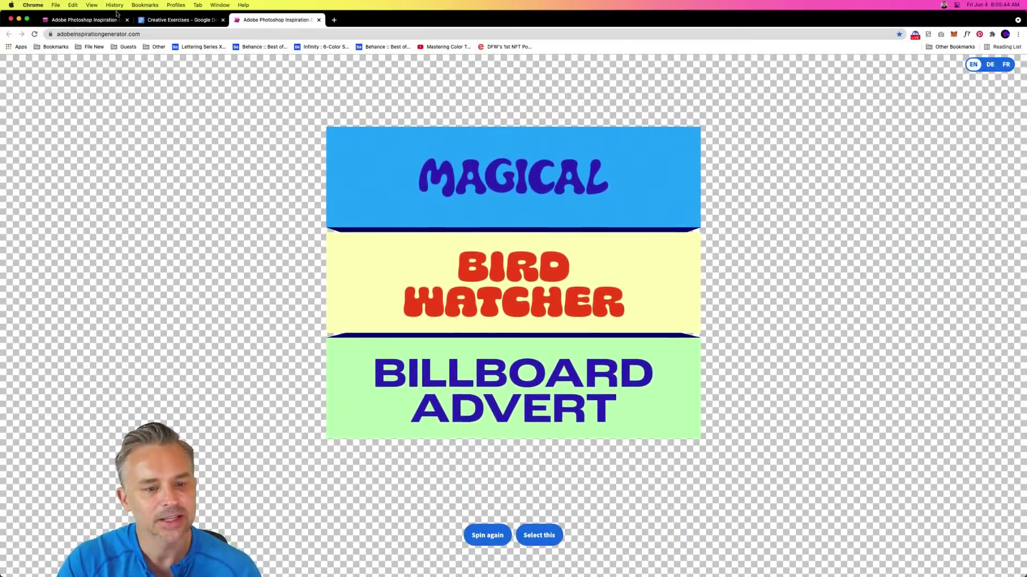
- Switch to the Creative Exercises document and insert ", song" after "Book title" in the generator line
{"action": "left_click", "coordinate": [153, 22]}
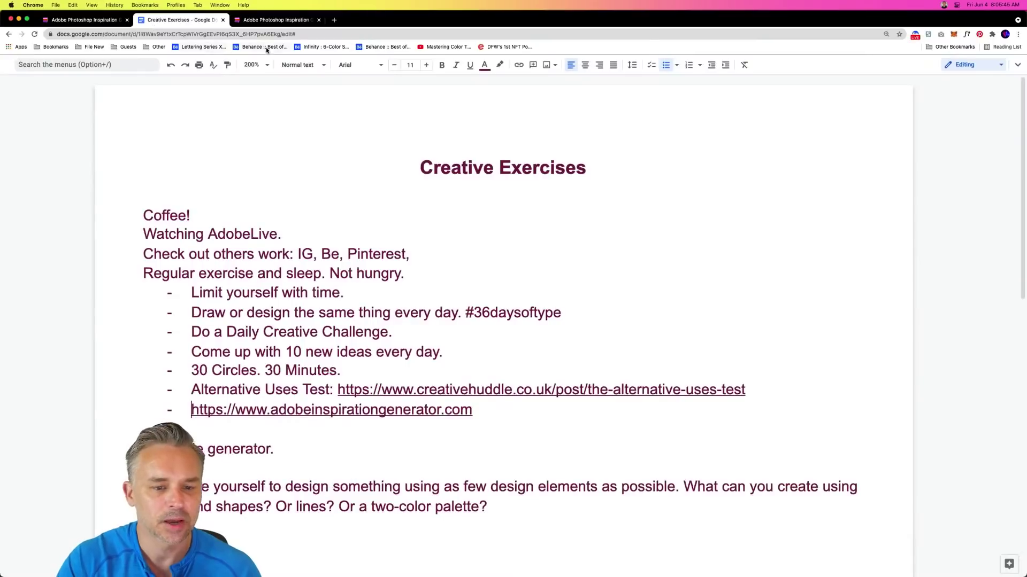
{"action": "left_click", "coordinate": [300, 36]}
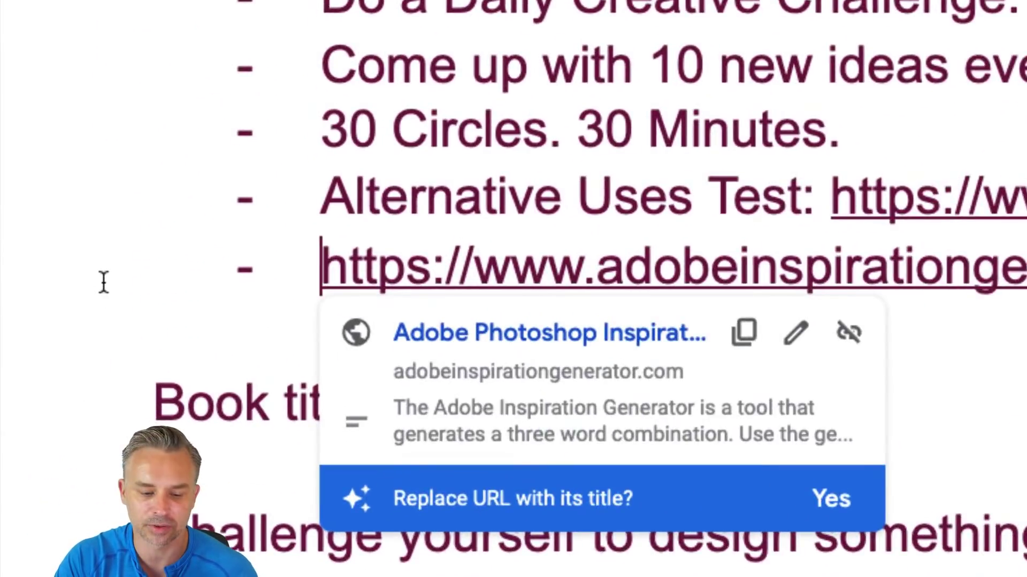
{"action": "left_click_drag", "start_coordinate": [234, 325], "coordinate": [106, 373]}
{"action": "key", "text": "BackSpace"}
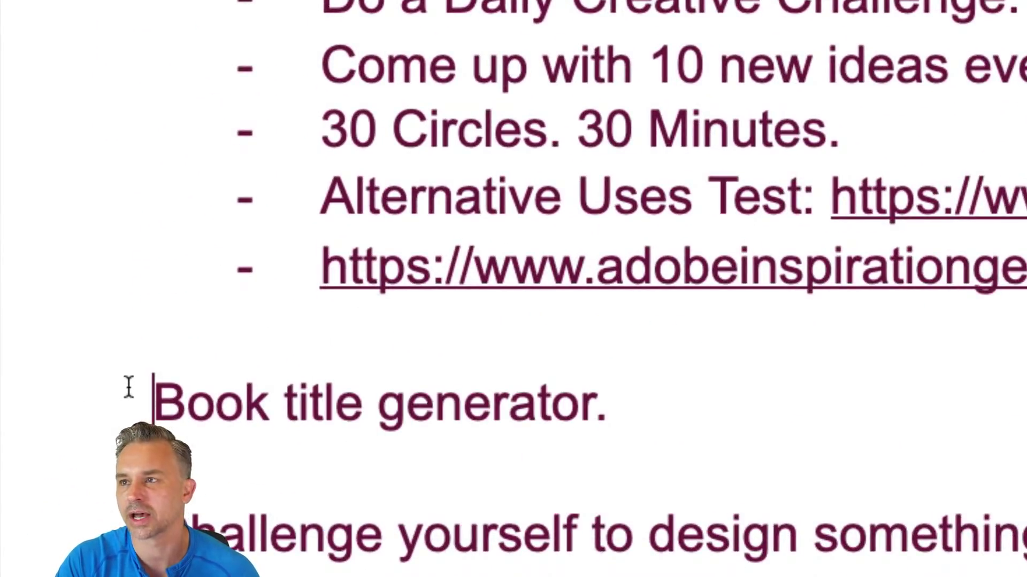
{"action": "left_click", "coordinate": [365, 404]}
{"action": "type", "text": ", song ge"}
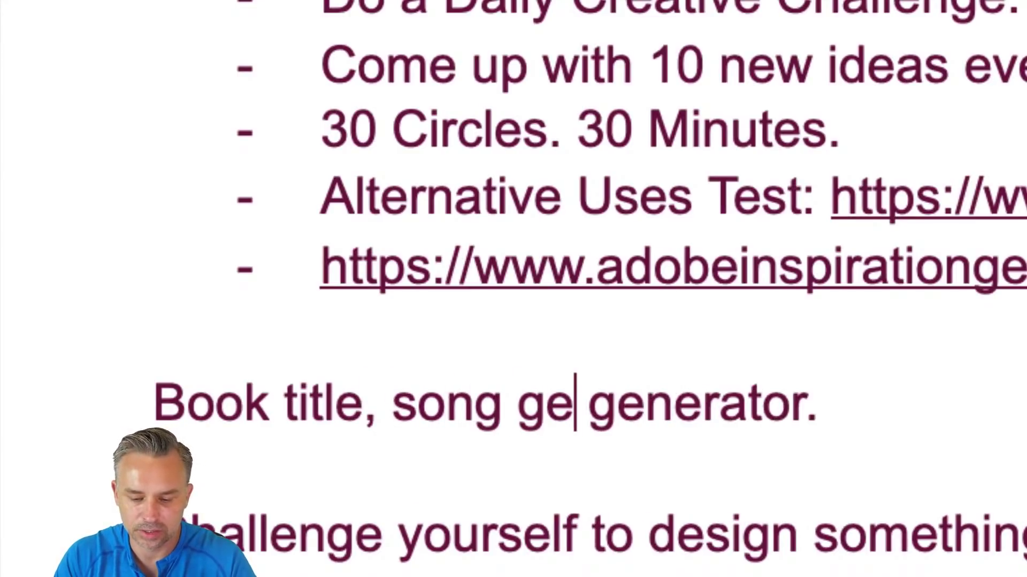
{"action": "key", "text": "BackSpace"}
{"action": "key", "text": "BackSpace"}
{"action": "key", "text": "BackSpace"}
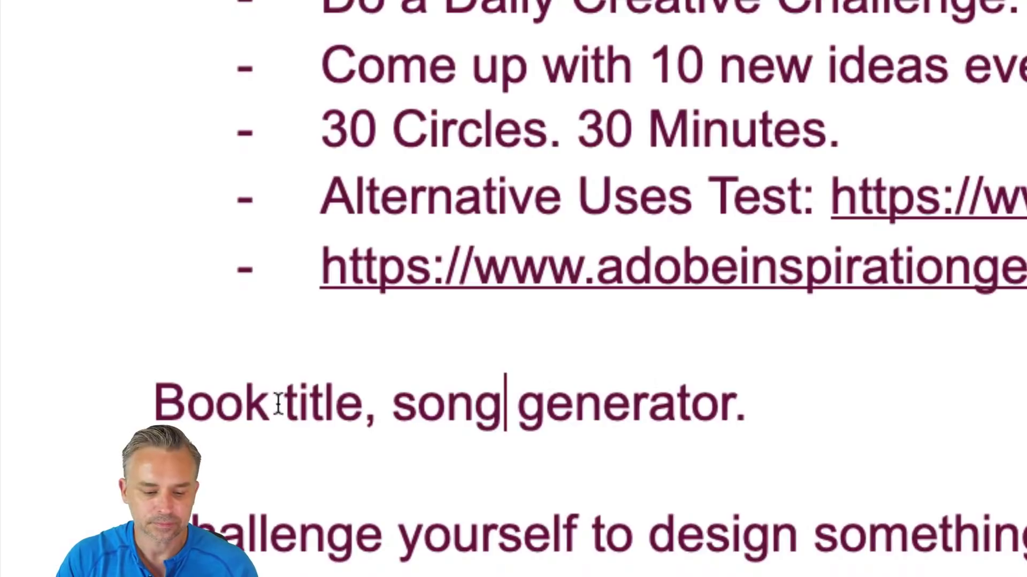
- Remove the word "title" and replace the comma with a slash, making the line "Book/song generator."
{"action": "double_click", "coordinate": [311, 403]}
{"action": "key", "text": "BackSpace"}
{"action": "key", "text": "BackSpace"}
{"action": "left_click", "coordinate": [298, 406]}
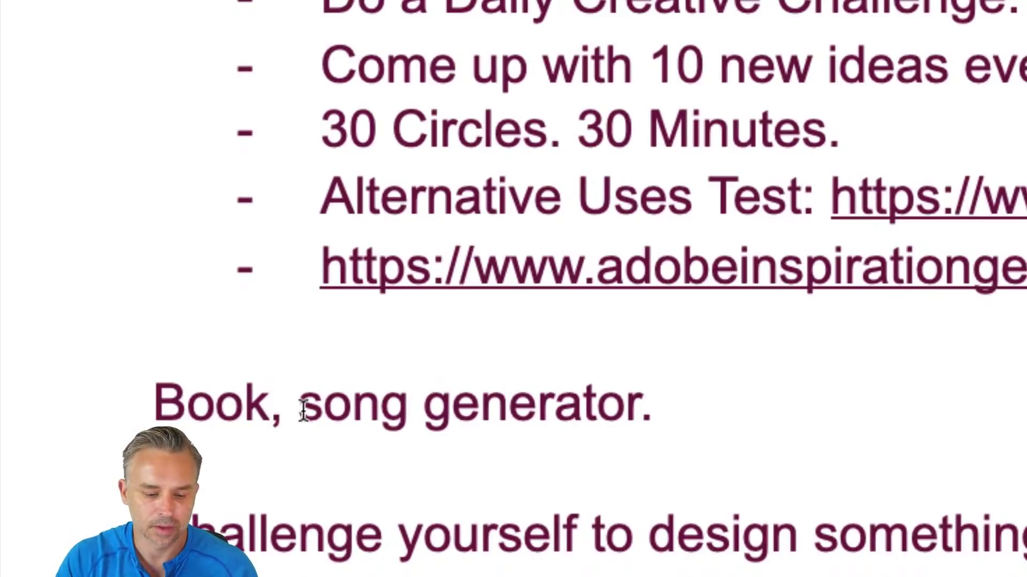
{"action": "key", "text": "BackSpace"}
{"action": "key", "text": "BackSpace"}
{"action": "type", "text": "/"}
- Reword the generator line to "Book/song/band generator" without a period and make it the last bullet of the exercise list
{"action": "left_click", "coordinate": [651, 410]}
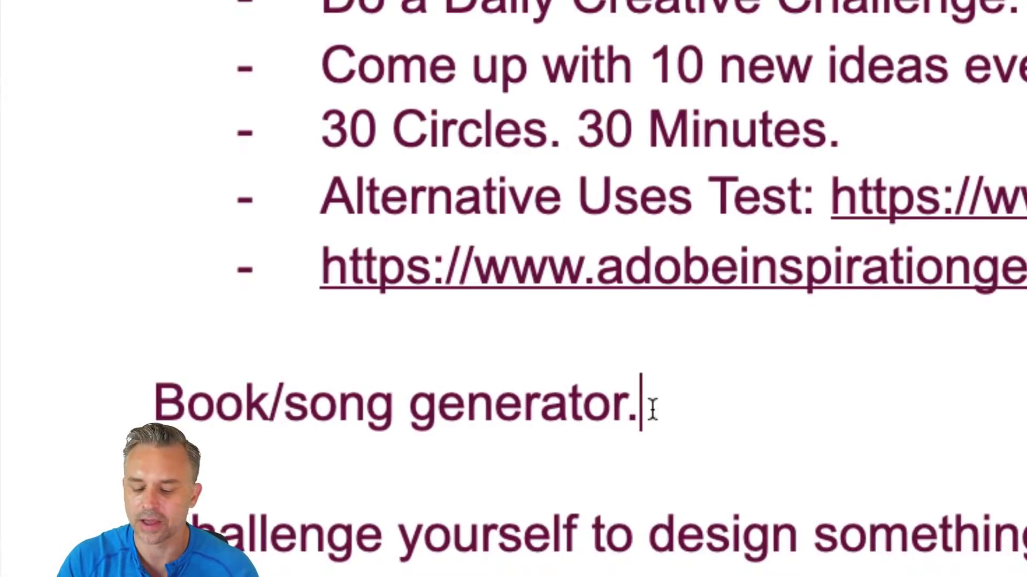
{"action": "key", "text": "BackSpace"}
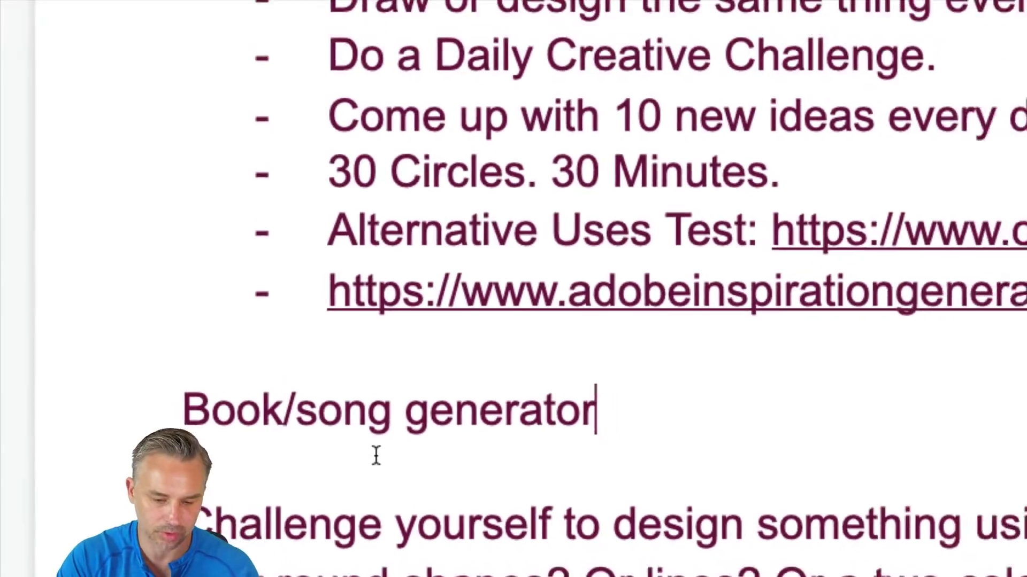
{"action": "left_click", "coordinate": [387, 414]}
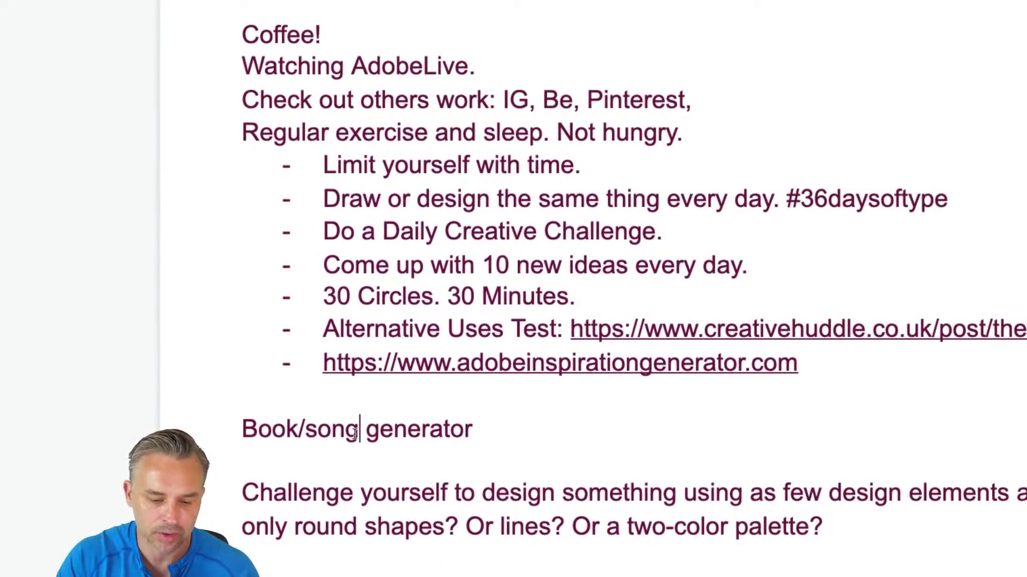
{"action": "type", "text": "/band"}
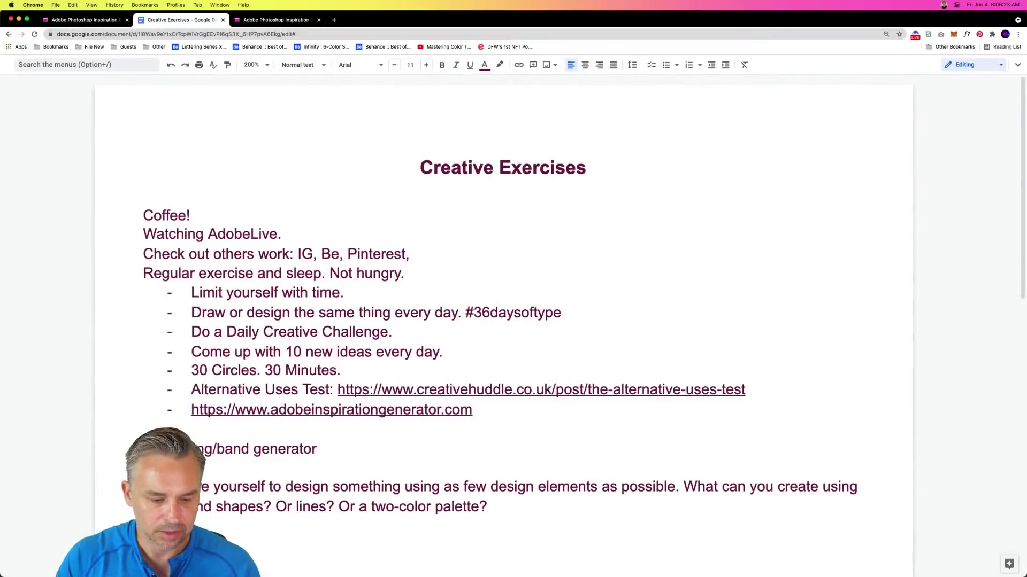
{"action": "key", "text": "BackSpace"}
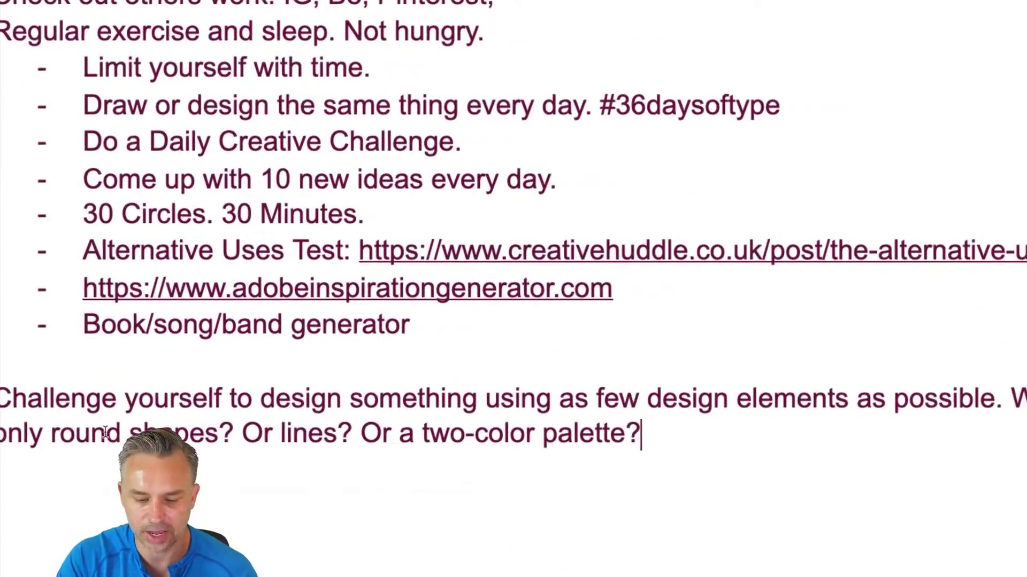
- Delete the questions after "as few design elements as possible" and end that challenge sentence with a colon
{"action": "left_click", "coordinate": [0, 447], "text": "shift"}
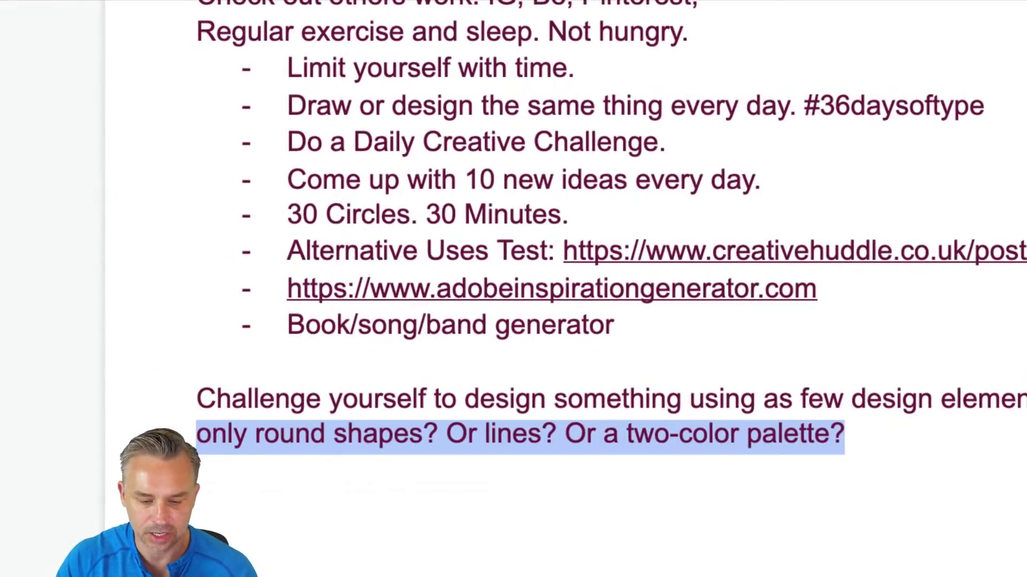
{"action": "key", "text": "BackSpace"}
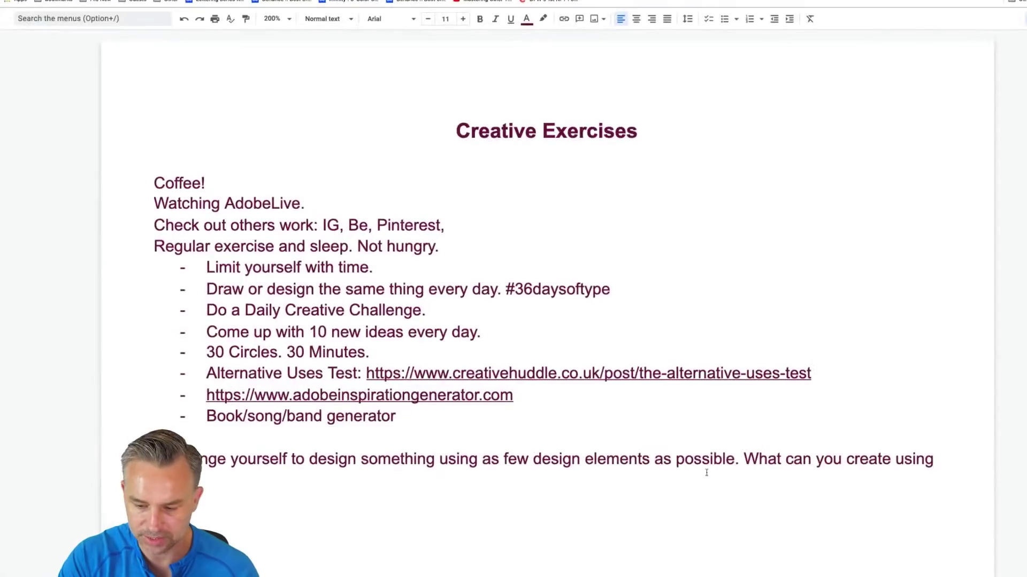
{"action": "left_click_drag", "start_coordinate": [944, 461], "coordinate": [741, 463]}
{"action": "key", "text": "BackSpace"}
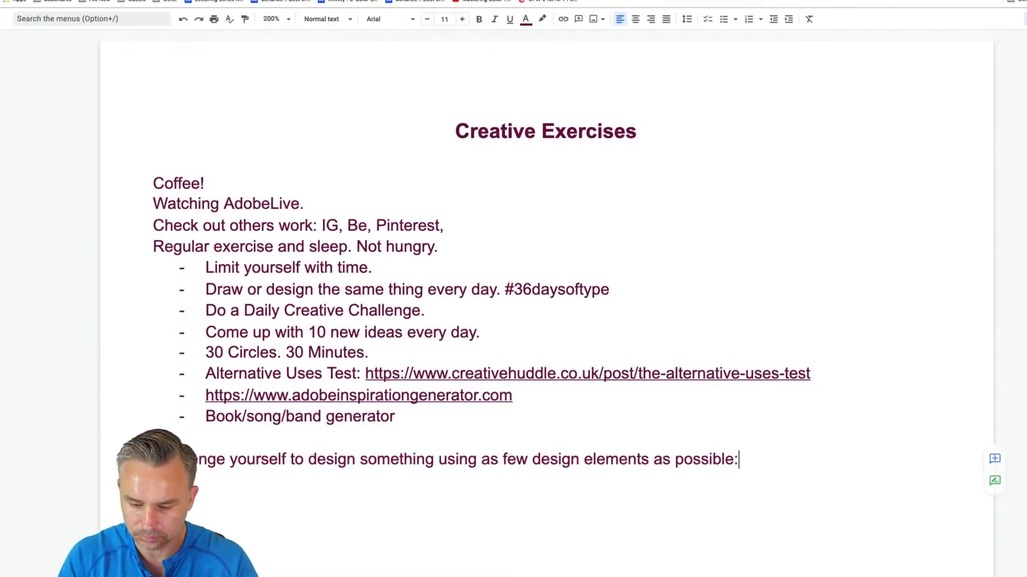
- Start a dashed list below the challenge sentence with the items "Single line", "Circle", "Blue" and "Square"
{"action": "key", "text": "Return"}
{"action": "key", "text": "ctrl+shift+8"}
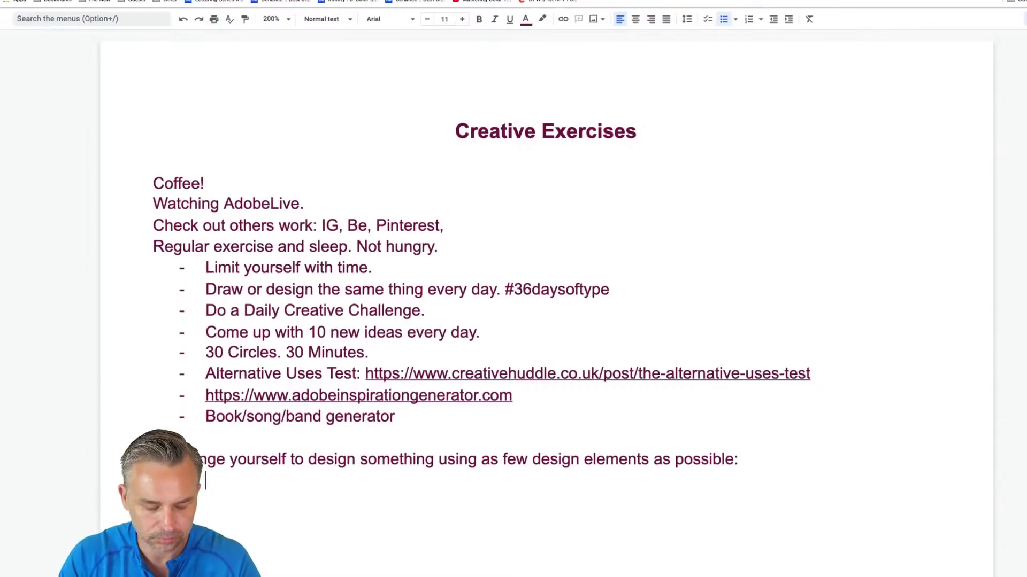
{"action": "type", "text": "single line"}
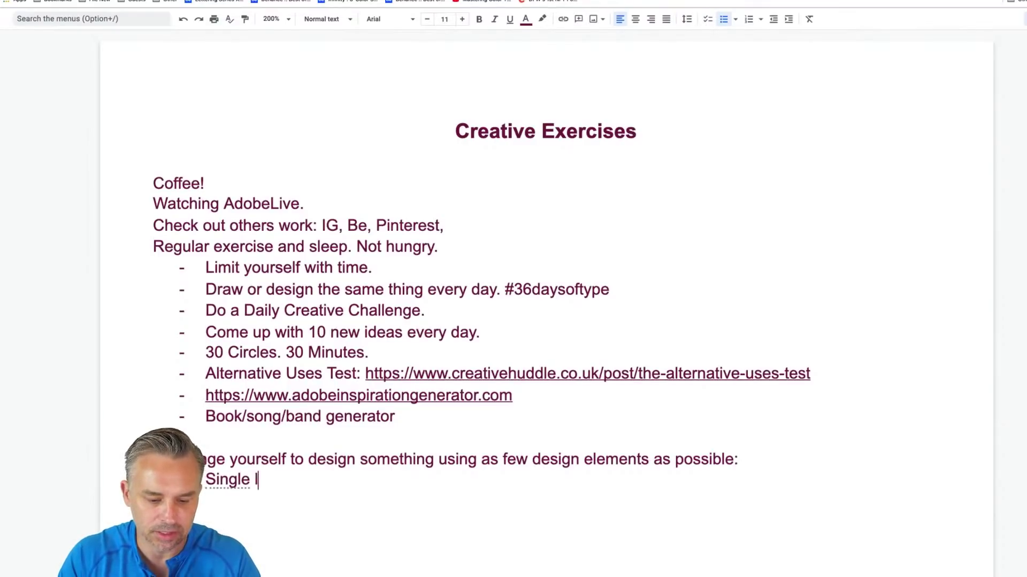
{"action": "key", "text": "Return"}
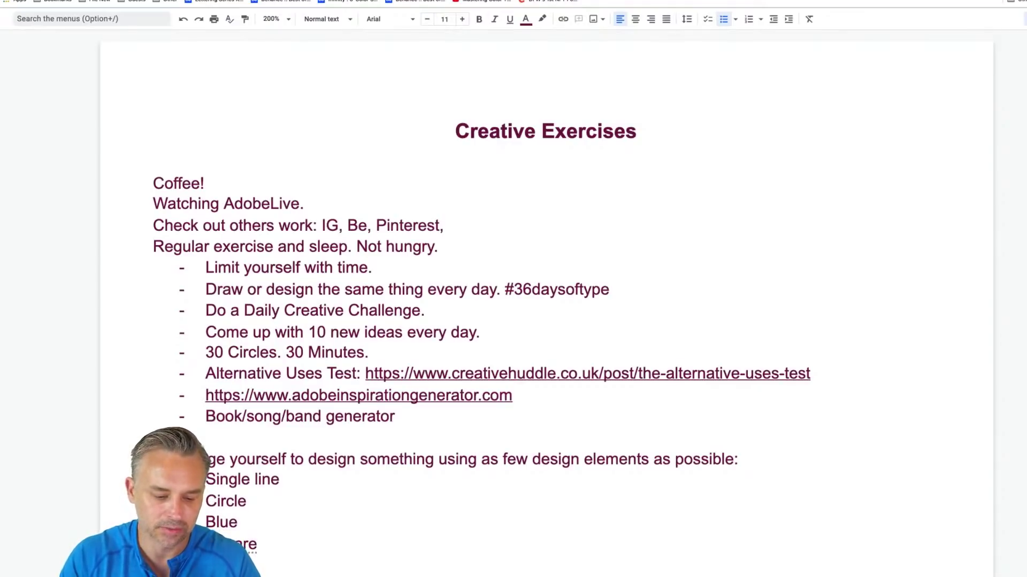
- Add the items "Grid pattern" and "Patter swatch" to the end of the design-elements list
{"action": "scroll", "coordinate": [126, 360], "scroll_direction": "down", "scroll_amount": 8}
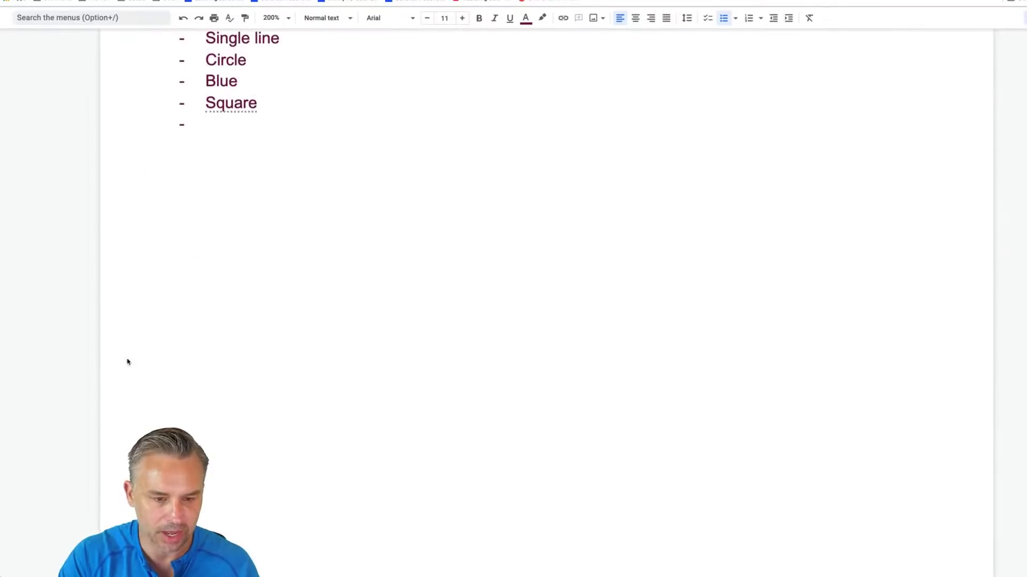
{"action": "scroll", "coordinate": [134, 77], "scroll_direction": "up", "scroll_amount": 2}
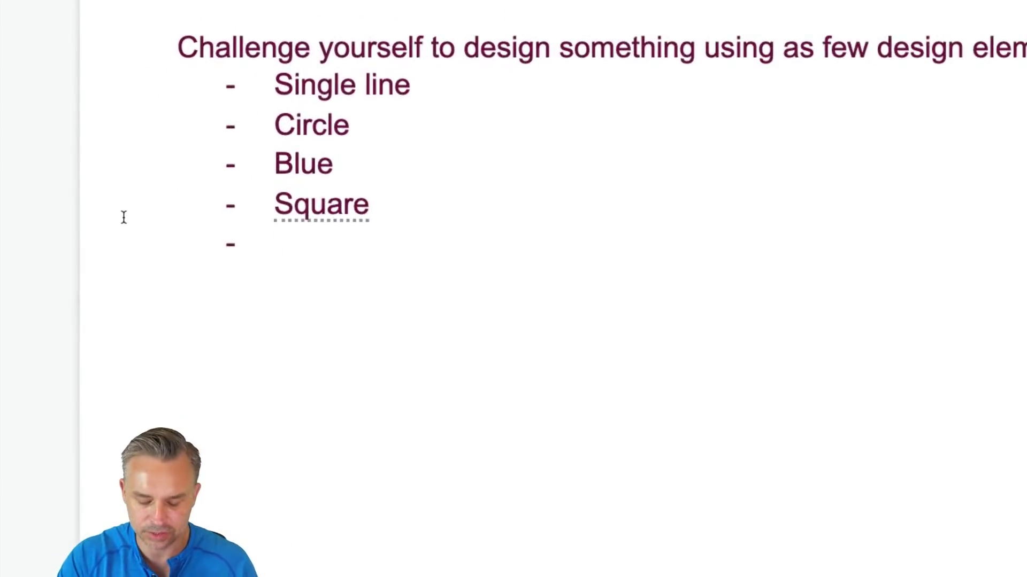
{"action": "type", "text": "grid patte"}
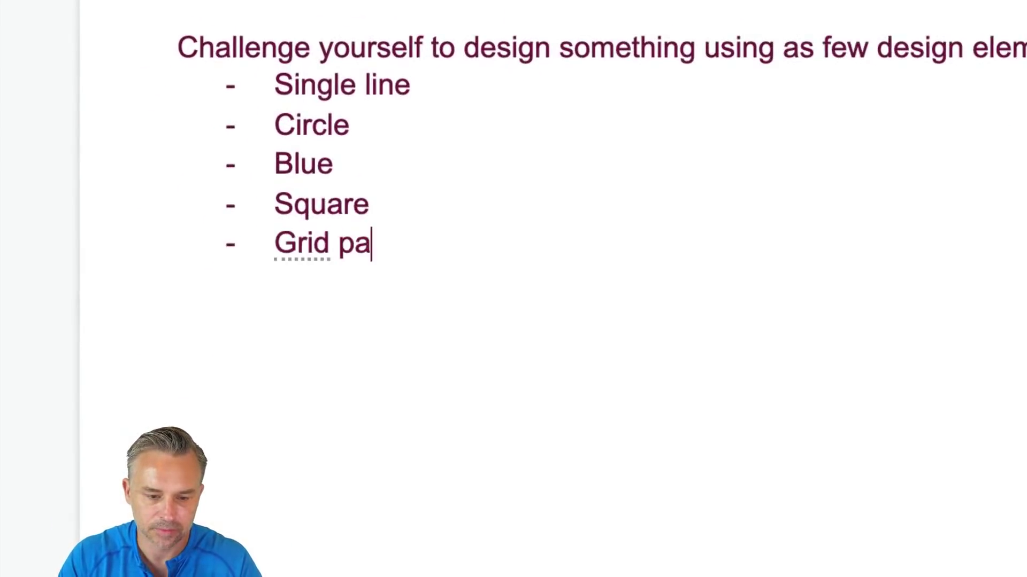
{"action": "type", "text": "rn"}
{"action": "key", "text": "Return"}
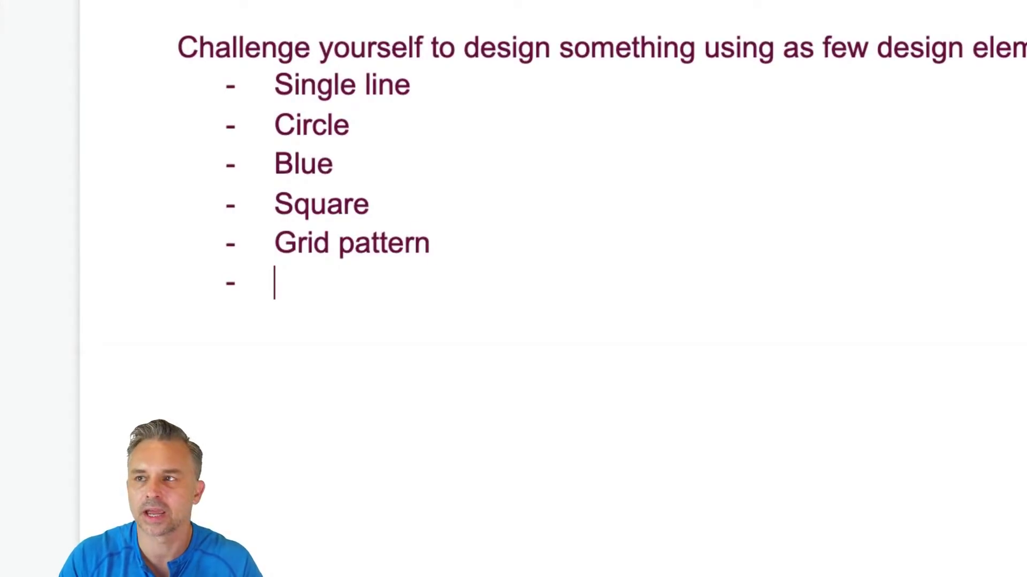
{"action": "type", "text": "patter swtc"}
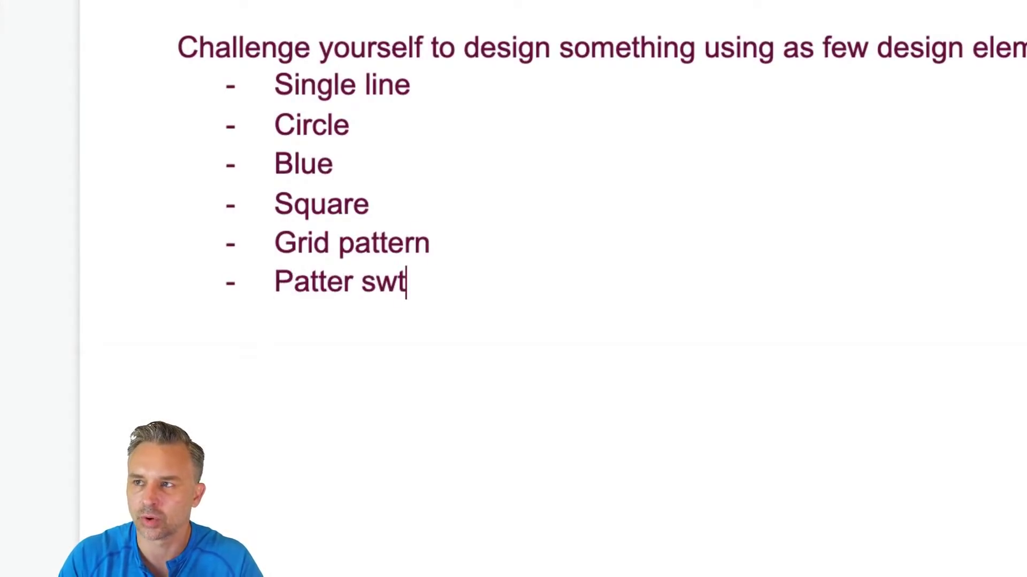
{"action": "key", "text": "BackSpace"}
{"action": "key", "text": "BackSpace"}
{"action": "type", "text": "atch"}
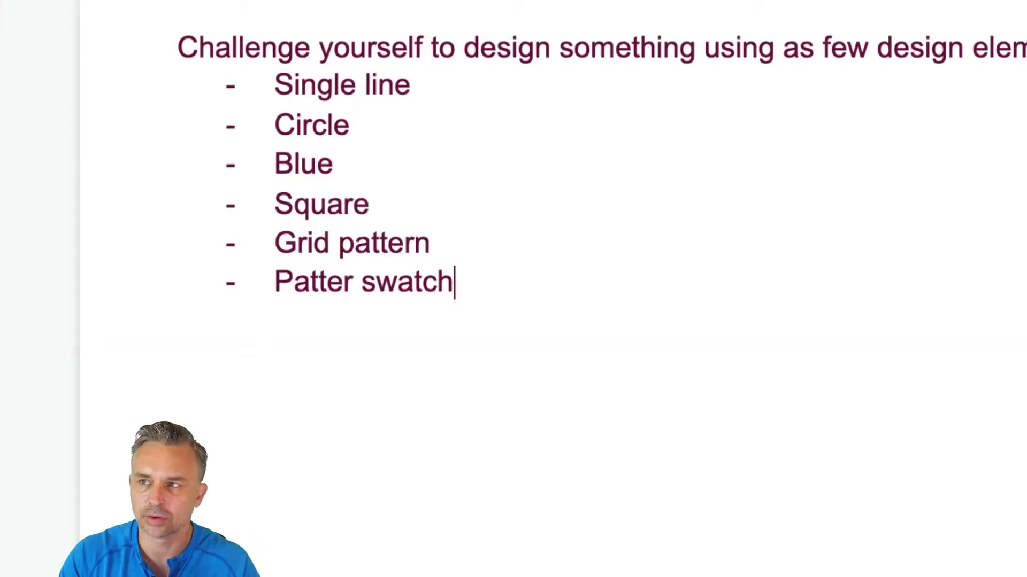
{"action": "scroll", "coordinate": [334, 70], "scroll_direction": "up", "scroll_amount": 2}
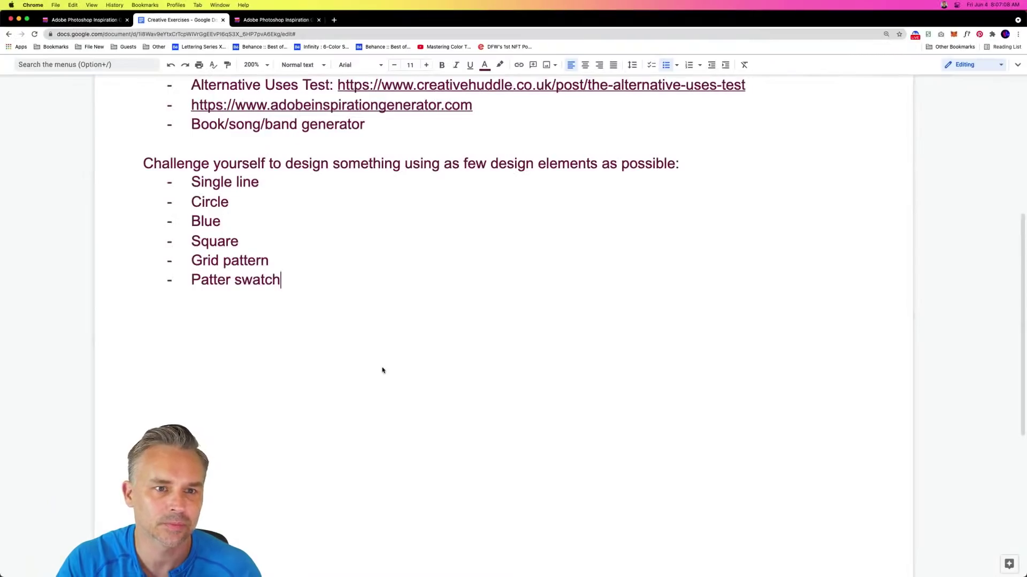
{"action": "scroll", "coordinate": [382, 369], "scroll_direction": "up", "scroll_amount": 6}
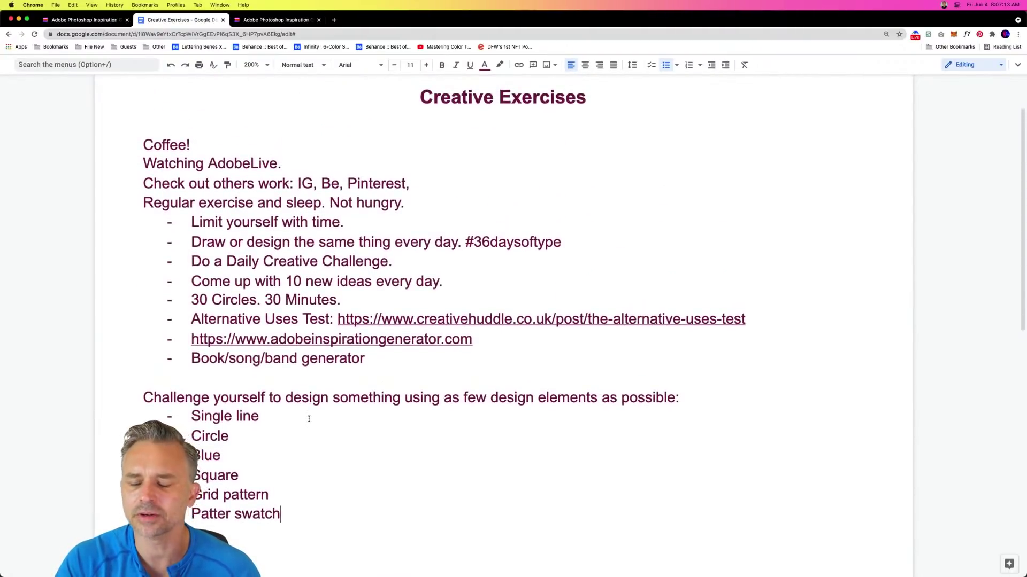
{"action": "left_click", "coordinate": [980, 64]}
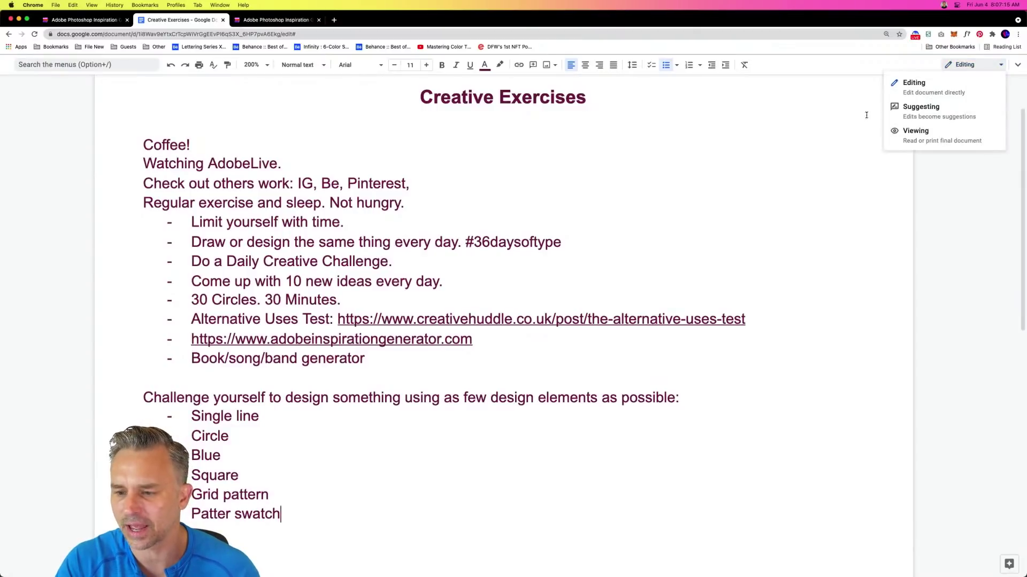
{"action": "left_click", "coordinate": [901, 82]}
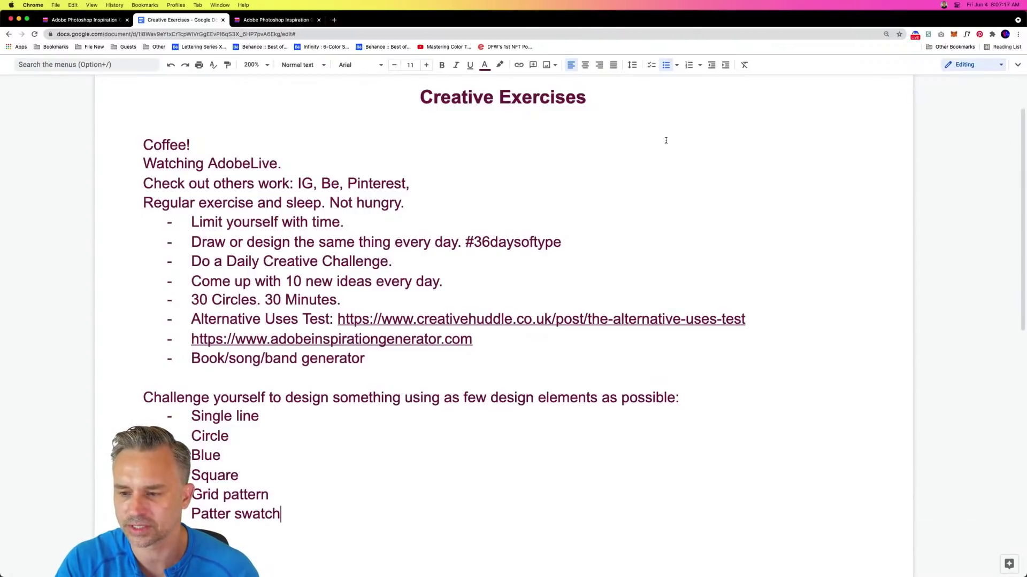
- Show the document's hidden header with its title and sharing controls
{"action": "left_click", "coordinate": [1017, 64]}
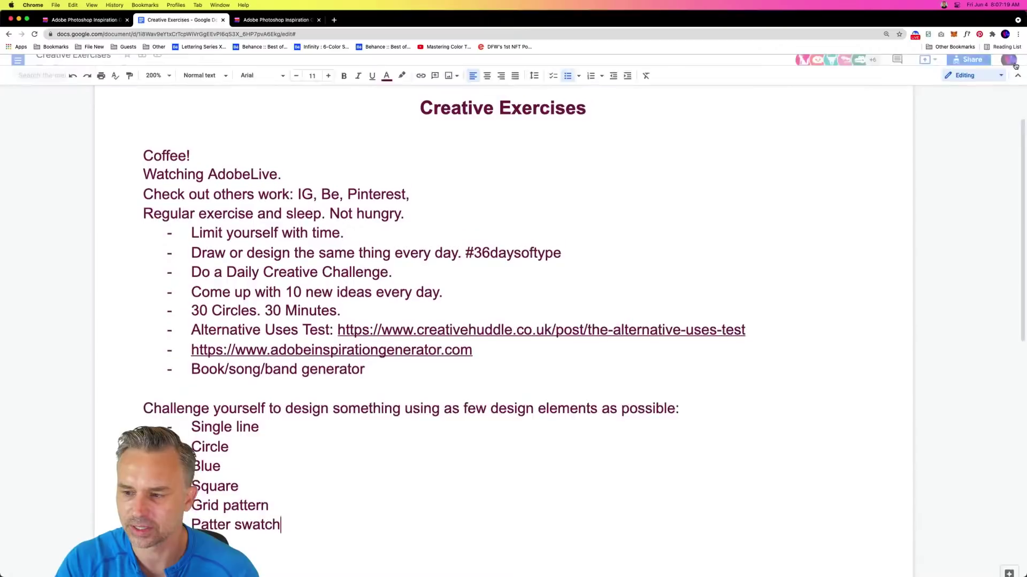
{"action": "left_click", "coordinate": [924, 70]}
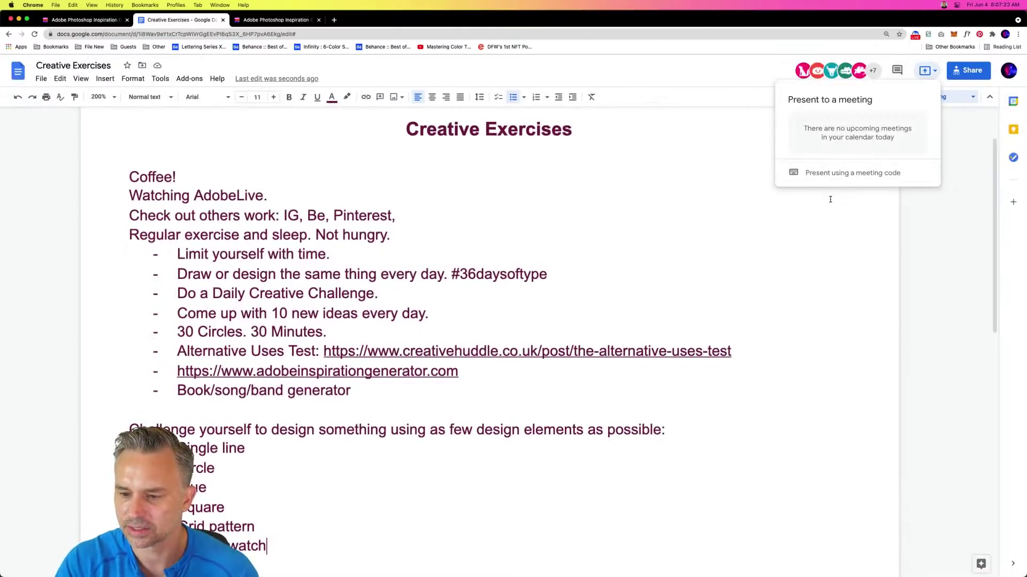
{"action": "left_click", "coordinate": [681, 61]}
- Change the document's sharing so that anyone with the link has Editor access
{"action": "left_click", "coordinate": [964, 69]}
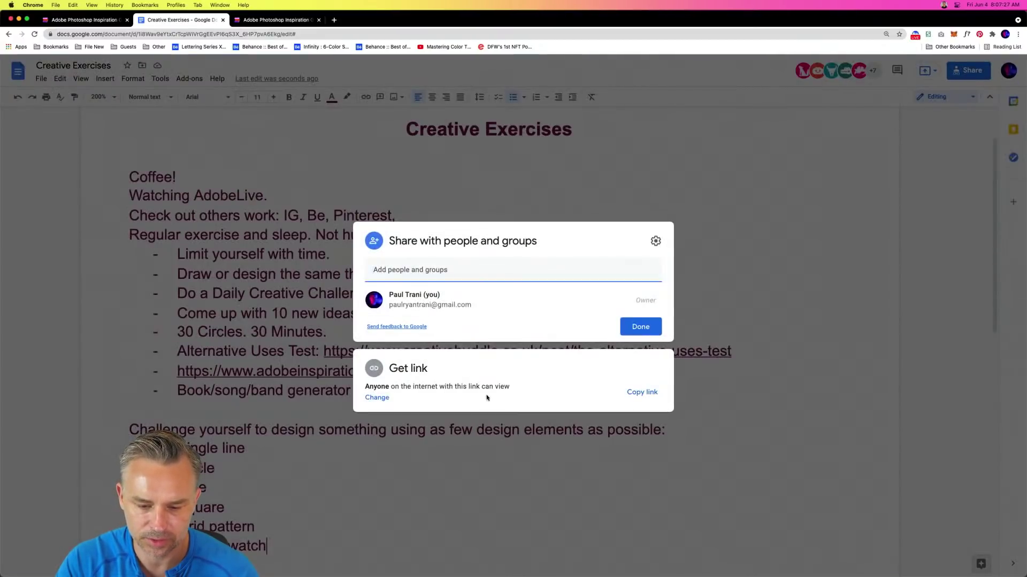
{"action": "left_click", "coordinate": [428, 406]}
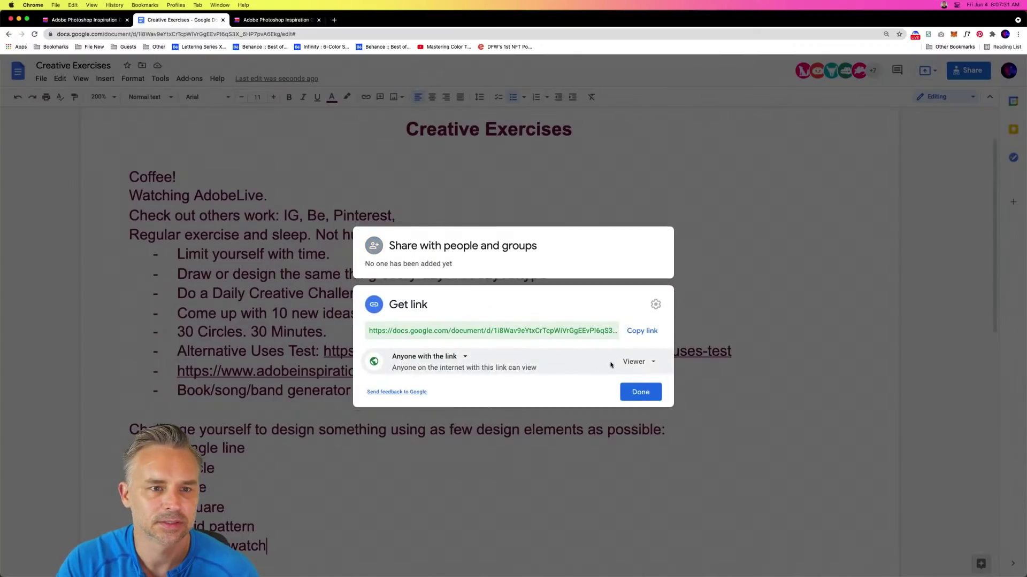
{"action": "left_click", "coordinate": [630, 367]}
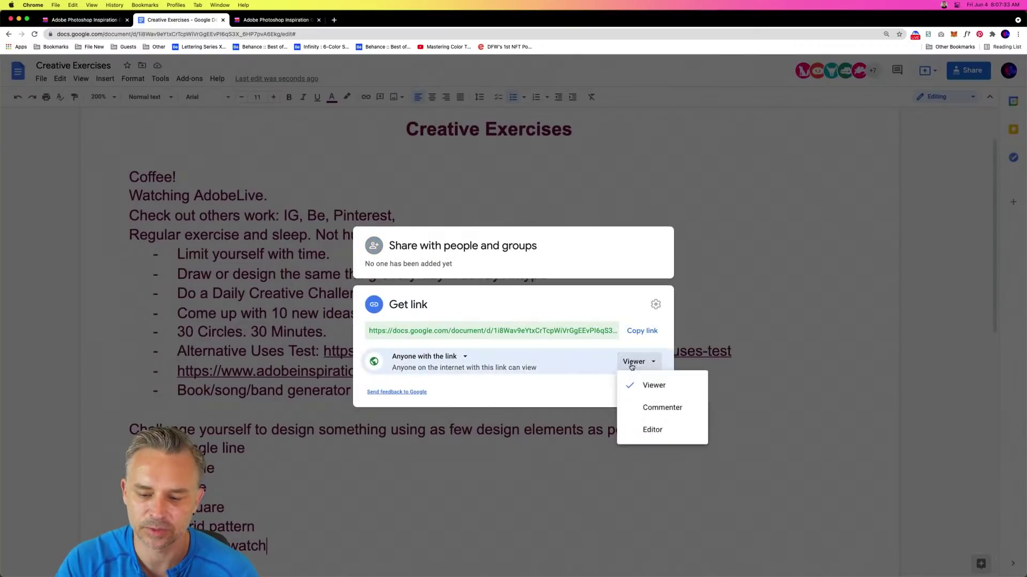
{"action": "left_click", "coordinate": [643, 436]}
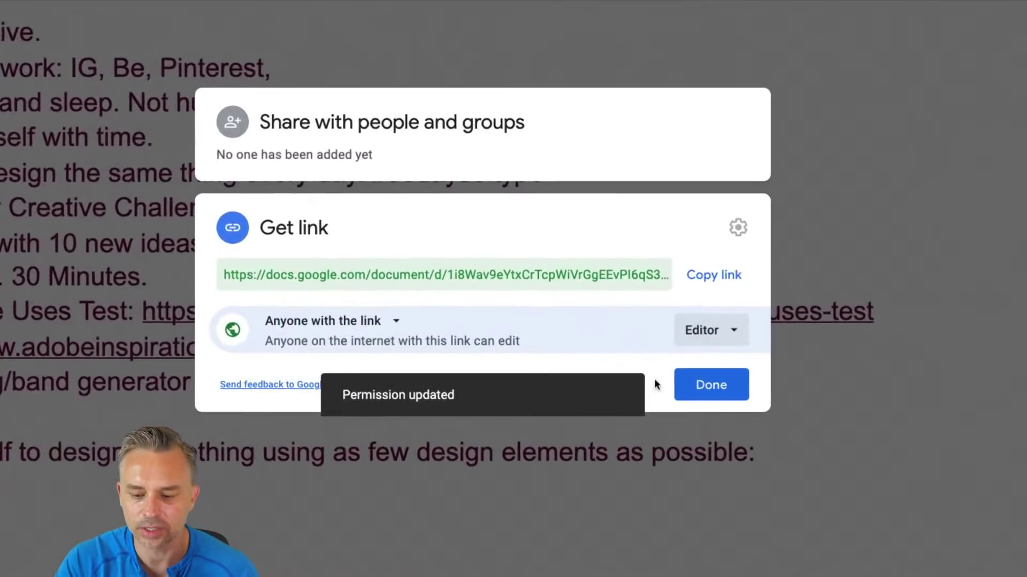
{"action": "left_click", "coordinate": [706, 385]}
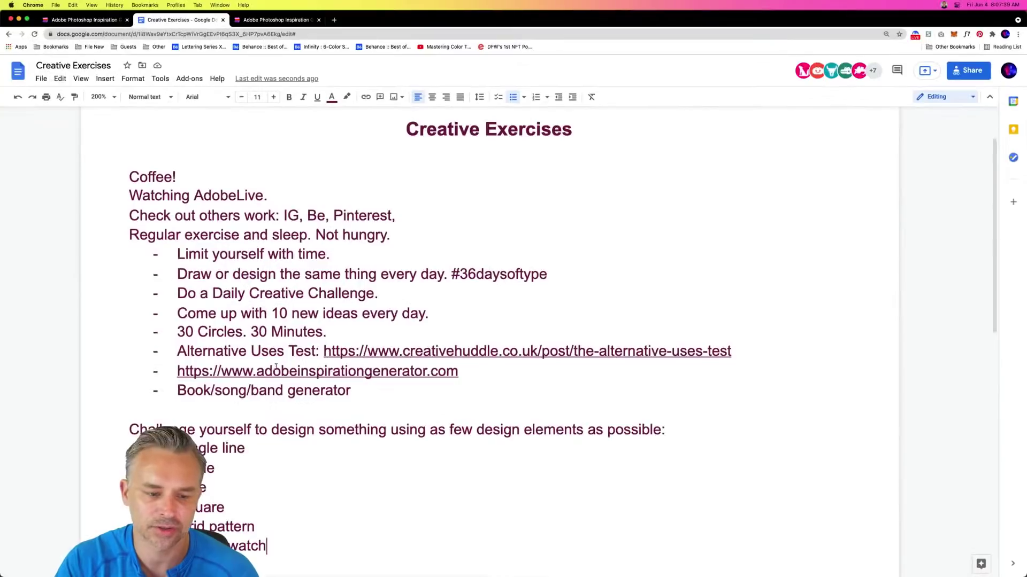
{"action": "scroll", "coordinate": [188, 293], "scroll_direction": "down", "scroll_amount": 5}
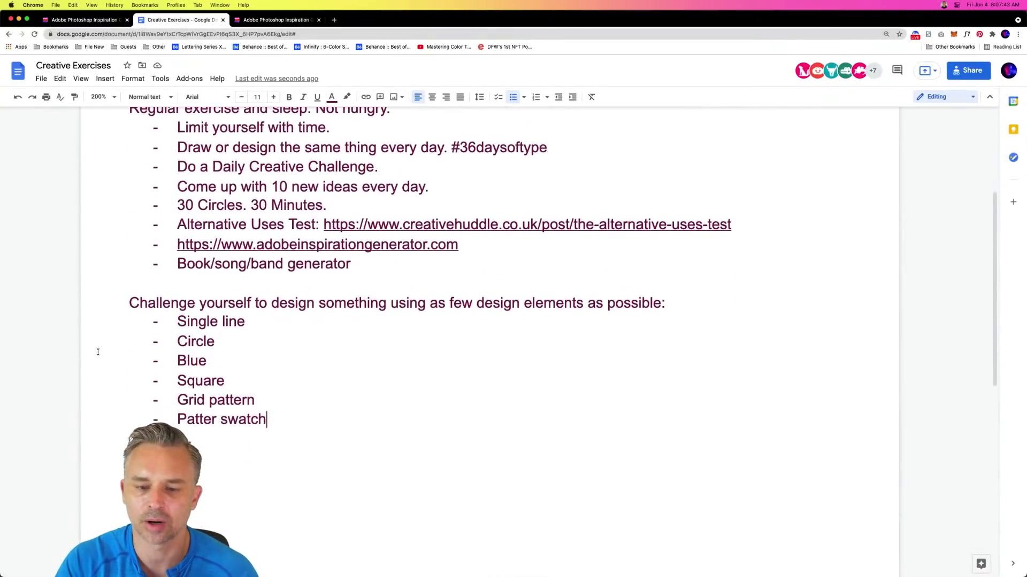
- Select the full web address of the Creative Exercises document
{"action": "scroll", "coordinate": [98, 352], "scroll_direction": "up", "scroll_amount": 2}
{"action": "left_click", "coordinate": [304, 34]}
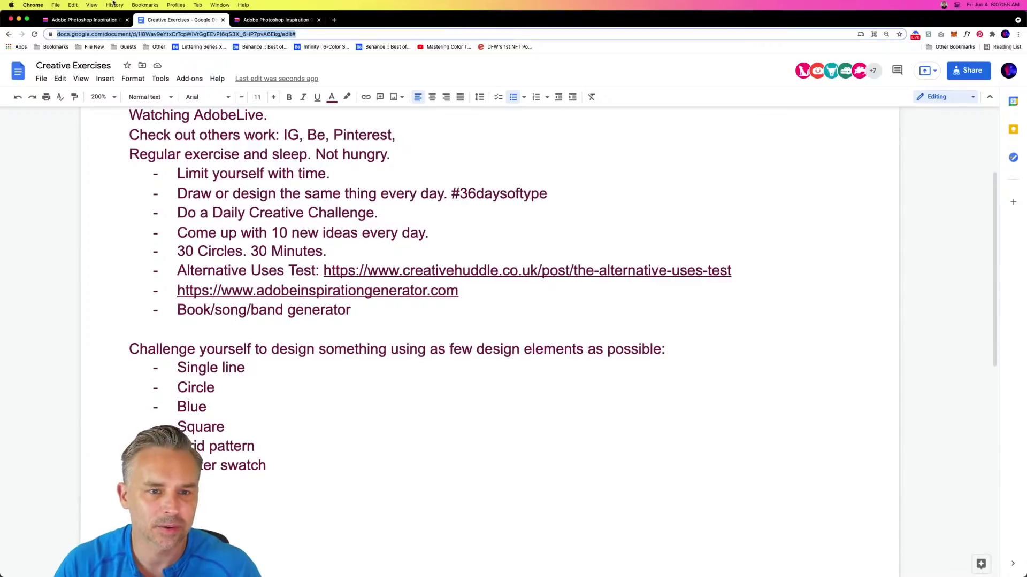
{"action": "double_click", "coordinate": [362, 383]}
{"action": "scroll", "coordinate": [372, 367], "scroll_direction": "up", "scroll_amount": 1}
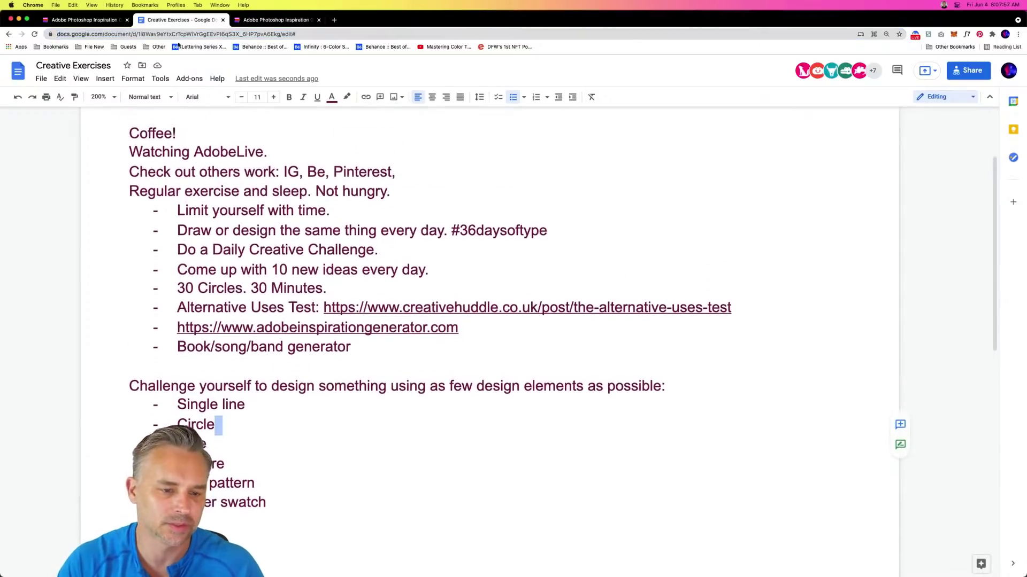
{"action": "left_click", "coordinate": [110, 19]}
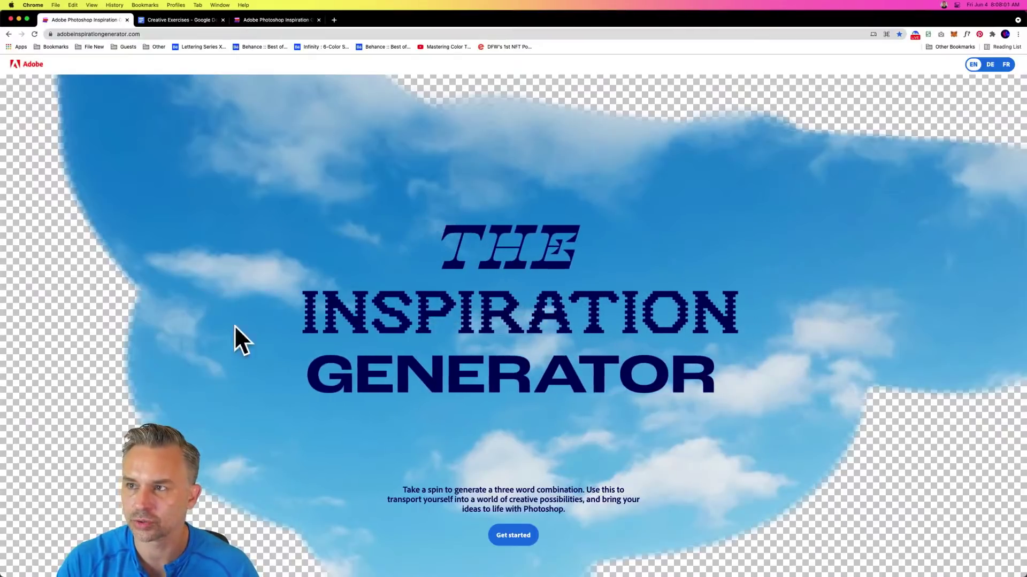
{"action": "left_click", "coordinate": [19, 19]}
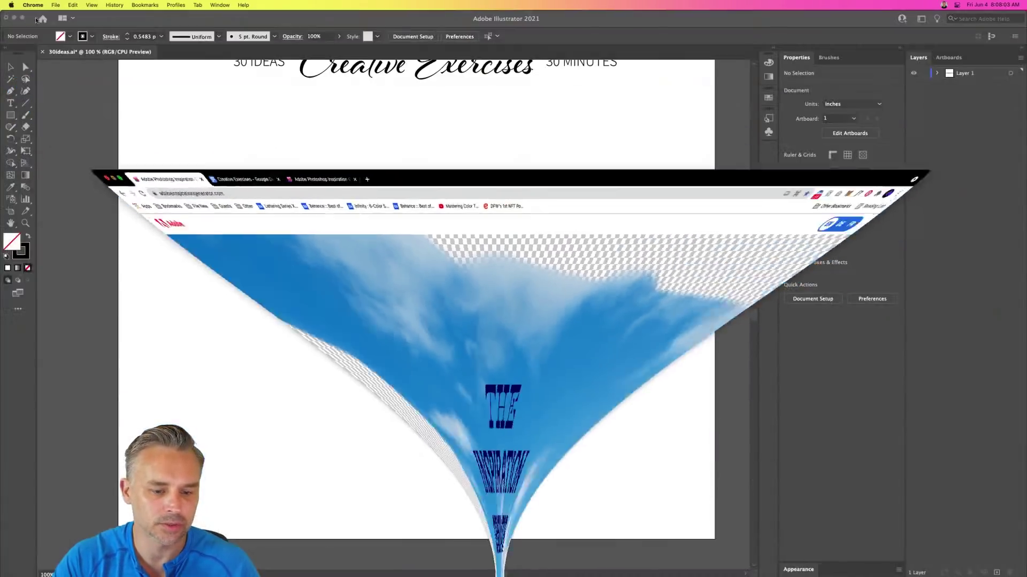
{"action": "left_click", "coordinate": [498, 571]}
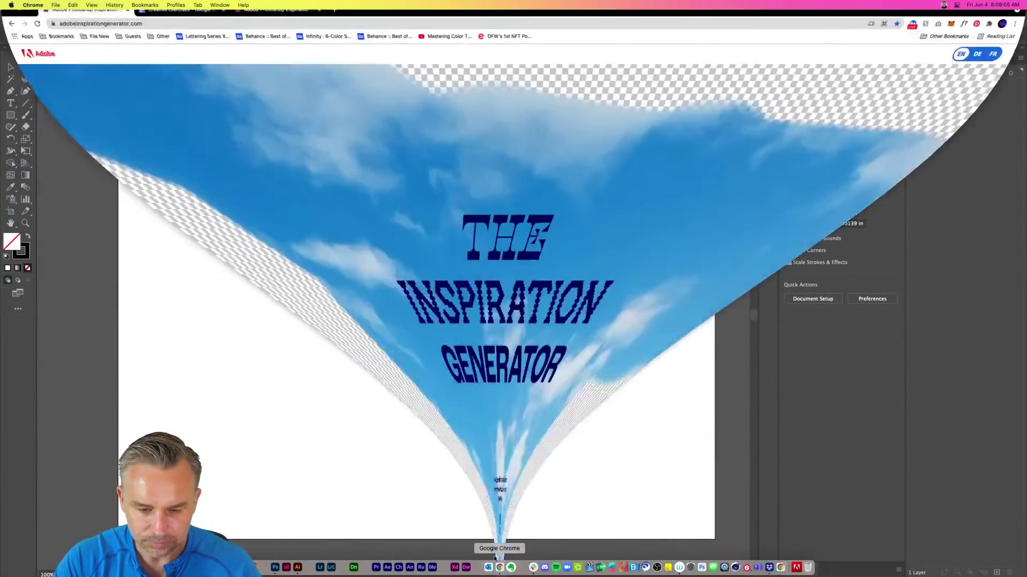
{"action": "left_click", "coordinate": [175, 20]}
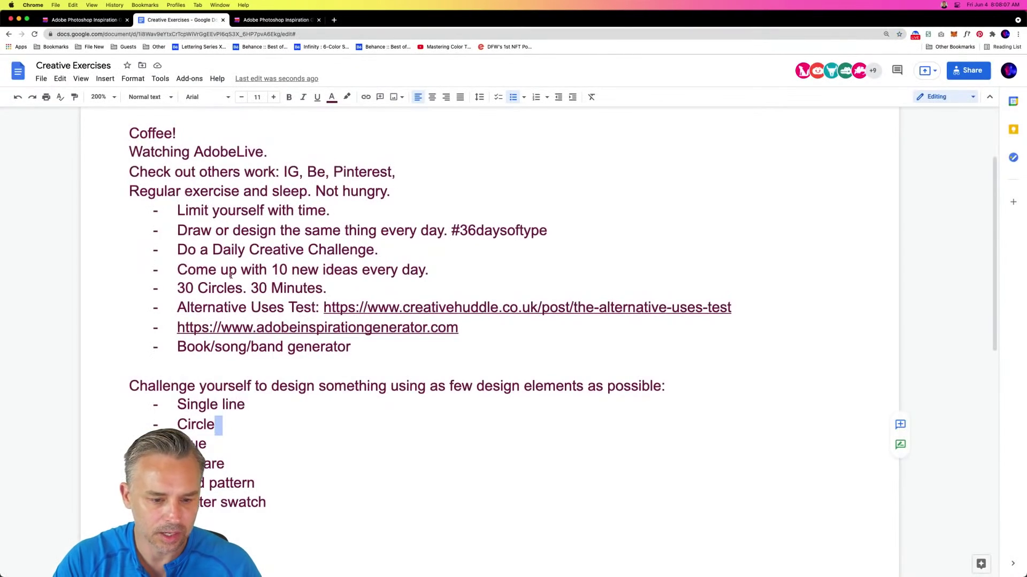
- Highlight the "30 Circles. 30 Minutes." prompt and the "Circle" item in the design-elements list
{"action": "left_click_drag", "start_coordinate": [327, 289], "coordinate": [160, 288]}
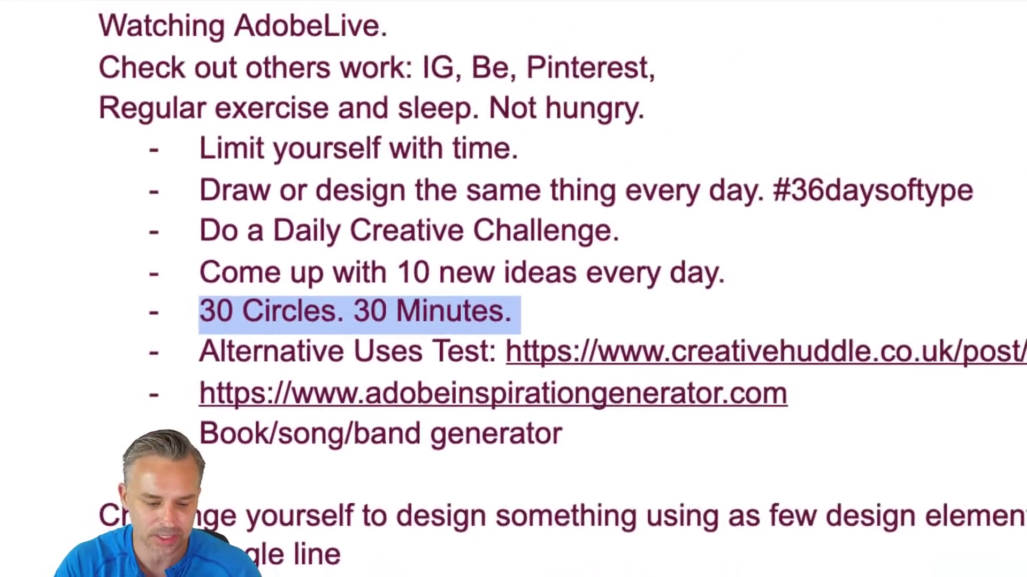
{"action": "scroll", "coordinate": [270, 336], "scroll_direction": "down", "scroll_amount": 5}
{"action": "scroll", "coordinate": [270, 335], "scroll_direction": "up", "scroll_amount": 1}
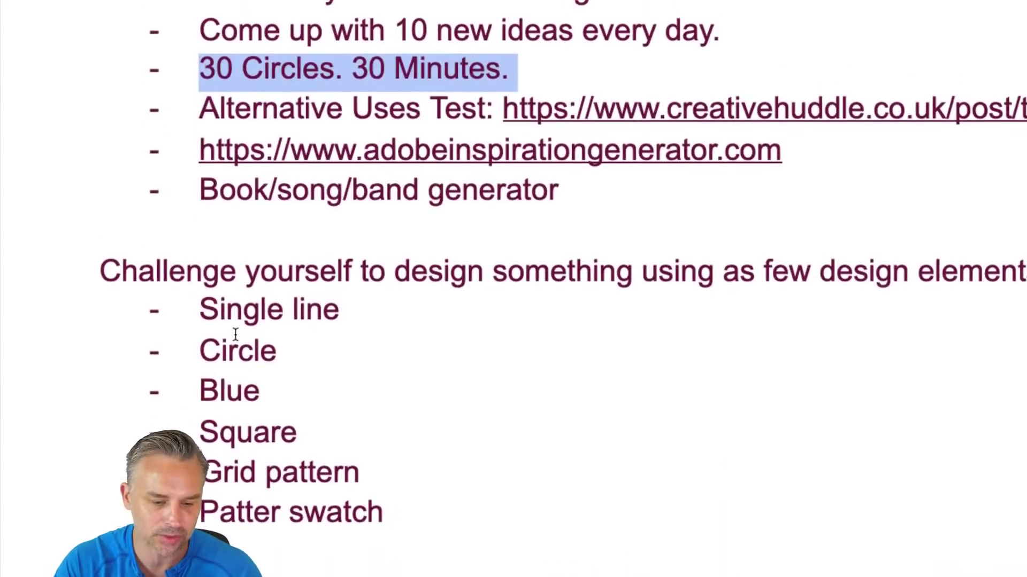
{"action": "left_click", "coordinate": [270, 343]}
{"action": "double_click", "coordinate": [234, 345]}
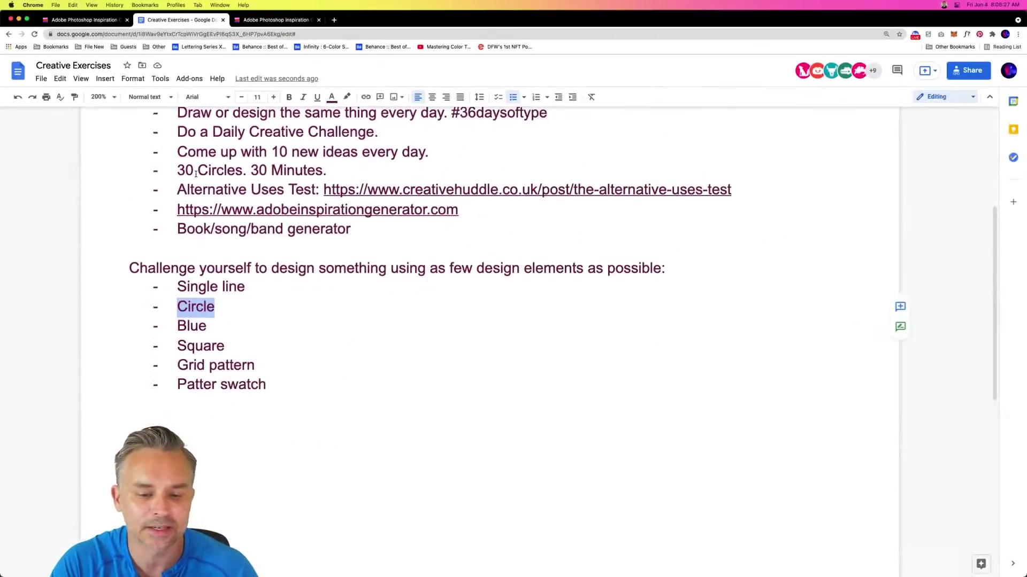
{"action": "left_click", "coordinate": [311, 390]}
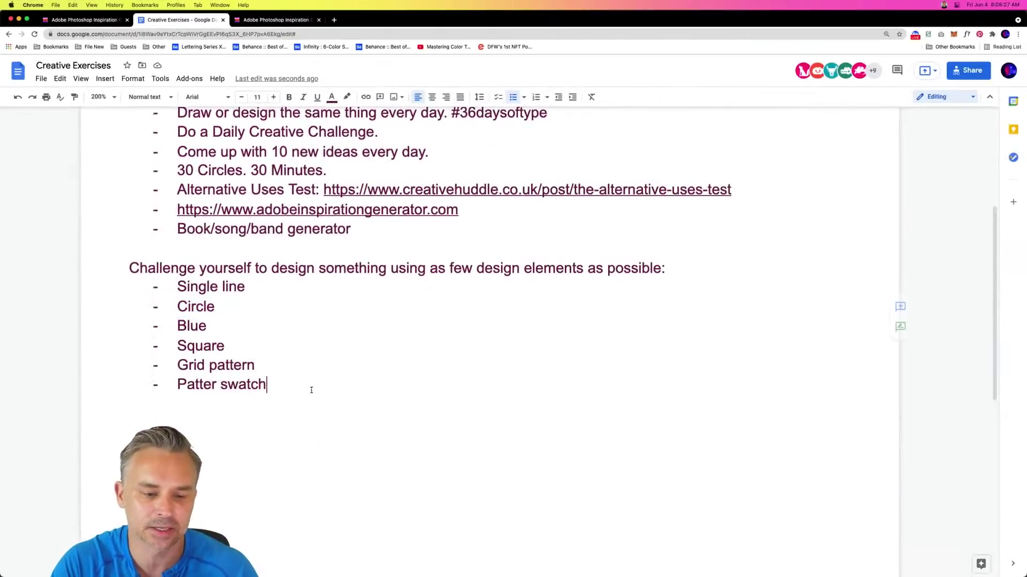
- Switch to Illustrator, draw a rounded square about 1.17 in wide below the title, and fully round its corners into a circle
{"action": "left_click", "coordinate": [19, 19]}
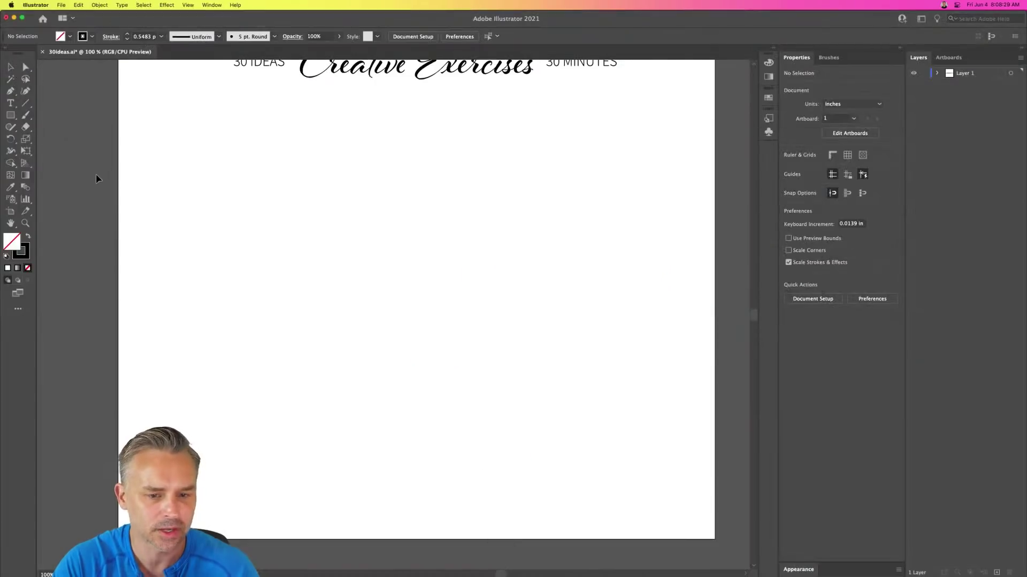
{"action": "left_click_drag", "start_coordinate": [14, 117], "coordinate": [48, 125]}
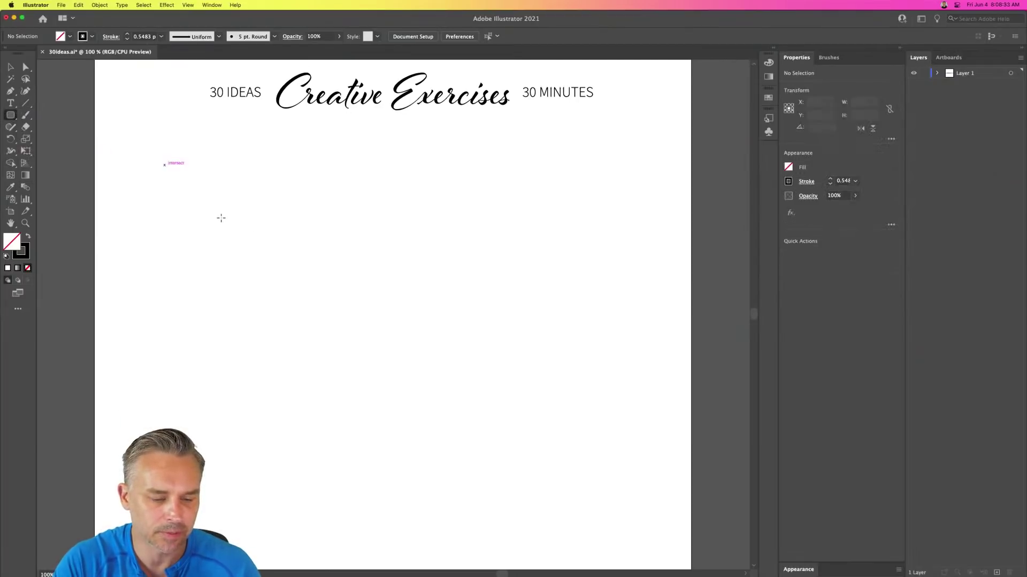
{"action": "left_click_drag", "start_coordinate": [164, 165], "coordinate": [223, 223]}
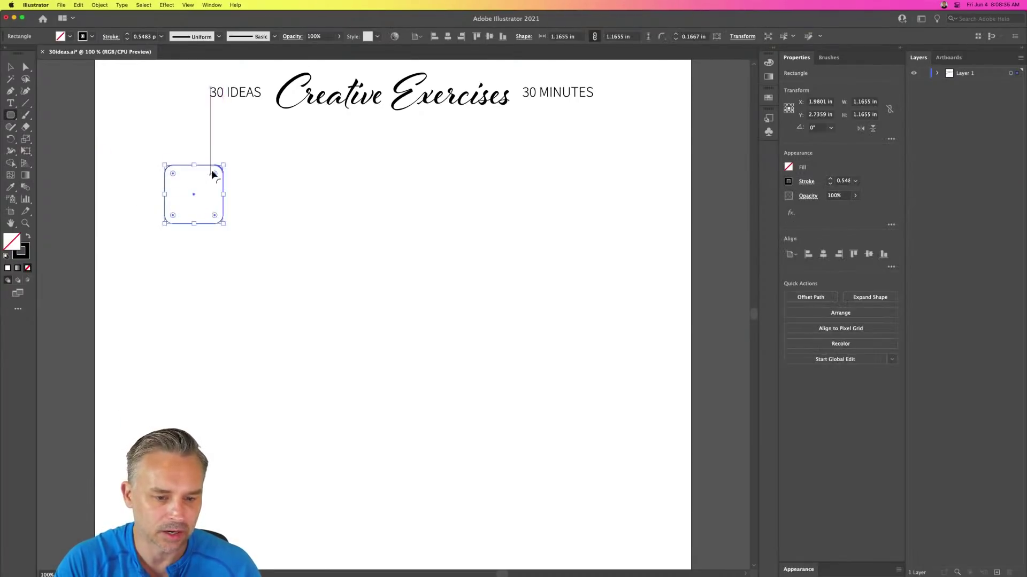
{"action": "left_click_drag", "start_coordinate": [214, 174], "coordinate": [160, 236]}
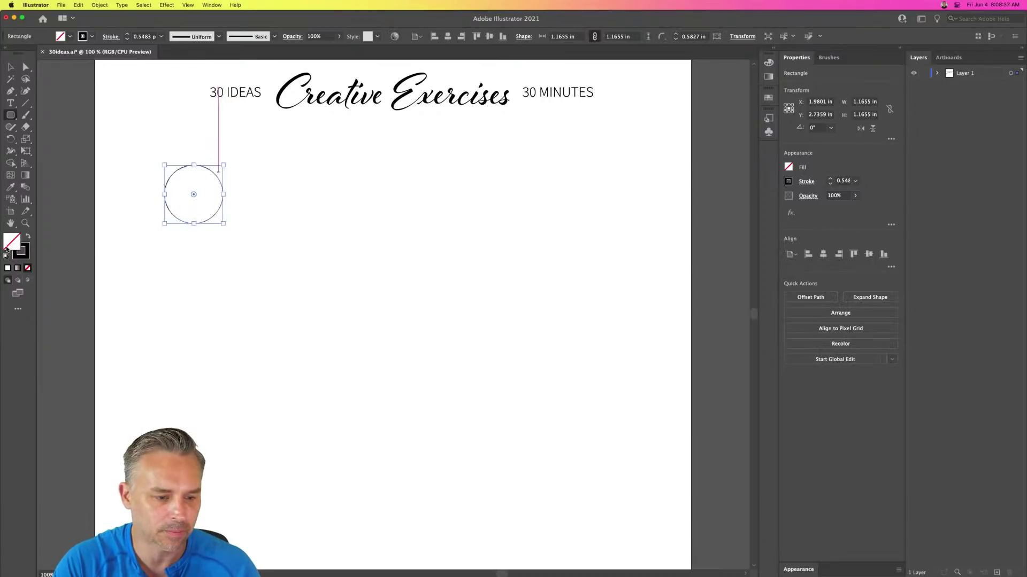
- Duplicate the circle about 7.98 in to its right at the same height and blend the two circles
{"action": "left_click", "coordinate": [11, 69]}
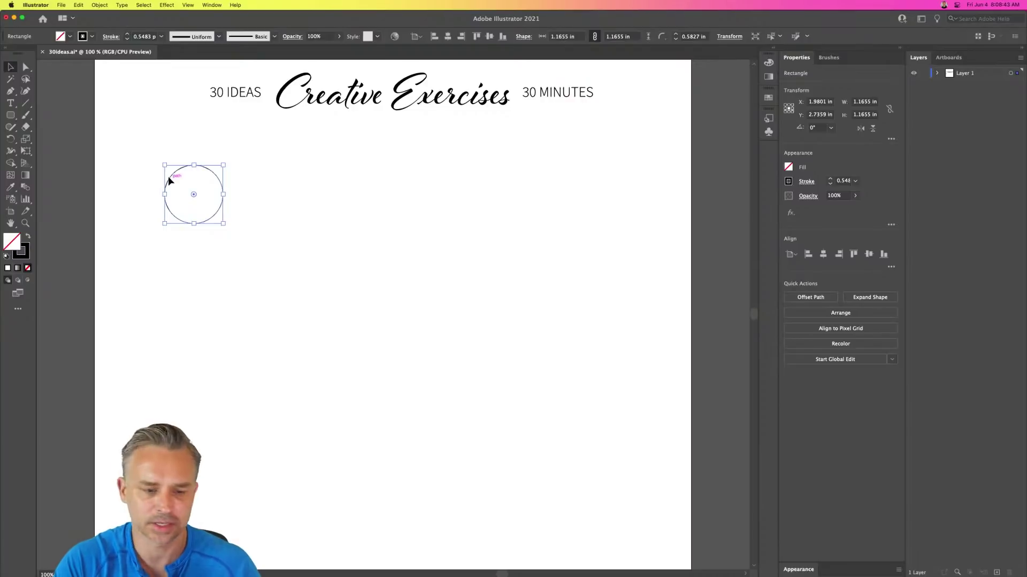
{"action": "left_click_drag", "start_coordinate": [168, 180], "coordinate": [565, 193]}
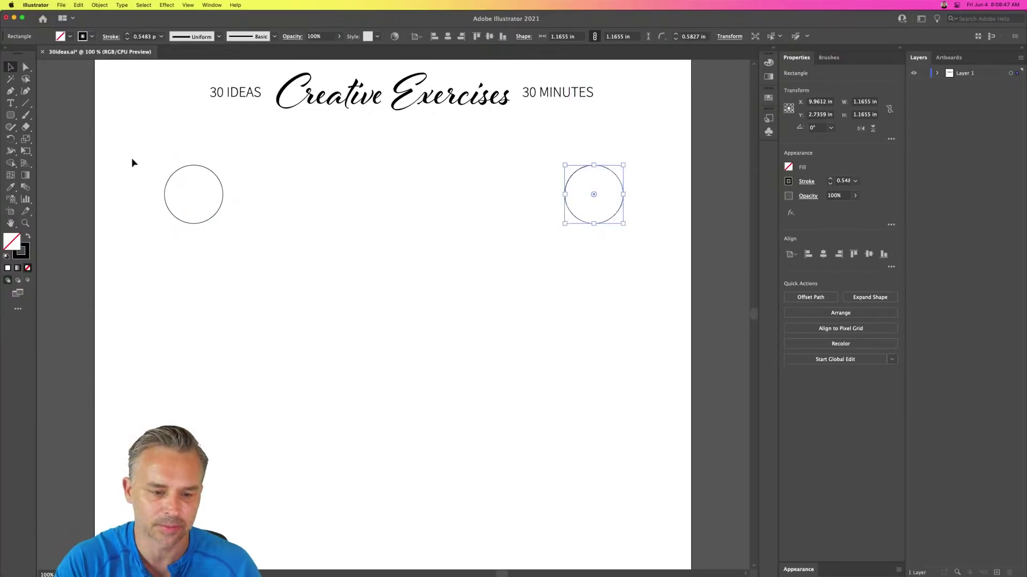
{"action": "left_click_drag", "start_coordinate": [133, 162], "coordinate": [625, 253]}
{"action": "left_click", "coordinate": [25, 186]}
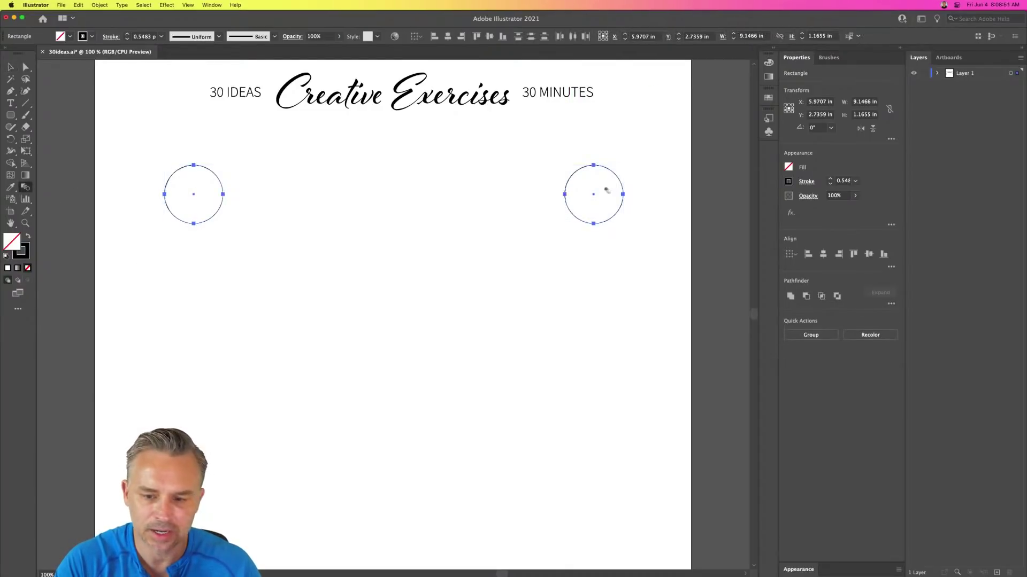
{"action": "left_click", "coordinate": [594, 195]}
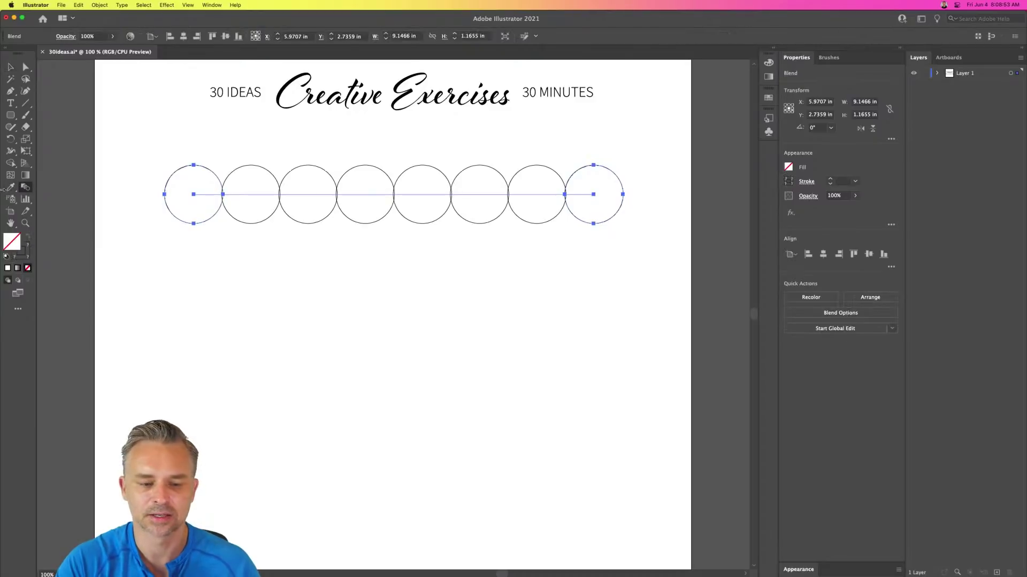
- Set the blend's spacing to Specified Steps with 4 steps
{"action": "double_click", "coordinate": [25, 188]}
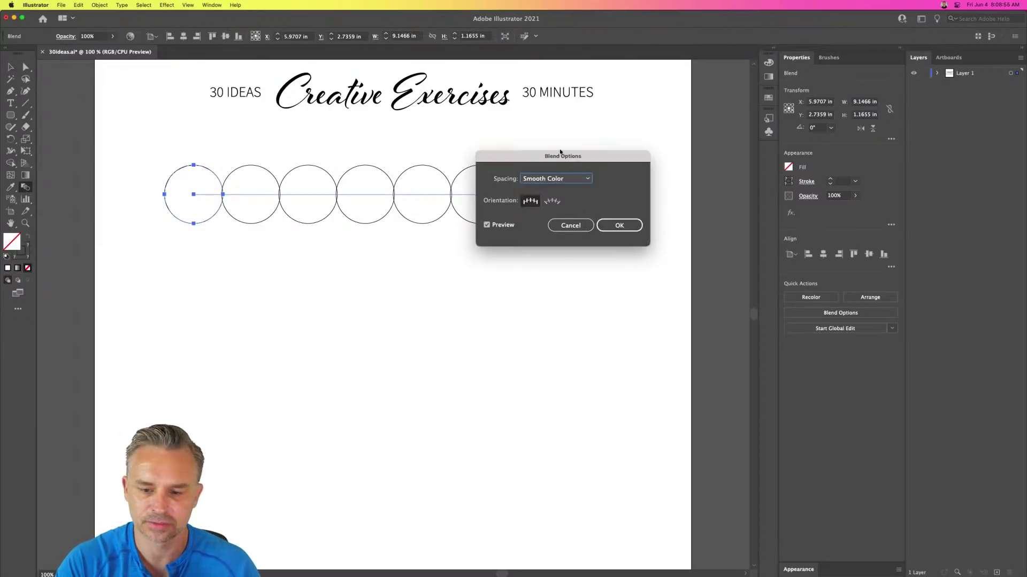
{"action": "left_click_drag", "start_coordinate": [560, 152], "coordinate": [635, 221]}
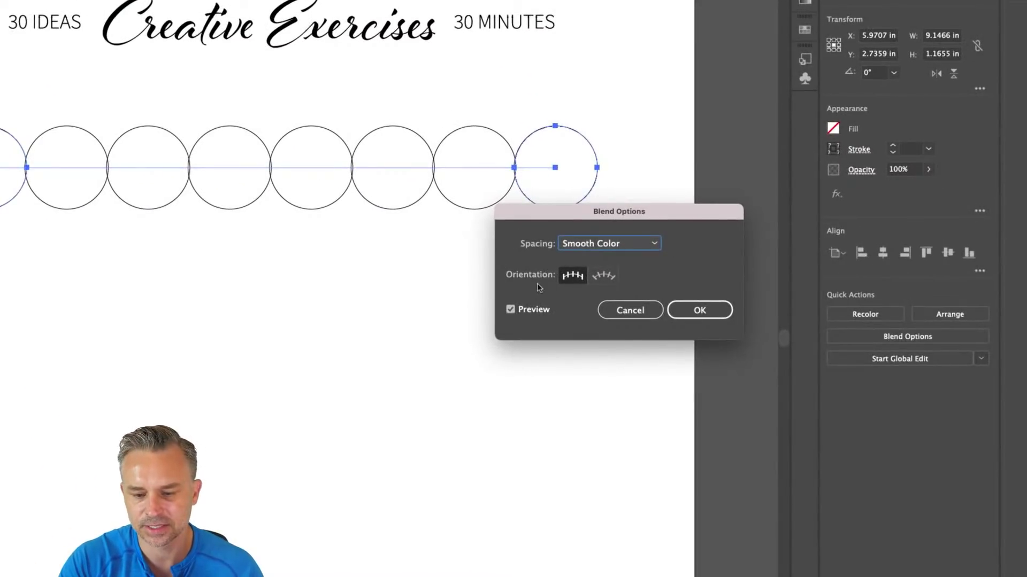
{"action": "left_click", "coordinate": [588, 245]}
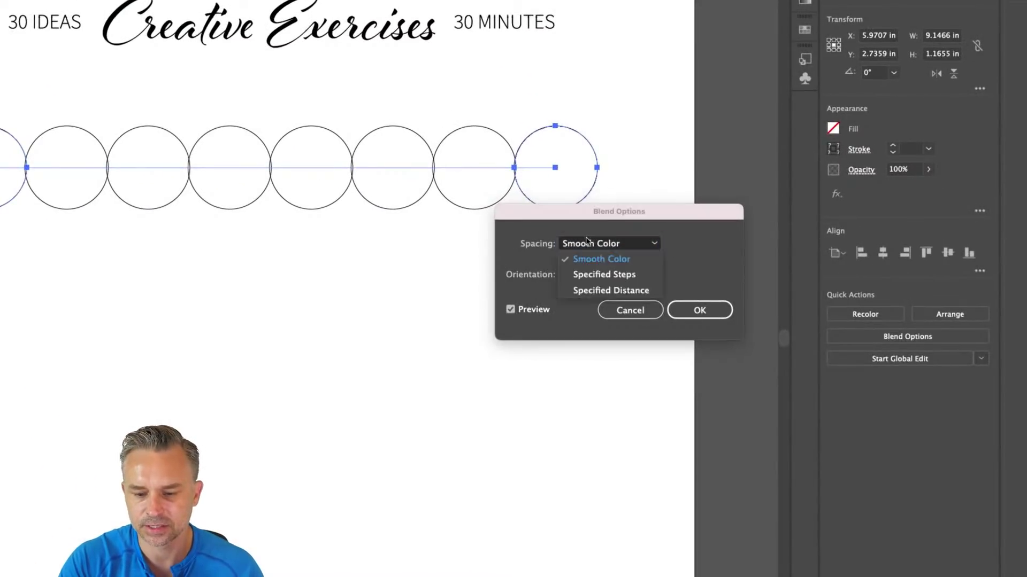
{"action": "left_click", "coordinate": [598, 274]}
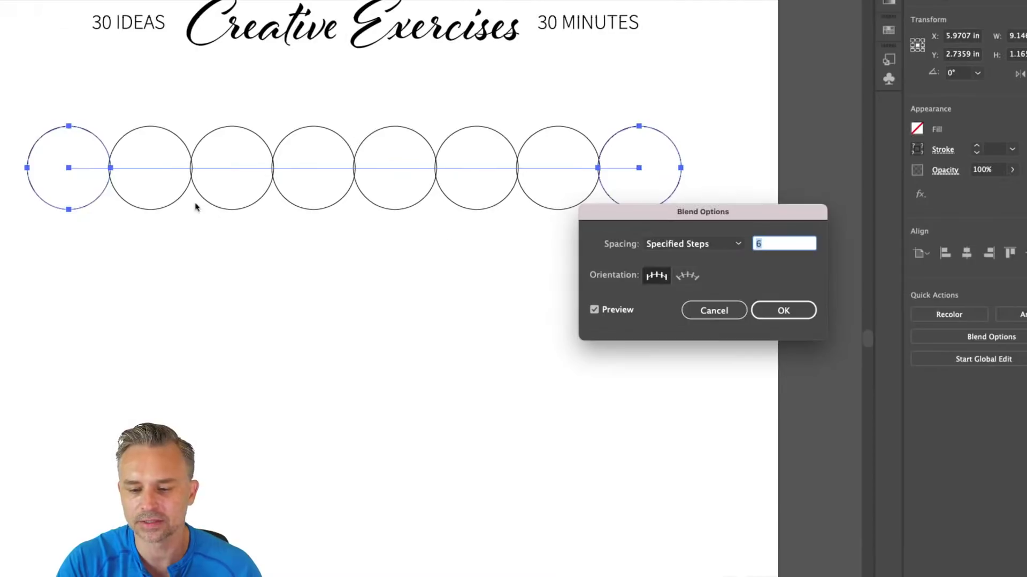
{"action": "type", "text": "4"}
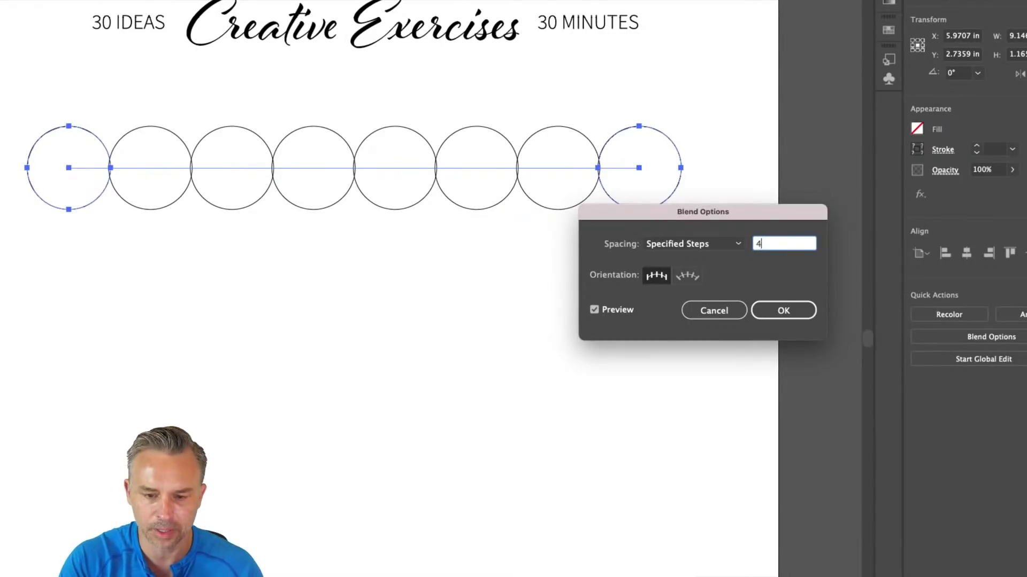
{"action": "key", "text": "Tab"}
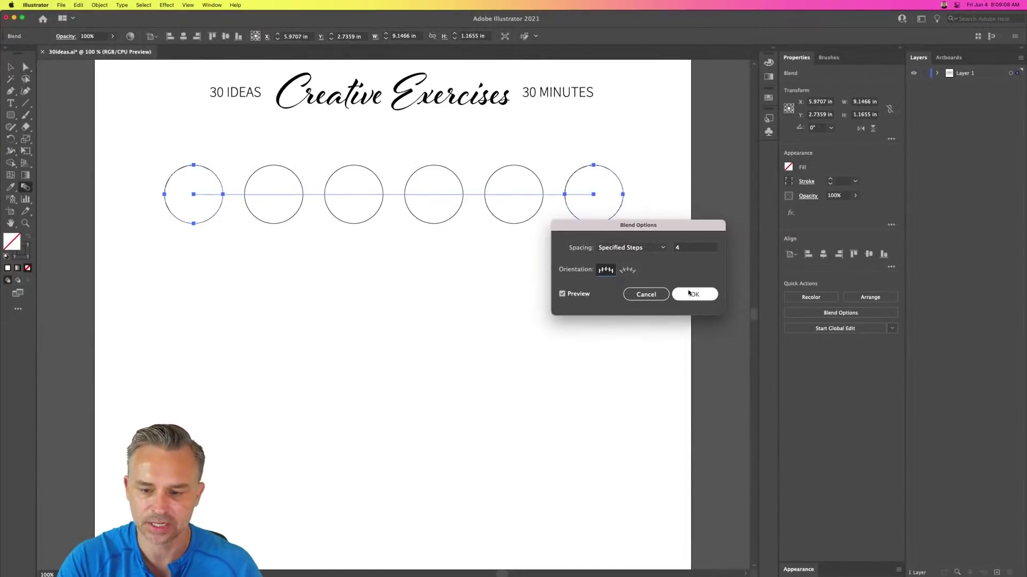
{"action": "left_click", "coordinate": [780, 311]}
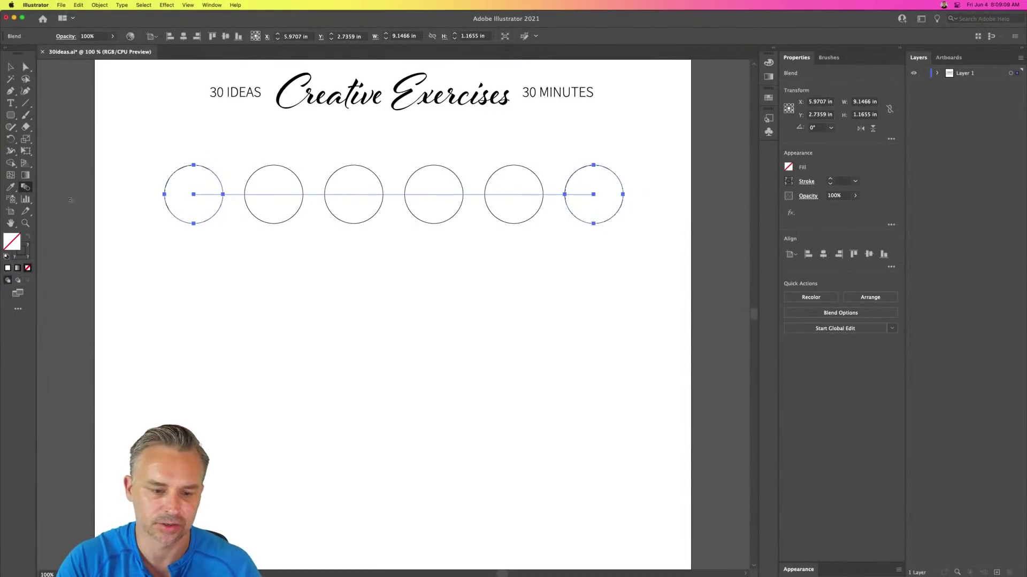
- Copy the circle row about 1.92 in straight down and repeat that copy four times to make six rows
{"action": "key", "text": "v"}
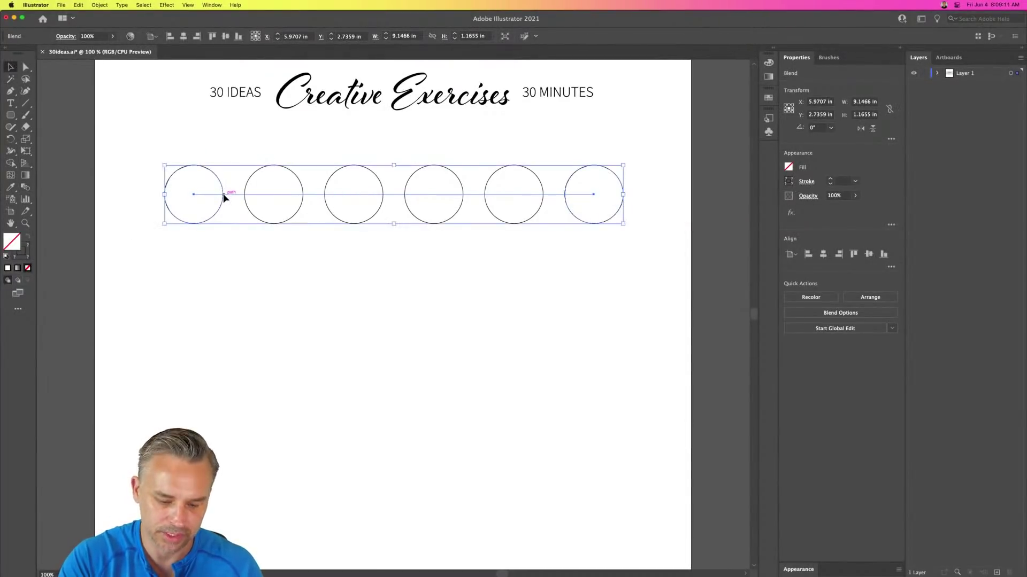
{"action": "left_click_drag", "start_coordinate": [225, 195], "coordinate": [223, 291]}
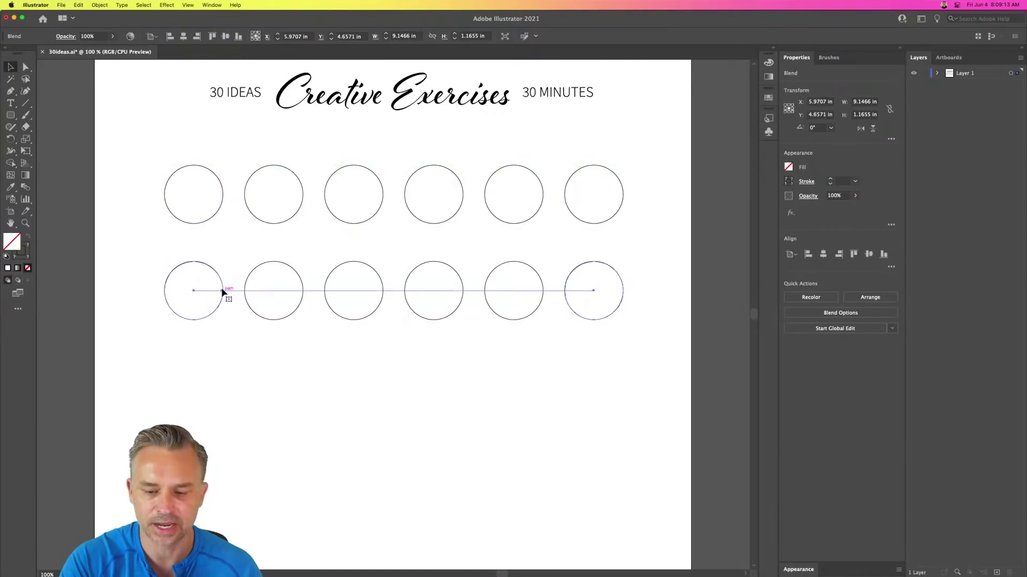
{"action": "key", "text": "super+minus"}
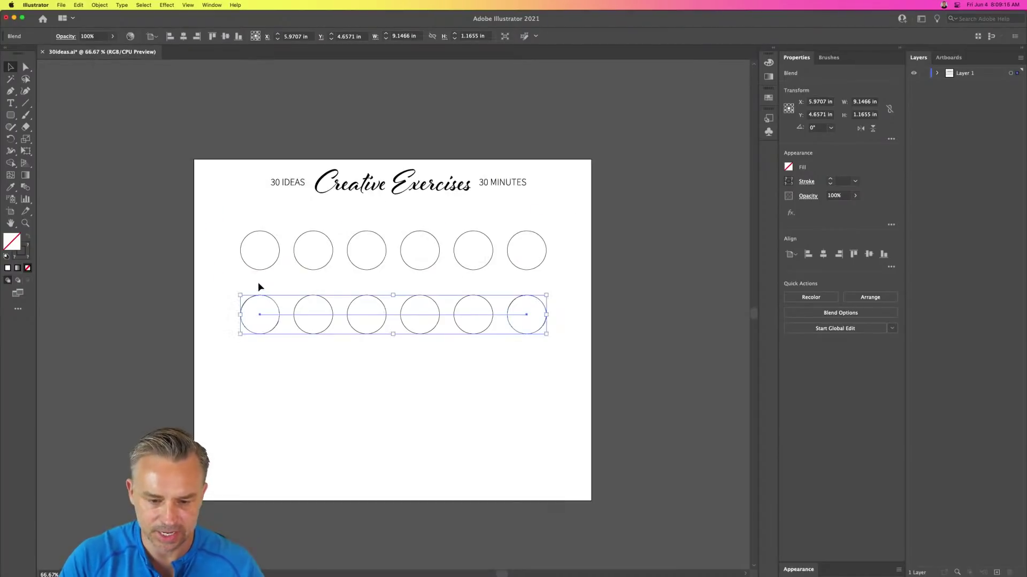
{"action": "key", "text": "super+d"}
{"action": "key", "text": "super+d"}
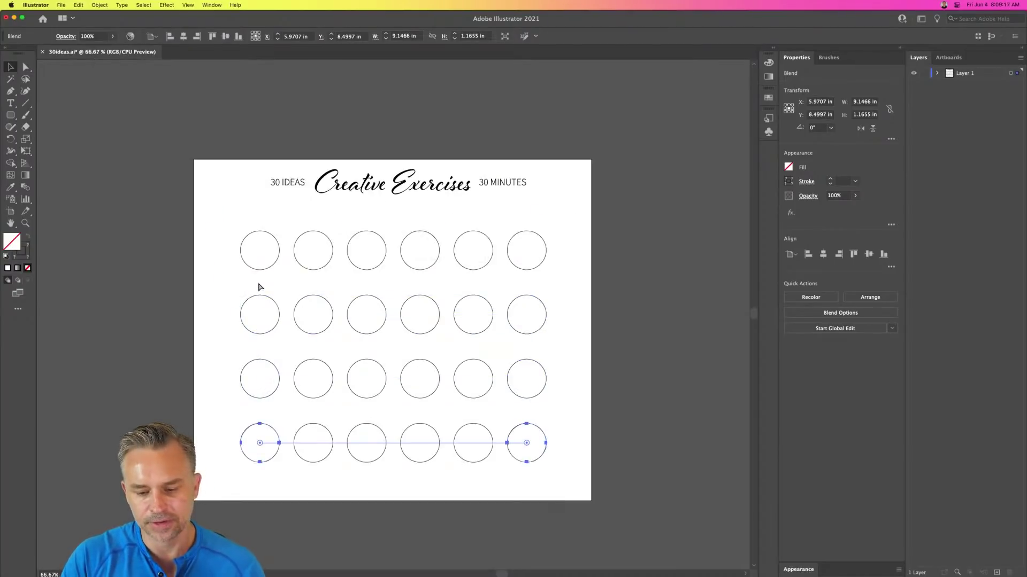
{"action": "key", "text": "super+d"}
{"action": "key", "text": "super+d"}
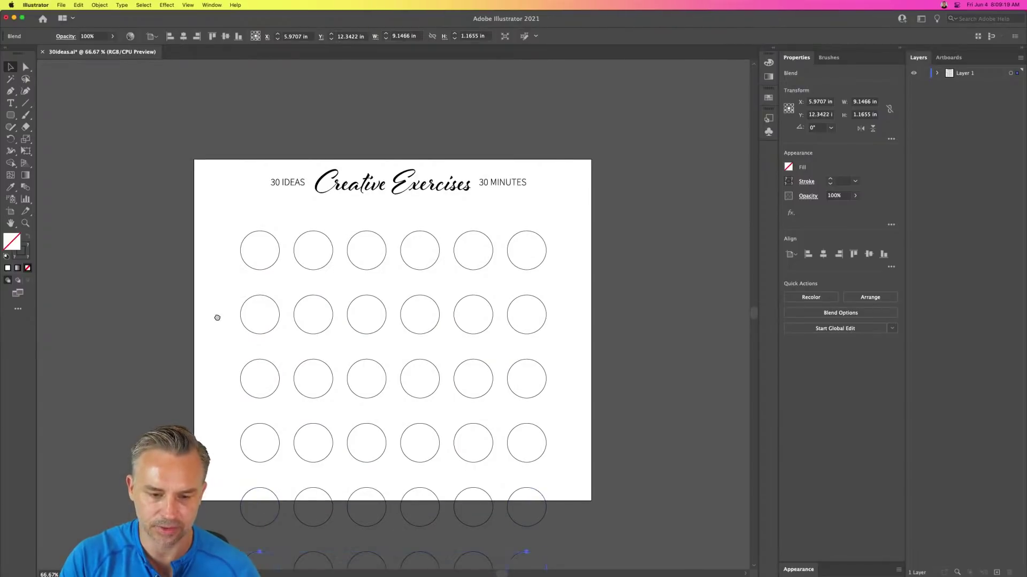
- Scale all six circle rows proportionally about their centre to about 5.34 by 6.29 in
{"action": "scroll", "coordinate": [217, 319], "scroll_direction": "down", "scroll_amount": 4}
{"action": "key", "text": "super+a"}
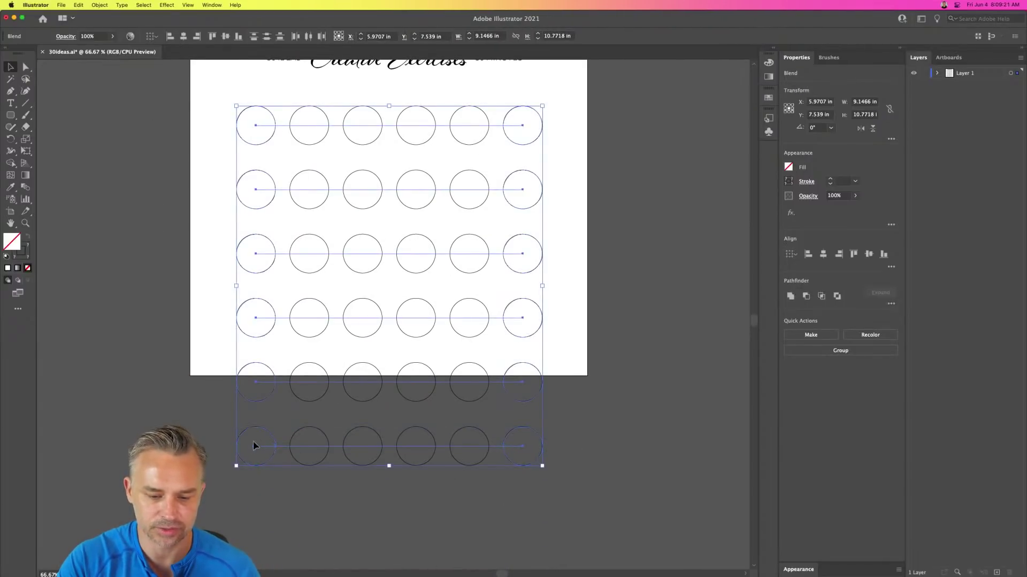
{"action": "left_click_drag", "start_coordinate": [236, 466], "coordinate": [299, 391]}
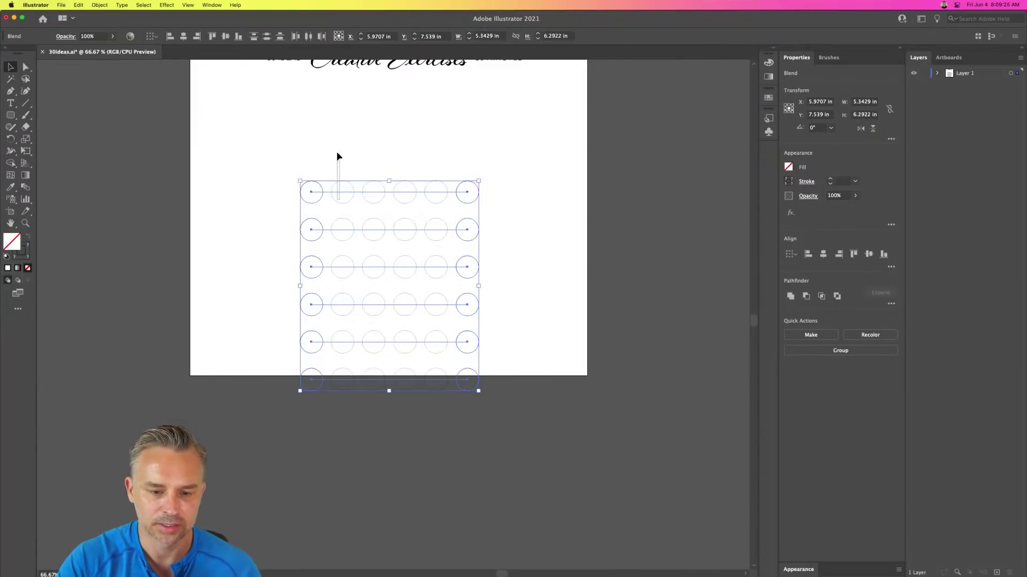
- Move the circle grid up about 2.42 in so it sits on the artboard below the title
{"action": "left_click_drag", "start_coordinate": [241, 156], "coordinate": [516, 467]}
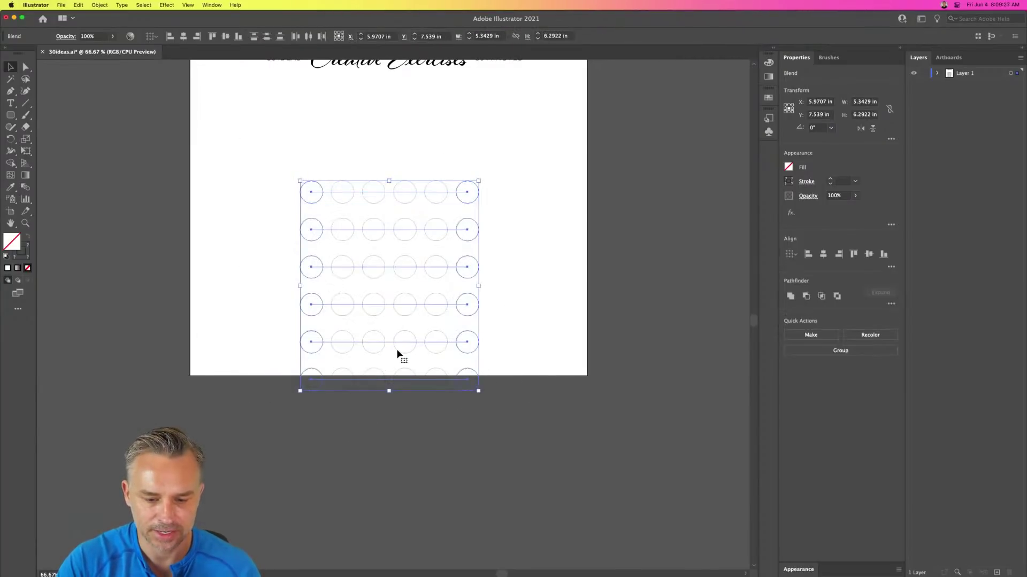
{"action": "left_click_drag", "start_coordinate": [397, 355], "coordinate": [398, 274]}
{"action": "scroll", "coordinate": [374, 321], "scroll_direction": "up", "scroll_amount": 5}
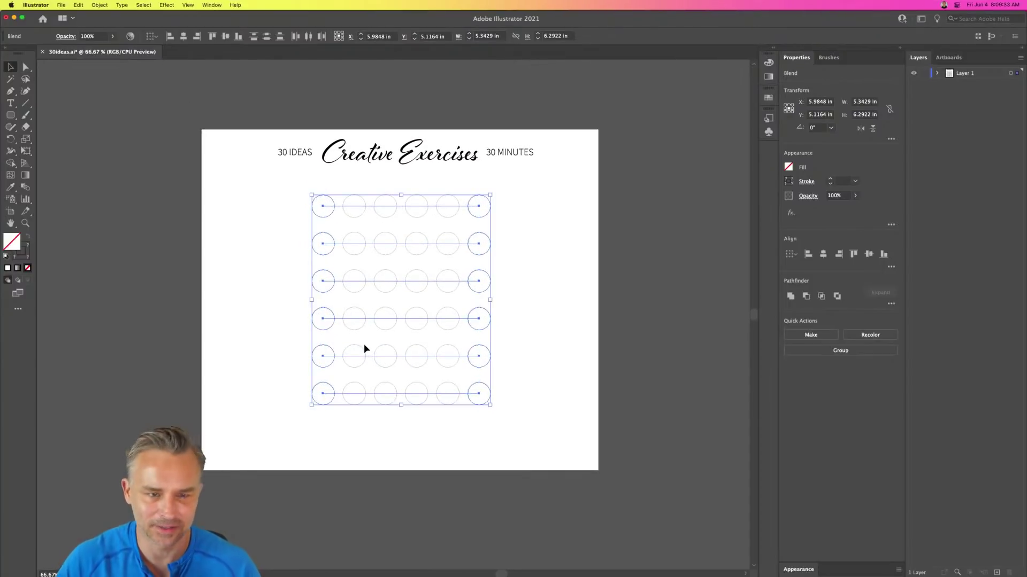
{"action": "key", "text": "super+1"}
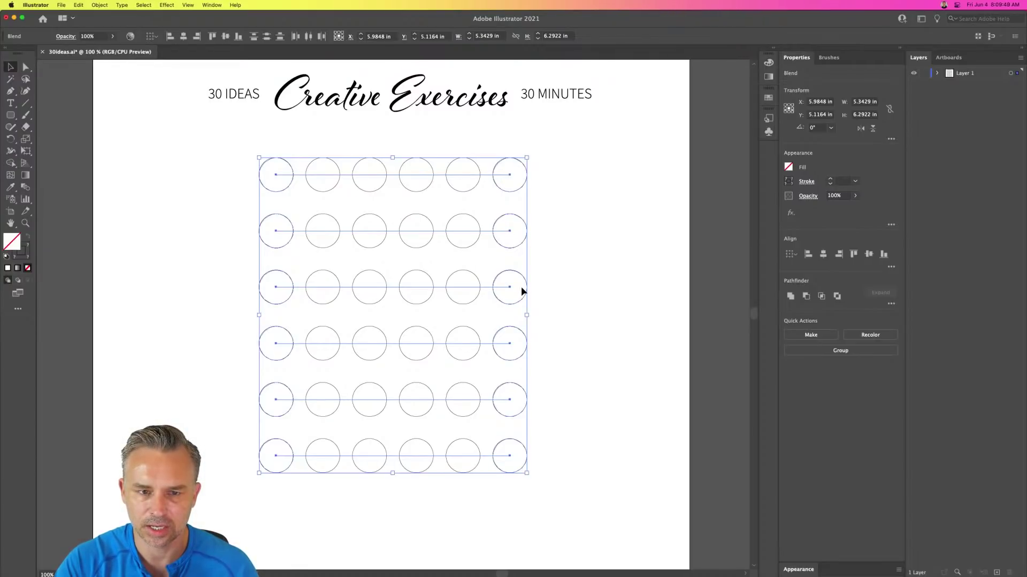
- Delete the bottom row of circles from the grid
{"action": "left_click_drag", "start_coordinate": [554, 448], "coordinate": [105, 493]}
{"action": "key", "text": "Delete"}
- Enlarge the remaining five rows about their centre to about 7.25 by 7.02 in and move them down, clear of the title
{"action": "left_click_drag", "start_coordinate": [242, 143], "coordinate": [624, 486]}
{"action": "left_click_drag", "start_coordinate": [257, 417], "coordinate": [211, 463]}
{"action": "left_click_drag", "start_coordinate": [263, 137], "coordinate": [263, 196]}
- Round the corners of the top row's shapes fully, to about 0.46 in, so they form circles
{"action": "left_click_drag", "start_coordinate": [204, 163], "coordinate": [597, 208]}
{"action": "left_click", "coordinate": [26, 66]}
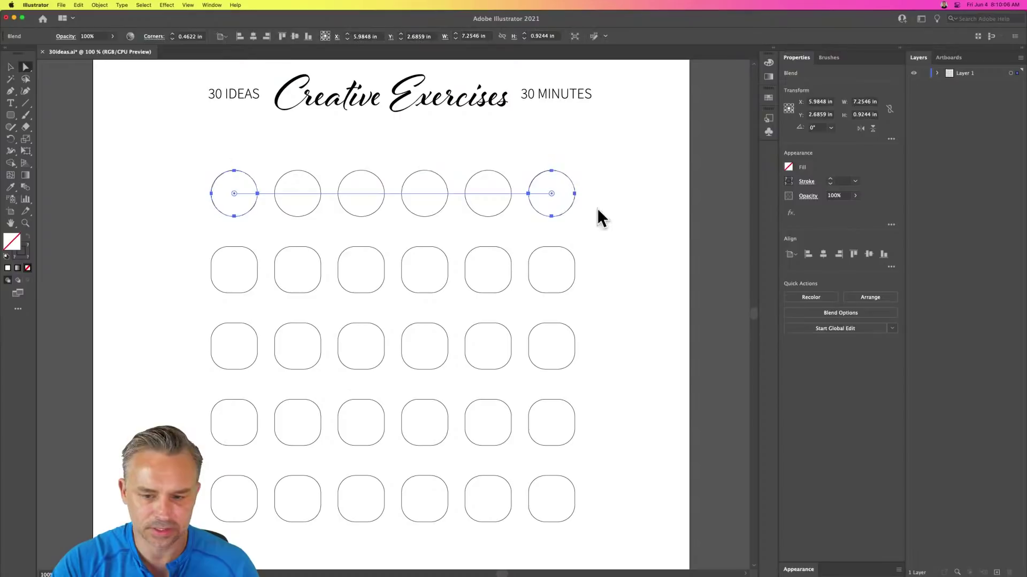
{"action": "left_click", "coordinate": [221, 257]}
{"action": "left_click", "coordinate": [224, 252]}
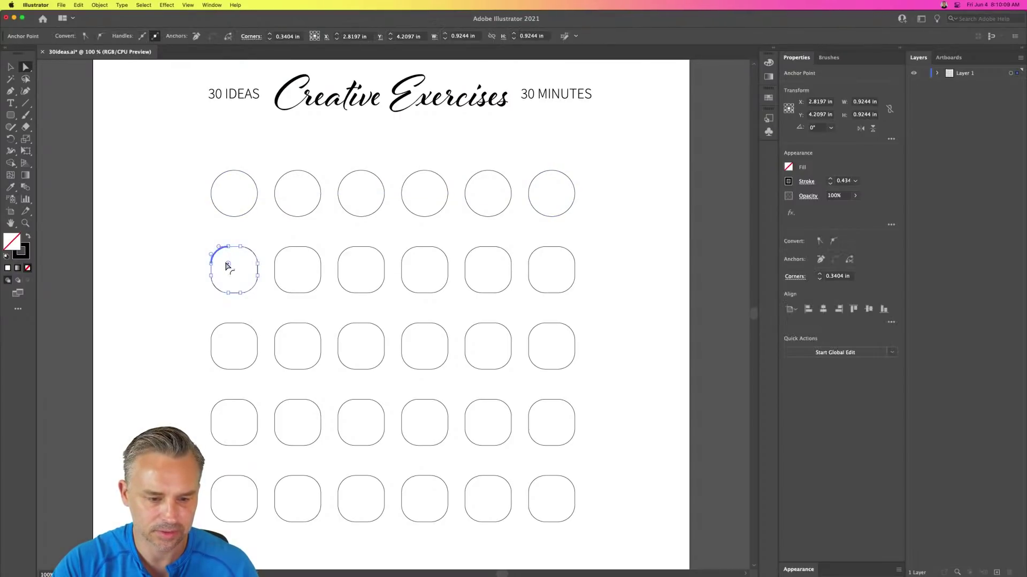
{"action": "left_click_drag", "start_coordinate": [228, 269], "coordinate": [298, 328]}
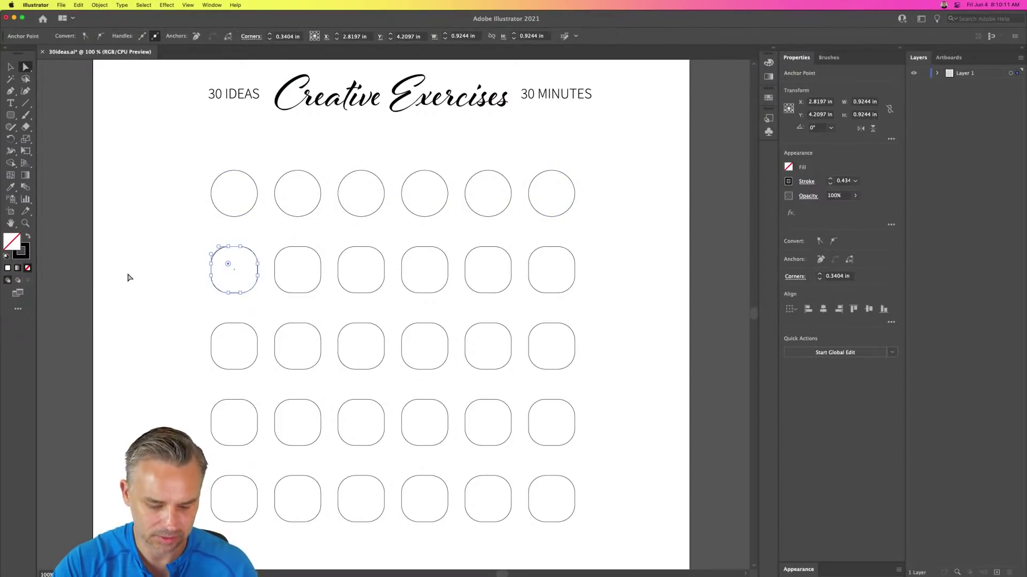
{"action": "key", "text": "super+a"}
{"action": "left_click", "coordinate": [160, 230]}
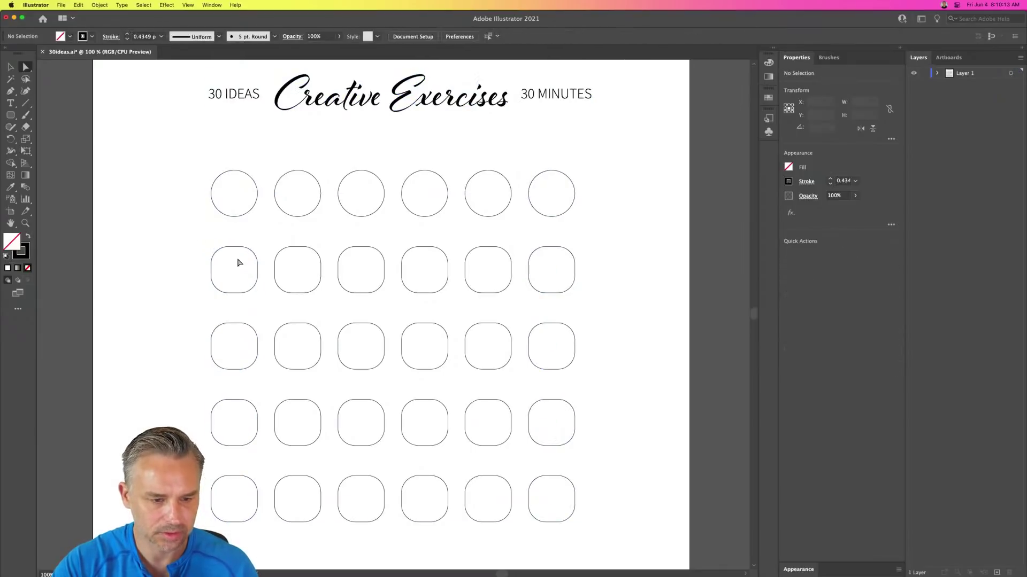
- Round the corners of the shapes in rows two to five fully, one row at a time, to about 0.46 in
{"action": "left_click_drag", "start_coordinate": [194, 241], "coordinate": [685, 316]}
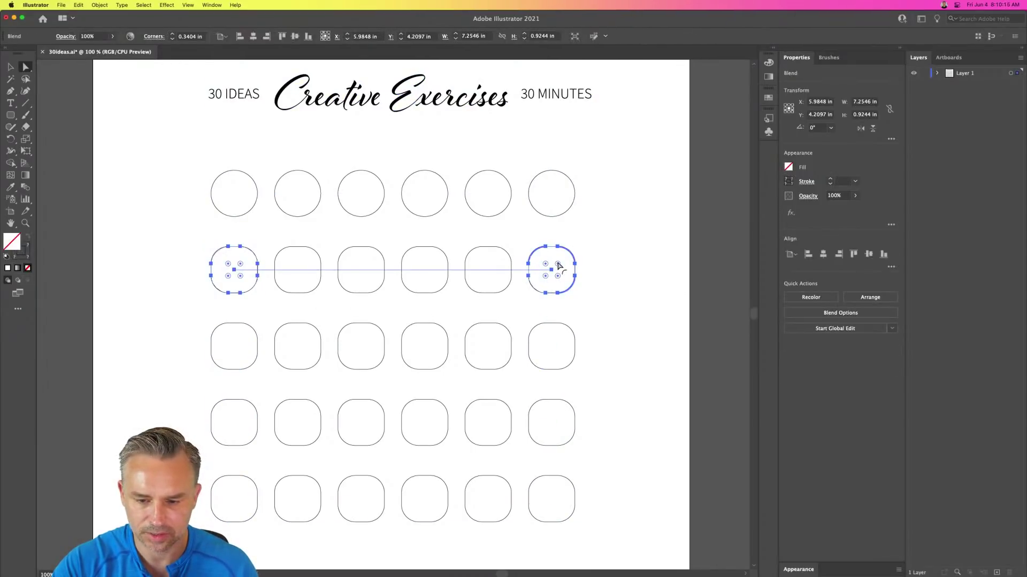
{"action": "key", "text": "super+z"}
{"action": "left_click_drag", "start_coordinate": [180, 324], "coordinate": [596, 390]}
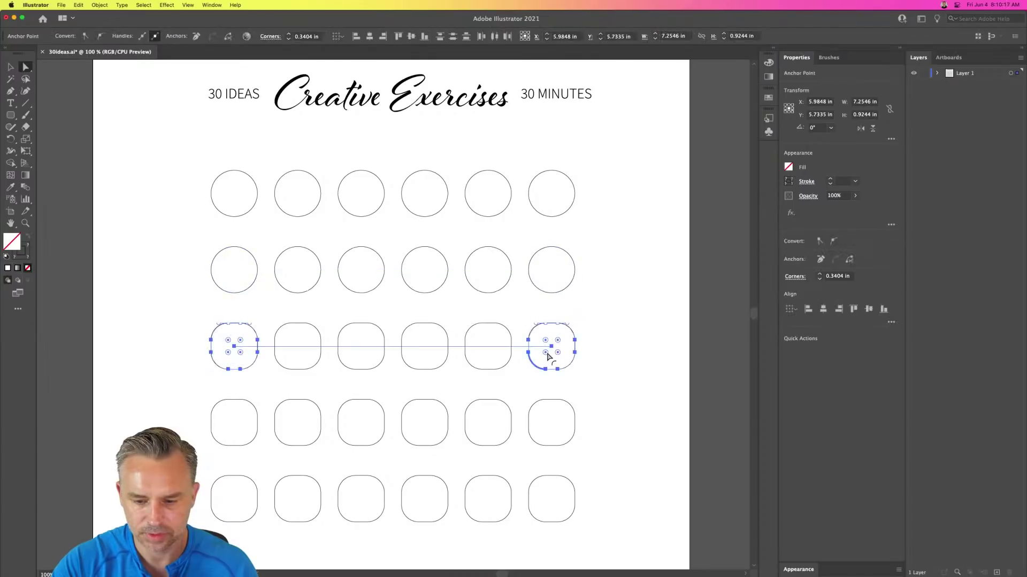
{"action": "left_click_drag", "start_coordinate": [195, 317], "coordinate": [603, 386]}
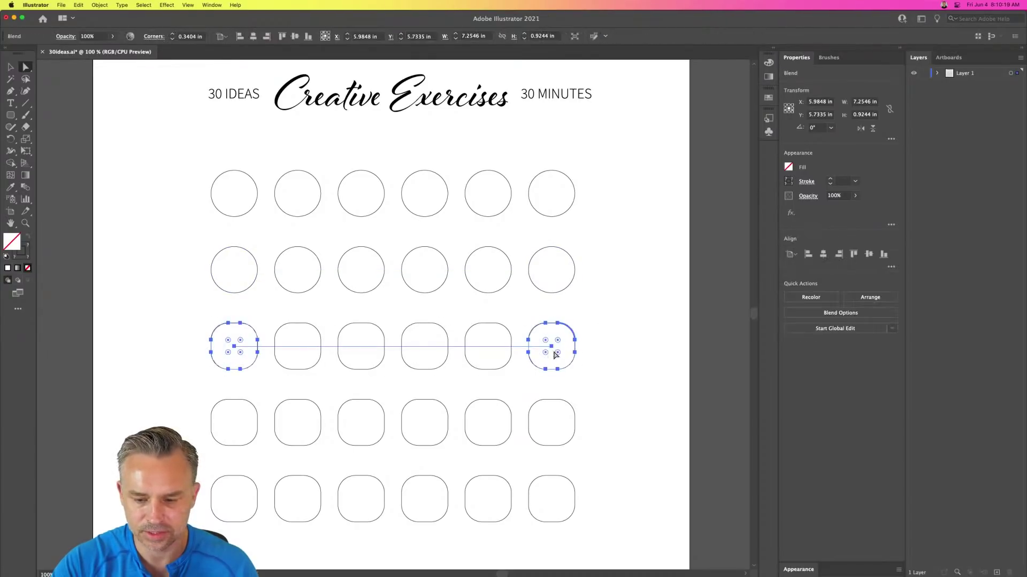
{"action": "key", "text": "super+z"}
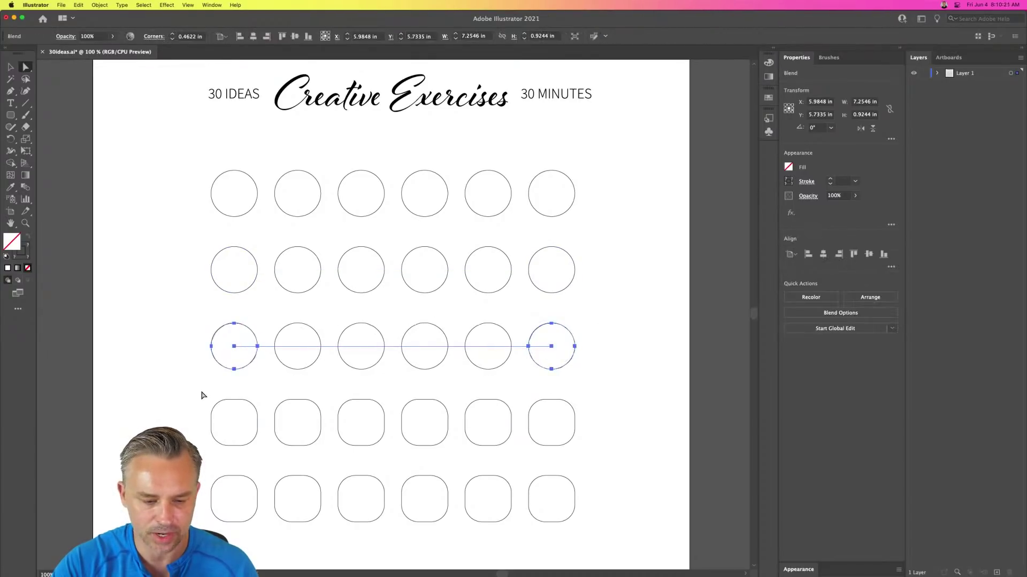
{"action": "left_click_drag", "start_coordinate": [202, 394], "coordinate": [632, 464]}
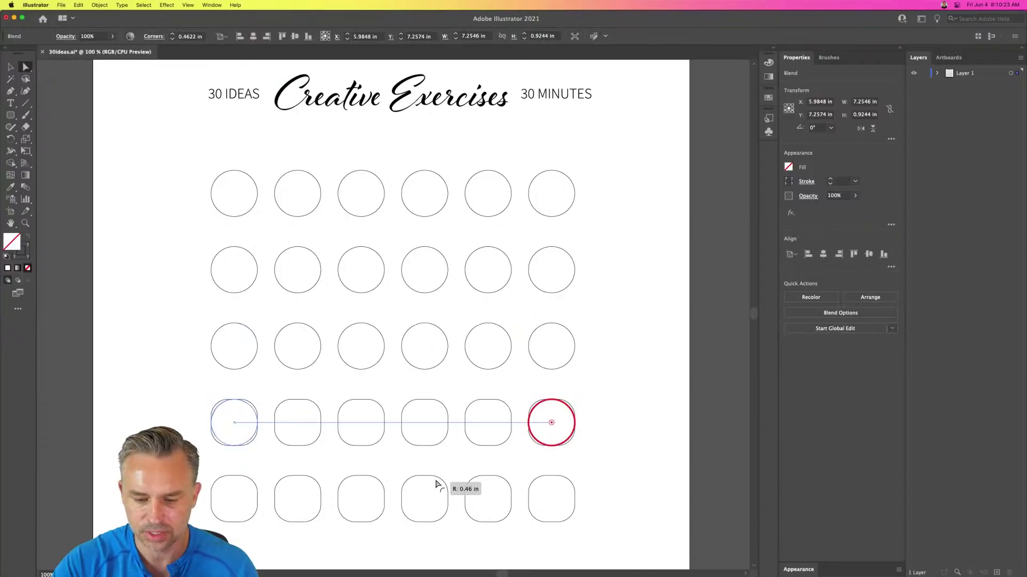
{"action": "key", "text": "super+z"}
{"action": "left_click_drag", "start_coordinate": [231, 467], "coordinate": [613, 556]}
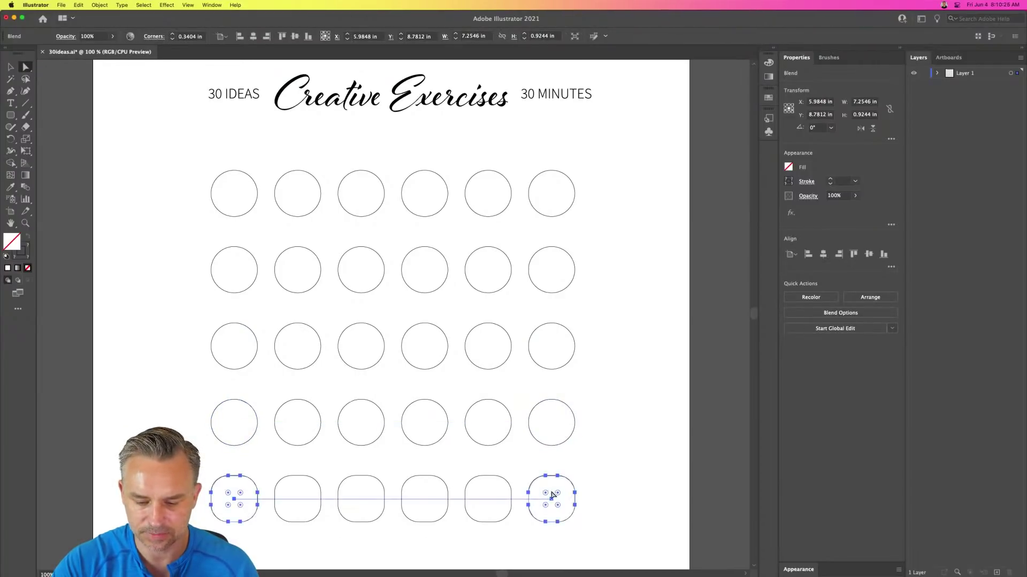
{"action": "key", "text": "super+z"}
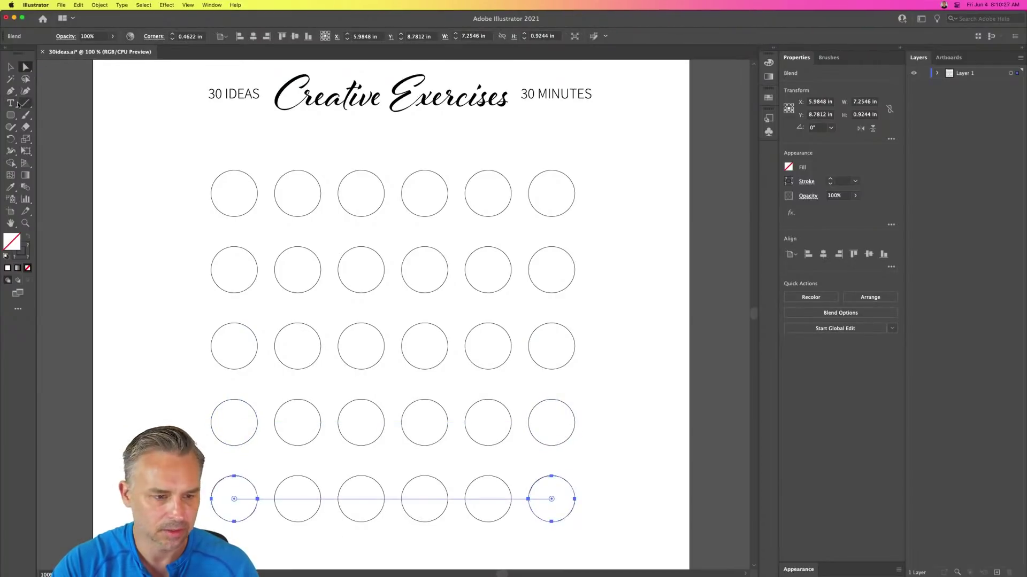
{"action": "left_click", "coordinate": [11, 68]}
{"action": "left_click_drag", "start_coordinate": [142, 152], "coordinate": [597, 545]}
{"action": "left_click", "coordinate": [23, 255]}
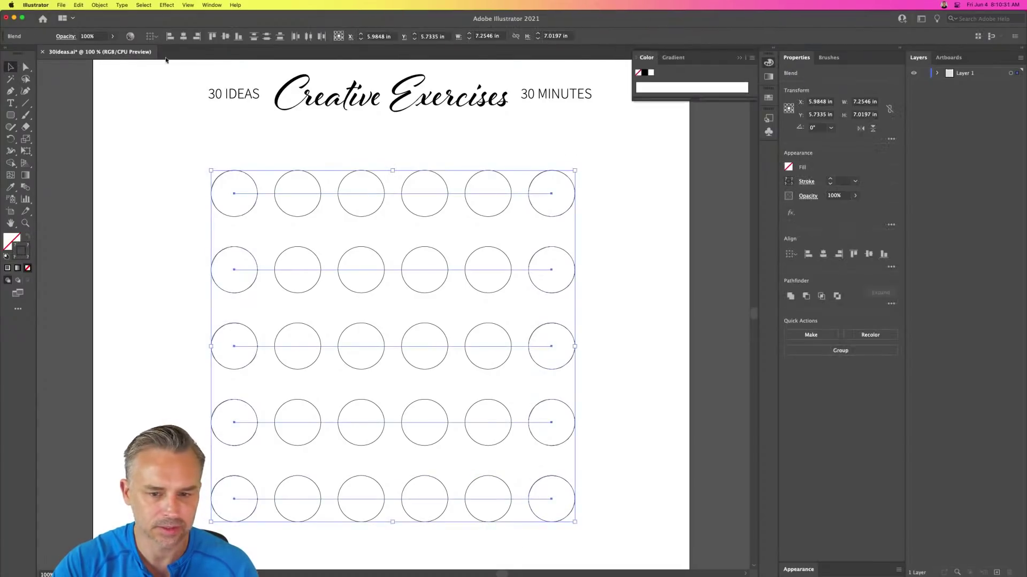
- Deselect the grid, lock Layer 1 and add a new layer above it for the drawings
{"action": "left_click", "coordinate": [215, 105]}
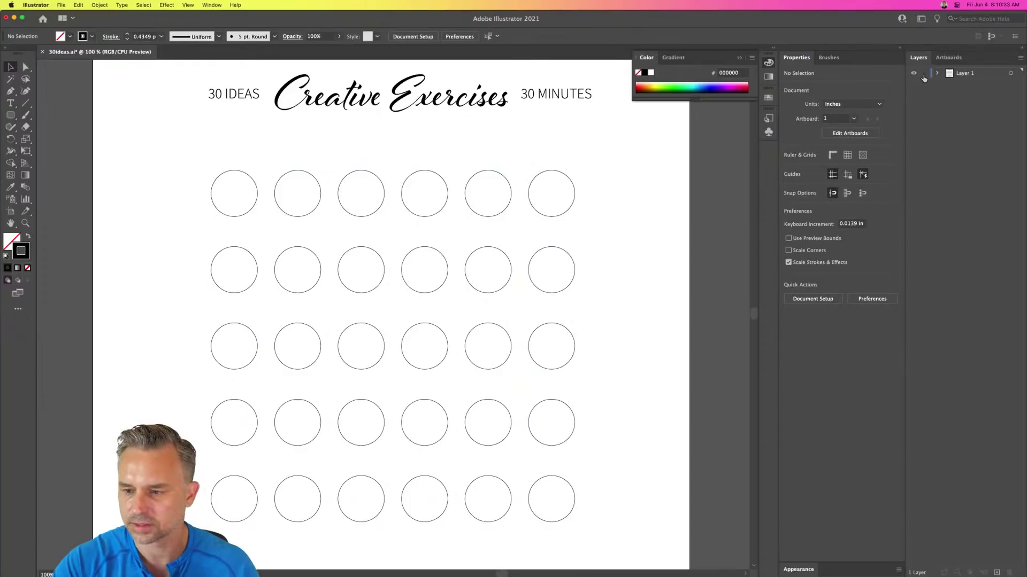
{"action": "left_click", "coordinate": [996, 573]}
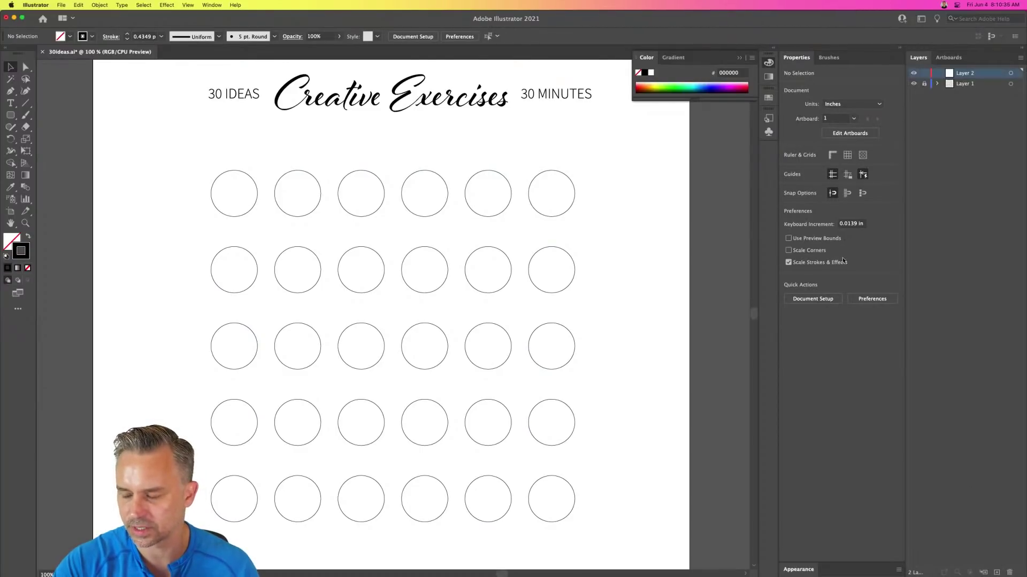
- Save the worksheet as a cloud document under the name 30ideas
{"action": "left_click", "coordinate": [60, 5]}
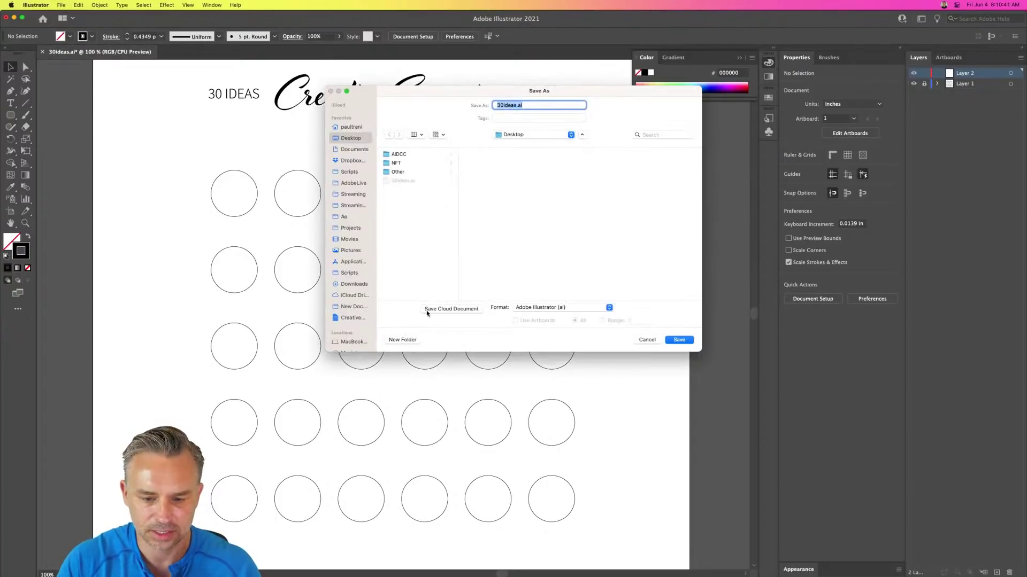
{"action": "left_click", "coordinate": [427, 312]}
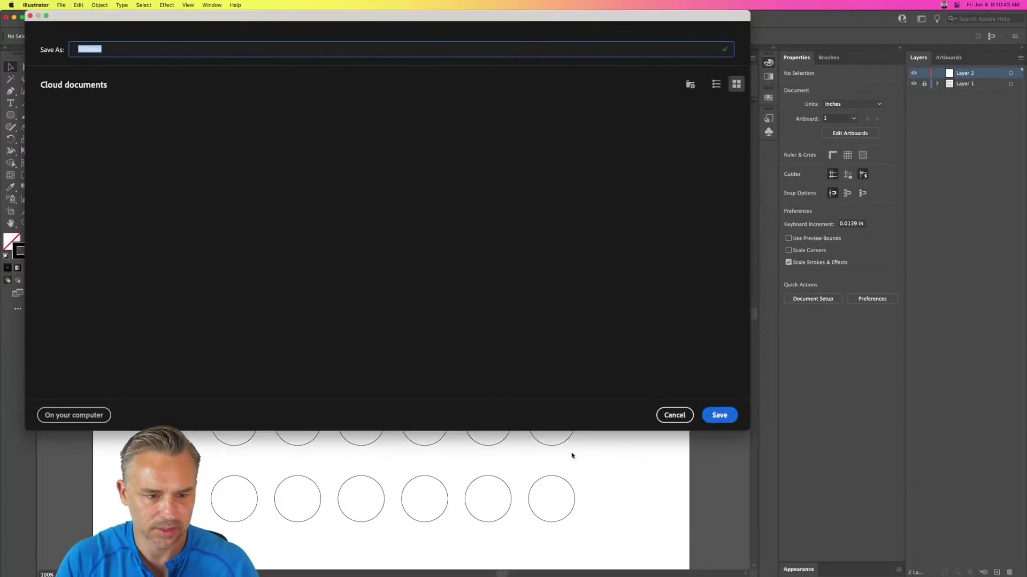
{"action": "left_click", "coordinate": [692, 416]}
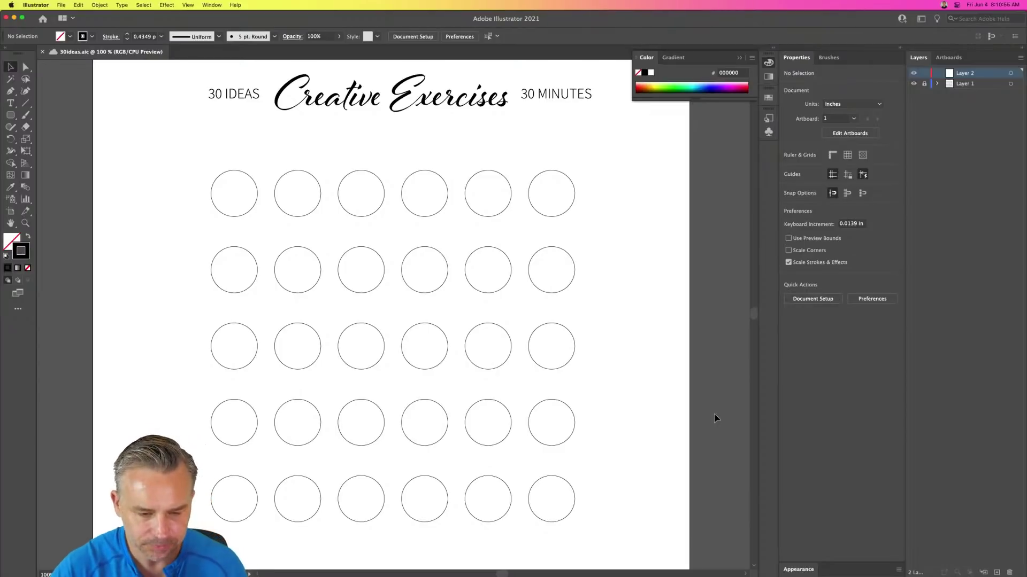
- Activate the Pencil tool and accept its options with Fidelity at Smooth
{"action": "key", "text": "super+equal"}
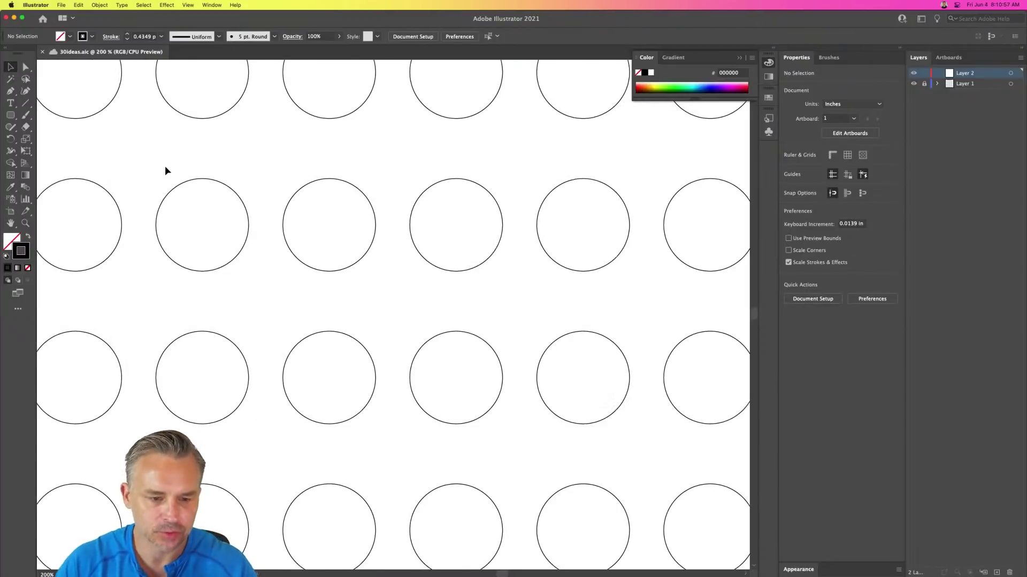
{"action": "scroll", "coordinate": [277, 254], "scroll_direction": "up", "scroll_amount": 5}
{"action": "scroll", "coordinate": [277, 255], "scroll_direction": "left", "scroll_amount": 8}
{"action": "key", "text": "super+equal"}
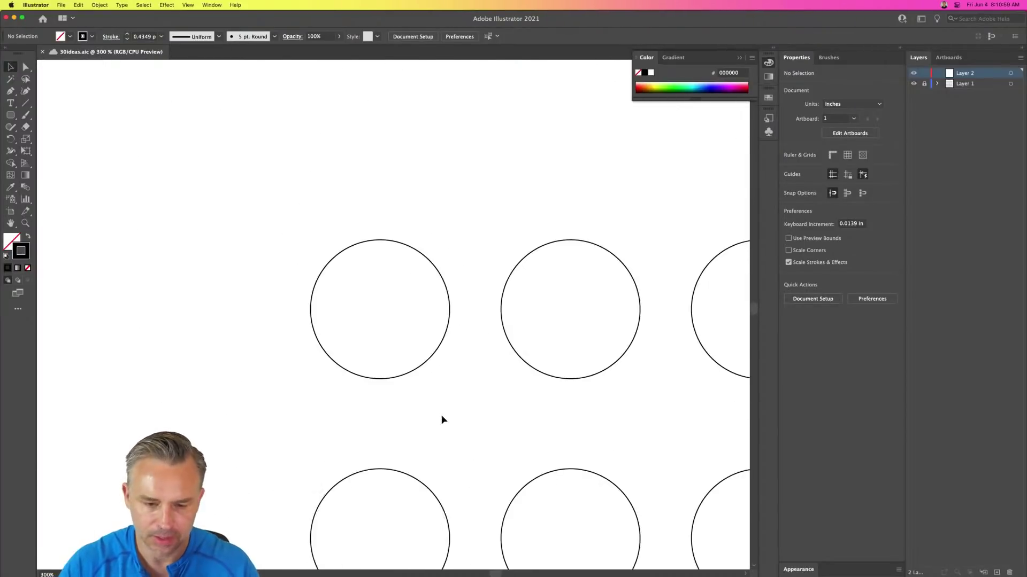
{"action": "scroll", "coordinate": [348, 332], "scroll_direction": "down", "scroll_amount": 3}
{"action": "scroll", "coordinate": [348, 332], "scroll_direction": "right", "scroll_amount": 3}
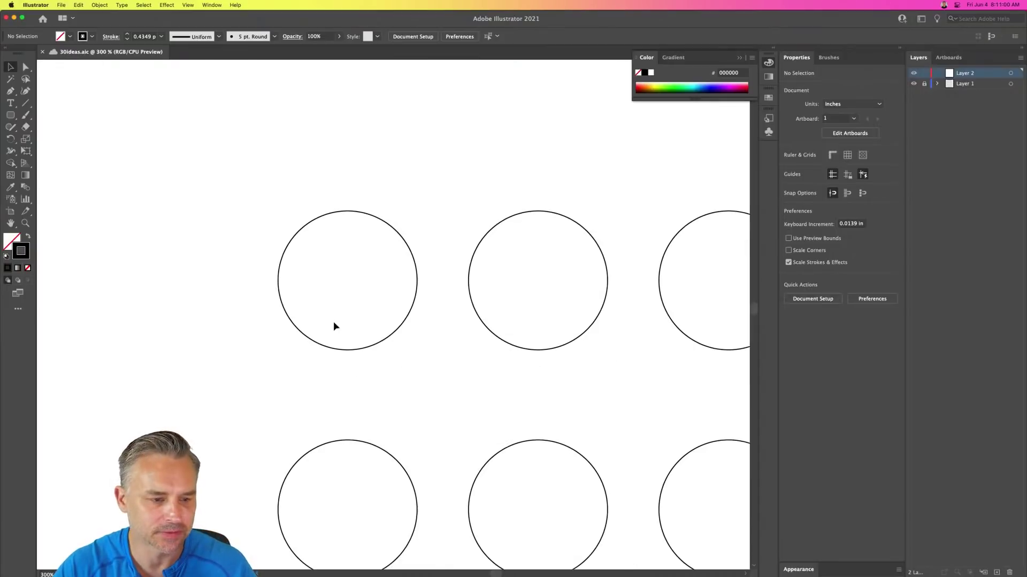
{"action": "left_click", "coordinate": [10, 128]}
{"action": "double_click", "coordinate": [10, 127]}
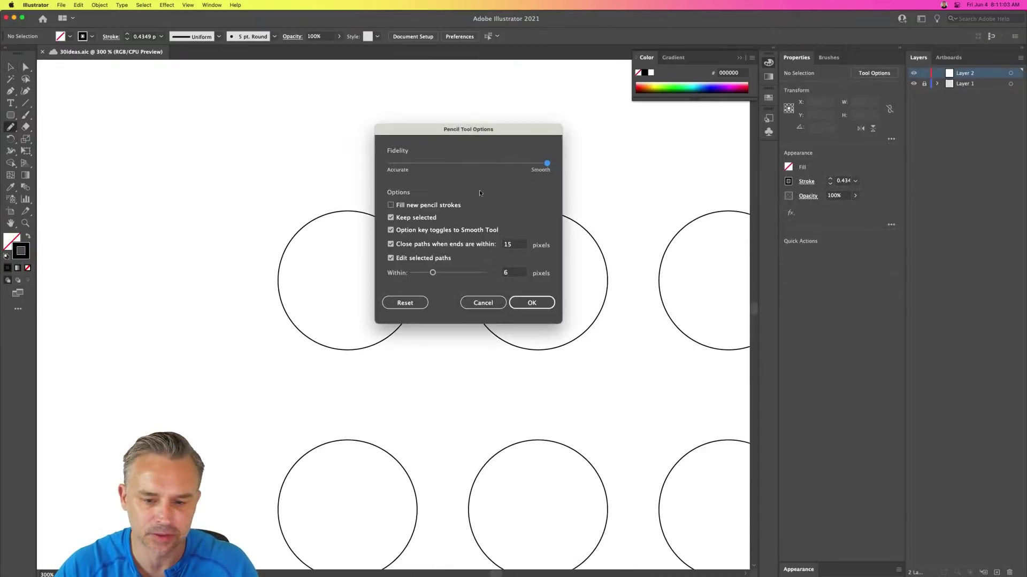
{"action": "key", "text": "Return"}
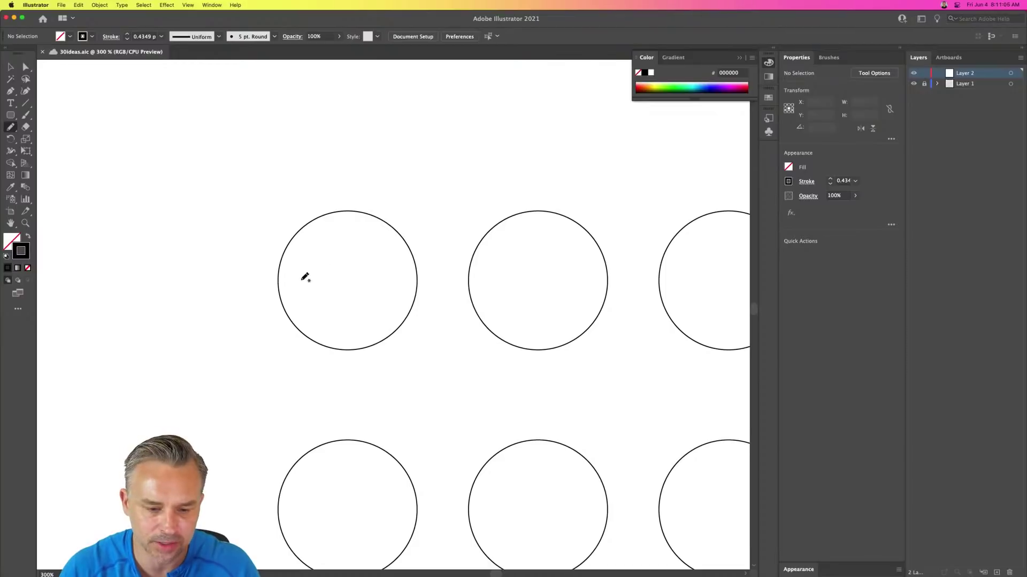
- Draw freehand continent outlines inside the first circle of the top row to turn it into a globe
{"action": "key", "text": "super+equal"}
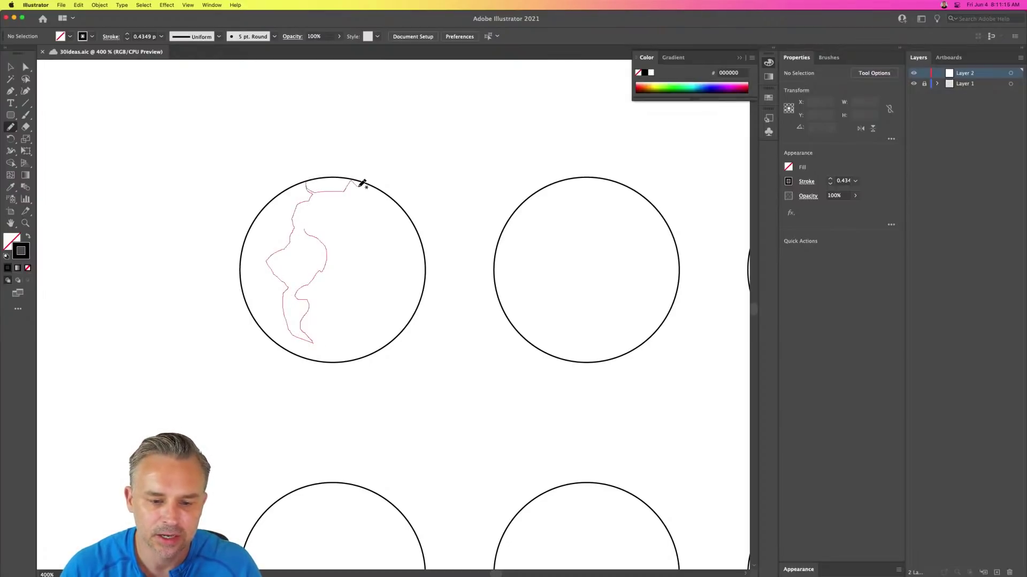
{"action": "left_click_drag", "start_coordinate": [363, 183], "coordinate": [372, 184]}
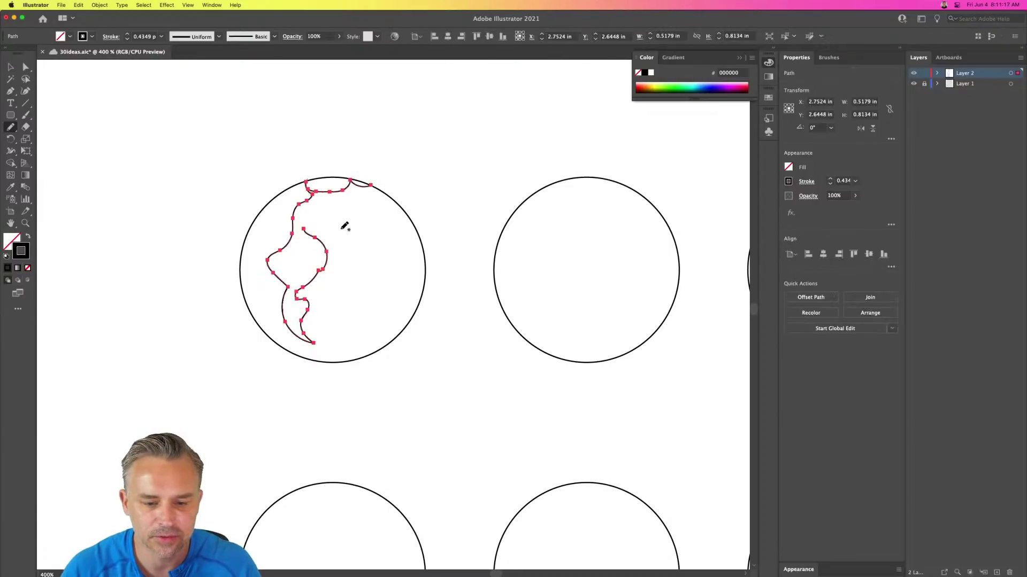
{"action": "left_click_drag", "start_coordinate": [344, 220], "coordinate": [342, 222]}
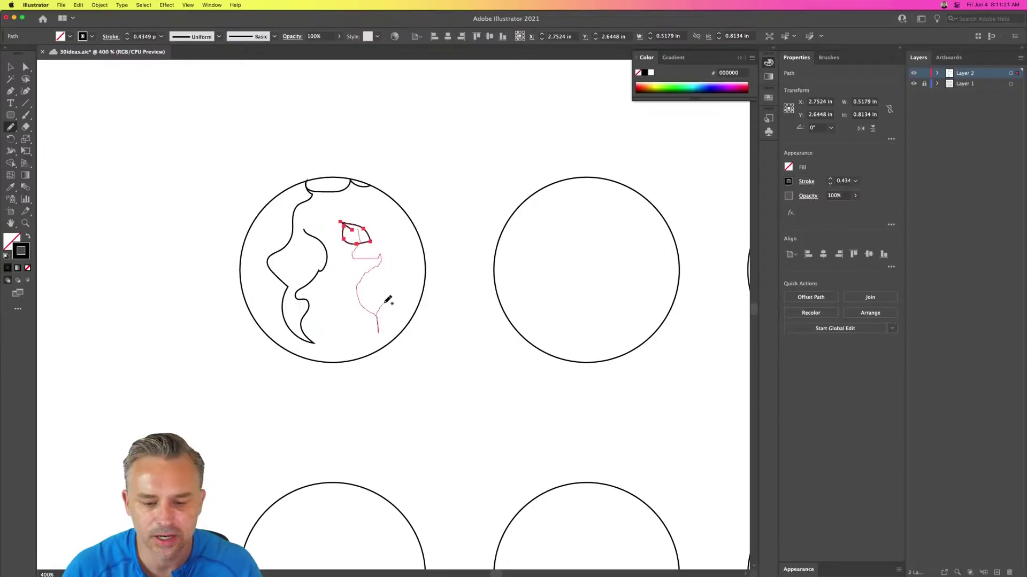
{"action": "mouse_move", "coordinate": [419, 307]}
{"action": "left_mouse_down"}
{"action": "mouse_move", "coordinate": [420, 236]}
{"action": "mouse_move", "coordinate": [378, 193]}
{"action": "mouse_move", "coordinate": [373, 239]}
{"action": "left_mouse_up"}
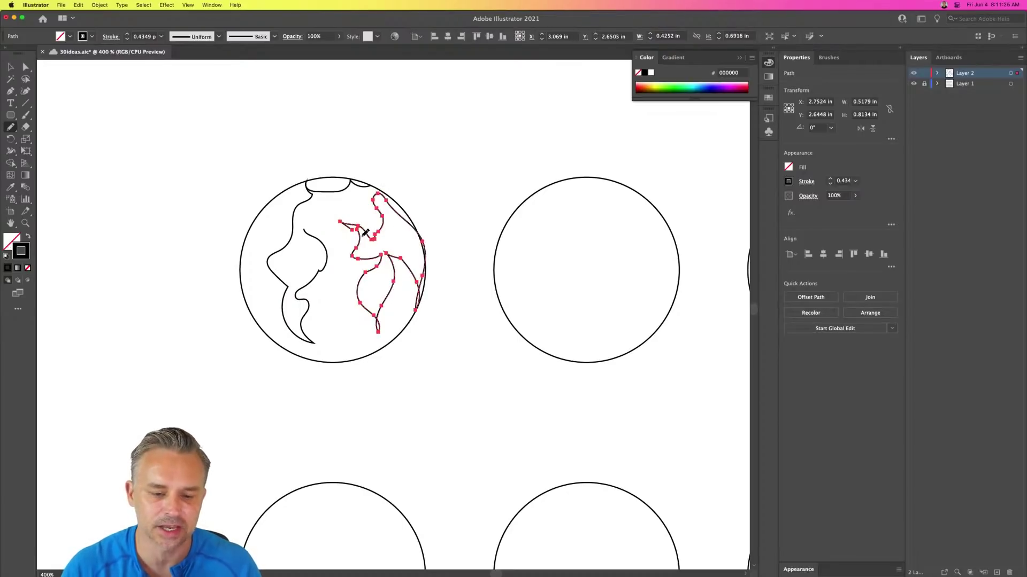
{"action": "left_click", "coordinate": [10, 67]}
{"action": "left_click", "coordinate": [404, 155]}
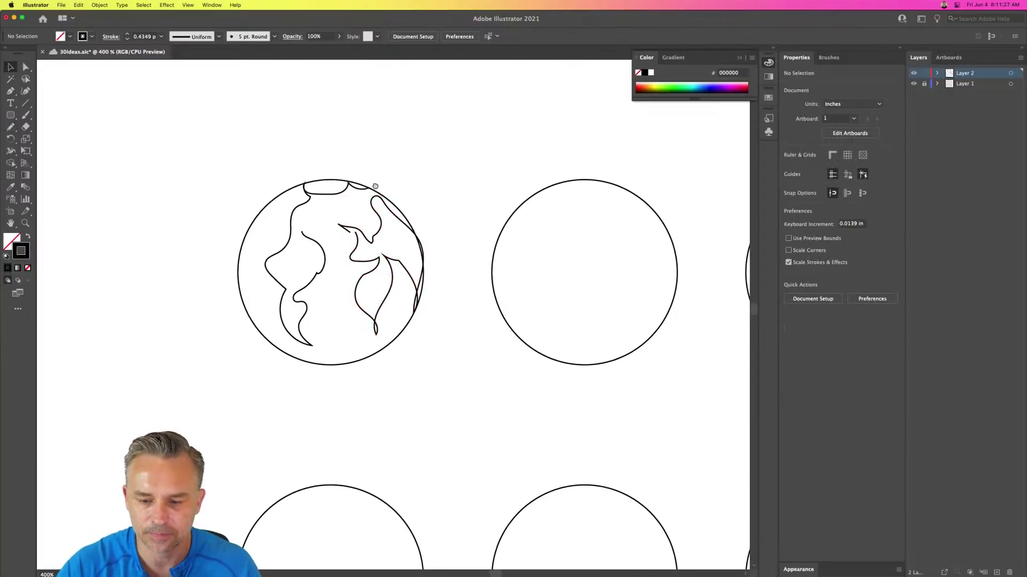
{"action": "scroll", "coordinate": [389, 168], "scroll_direction": "right", "scroll_amount": 8}
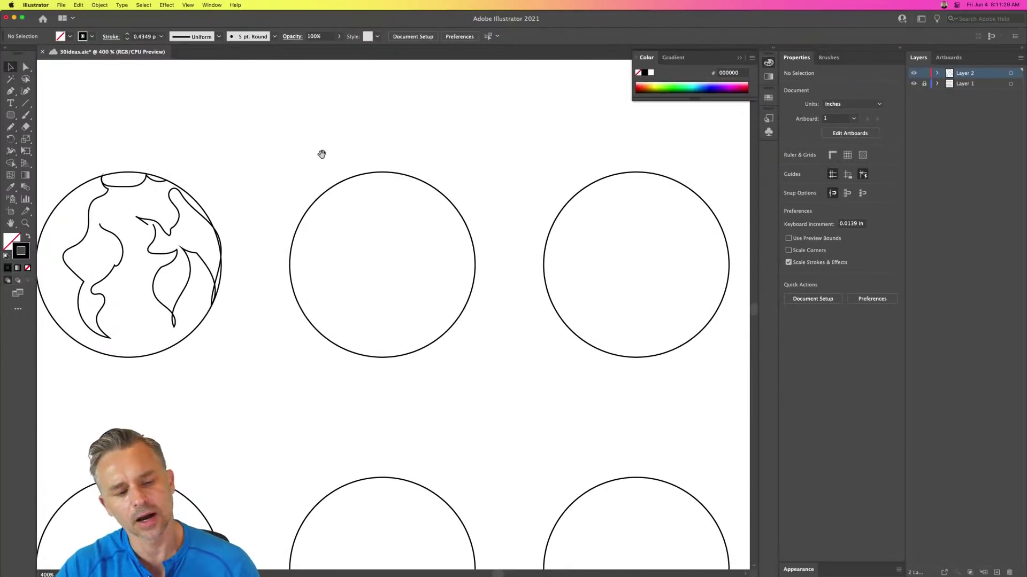
{"action": "scroll", "coordinate": [324, 158], "scroll_direction": "left", "scroll_amount": 2}
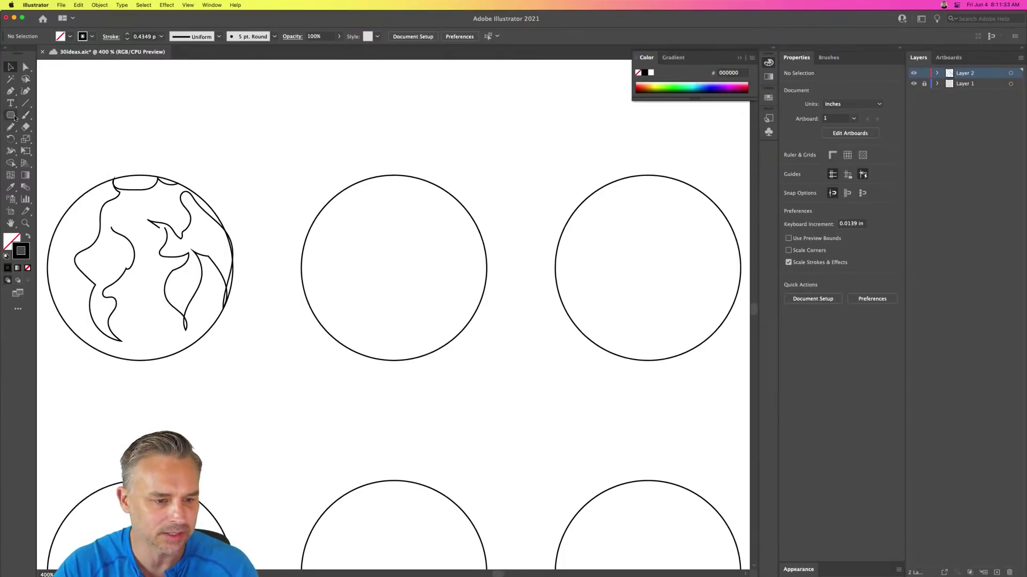
{"action": "left_click_drag", "start_coordinate": [14, 117], "coordinate": [45, 140]}
{"action": "left_click_drag", "start_coordinate": [289, 115], "coordinate": [497, 323]}
{"action": "key", "text": "super+z"}
{"action": "key", "text": "v"}
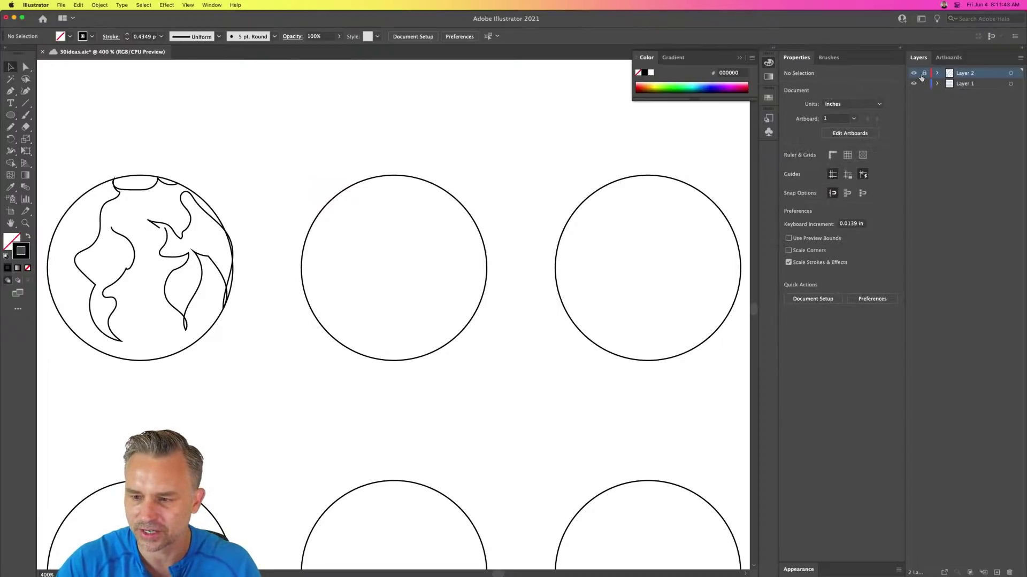
- Lock Layer 2, unlock Layer 1 and expand the blends of all five circle rows
{"action": "key", "text": "super+minus"}
{"action": "key", "text": "super+minus"}
{"action": "key", "text": "super+minus"}
{"action": "key", "text": "super+minus"}
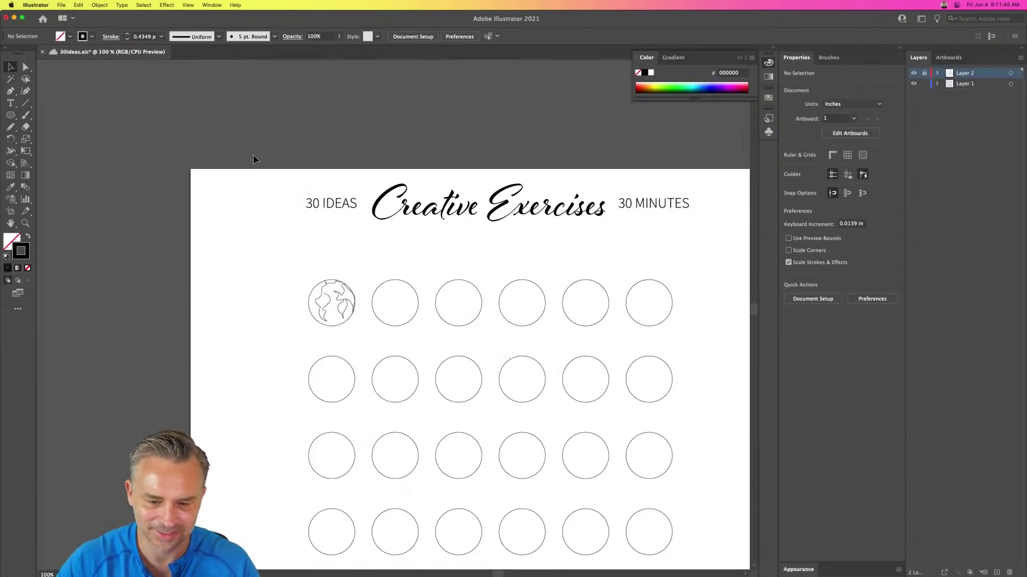
{"action": "left_click_drag", "start_coordinate": [166, 151], "coordinate": [680, 559]}
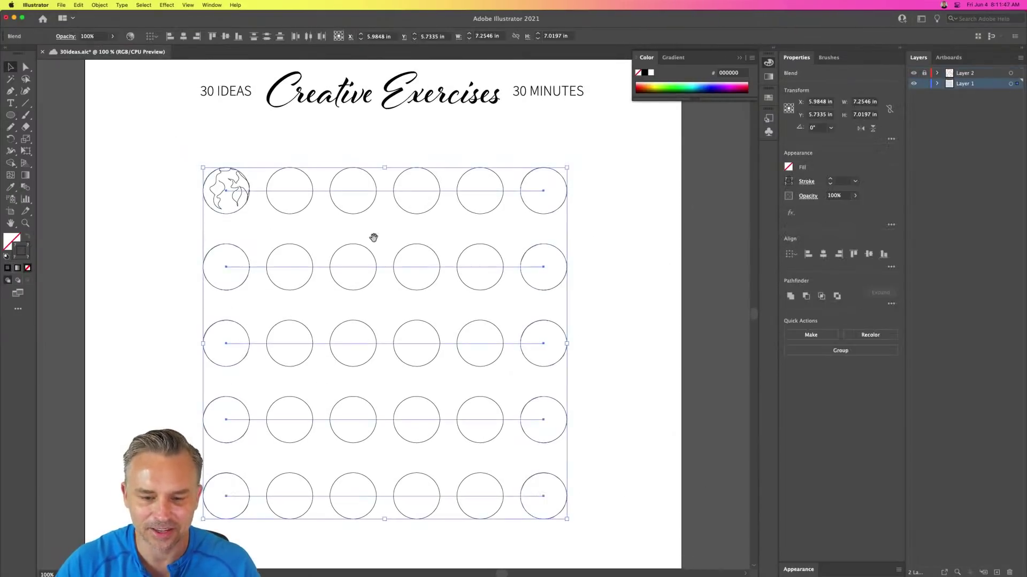
{"action": "left_click", "coordinate": [100, 5]}
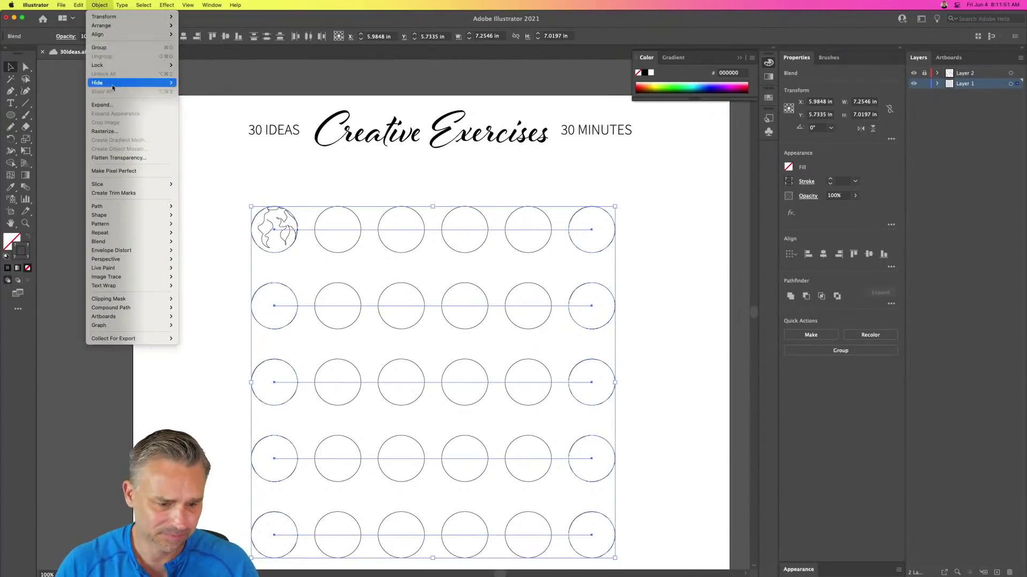
{"action": "mouse_move", "coordinate": [110, 252]}
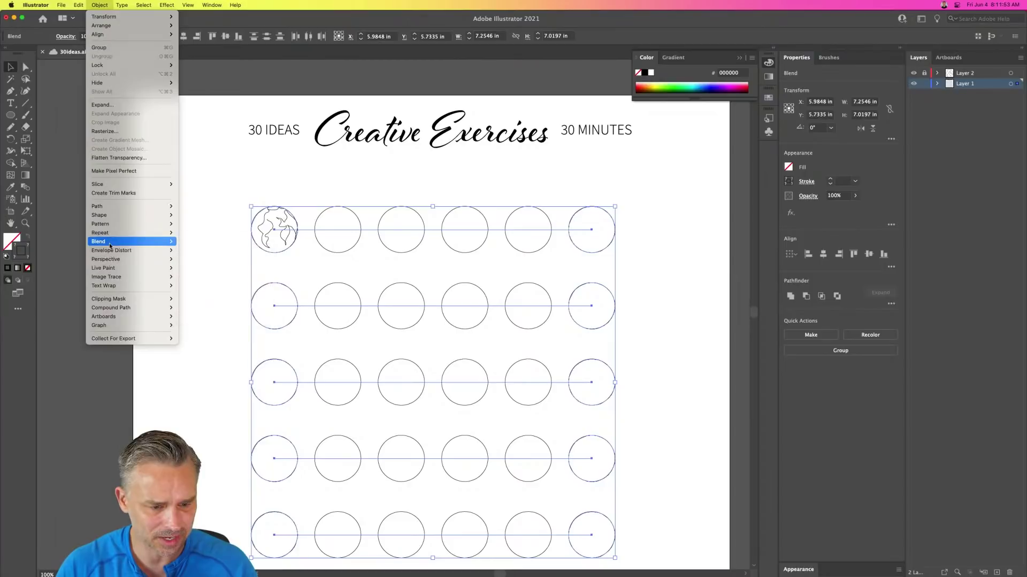
{"action": "left_click", "coordinate": [213, 278]}
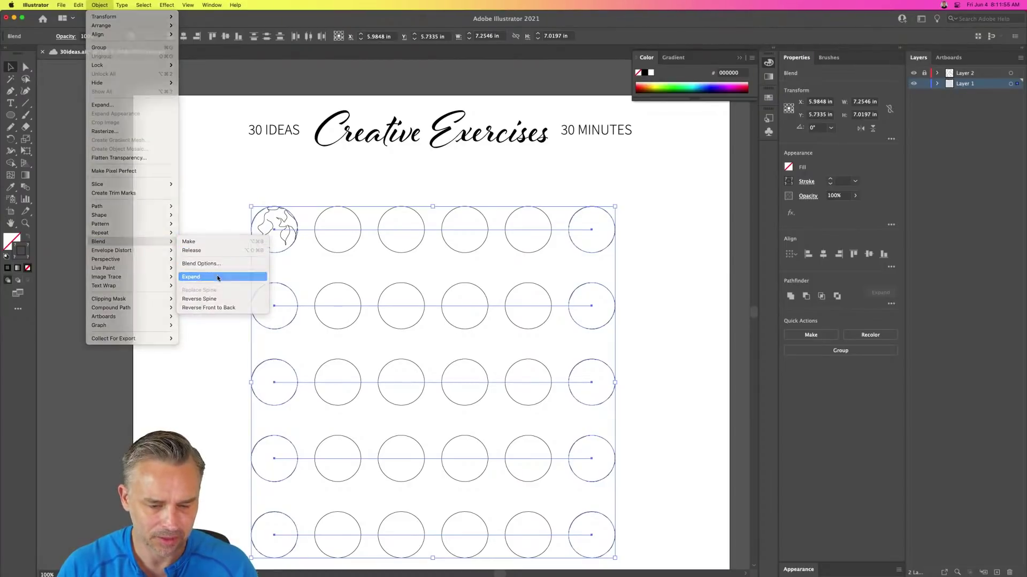
- Lock Layer 1 and make the unlocked Layer 2 the active layer
{"action": "left_click", "coordinate": [924, 84]}
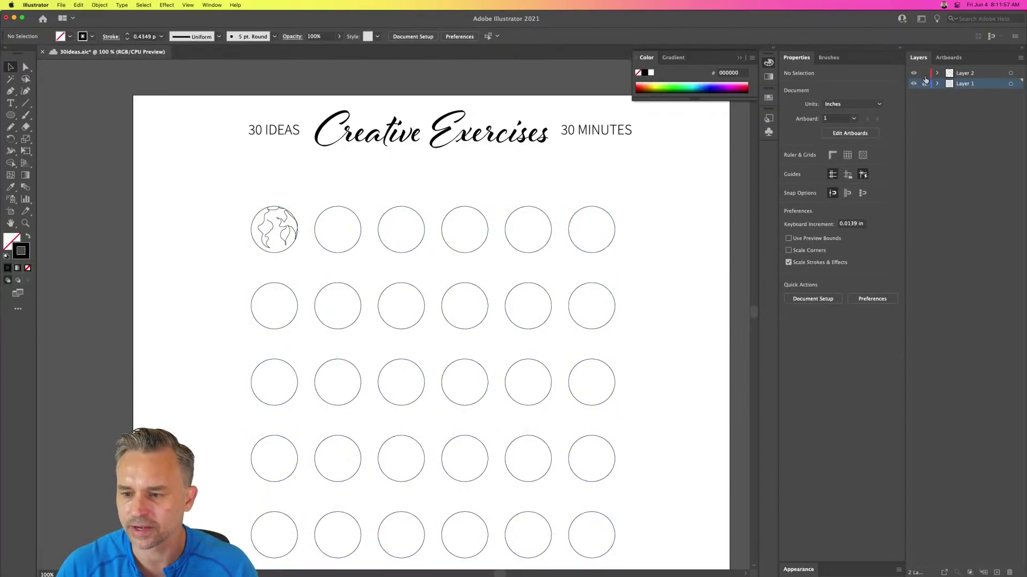
{"action": "left_click", "coordinate": [972, 74]}
{"action": "key", "text": "super+equal"}
{"action": "key", "text": "super+equal"}
{"action": "key", "text": "super+equal"}
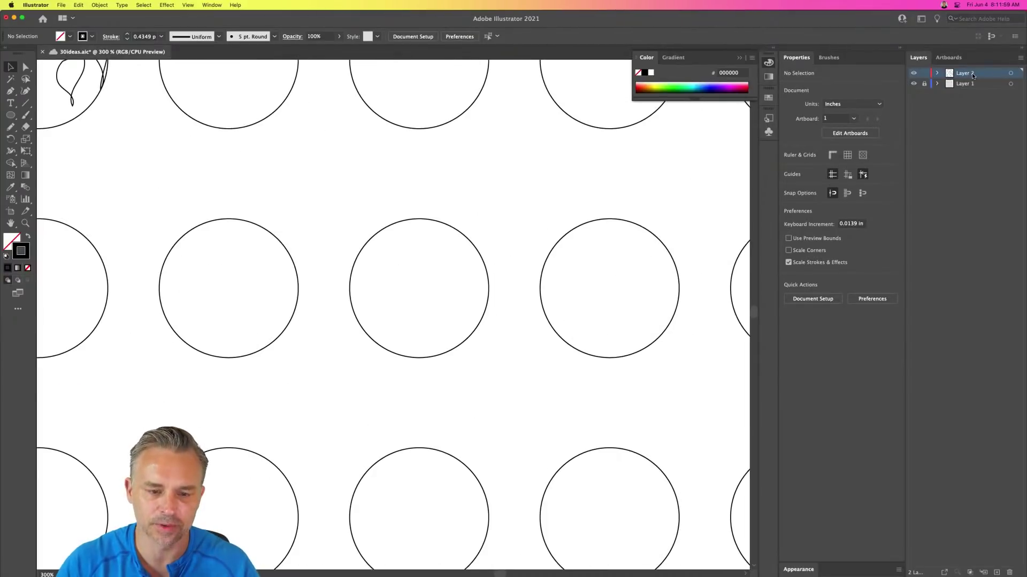
{"action": "left_click_drag", "start_coordinate": [339, 131], "coordinate": [462, 370]}
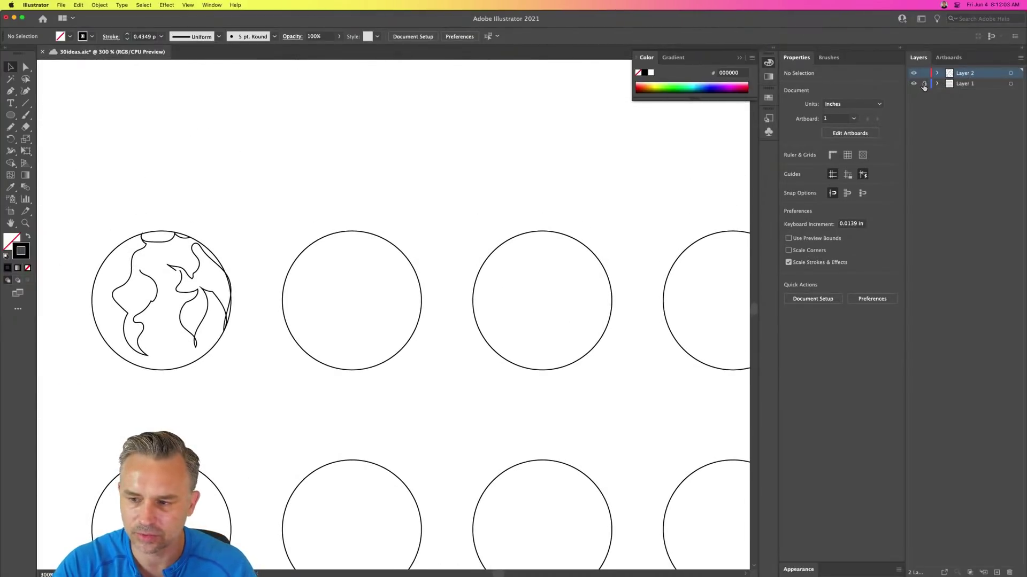
- Unlock Layer 1 and ungroup the top row of circles
{"action": "left_click", "coordinate": [340, 234]}
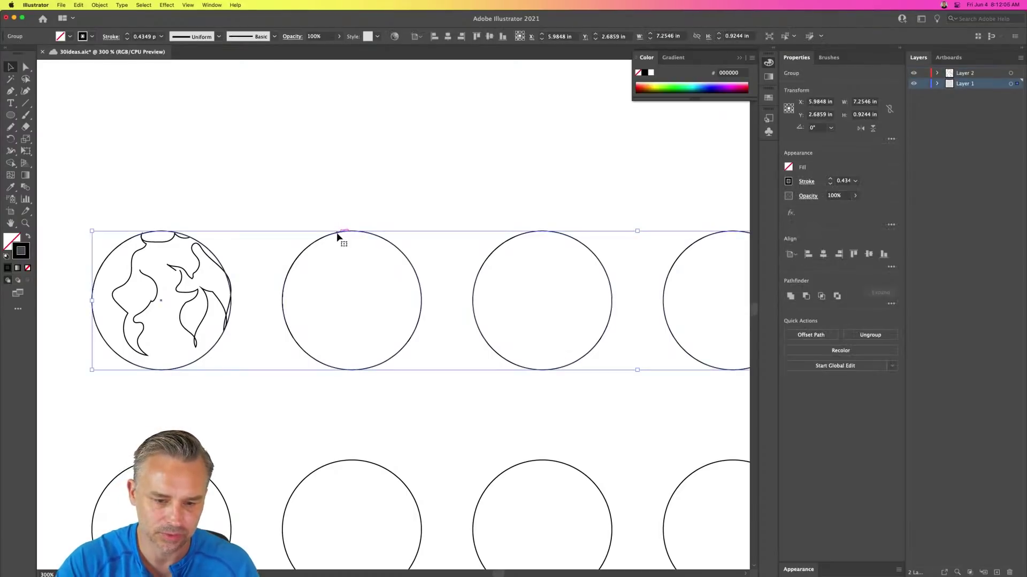
{"action": "right_click", "coordinate": [339, 234]}
{"action": "left_click", "coordinate": [368, 309]}
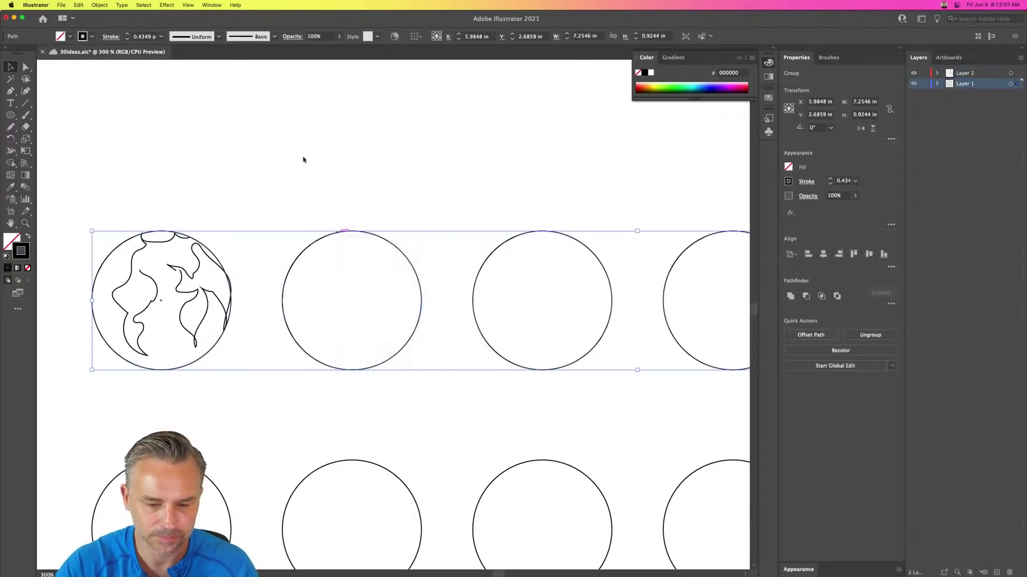
- Place a copy of the second circle of the top row directly above the original
{"action": "left_click", "coordinate": [302, 159]}
{"action": "left_click", "coordinate": [321, 241]}
{"action": "left_click_drag", "start_coordinate": [341, 98], "coordinate": [342, 86]}
- Try to reduce the copied circle to a half circle by deleting its rightmost anchor point, and undo the deletion
{"action": "key", "text": "a"}
{"action": "left_click_drag", "start_coordinate": [445, 101], "coordinate": [411, 207]}
{"action": "key", "text": "Delete"}
{"action": "key", "text": "v"}
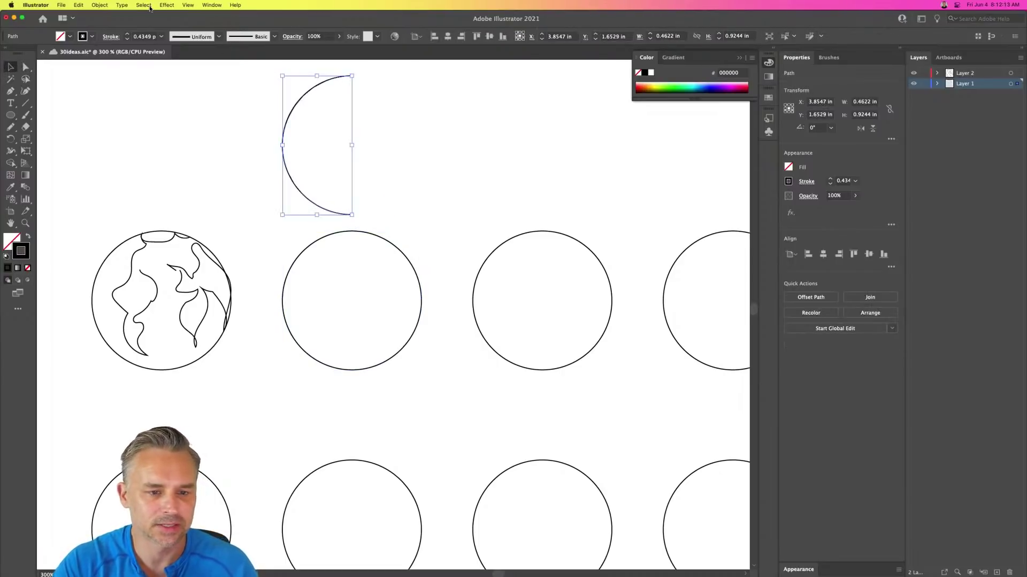
{"action": "key", "text": "super+z"}
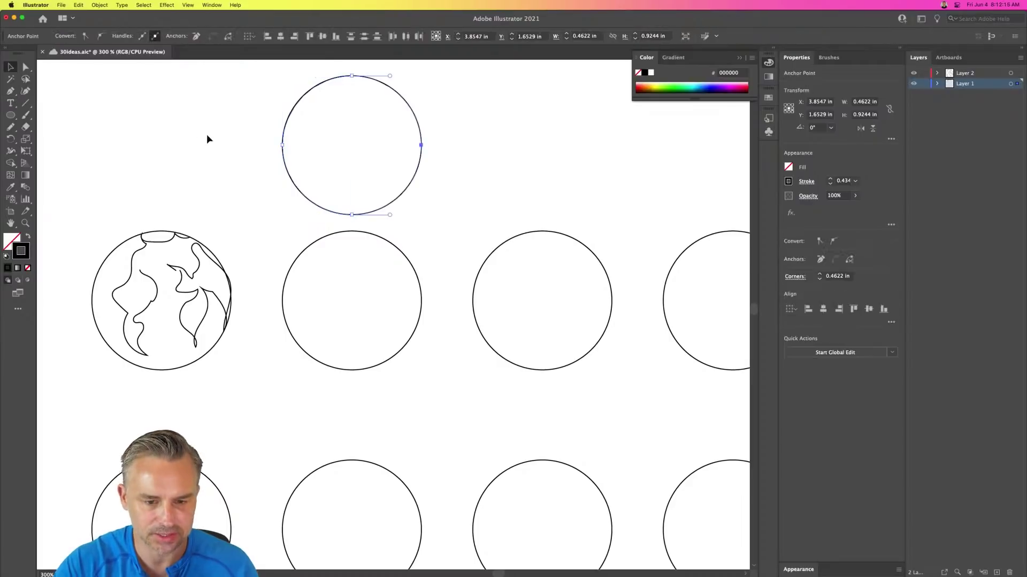
- Cut the copied circle into two halves at its top and bottom anchor points with the Scissors tool
{"action": "left_click_drag", "start_coordinate": [25, 126], "coordinate": [58, 140]}
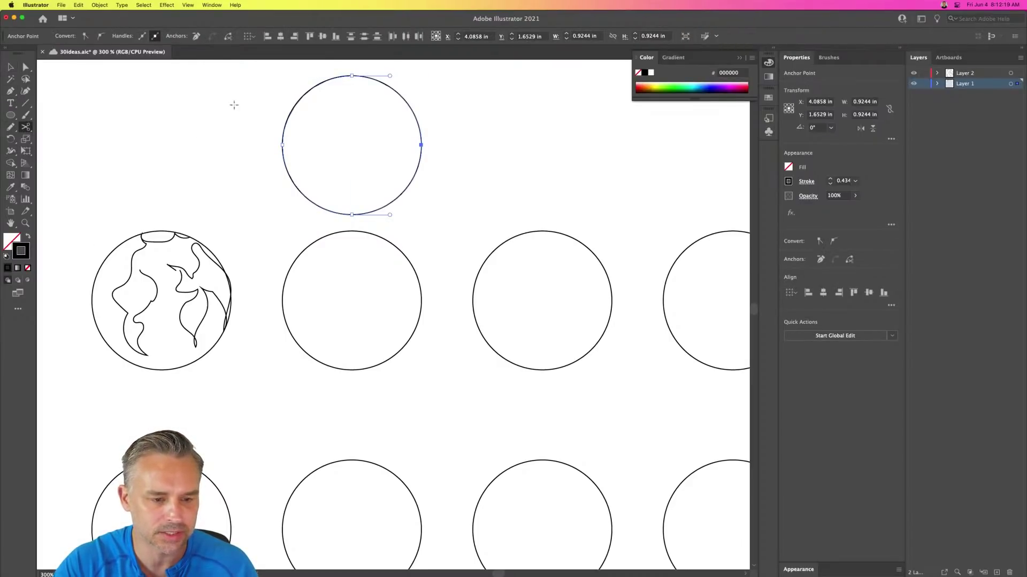
{"action": "left_click", "coordinate": [352, 75]}
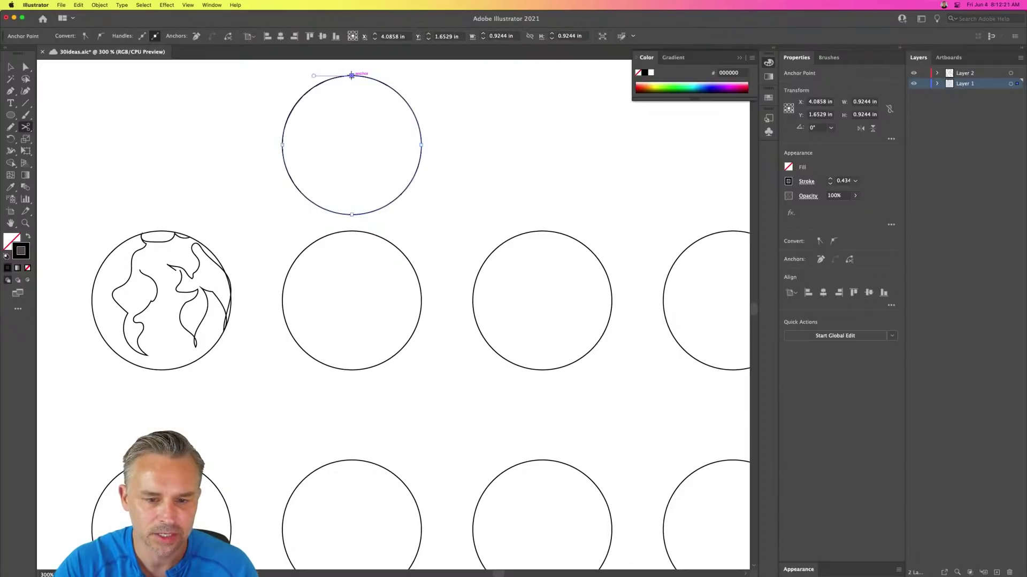
{"action": "left_click", "coordinate": [351, 212]}
{"action": "key", "text": "v"}
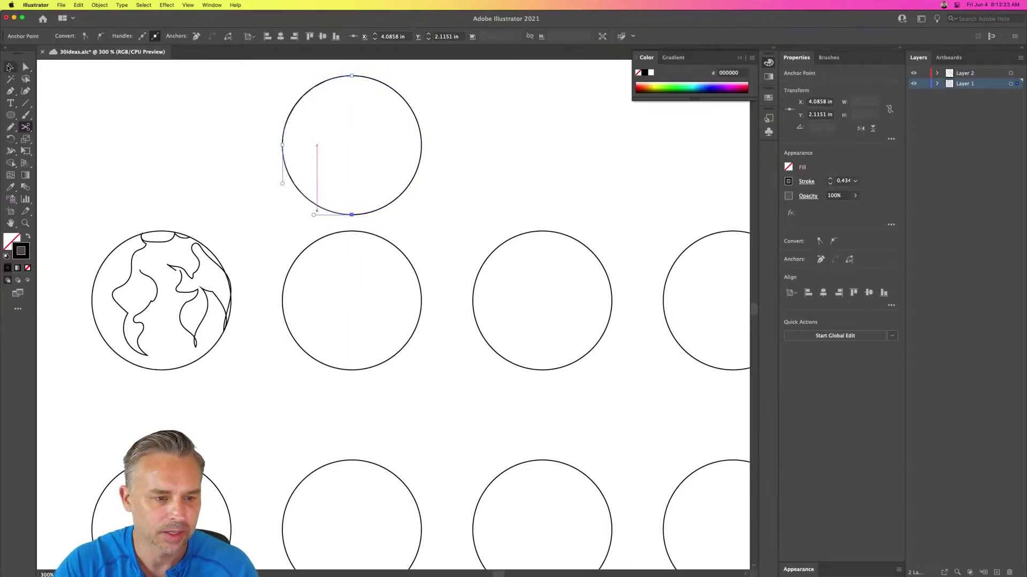
{"action": "left_click", "coordinate": [234, 117]}
{"action": "left_click", "coordinate": [293, 107]}
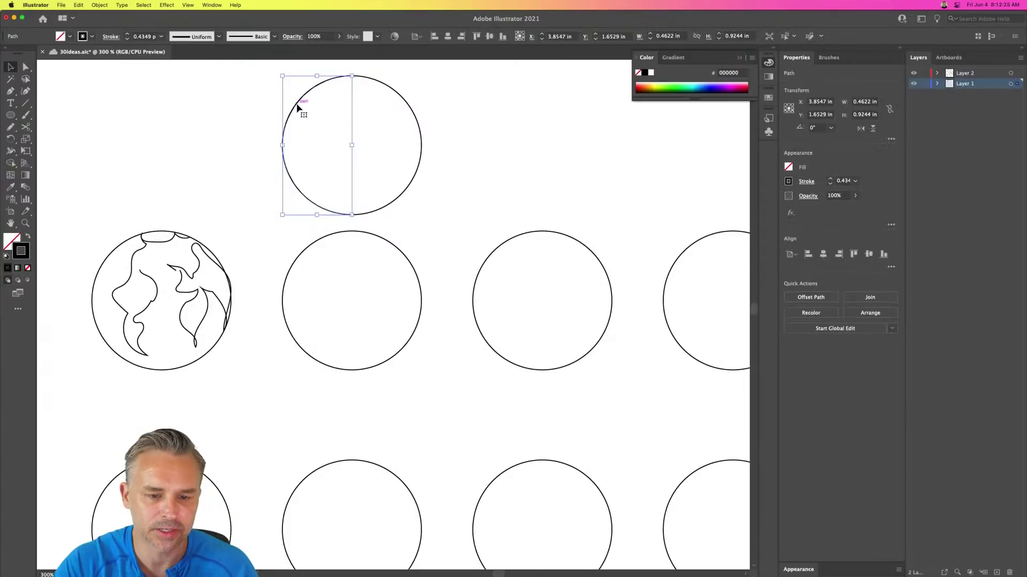
{"action": "left_click", "coordinate": [286, 108]}
{"action": "left_click_drag", "start_coordinate": [277, 102], "coordinate": [302, 159]}
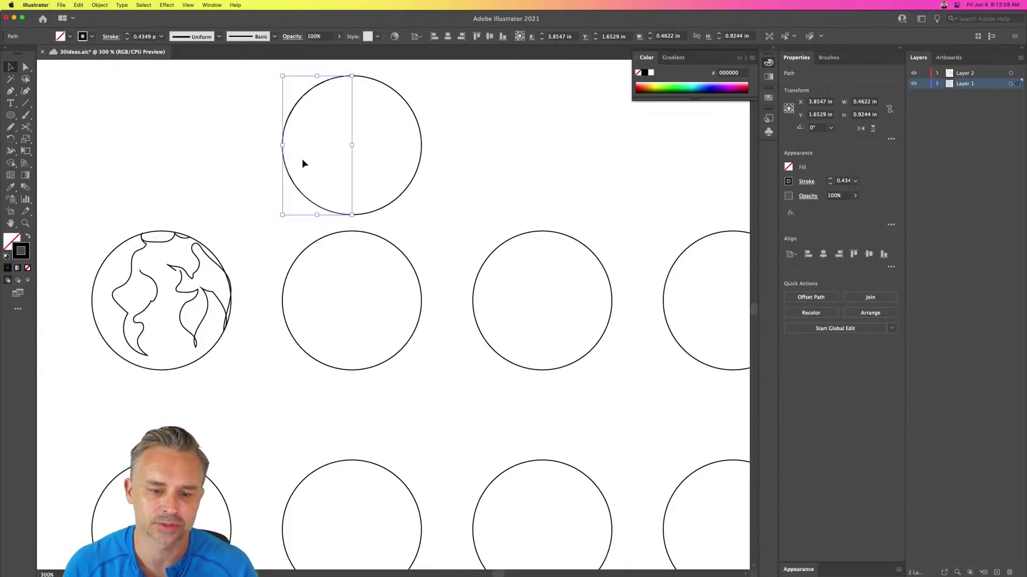
{"action": "left_click", "coordinate": [57, 168]}
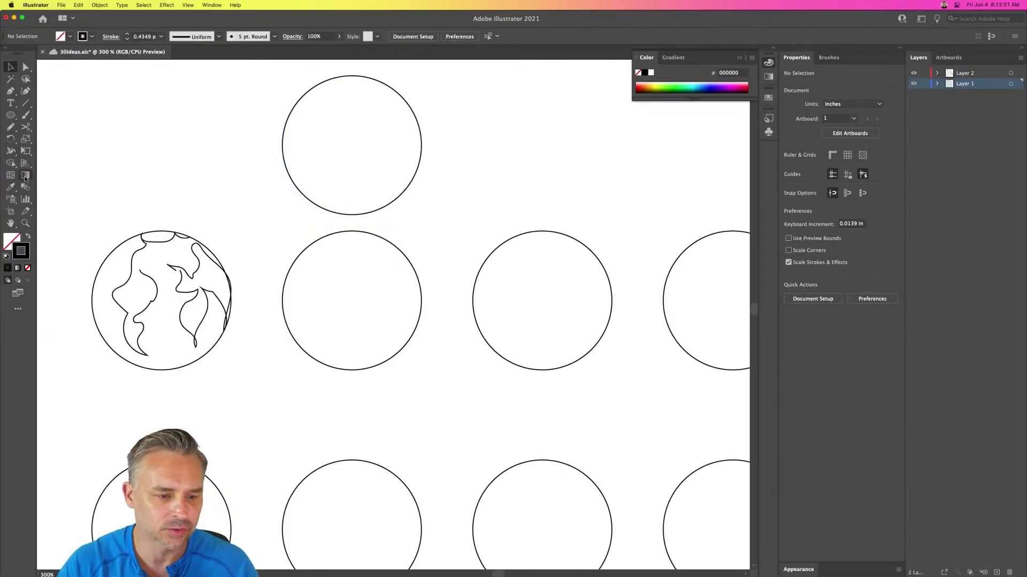
- Blend the two halves of the copied circle with the Blend tool
{"action": "left_click_drag", "start_coordinate": [206, 101], "coordinate": [482, 174]}
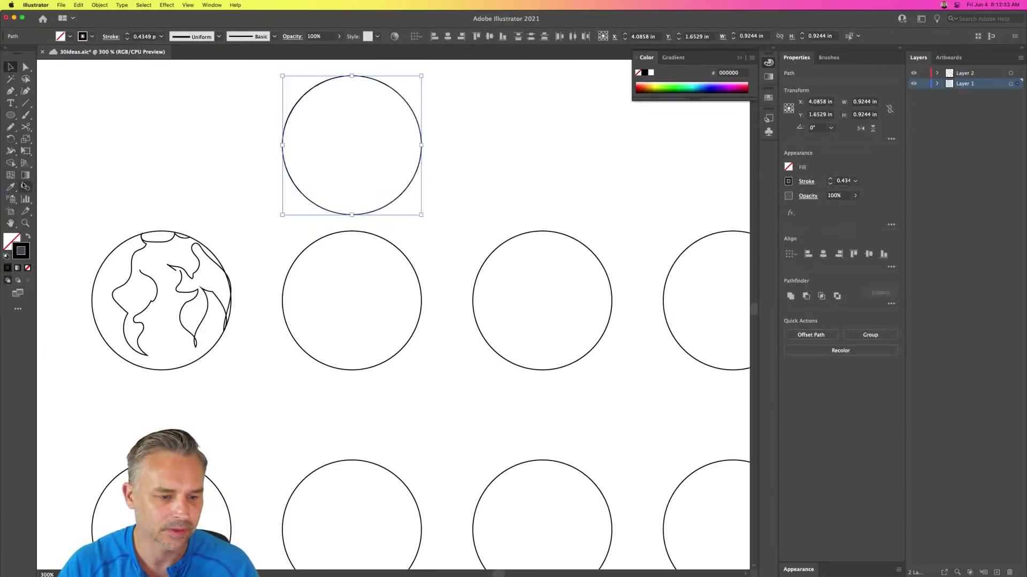
{"action": "left_click", "coordinate": [24, 187]}
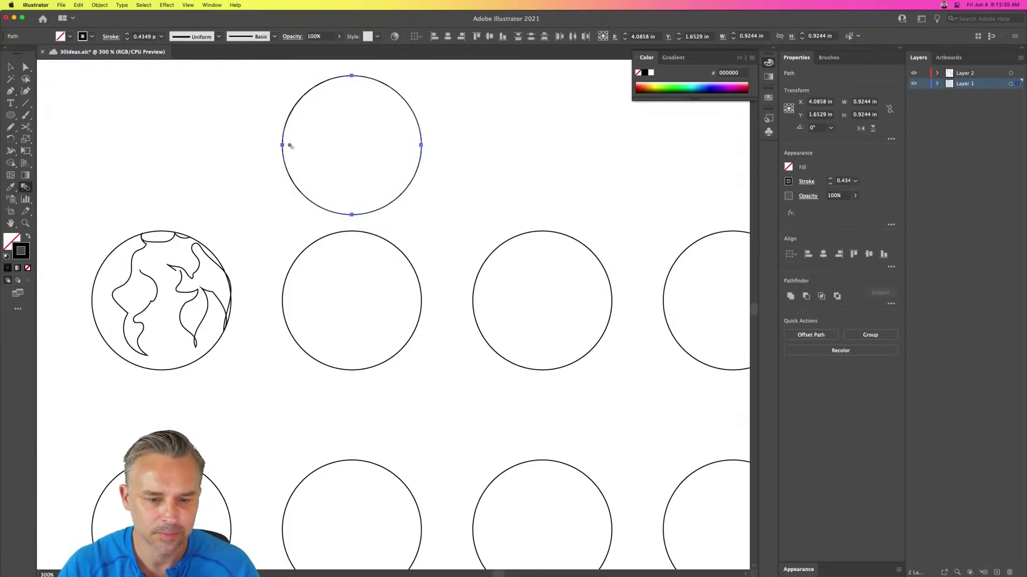
{"action": "left_click", "coordinate": [421, 146]}
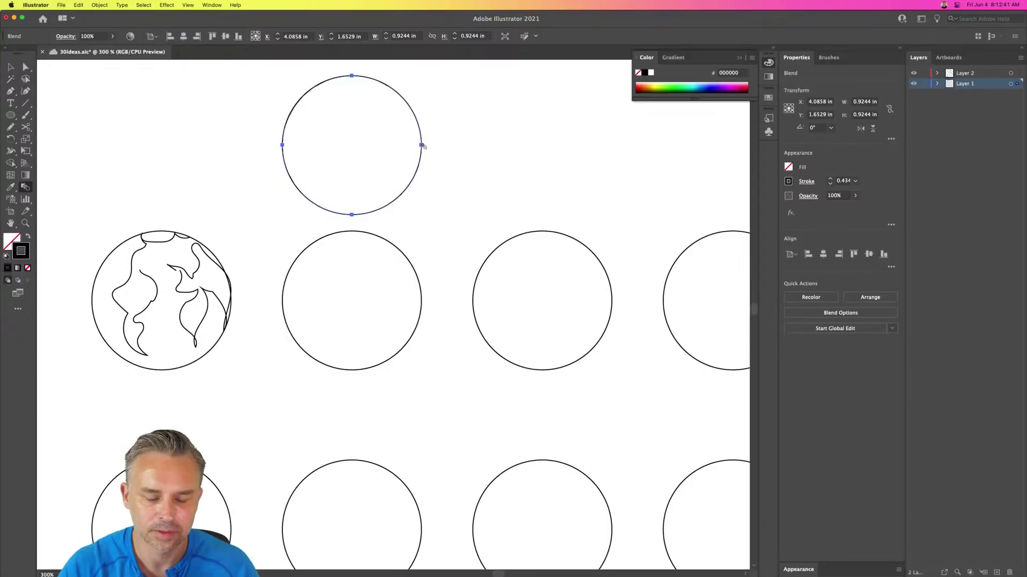
- Try Specified Steps spacing for the blend of the two circle halves, and undo it
{"action": "double_click", "coordinate": [25, 187]}
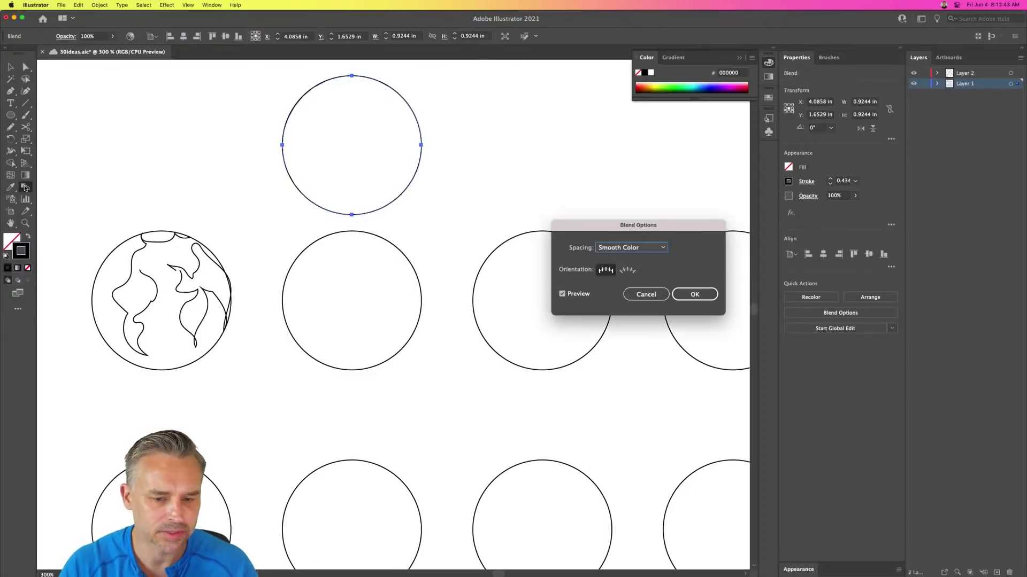
{"action": "left_click", "coordinate": [637, 247]}
{"action": "left_click", "coordinate": [623, 268]}
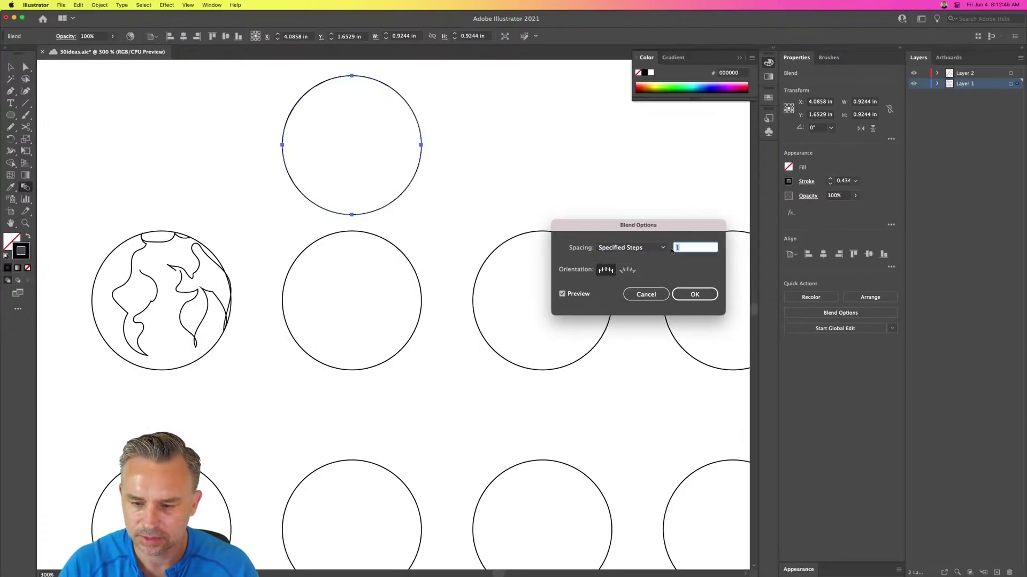
{"action": "type", "text": "2"}
{"action": "key", "text": "Return"}
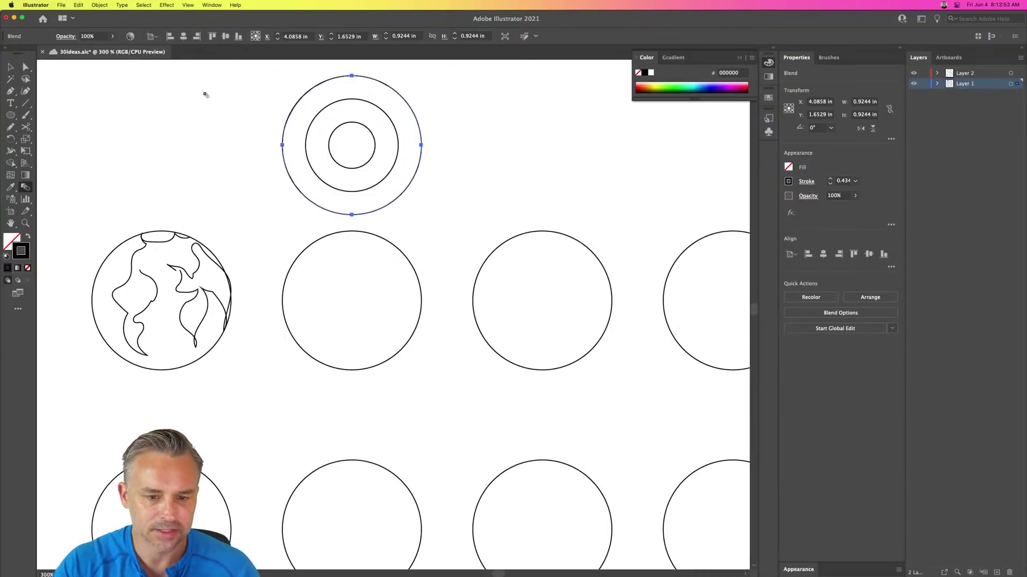
{"action": "key", "text": "super+z"}
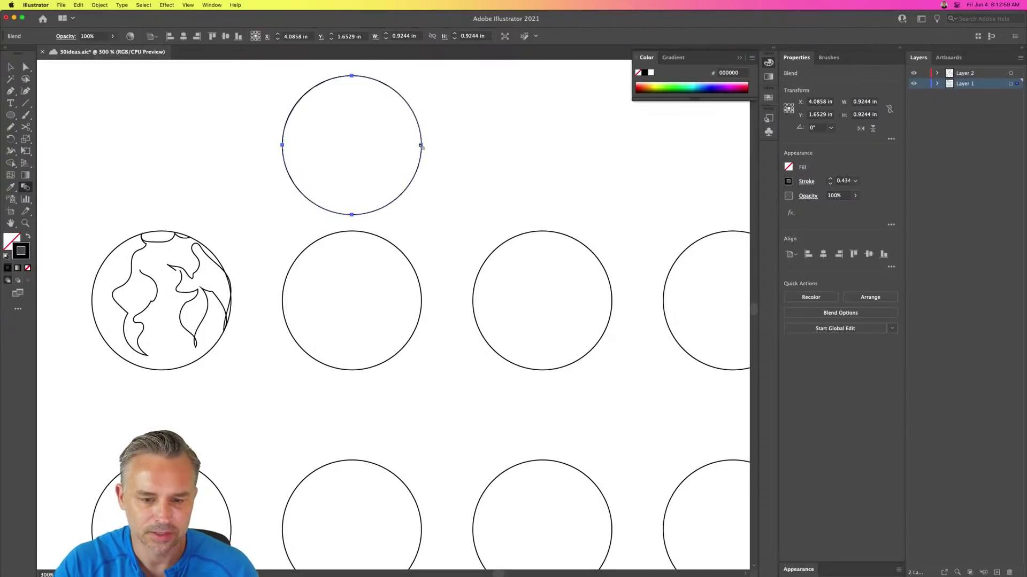
- Set the blend of the two circle halves to Specified Steps with 6 steps to form a concentric target
{"action": "double_click", "coordinate": [27, 188]}
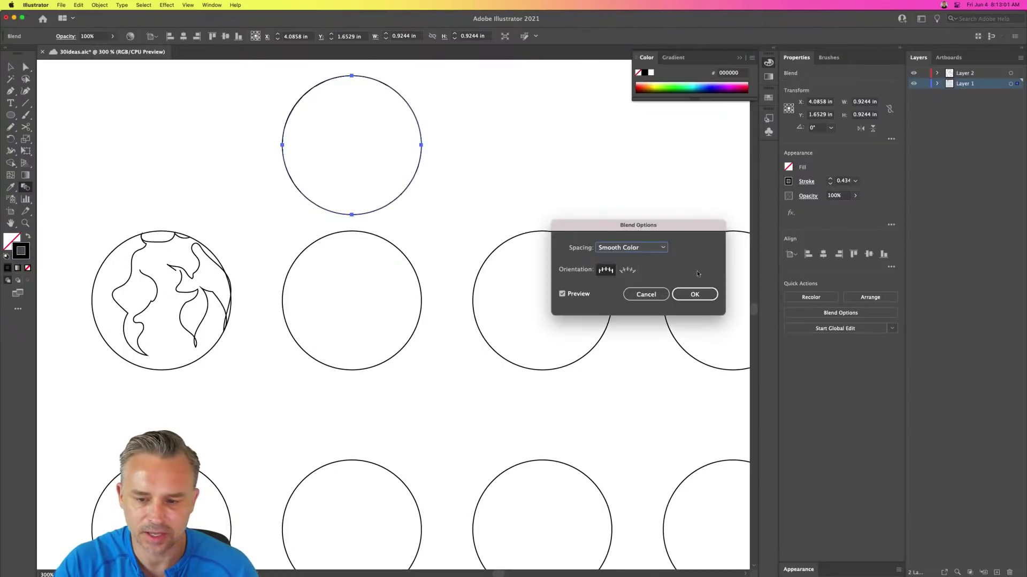
{"action": "left_click", "coordinate": [661, 250]}
{"action": "left_click", "coordinate": [654, 257]}
{"action": "left_click", "coordinate": [652, 249]}
{"action": "left_click", "coordinate": [644, 270]}
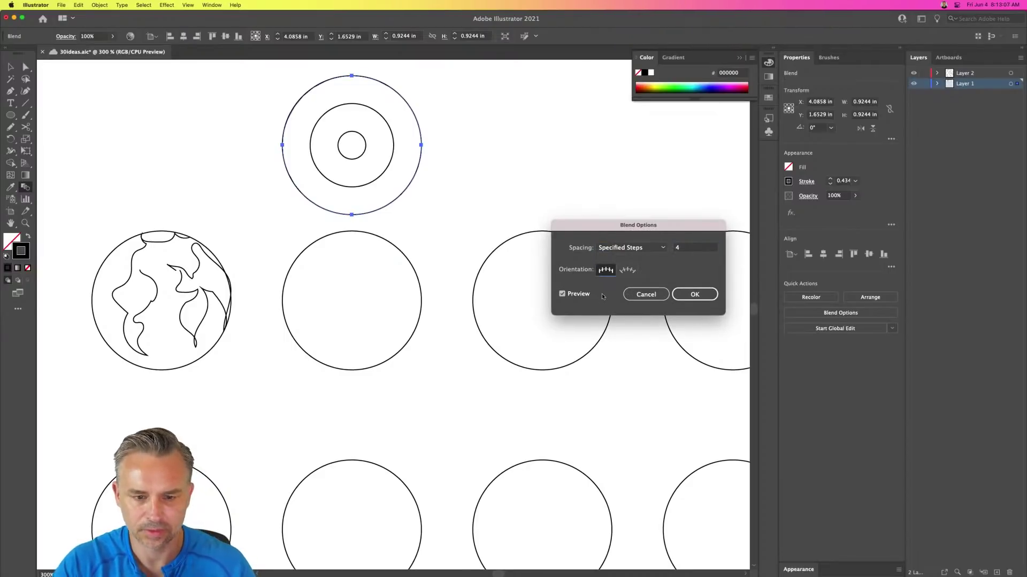
{"action": "key", "text": "Tab"}
{"action": "type", "text": "6"}
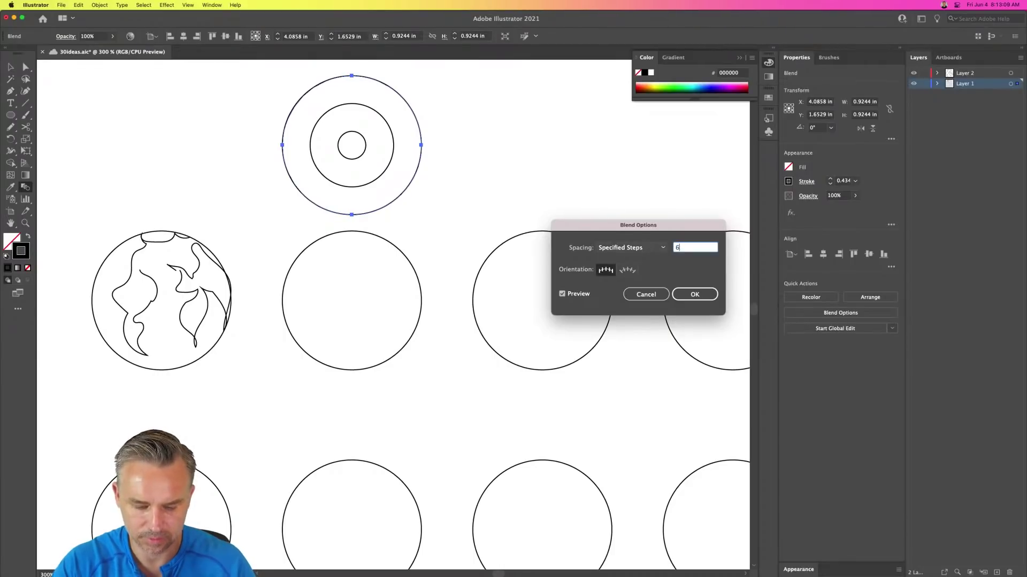
{"action": "key", "text": "Tab"}
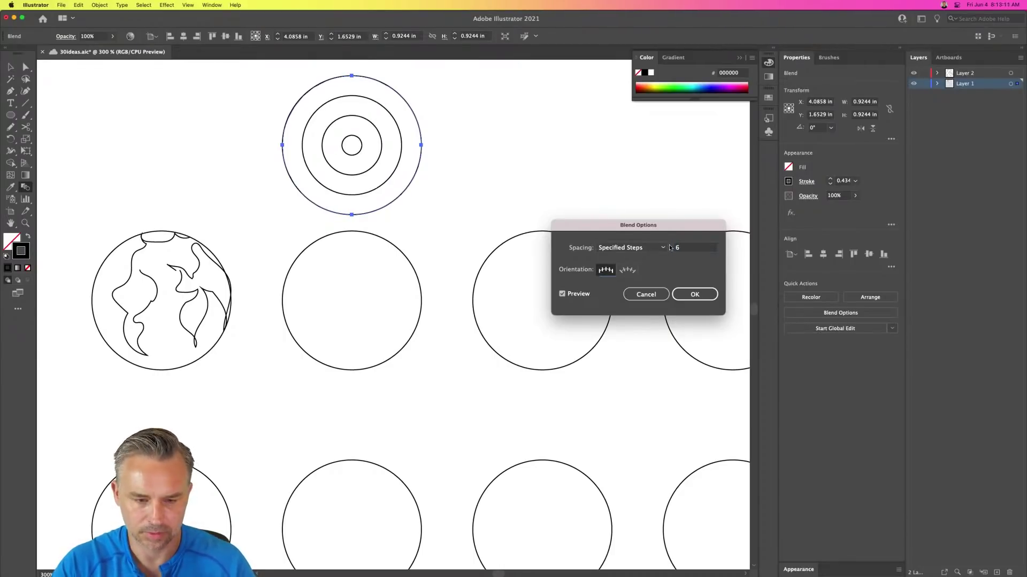
{"action": "left_click", "coordinate": [694, 294]}
- Duplicate the target, keeping one above the third circle of the top row and placing the other at the second circle's position
{"action": "left_click", "coordinate": [10, 66]}
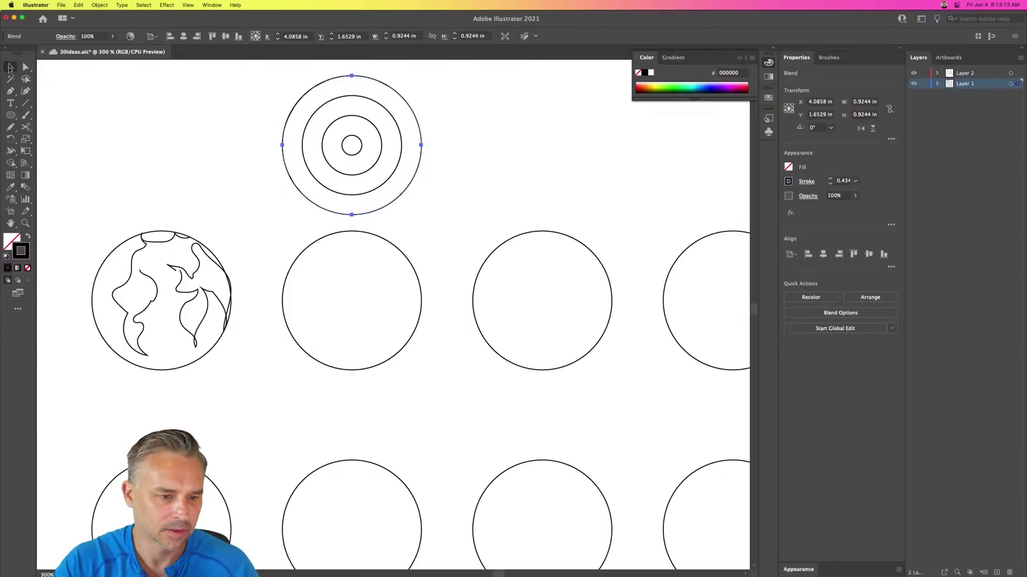
{"action": "left_click", "coordinate": [322, 239]}
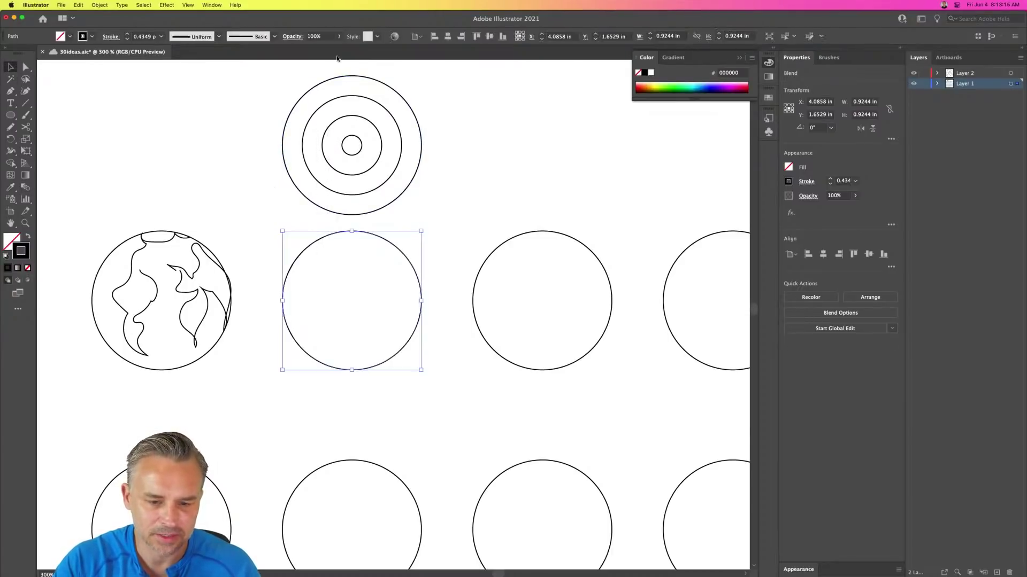
{"action": "left_click_drag", "start_coordinate": [239, 110], "coordinate": [454, 179]}
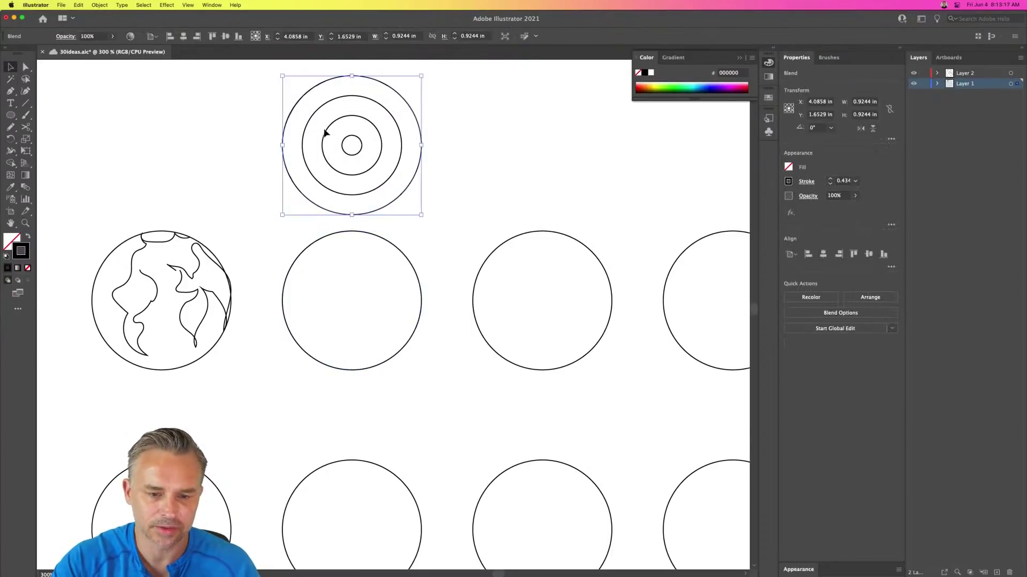
{"action": "left_click_drag", "start_coordinate": [328, 133], "coordinate": [505, 140]}
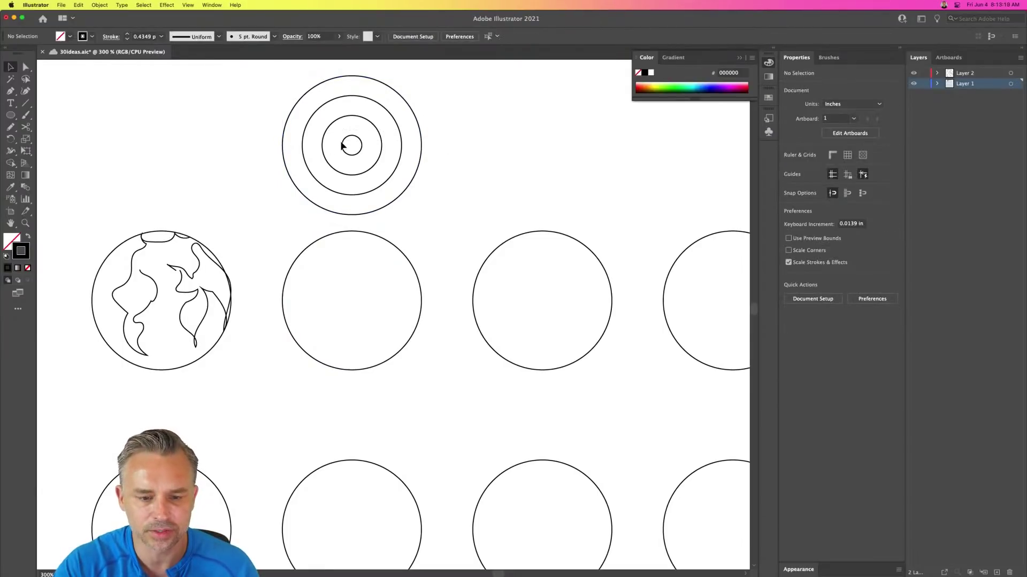
{"action": "left_click_drag", "start_coordinate": [342, 147], "coordinate": [321, 138]}
{"action": "left_click_drag", "start_coordinate": [477, 131], "coordinate": [289, 276]}
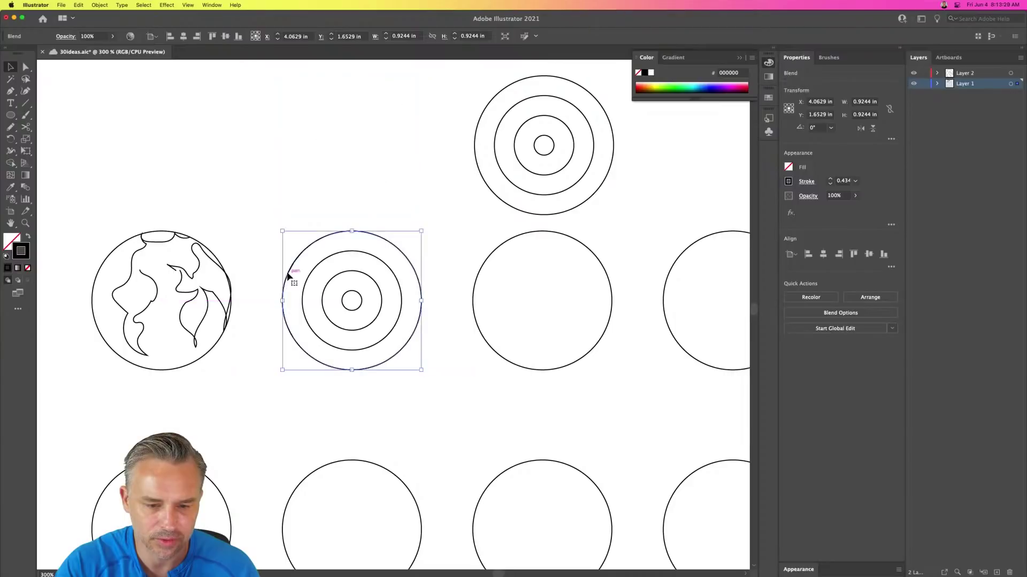
{"action": "left_click", "coordinate": [370, 182]}
- Draw freehand curved seam lines and "WI" lettering with a small arc above it inside the third circle of the top row with the Pencil tool
{"action": "left_click_drag", "start_coordinate": [370, 188], "coordinate": [320, 299]}
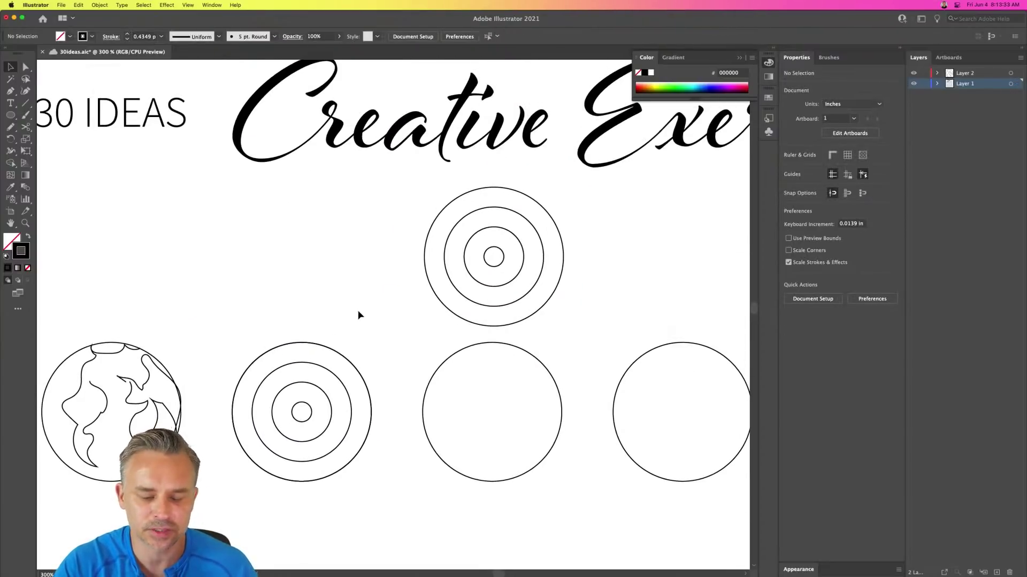
{"action": "left_click_drag", "start_coordinate": [382, 337], "coordinate": [367, 231]}
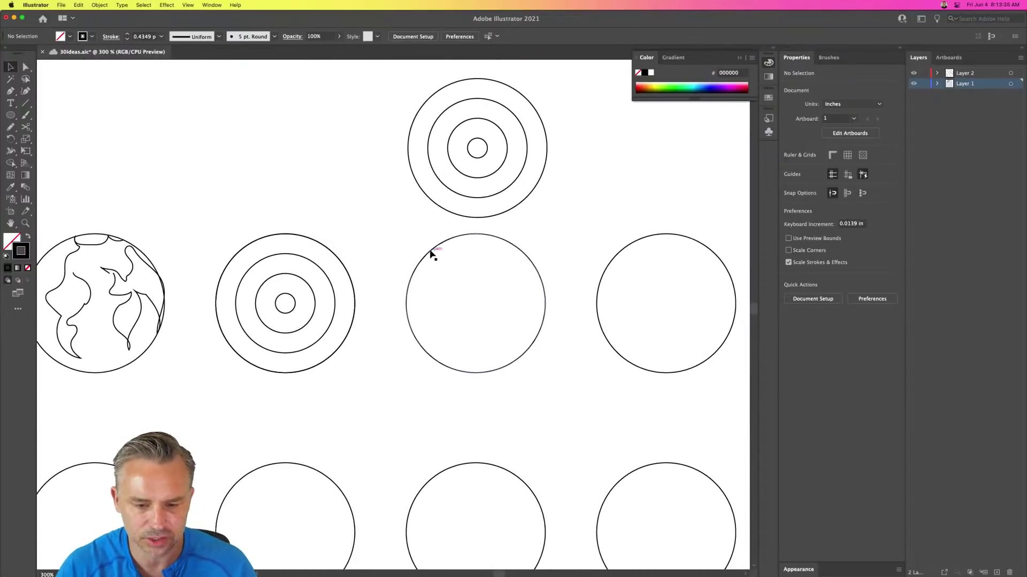
{"action": "key", "text": "n"}
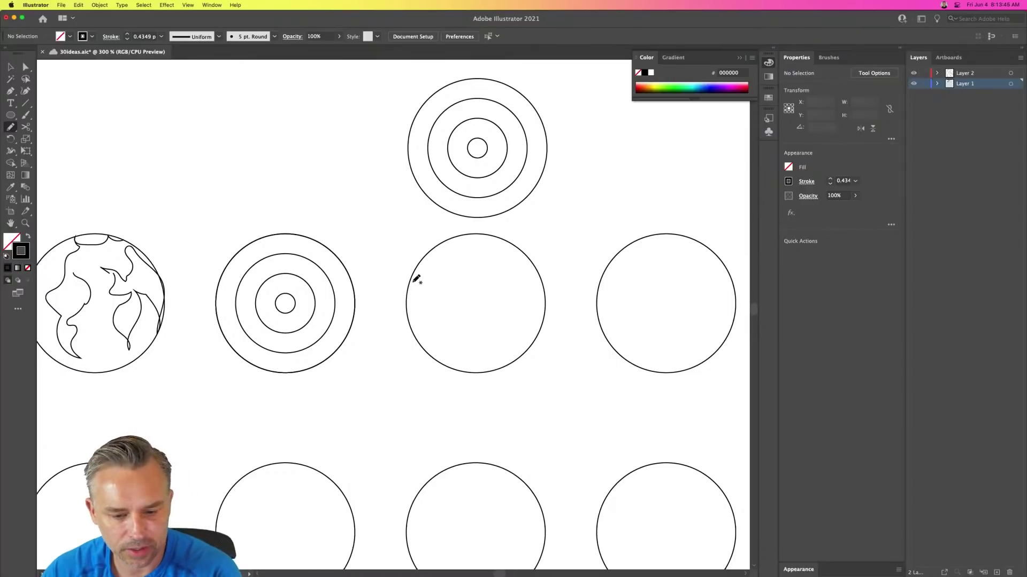
{"action": "mouse_move", "coordinate": [410, 277]}
{"action": "left_mouse_down"}
{"action": "mouse_move", "coordinate": [422, 276]}
{"action": "mouse_move", "coordinate": [476, 352]}
{"action": "mouse_move", "coordinate": [475, 371]}
{"action": "left_mouse_up"}
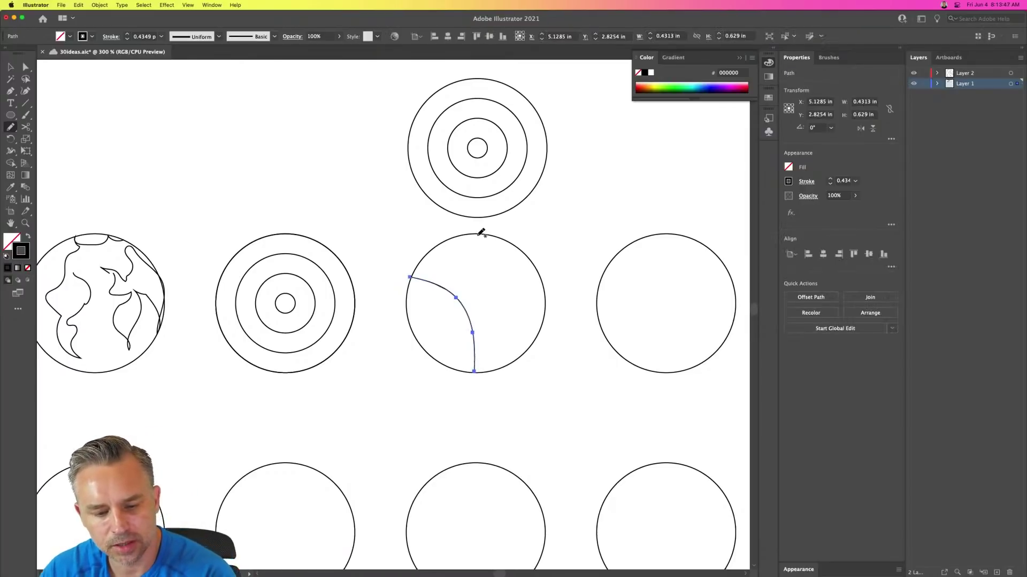
{"action": "mouse_move", "coordinate": [476, 236]}
{"action": "left_mouse_down"}
{"action": "mouse_move", "coordinate": [483, 271]}
{"action": "mouse_move", "coordinate": [521, 322]}
{"action": "mouse_move", "coordinate": [541, 329]}
{"action": "left_mouse_up"}
{"action": "mouse_move", "coordinate": [431, 250]}
{"action": "left_mouse_down"}
{"action": "mouse_move", "coordinate": [484, 301]}
{"action": "mouse_move", "coordinate": [502, 367]}
{"action": "left_mouse_up"}
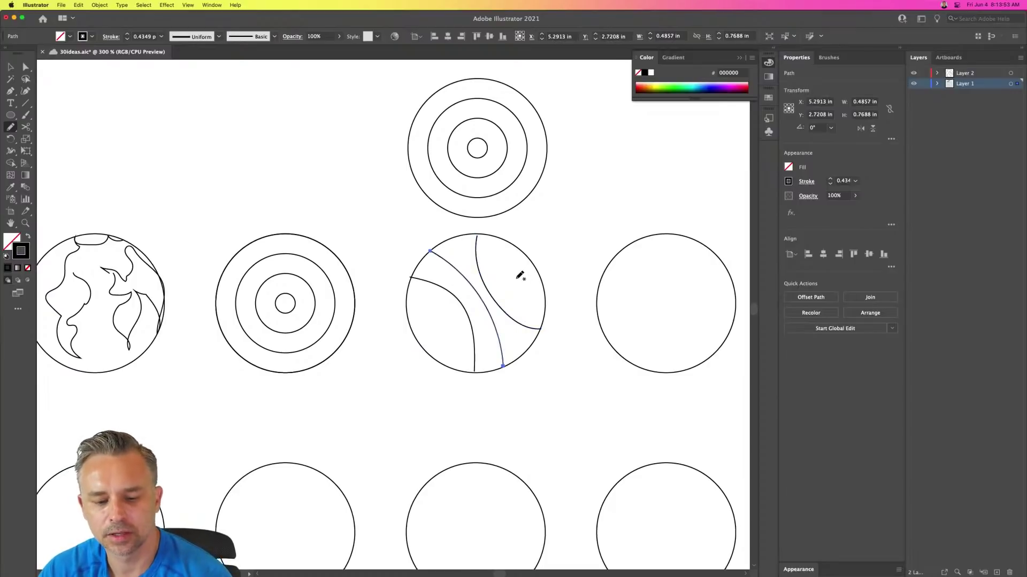
{"action": "mouse_move", "coordinate": [515, 276]}
{"action": "left_mouse_down"}
{"action": "mouse_move", "coordinate": [535, 290]}
{"action": "mouse_move", "coordinate": [536, 273]}
{"action": "mouse_move", "coordinate": [542, 291]}
{"action": "mouse_move", "coordinate": [530, 258]}
{"action": "mouse_move", "coordinate": [355, 282]}
{"action": "left_mouse_up"}
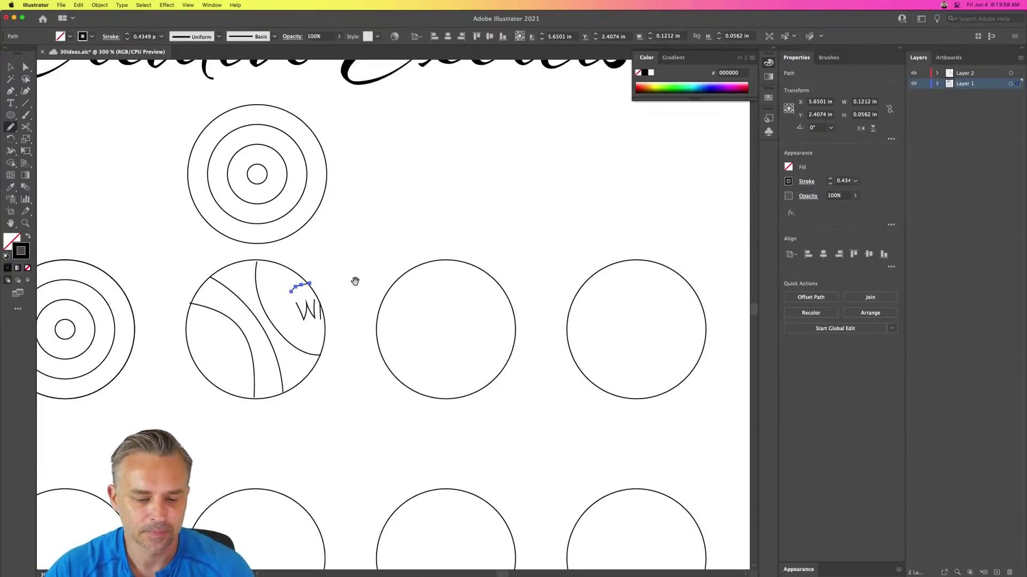
- Move the spare concentric target from above the ball to above the fourth circle of the top row
{"action": "key", "text": "v"}
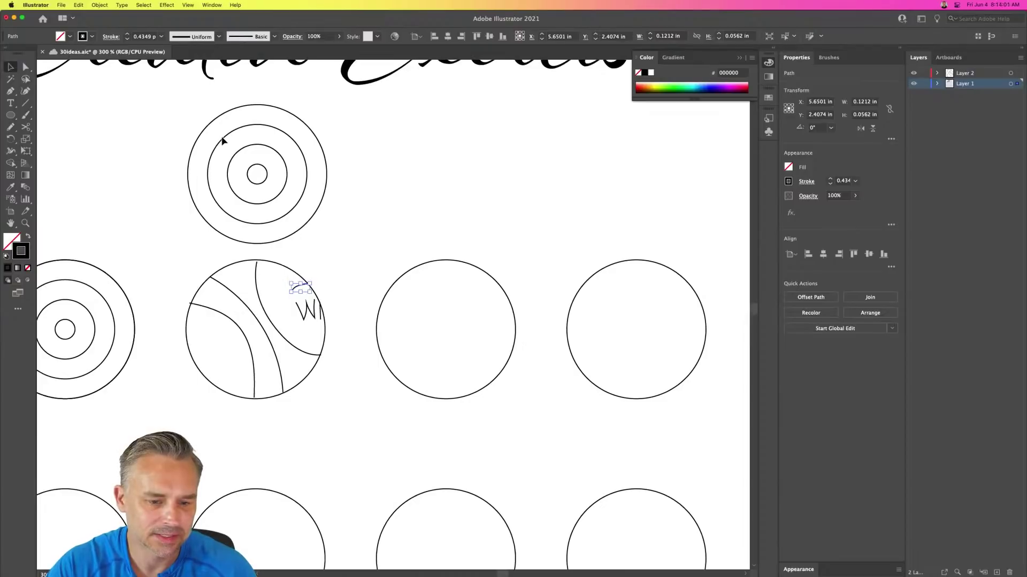
{"action": "left_click_drag", "start_coordinate": [223, 140], "coordinate": [404, 154]}
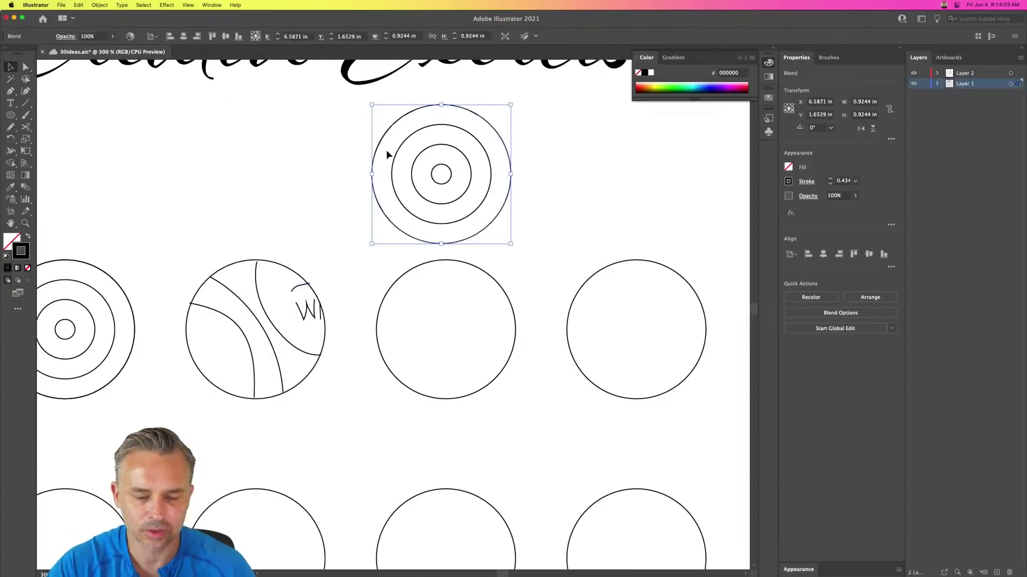
{"action": "left_click", "coordinate": [129, 178]}
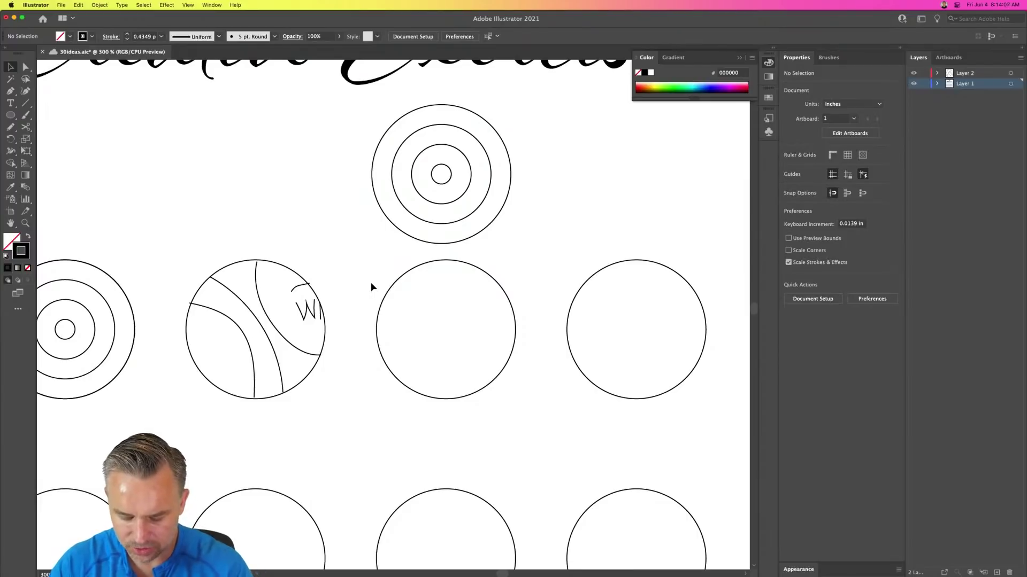
- Draw two freehand arcs about 0.42 in wide and 0.9 in high along both sides of the fourth circle with the Pencil tool
{"action": "key", "text": "n"}
{"action": "mouse_move", "coordinate": [438, 261]}
{"action": "left_mouse_down"}
{"action": "mouse_move", "coordinate": [393, 288]}
{"action": "mouse_move", "coordinate": [375, 323]}
{"action": "mouse_move", "coordinate": [387, 363]}
{"action": "mouse_move", "coordinate": [439, 399]}
{"action": "left_mouse_up"}
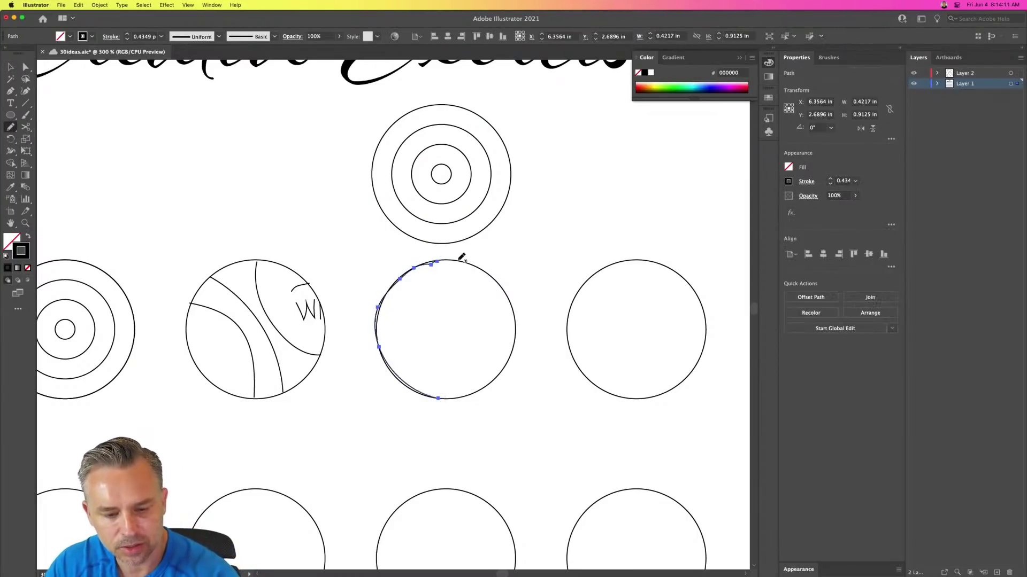
{"action": "mouse_move", "coordinate": [455, 261]}
{"action": "left_mouse_down"}
{"action": "mouse_move", "coordinate": [491, 288]}
{"action": "mouse_move", "coordinate": [512, 351]}
{"action": "mouse_move", "coordinate": [453, 393]}
{"action": "left_mouse_up"}
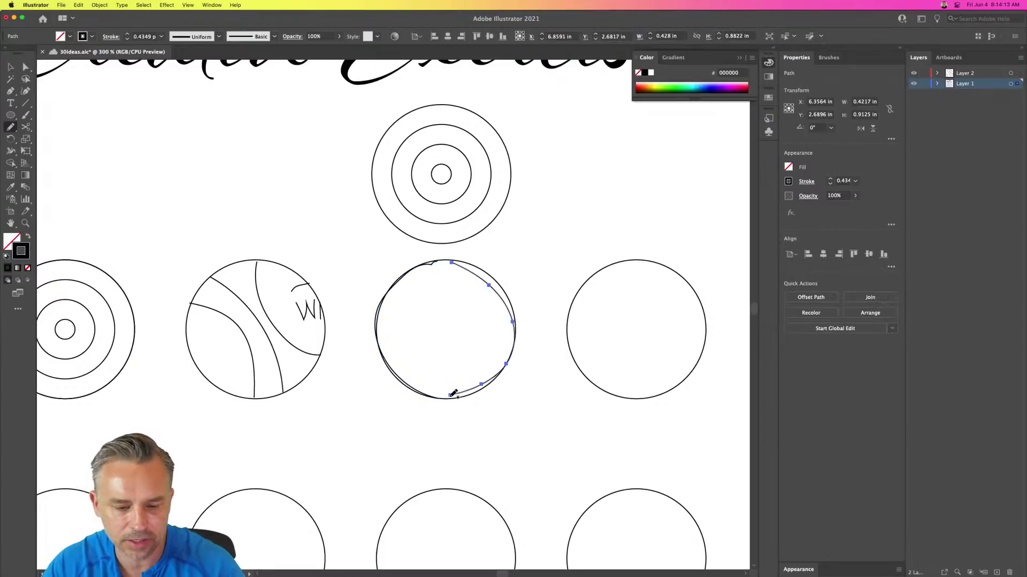
- Cut the fourth circle's two freehand arcs, lock Layer 1 and paste them in place on Layer 2
{"action": "left_click", "coordinate": [10, 68]}
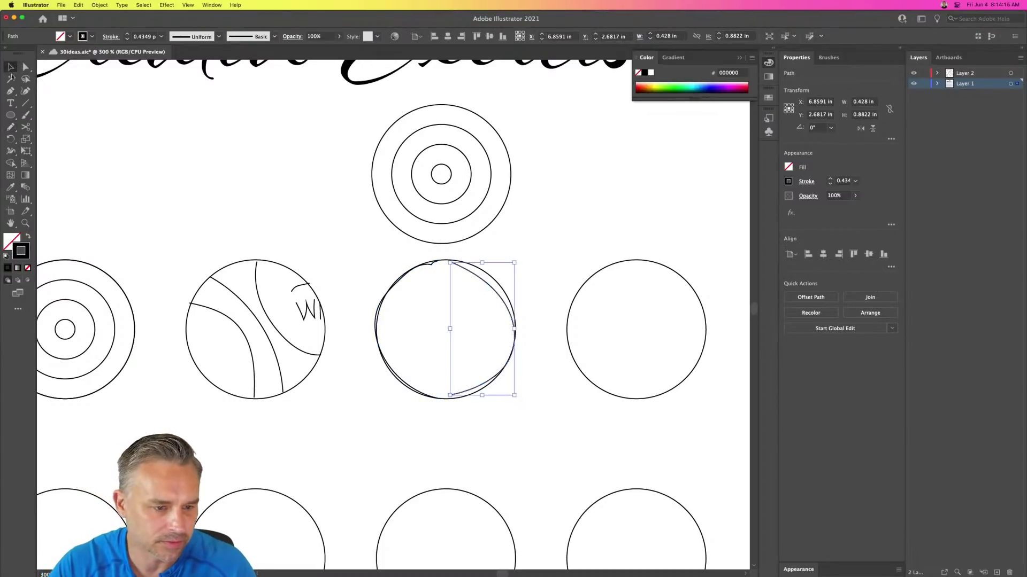
{"action": "left_click_drag", "start_coordinate": [338, 302], "coordinate": [512, 345]}
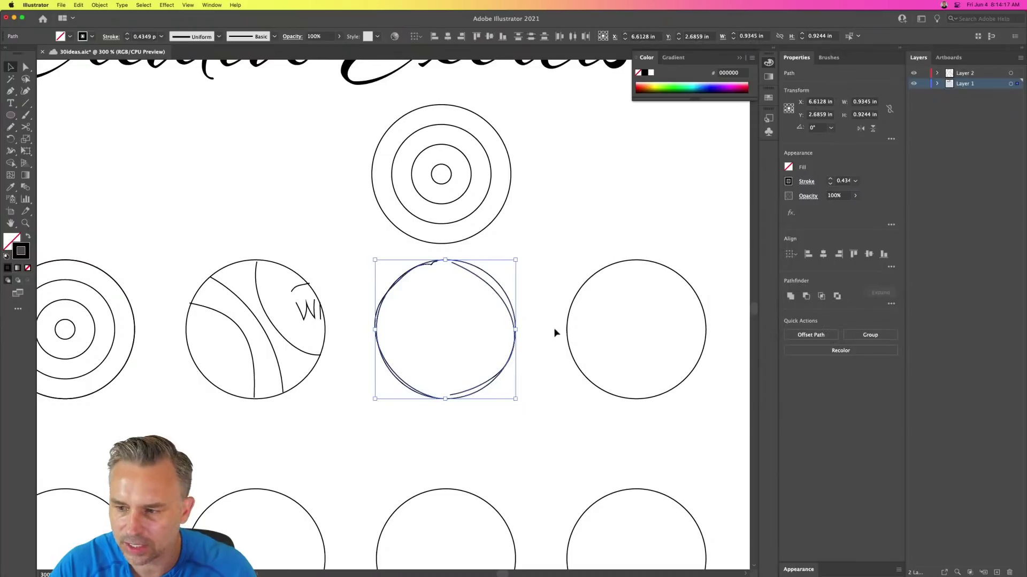
{"action": "left_click", "coordinate": [555, 249]}
{"action": "left_click", "coordinate": [473, 267]}
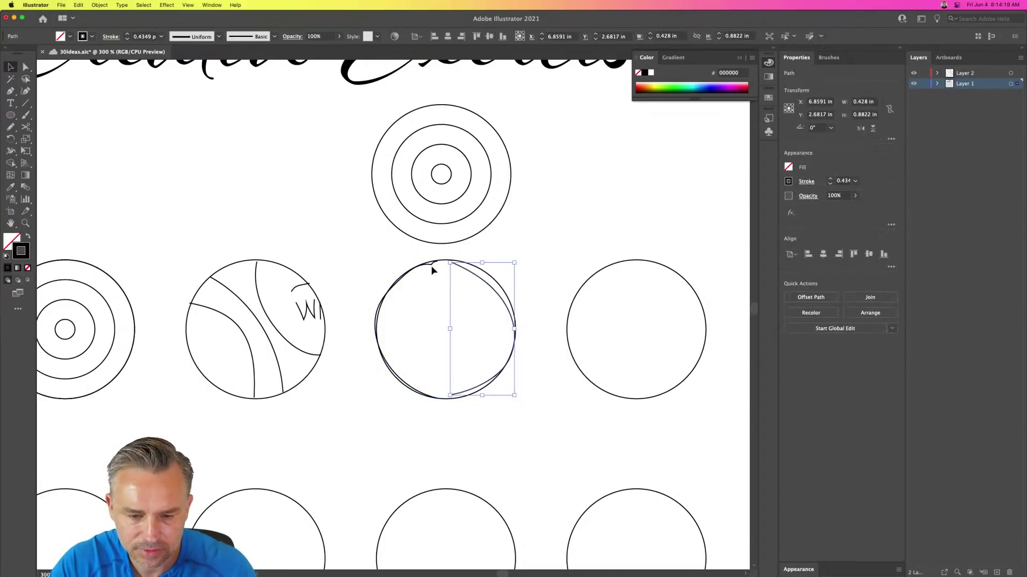
{"action": "left_click", "coordinate": [433, 268], "text": "shift"}
{"action": "key", "text": "Delete"}
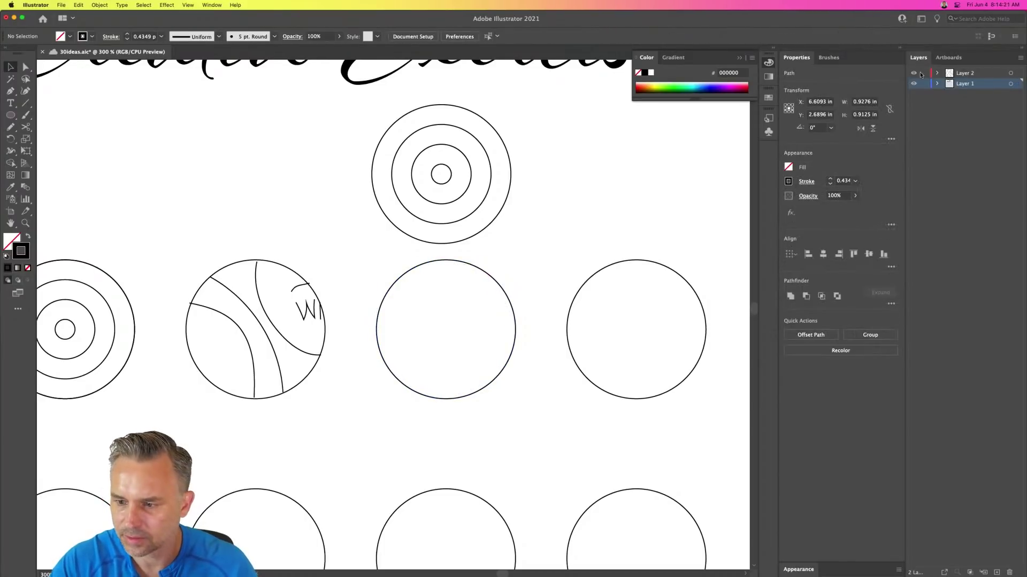
{"action": "left_click", "coordinate": [924, 84]}
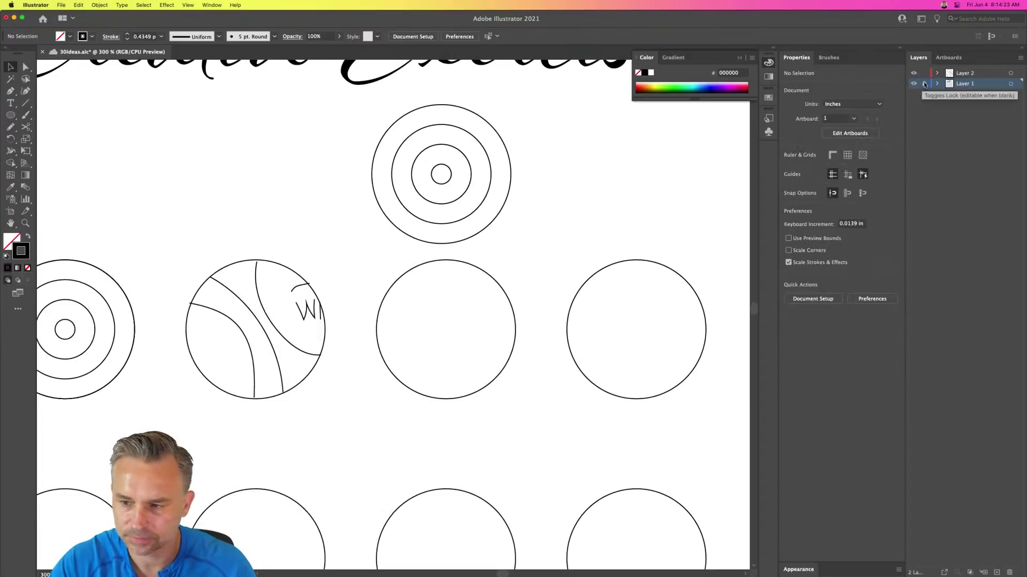
{"action": "left_click", "coordinate": [958, 75]}
{"action": "key", "text": "super+f"}
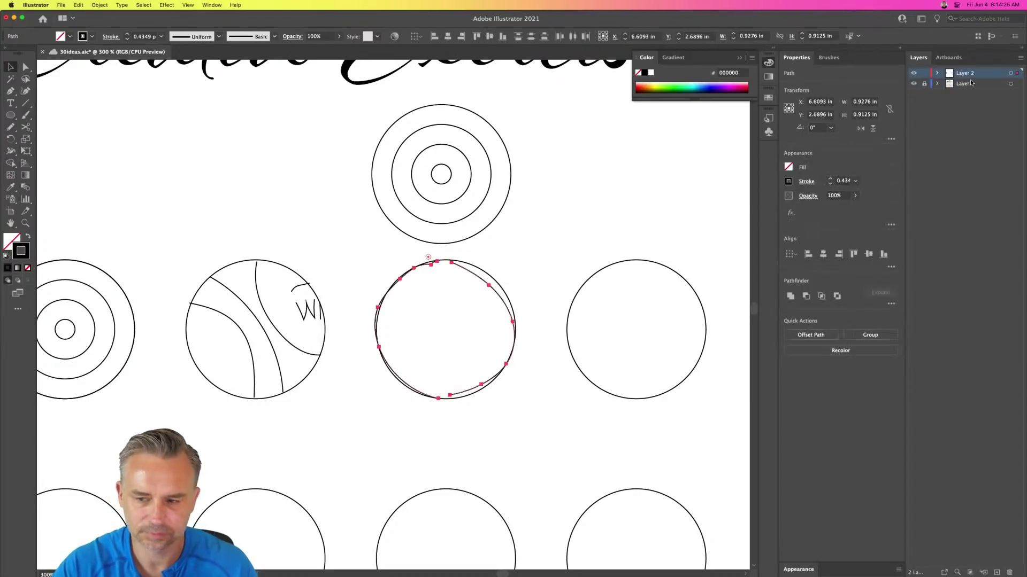
{"action": "left_click", "coordinate": [913, 84]}
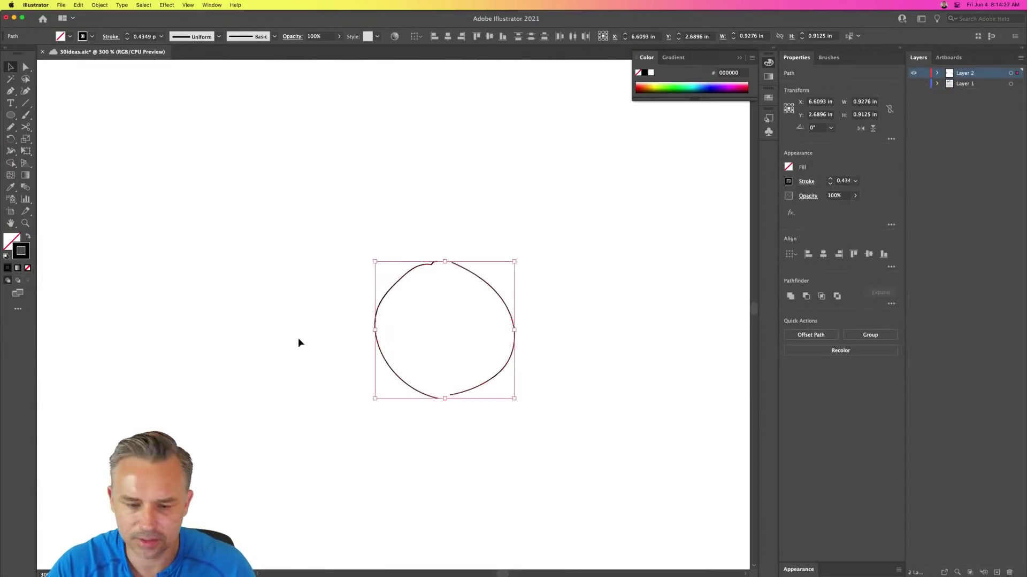
{"action": "left_click", "coordinate": [913, 84]}
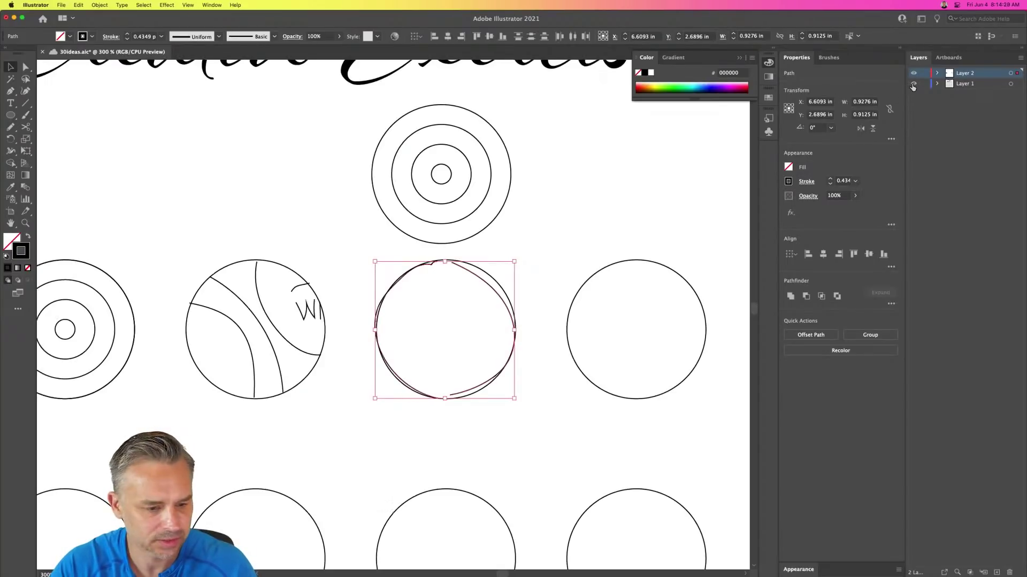
- Move the second circle's target and the ball's two long seam lines, "W" and small arc in place from Layer 1 to Layer 2
{"action": "scroll", "coordinate": [247, 204], "scroll_direction": "left", "scroll_amount": 8}
{"action": "left_click", "coordinate": [287, 298]}
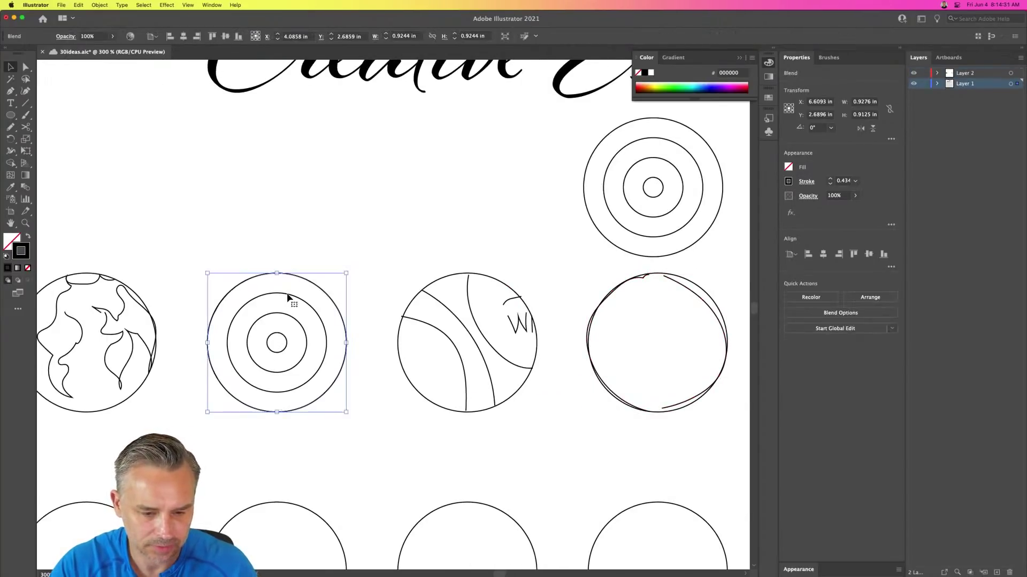
{"action": "left_click", "coordinate": [445, 308], "text": "shift"}
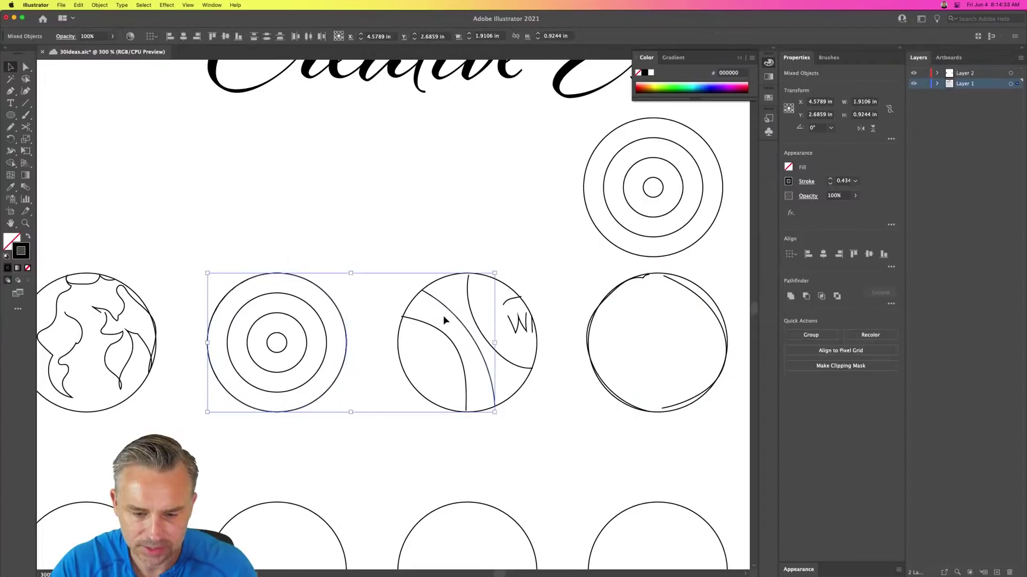
{"action": "left_click", "coordinate": [494, 327], "text": "shift"}
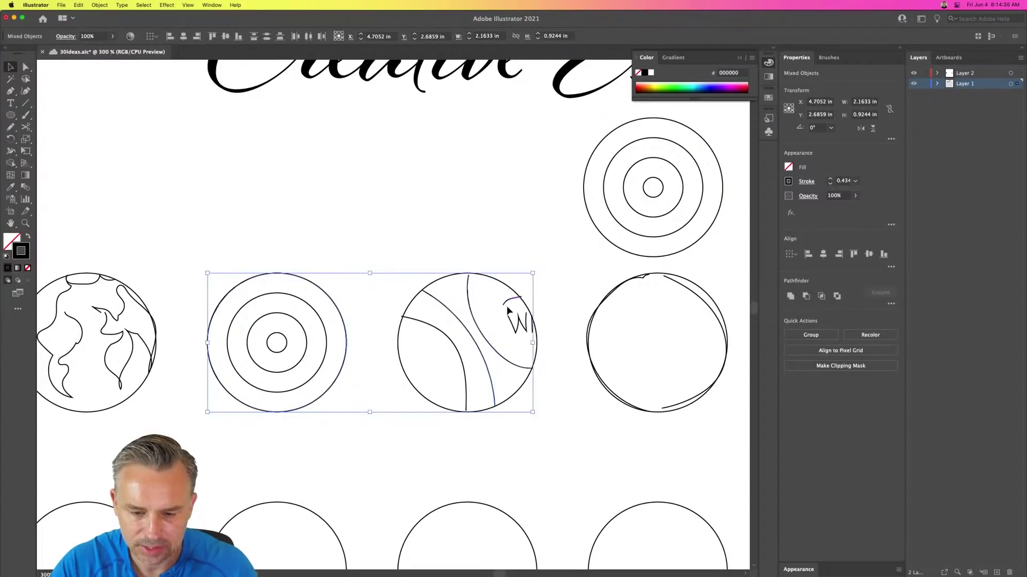
{"action": "key", "text": "Delete"}
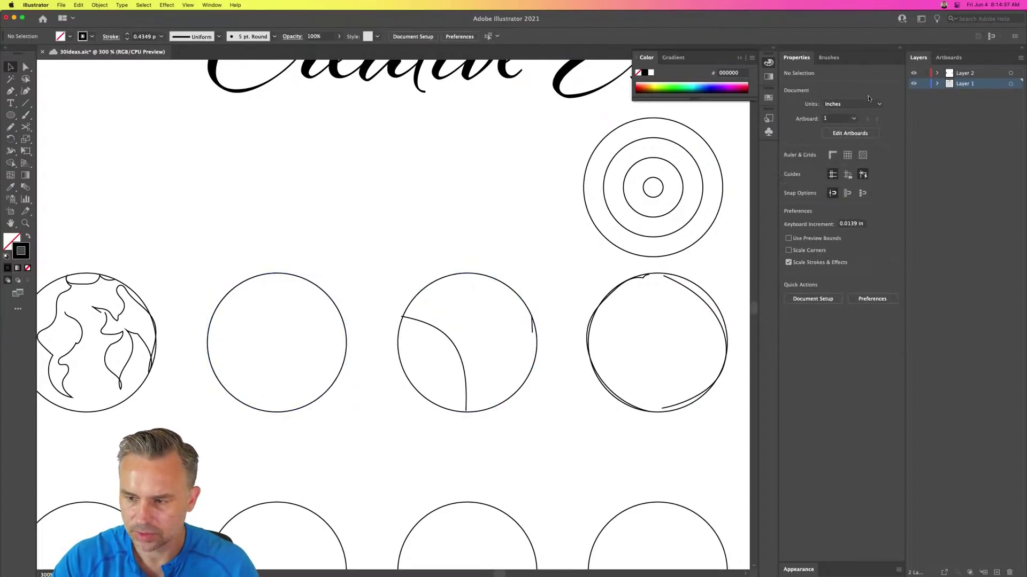
{"action": "left_click", "coordinate": [972, 73]}
{"action": "key", "text": "super+f"}
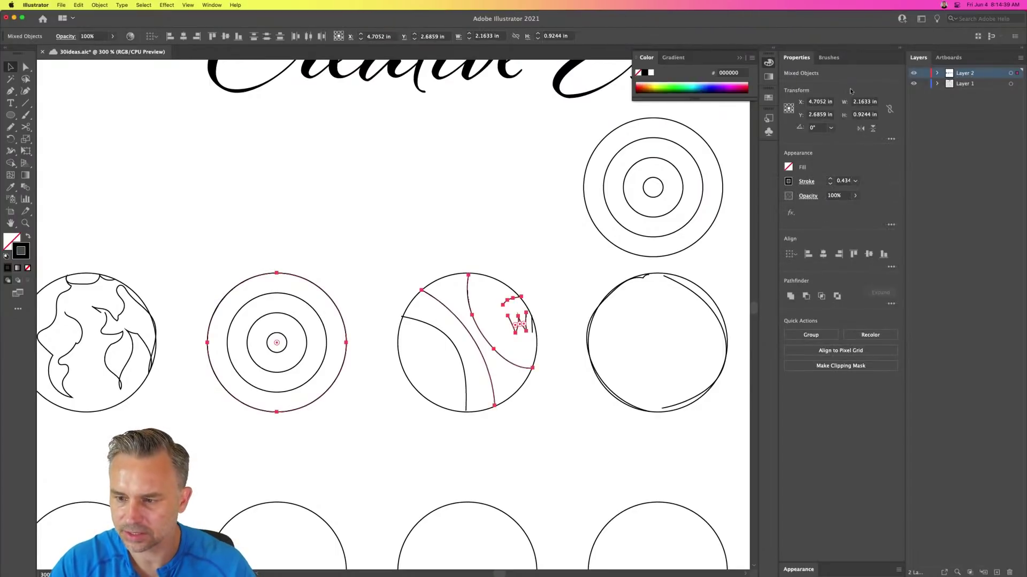
- Move the ball's remaining seam line, the "I" stroke and the spare target in place to Layer 2, and lock Layer 1
{"action": "left_click", "coordinate": [915, 76]}
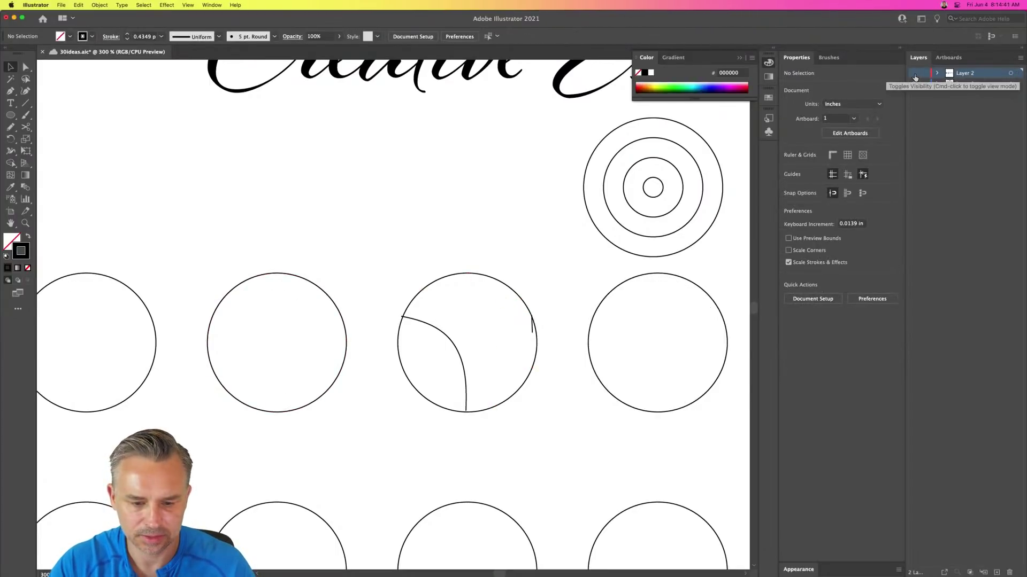
{"action": "left_click", "coordinate": [444, 334]}
{"action": "left_click", "coordinate": [532, 327], "text": "shift"}
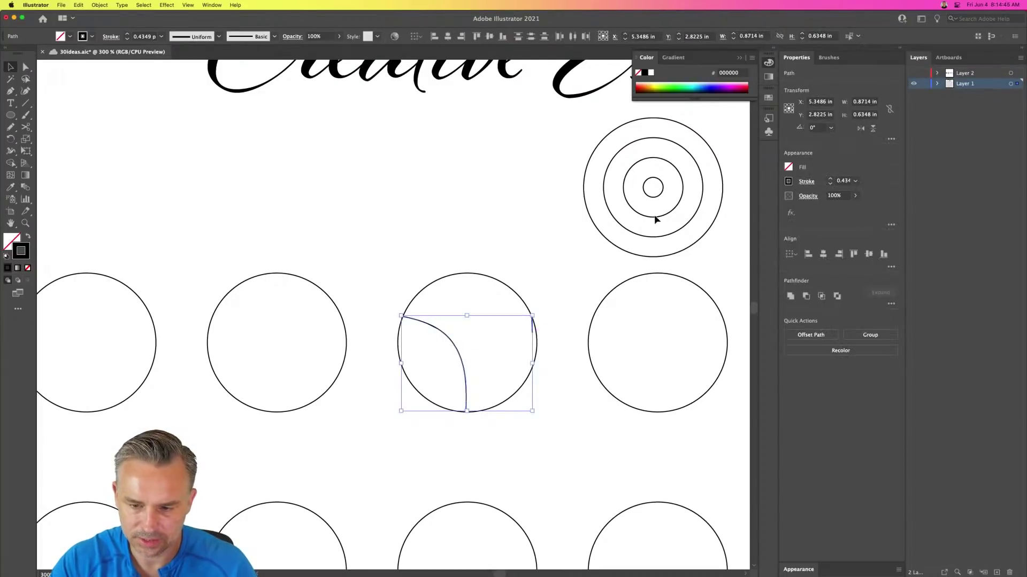
{"action": "left_click", "coordinate": [651, 199], "text": "shift"}
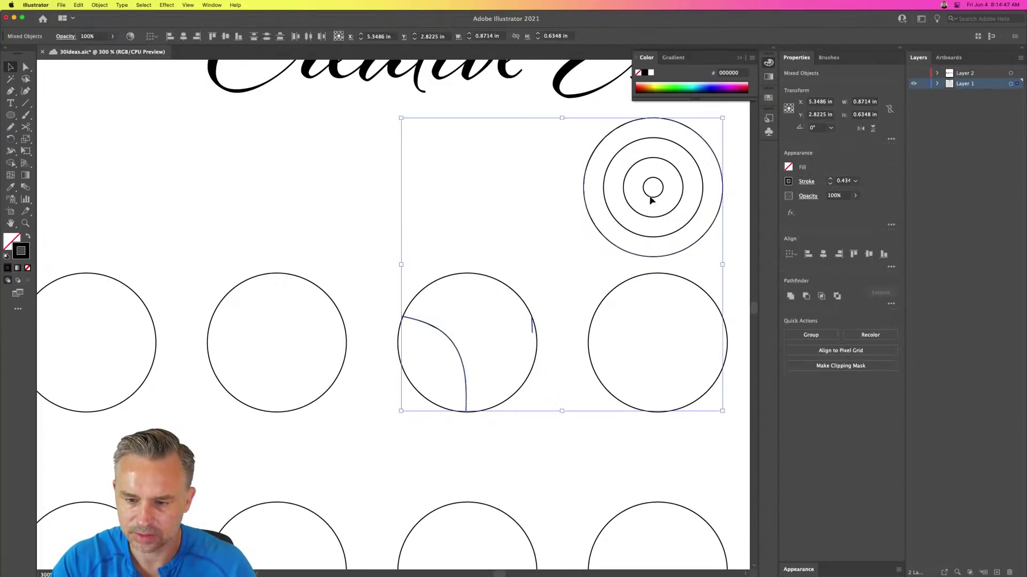
{"action": "key", "text": "Delete"}
{"action": "left_click", "coordinate": [914, 74]}
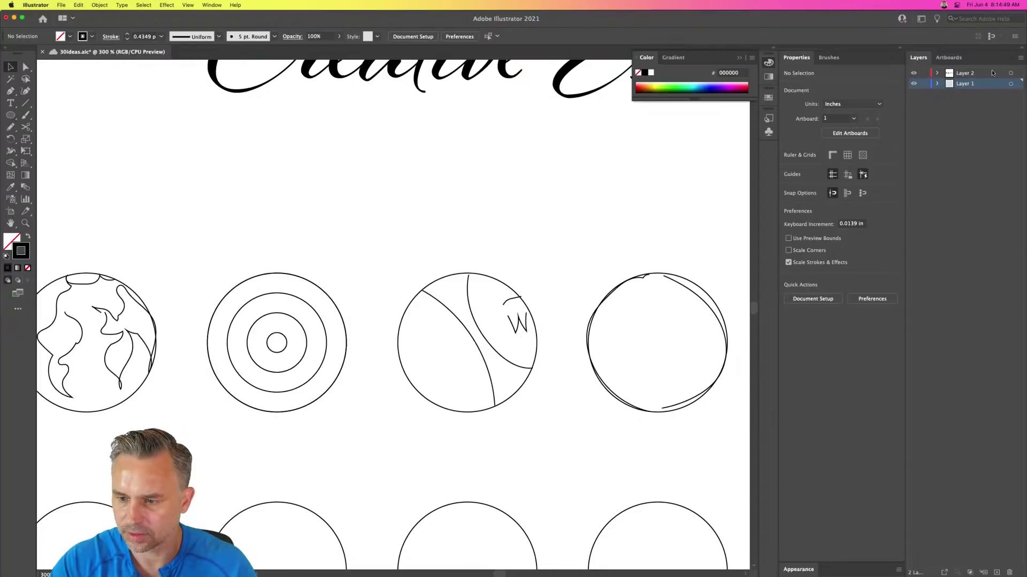
{"action": "left_click", "coordinate": [986, 70]}
{"action": "key", "text": "cmd+z"}
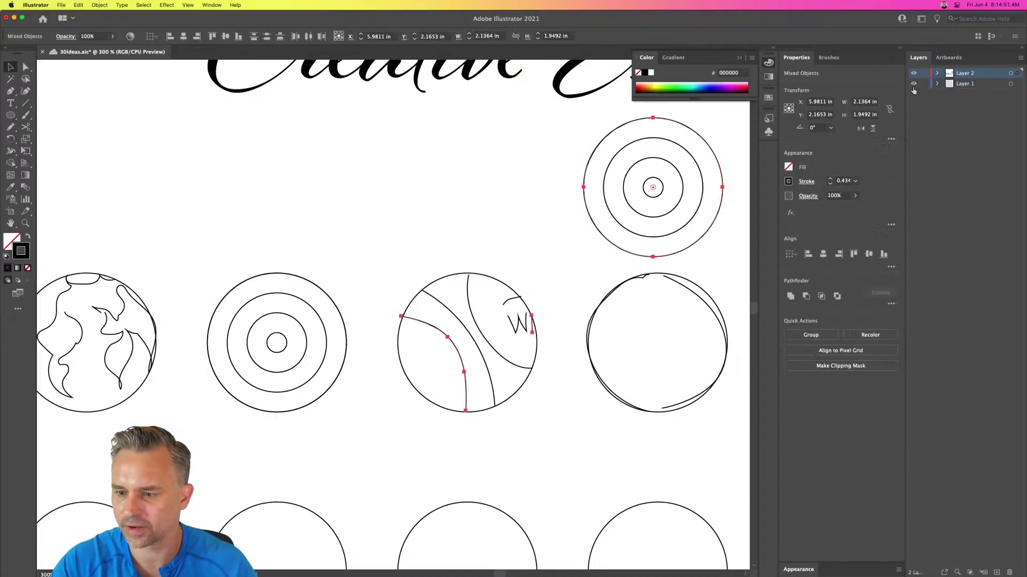
{"action": "left_click", "coordinate": [456, 138]}
{"action": "scroll", "coordinate": [373, 176], "scroll_direction": "right", "scroll_amount": 5}
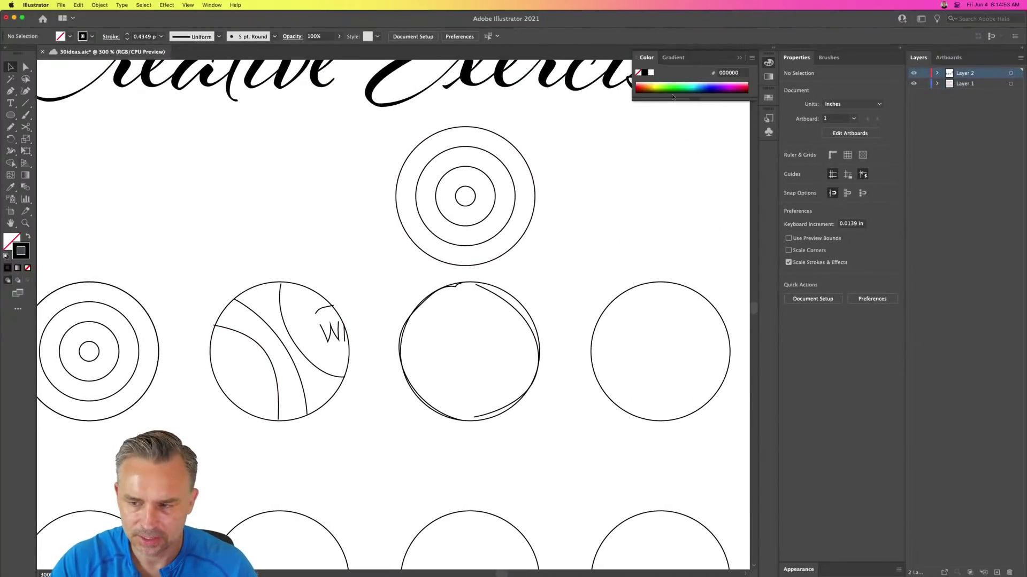
- Try to blend the fourth circle's two freehand arcs with the Blend tool, and remove the blended arcs
{"action": "left_click_drag", "start_coordinate": [401, 321], "coordinate": [557, 356]}
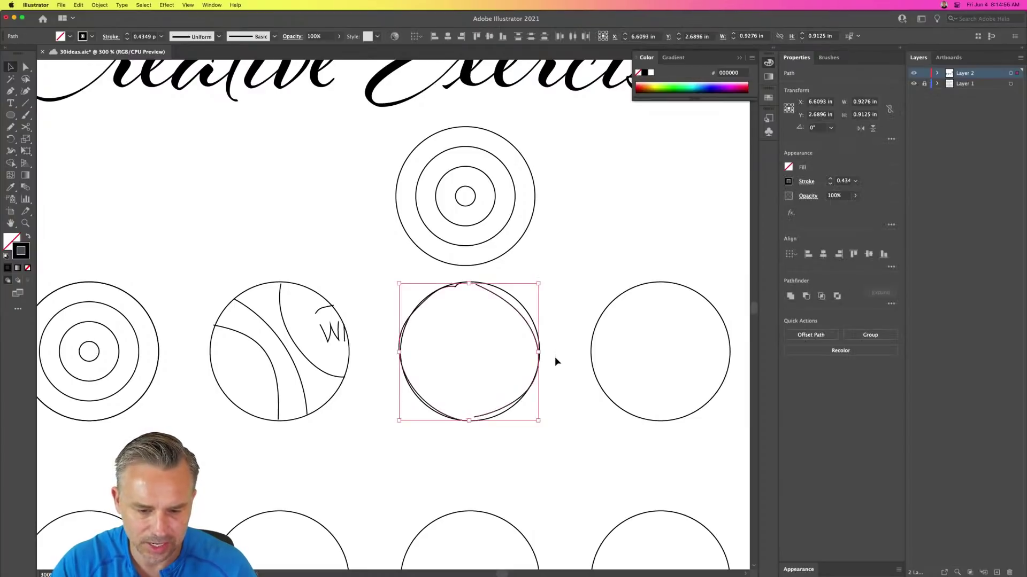
{"action": "left_click", "coordinate": [25, 186]}
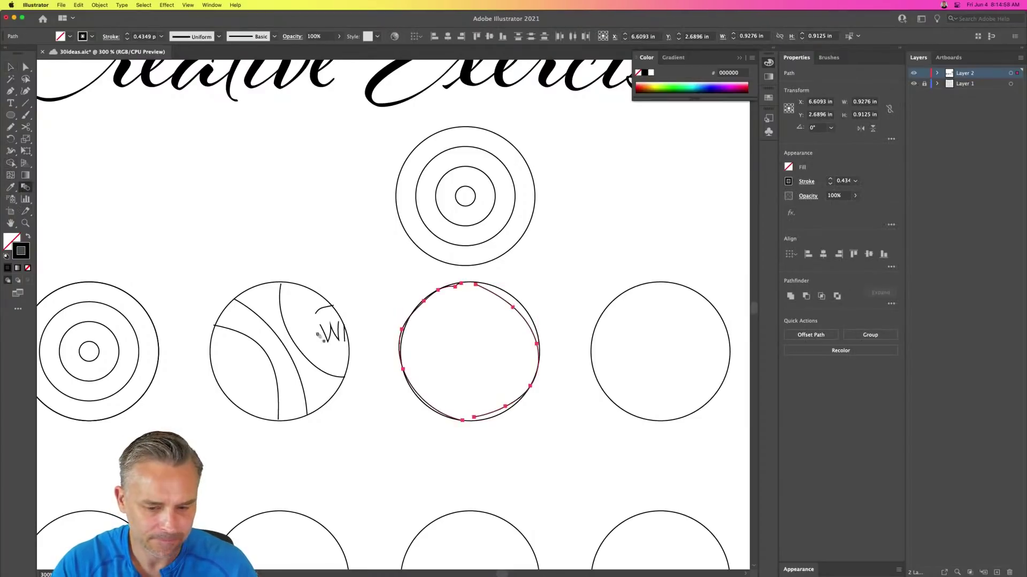
{"action": "left_click", "coordinate": [537, 345]}
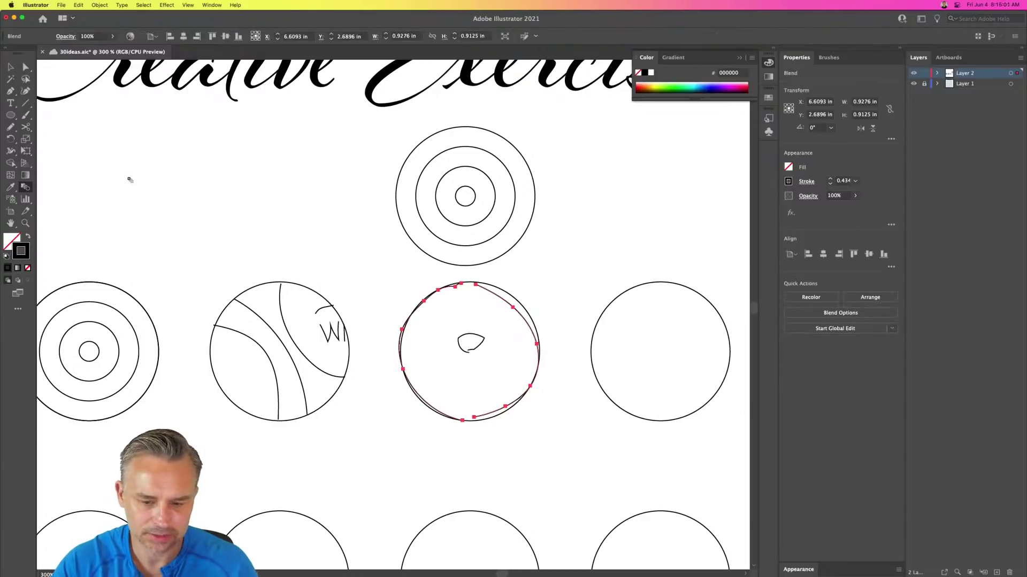
{"action": "left_click", "coordinate": [9, 66]}
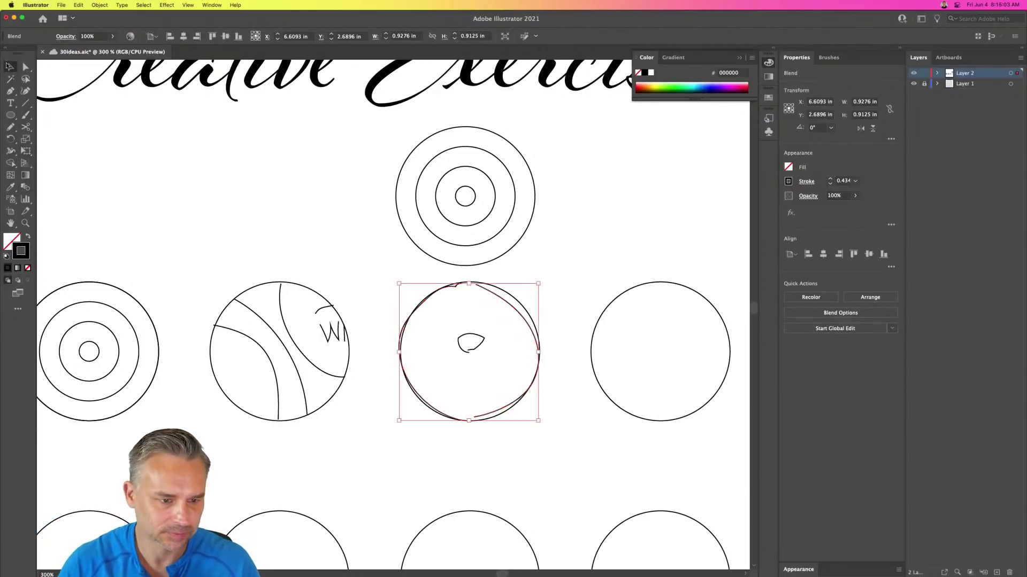
{"action": "left_click", "coordinate": [297, 208]}
- Draw a vertical line about 0.9 in long near the fourth circle's left edge and duplicate it about 0.97 in to the right
{"action": "left_click", "coordinate": [25, 103]}
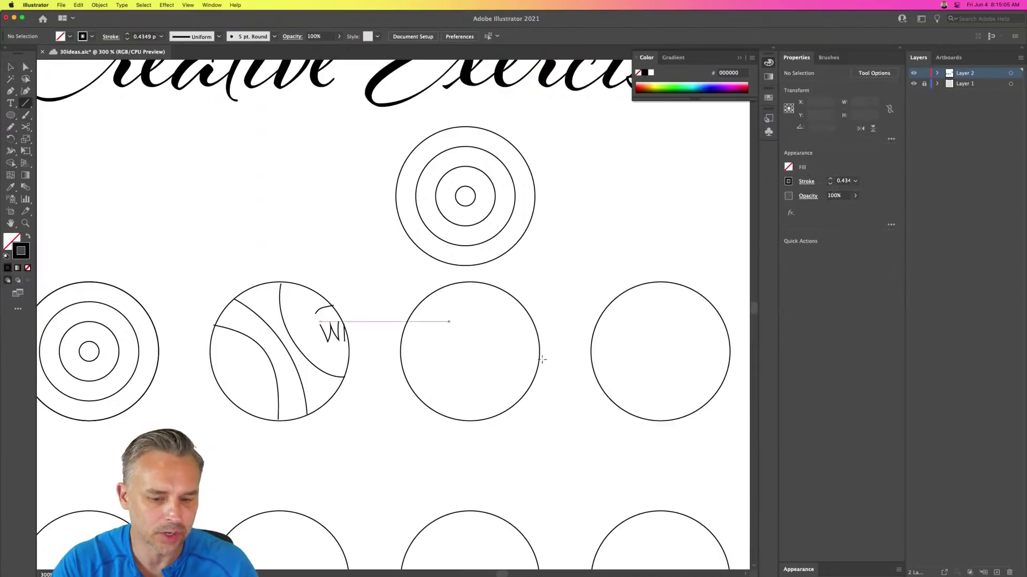
{"action": "left_click_drag", "start_coordinate": [406, 298], "coordinate": [406, 420]}
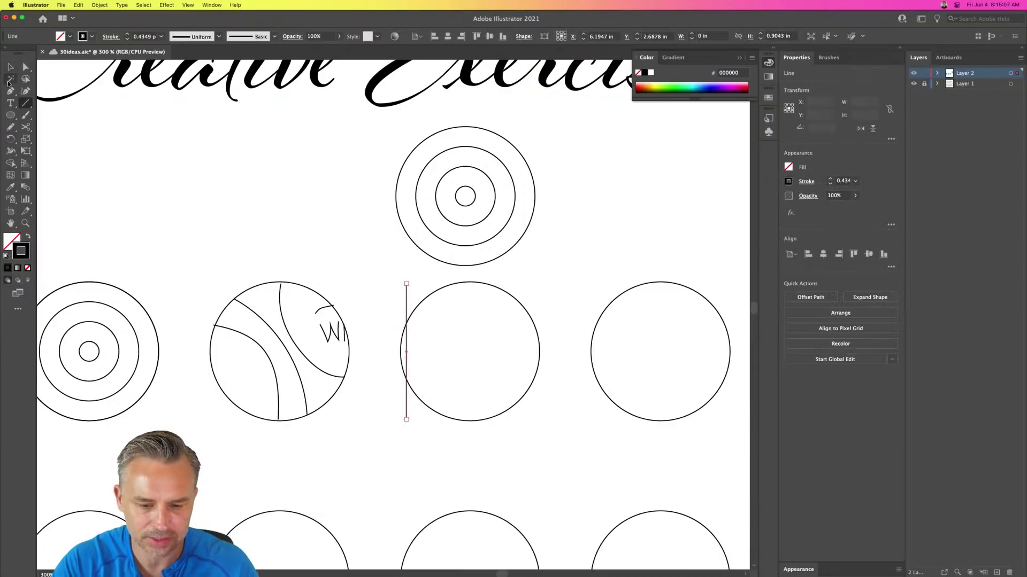
{"action": "key", "text": "v"}
{"action": "left_click_drag", "start_coordinate": [406, 298], "coordinate": [552, 299]}
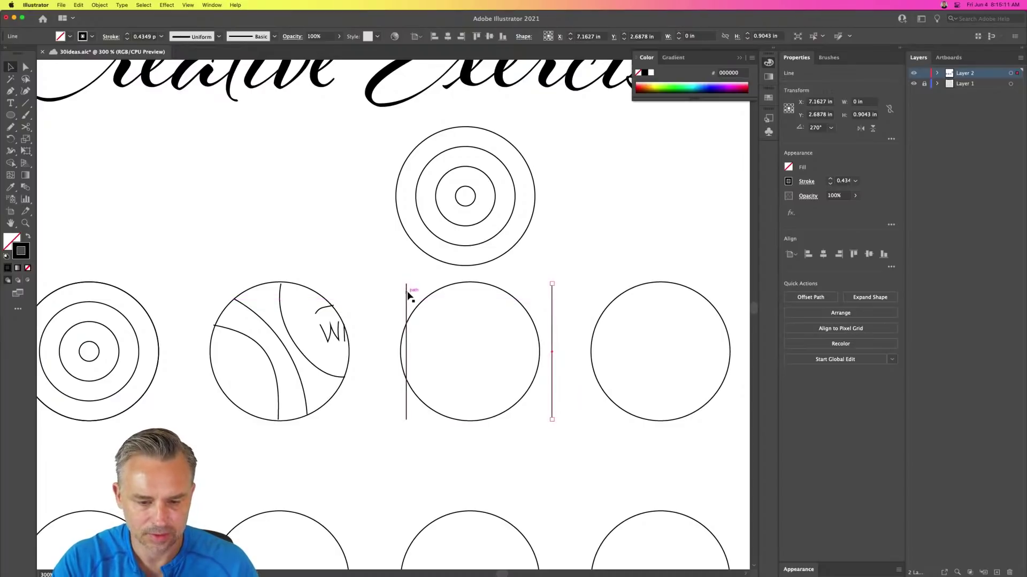
- Try to blend the two vertical lines beside the fourth circle with the Blend tool, and remove the blended lines
{"action": "left_click", "coordinate": [407, 291]}
{"action": "left_click", "coordinate": [552, 299], "text": "shift"}
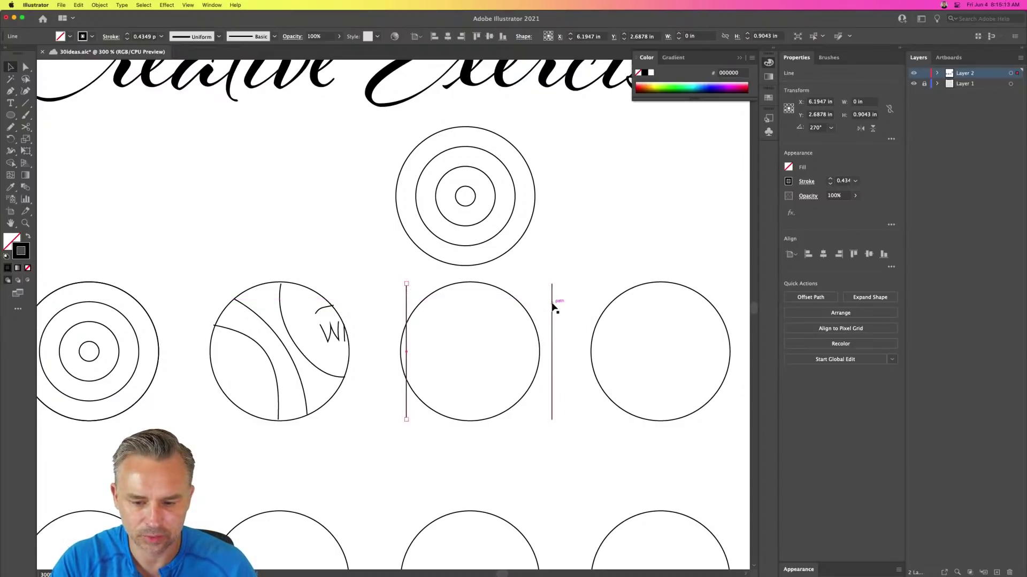
{"action": "left_click", "coordinate": [25, 187]}
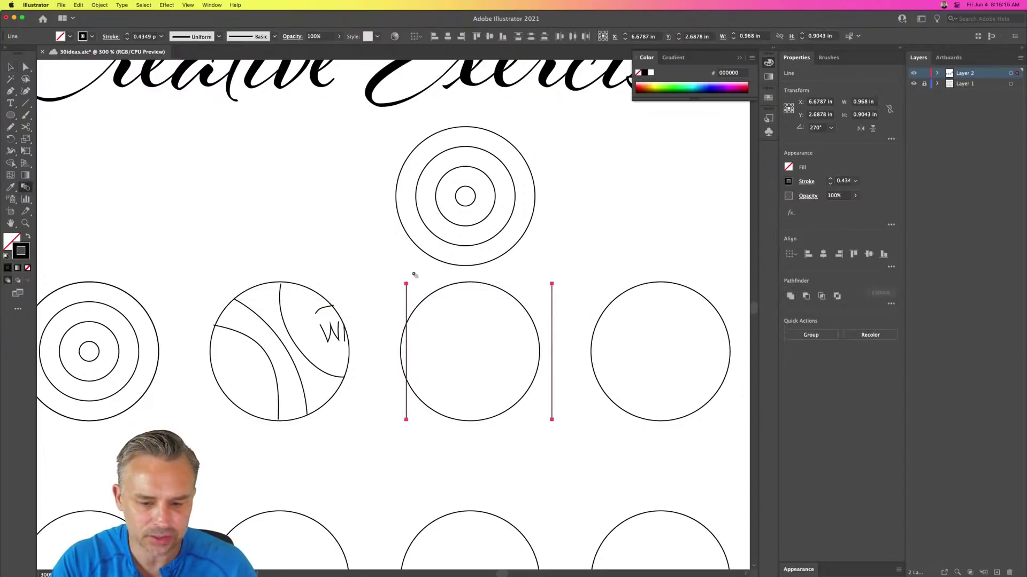
{"action": "left_click", "coordinate": [552, 285]}
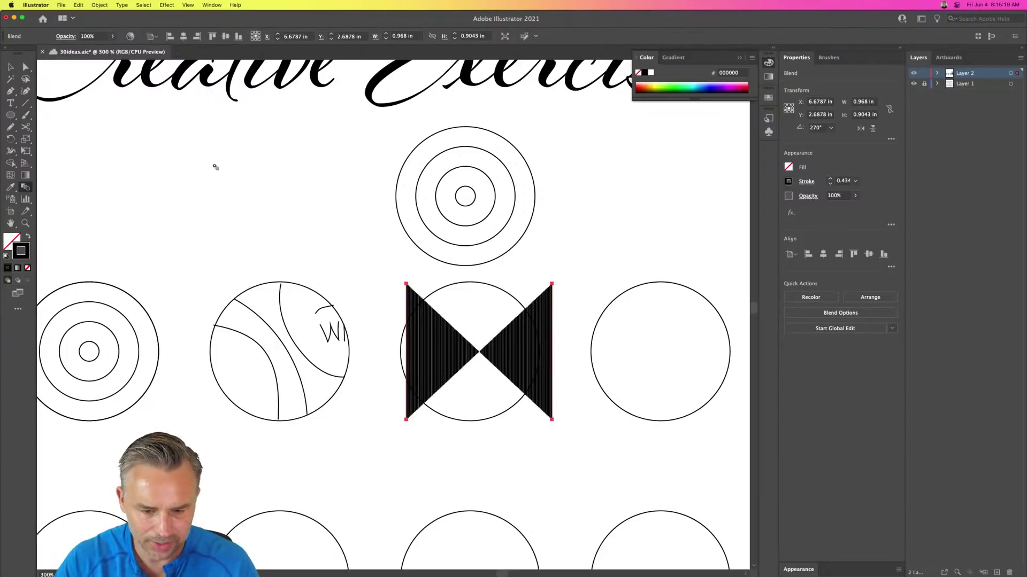
{"action": "key", "text": "Delete"}
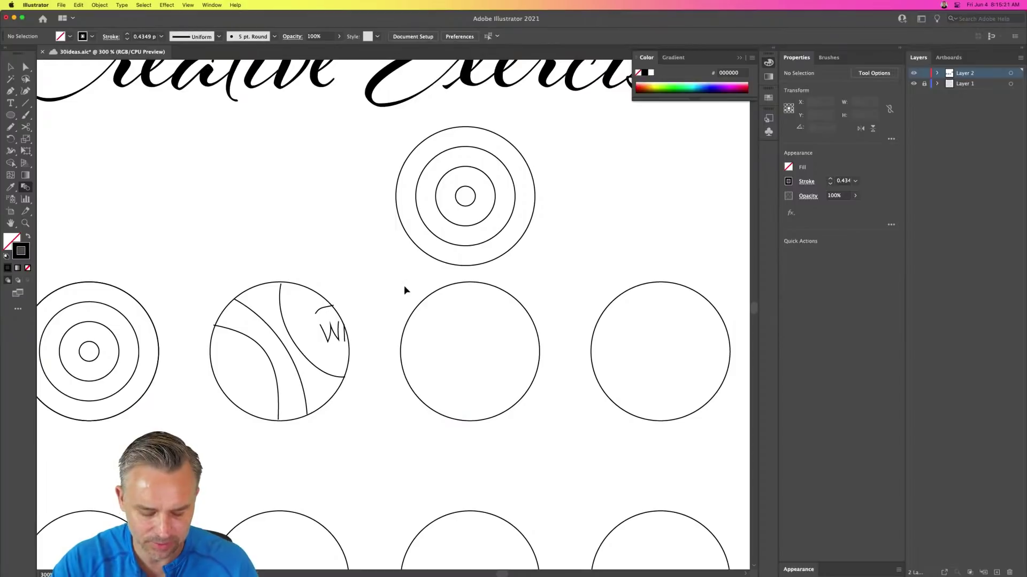
- Restore the two vertical lines beside the fourth circle and blend them with the Blend tool
{"action": "key", "text": "super+z"}
{"action": "key", "text": "super+z"}
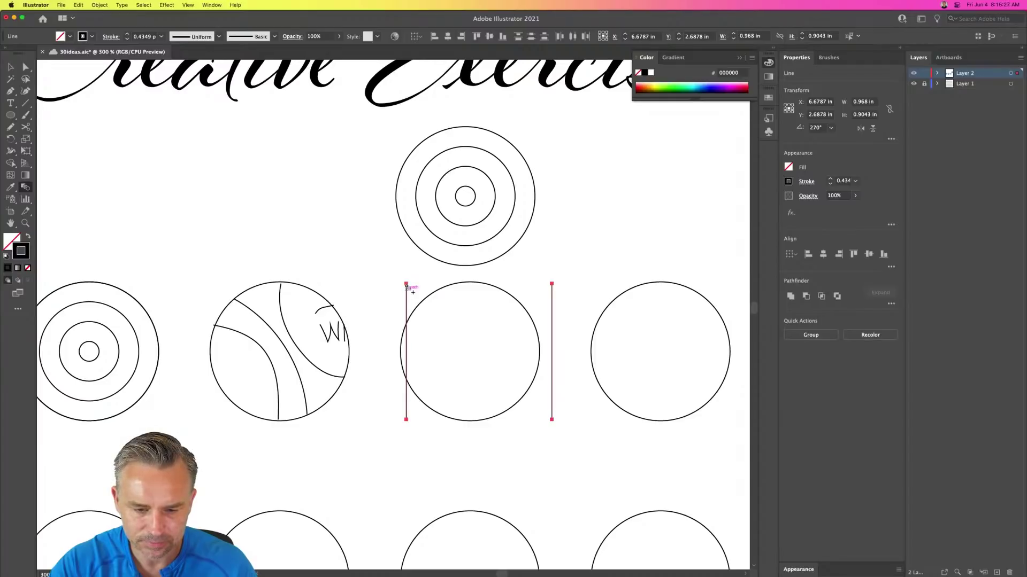
{"action": "left_click", "coordinate": [406, 285]}
{"action": "left_click", "coordinate": [10, 66]}
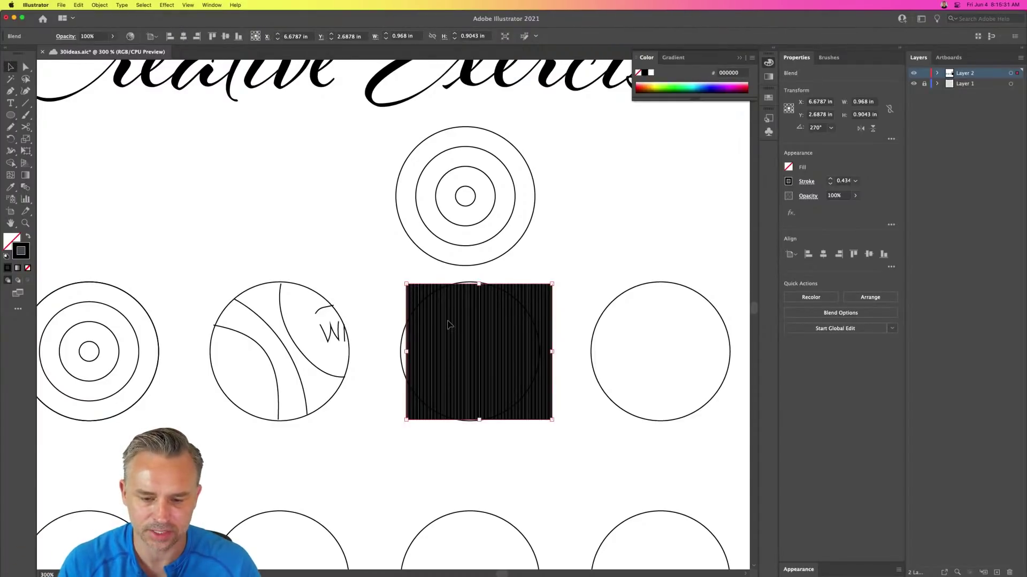
- Set the blend's spacing to Specified Steps with 10 steps
{"action": "double_click", "coordinate": [25, 186]}
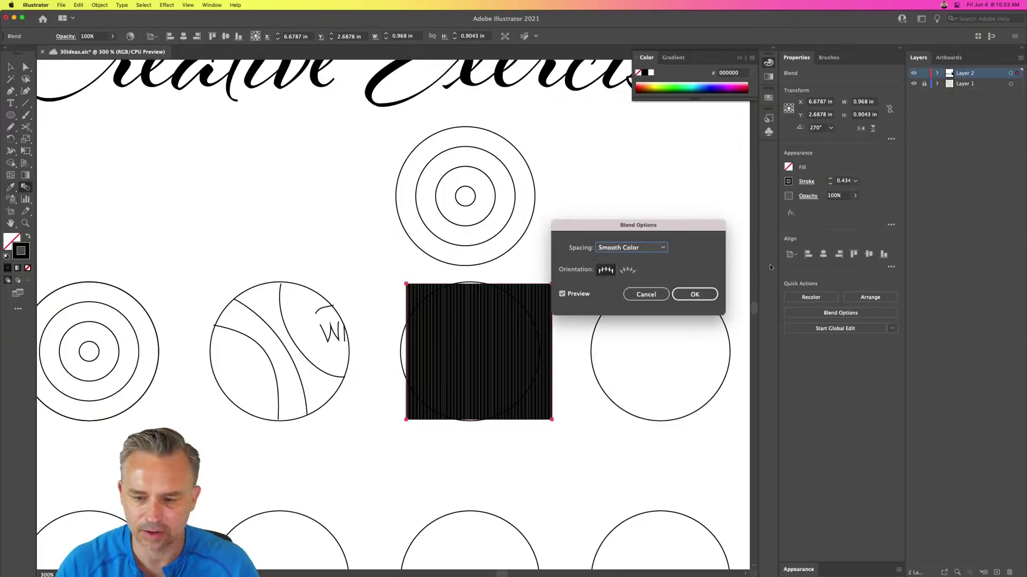
{"action": "left_click", "coordinate": [655, 244]}
{"action": "left_click", "coordinate": [643, 269]}
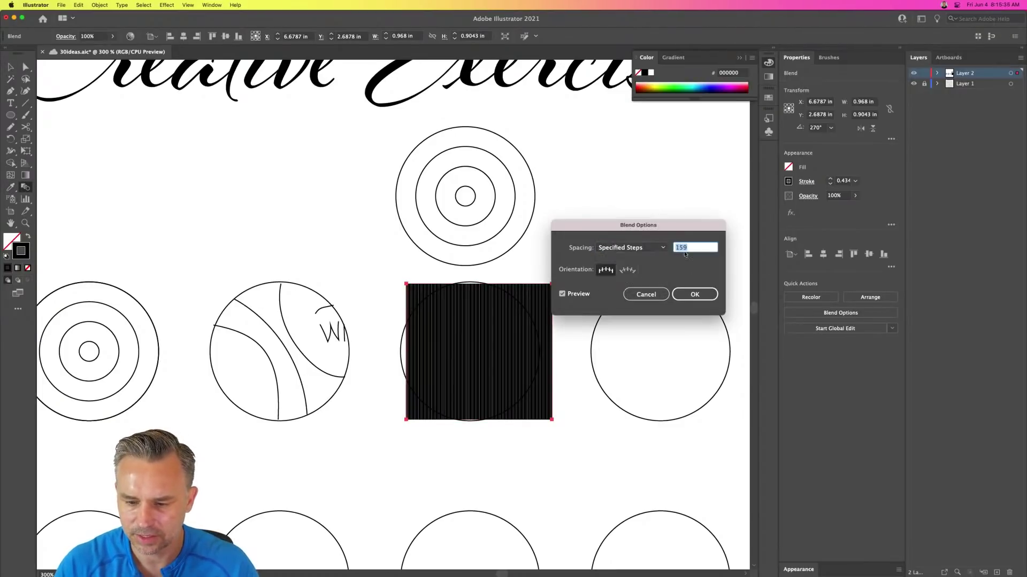
{"action": "type", "text": "10"}
{"action": "key", "text": "Return"}
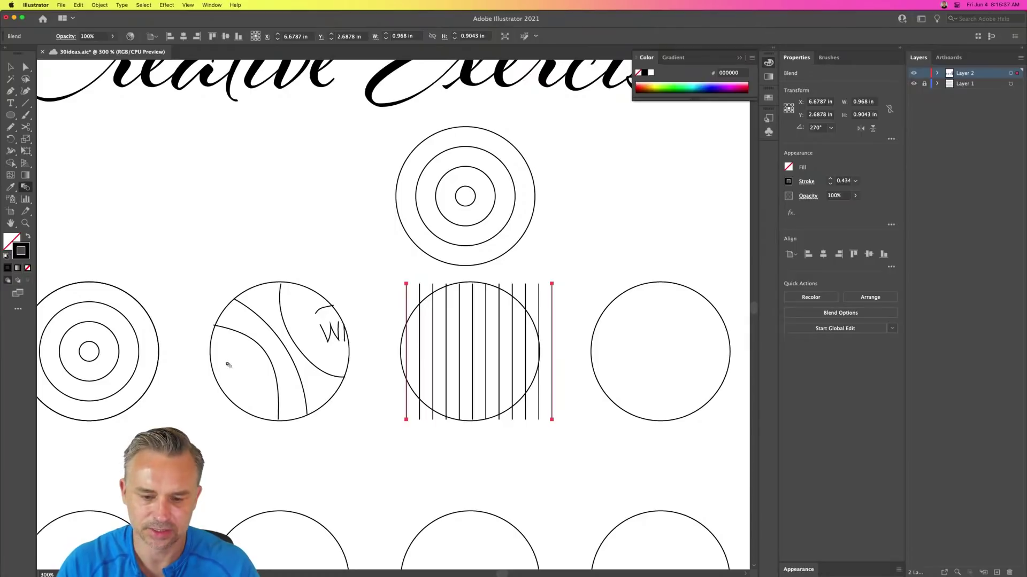
- Curve the blend's left line outward by pulling handles from its upper and lower endpoints with the Anchor Point tool
{"action": "left_click", "coordinate": [25, 67]}
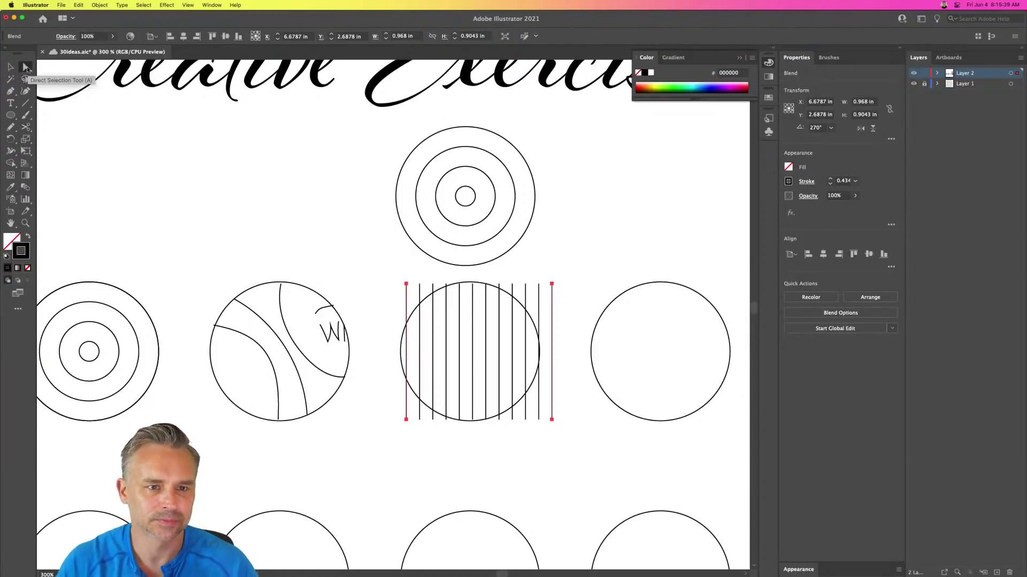
{"action": "key", "text": "super+equal"}
{"action": "key", "text": "super+equal"}
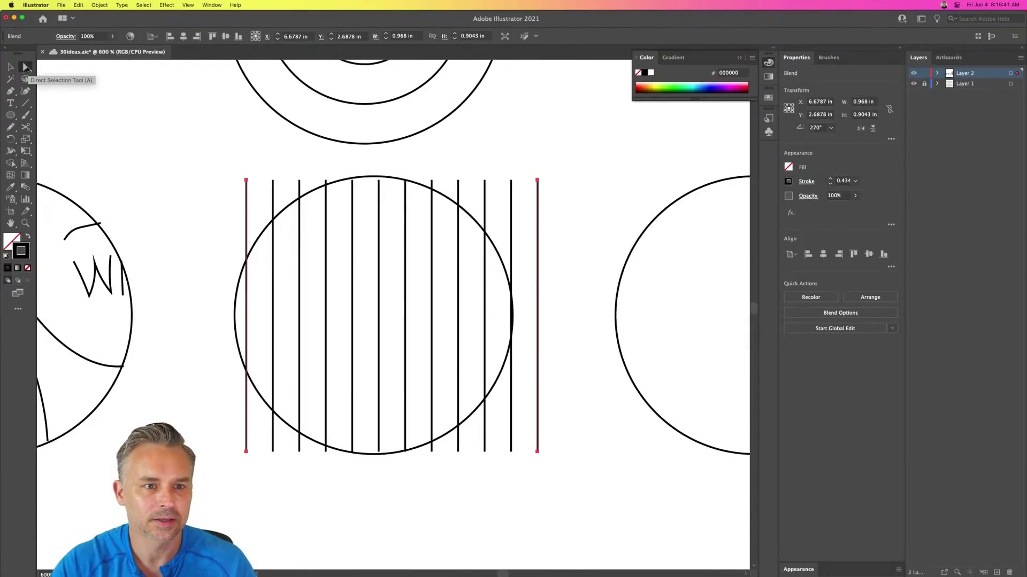
{"action": "left_click", "coordinate": [245, 180]}
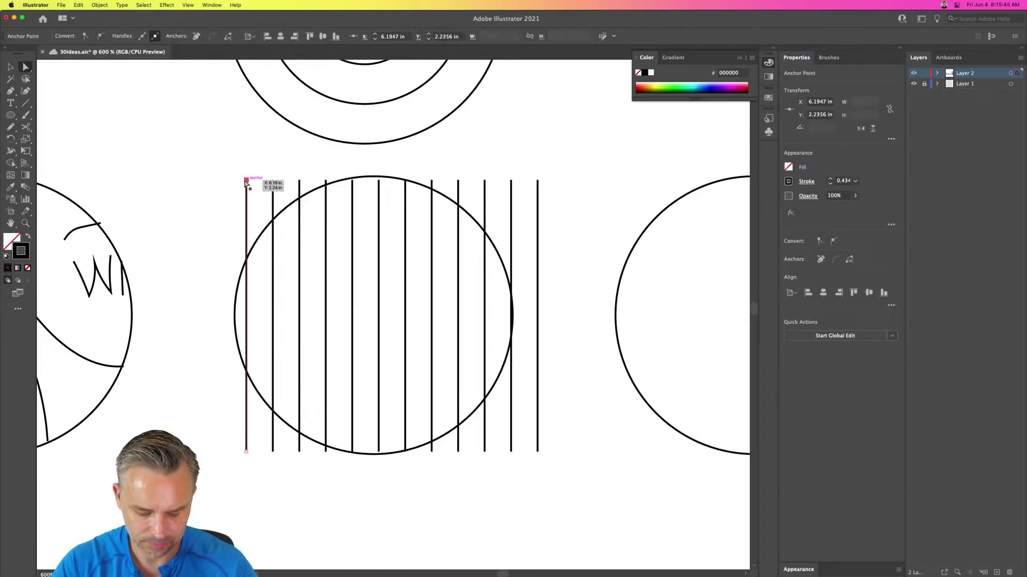
{"action": "key", "text": "shift+c"}
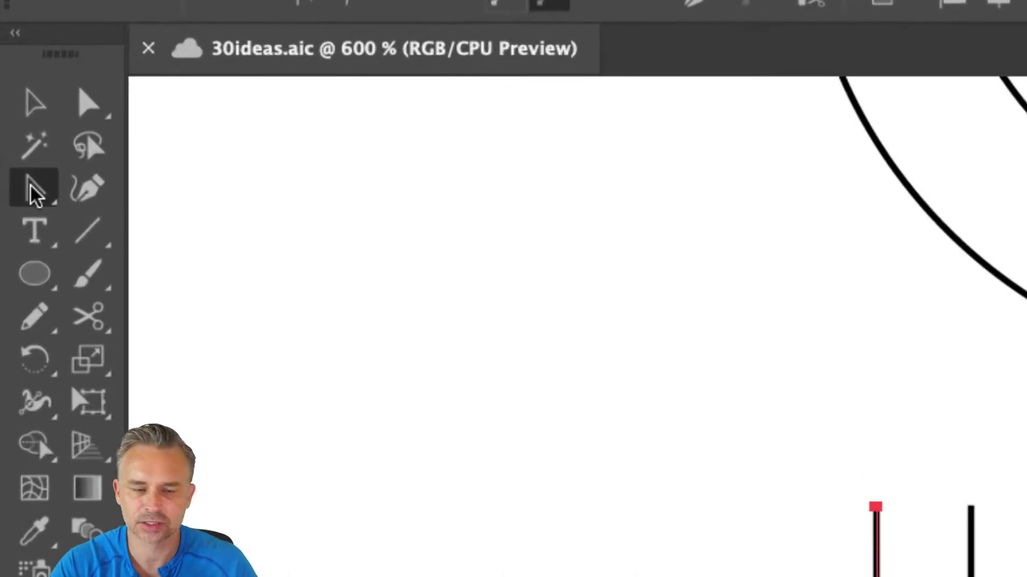
{"action": "left_click", "coordinate": [30, 184]}
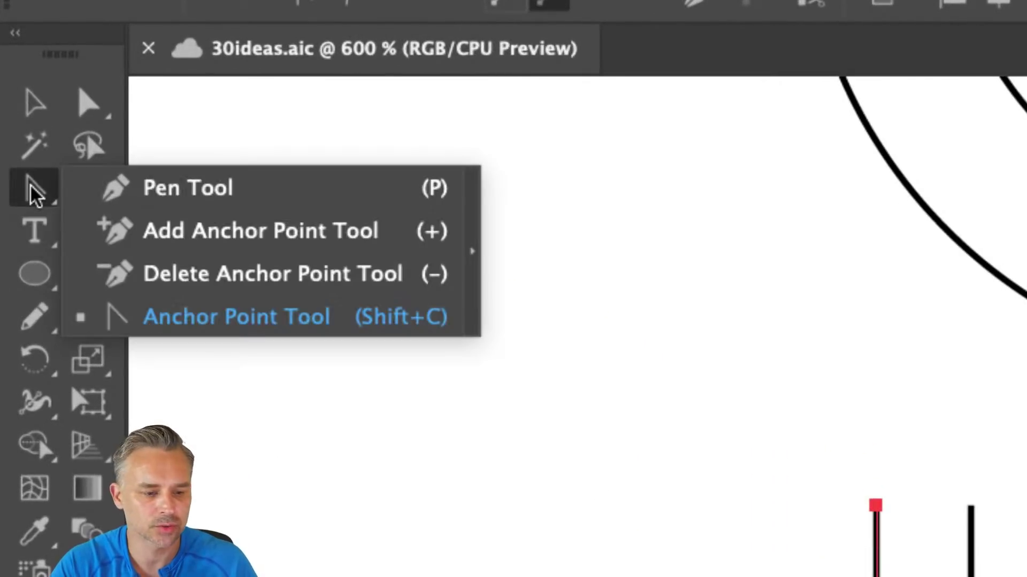
{"action": "left_click", "coordinate": [216, 321]}
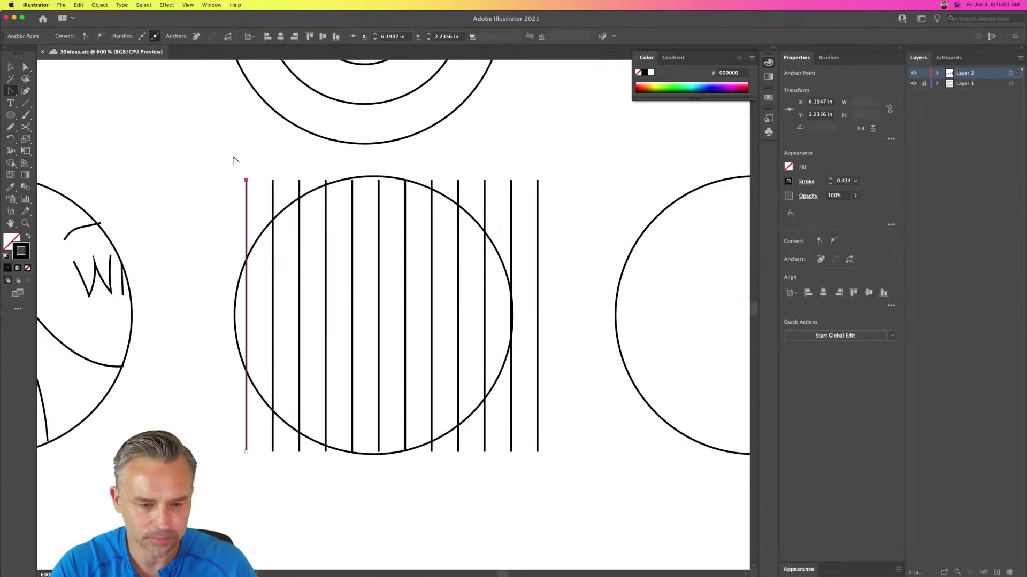
{"action": "left_click_drag", "start_coordinate": [245, 181], "coordinate": [158, 273]}
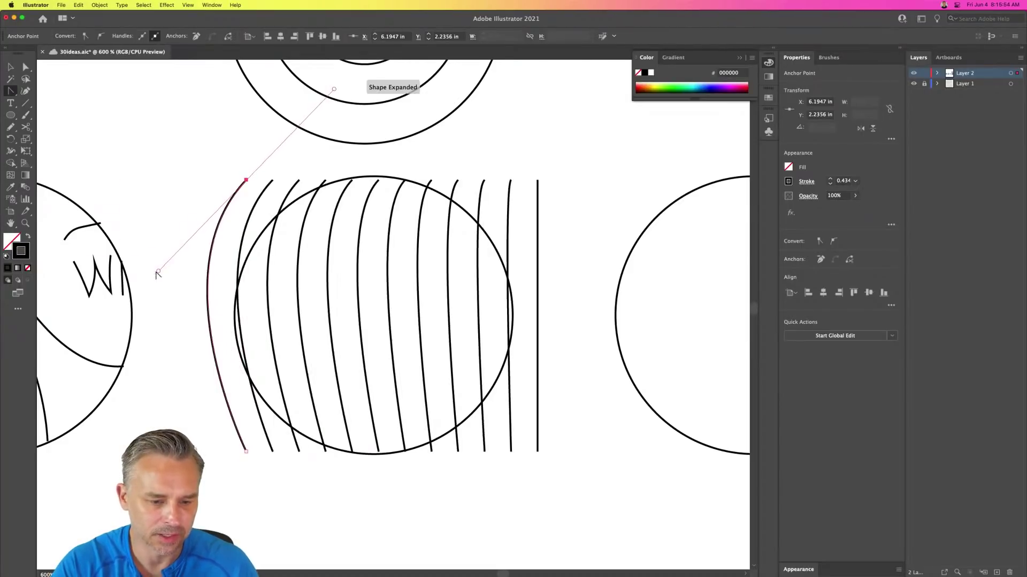
{"action": "left_click", "coordinate": [246, 452]}
{"action": "left_click_drag", "start_coordinate": [246, 453], "coordinate": [381, 527]}
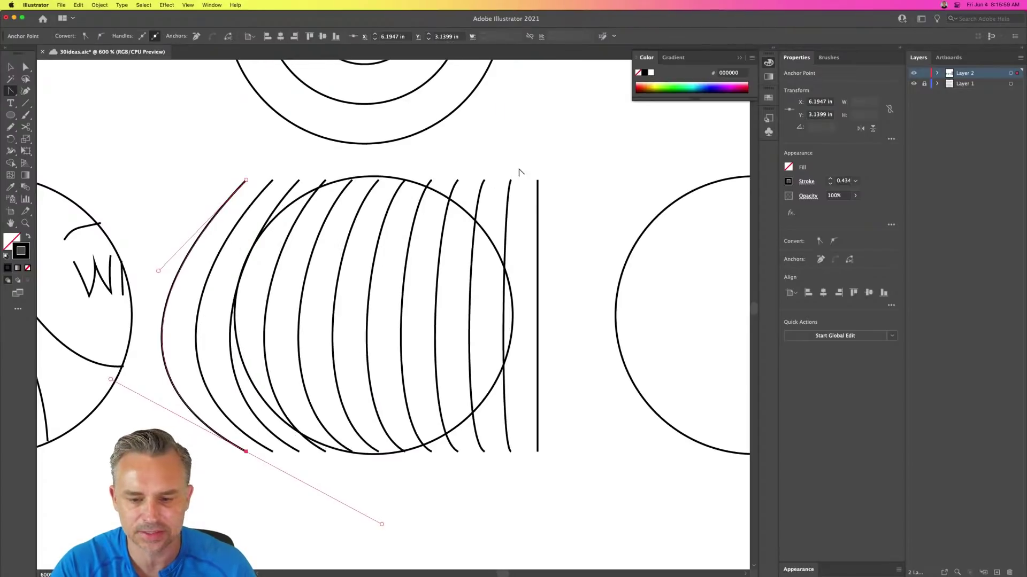
- Curve the blend's right line outward from both endpoints to mirror the left one
{"action": "left_click", "coordinate": [538, 180]}
{"action": "left_click_drag", "start_coordinate": [538, 180], "coordinate": [669, 269]}
{"action": "left_click_drag", "start_coordinate": [539, 453], "coordinate": [377, 532]}
- Scale the curved blend down to about 1.1 × 0.62 in and shift it over the fourth circle
{"action": "key", "text": "v"}
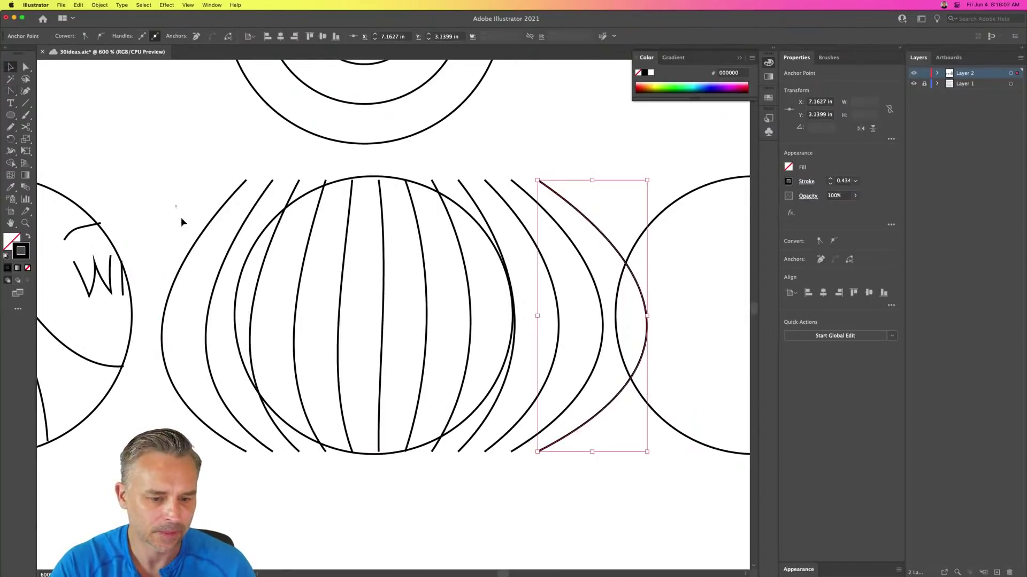
{"action": "left_click", "coordinate": [188, 256]}
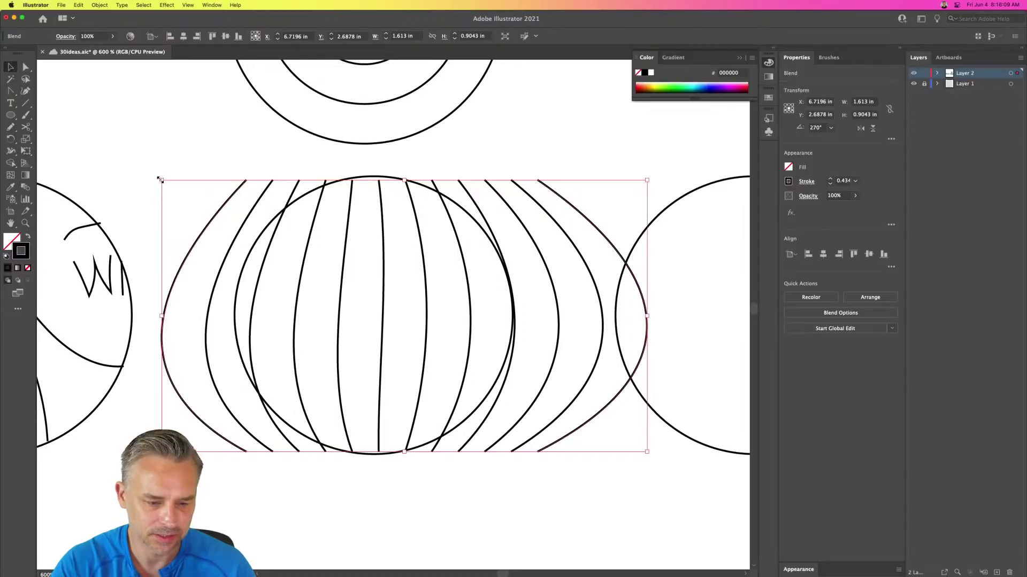
{"action": "left_click_drag", "start_coordinate": [161, 180], "coordinate": [200, 225]}
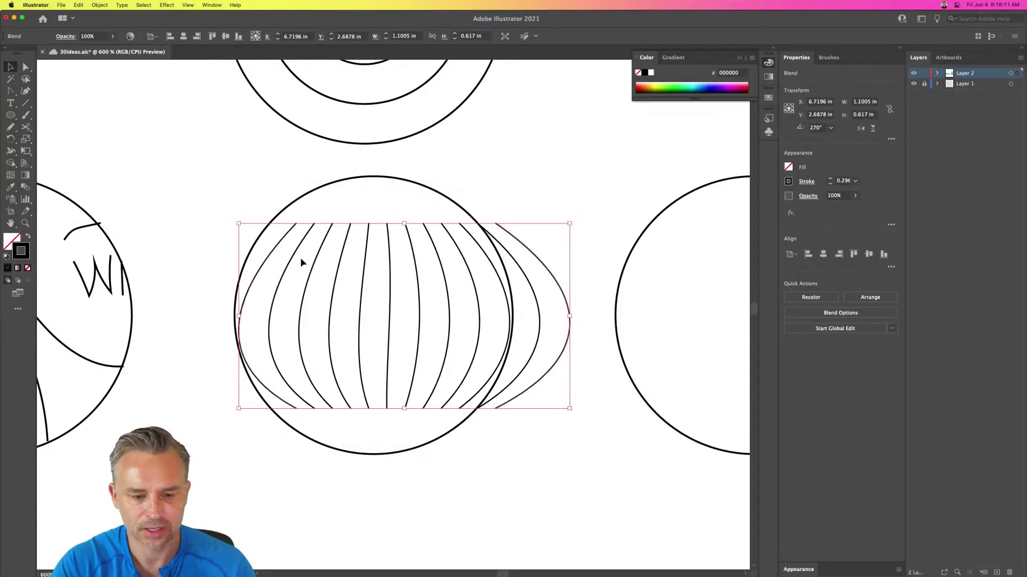
{"action": "left_click_drag", "start_coordinate": [291, 259], "coordinate": [276, 257]}
- Move the blend's left curve endpoints to the fourth circle's top and bottom, and swing its upper handle outward to follow the outline
{"action": "key", "text": "a"}
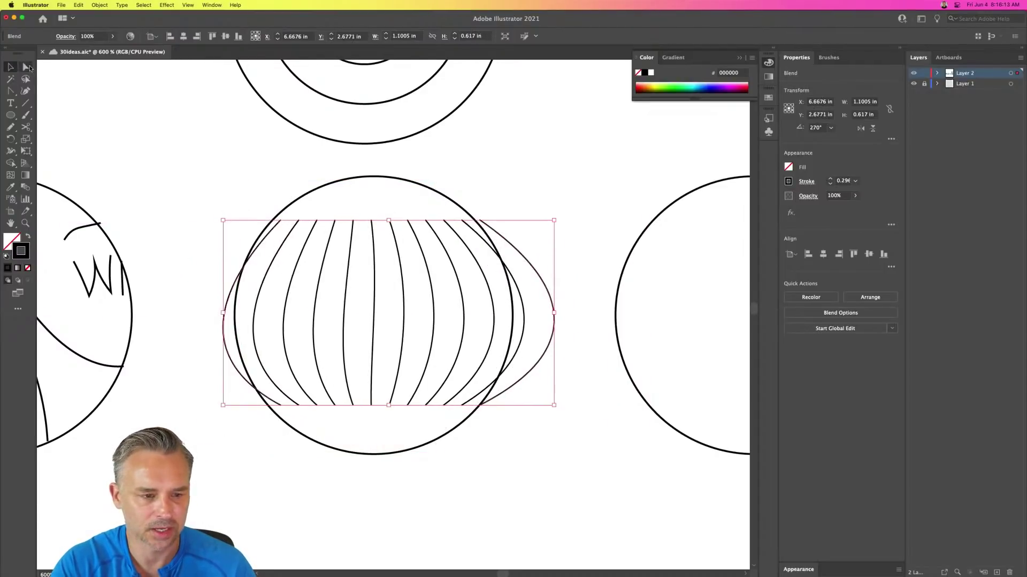
{"action": "left_click_drag", "start_coordinate": [280, 221], "coordinate": [358, 182]}
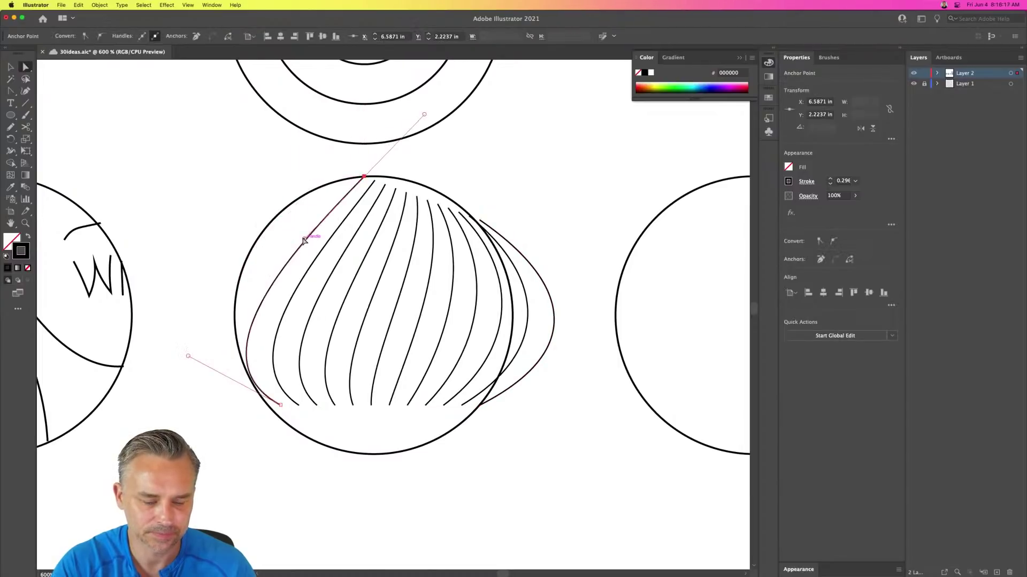
{"action": "left_click_drag", "start_coordinate": [303, 240], "coordinate": [227, 202]}
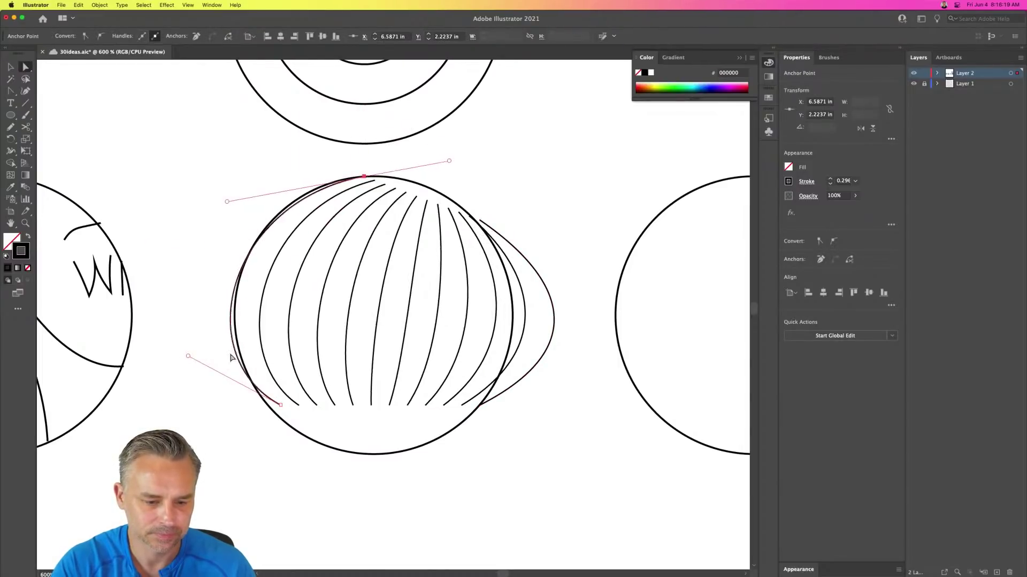
{"action": "left_click_drag", "start_coordinate": [279, 407], "coordinate": [357, 453]}
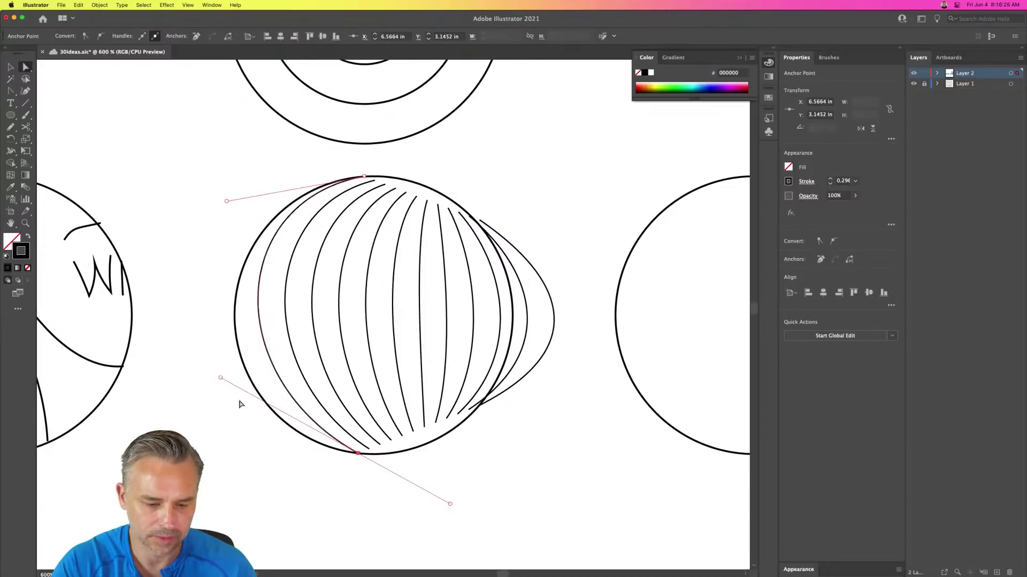
{"action": "left_click_drag", "start_coordinate": [206, 397], "coordinate": [208, 395]}
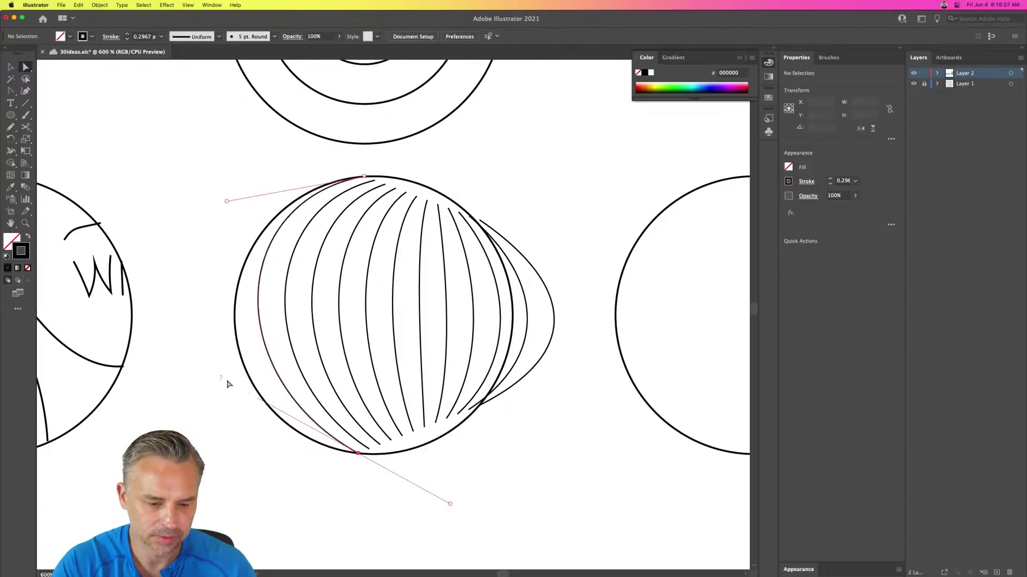
- Move the blend's right curve endpoints to the fourth circle's top and bottom, and adjust both handles so it bulges along the right outline
{"action": "left_click", "coordinate": [480, 220]}
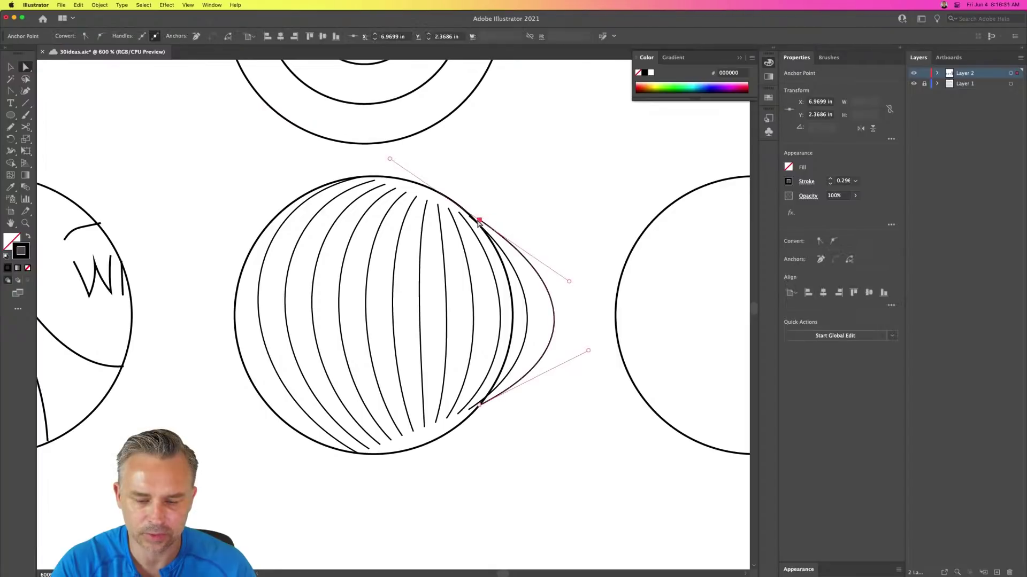
{"action": "left_click_drag", "start_coordinate": [481, 221], "coordinate": [383, 177]}
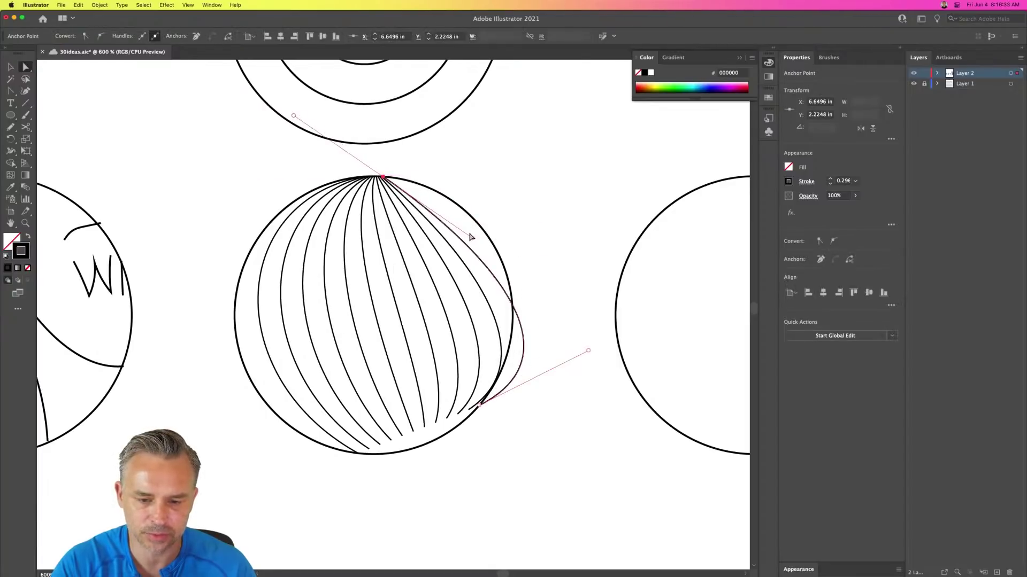
{"action": "left_click", "coordinate": [506, 196]}
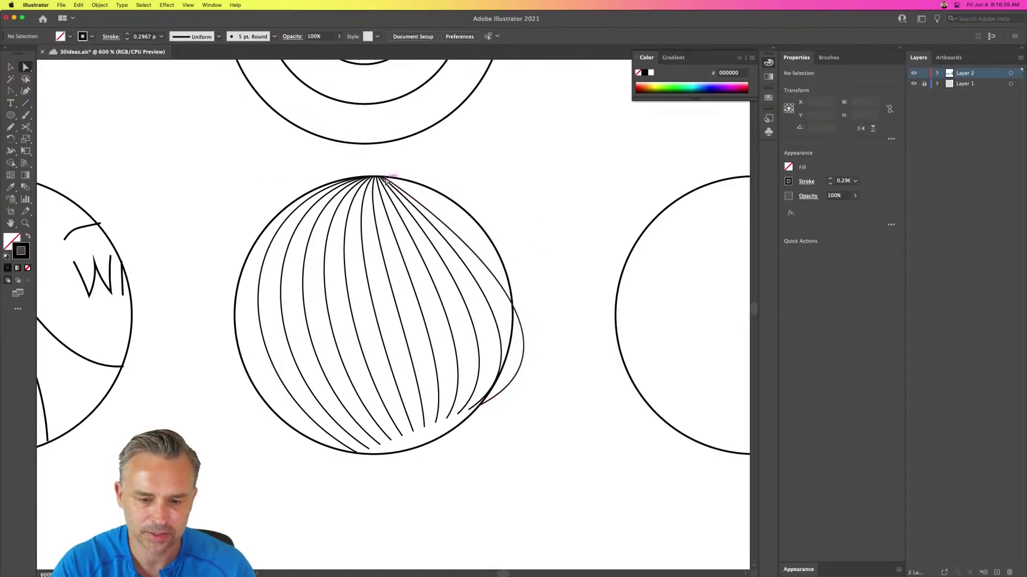
{"action": "left_click", "coordinate": [383, 177]}
{"action": "left_click_drag", "start_coordinate": [474, 240], "coordinate": [483, 201]}
{"action": "left_click_drag", "start_coordinate": [481, 408], "coordinate": [405, 451]}
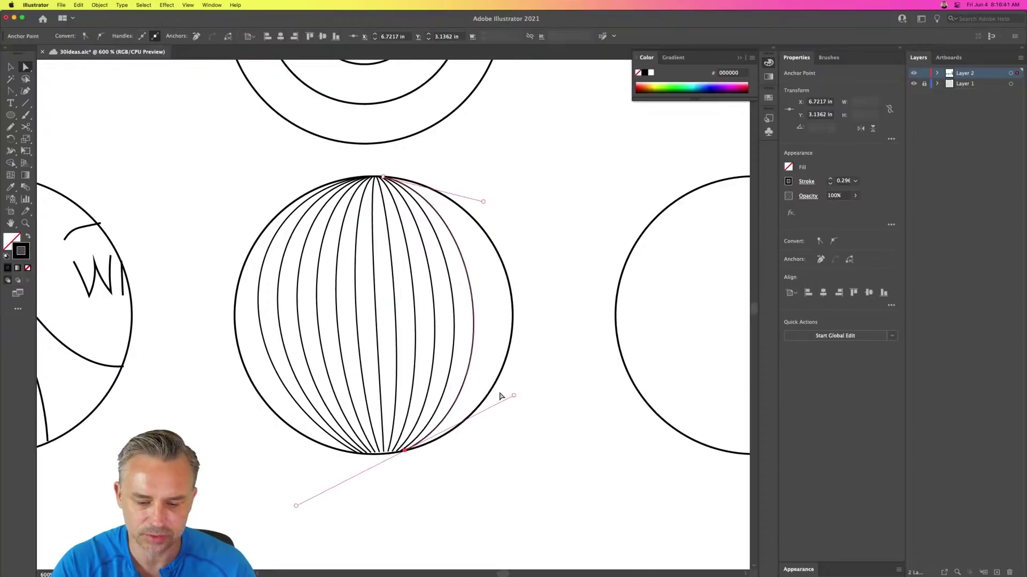
{"action": "left_click_drag", "start_coordinate": [510, 398], "coordinate": [576, 349]}
{"action": "left_click", "coordinate": [557, 210]}
- Sketch an oval about 0.62 × 0.75 in inside the fifth circle with the Pencil tool
{"action": "left_click_drag", "start_coordinate": [565, 179], "coordinate": [540, 181]}
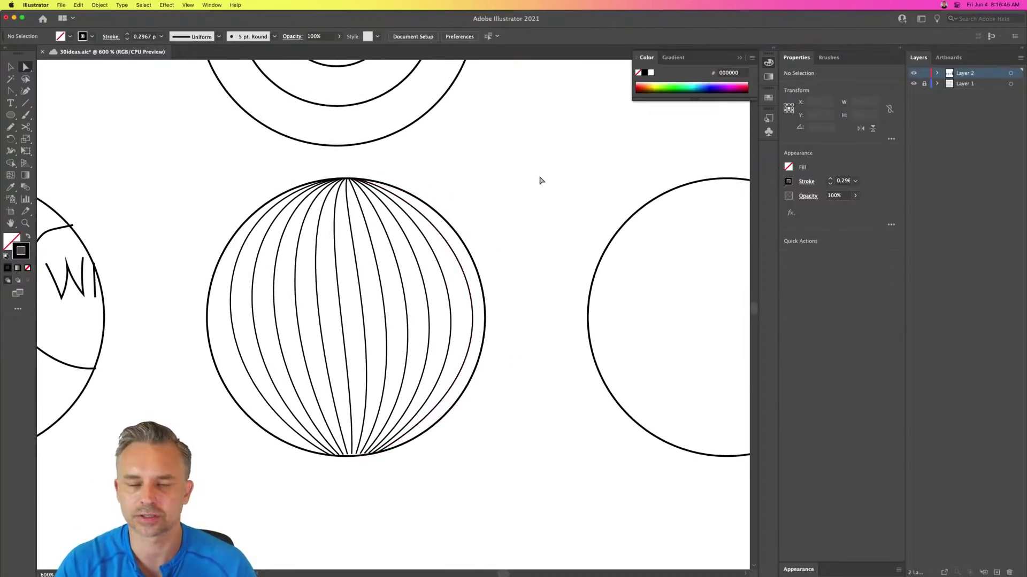
{"action": "scroll", "coordinate": [245, 222], "scroll_direction": "right", "scroll_amount": 5}
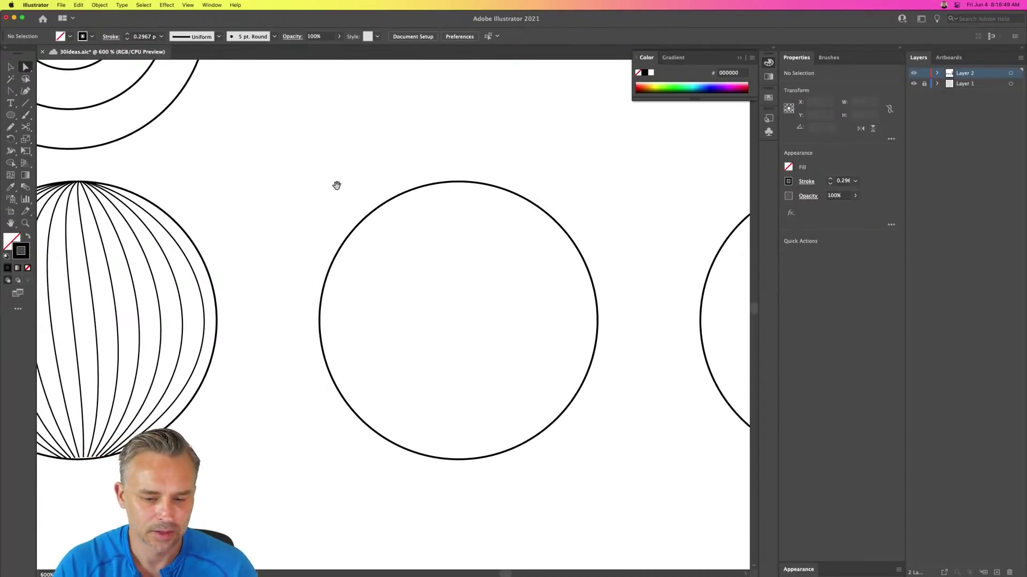
{"action": "left_click_drag", "start_coordinate": [336, 185], "coordinate": [321, 146]}
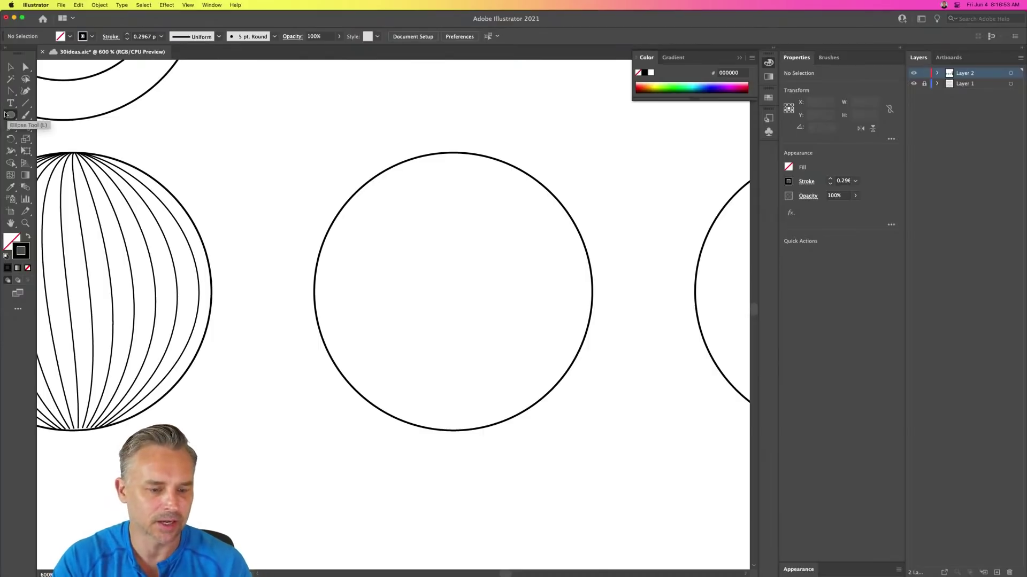
{"action": "left_click", "coordinate": [10, 127]}
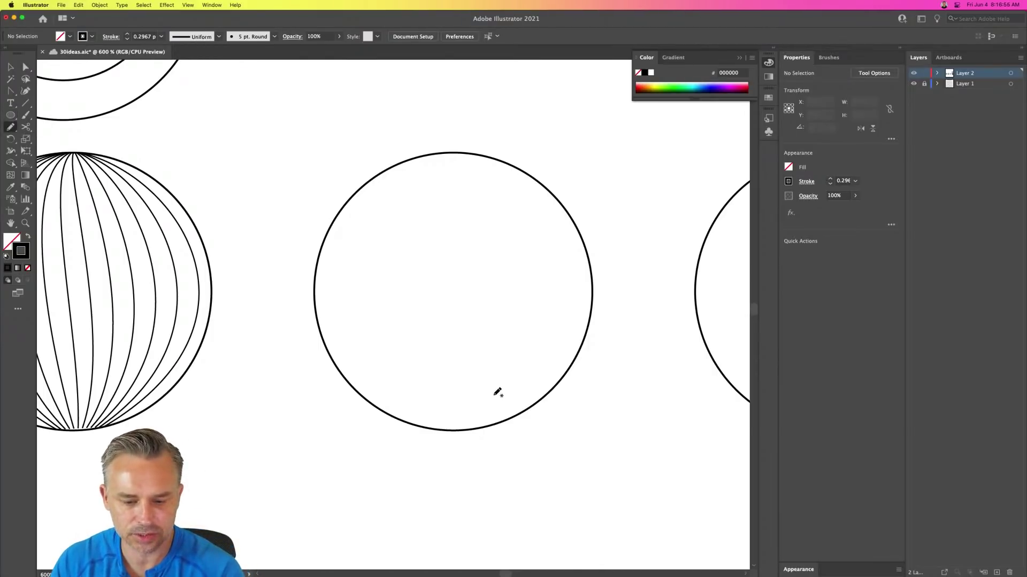
{"action": "mouse_move", "coordinate": [495, 395]}
{"action": "left_mouse_down"}
{"action": "mouse_move", "coordinate": [370, 259]}
{"action": "mouse_move", "coordinate": [443, 178]}
{"action": "mouse_move", "coordinate": [555, 263]}
{"action": "mouse_move", "coordinate": [492, 394]}
{"action": "mouse_move", "coordinate": [563, 522]}
{"action": "left_mouse_up"}
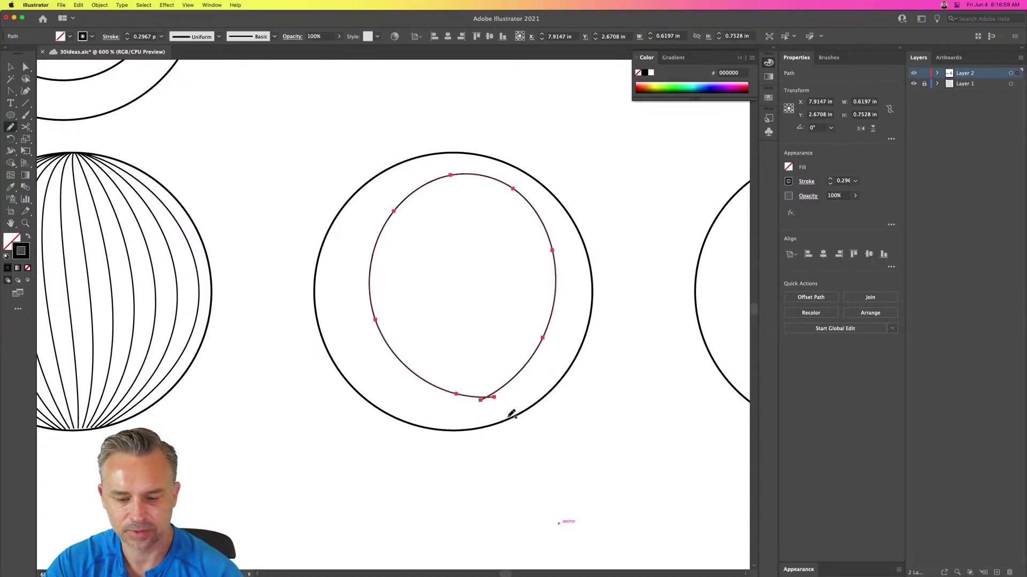
- Sketch a short neck about 0.15 × 0.17 in below the fifth circle and a slanted handle about 0.66 × 0.69 in beneath it
{"action": "mouse_move", "coordinate": [510, 416]}
{"action": "left_mouse_down"}
{"action": "mouse_move", "coordinate": [532, 454]}
{"action": "mouse_move", "coordinate": [548, 449]}
{"action": "mouse_move", "coordinate": [532, 418]}
{"action": "left_mouse_up"}
{"action": "key", "text": "super+minus"}
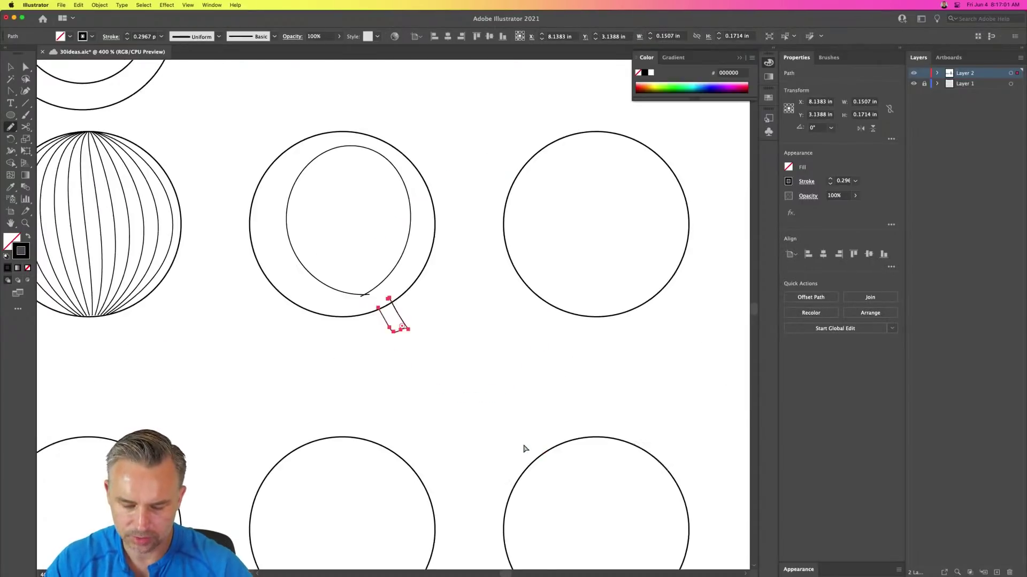
{"action": "key", "text": "super+minus"}
{"action": "mouse_move", "coordinate": [414, 319]}
{"action": "left_mouse_down"}
{"action": "mouse_move", "coordinate": [468, 414]}
{"action": "mouse_move", "coordinate": [432, 422]}
{"action": "mouse_move", "coordinate": [380, 331]}
{"action": "left_mouse_up"}
{"action": "scroll", "coordinate": [440, 307], "scroll_direction": "up", "scroll_amount": 3}
{"action": "scroll", "coordinate": [439, 307], "scroll_direction": "right", "scroll_amount": 2}
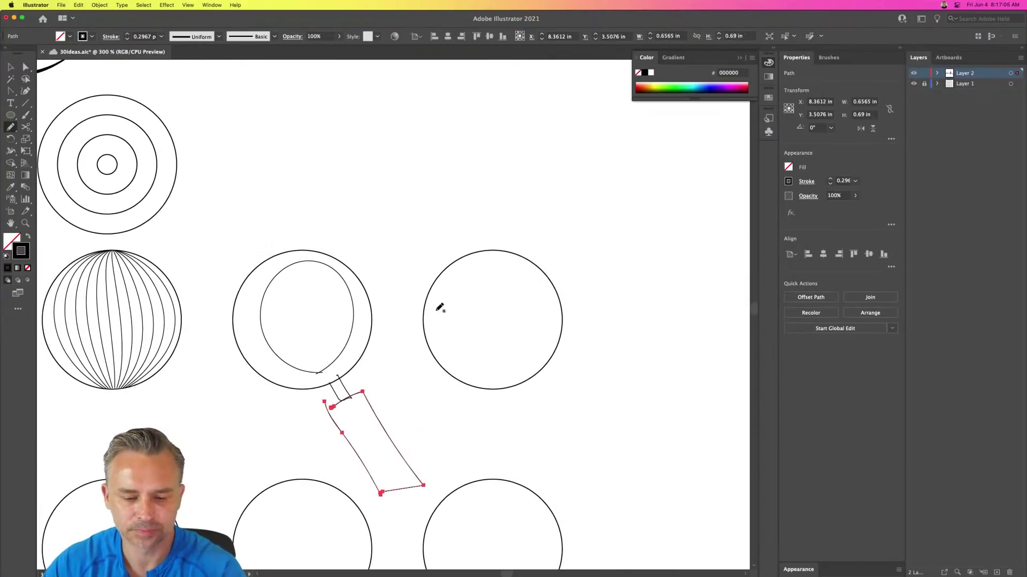
- Sketch two neck lines about 0.21 in tall below the sixth circle, a curved collar between them, and a right shoulder about 0.51 × 0.16 in
{"action": "key", "text": "super+equal"}
{"action": "key", "text": "super+equal"}
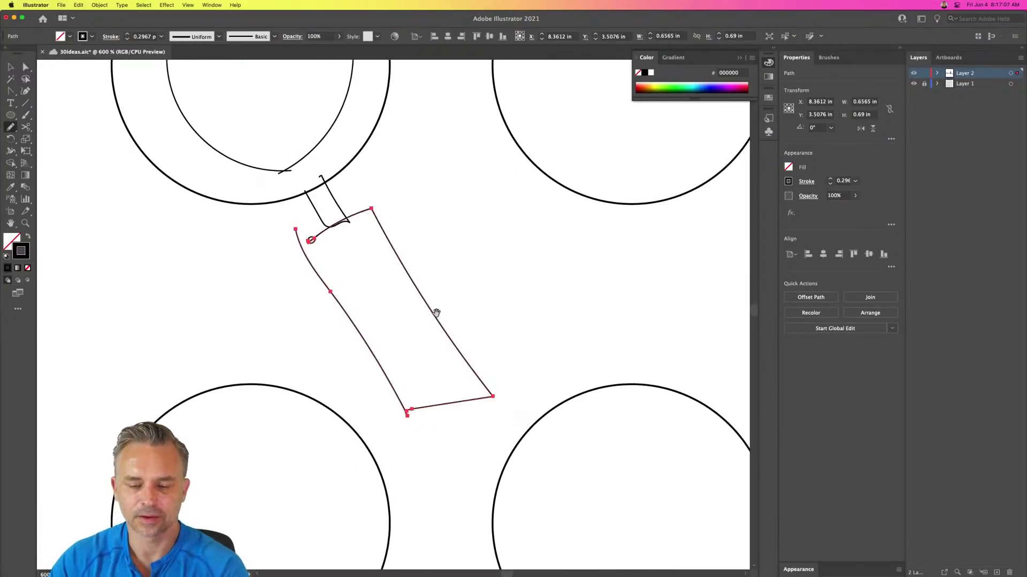
{"action": "scroll", "coordinate": [437, 313], "scroll_direction": "up", "scroll_amount": 7}
{"action": "scroll", "coordinate": [437, 312], "scroll_direction": "right", "scroll_amount": 5}
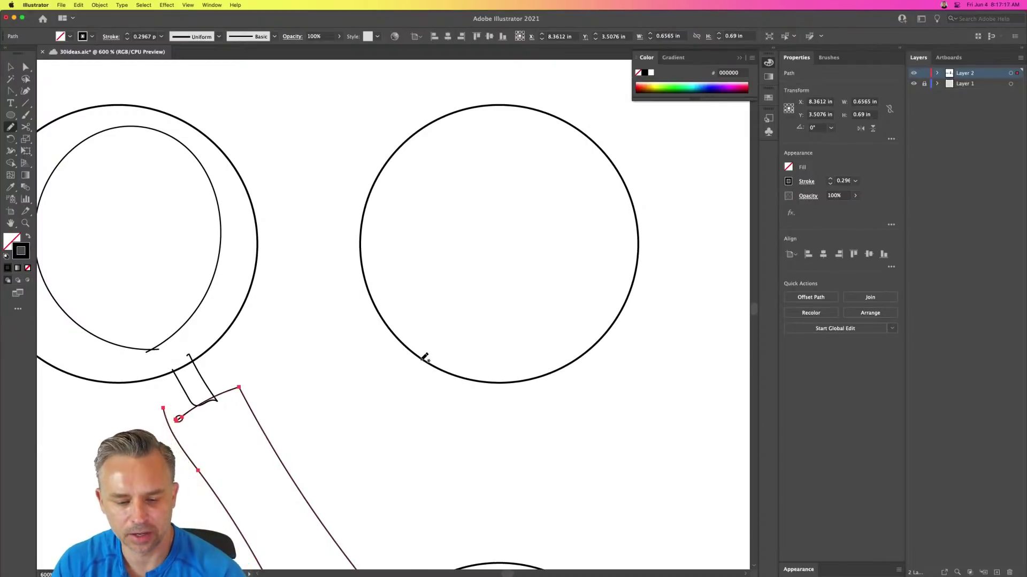
{"action": "left_click_drag", "start_coordinate": [418, 356], "coordinate": [418, 418]}
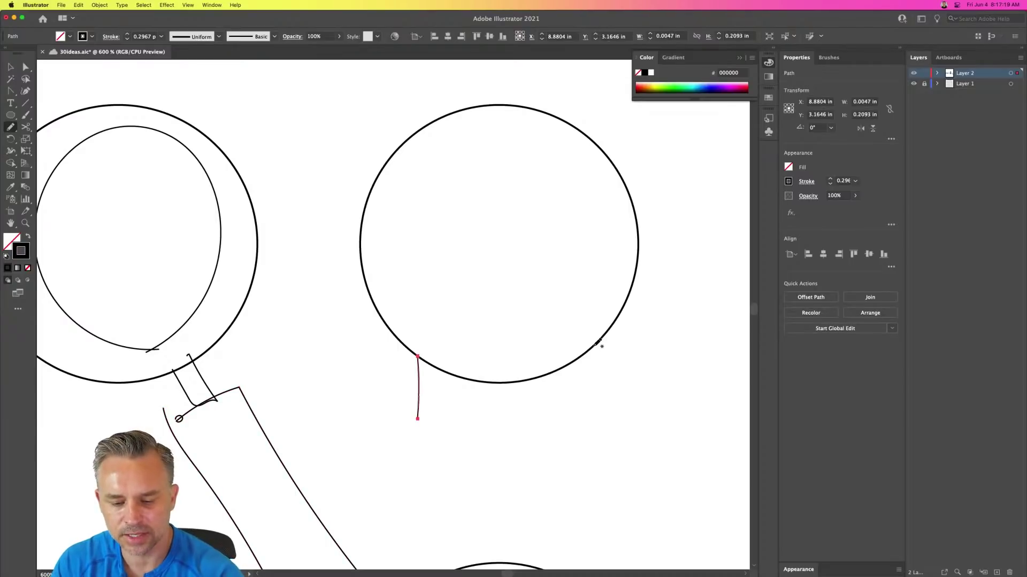
{"action": "left_click_drag", "start_coordinate": [592, 346], "coordinate": [589, 419]}
{"action": "mouse_move", "coordinate": [410, 419]}
{"action": "left_mouse_down"}
{"action": "mouse_move", "coordinate": [443, 433]}
{"action": "mouse_move", "coordinate": [595, 415]}
{"action": "mouse_move", "coordinate": [746, 458]}
{"action": "left_mouse_up"}
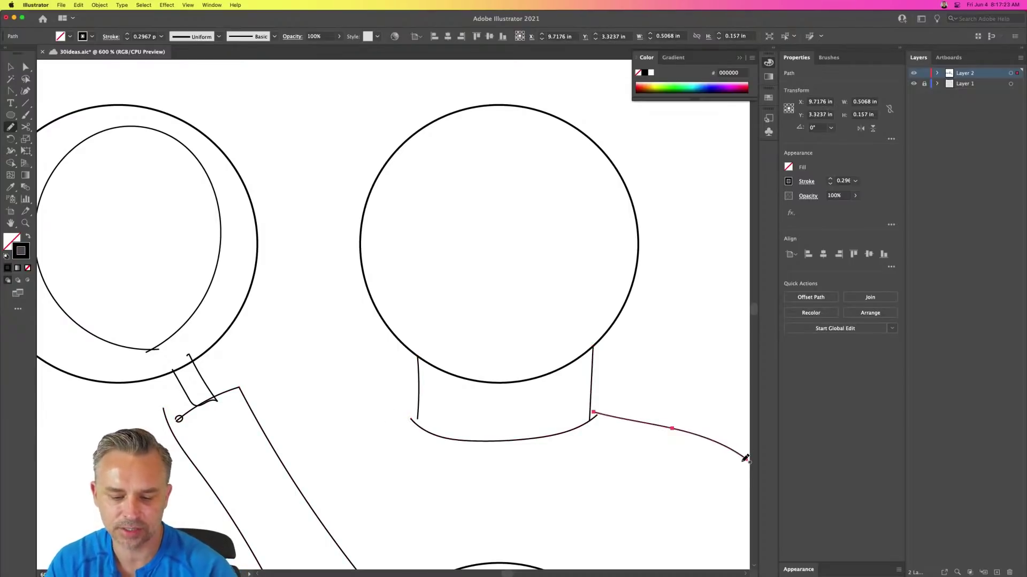
- Sketch the figure's left shoulder about 0.47 × 0.24 in, and a short arm line below the end of its right shoulder
{"action": "key", "text": "super+minus"}
{"action": "left_click_drag", "start_coordinate": [390, 314], "coordinate": [533, 304]}
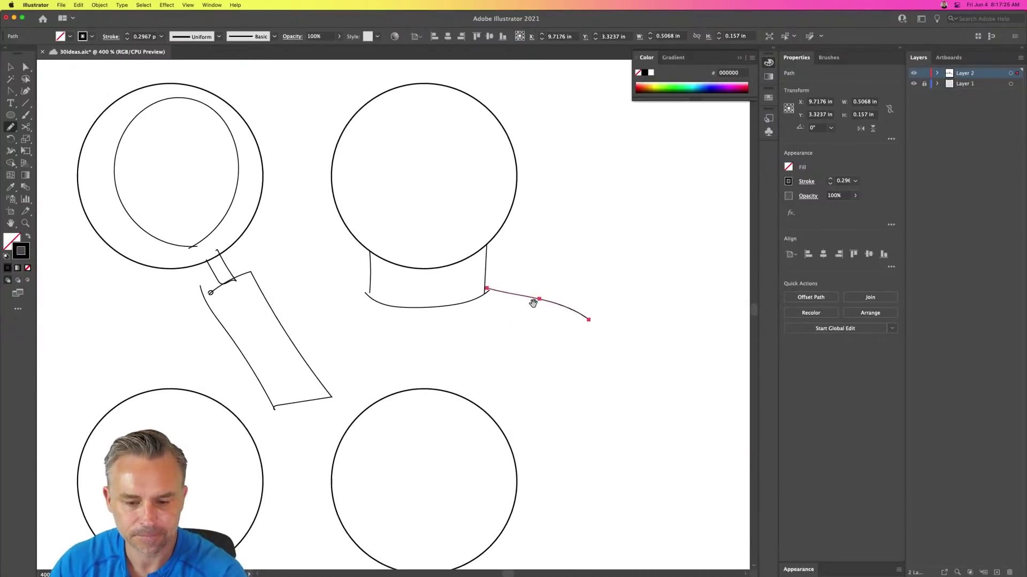
{"action": "mouse_move", "coordinate": [366, 289]}
{"action": "left_mouse_down"}
{"action": "mouse_move", "coordinate": [288, 304]}
{"action": "mouse_move", "coordinate": [274, 337]}
{"action": "left_mouse_up"}
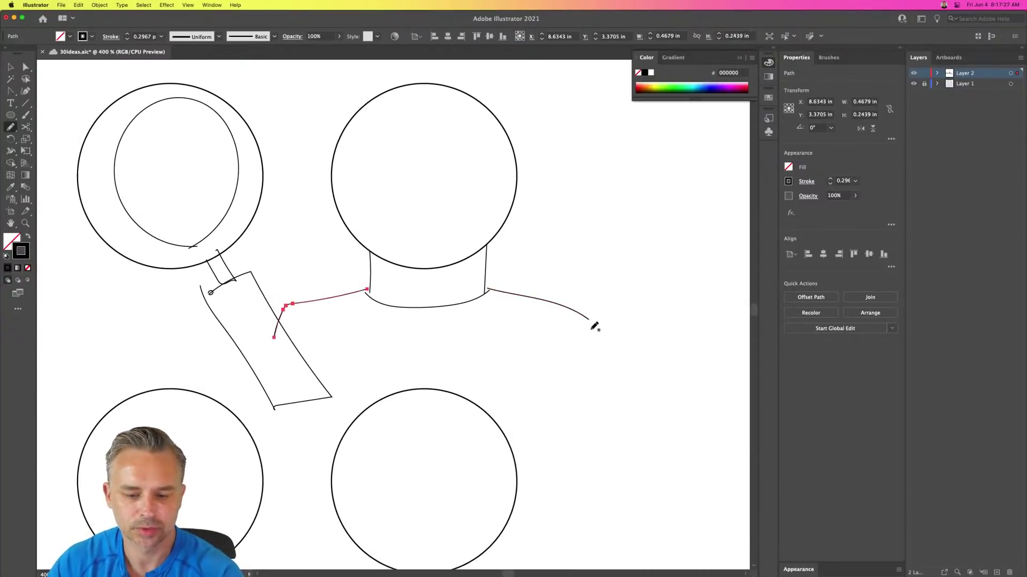
{"action": "left_click_drag", "start_coordinate": [589, 321], "coordinate": [590, 388]}
- Sketch an ear on each side of the sixth circle, about 0.10 × 0.31 in on the right and 0.13 × 0.30 in on the left
{"action": "mouse_move", "coordinate": [518, 162]}
{"action": "left_mouse_down"}
{"action": "mouse_move", "coordinate": [516, 213]}
{"action": "mouse_move", "coordinate": [501, 223]}
{"action": "left_mouse_up"}
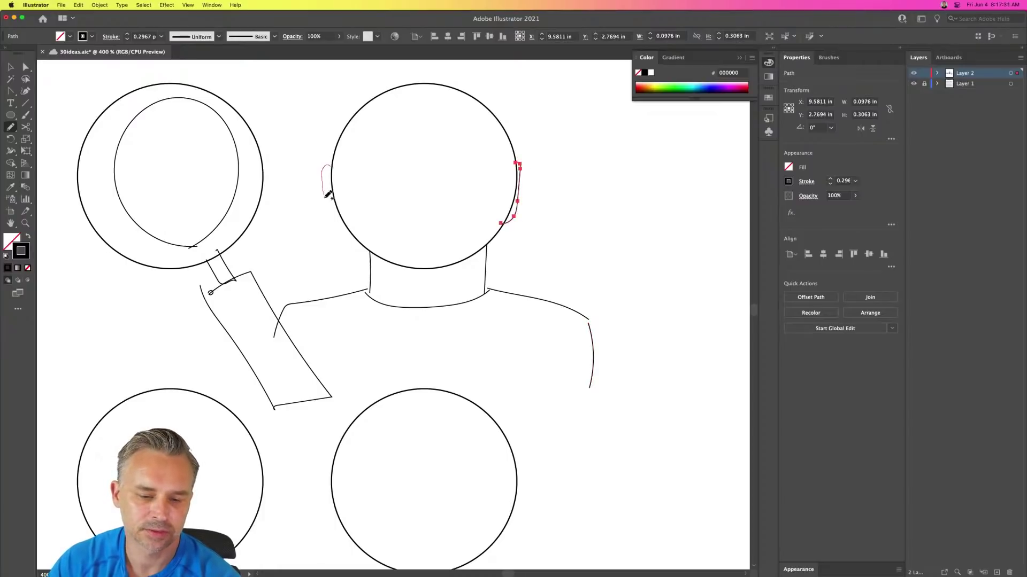
{"action": "left_click_drag", "start_coordinate": [344, 222], "coordinate": [346, 224]}
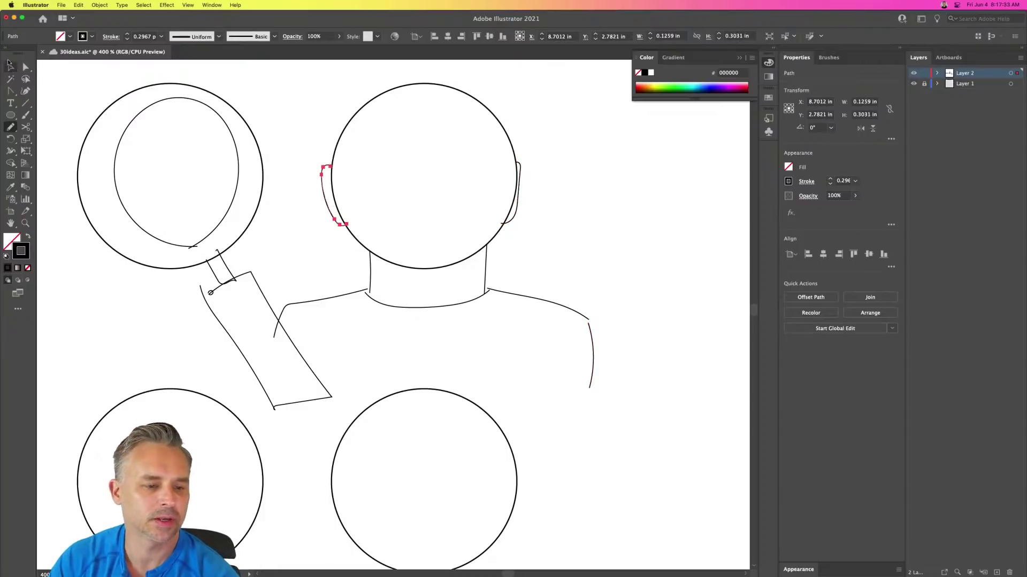
{"action": "left_click", "coordinate": [9, 63]}
{"action": "left_click", "coordinate": [288, 188]}
- Try to sketch a beak about 0.22 × 0.14 in inside the second row's first circle with the Pencil tool, and delete it
{"action": "left_click_drag", "start_coordinate": [209, 325], "coordinate": [550, 279]}
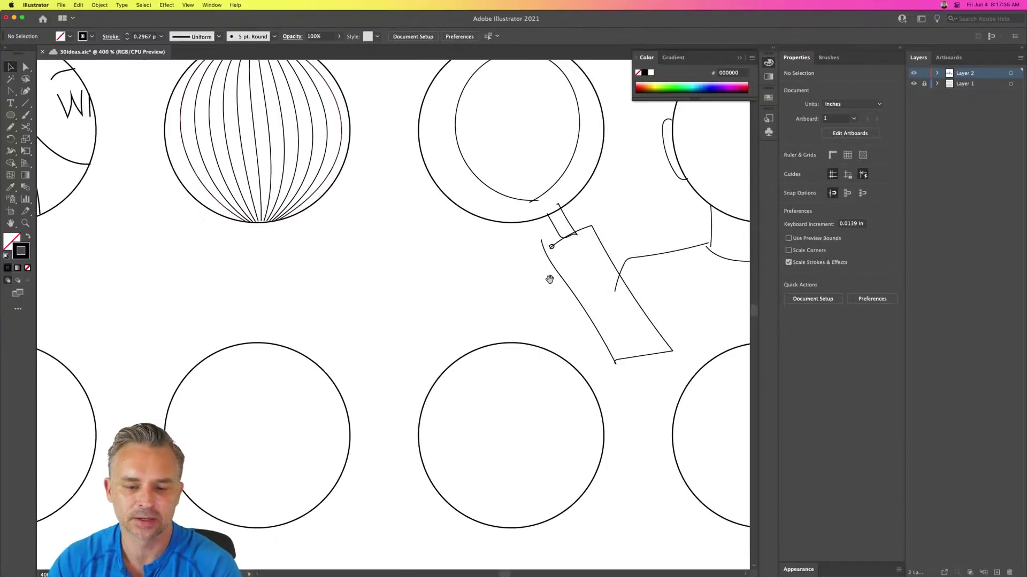
{"action": "left_click_drag", "start_coordinate": [256, 358], "coordinate": [683, 315]}
{"action": "mouse_move", "coordinate": [251, 319]}
{"action": "left_mouse_down"}
{"action": "mouse_move", "coordinate": [399, 268]}
{"action": "mouse_move", "coordinate": [562, 278]}
{"action": "mouse_move", "coordinate": [474, 245]}
{"action": "left_mouse_up"}
{"action": "left_click_drag", "start_coordinate": [366, 298], "coordinate": [321, 315]}
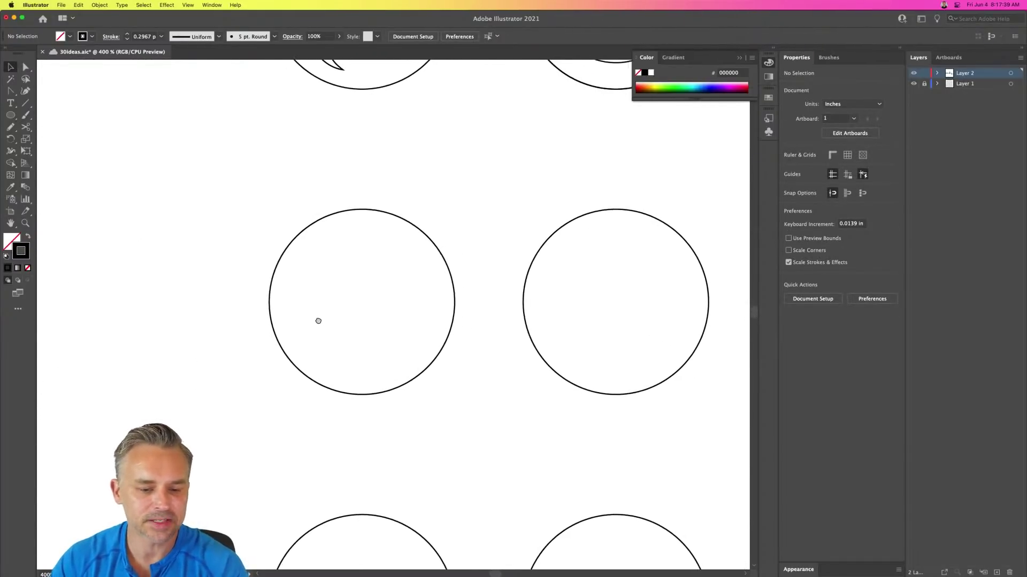
{"action": "key", "text": "n"}
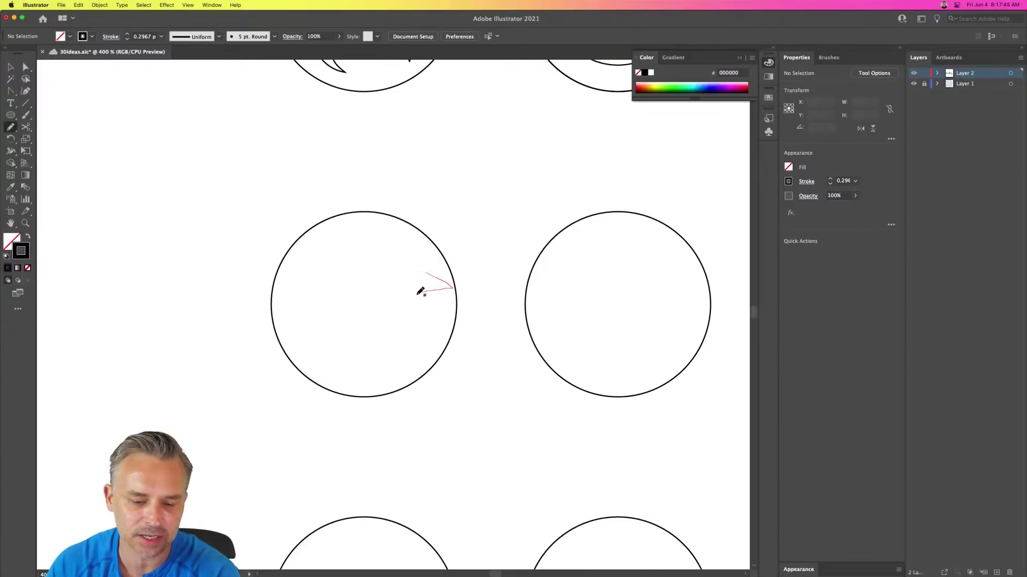
{"action": "left_click_drag", "start_coordinate": [418, 293], "coordinate": [414, 284]}
{"action": "key", "text": "super+z"}
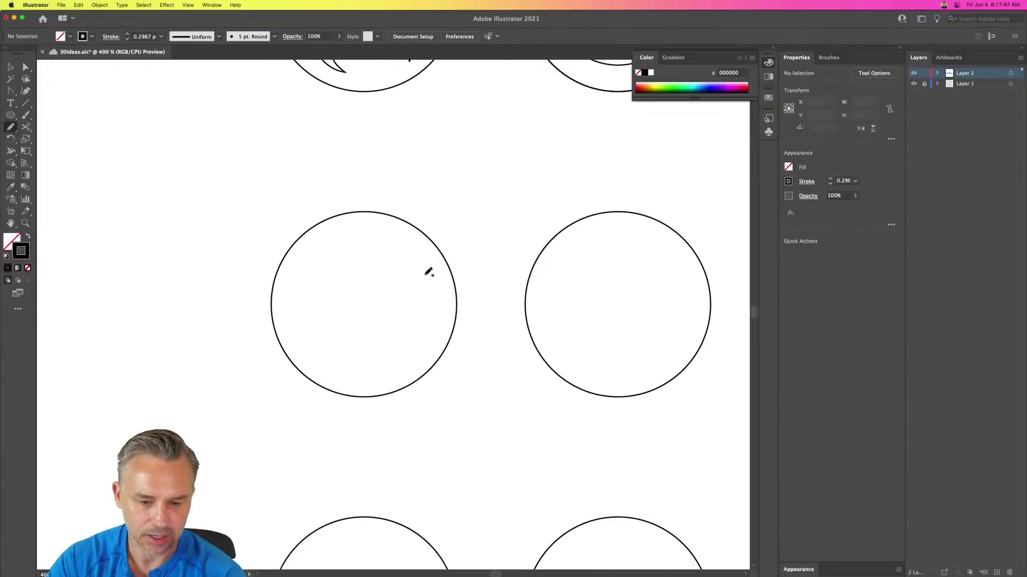
{"action": "left_click_drag", "start_coordinate": [428, 298], "coordinate": [411, 302]}
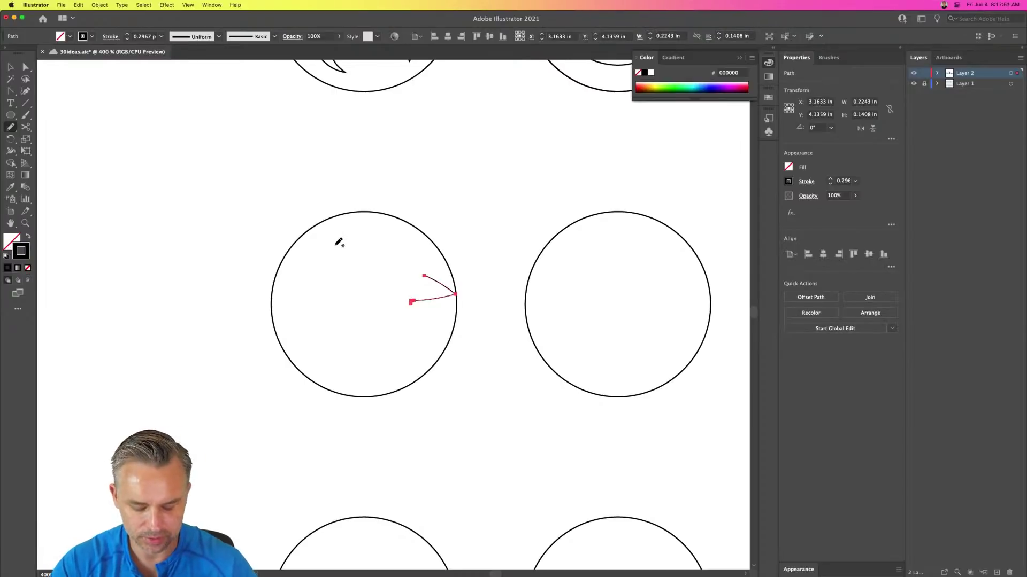
{"action": "left_click", "coordinate": [14, 114]}
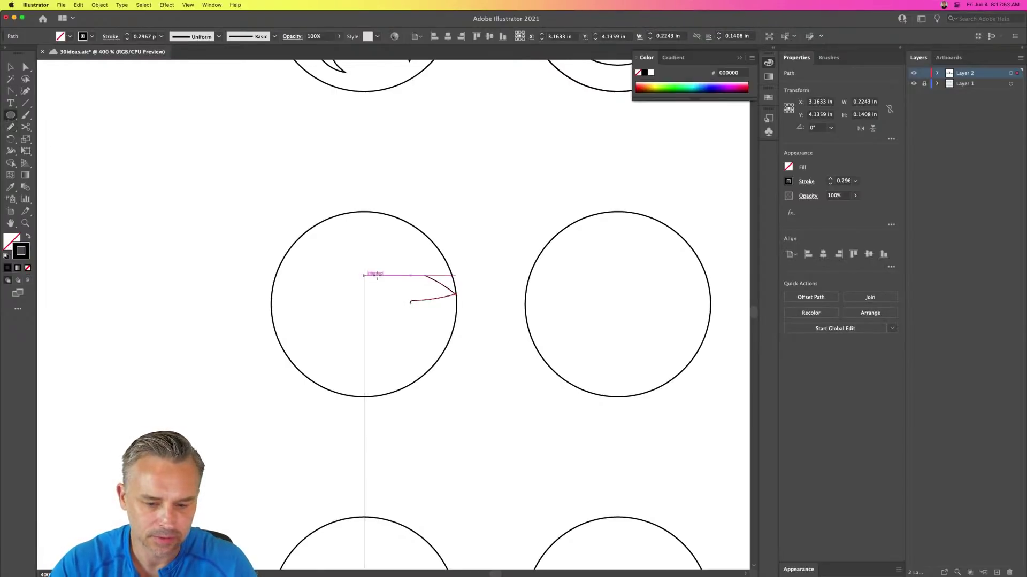
{"action": "left_click", "coordinate": [8, 66]}
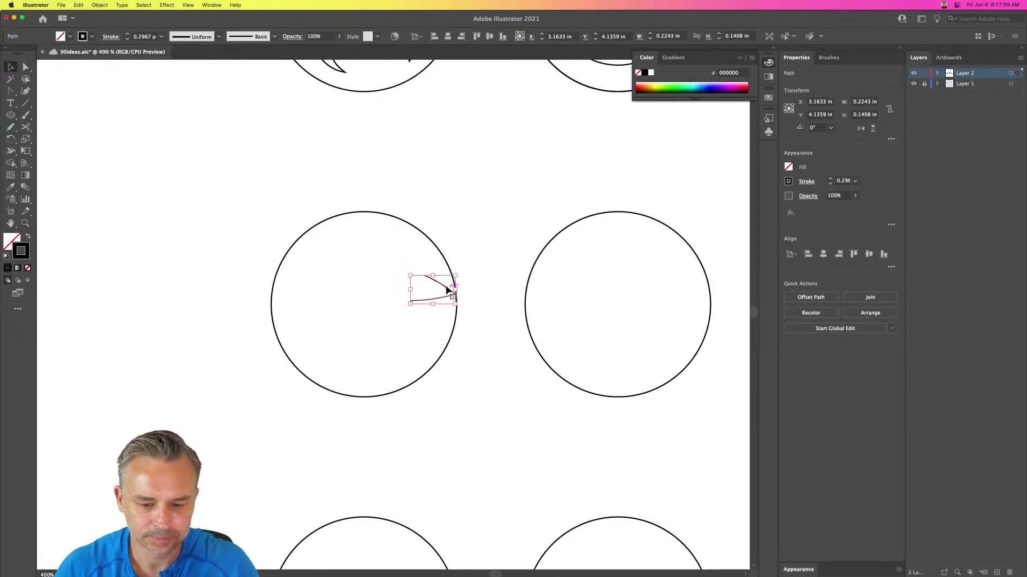
{"action": "key", "text": "Delete"}
- Try a straight Line Segment as the beak's upper edge inside the second row's first circle, and delete it
{"action": "left_click", "coordinate": [27, 103]}
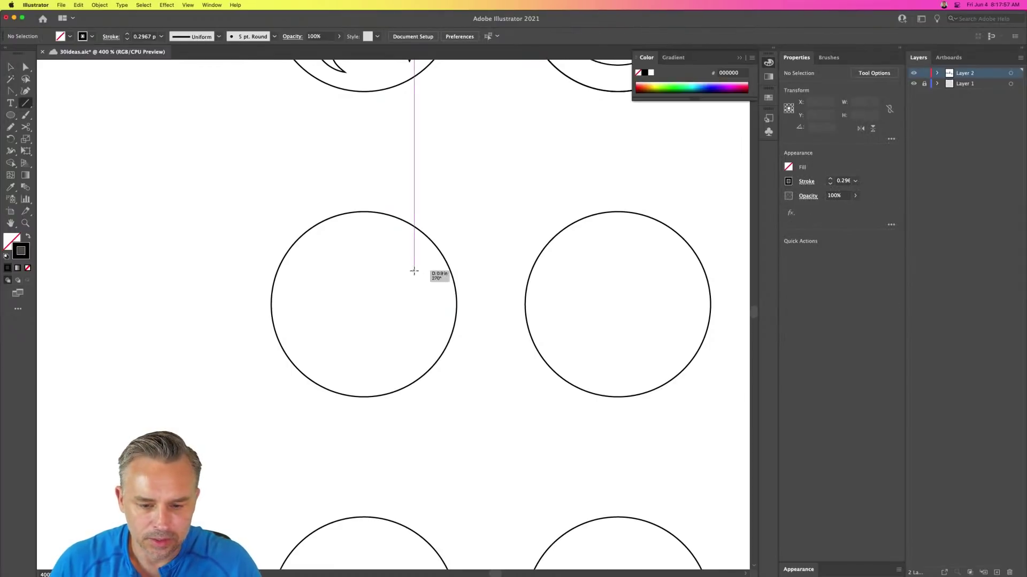
{"action": "mouse_move", "coordinate": [413, 270]}
{"action": "left_mouse_down"}
{"action": "mouse_move", "coordinate": [461, 288]}
{"action": "mouse_move", "coordinate": [434, 294]}
{"action": "mouse_move", "coordinate": [471, 288]}
{"action": "mouse_move", "coordinate": [452, 286]}
{"action": "left_mouse_up"}
{"action": "key", "text": "Delete"}
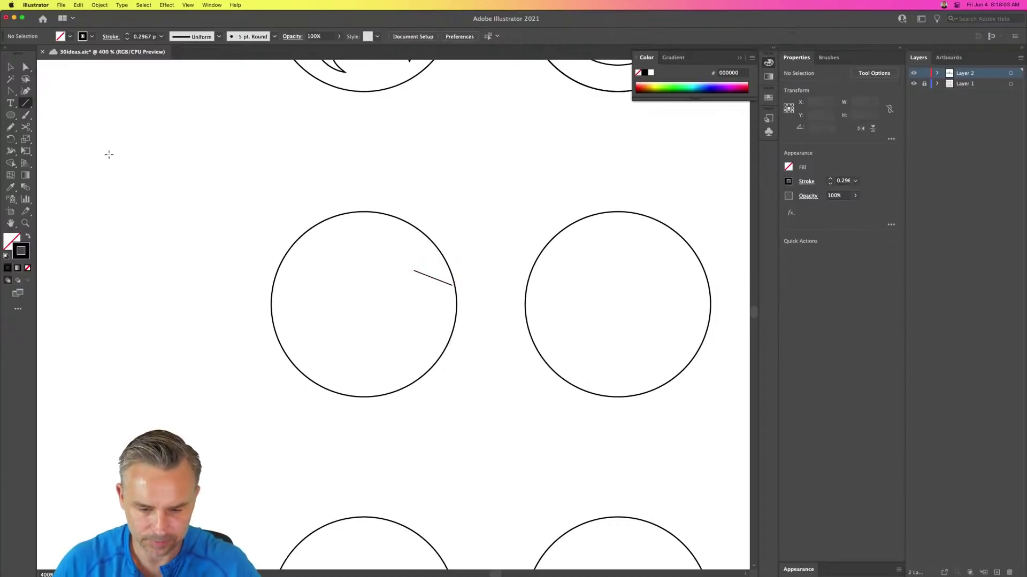
{"action": "left_click", "coordinate": [10, 67]}
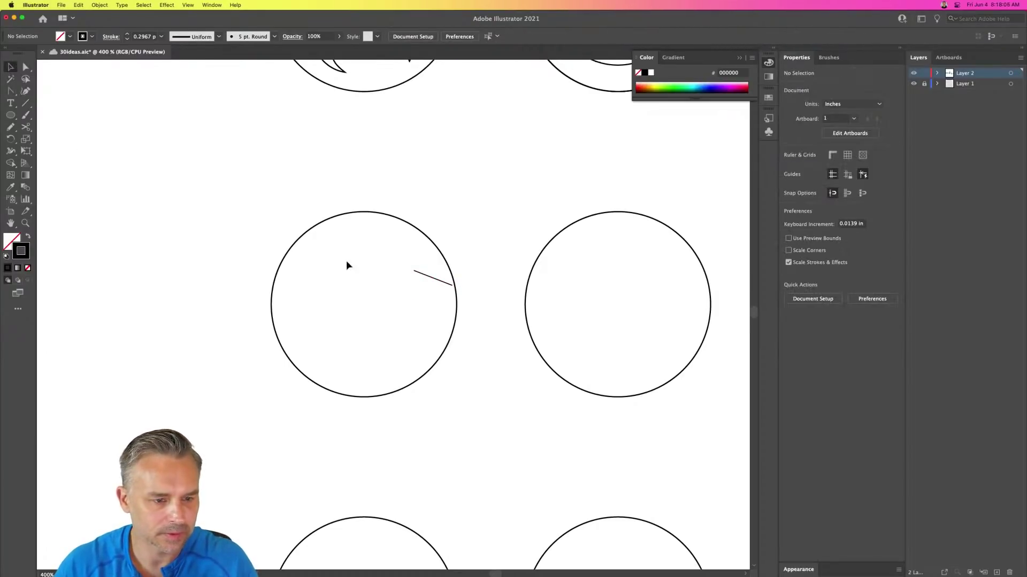
{"action": "left_click", "coordinate": [420, 276]}
{"action": "key", "text": "Delete"}
- Draw an open pointed beak about 0.31 × 0.14 in with the Pen tool, its tip extending past the circle's right edge
{"action": "key", "text": "p"}
{"action": "left_click", "coordinate": [413, 268]}
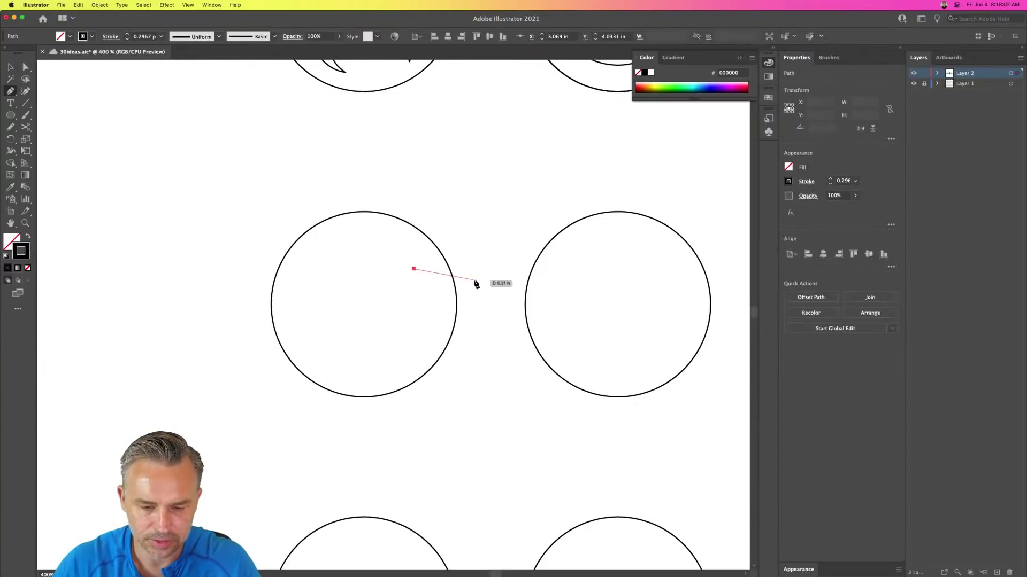
{"action": "left_click", "coordinate": [476, 283]}
{"action": "left_click", "coordinate": [413, 297]}
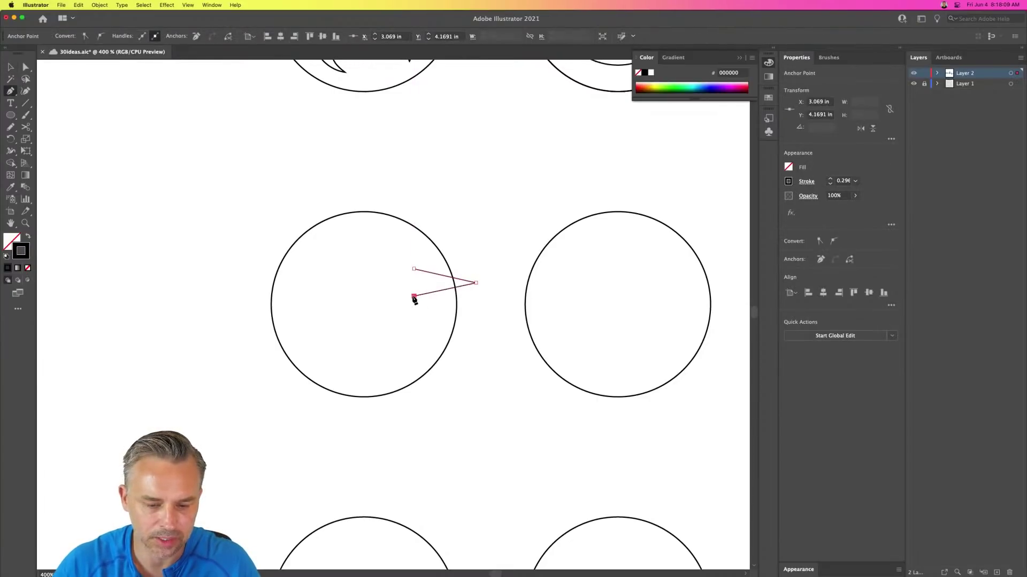
- Draw a solid black eye about 0.07 in across near the beak, shift it slightly right, and place a second eye up and to its right
{"action": "key", "text": "l"}
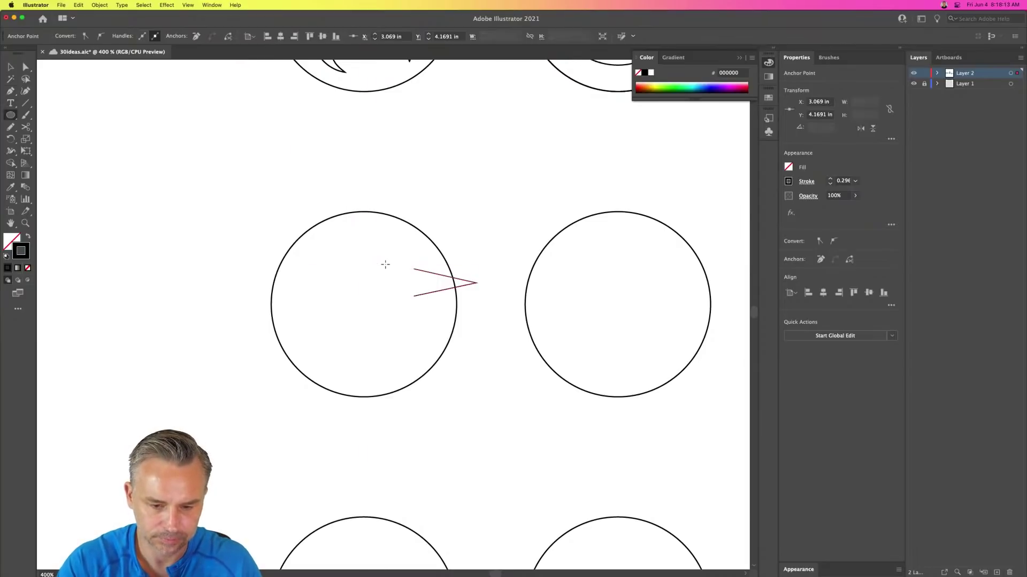
{"action": "left_click_drag", "start_coordinate": [383, 263], "coordinate": [390, 271]}
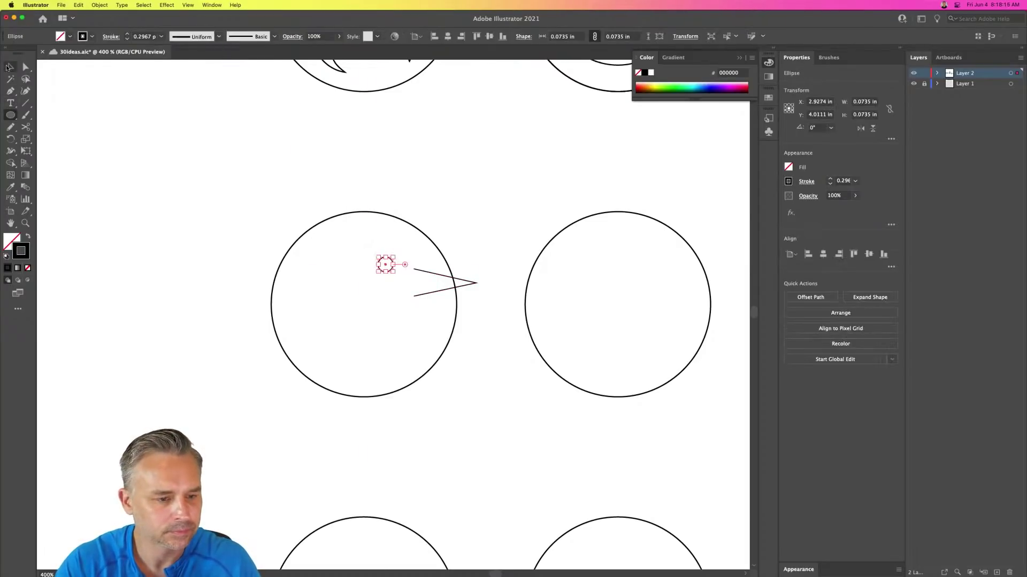
{"action": "left_click", "coordinate": [11, 66]}
{"action": "left_click", "coordinate": [27, 238]}
{"action": "left_click", "coordinate": [377, 275]}
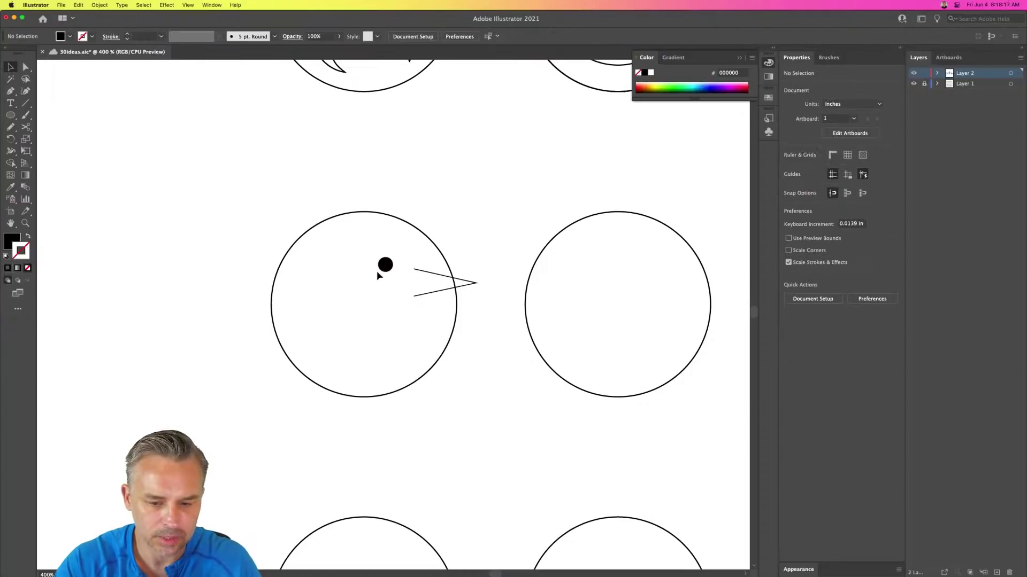
{"action": "mouse_move", "coordinate": [386, 267]}
{"action": "left_mouse_down"}
{"action": "mouse_move", "coordinate": [419, 267]}
{"action": "mouse_move", "coordinate": [413, 257]}
{"action": "mouse_move", "coordinate": [392, 265]}
{"action": "left_mouse_up"}
- Fill the beak with white so it covers the circle's outline behind it
{"action": "left_click", "coordinate": [432, 275]}
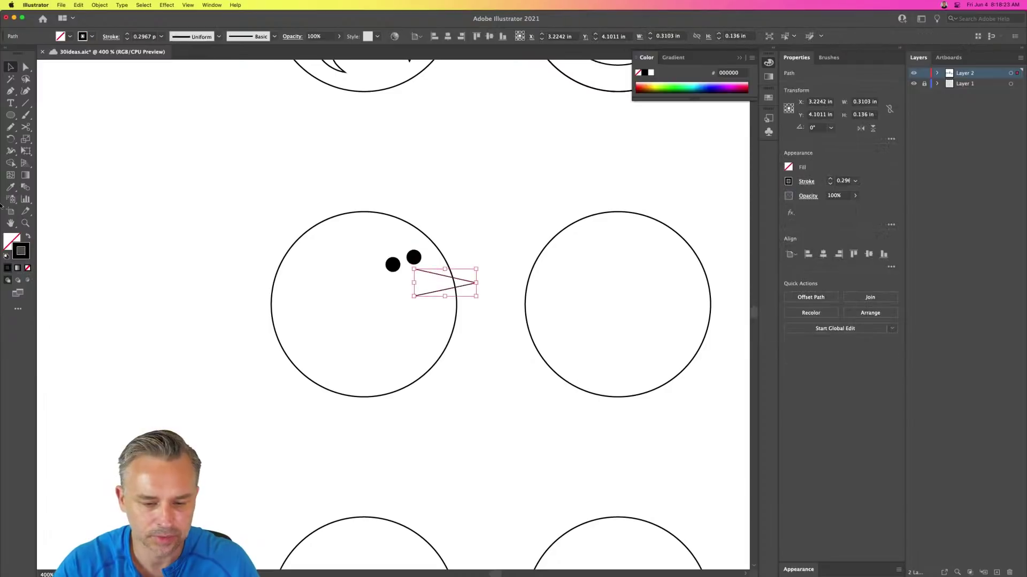
{"action": "left_click", "coordinate": [12, 239]}
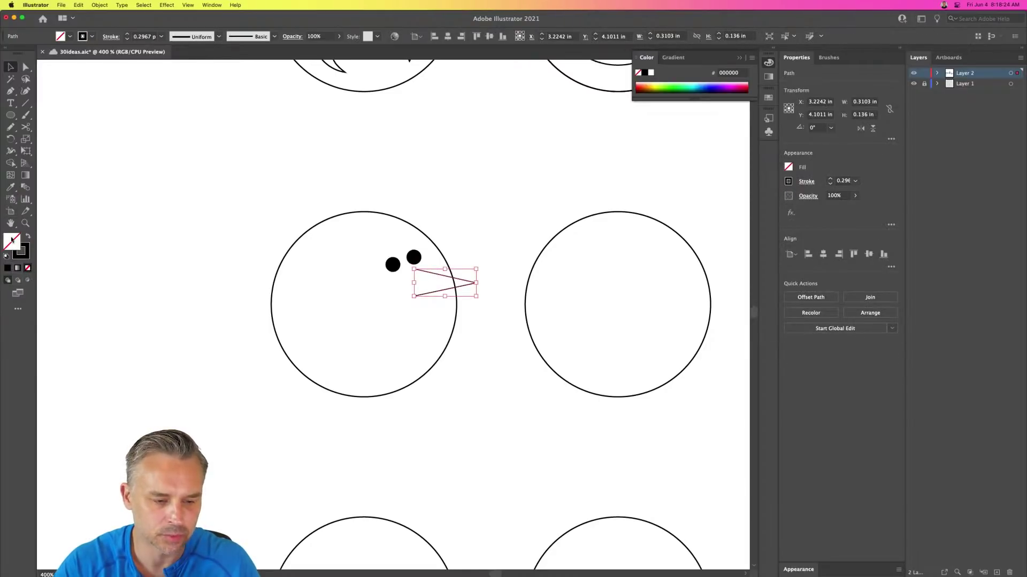
{"action": "left_click", "coordinate": [651, 73]}
{"action": "left_click", "coordinate": [173, 264]}
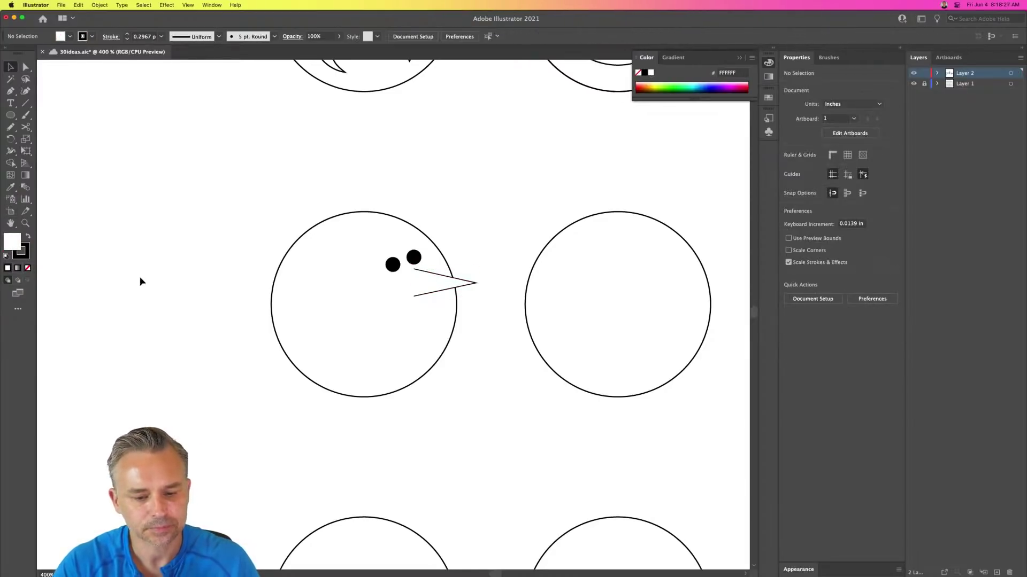
- Unlock Layer 1, isolate the second row's circle group to select its first circle, and exit isolation
{"action": "left_click", "coordinate": [425, 274]}
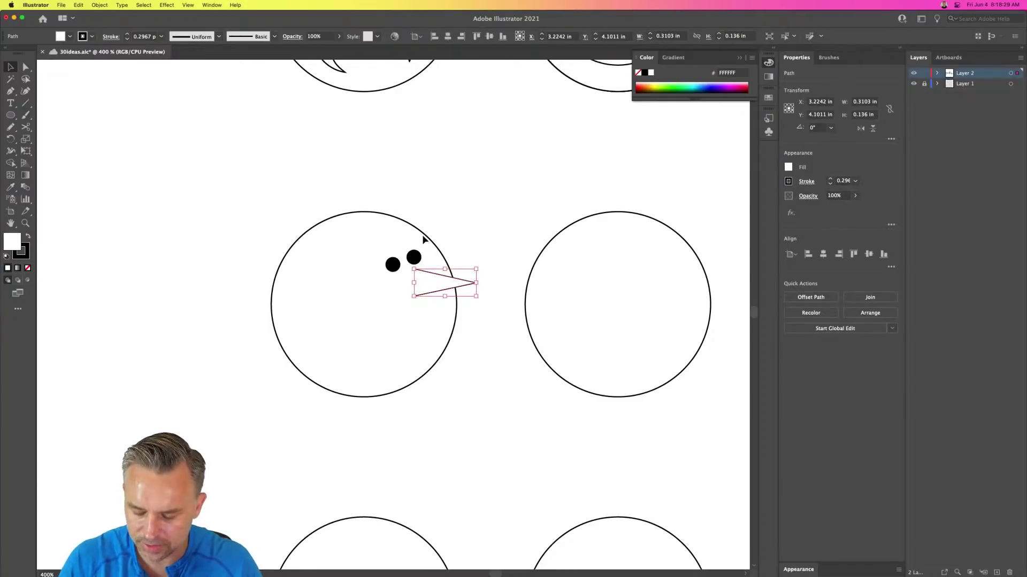
{"action": "key", "text": "super+shift+a"}
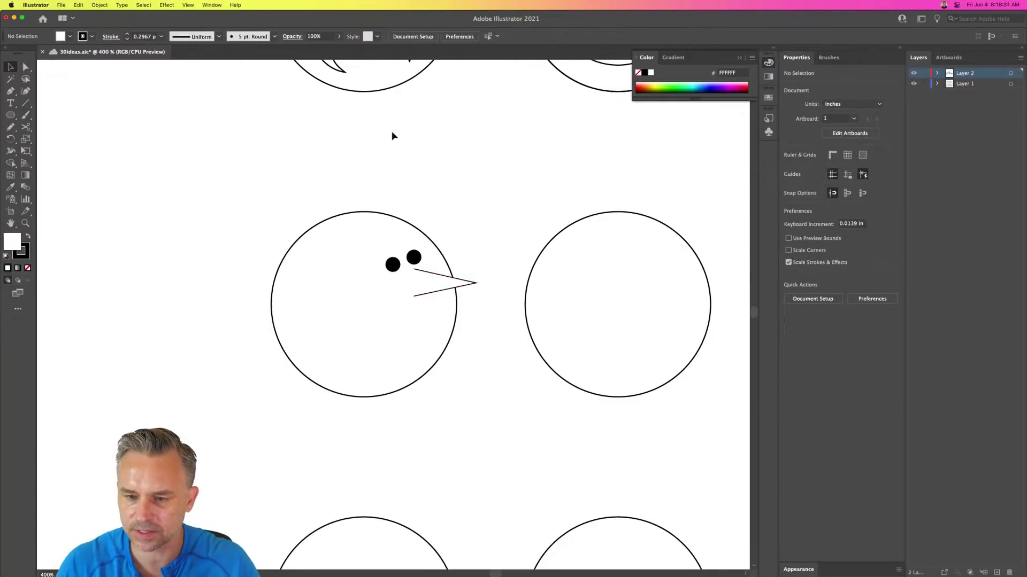
{"action": "left_click", "coordinate": [379, 212]}
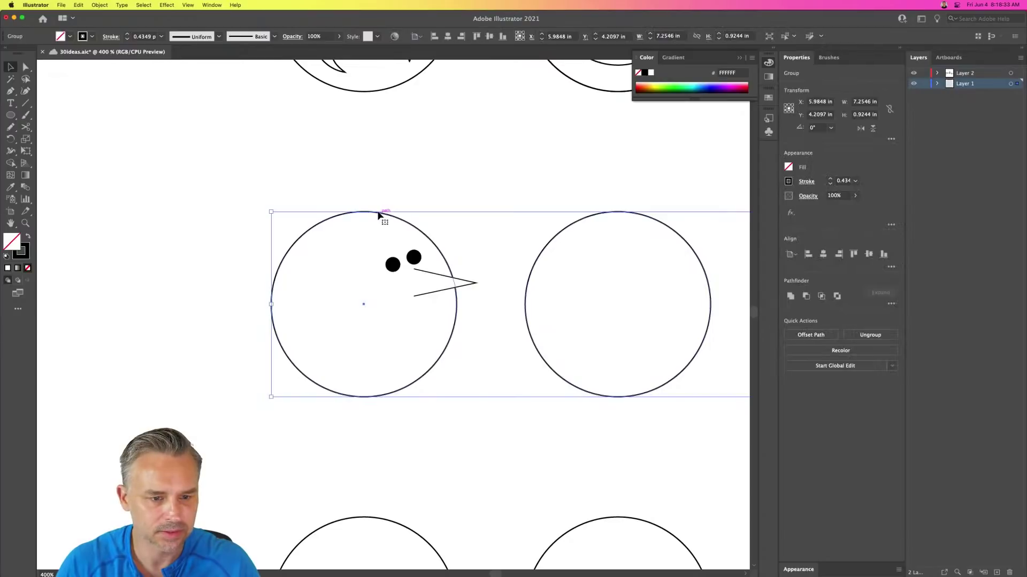
{"action": "double_click", "coordinate": [378, 213]}
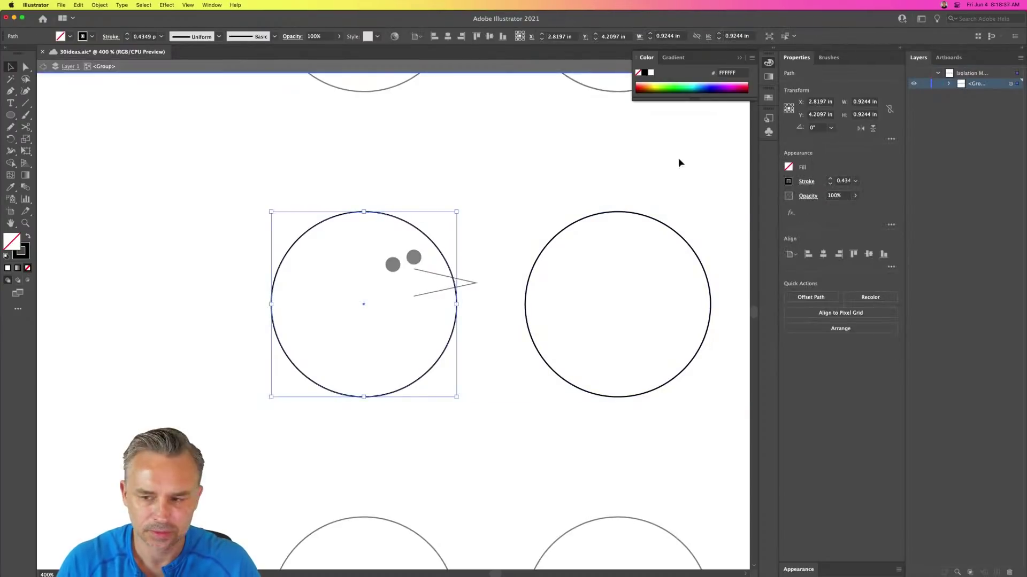
{"action": "key", "text": "super+minus"}
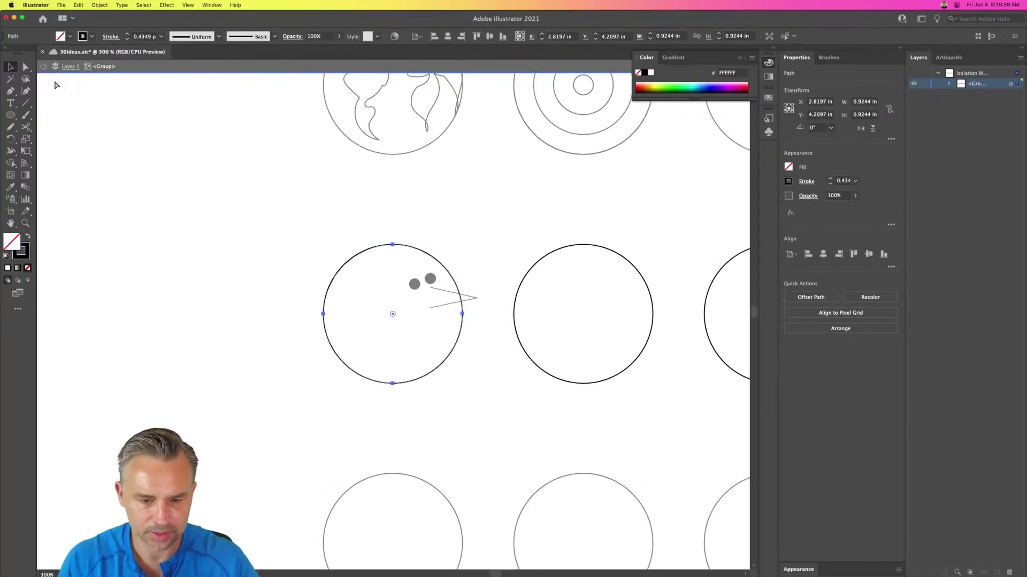
{"action": "key", "text": "super+0"}
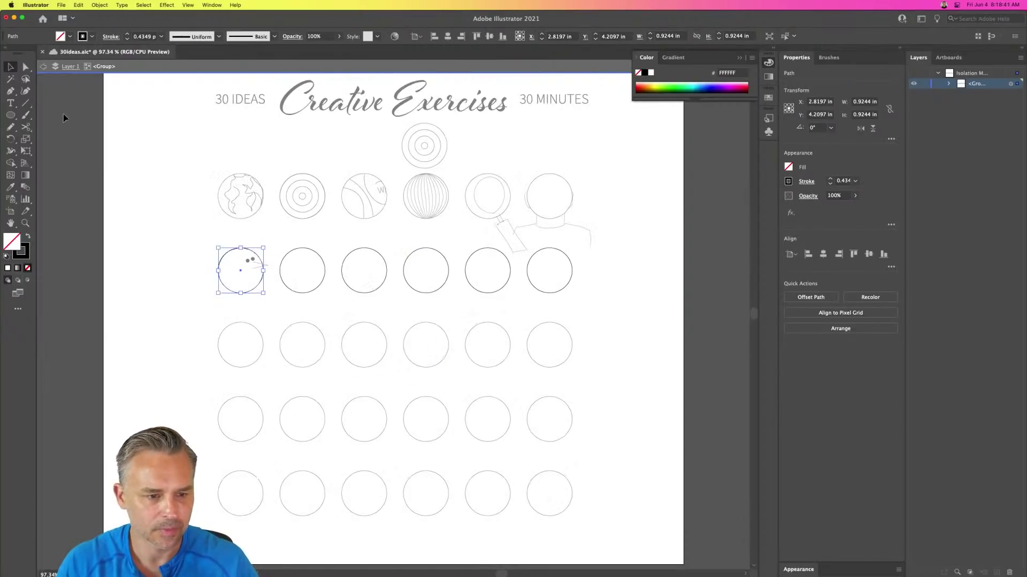
{"action": "double_click", "coordinate": [69, 119]}
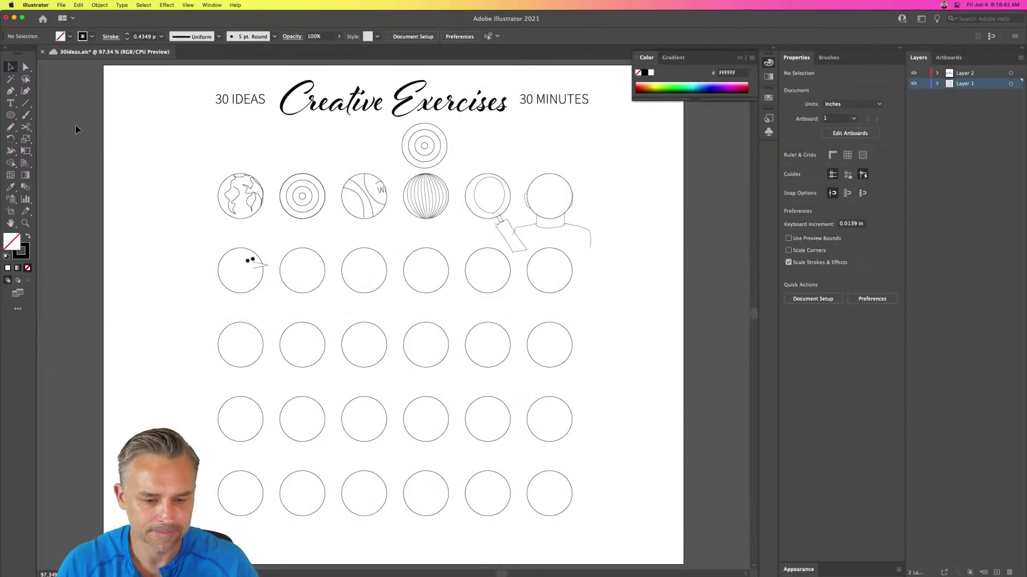
- Select every object that has the same fill color as the second row's circles and set their stroke to 1 pt
{"action": "left_click", "coordinate": [264, 274]}
{"action": "left_click", "coordinate": [140, 5]}
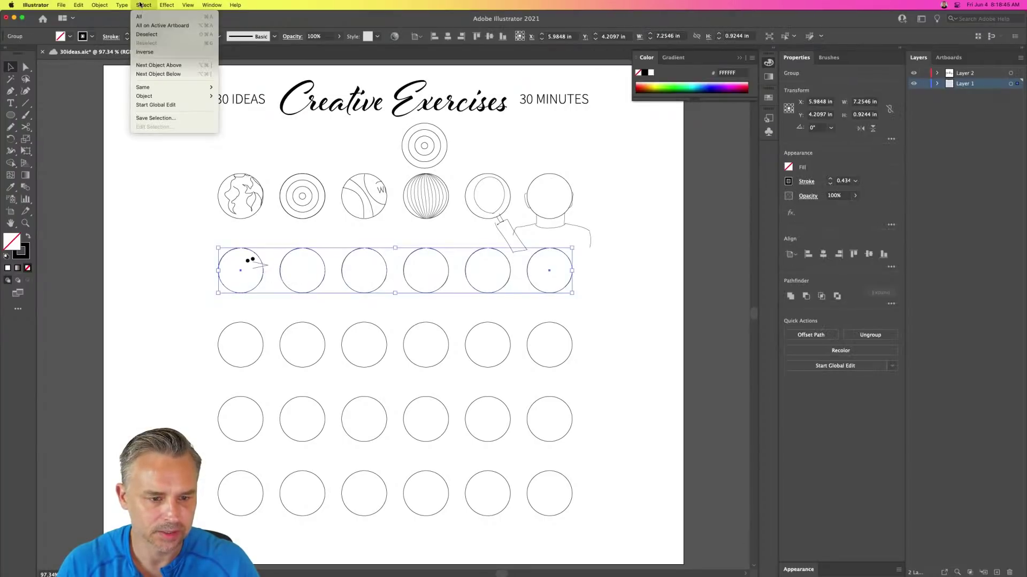
{"action": "mouse_move", "coordinate": [144, 87]}
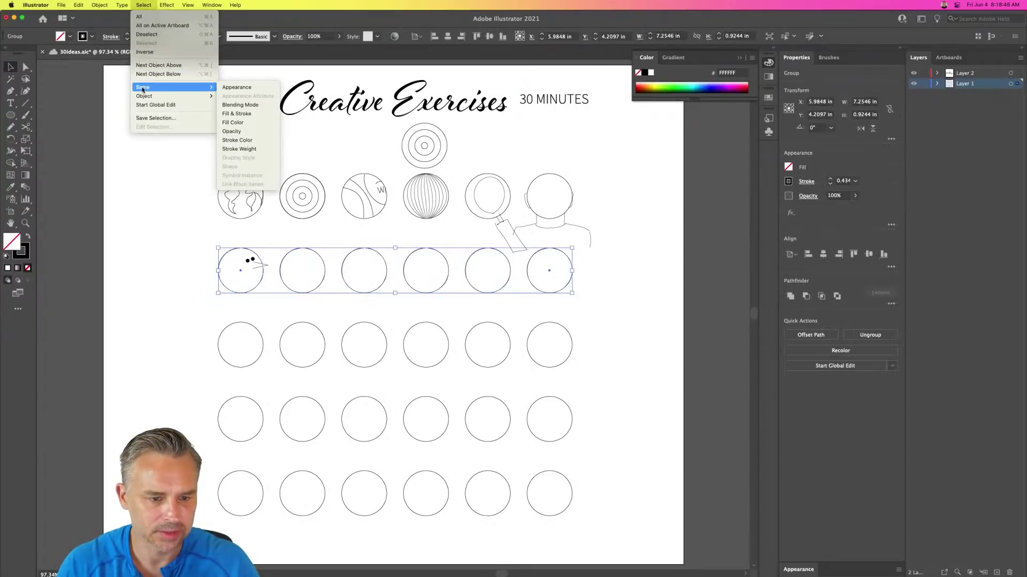
{"action": "left_click", "coordinate": [245, 122]}
{"action": "left_click", "coordinate": [19, 258]}
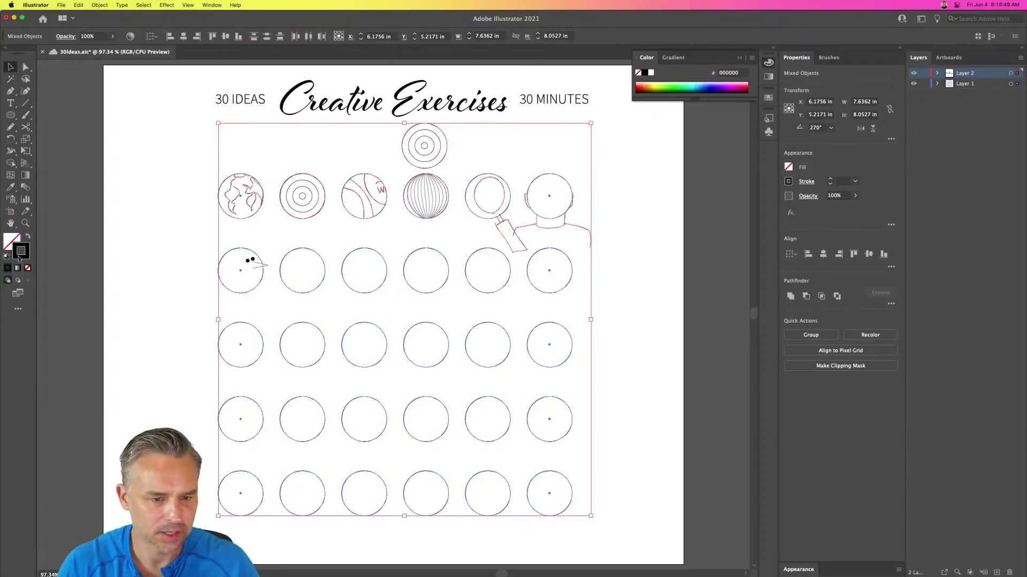
{"action": "left_click", "coordinate": [839, 182]}
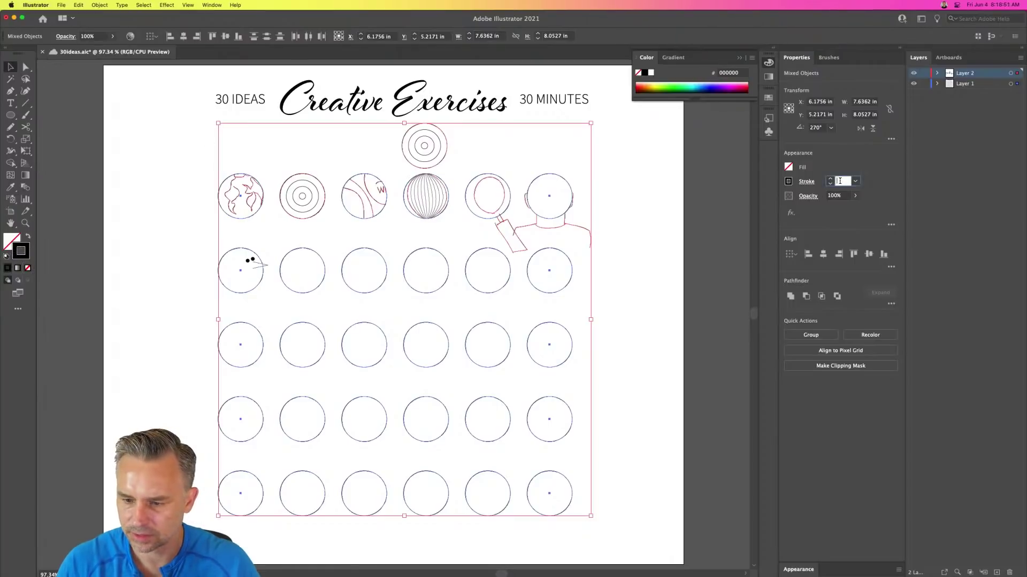
{"action": "type", "text": "1"}
{"action": "key", "text": "Return"}
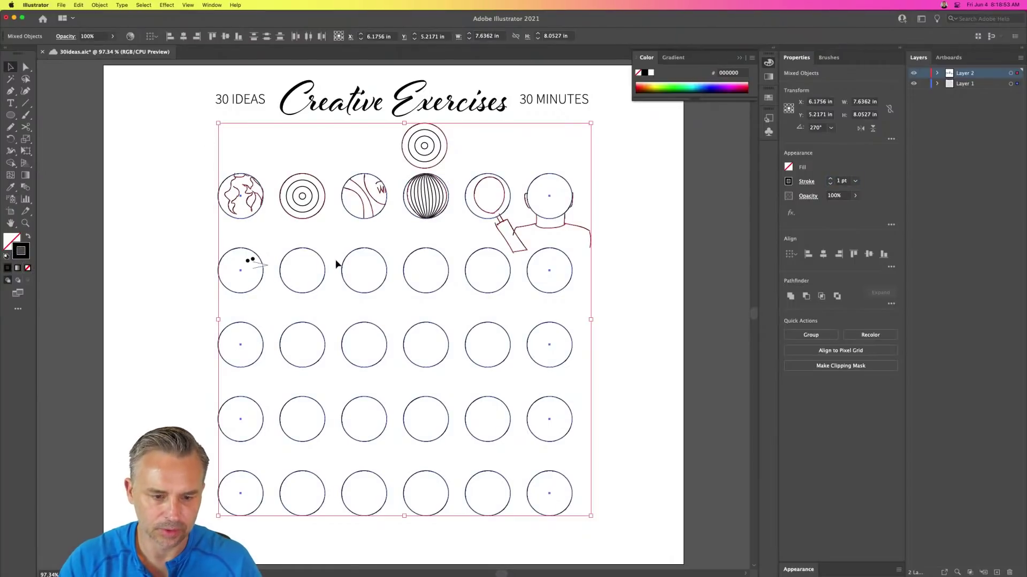
{"action": "left_click", "coordinate": [178, 268]}
- Set the bird's beak stroke weight to 1 pt
{"action": "key", "text": "z"}
{"action": "left_click_drag", "start_coordinate": [199, 229], "coordinate": [287, 315]}
{"action": "left_click", "coordinate": [9, 68]}
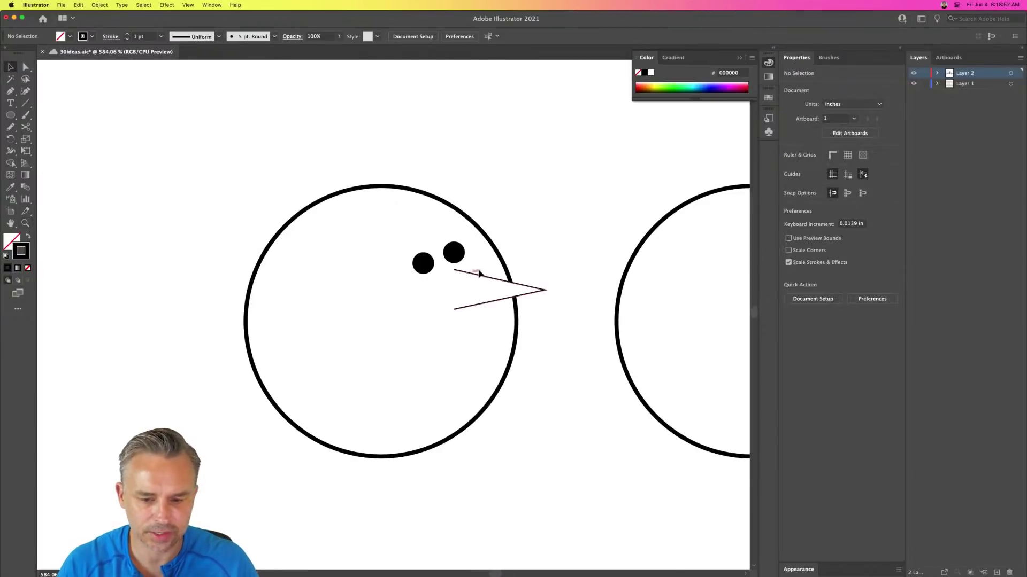
{"action": "left_click", "coordinate": [486, 277]}
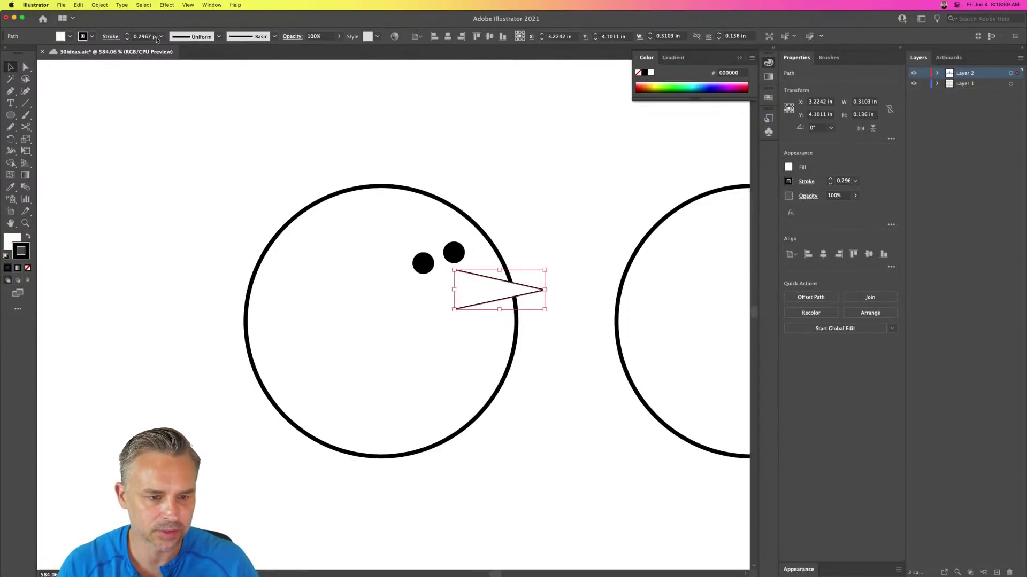
{"action": "left_click", "coordinate": [843, 181]}
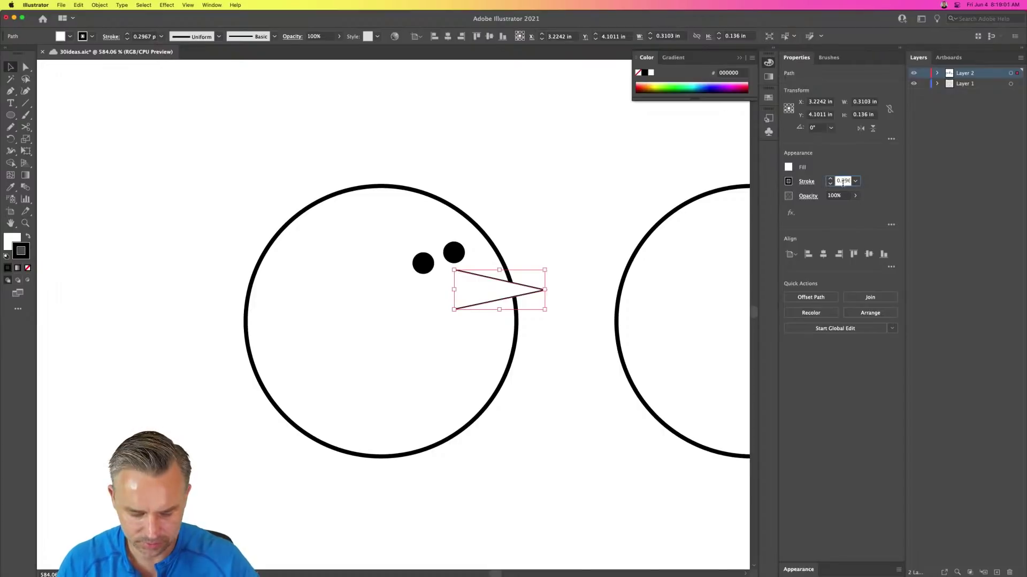
{"action": "type", "text": "1"}
{"action": "key", "text": "Return"}
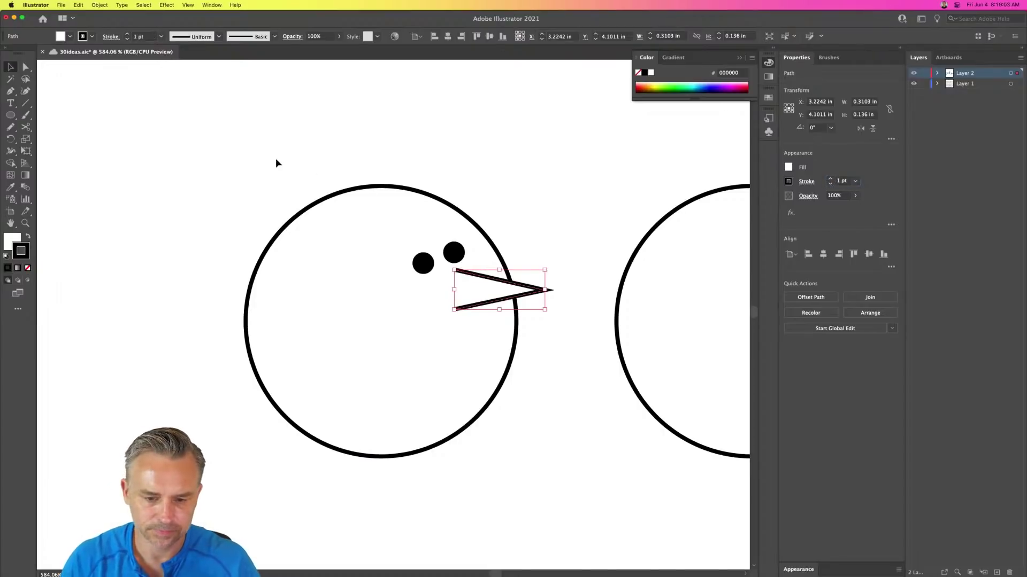
{"action": "left_click", "coordinate": [273, 158]}
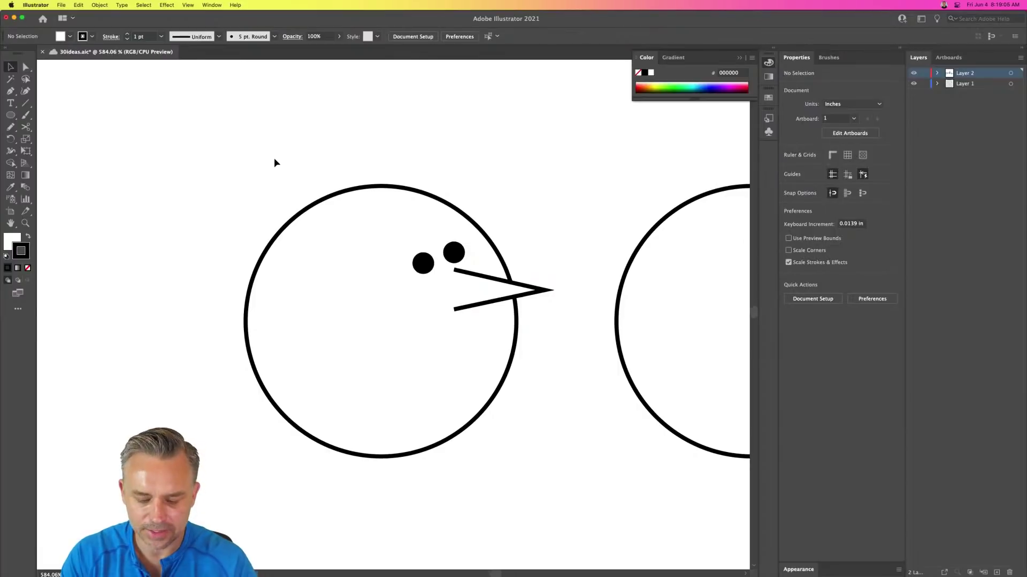
- Draw two unfilled black leg lines, about 0.12 in and 0.14 in long, below the bird's body with the Line Segment tool
{"action": "left_click_drag", "start_coordinate": [240, 419], "coordinate": [248, 378]}
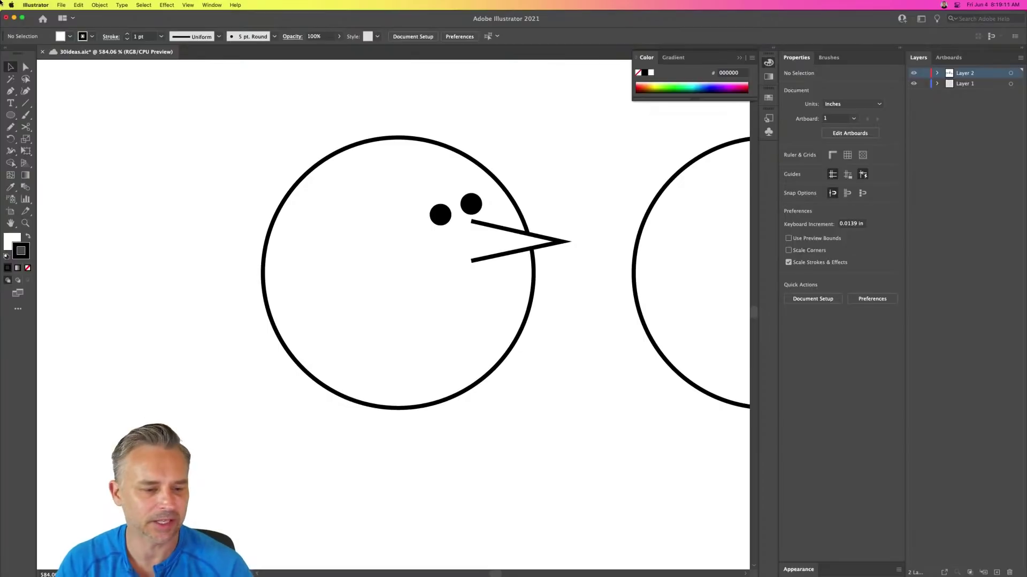
{"action": "left_click", "coordinate": [12, 246]}
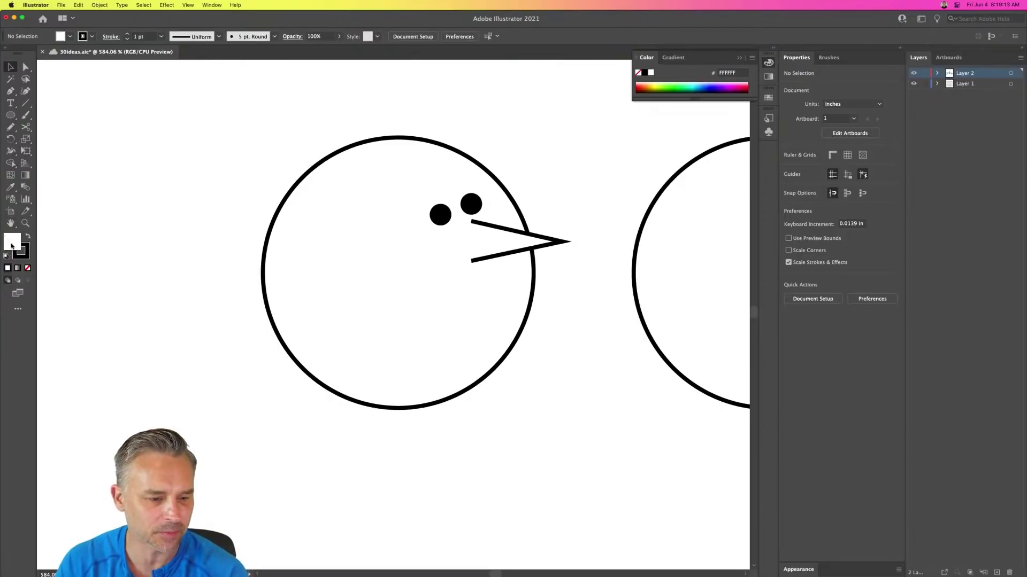
{"action": "left_click", "coordinate": [28, 268]}
{"action": "left_click", "coordinate": [28, 255]}
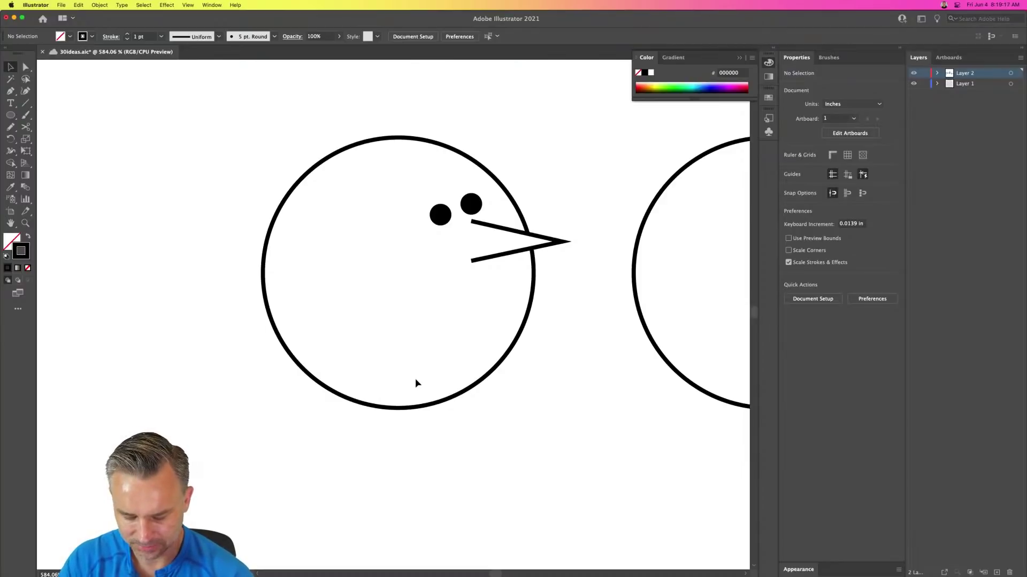
{"action": "left_click", "coordinate": [25, 103]}
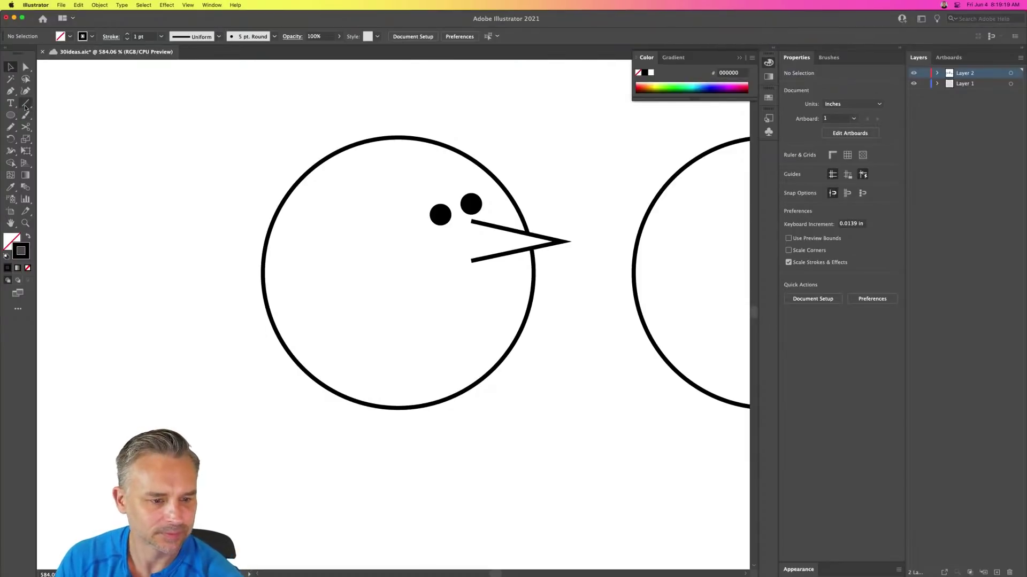
{"action": "mouse_move", "coordinate": [393, 411]}
{"action": "left_mouse_down"}
{"action": "mouse_move", "coordinate": [391, 447]}
{"action": "mouse_move", "coordinate": [379, 441]}
{"action": "left_mouse_up"}
{"action": "key", "text": "super+z"}
{"action": "key", "text": "super+z"}
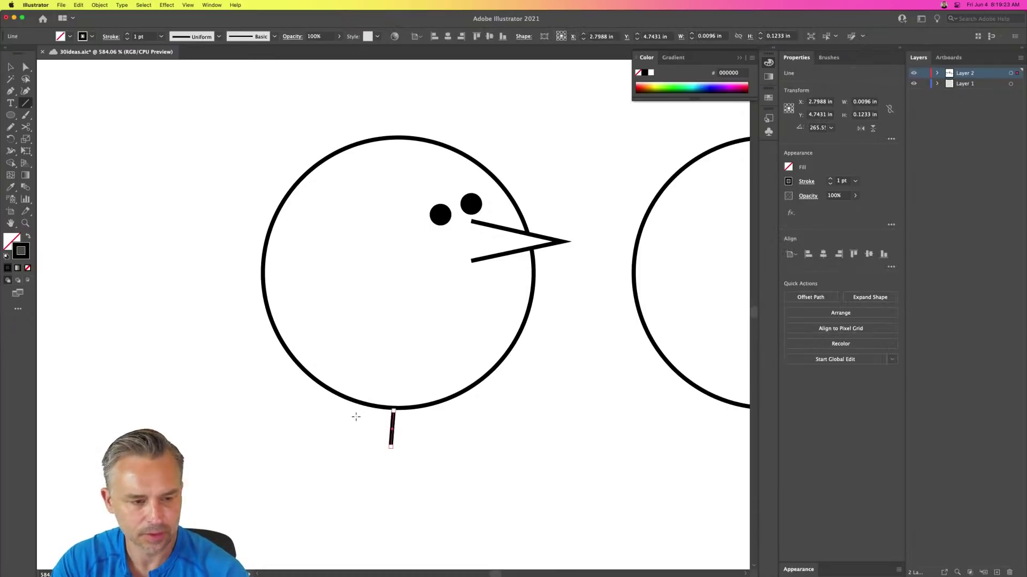
{"action": "double_click", "coordinate": [26, 103]}
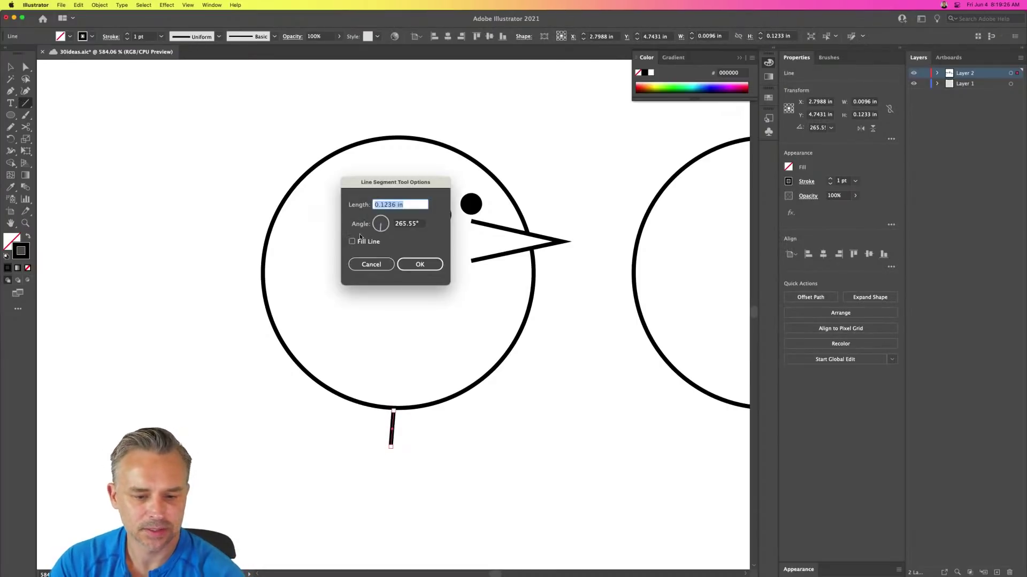
{"action": "left_click", "coordinate": [412, 267]}
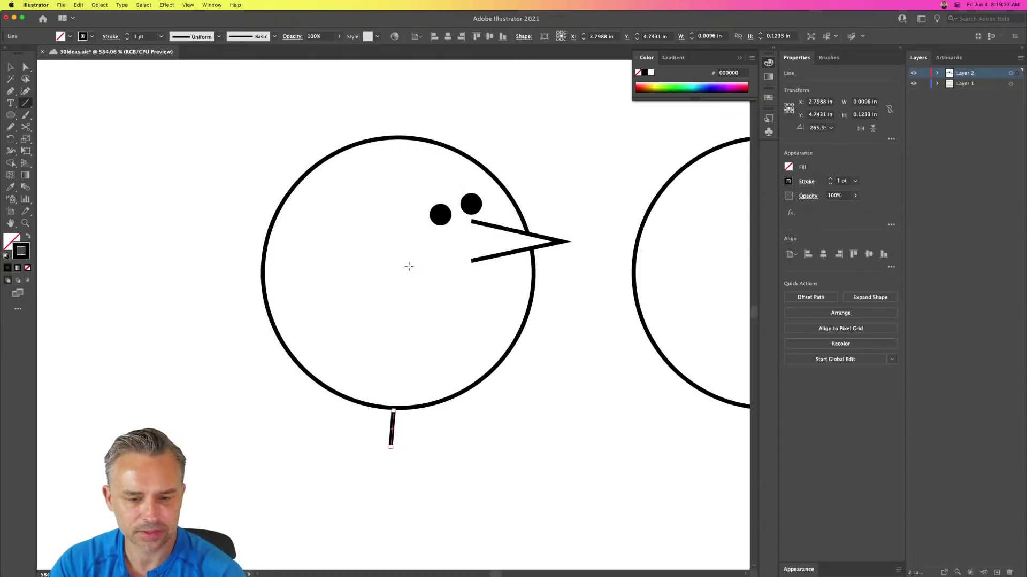
{"action": "left_click_drag", "start_coordinate": [413, 408], "coordinate": [421, 447]}
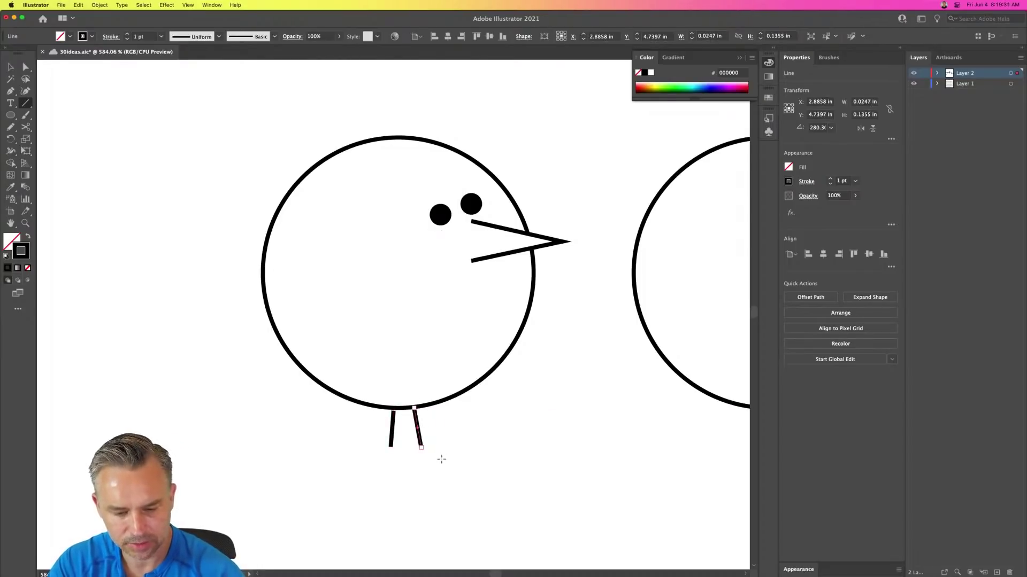
- Add two short toe lines to each of the bird's legs and a small two-line wing at the lower left of its body
{"action": "mouse_move", "coordinate": [441, 460]}
{"action": "left_mouse_down"}
{"action": "mouse_move", "coordinate": [421, 454]}
{"action": "mouse_move", "coordinate": [392, 471]}
{"action": "mouse_move", "coordinate": [386, 451]}
{"action": "left_mouse_up"}
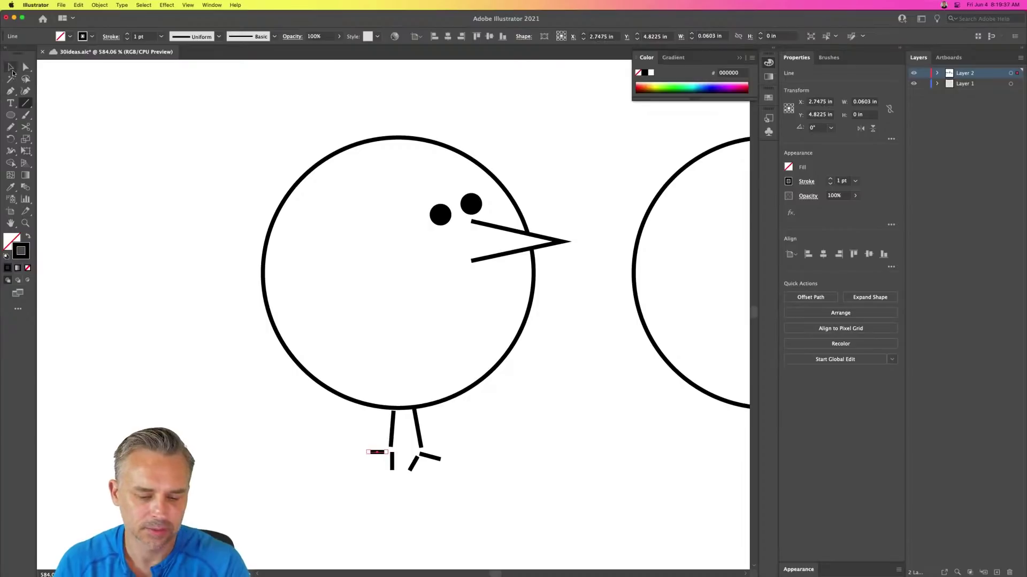
{"action": "mouse_move", "coordinate": [370, 309]}
{"action": "left_mouse_down"}
{"action": "mouse_move", "coordinate": [329, 331]}
{"action": "mouse_move", "coordinate": [326, 306]}
{"action": "left_mouse_up"}
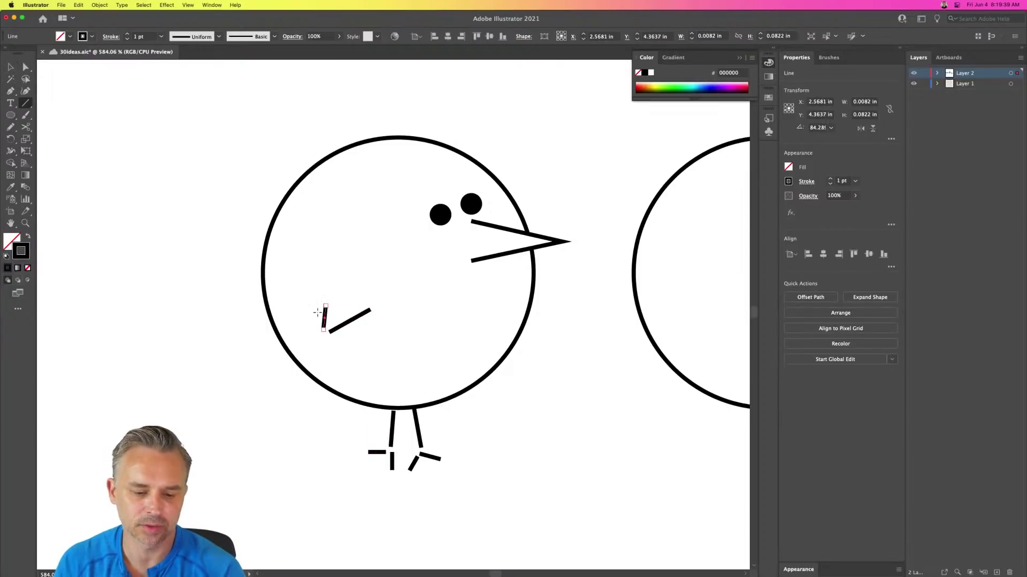
- Draw a circle about 0.74 in across inside the second row's second circle and nudge it right until it is centred
{"action": "left_click_drag", "start_coordinate": [664, 355], "coordinate": [317, 353]}
{"action": "scroll", "coordinate": [317, 353], "scroll_direction": "right", "scroll_amount": 3}
{"action": "scroll", "coordinate": [328, 362], "scroll_direction": "left", "scroll_amount": 3}
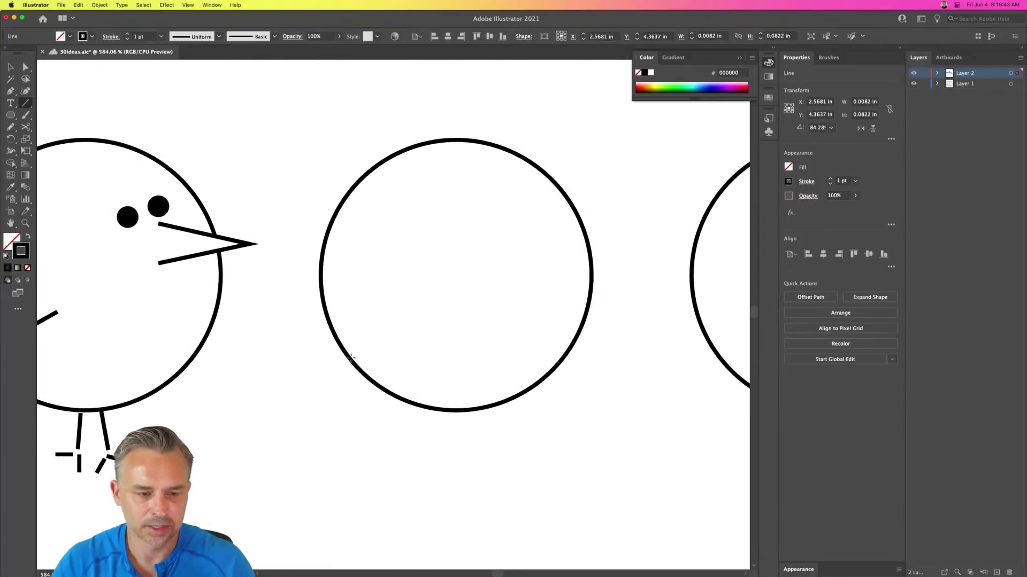
{"action": "key", "text": "l"}
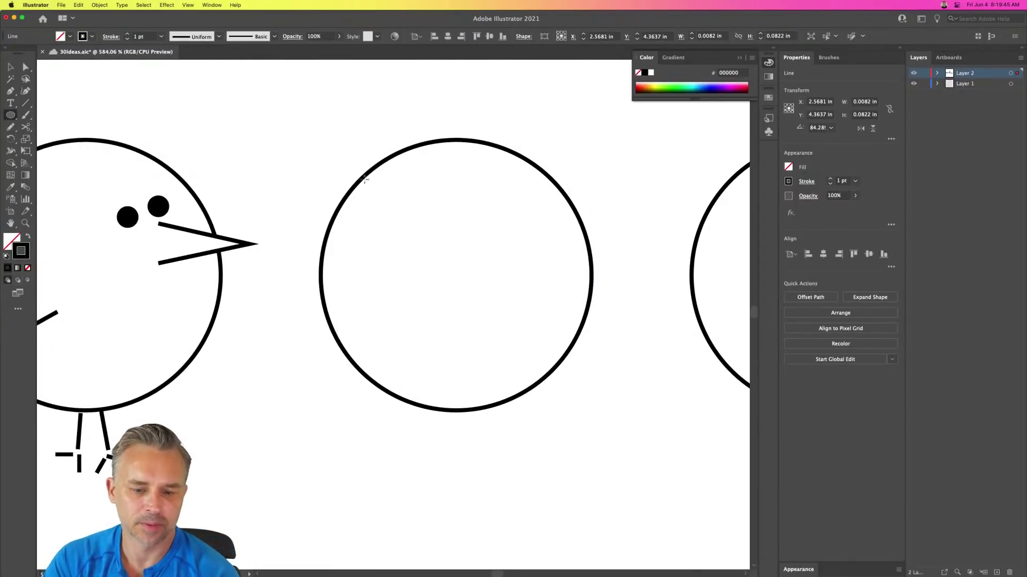
{"action": "left_click", "coordinate": [346, 164]}
{"action": "key", "text": "Escape"}
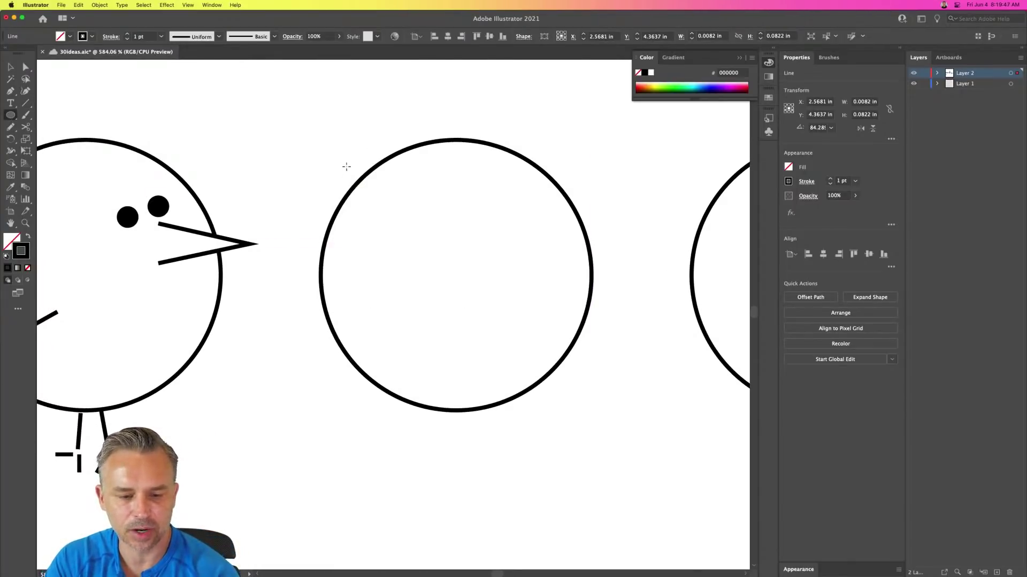
{"action": "mouse_move", "coordinate": [345, 166]}
{"action": "left_mouse_down"}
{"action": "mouse_move", "coordinate": [452, 277]}
{"action": "mouse_move", "coordinate": [527, 383]}
{"action": "left_mouse_up"}
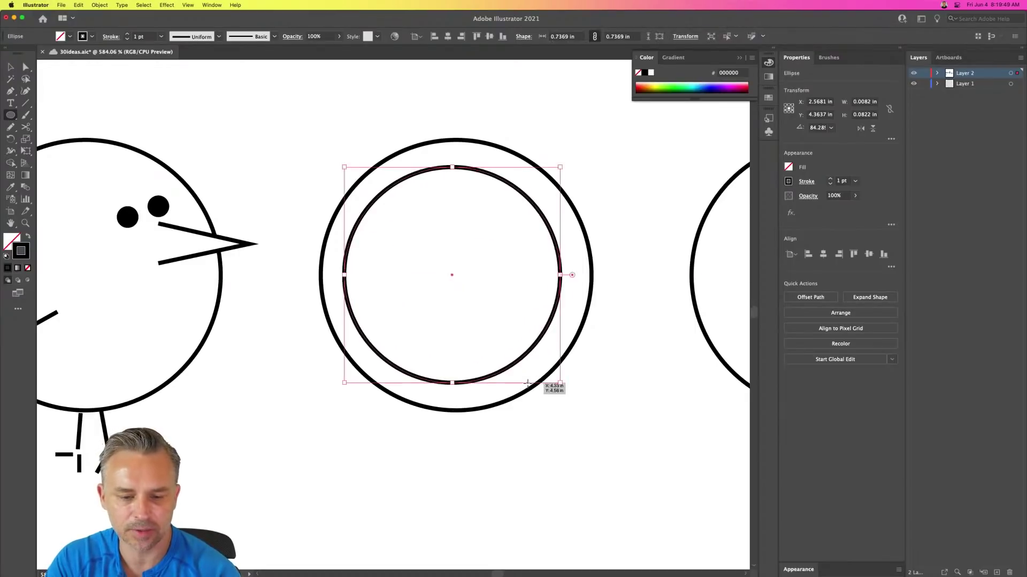
{"action": "key", "text": "Right"}
{"action": "key", "text": "Right"}
{"action": "key", "text": "Right"}
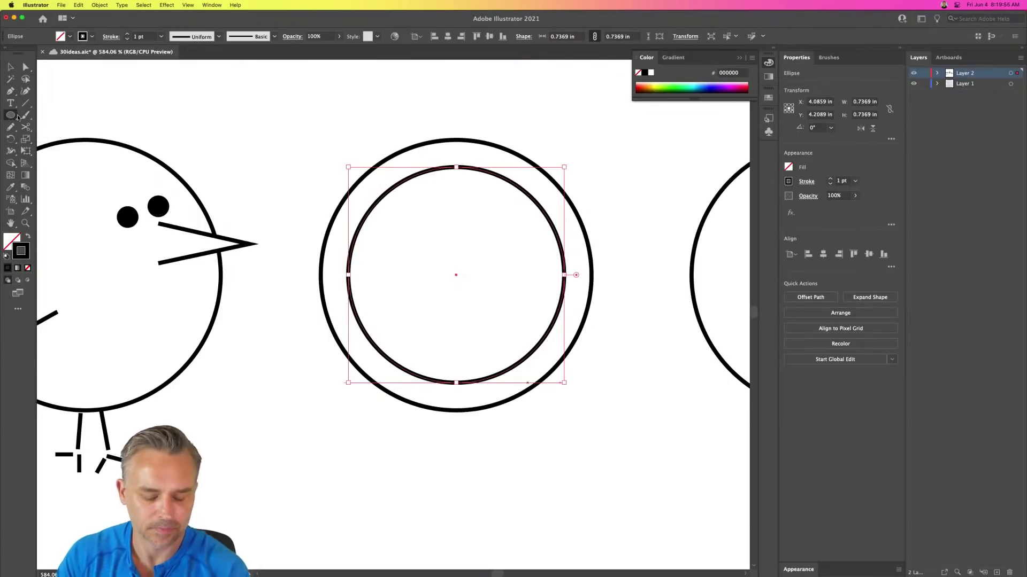
- Draw a narrow vertical handle overlapping the outer circle's bottom edge with the Rounded Rectangle tool, nudge it left and adjust its scale
{"action": "left_click", "coordinate": [9, 119]}
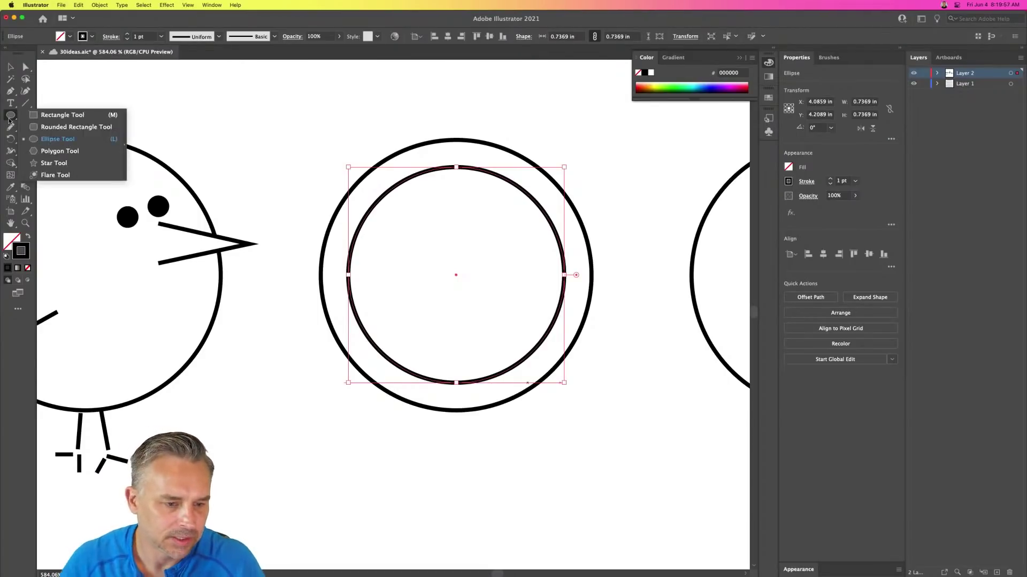
{"action": "left_click", "coordinate": [7, 114]}
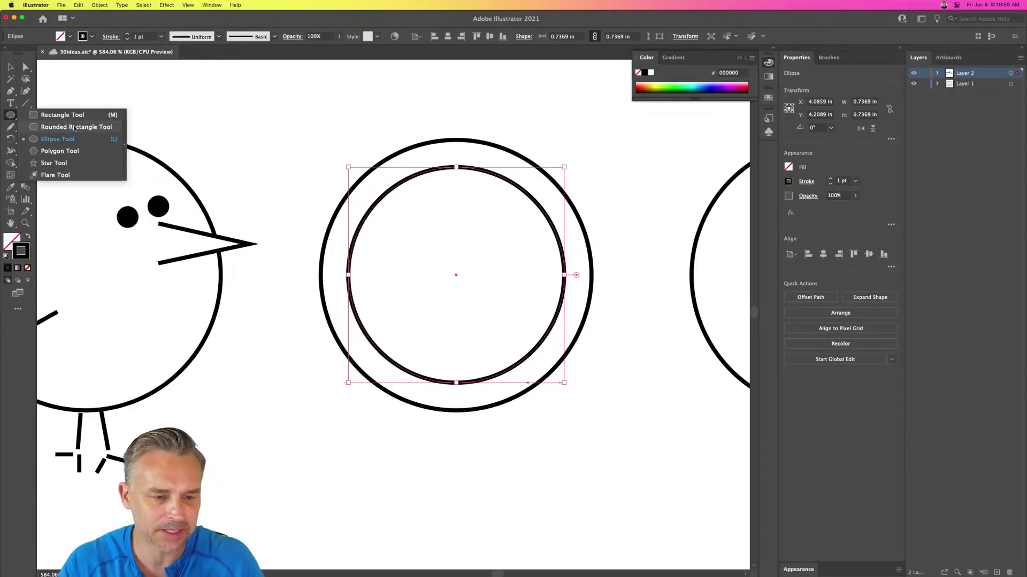
{"action": "left_click_drag", "start_coordinate": [449, 399], "coordinate": [438, 508]}
{"action": "left_click", "coordinate": [10, 67]}
{"action": "key", "text": "Left"}
{"action": "key", "text": "Left"}
{"action": "left_click_drag", "start_coordinate": [406, 393], "coordinate": [491, 405]}
{"action": "left_click", "coordinate": [313, 412]}
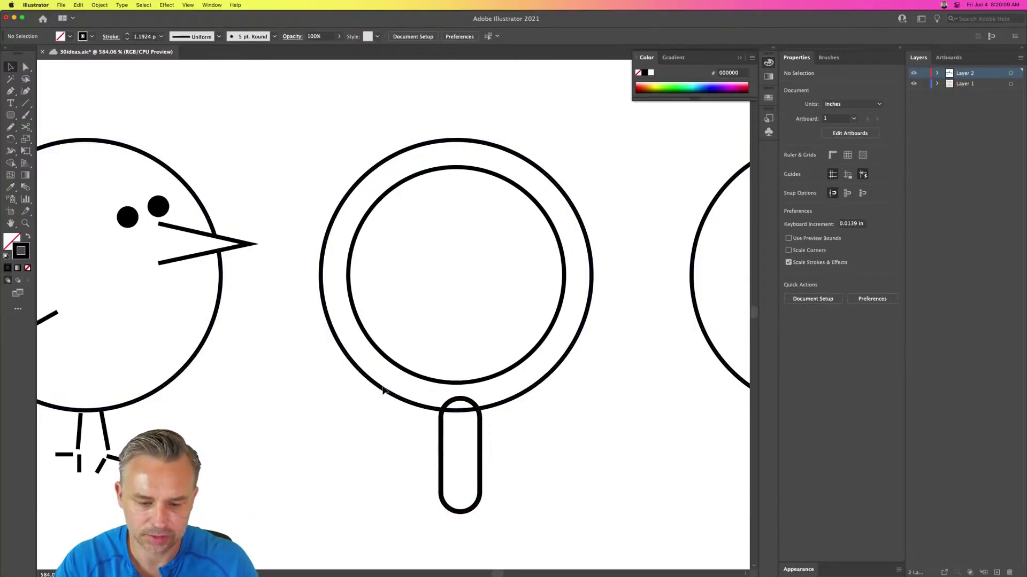
- Ungroup the second row's circles and unite the second circle with the overlapping handle into one outline
{"action": "left_click", "coordinate": [384, 391]}
{"action": "right_click", "coordinate": [394, 396]}
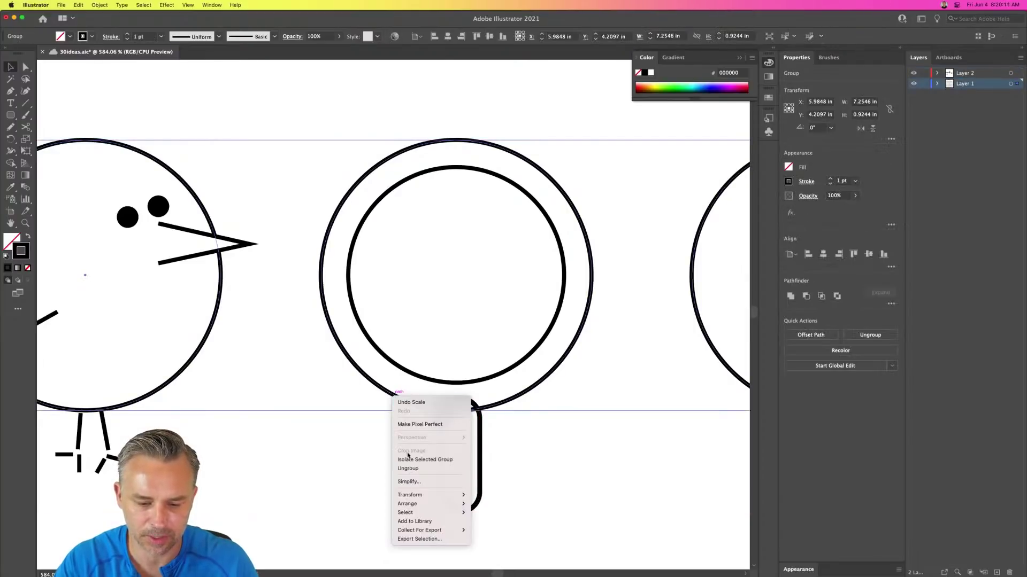
{"action": "left_click", "coordinate": [407, 469]}
{"action": "left_click", "coordinate": [362, 458]}
{"action": "left_click_drag", "start_coordinate": [390, 459], "coordinate": [474, 404]}
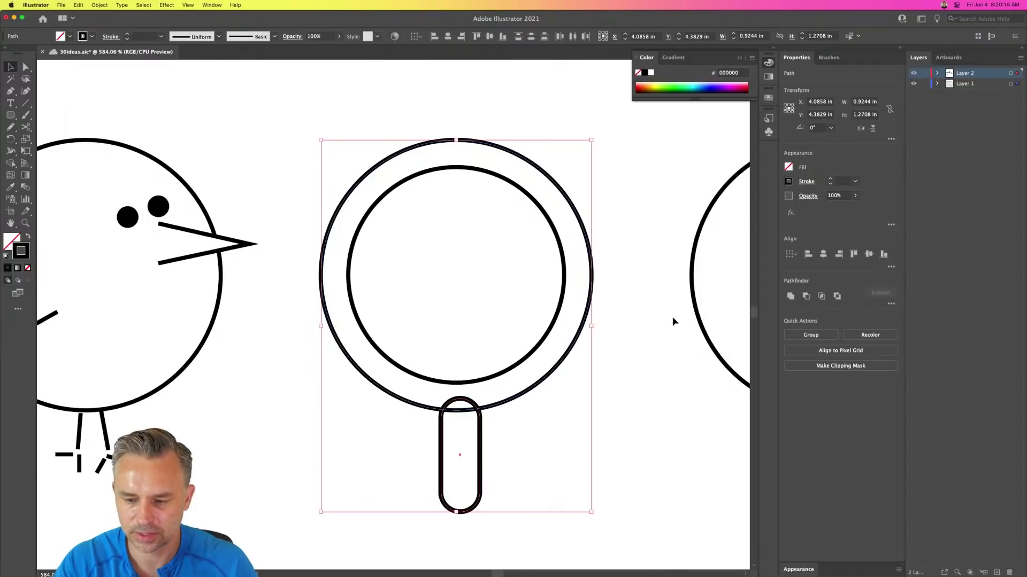
{"action": "left_click", "coordinate": [790, 296]}
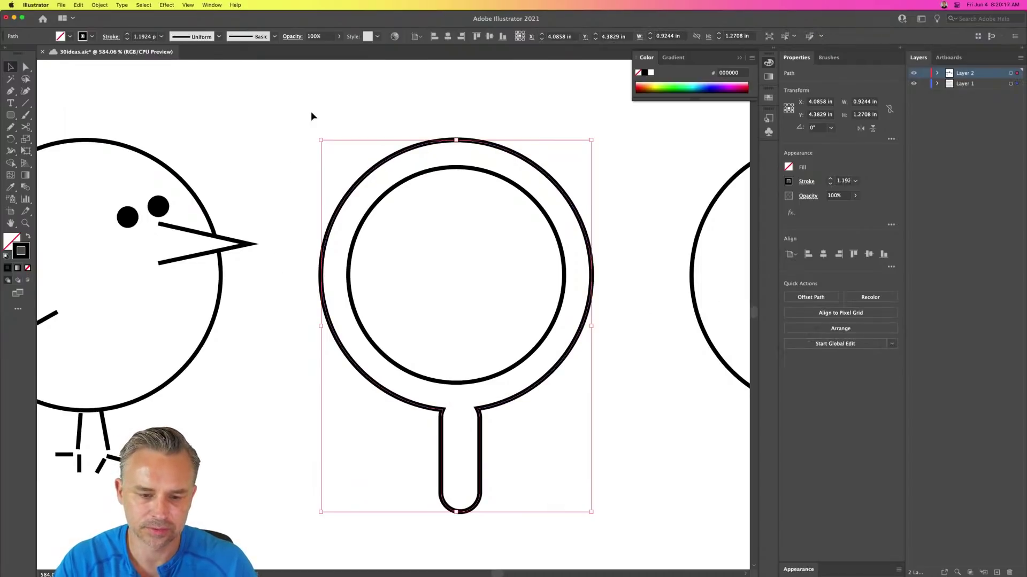
{"action": "left_click", "coordinate": [293, 110]}
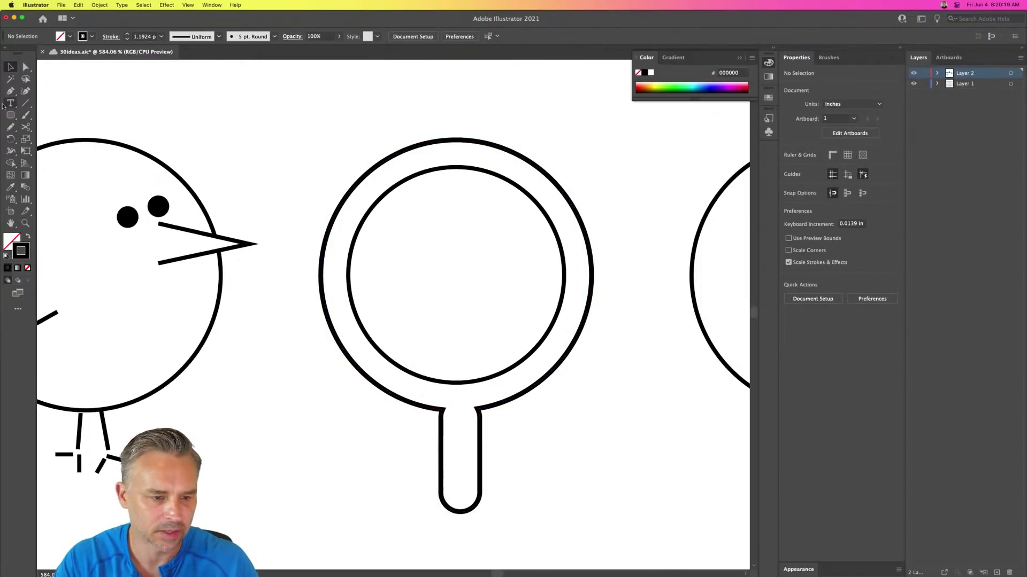
- Make the inner circle solid black without a stroke, and rotate the whole pan shape about 16° counterclockwise, nudging it left
{"action": "left_click", "coordinate": [408, 183]}
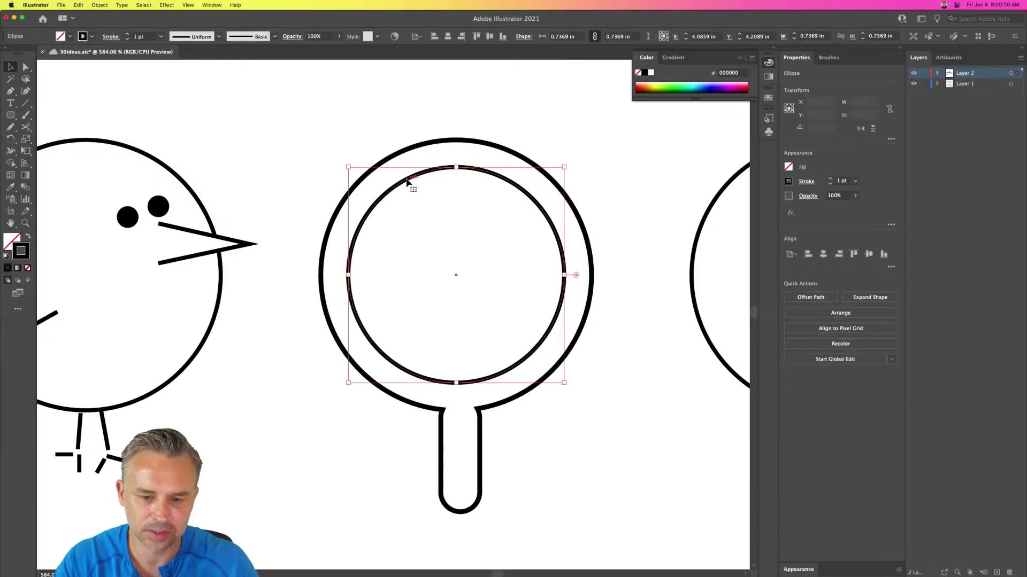
{"action": "left_click", "coordinate": [28, 238]}
{"action": "left_click_drag", "start_coordinate": [296, 155], "coordinate": [526, 457]}
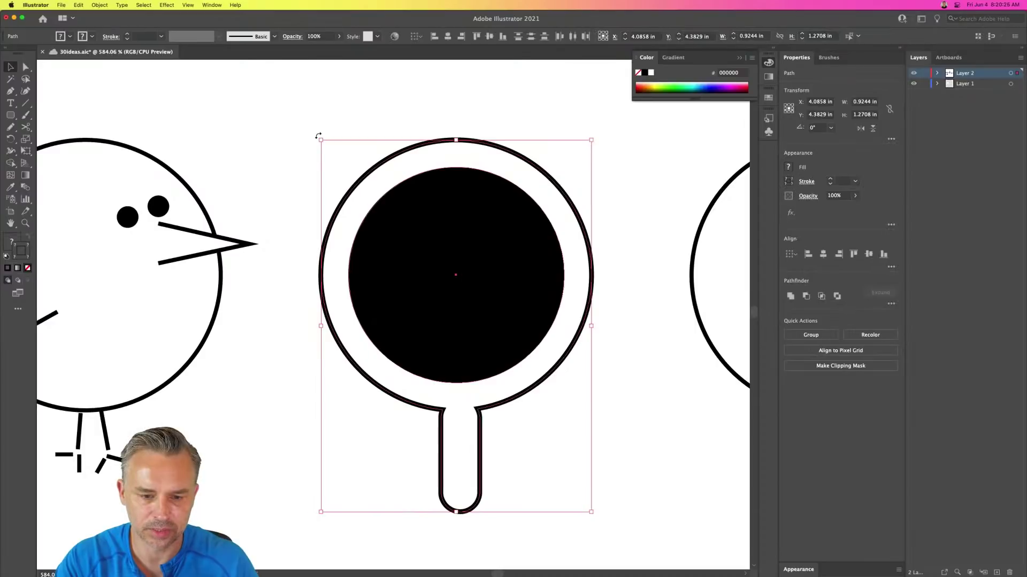
{"action": "left_click_drag", "start_coordinate": [318, 136], "coordinate": [288, 197]}
{"action": "key", "text": "Left"}
{"action": "key", "text": "Left"}
{"action": "key", "text": "Left"}
{"action": "key", "text": "Left"}
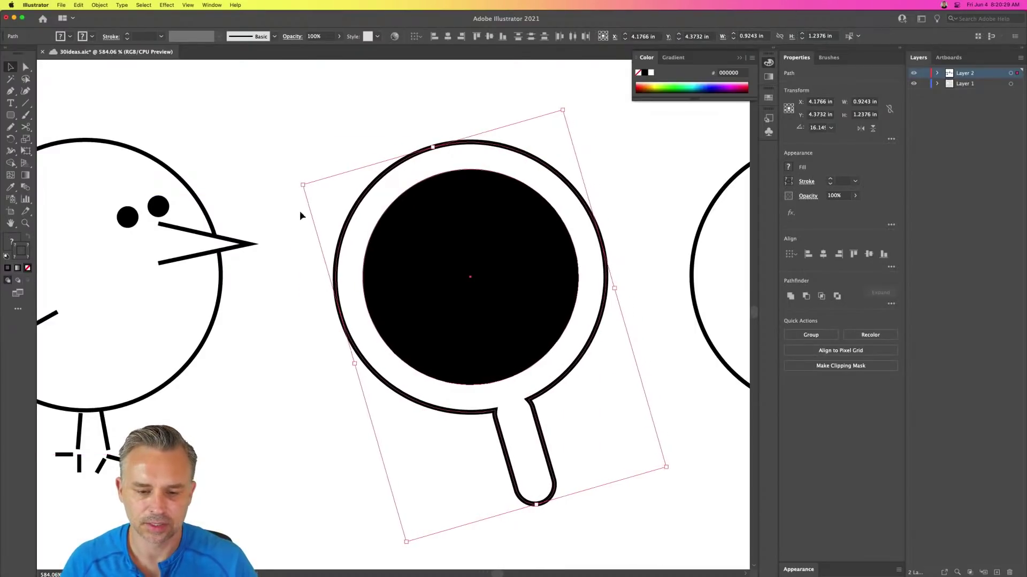
- Draw an open left lens outline about 0.40 by 0.44 in inside the second row's third circle with the Pencil tool and stroke it black
{"action": "left_click", "coordinate": [280, 378]}
{"action": "key", "text": "super+minus"}
{"action": "key", "text": "super+minus"}
{"action": "key", "text": "super+minus"}
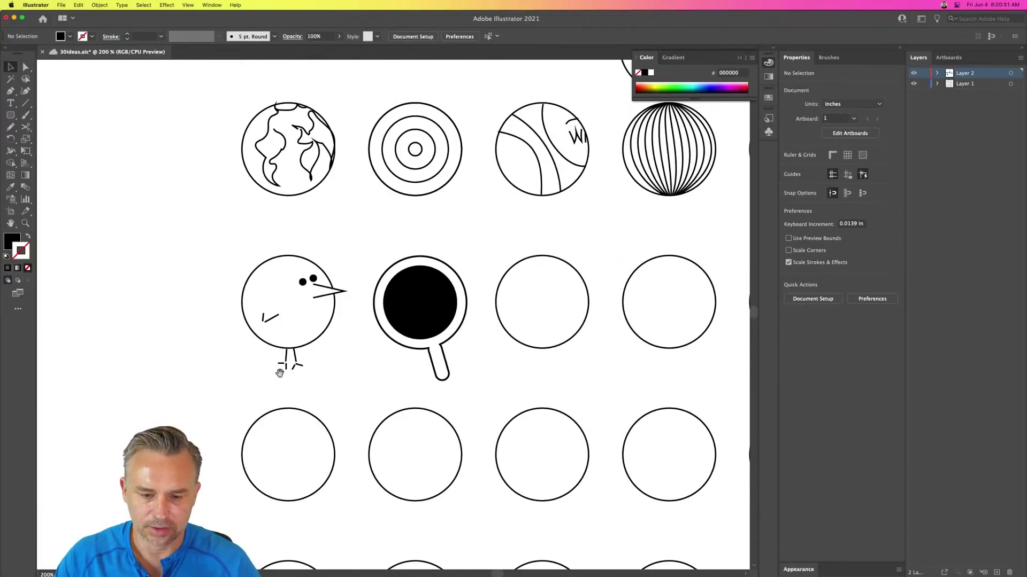
{"action": "left_click_drag", "start_coordinate": [487, 319], "coordinate": [405, 344]}
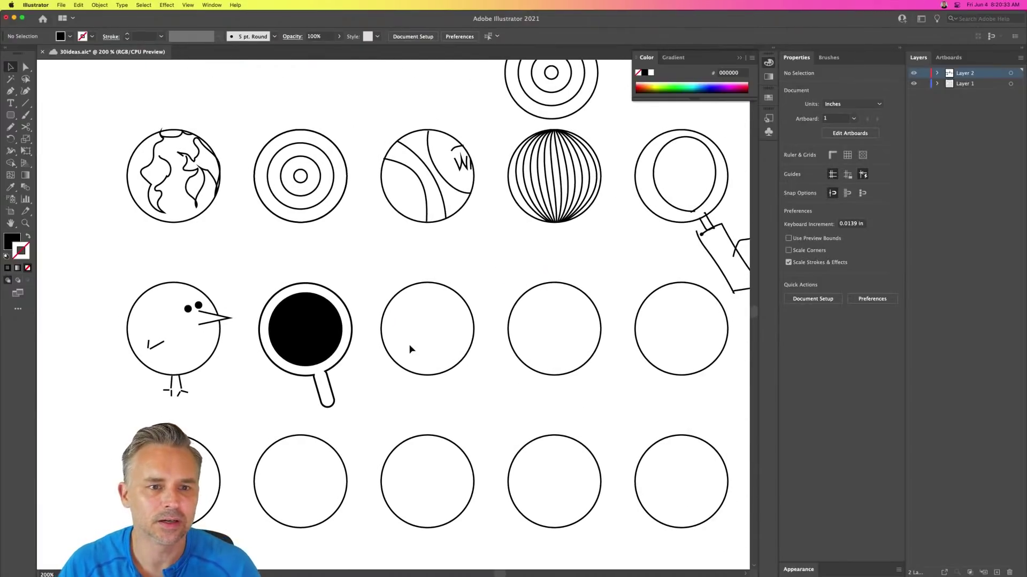
{"action": "key", "text": "super+plus"}
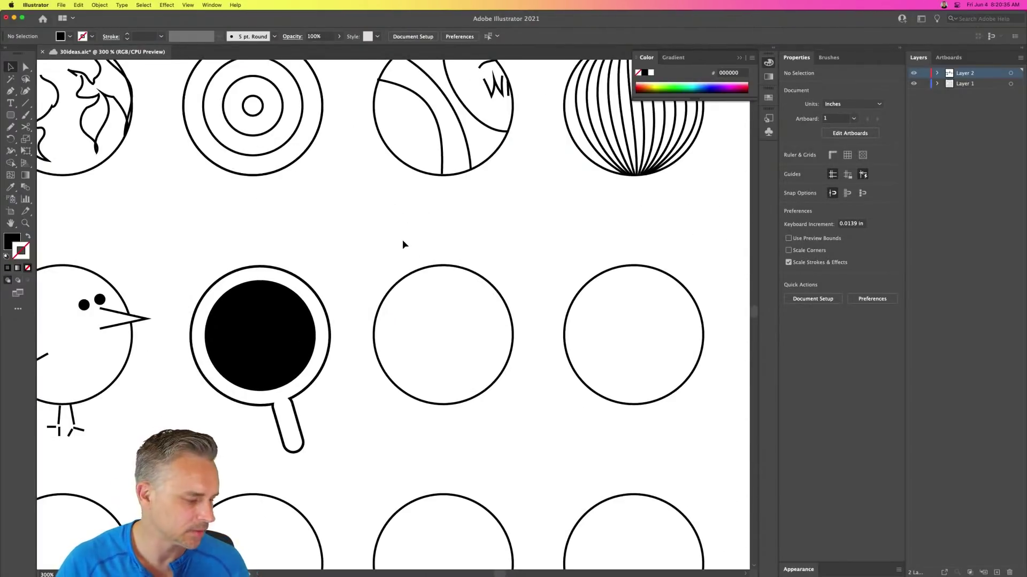
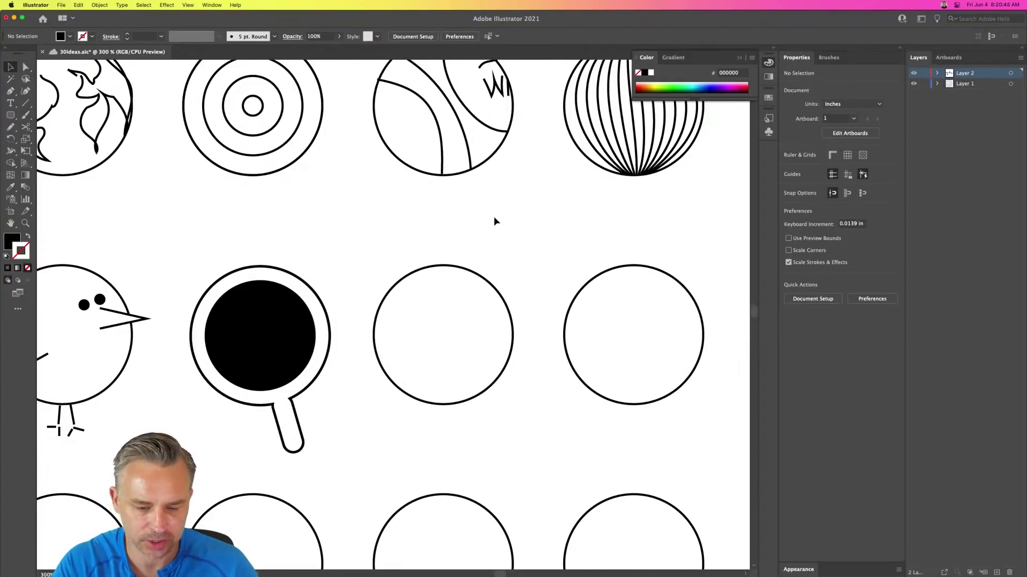
{"action": "left_click", "coordinate": [10, 127]}
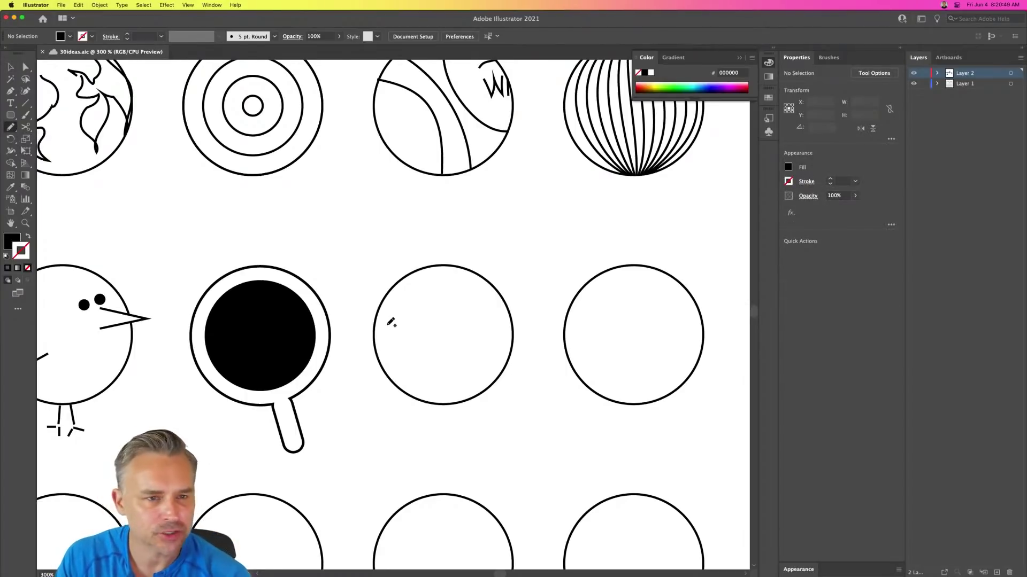
{"action": "mouse_move", "coordinate": [376, 336]}
{"action": "left_mouse_down"}
{"action": "mouse_move", "coordinate": [433, 339]}
{"action": "mouse_move", "coordinate": [422, 400]}
{"action": "left_mouse_up"}
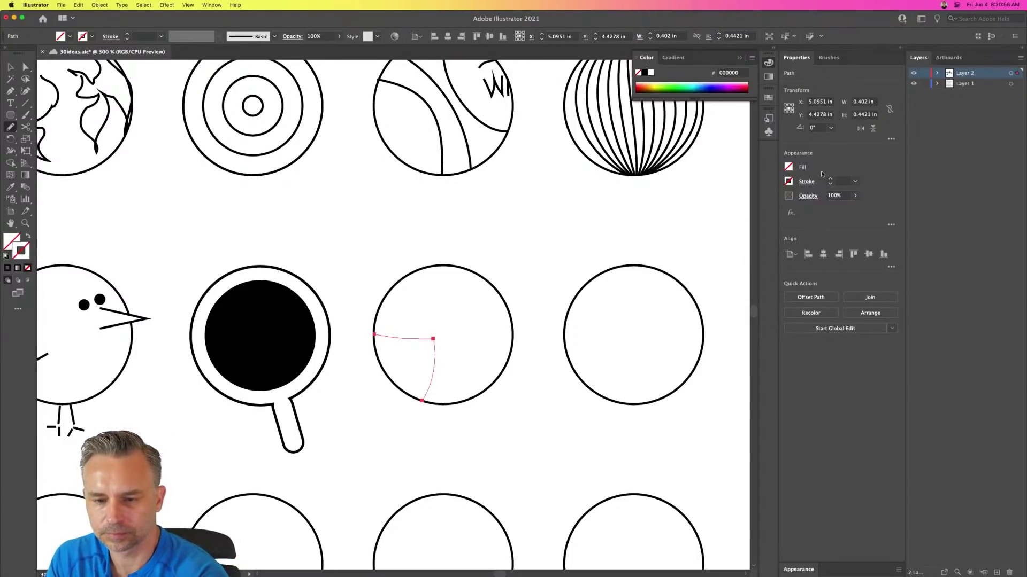
{"action": "left_click", "coordinate": [645, 72]}
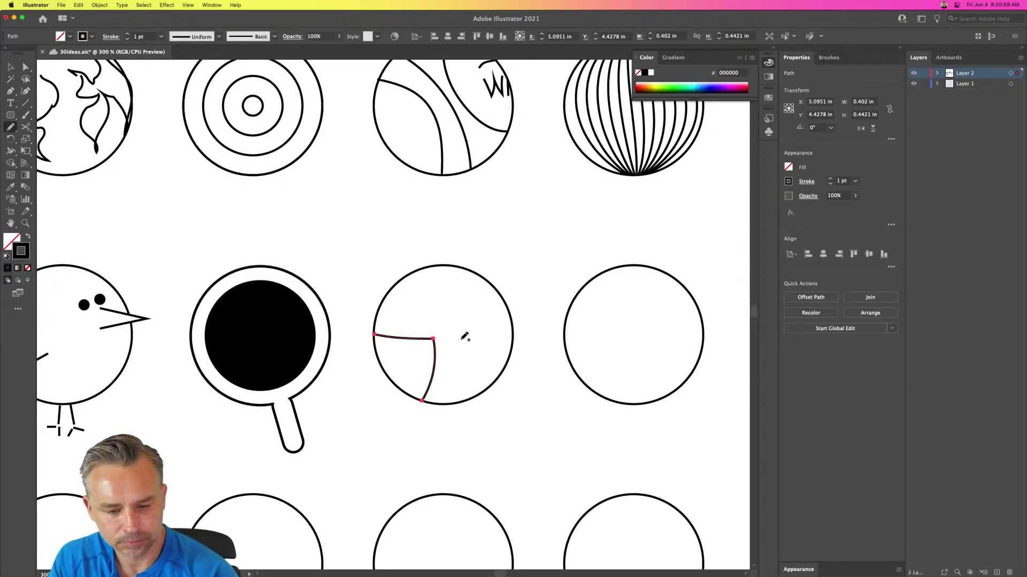
- Draw a closed right lens about 0.35 by 0.41 in against the same circle's edge and make it solid black without a stroke
{"action": "left_click_drag", "start_coordinate": [460, 338], "coordinate": [478, 390]}
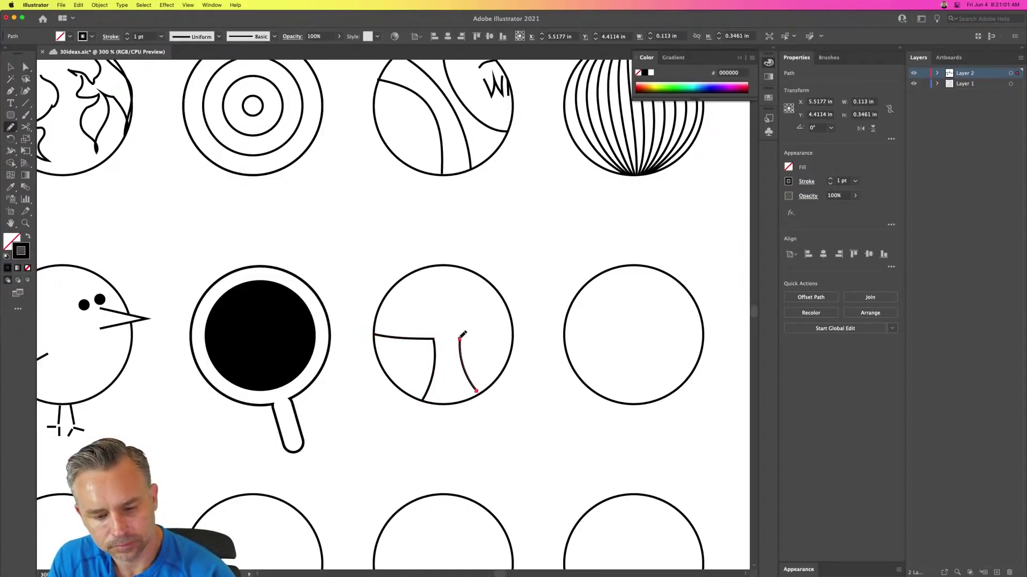
{"action": "mouse_move", "coordinate": [460, 338]}
{"action": "left_mouse_down"}
{"action": "mouse_move", "coordinate": [514, 328]}
{"action": "mouse_move", "coordinate": [511, 353]}
{"action": "mouse_move", "coordinate": [477, 391]}
{"action": "left_mouse_up"}
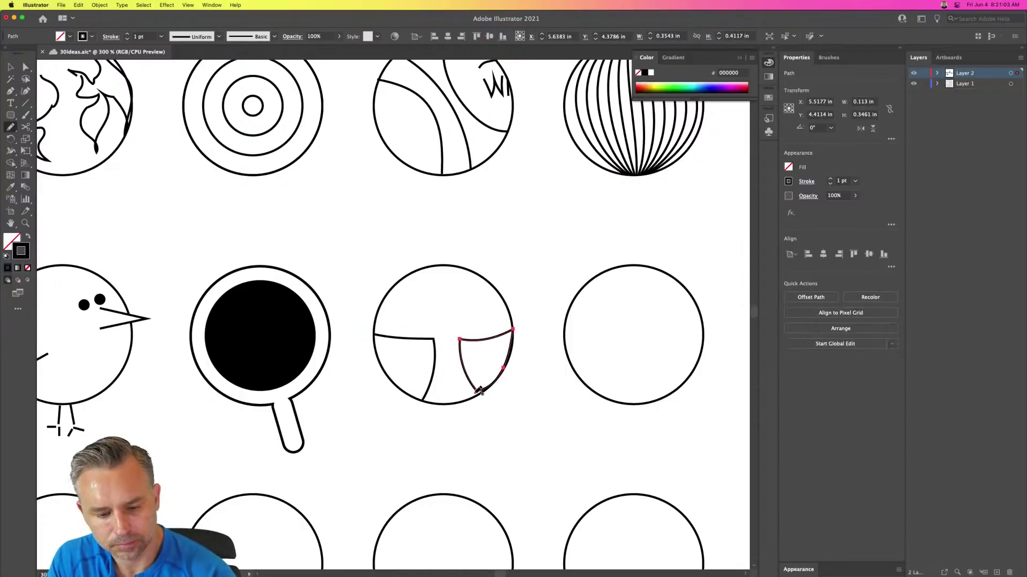
{"action": "left_click", "coordinate": [29, 236]}
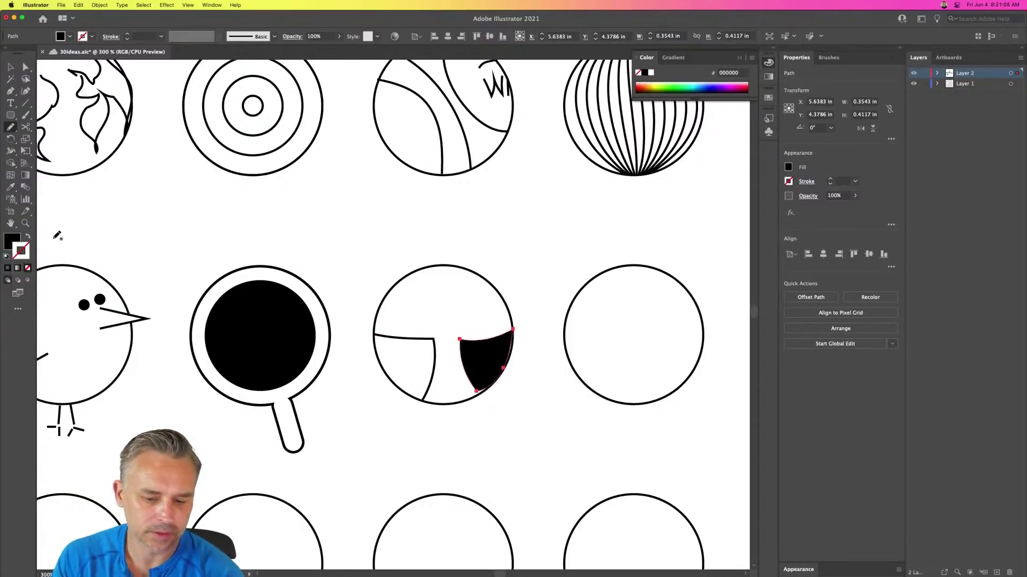
- Swap the left lens outline's stroke and fill so it is filled black without a stroke
{"action": "key", "text": "v"}
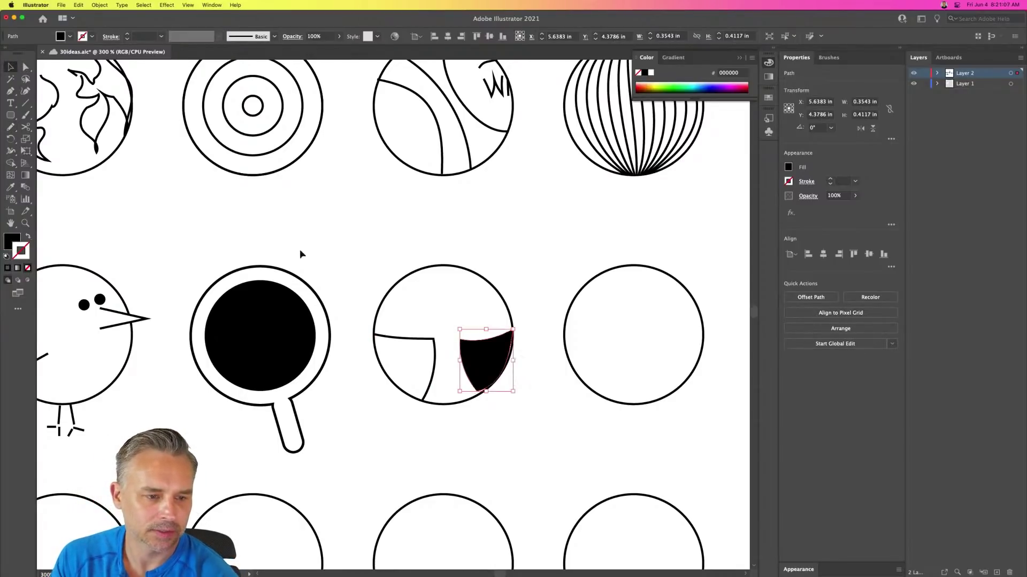
{"action": "left_click", "coordinate": [387, 341]}
{"action": "left_click", "coordinate": [399, 341]}
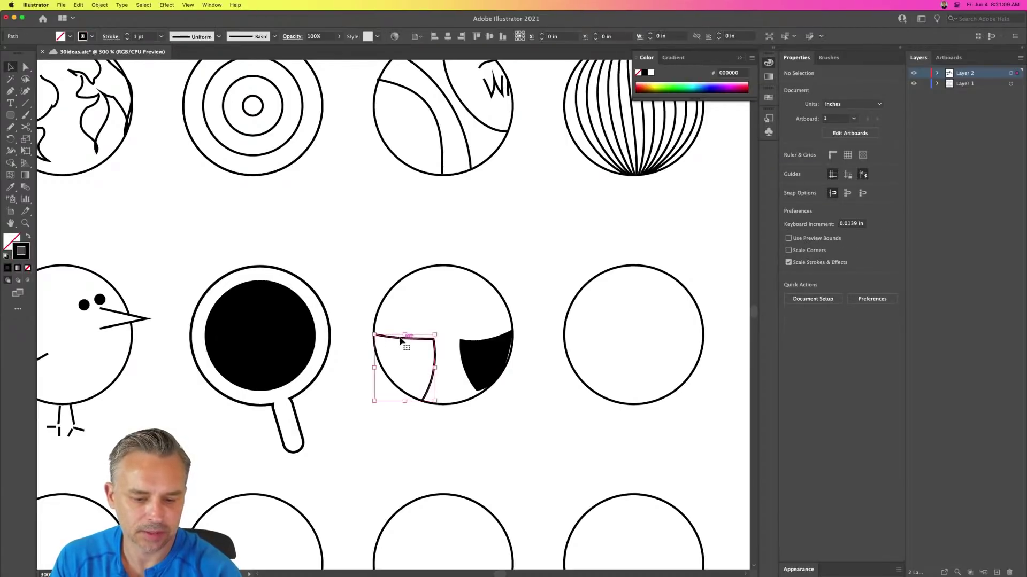
{"action": "left_click", "coordinate": [29, 237]}
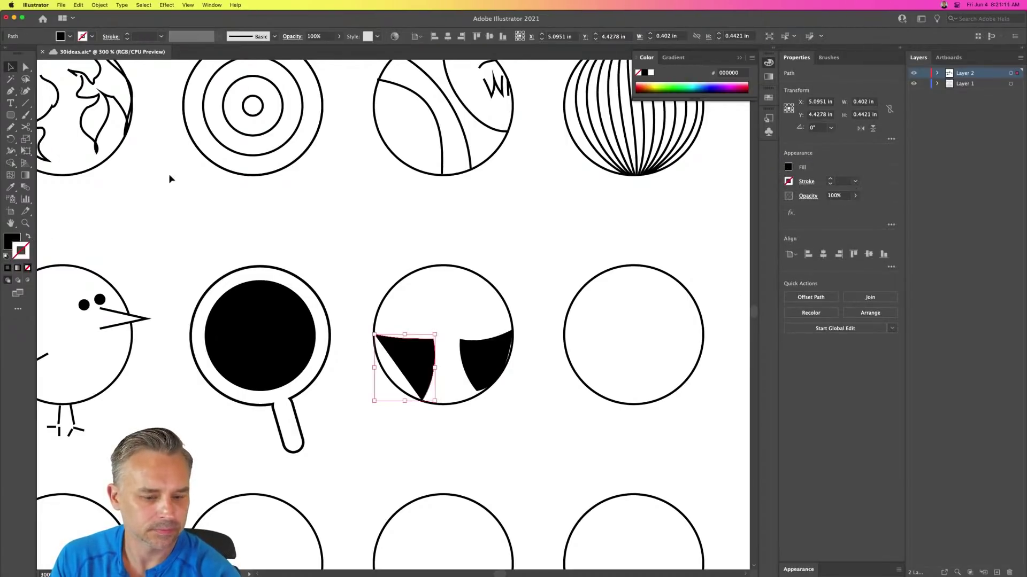
- Close the left lens with the Pencil tool by tracing its outer edge along the circle's curve, and deselect it
{"action": "left_click", "coordinate": [10, 127]}
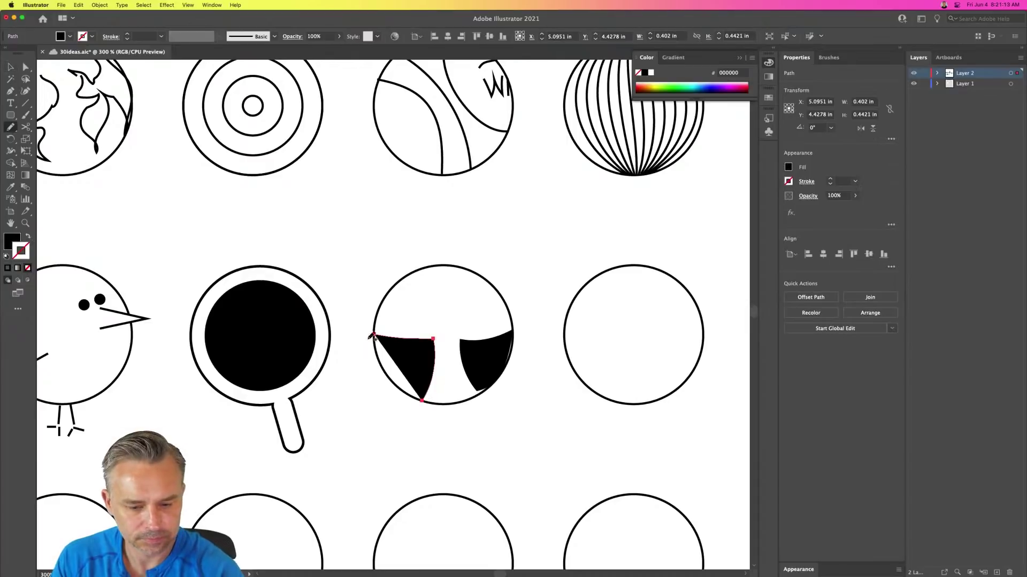
{"action": "mouse_move", "coordinate": [373, 336]}
{"action": "left_mouse_down"}
{"action": "mouse_move", "coordinate": [385, 371]}
{"action": "mouse_move", "coordinate": [421, 400]}
{"action": "left_mouse_up"}
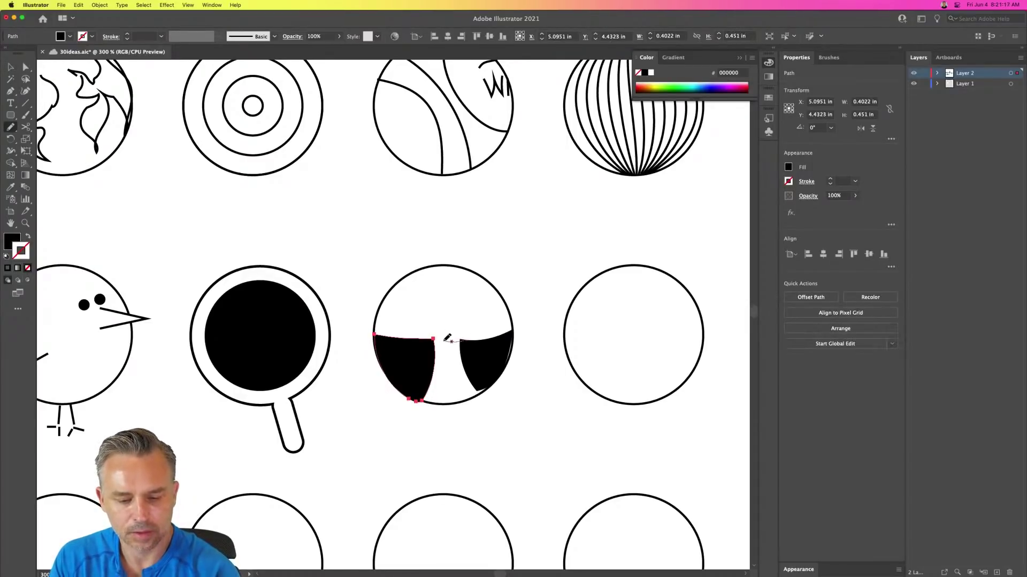
{"action": "key", "text": "super+z"}
{"action": "key", "text": "super+shift+z"}
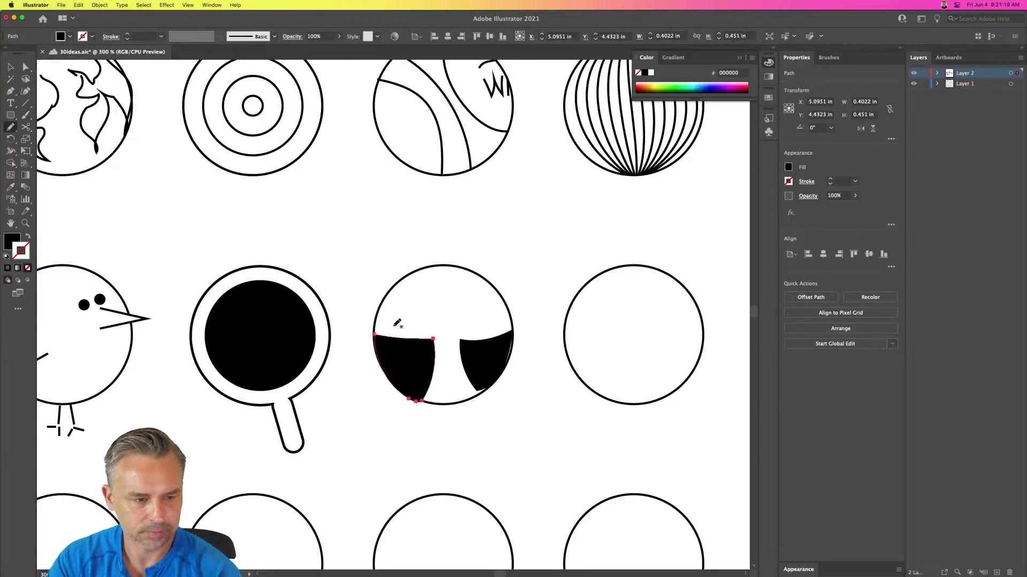
{"action": "key", "text": "v"}
{"action": "left_click", "coordinate": [305, 212]}
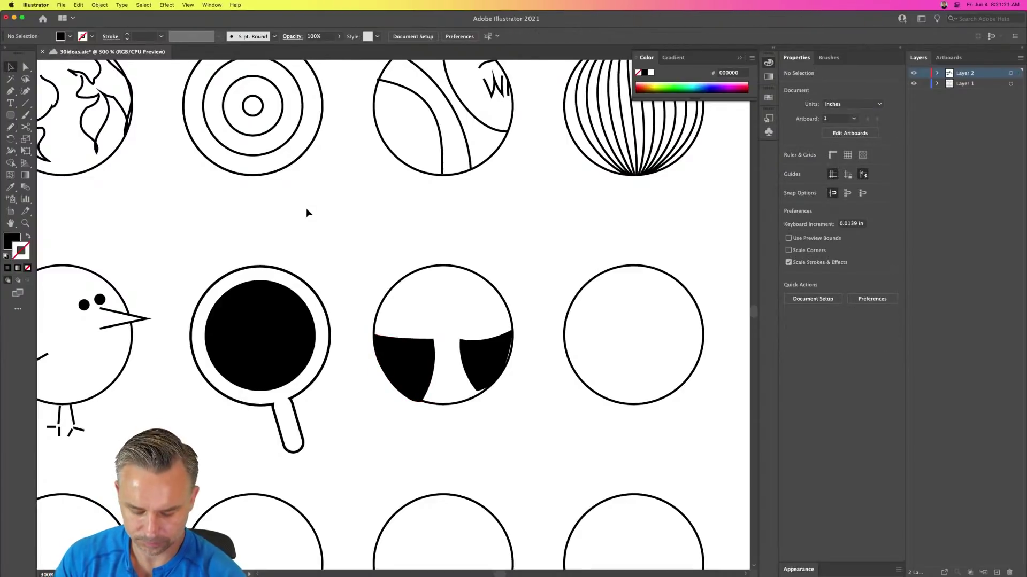
- Draw a nearly horizontal bridge line about 0.32 in long between the two black lenses with the Pencil tool
{"action": "key", "text": "n"}
{"action": "left_click_drag", "start_coordinate": [425, 338], "coordinate": [481, 339]}
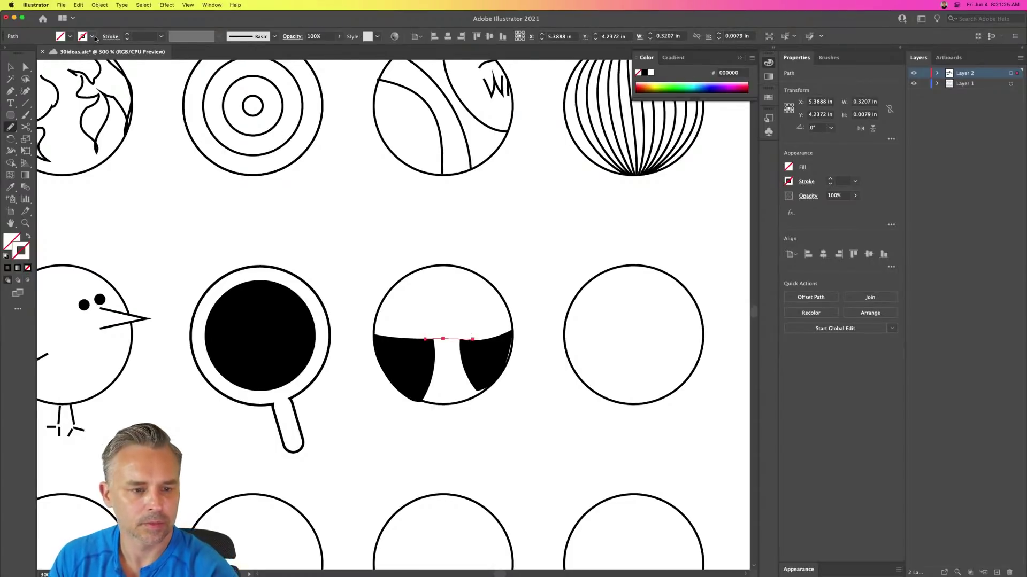
- Set the short line joining the two sunglasses lenses to a 1 pt black stroke
{"action": "left_click", "coordinate": [126, 34]}
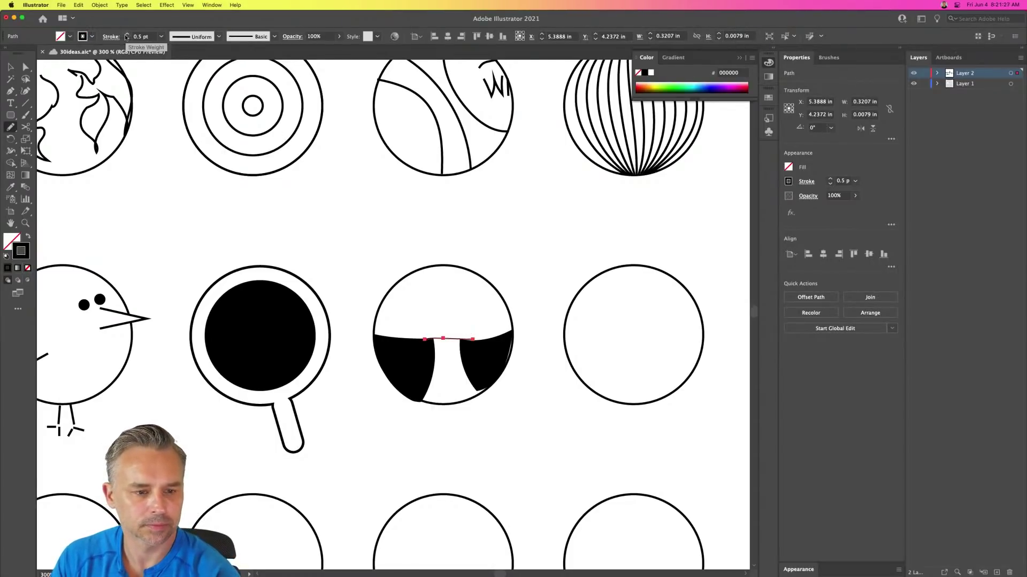
{"action": "left_click", "coordinate": [126, 35]}
{"action": "left_click", "coordinate": [12, 66]}
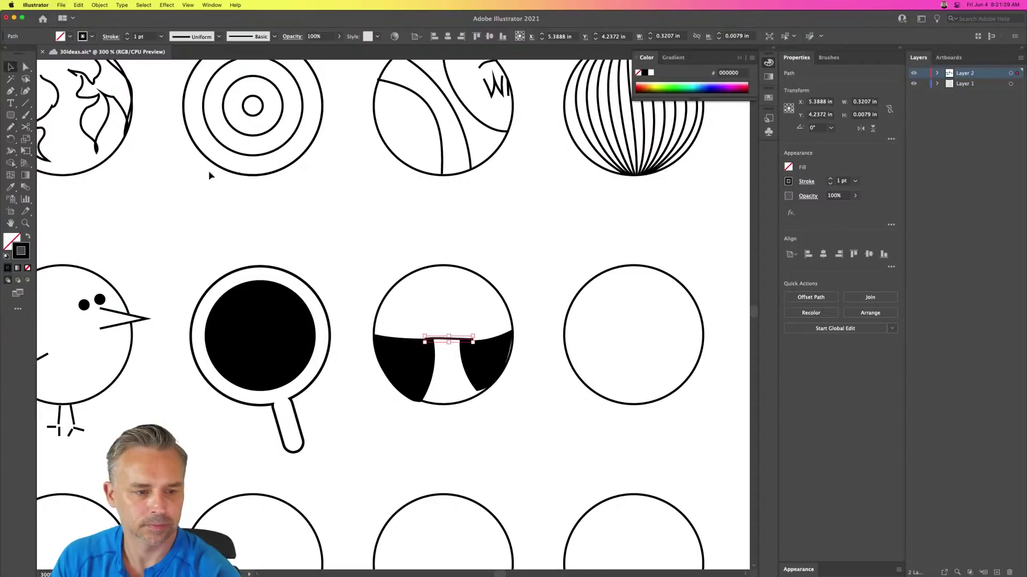
{"action": "left_click", "coordinate": [232, 198]}
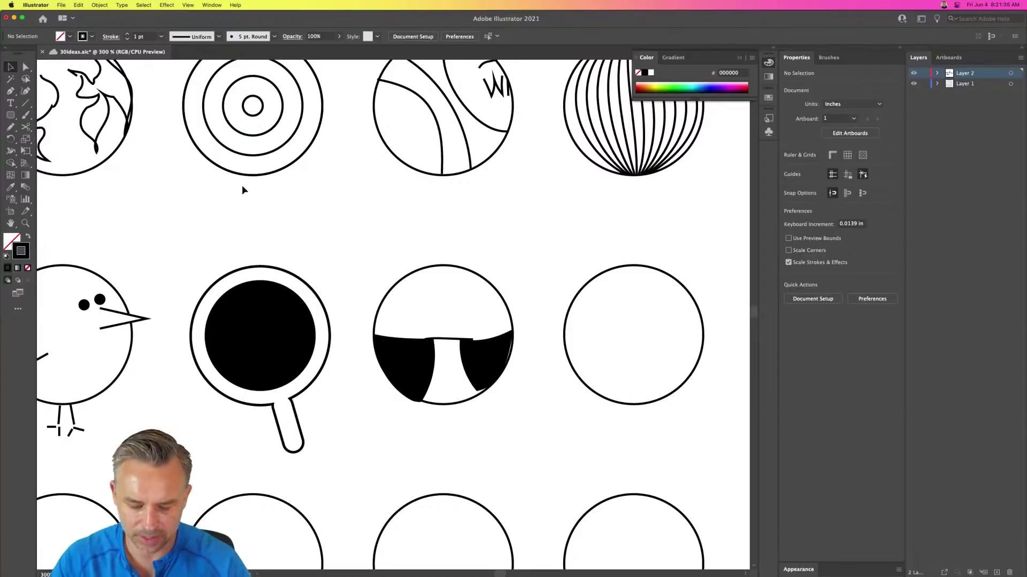
{"action": "left_click_drag", "start_coordinate": [556, 223], "coordinate": [378, 198]}
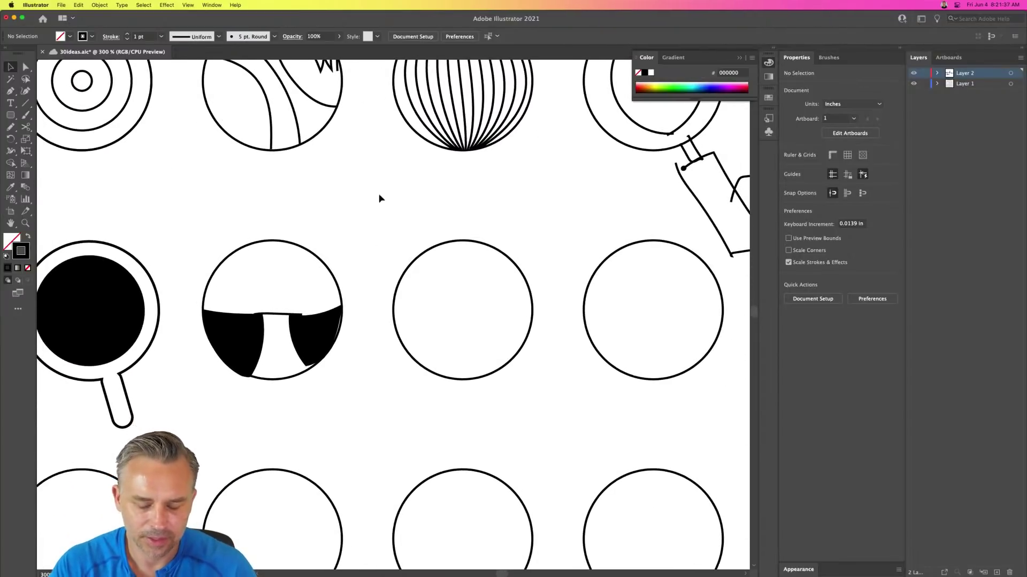
{"action": "left_click", "coordinate": [435, 247]}
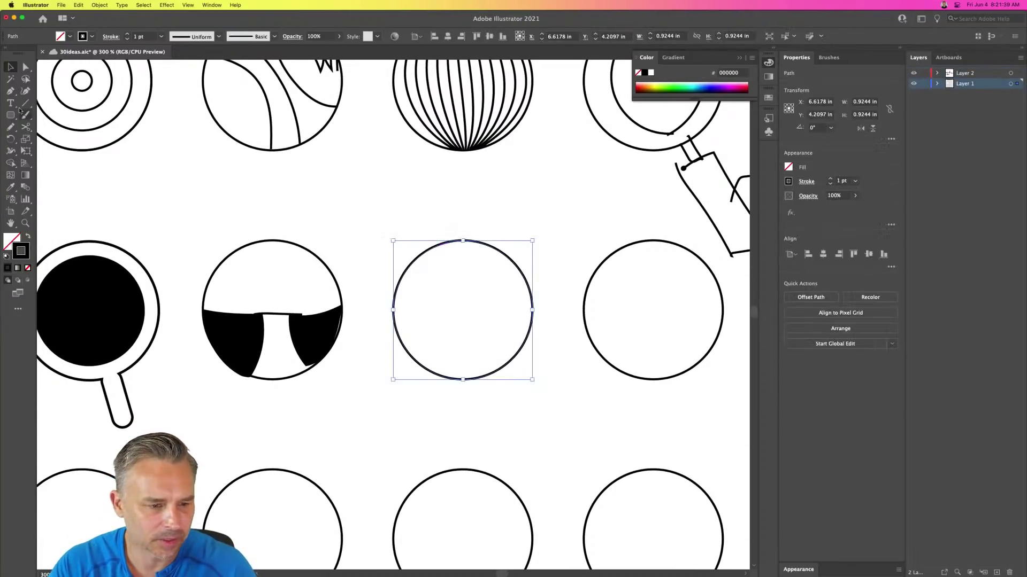
{"action": "left_click", "coordinate": [10, 91]}
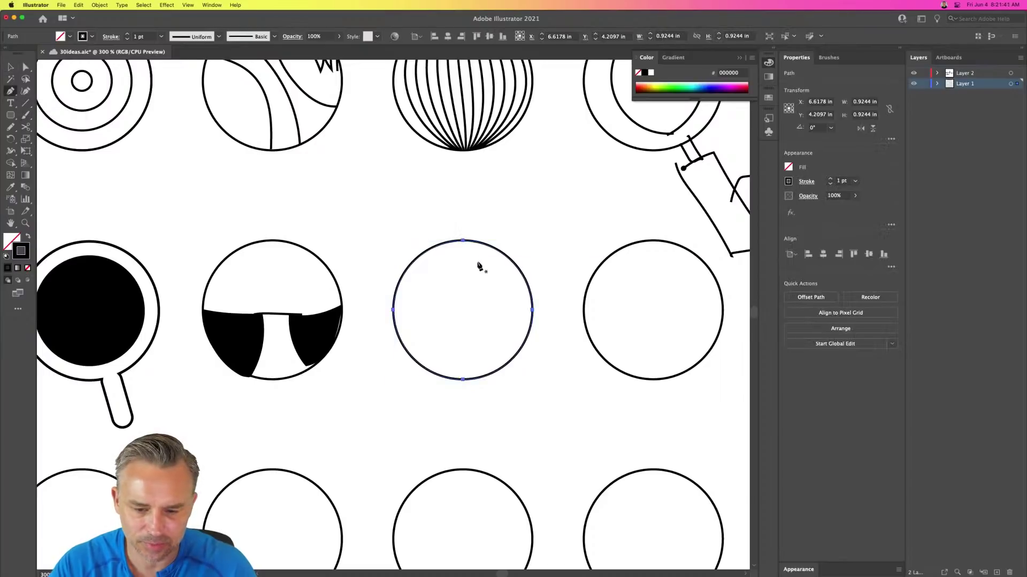
{"action": "left_click", "coordinate": [532, 310], "text": "alt"}
{"action": "key", "text": "super+z"}
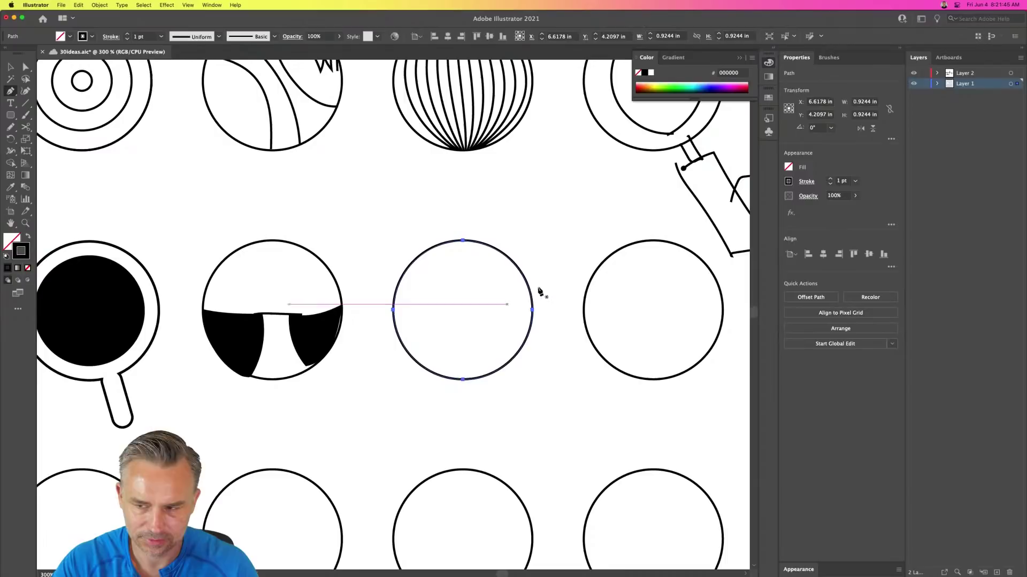
- Lock Layer 1 and use the Pen tool to draw an open wedge-shaped mouth in the circle beside the sunglasses face
{"action": "left_click", "coordinate": [924, 84]}
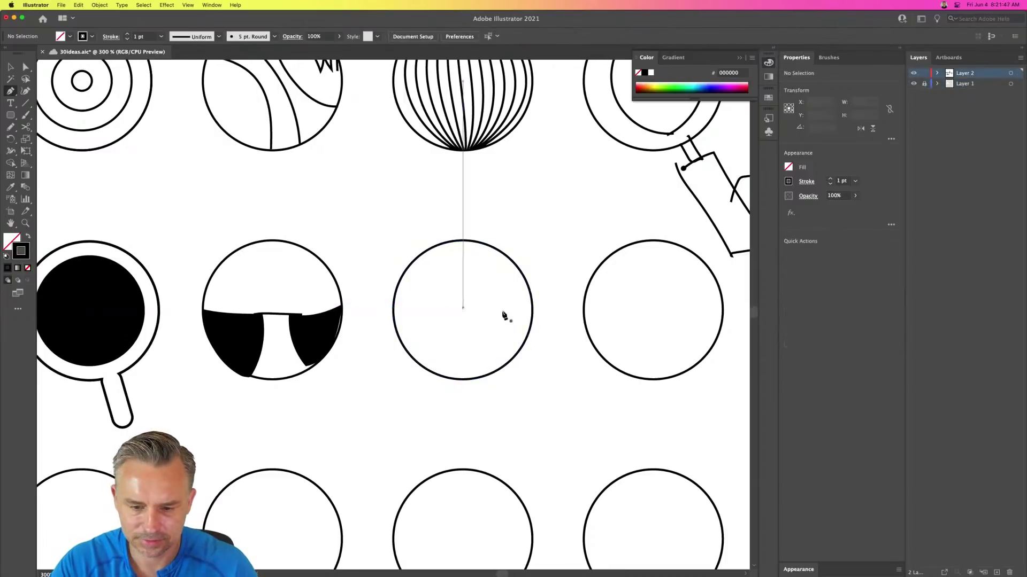
{"action": "left_click", "coordinate": [532, 309]}
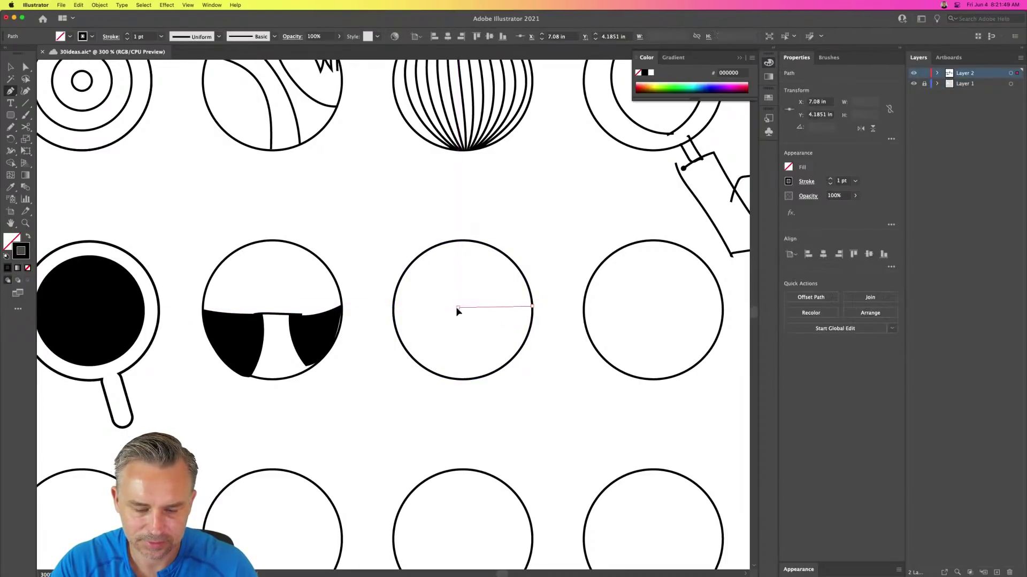
{"action": "left_click", "coordinate": [458, 308]}
{"action": "left_click", "coordinate": [503, 366]}
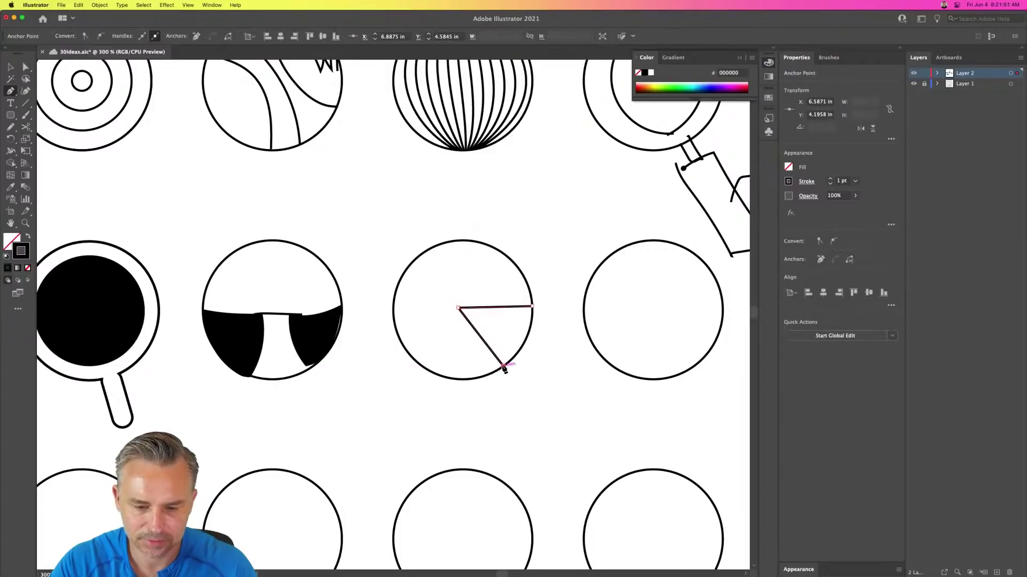
{"action": "key", "text": "Escape"}
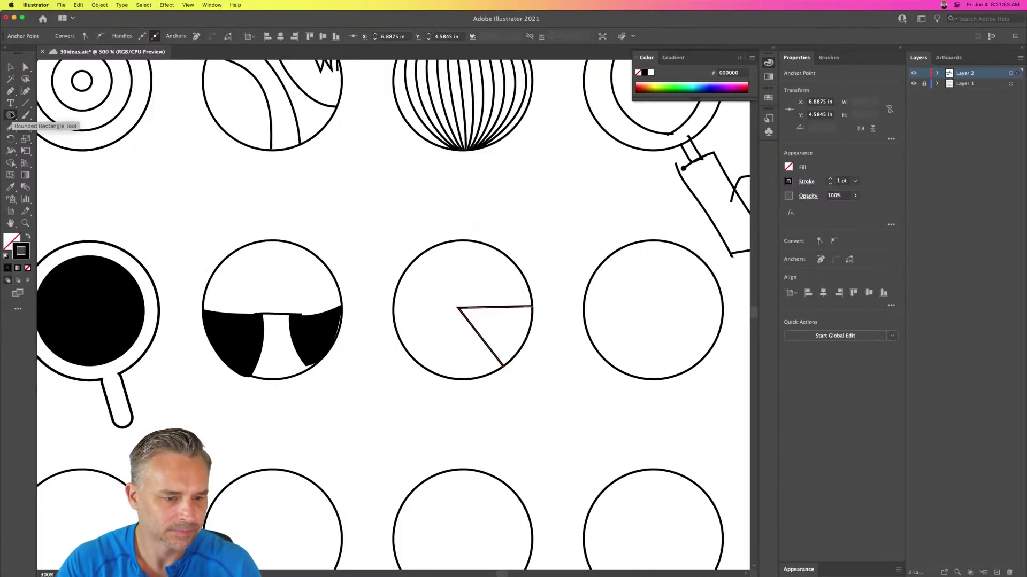
- Draw a solid black circular eye about 0.08 in wide above the wedge-shaped mouth
{"action": "left_click_drag", "start_coordinate": [11, 118], "coordinate": [54, 131]}
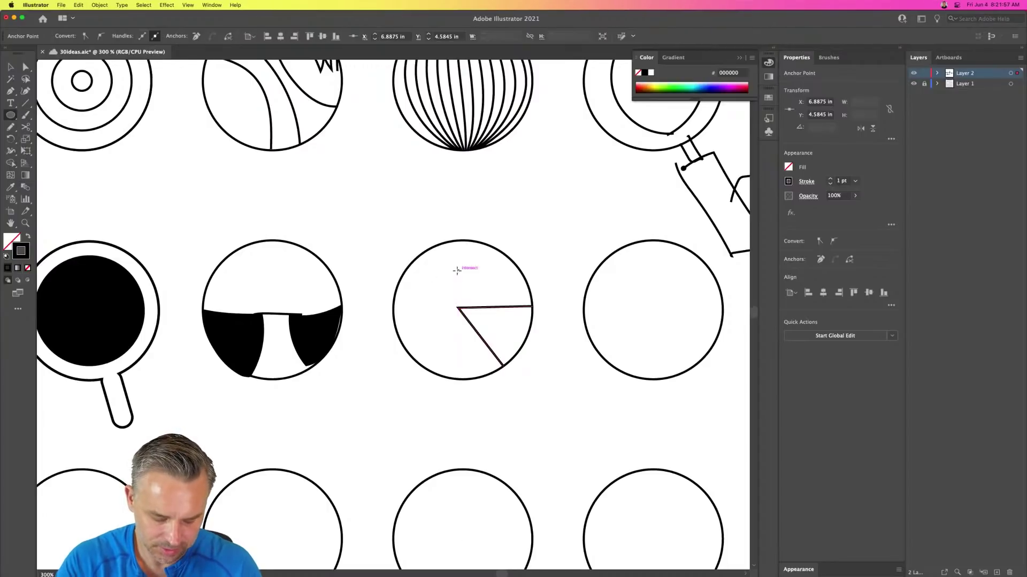
{"action": "left_click_drag", "start_coordinate": [455, 267], "coordinate": [461, 275]}
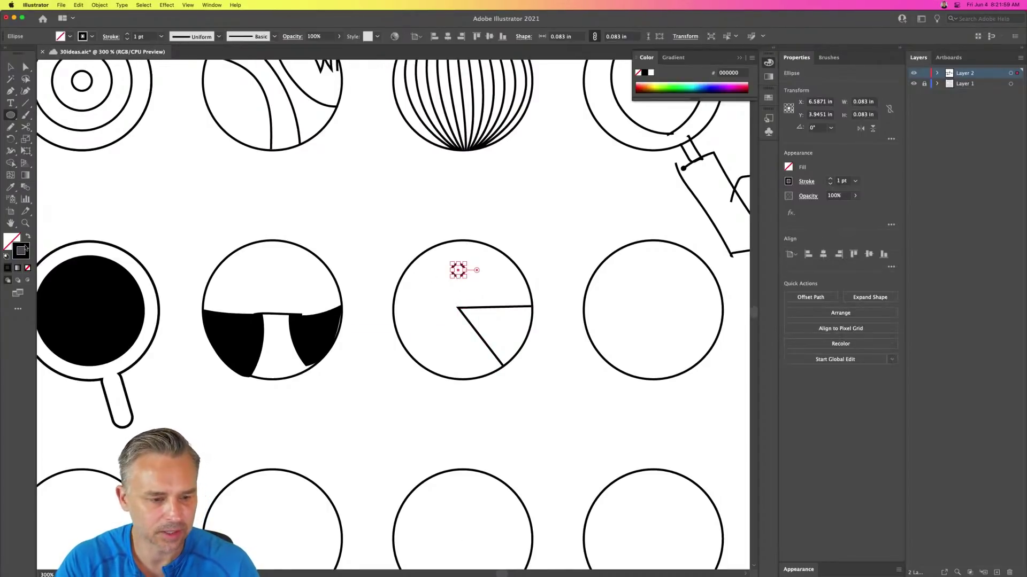
{"action": "left_click", "coordinate": [26, 237]}
{"action": "left_click", "coordinate": [9, 67]}
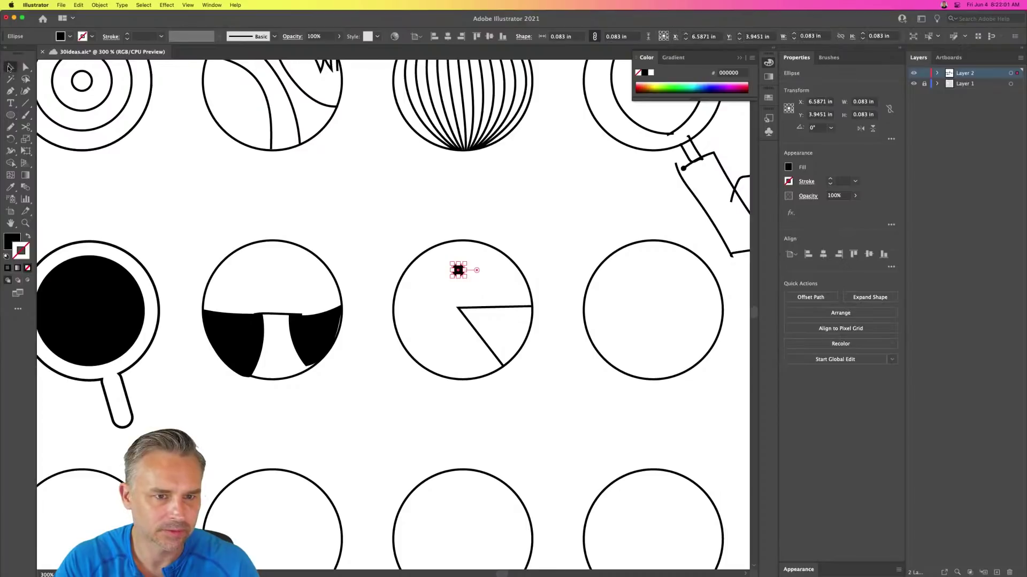
{"action": "left_click", "coordinate": [521, 211]}
- Draw an unfilled, black-outlined ellipse about 1.56 by 0.37 in across the second row's fifth circle and tilt it about 20 degrees
{"action": "scroll", "coordinate": [521, 211], "scroll_direction": "right", "scroll_amount": 5}
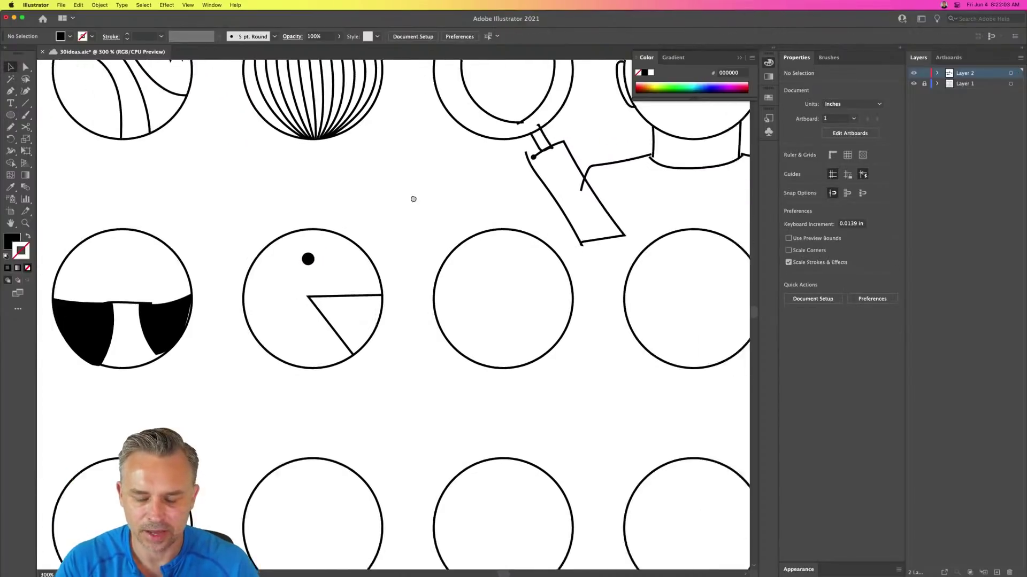
{"action": "key", "text": "l"}
{"action": "left_click_drag", "start_coordinate": [363, 296], "coordinate": [598, 352]}
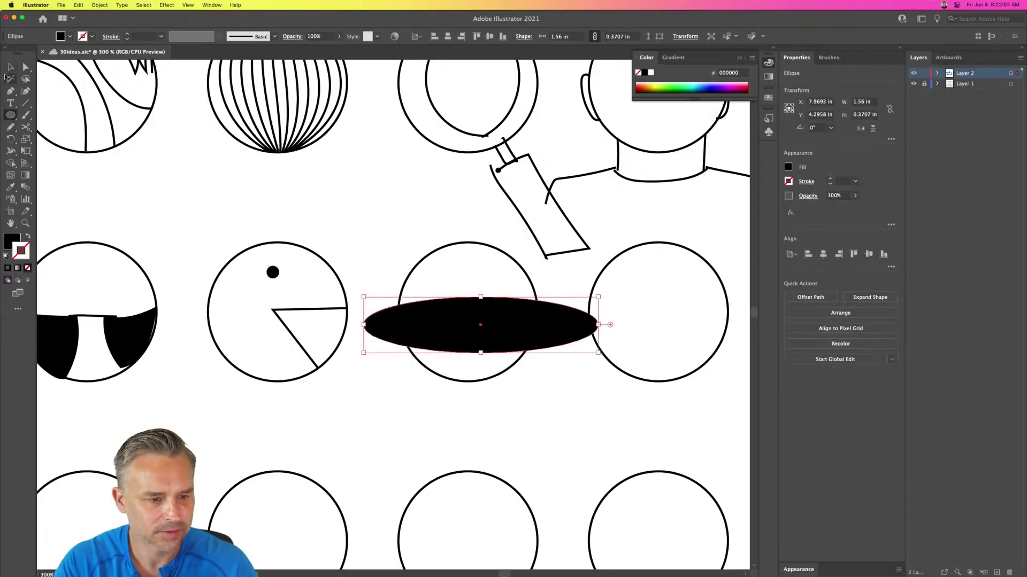
{"action": "left_click", "coordinate": [11, 66]}
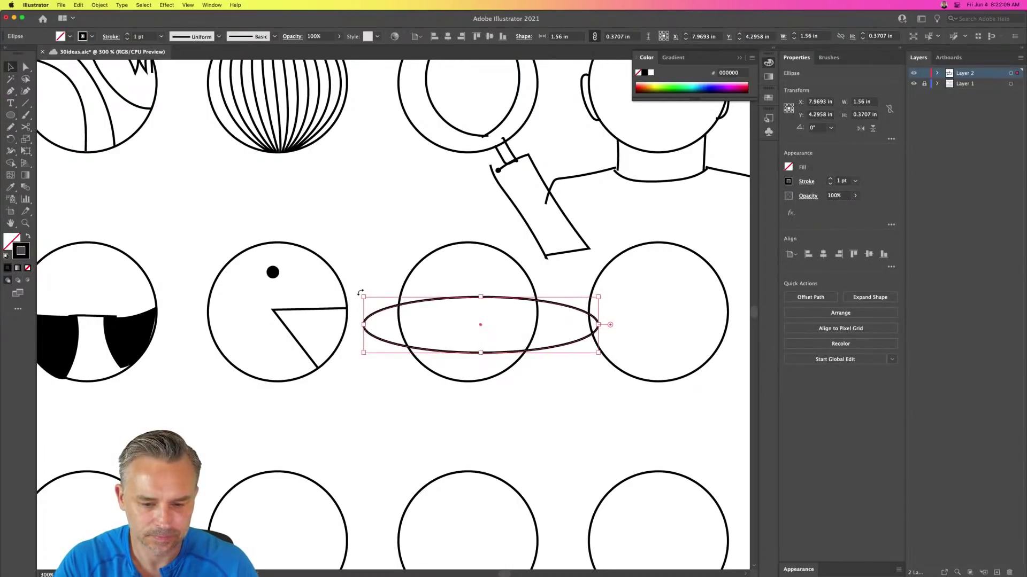
{"action": "left_click_drag", "start_coordinate": [360, 293], "coordinate": [381, 326]}
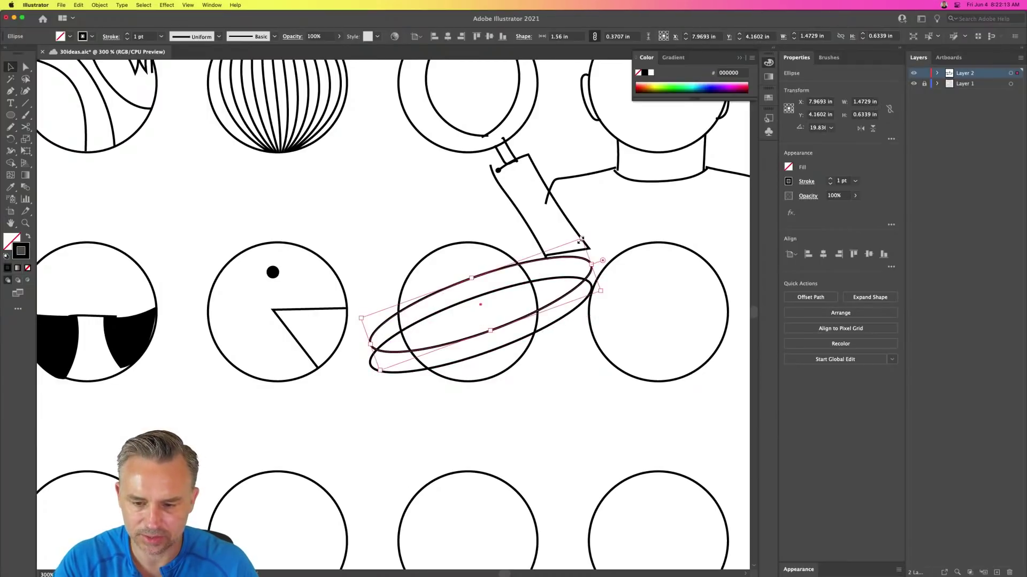
- Scale a duplicate of the tilted ring down to about 1.31 by 0.31 in and nest it inside the original around the planet
{"action": "mouse_move", "coordinate": [581, 240]}
{"action": "left_mouse_down"}
{"action": "mouse_move", "coordinate": [599, 255]}
{"action": "mouse_move", "coordinate": [574, 258]}
{"action": "left_mouse_up"}
{"action": "key", "text": "Right"}
{"action": "key", "text": "Right"}
{"action": "key", "text": "Right"}
{"action": "key", "text": "Right"}
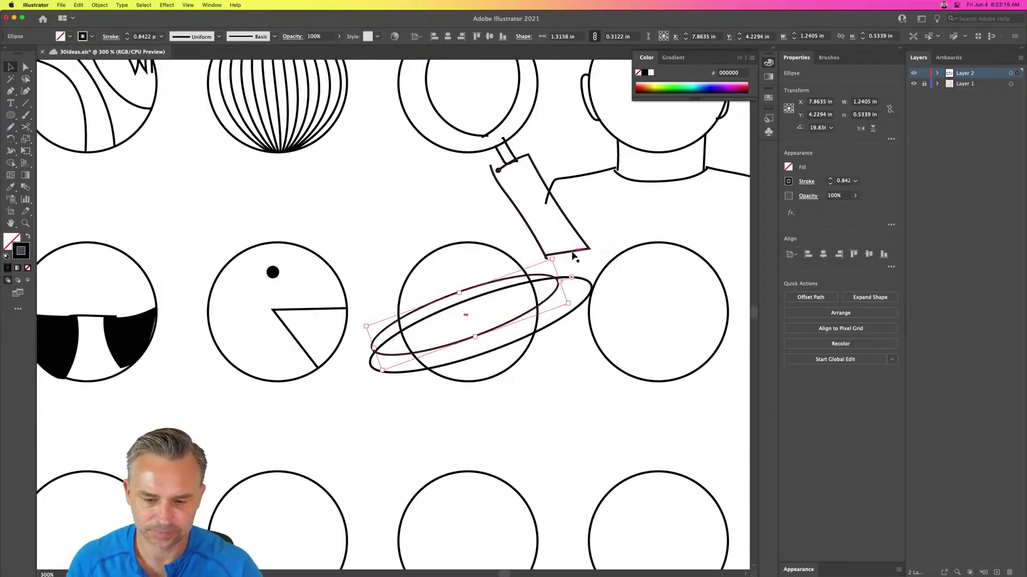
{"action": "left_click_drag", "start_coordinate": [371, 266], "coordinate": [390, 376]}
{"action": "key", "text": "Left"}
{"action": "key", "text": "Up"}
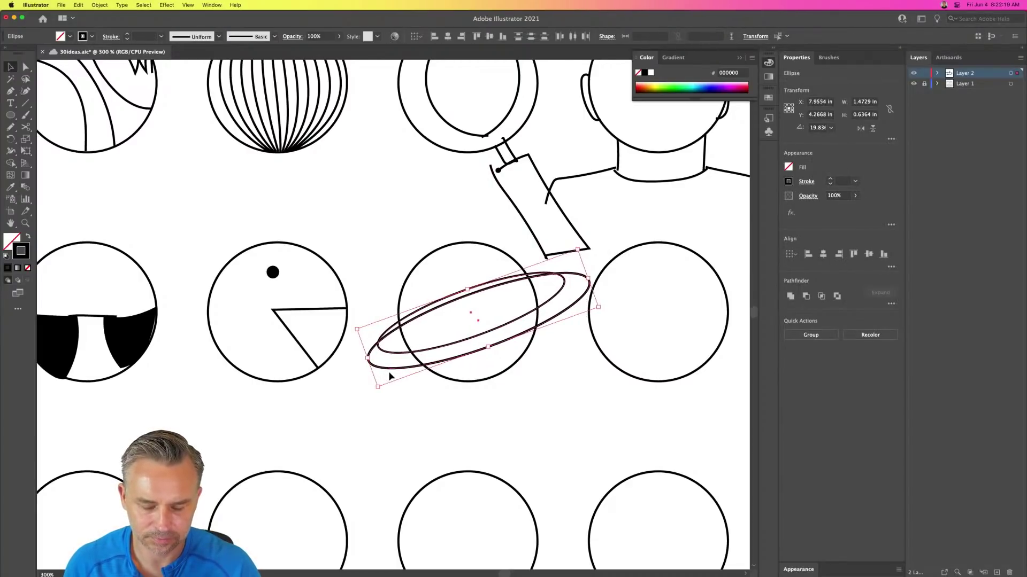
- Use the Shape Builder tool on the planet circle and both rings to remove the ring lines passing behind the planet
{"action": "left_click_drag", "start_coordinate": [374, 242], "coordinate": [434, 344]}
{"action": "left_click_drag", "start_coordinate": [393, 249], "coordinate": [491, 325]}
{"action": "left_click_drag", "start_coordinate": [367, 216], "coordinate": [489, 402]}
{"action": "left_click", "coordinate": [8, 164]}
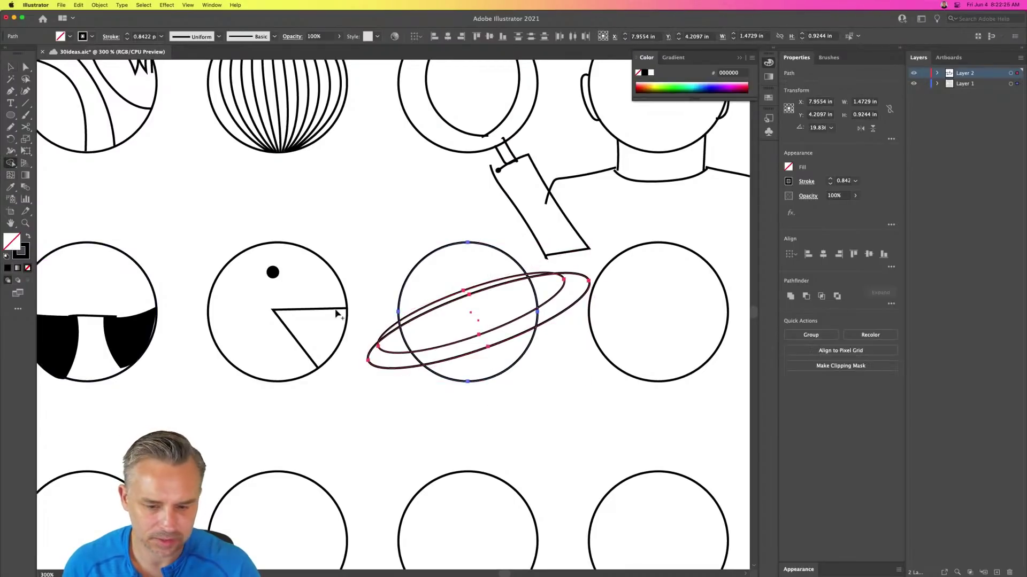
{"action": "left_click", "coordinate": [446, 327]}
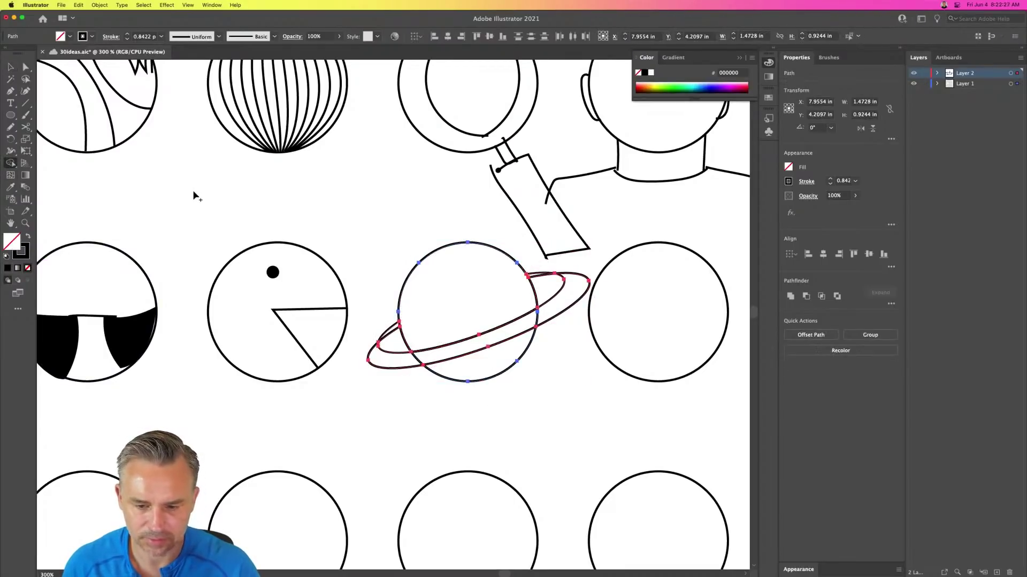
{"action": "key", "text": "v"}
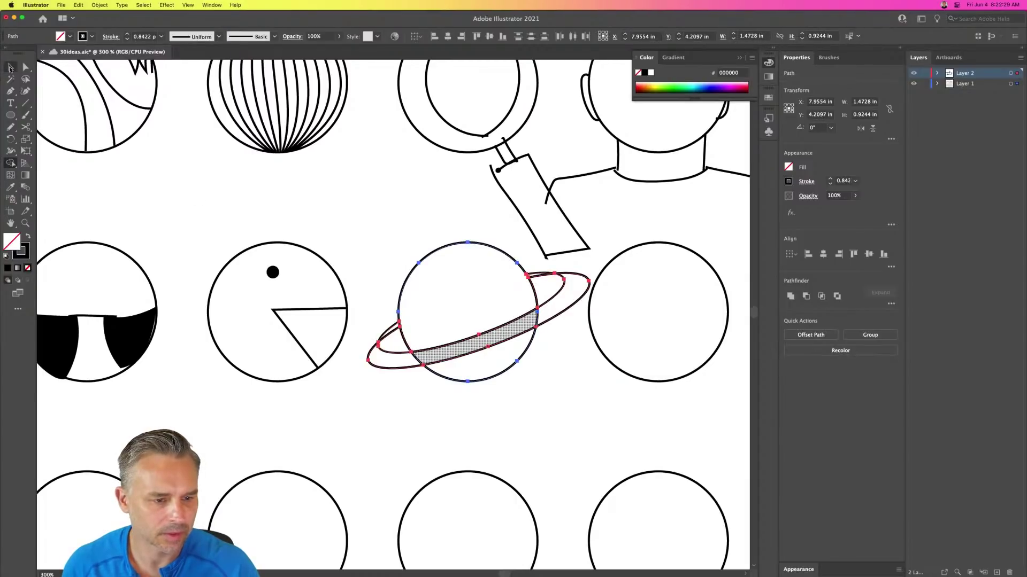
{"action": "left_click", "coordinate": [258, 198]}
- Draw a solid black finger hole about 0.09 by 0.08 in, tilted about 27 degrees, in the second row's last circle
{"action": "left_click_drag", "start_coordinate": [463, 197], "coordinate": [284, 201]}
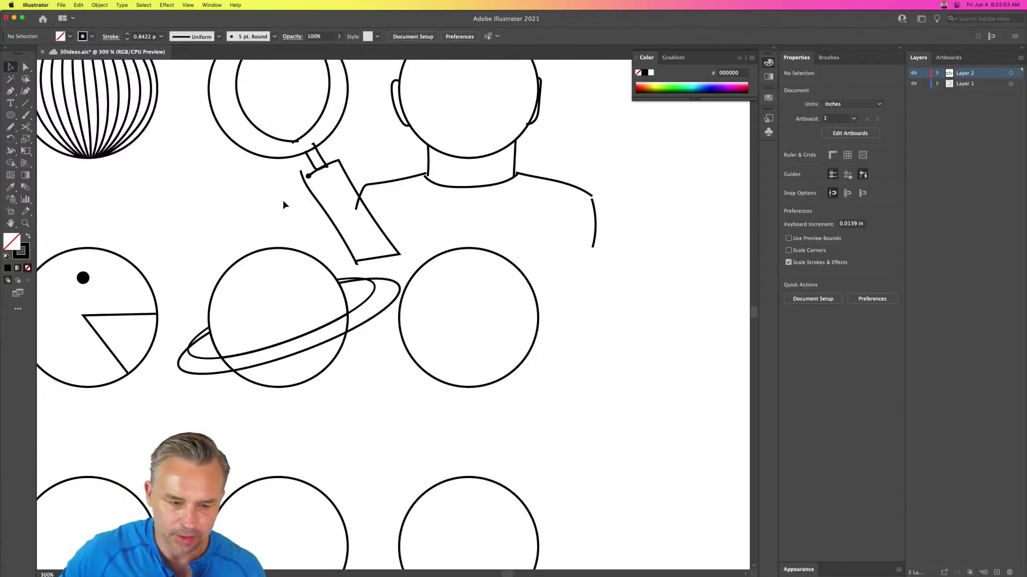
{"action": "left_click", "coordinate": [10, 115]}
{"action": "left_click_drag", "start_coordinate": [449, 275], "coordinate": [459, 287]}
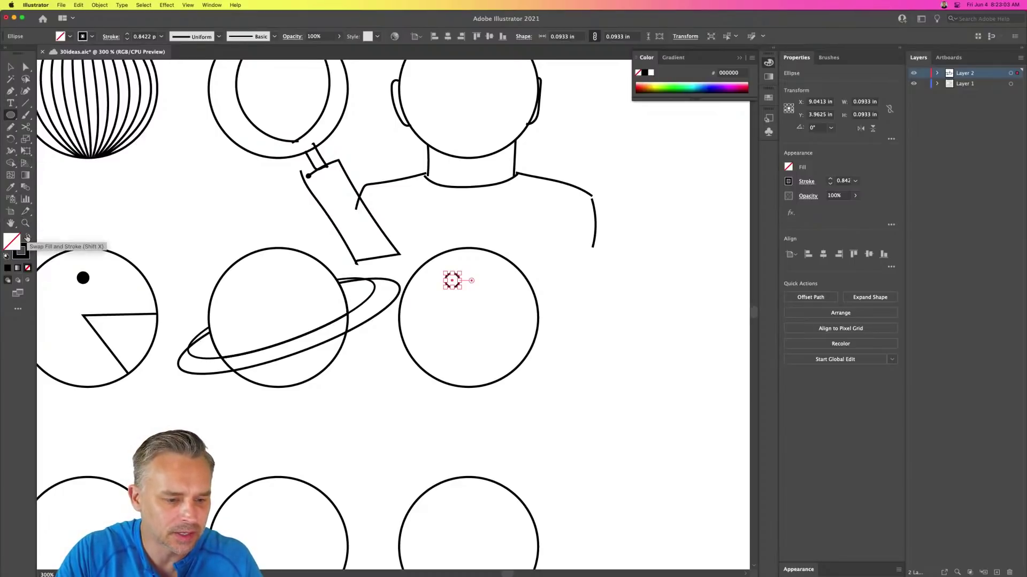
{"action": "left_click", "coordinate": [27, 237]}
{"action": "left_click", "coordinate": [10, 67]}
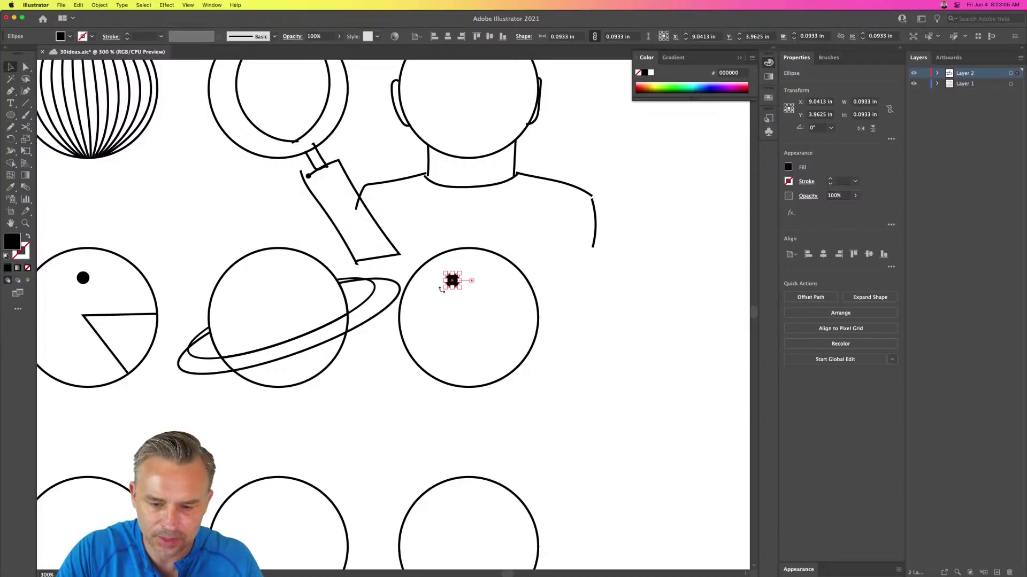
{"action": "left_click_drag", "start_coordinate": [452, 286], "coordinate": [451, 285]}
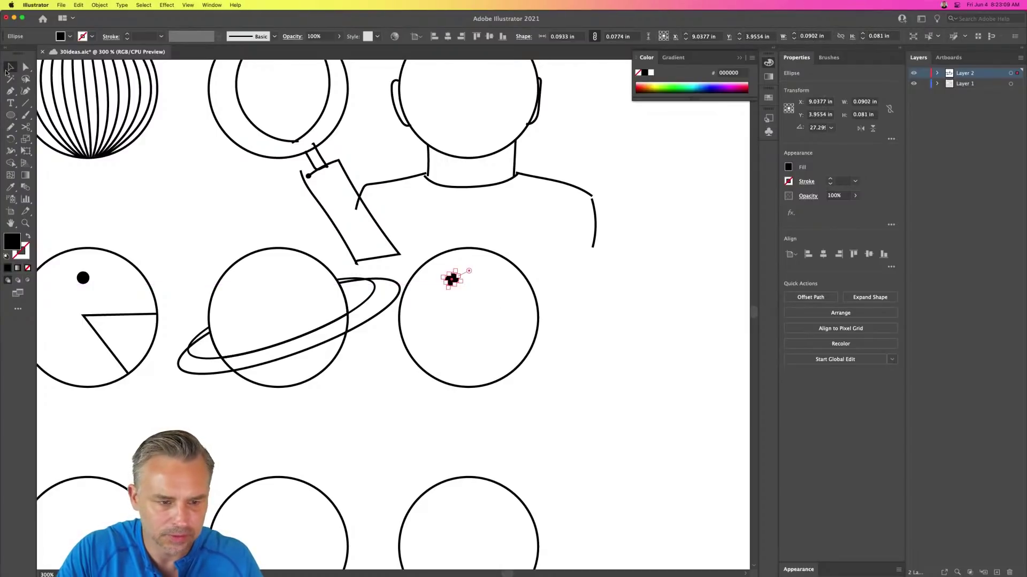
- Duplicate the black finger hole to give the bowling ball three holes
{"action": "left_click", "coordinate": [24, 224]}
{"action": "left_click_drag", "start_coordinate": [400, 240], "coordinate": [538, 385]}
{"action": "key", "text": "v"}
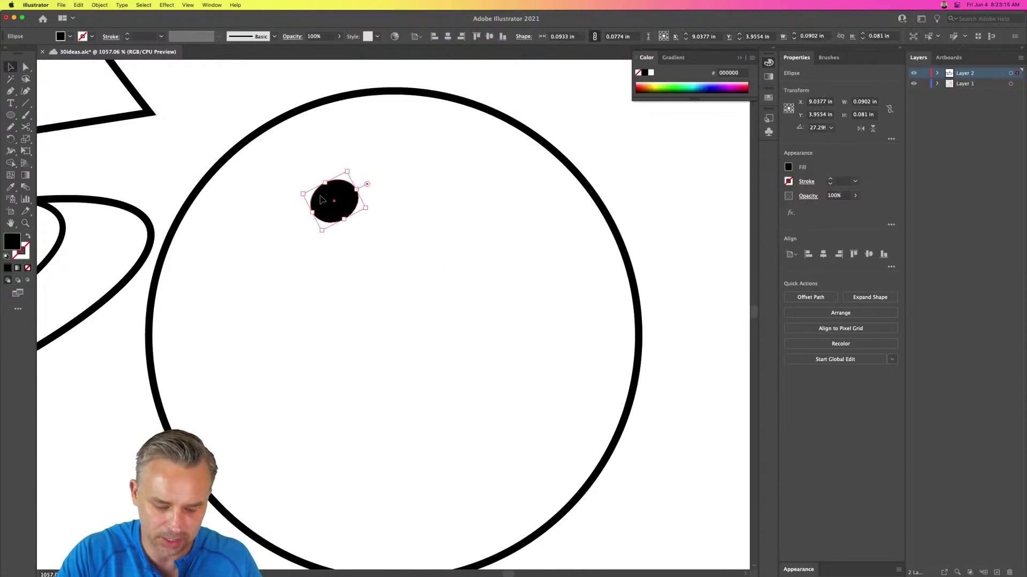
{"action": "left_click_drag", "start_coordinate": [322, 200], "coordinate": [392, 269], "text": "alt"}
{"action": "left_click", "coordinate": [103, 394]}
- Fit the whole artboard in view and save the document
{"action": "key", "text": "super+minus"}
{"action": "key", "text": "super+minus"}
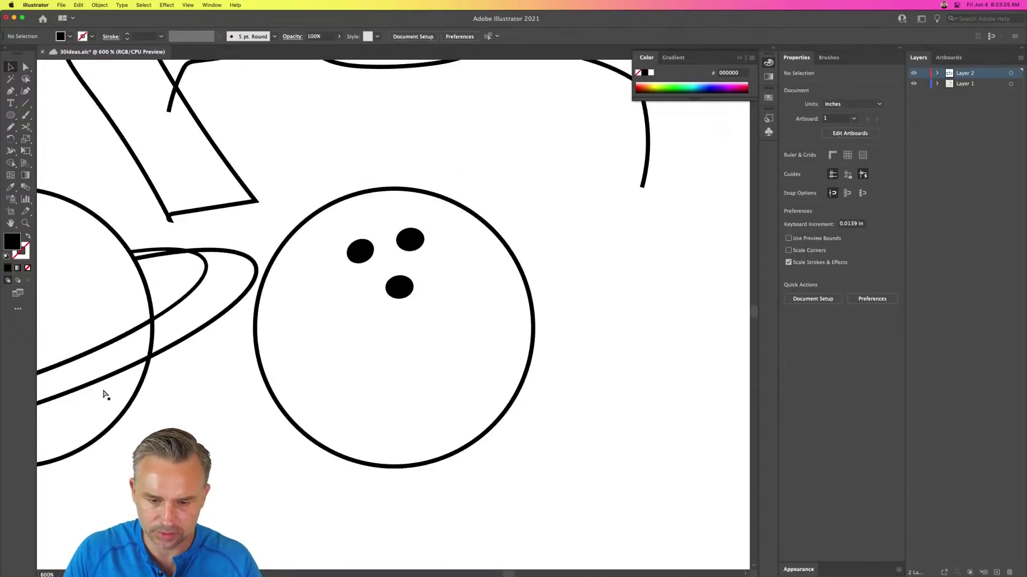
{"action": "key", "text": "super+0"}
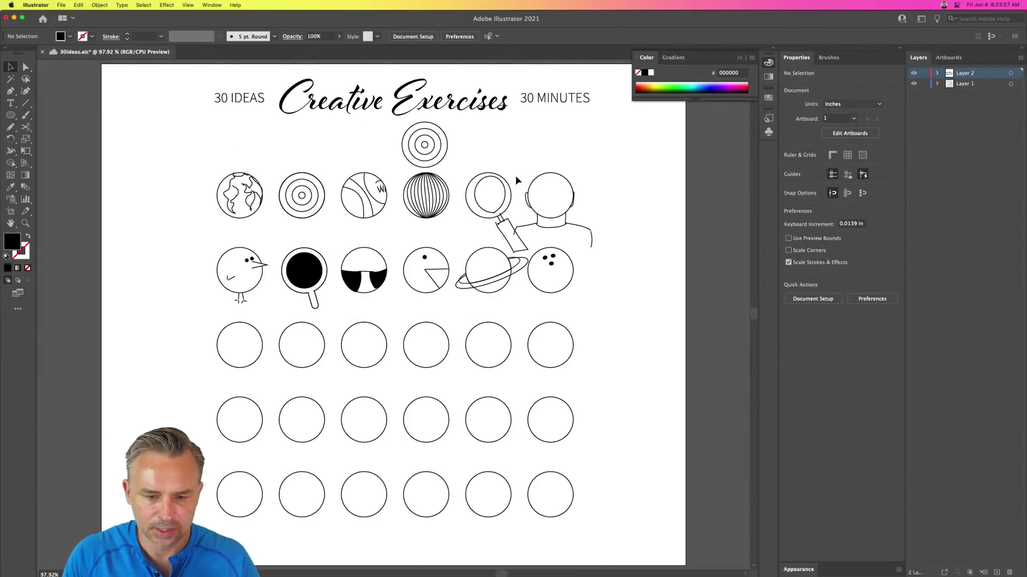
{"action": "key", "text": "super+s"}
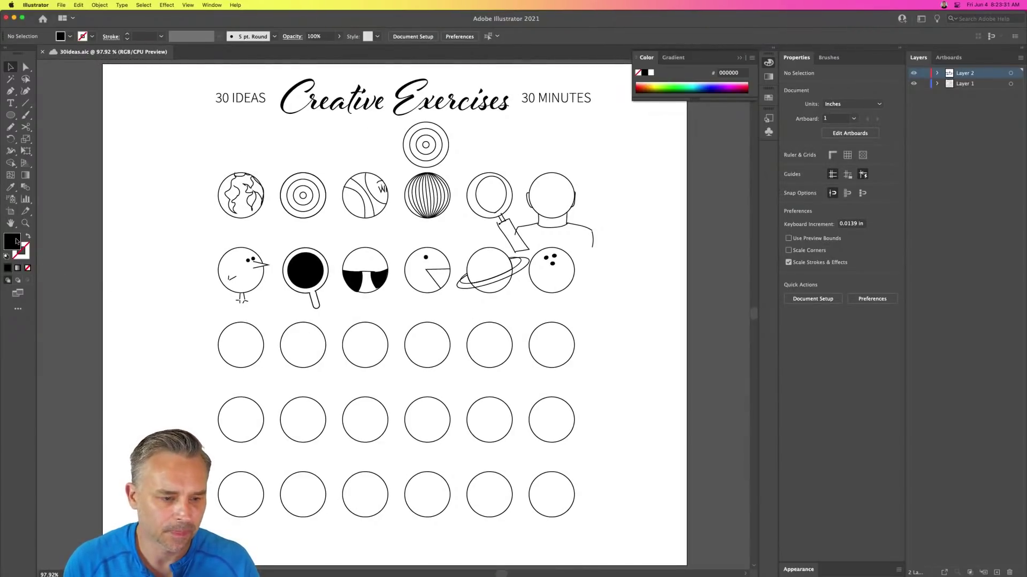
- Draw an unfilled circle about 0.75 in wide with a 1 pt black outline, roughly centred inside the third row's first circle
{"action": "key", "text": "z"}
{"action": "left_click_drag", "start_coordinate": [209, 317], "coordinate": [273, 387]}
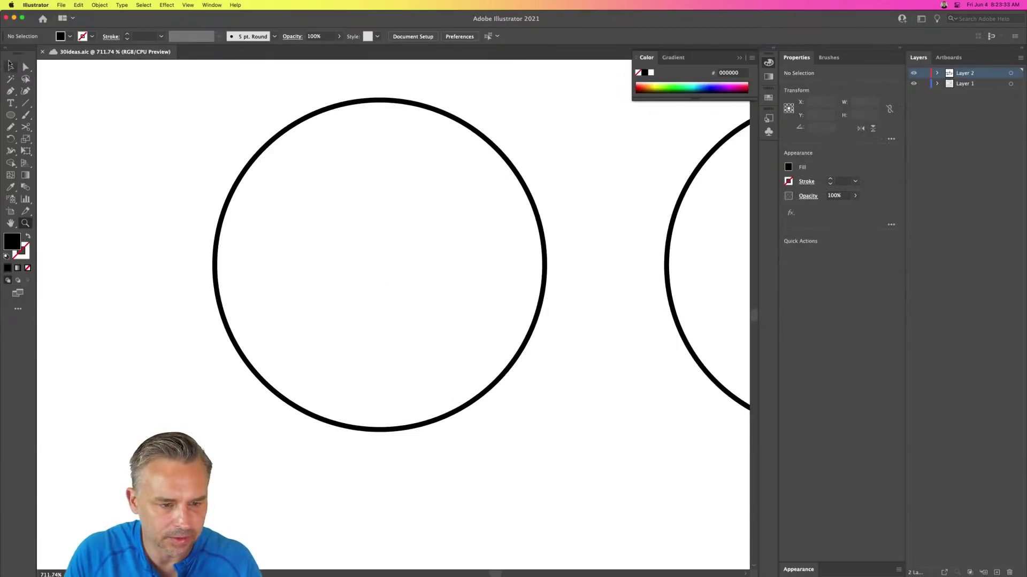
{"action": "left_click", "coordinate": [10, 115]}
{"action": "left_click_drag", "start_coordinate": [251, 120], "coordinate": [424, 389]}
{"action": "scroll", "coordinate": [298, 187], "scroll_direction": "up", "scroll_amount": 5}
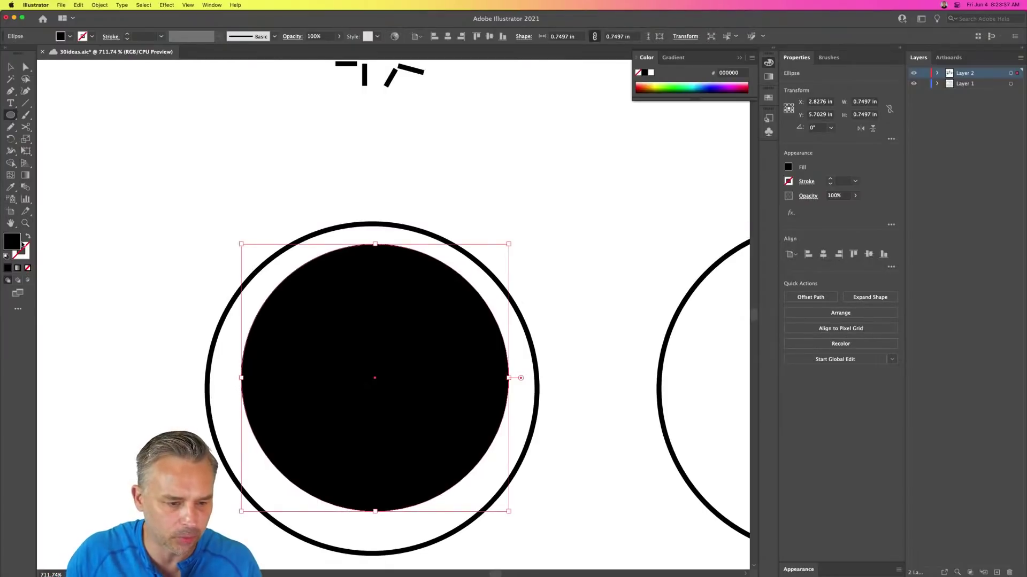
{"action": "left_click", "coordinate": [27, 236]}
{"action": "key", "text": "Left"}
{"action": "key", "text": "Down"}
{"action": "key", "text": "Down"}
{"action": "key", "text": "Down"}
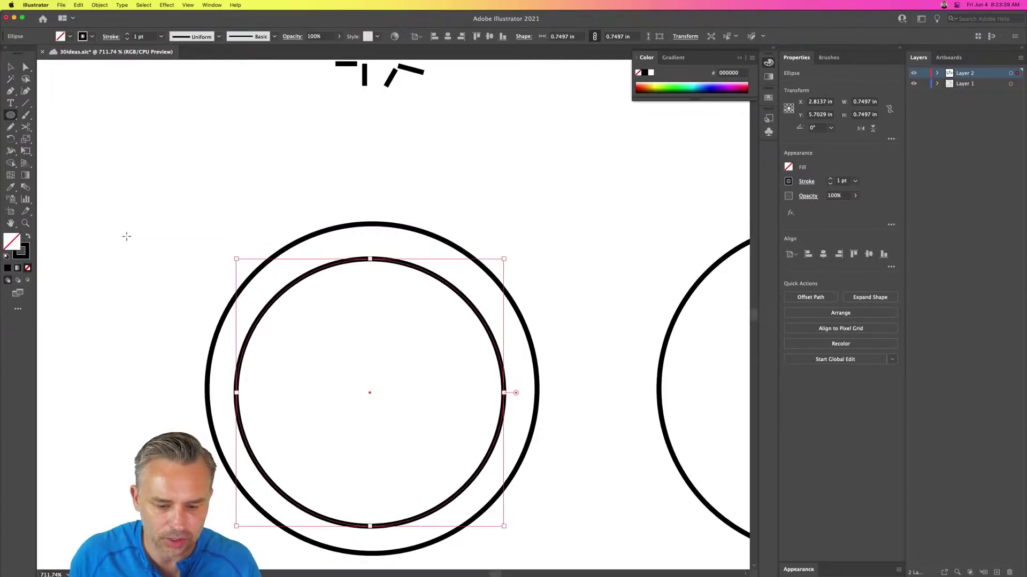
- Draw an unfilled black-outlined hexagon above the third row's first circle and scale it down to about 0.27 by 0.23 in
{"action": "left_click", "coordinate": [10, 115]}
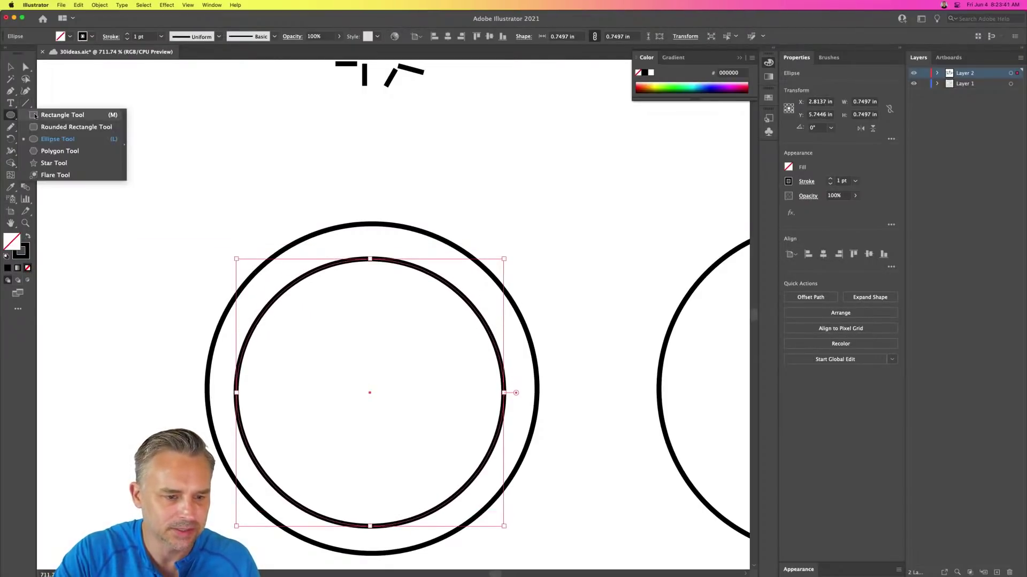
{"action": "left_click", "coordinate": [56, 150]}
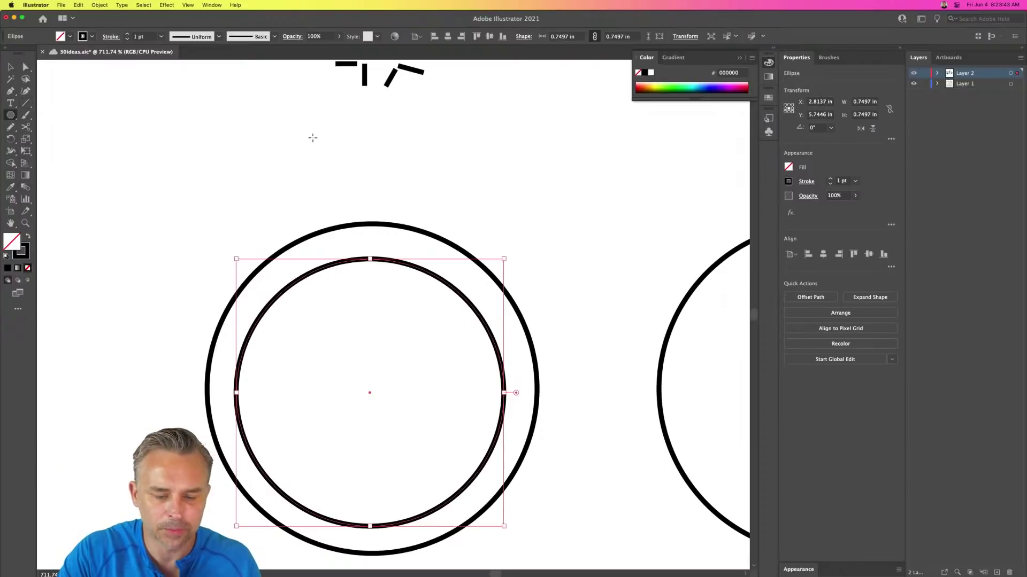
{"action": "left_click_drag", "start_coordinate": [316, 131], "coordinate": [381, 130]}
{"action": "left_click", "coordinate": [11, 67]}
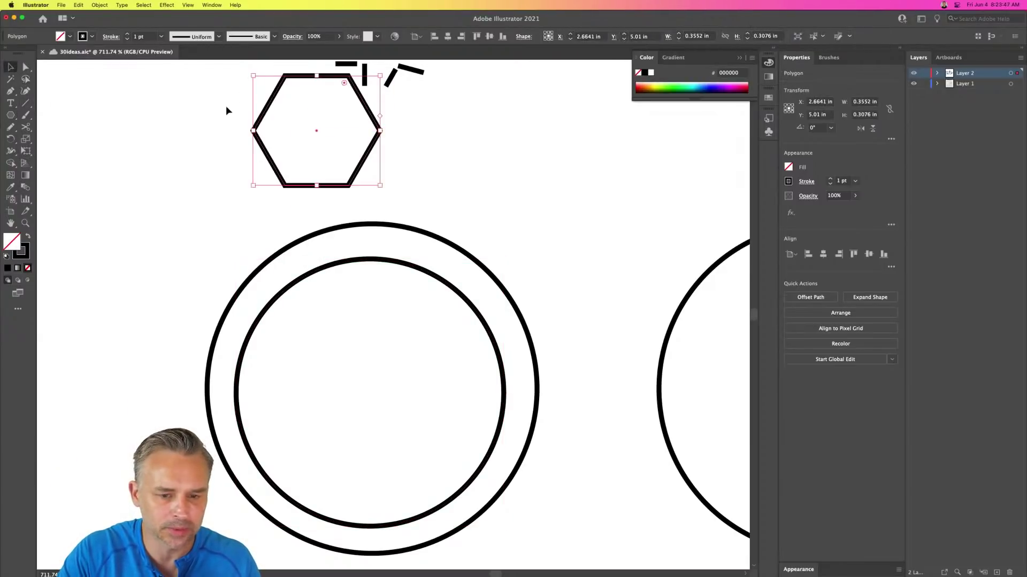
{"action": "left_click", "coordinate": [319, 142]}
{"action": "left_click", "coordinate": [267, 105]}
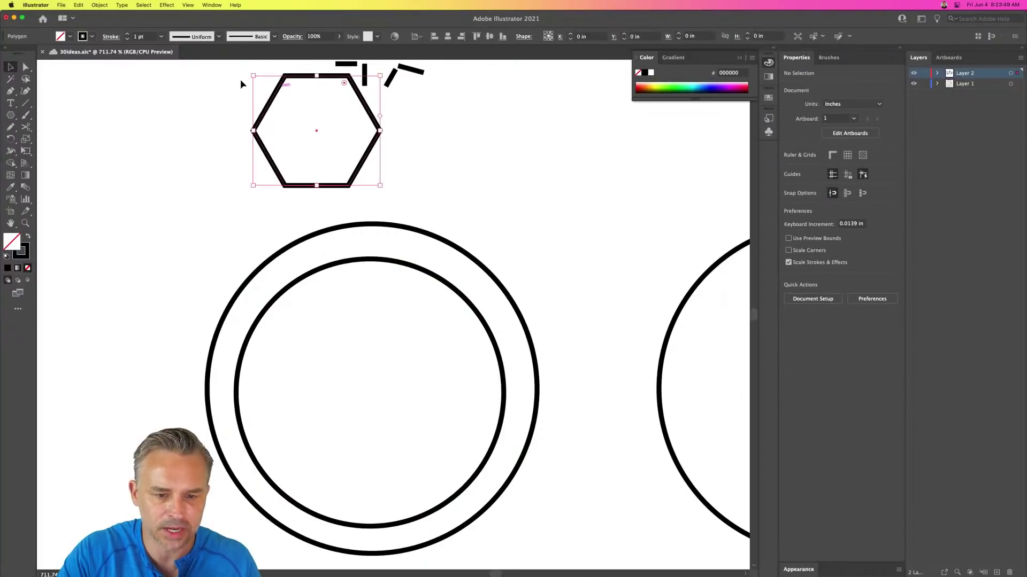
{"action": "mouse_move", "coordinate": [252, 74]}
{"action": "left_mouse_down"}
{"action": "mouse_move", "coordinate": [355, 137]}
{"action": "mouse_move", "coordinate": [340, 140]}
{"action": "left_mouse_up"}
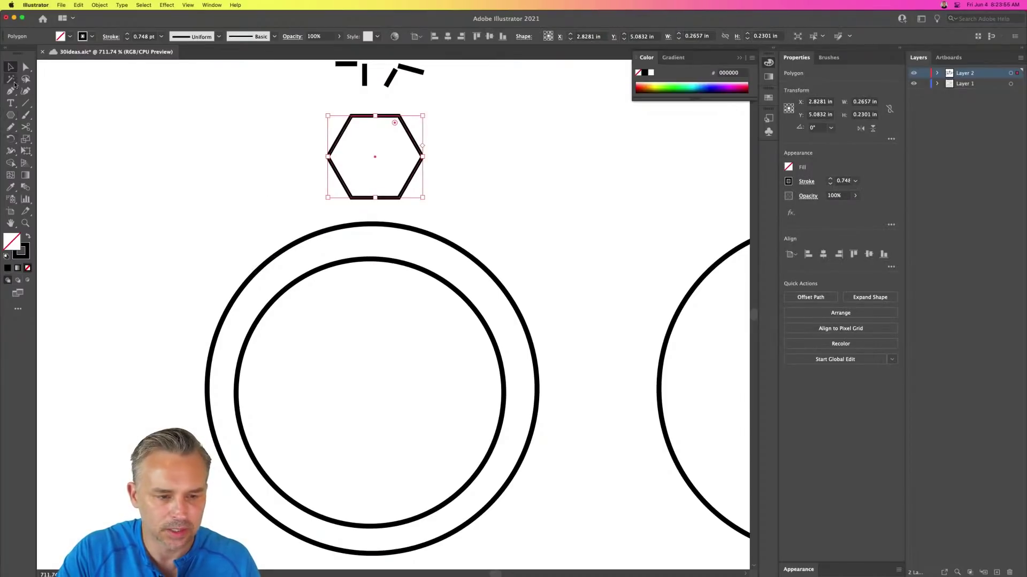
- Draw a second hexagon about 0.26 by 0.22 in, overlapping the lower part of the first one
{"action": "left_click", "coordinate": [10, 115]}
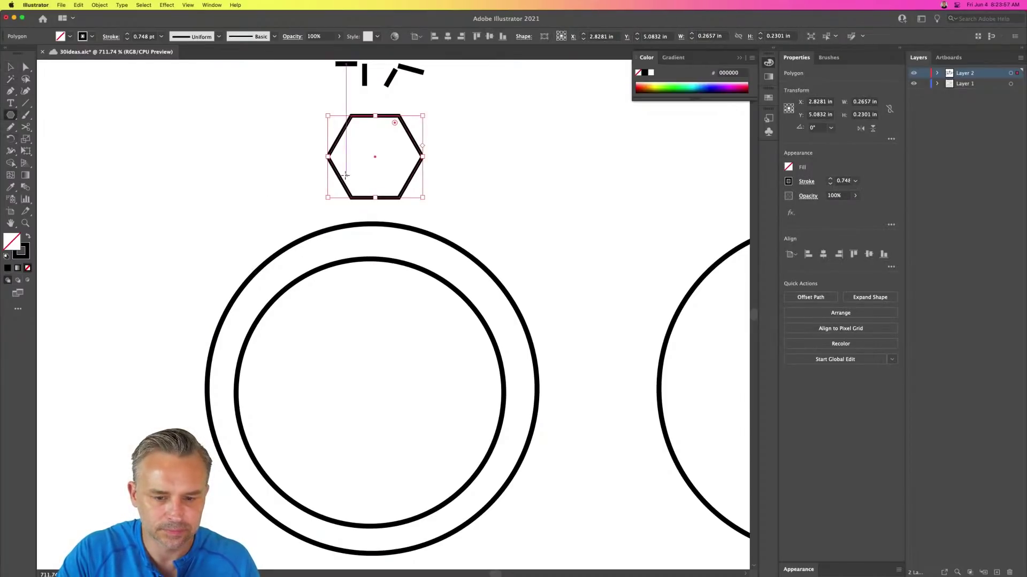
{"action": "left_click_drag", "start_coordinate": [347, 176], "coordinate": [386, 199]}
{"action": "left_click", "coordinate": [10, 67]}
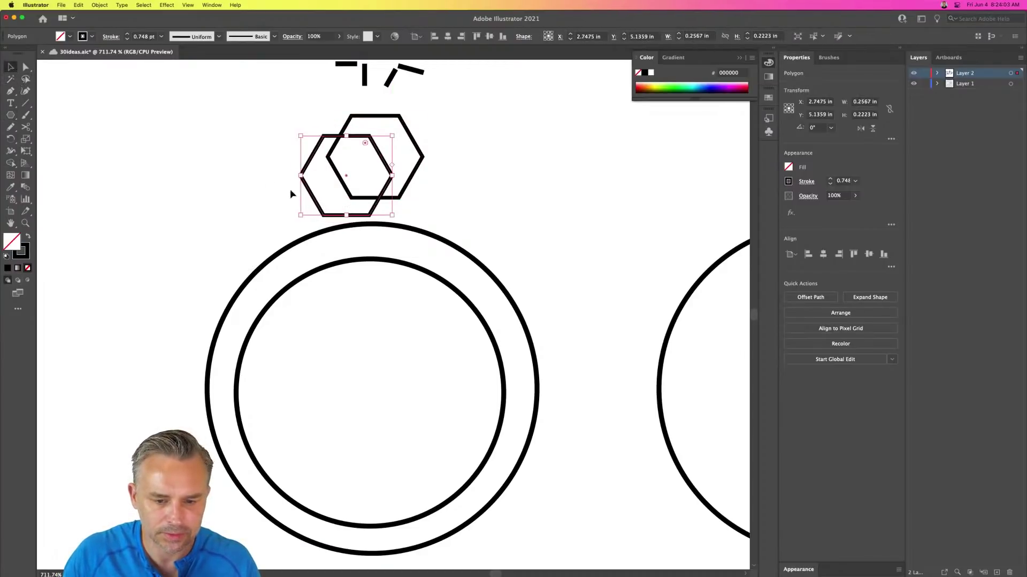
- Ungroup the third row of circles and select its first outer circle on its own
{"action": "left_click_drag", "start_coordinate": [213, 141], "coordinate": [472, 291]}
{"action": "left_click", "coordinate": [597, 139]}
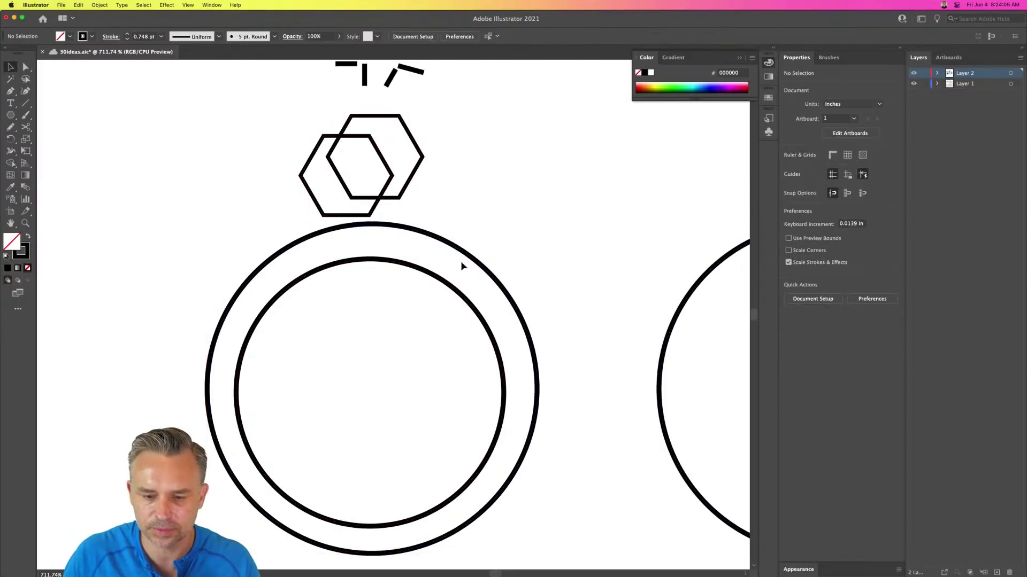
{"action": "right_click", "coordinate": [466, 253]}
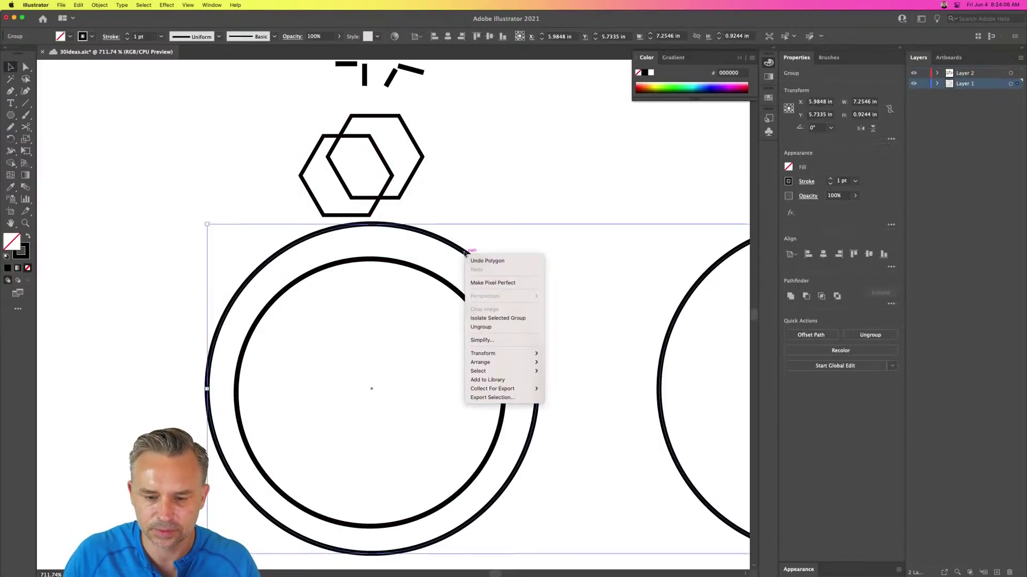
{"action": "left_click", "coordinate": [499, 339]}
{"action": "left_click", "coordinate": [388, 220]}
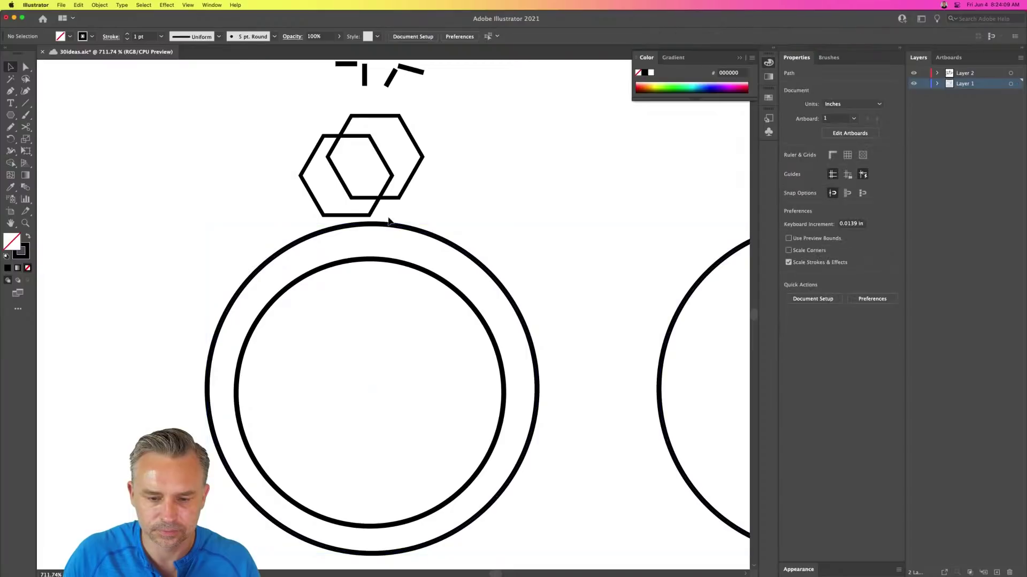
{"action": "left_click", "coordinate": [402, 227]}
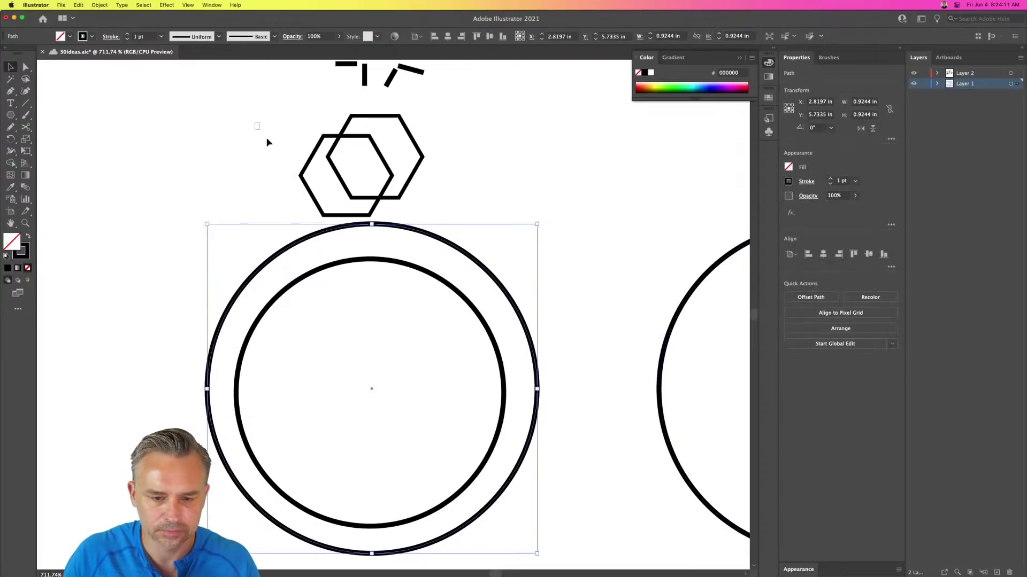
- Centre both hexagons and both ring circles horizontally on one another and nudge them slightly to the right
{"action": "left_click_drag", "start_coordinate": [268, 141], "coordinate": [421, 326]}
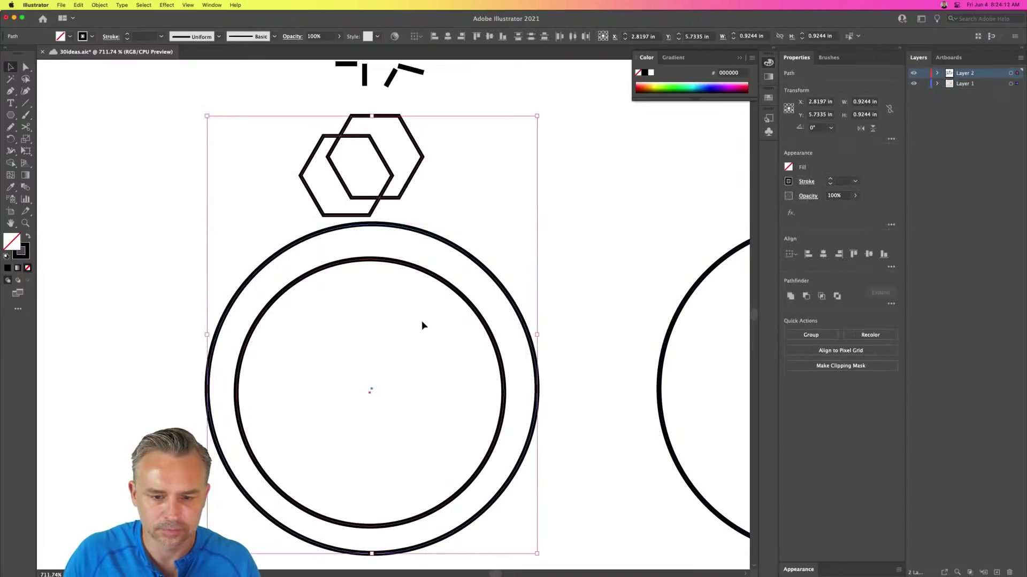
{"action": "left_click", "coordinate": [448, 36]}
{"action": "key", "text": "Right"}
{"action": "key", "text": "Right"}
{"action": "key", "text": "Right"}
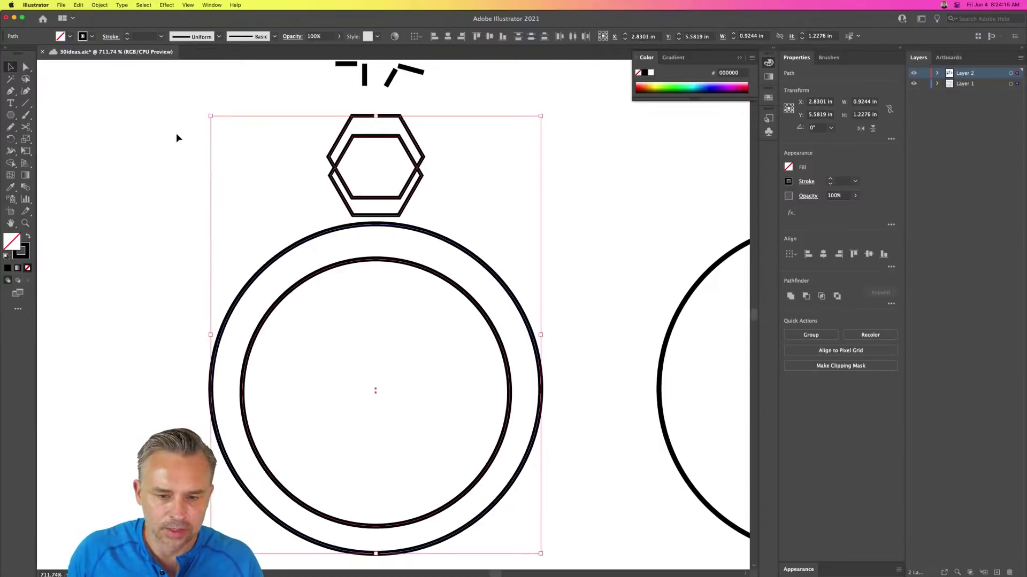
- Move the lower hexagon down until it overlaps the top of the ring's outer circle, and narrow it slightly on both sides
{"action": "left_click", "coordinate": [175, 132]}
{"action": "left_click", "coordinate": [344, 208]}
{"action": "key", "text": "Down"}
{"action": "key", "text": "Down"}
{"action": "key", "text": "Down"}
{"action": "key", "text": "Down"}
{"action": "key", "text": "Down"}
{"action": "key", "text": "Down"}
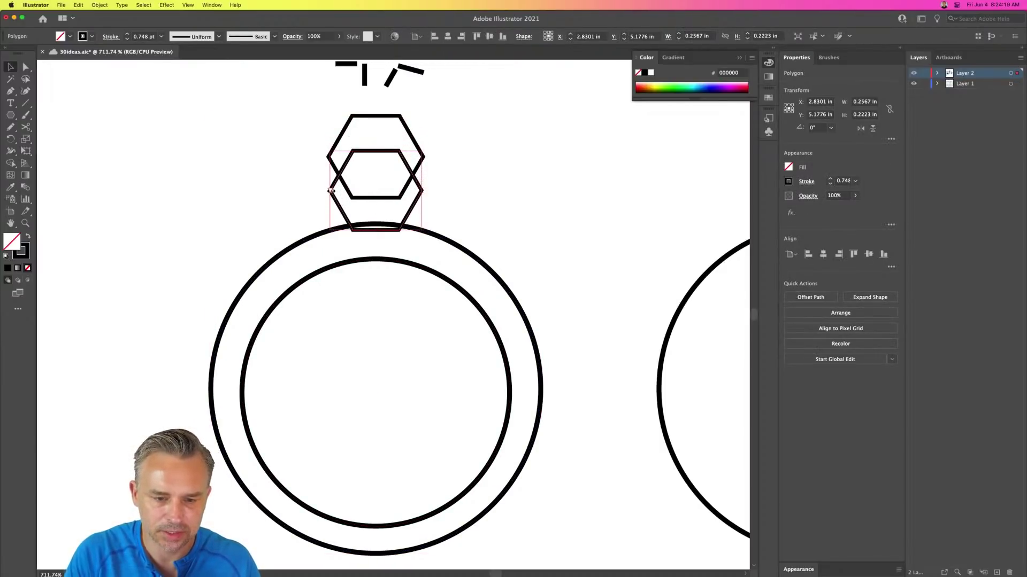
{"action": "left_click_drag", "start_coordinate": [328, 191], "coordinate": [336, 191]}
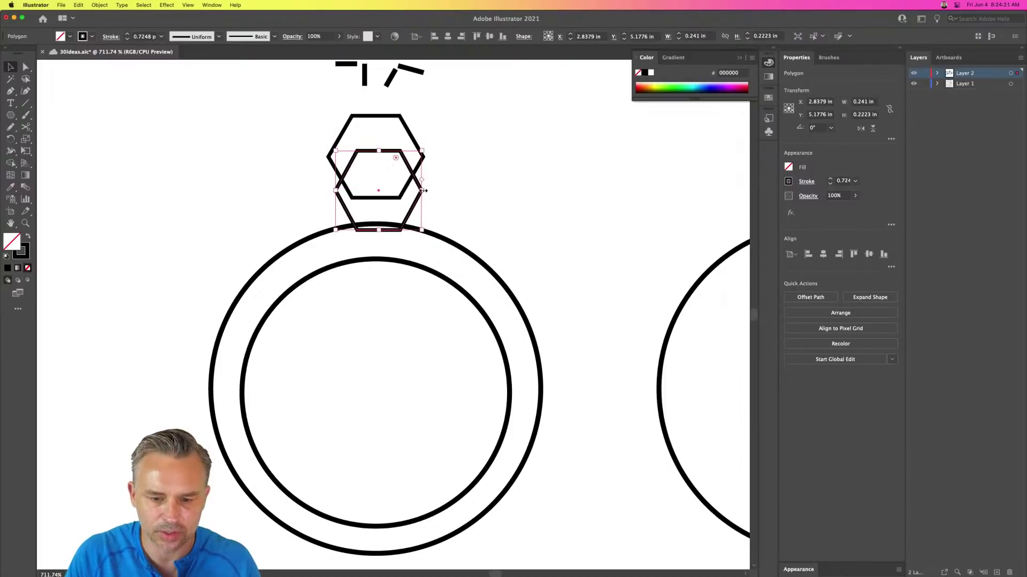
{"action": "left_click_drag", "start_coordinate": [422, 190], "coordinate": [415, 191]}
- Use Shape Builder to merge the lower hexagon into the ring band and to clear its overlapping lines from the hexagonal gem
{"action": "left_click_drag", "start_coordinate": [220, 150], "coordinate": [487, 378]}
{"action": "left_click", "coordinate": [11, 162]}
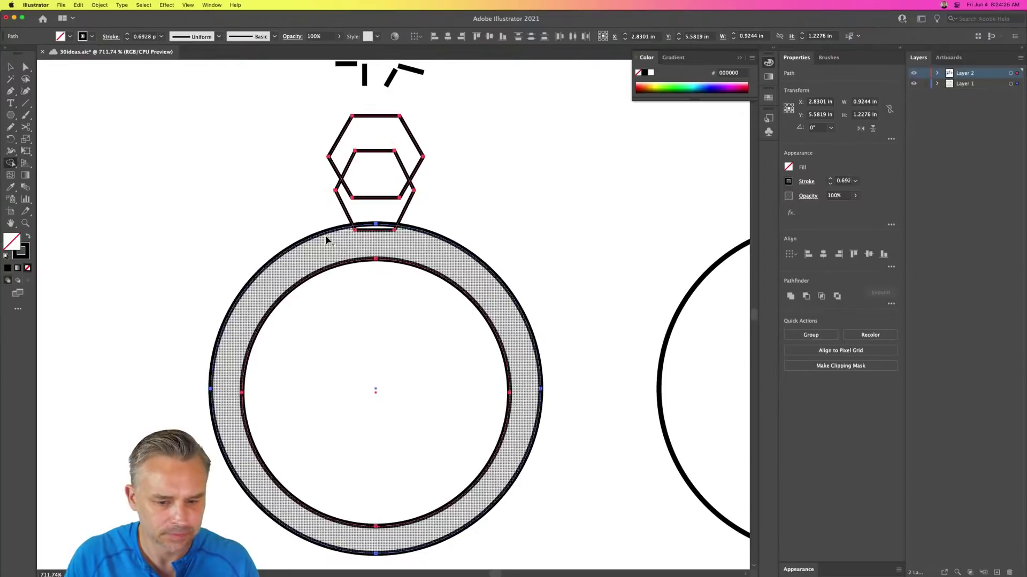
{"action": "left_click_drag", "start_coordinate": [368, 226], "coordinate": [380, 241]}
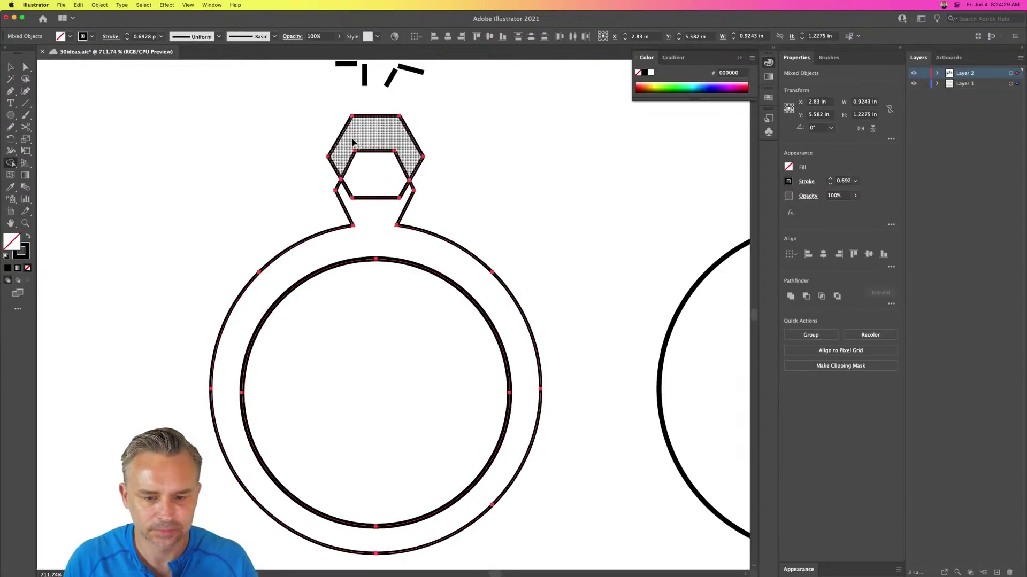
{"action": "left_click_drag", "start_coordinate": [362, 140], "coordinate": [374, 167]}
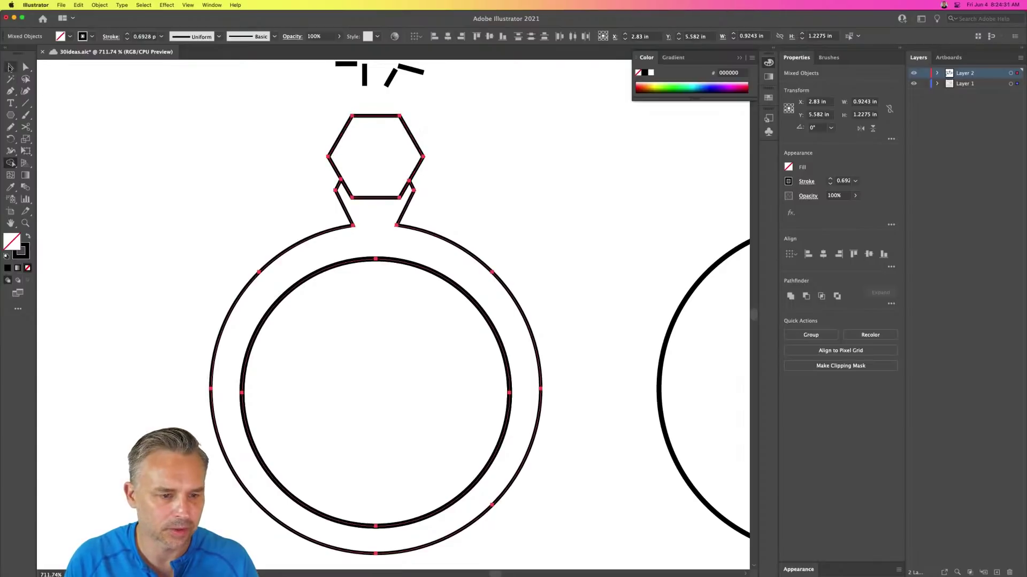
{"action": "left_click", "coordinate": [10, 67]}
{"action": "left_click", "coordinate": [186, 202]}
- Draw four short slanted facet lines inside the hexagonal gem and save the document
{"action": "left_click", "coordinate": [25, 102]}
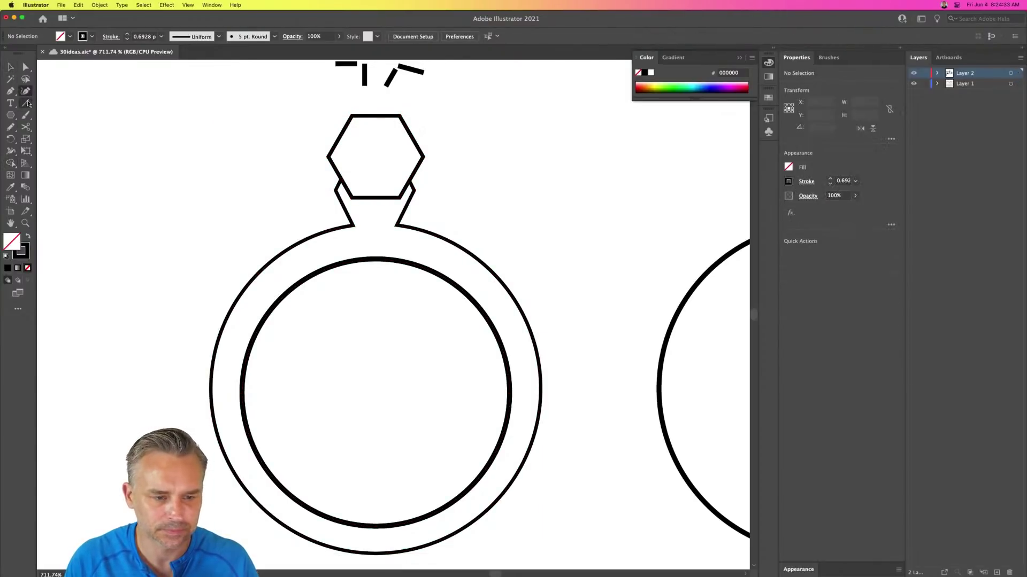
{"action": "left_click_drag", "start_coordinate": [376, 157], "coordinate": [456, 158]}
{"action": "mouse_move", "coordinate": [382, 124]}
{"action": "left_mouse_down"}
{"action": "mouse_move", "coordinate": [394, 161]}
{"action": "mouse_move", "coordinate": [351, 155]}
{"action": "mouse_move", "coordinate": [374, 191]}
{"action": "mouse_move", "coordinate": [389, 187]}
{"action": "left_mouse_up"}
{"action": "left_click", "coordinate": [11, 66]}
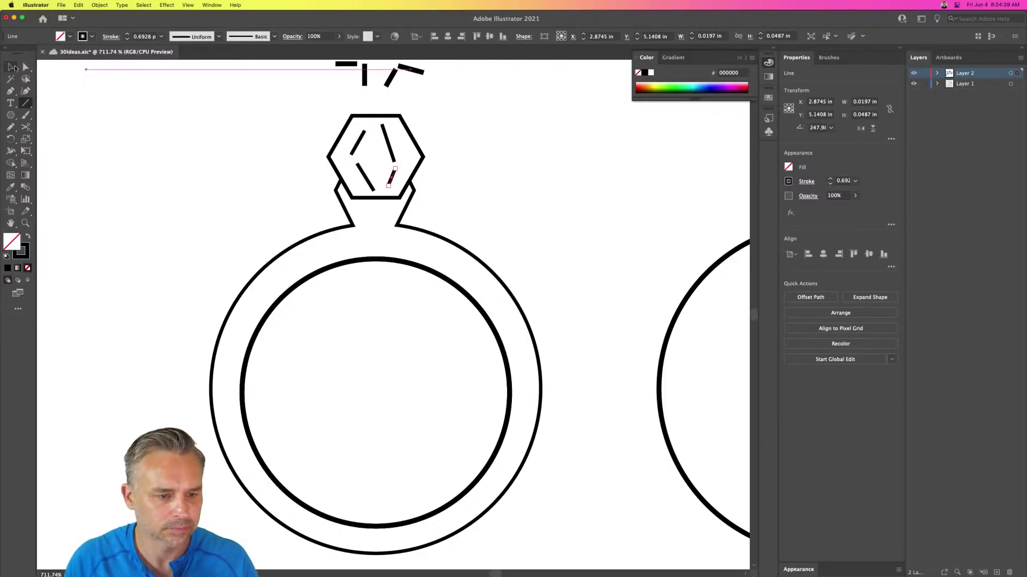
{"action": "left_click", "coordinate": [190, 207]}
{"action": "scroll", "coordinate": [158, 236], "scroll_direction": "right", "scroll_amount": 10}
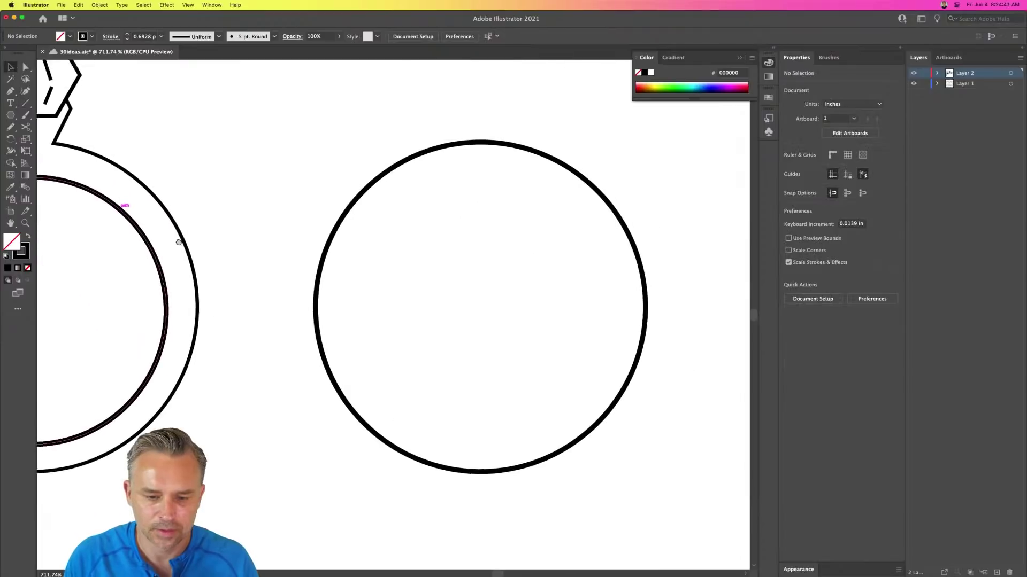
{"action": "key", "text": "super+s"}
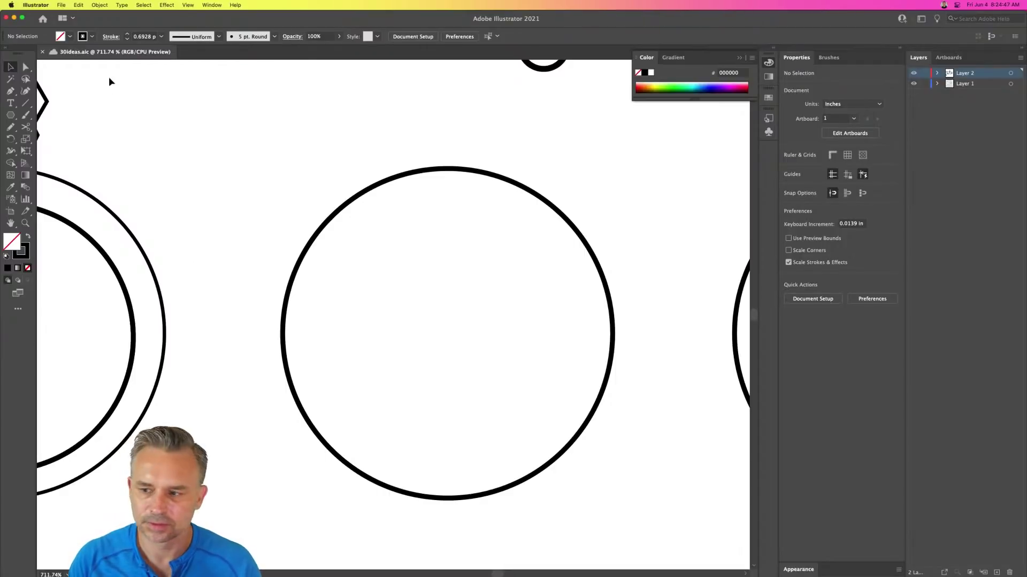
- Switch to Illustrator on the iPad and look through its home screen and cloud documents
{"action": "mouse_move", "coordinate": [256, 575]}
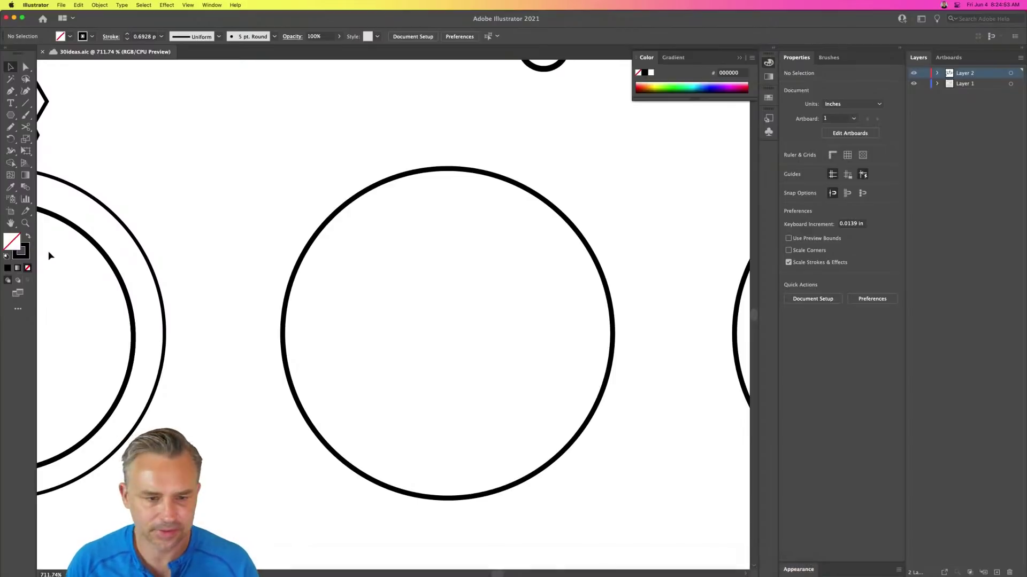
{"action": "left_click", "coordinate": [42, 51]}
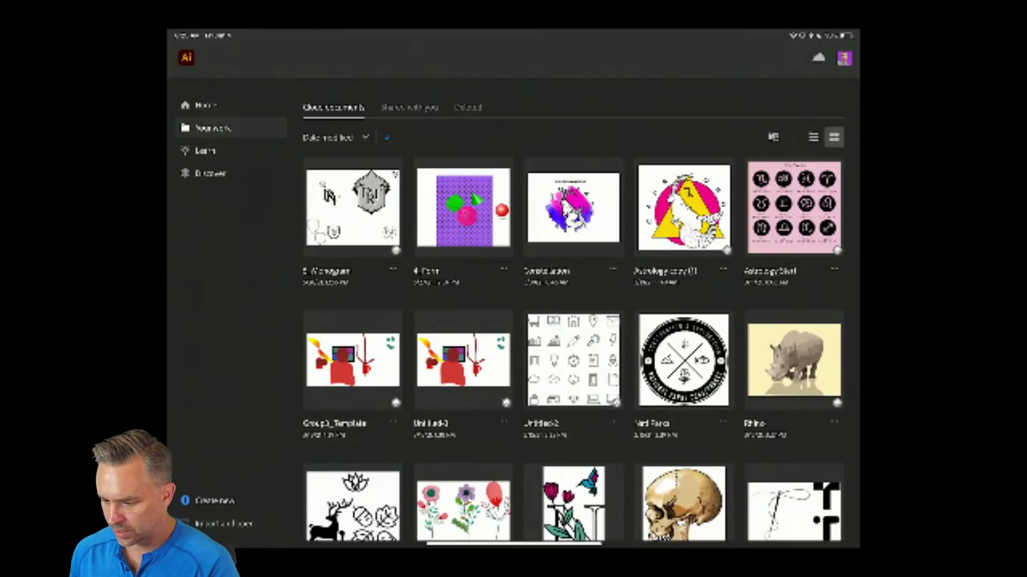
{"action": "left_click", "coordinate": [206, 105]}
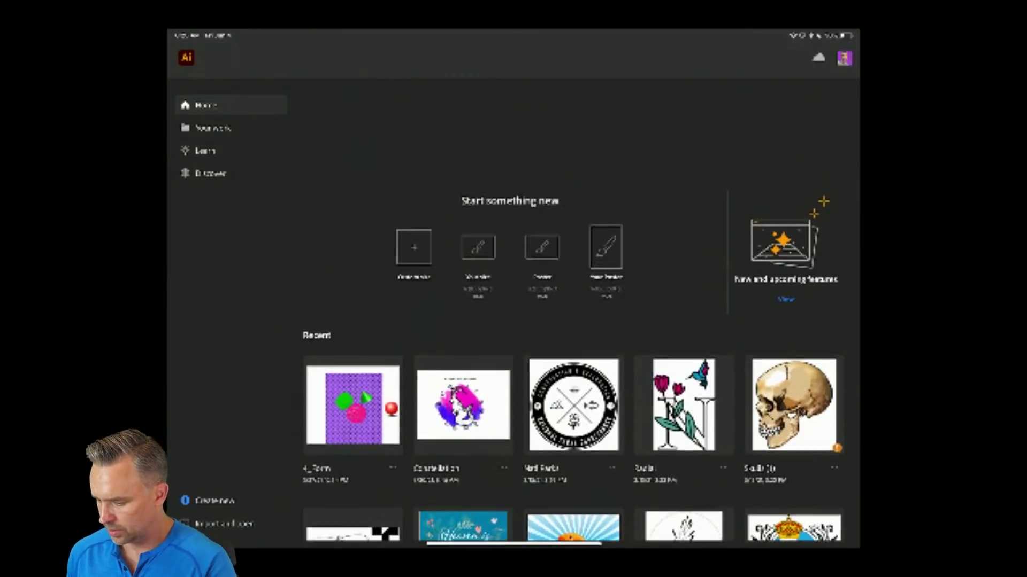
{"action": "left_click", "coordinate": [213, 128]}
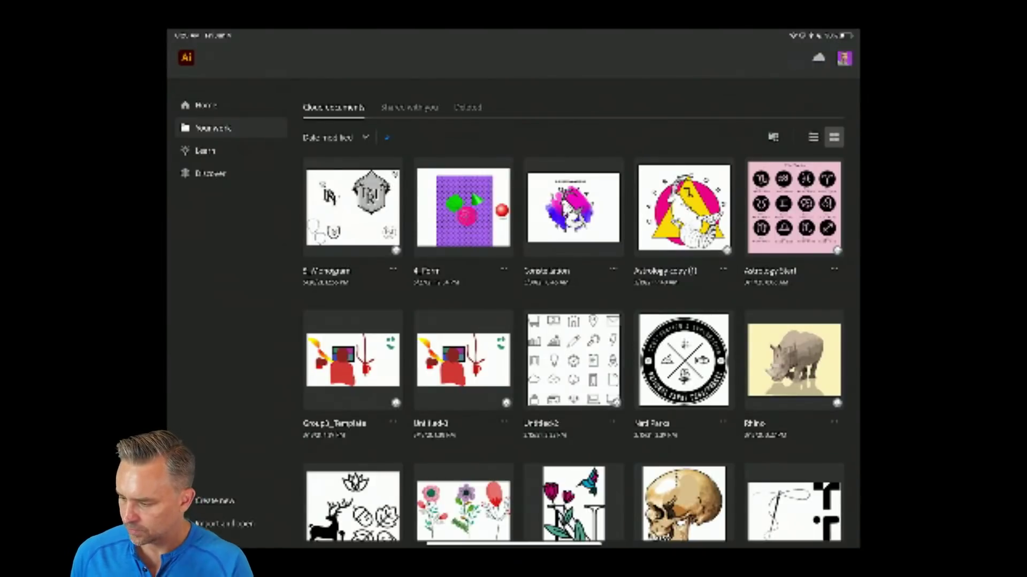
{"action": "scroll", "coordinate": [573, 348], "scroll_direction": "up", "scroll_amount": 3}
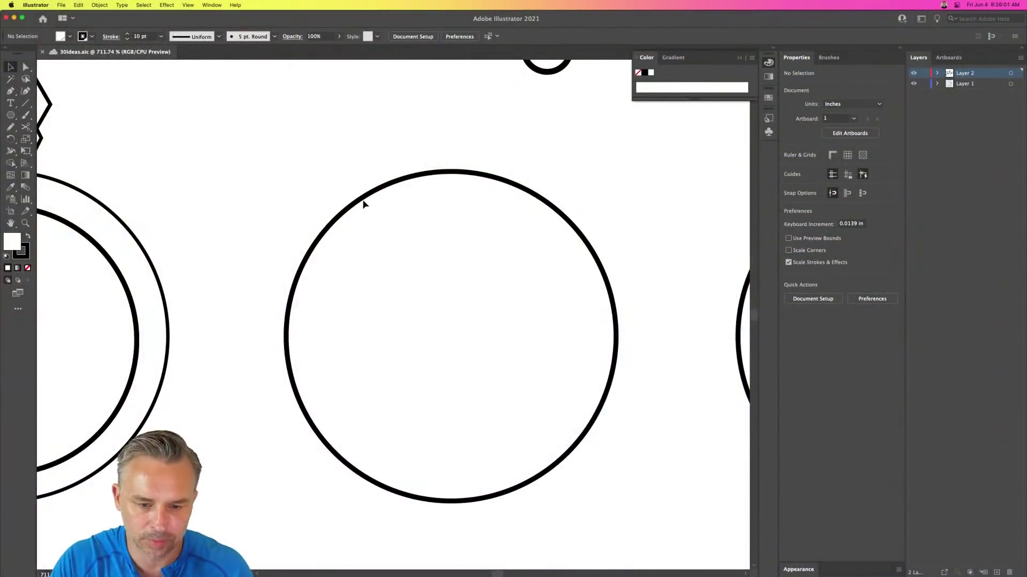
- Lock Layer 1 and draw an unfilled circle about 0.93 in wide with a 1 pt outline on Layer 2 over the third row's second circle
{"action": "left_click_drag", "start_coordinate": [244, 160], "coordinate": [422, 331]}
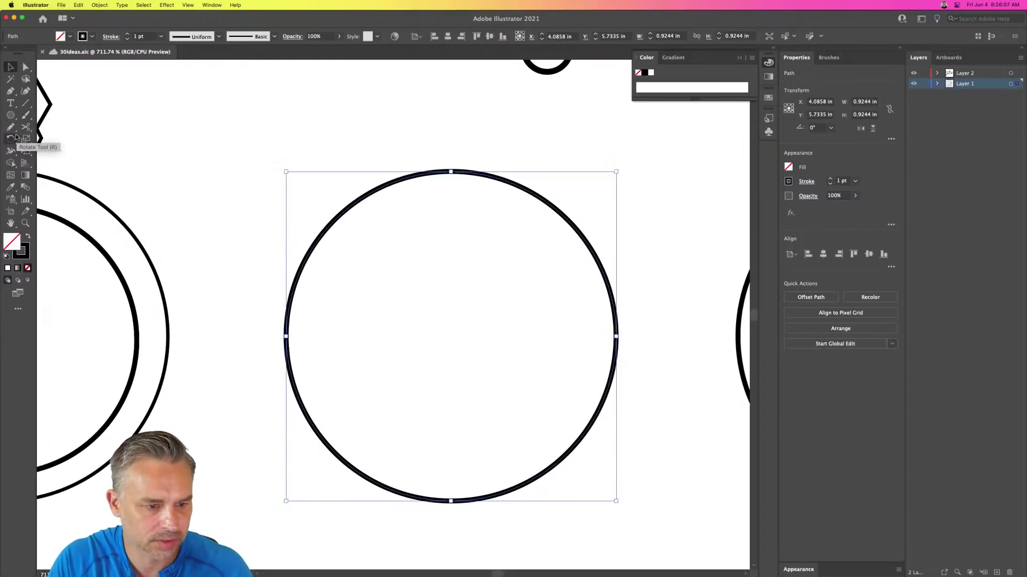
{"action": "left_click", "coordinate": [11, 114]}
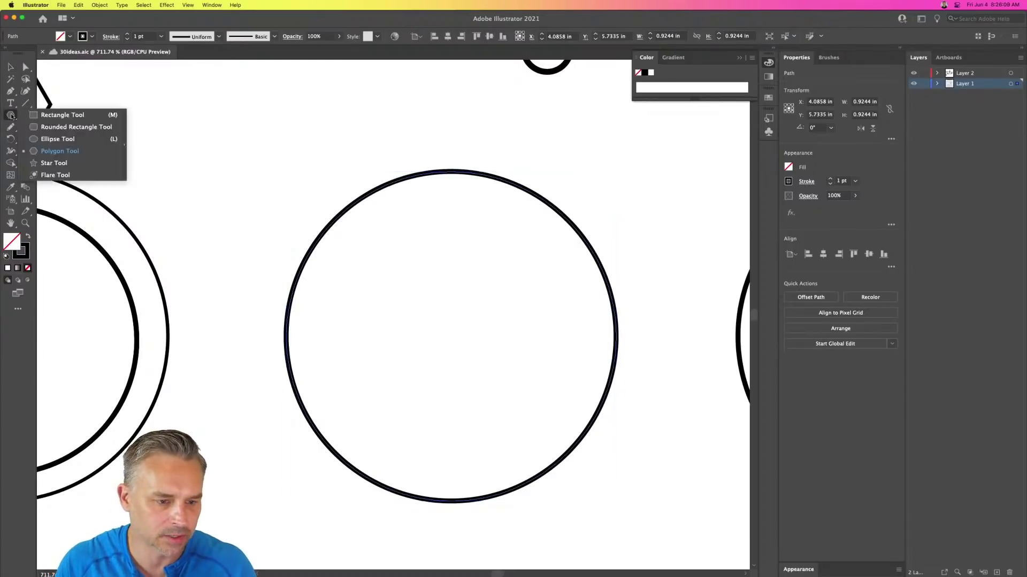
{"action": "left_click", "coordinate": [58, 139]}
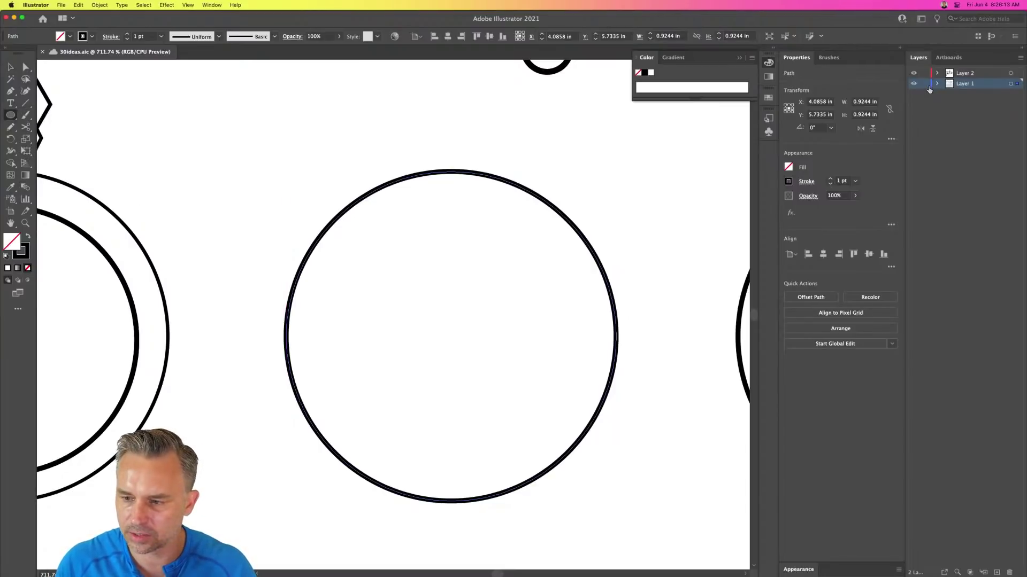
{"action": "left_click", "coordinate": [923, 84]}
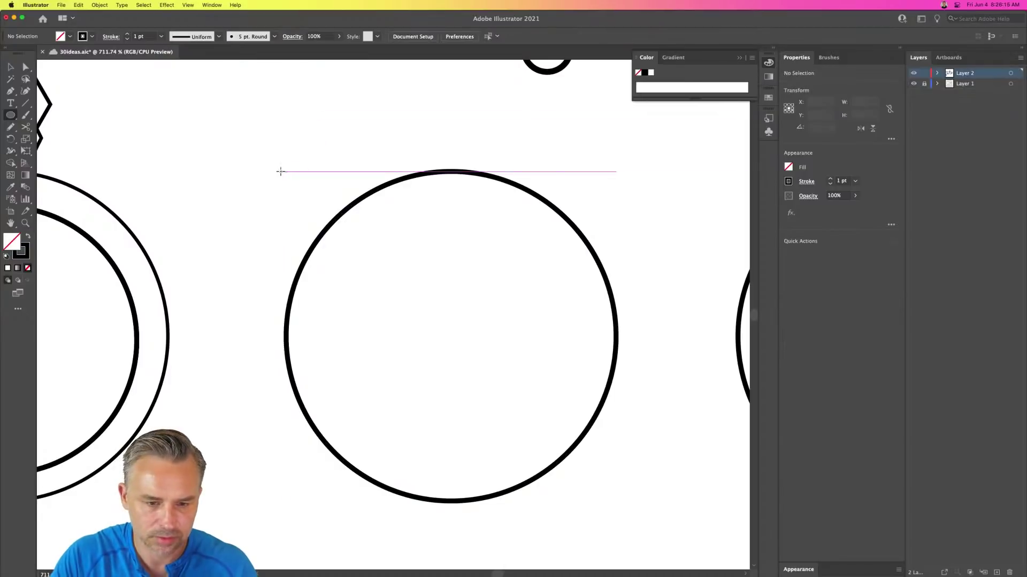
{"action": "left_click_drag", "start_coordinate": [280, 167], "coordinate": [610, 452]}
{"action": "key", "text": "Right"}
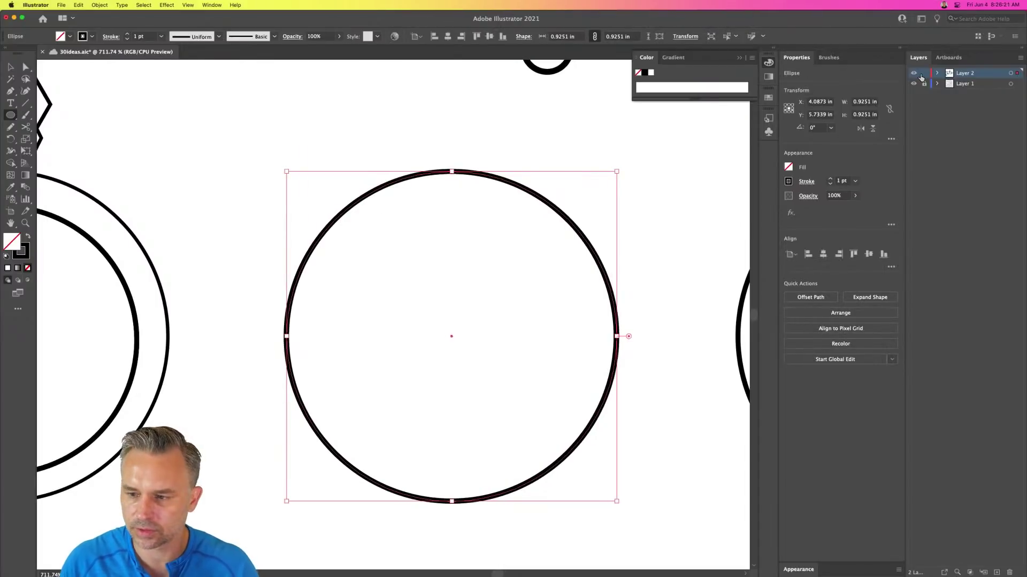
- Unlock Layer 1, delete its original circle with Layer 2 hidden, then show Layer 2 and select the replacement circle
{"action": "left_click", "coordinate": [924, 84]}
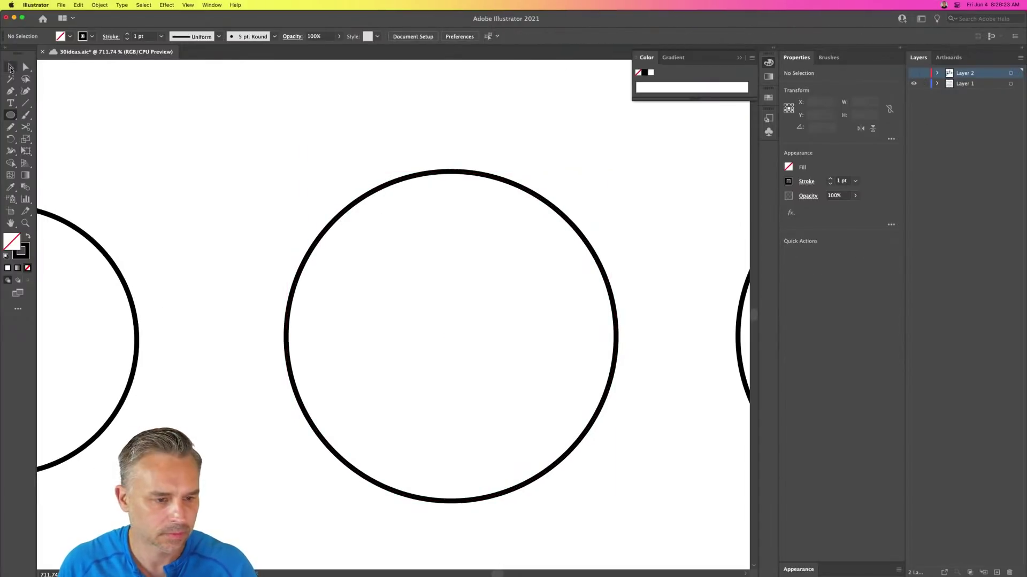
{"action": "left_click", "coordinate": [11, 68]}
{"action": "left_click_drag", "start_coordinate": [266, 171], "coordinate": [385, 311]}
{"action": "key", "text": "Delete"}
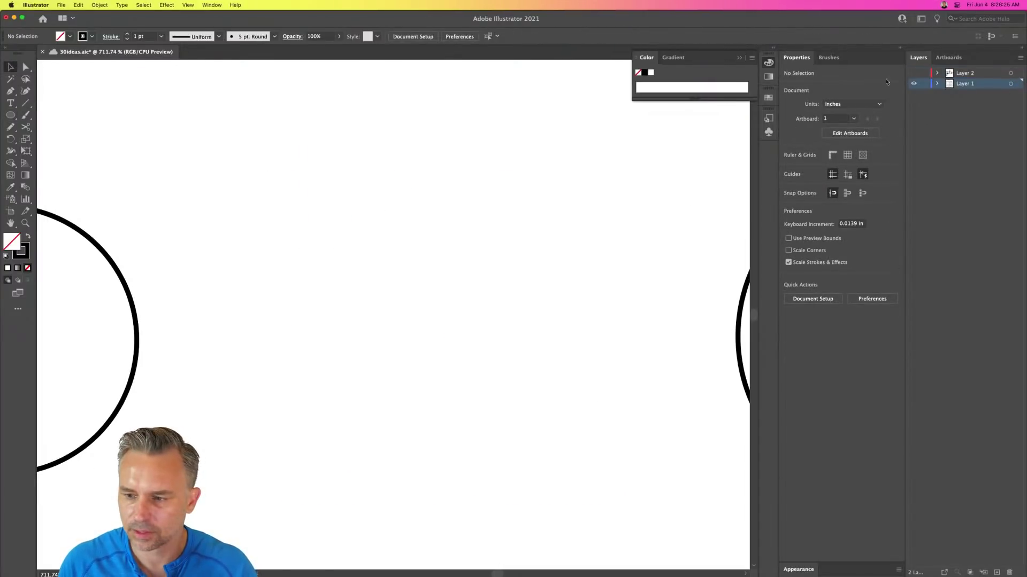
{"action": "left_click", "coordinate": [913, 73]}
{"action": "left_click", "coordinate": [986, 74]}
{"action": "left_click_drag", "start_coordinate": [422, 210], "coordinate": [385, 254]}
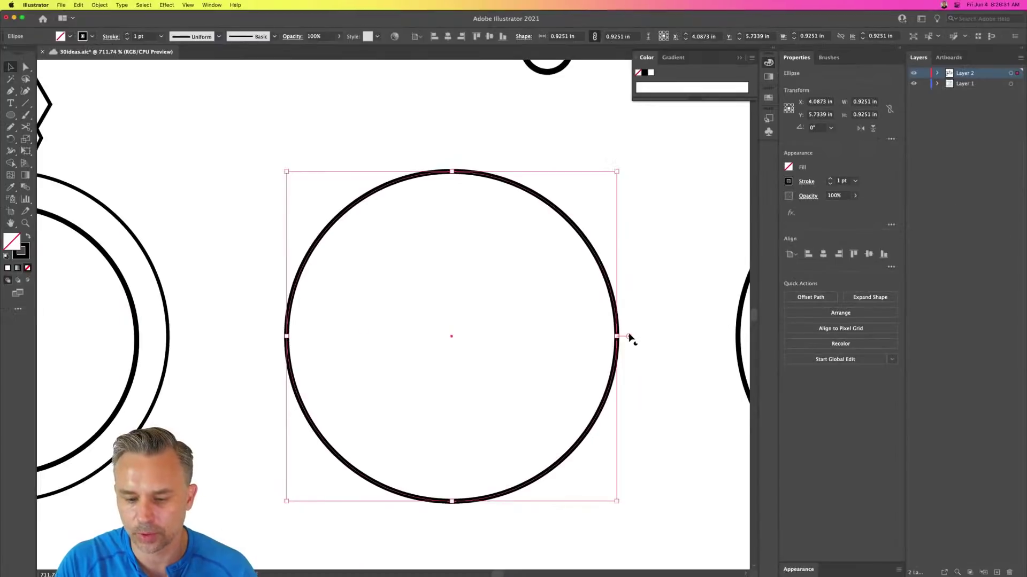
- Cut a pie wedge from the circle's lower right and turn a duplicate of the shape into a matching slice placed just outside the gap
{"action": "left_click_drag", "start_coordinate": [629, 338], "coordinate": [579, 475]}
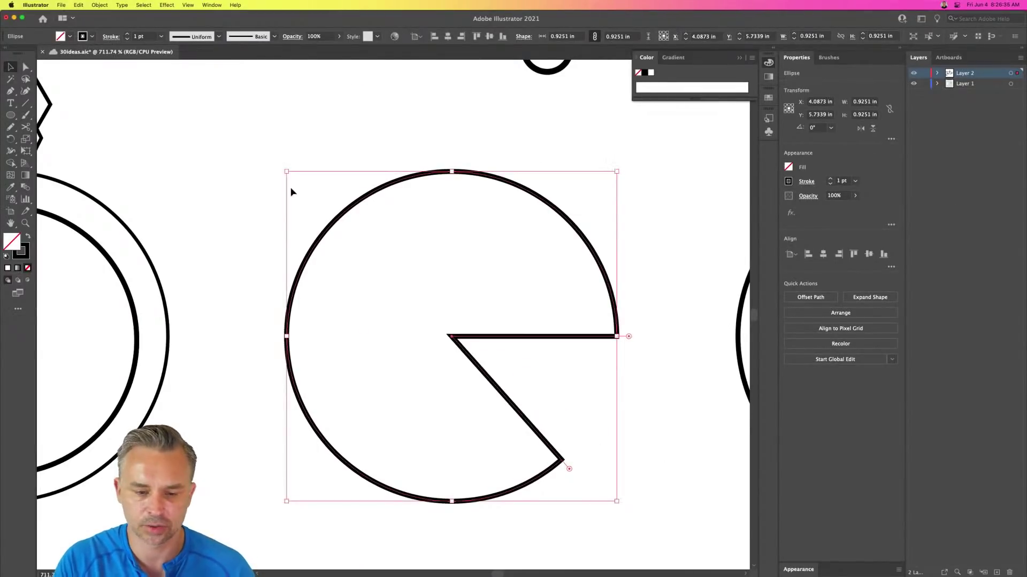
{"action": "left_click_drag", "start_coordinate": [326, 232], "coordinate": [271, 181]}
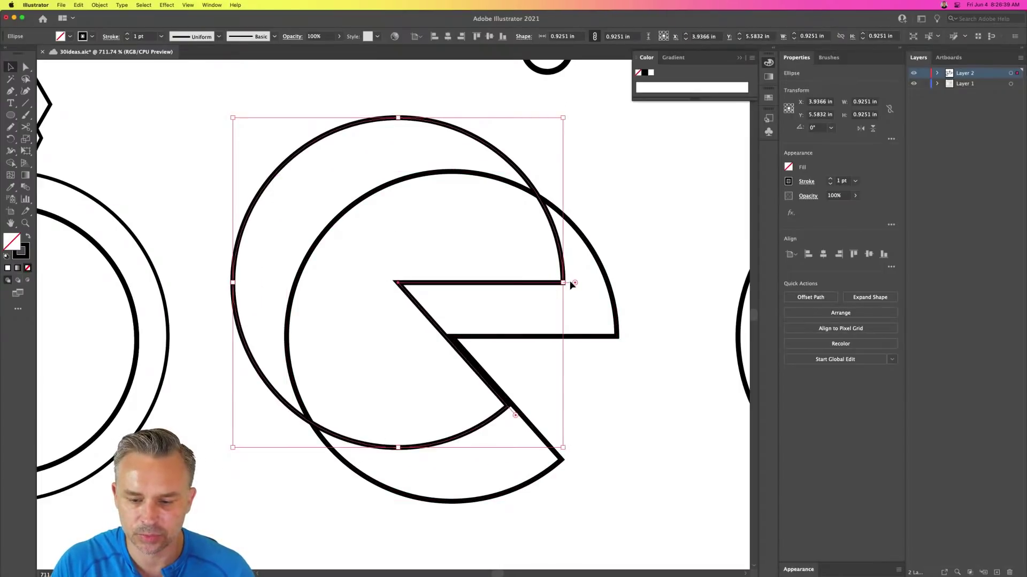
{"action": "left_click_drag", "start_coordinate": [575, 284], "coordinate": [505, 406]}
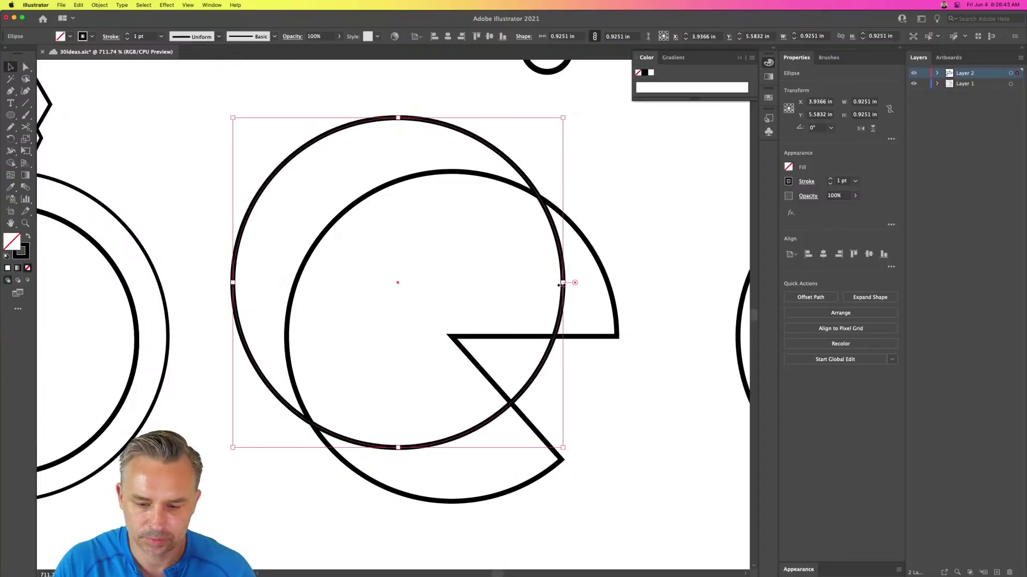
{"action": "left_click_drag", "start_coordinate": [575, 284], "coordinate": [562, 215]}
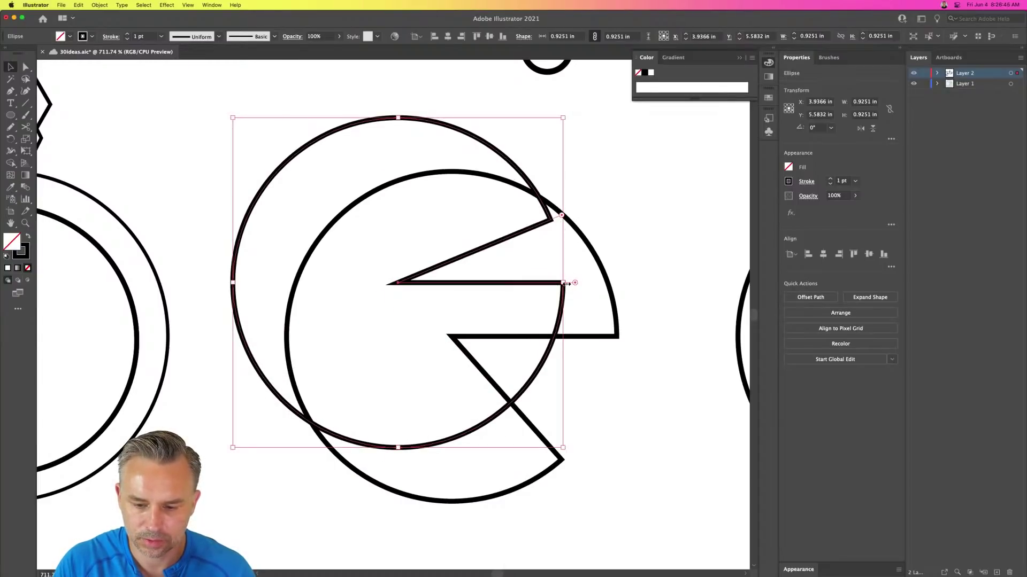
{"action": "left_click_drag", "start_coordinate": [575, 283], "coordinate": [514, 409]}
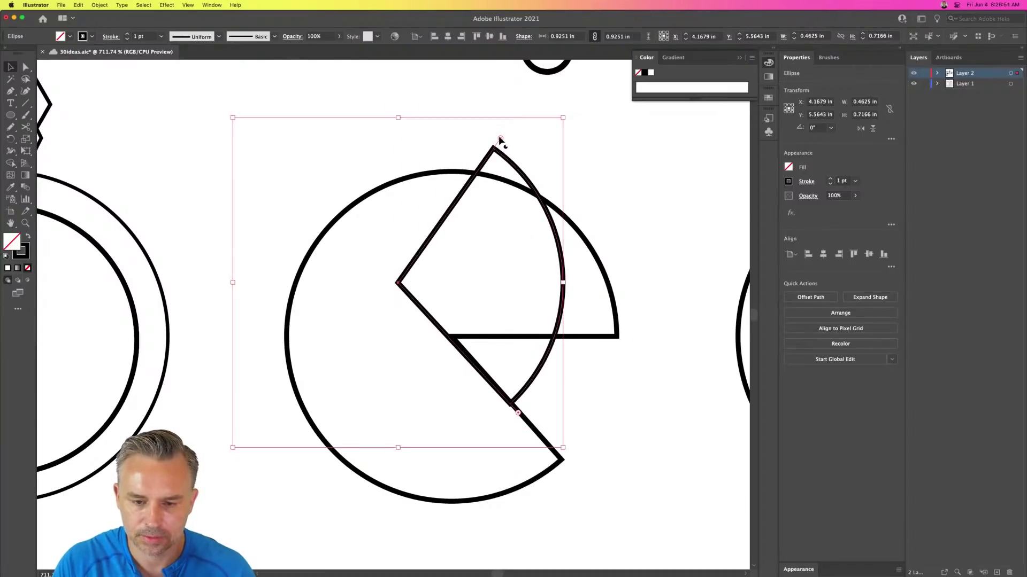
{"action": "left_click_drag", "start_coordinate": [500, 139], "coordinate": [563, 289]}
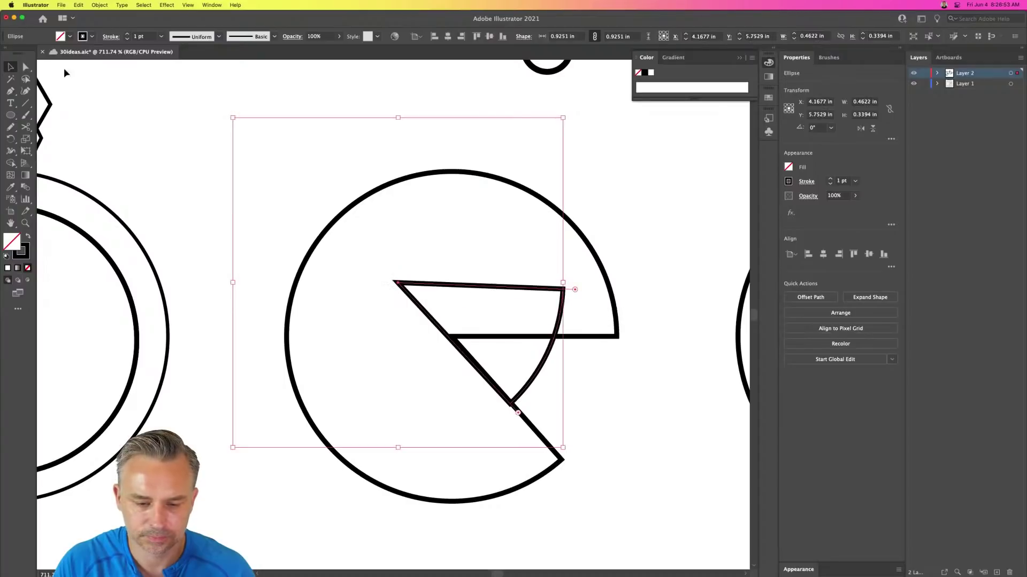
{"action": "left_click_drag", "start_coordinate": [456, 288], "coordinate": [571, 363]}
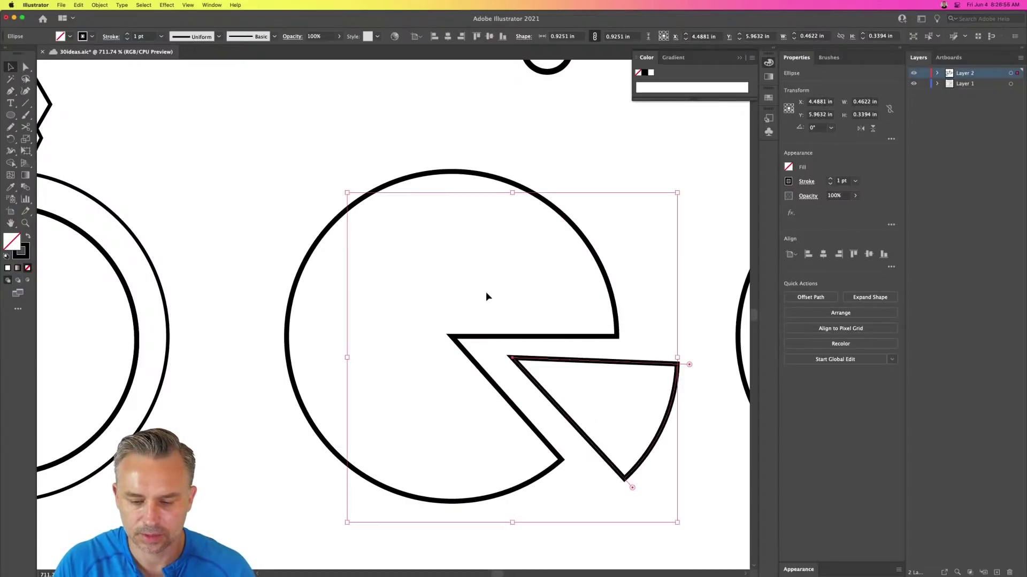
- Draw a curved crust line inside the slice's outer edge with the Arc tool and a freehand one around the pizza's interior with the Pencil tool
{"action": "left_click", "coordinate": [26, 103]}
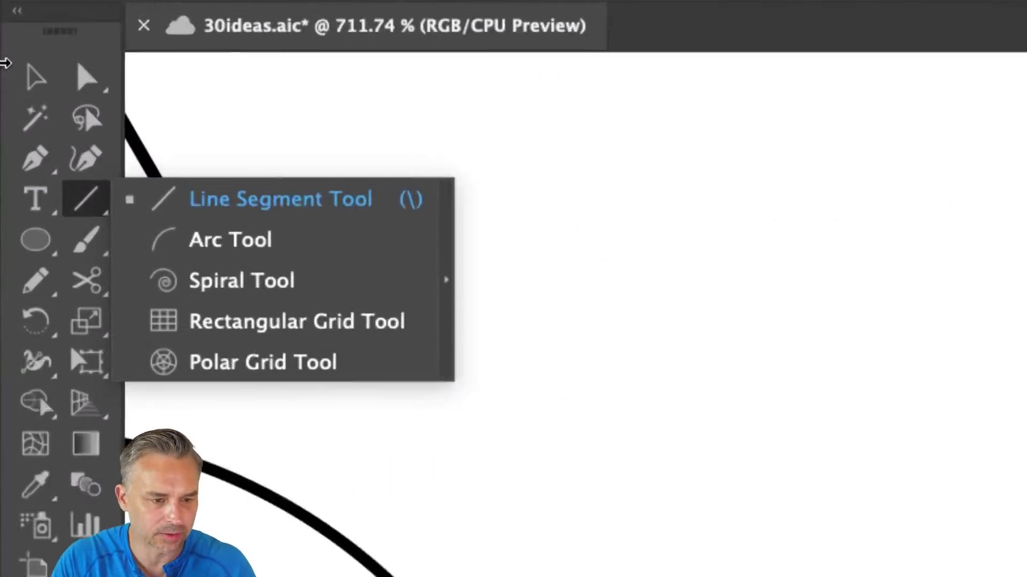
{"action": "left_click", "coordinate": [298, 279]}
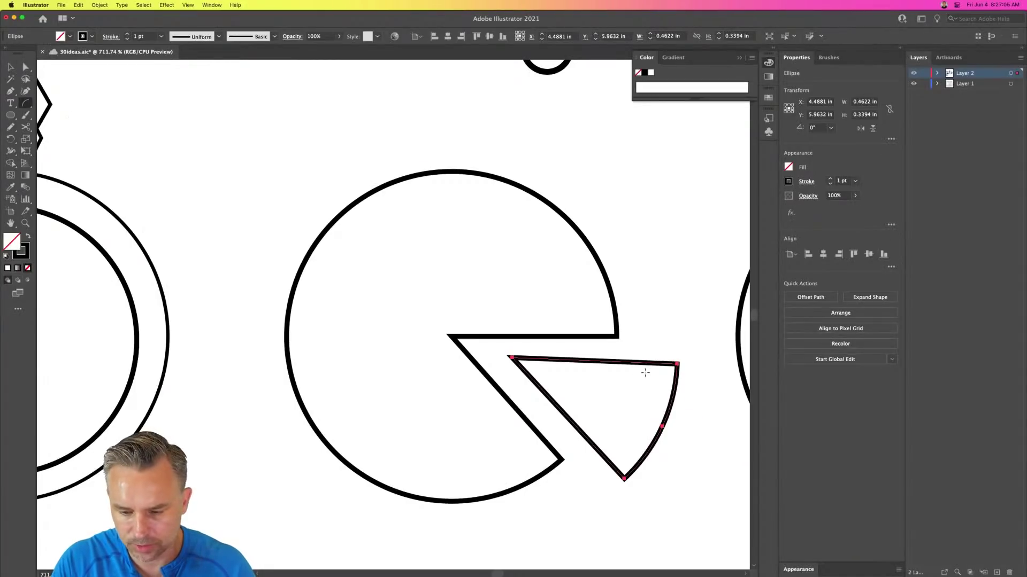
{"action": "mouse_move", "coordinate": [656, 374]}
{"action": "left_mouse_down"}
{"action": "mouse_move", "coordinate": [660, 414]}
{"action": "mouse_move", "coordinate": [622, 453]}
{"action": "left_mouse_up"}
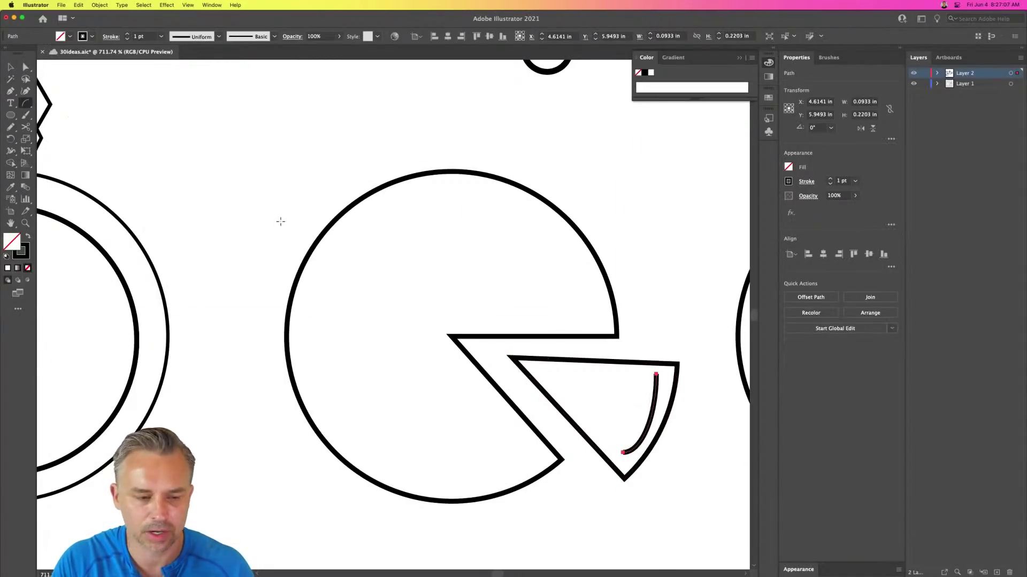
{"action": "left_click", "coordinate": [10, 116]}
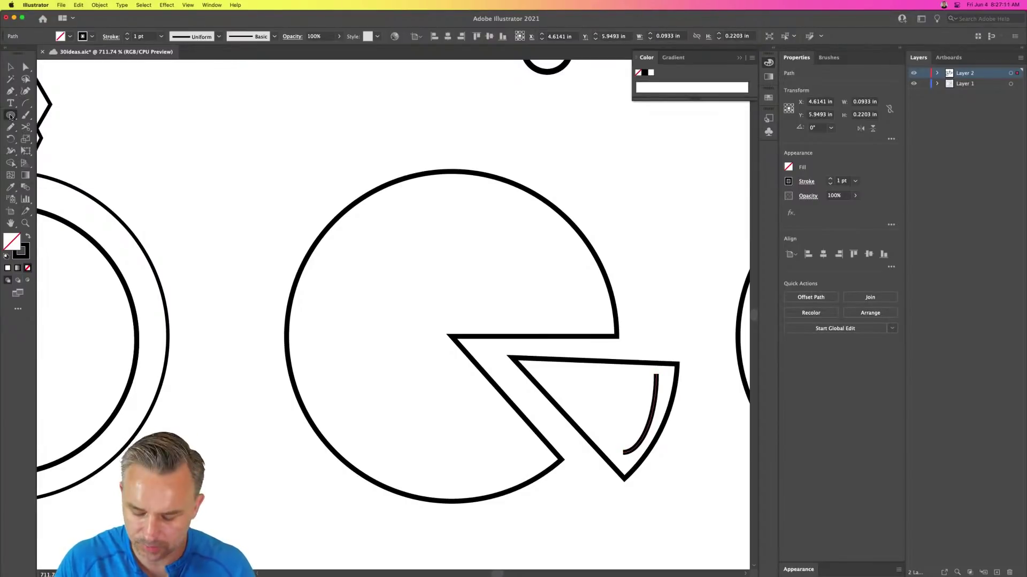
{"action": "left_click", "coordinate": [10, 127]}
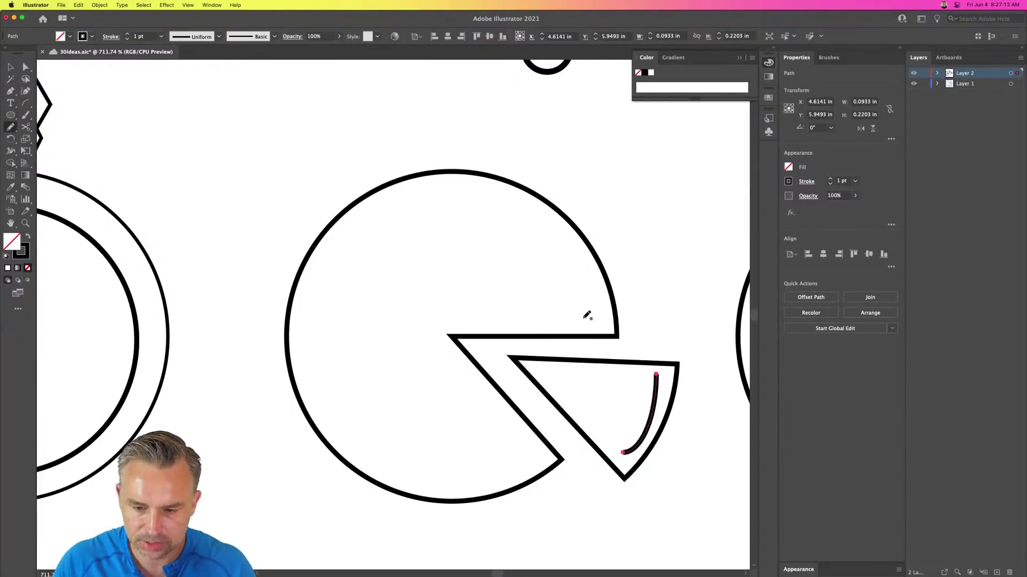
{"action": "mouse_move", "coordinate": [592, 314]}
{"action": "left_mouse_down"}
{"action": "mouse_move", "coordinate": [567, 254]}
{"action": "mouse_move", "coordinate": [499, 206]}
{"action": "mouse_move", "coordinate": [409, 214]}
{"action": "mouse_move", "coordinate": [343, 255]}
{"action": "mouse_move", "coordinate": [317, 345]}
{"action": "mouse_move", "coordinate": [330, 404]}
{"action": "mouse_move", "coordinate": [385, 446]}
{"action": "mouse_move", "coordinate": [429, 454]}
{"action": "mouse_move", "coordinate": [490, 455]}
{"action": "mouse_move", "coordinate": [531, 427]}
{"action": "left_mouse_up"}
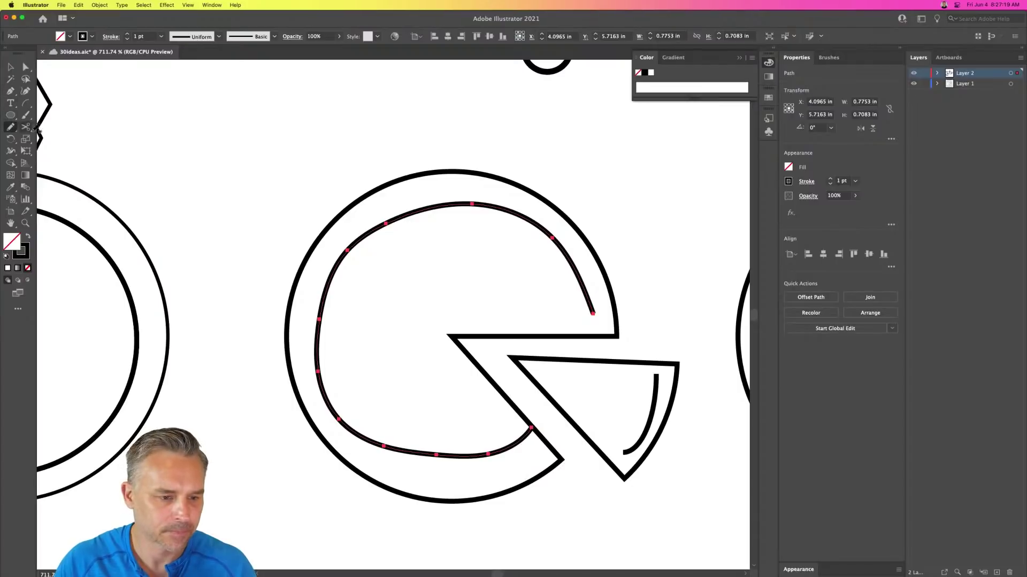
- Draw six small round toppings freehand, scattered across the main part of the pizza
{"action": "mouse_move", "coordinate": [388, 260]}
{"action": "left_mouse_down"}
{"action": "mouse_move", "coordinate": [409, 264]}
{"action": "mouse_move", "coordinate": [383, 275]}
{"action": "mouse_move", "coordinate": [390, 258]}
{"action": "left_mouse_up"}
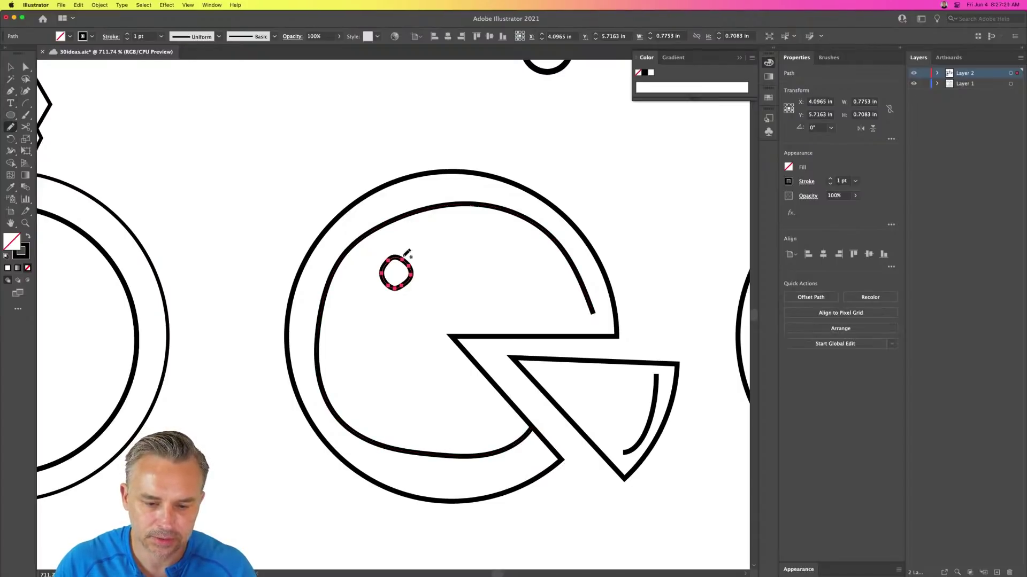
{"action": "mouse_move", "coordinate": [487, 248]}
{"action": "left_mouse_down"}
{"action": "mouse_move", "coordinate": [499, 274]}
{"action": "mouse_move", "coordinate": [487, 246]}
{"action": "left_mouse_up"}
{"action": "mouse_move", "coordinate": [376, 393]}
{"action": "left_mouse_down"}
{"action": "mouse_move", "coordinate": [398, 401]}
{"action": "mouse_move", "coordinate": [389, 418]}
{"action": "mouse_move", "coordinate": [375, 392]}
{"action": "left_mouse_up"}
{"action": "mouse_move", "coordinate": [404, 323]}
{"action": "left_mouse_down"}
{"action": "mouse_move", "coordinate": [412, 345]}
{"action": "mouse_move", "coordinate": [404, 322]}
{"action": "left_mouse_up"}
{"action": "mouse_move", "coordinate": [369, 320]}
{"action": "left_mouse_down"}
{"action": "mouse_move", "coordinate": [376, 342]}
{"action": "mouse_move", "coordinate": [368, 321]}
{"action": "left_mouse_up"}
{"action": "mouse_move", "coordinate": [456, 401]}
{"action": "left_mouse_down"}
{"action": "mouse_move", "coordinate": [473, 423]}
{"action": "mouse_move", "coordinate": [461, 428]}
{"action": "mouse_move", "coordinate": [455, 404]}
{"action": "left_mouse_up"}
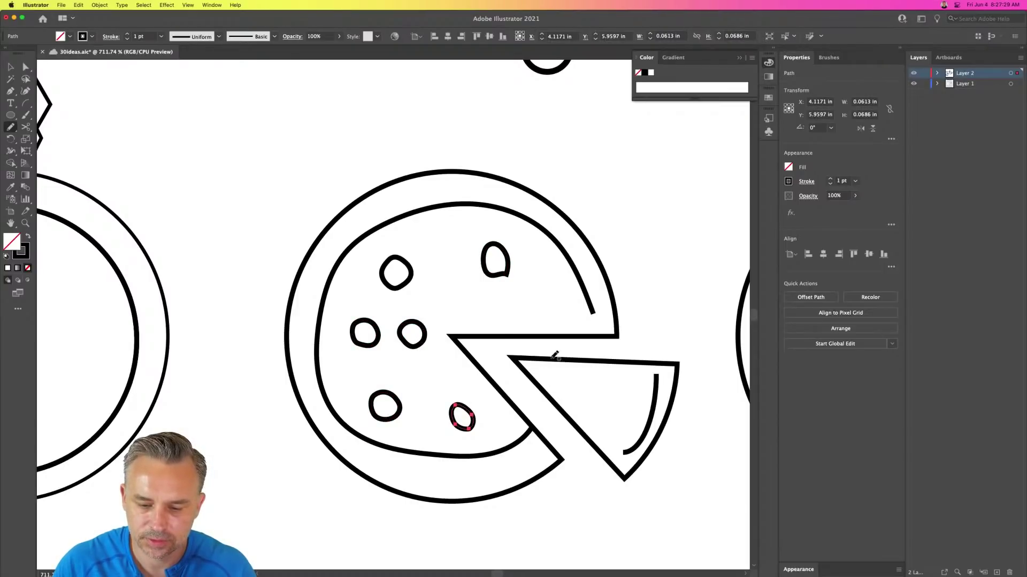
- Draw half toppings along the upper cut edges of the slice and pizza, plus two small oval toppings inside the slice
{"action": "left_click_drag", "start_coordinate": [574, 364], "coordinate": [573, 363]}
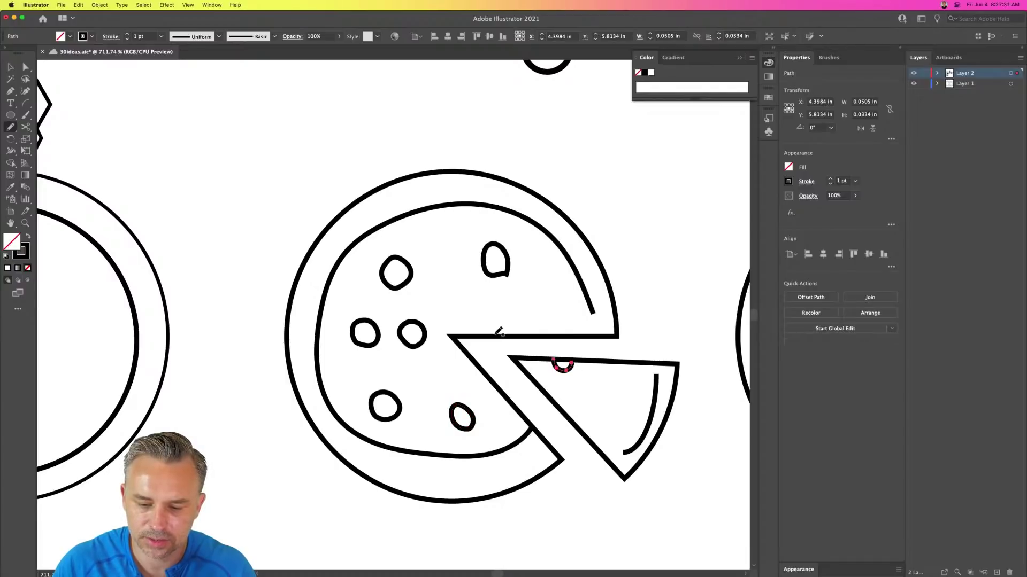
{"action": "left_click_drag", "start_coordinate": [525, 333], "coordinate": [525, 334]}
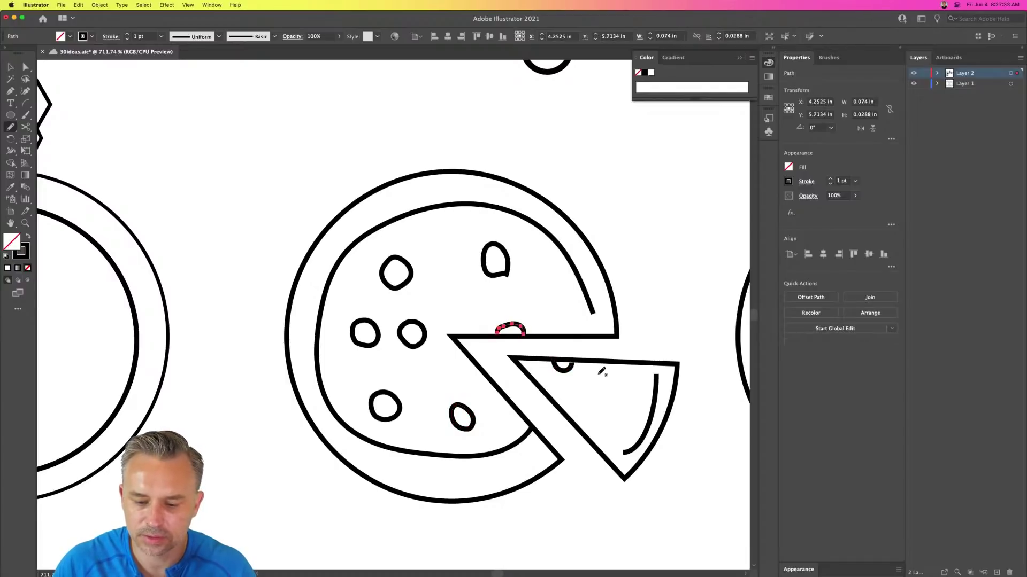
{"action": "mouse_move", "coordinate": [614, 387]}
{"action": "left_mouse_down"}
{"action": "mouse_move", "coordinate": [597, 387]}
{"action": "mouse_move", "coordinate": [610, 380]}
{"action": "left_mouse_up"}
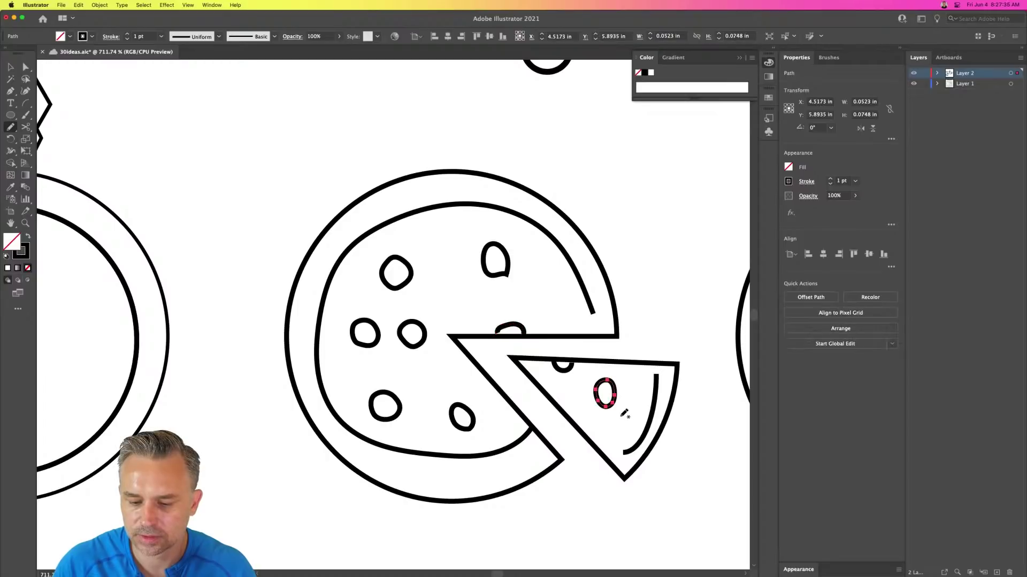
{"action": "left_click_drag", "start_coordinate": [615, 430], "coordinate": [614, 432]}
{"action": "key", "text": "super+minus"}
{"action": "key", "text": "super+minus"}
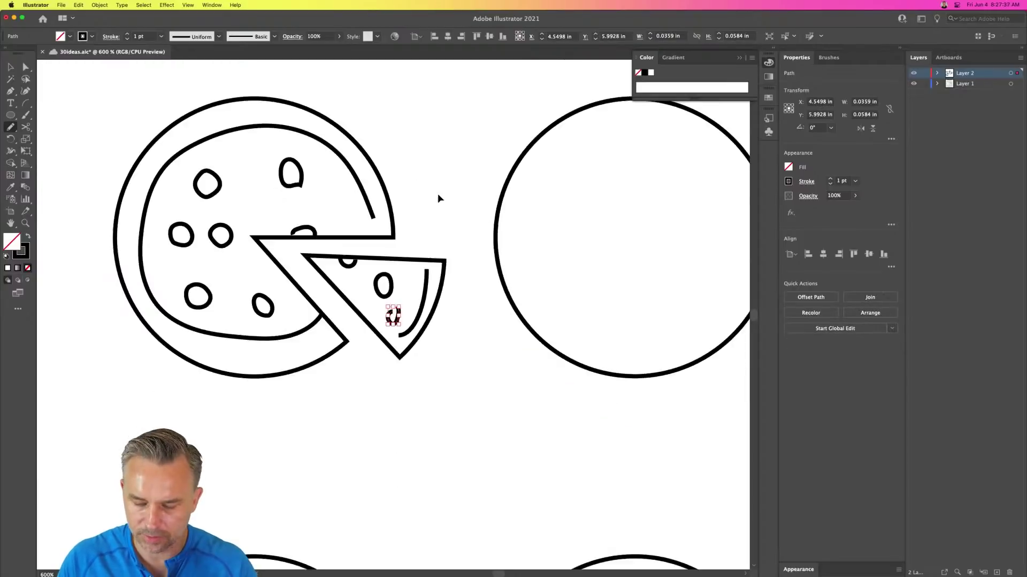
{"action": "left_click_drag", "start_coordinate": [436, 200], "coordinate": [389, 285]}
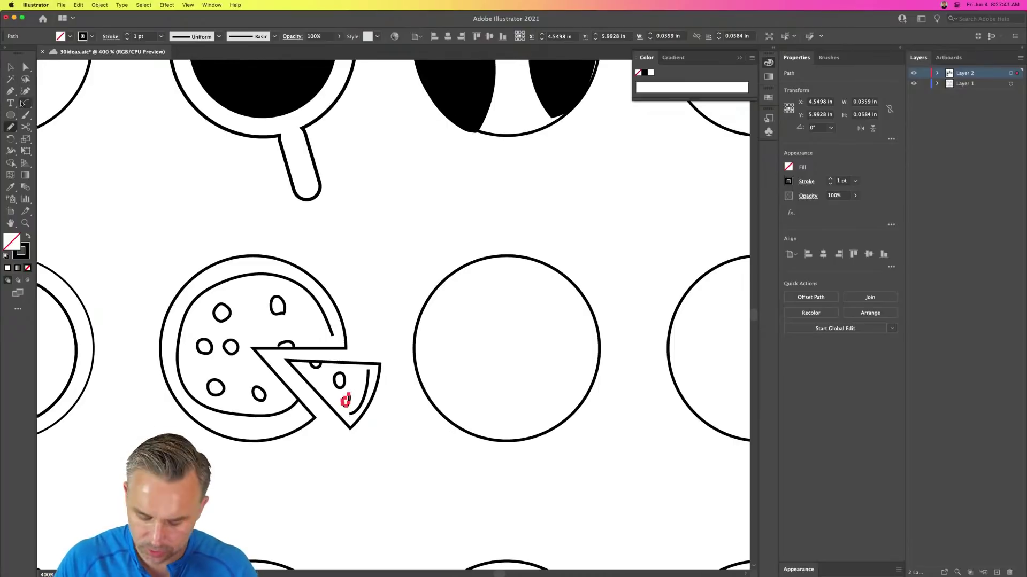
{"action": "key", "text": "p"}
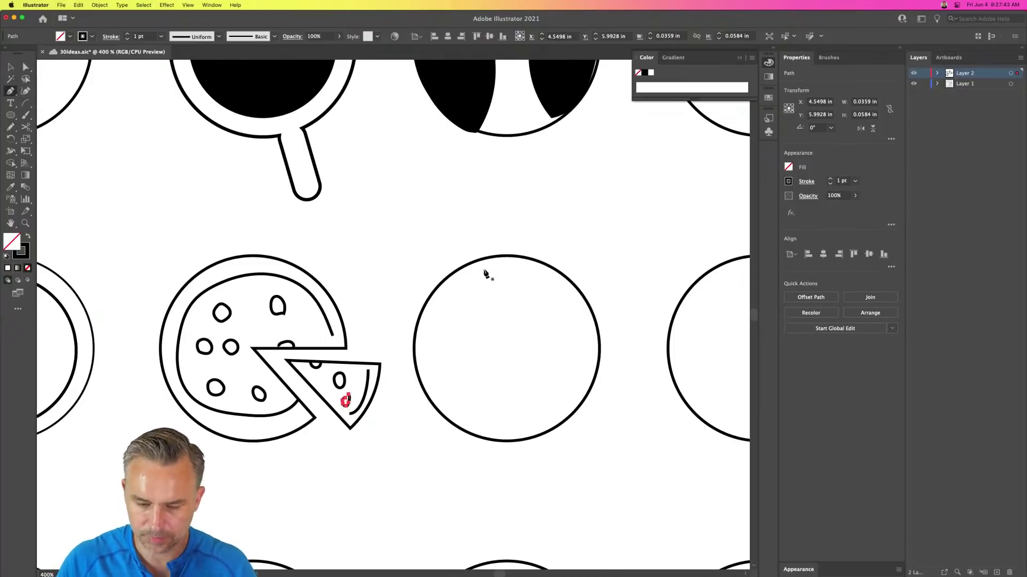
{"action": "left_click", "coordinate": [505, 255]}
{"action": "left_click", "coordinate": [506, 356]}
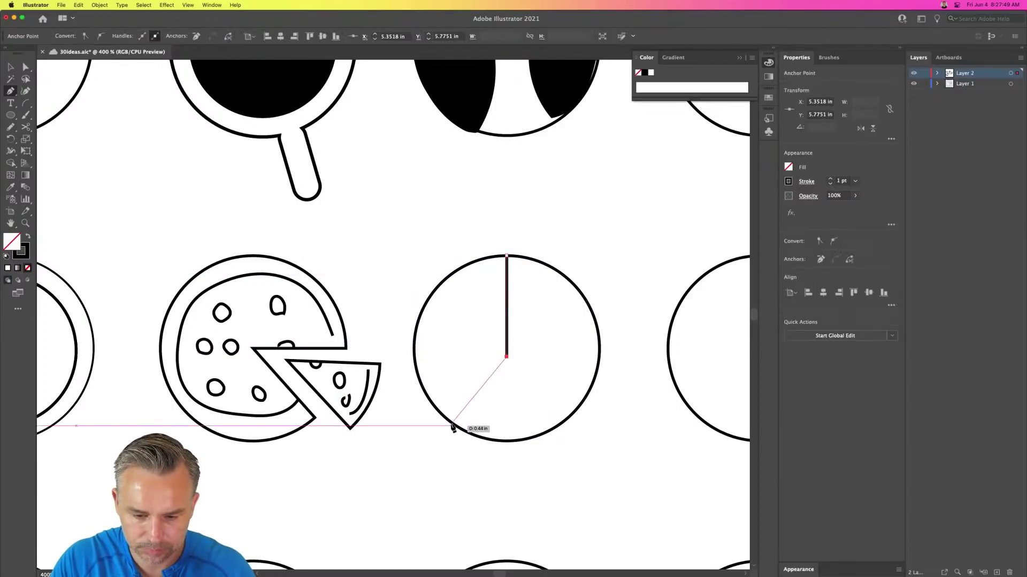
{"action": "left_click", "coordinate": [451, 422]}
{"action": "left_click", "coordinate": [8, 67]}
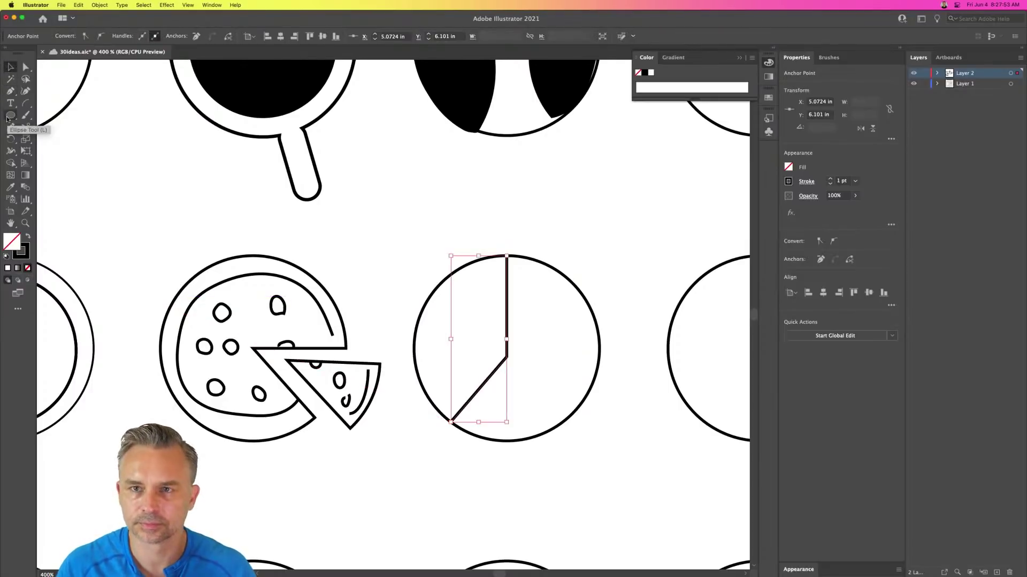
{"action": "key", "text": "Delete"}
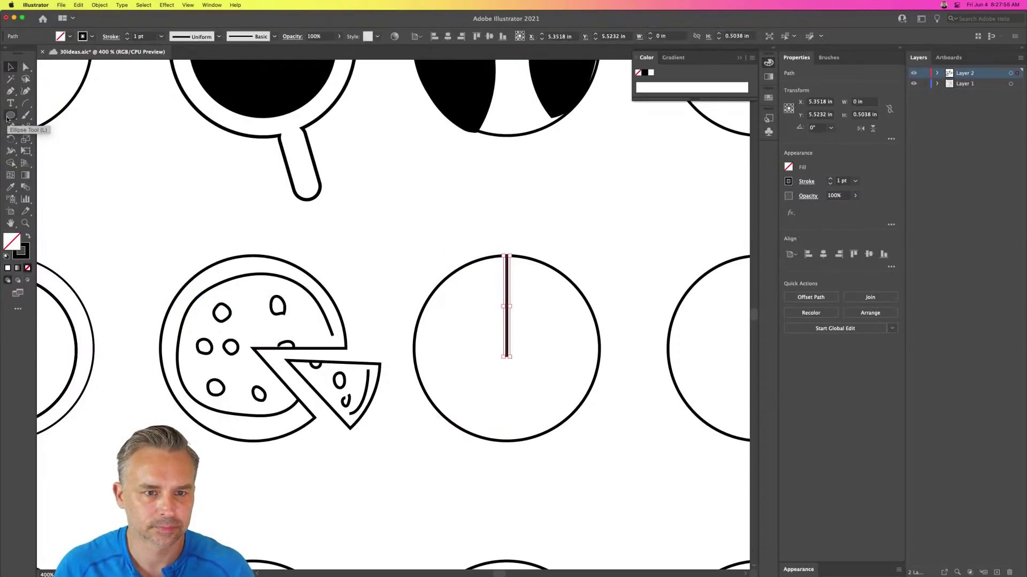
{"action": "key", "text": "Delete"}
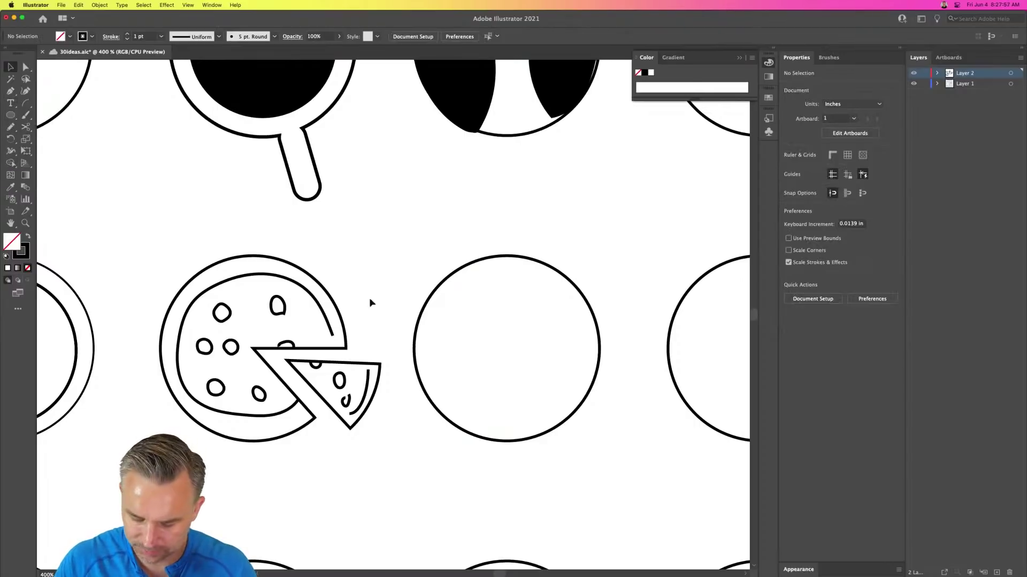
- Draw a vertical line about 0.92 in long with the Pen tool, from top to bottom through the center of the third row's third circle
{"action": "key", "text": "p"}
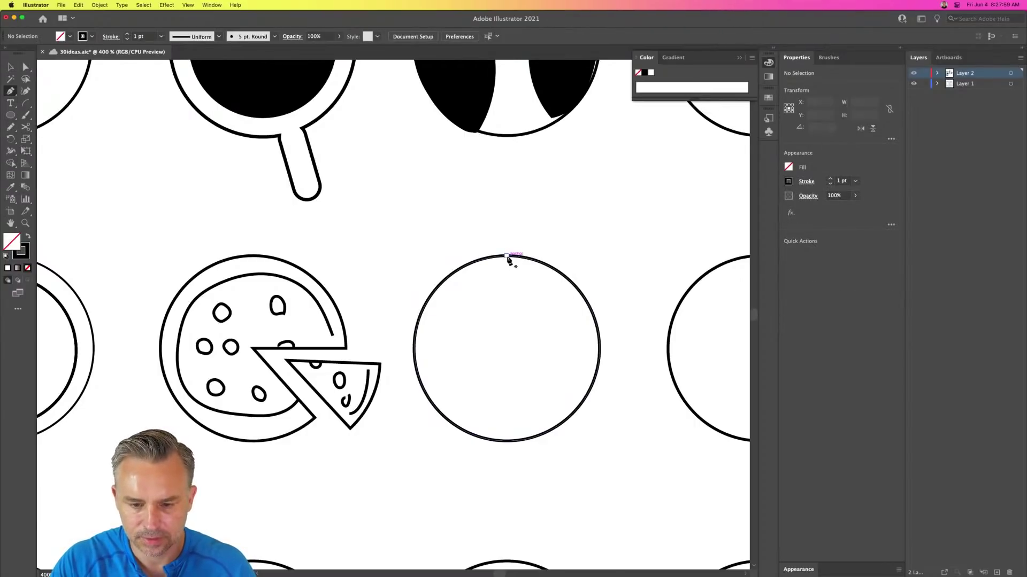
{"action": "left_click", "coordinate": [506, 256]}
{"action": "left_click", "coordinate": [506, 441]}
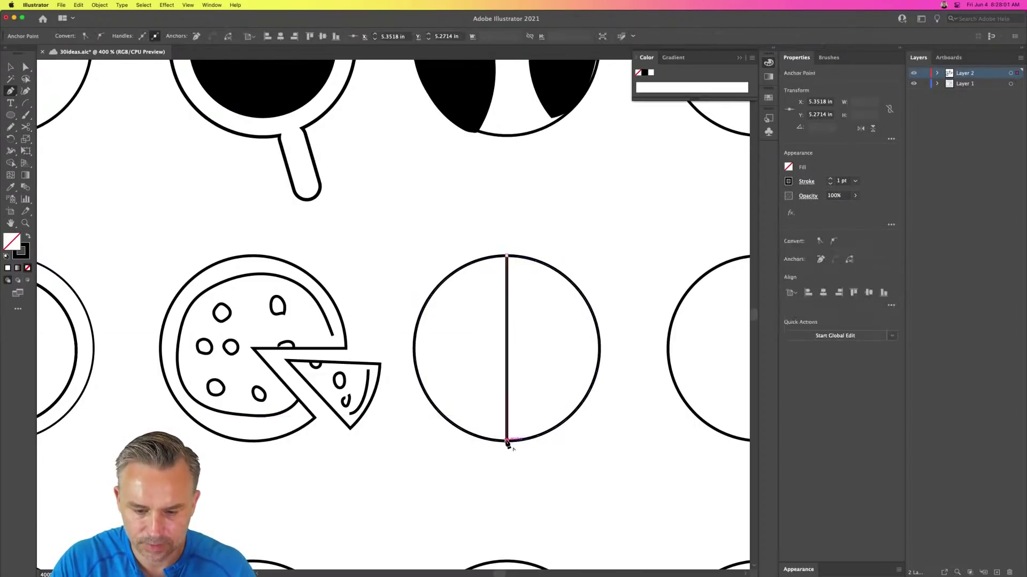
{"action": "left_click", "coordinate": [507, 348]}
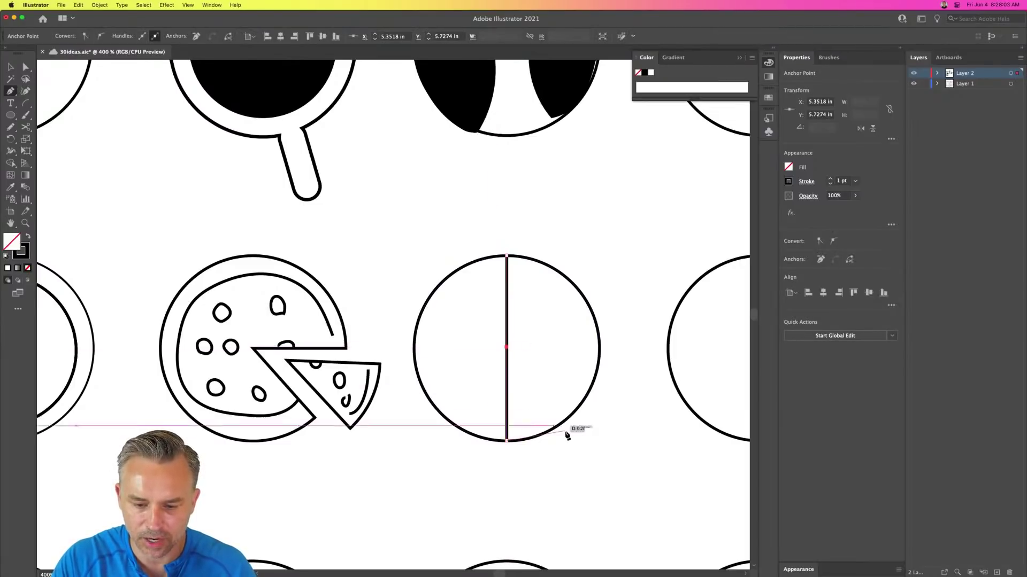
{"action": "key", "text": "Escape"}
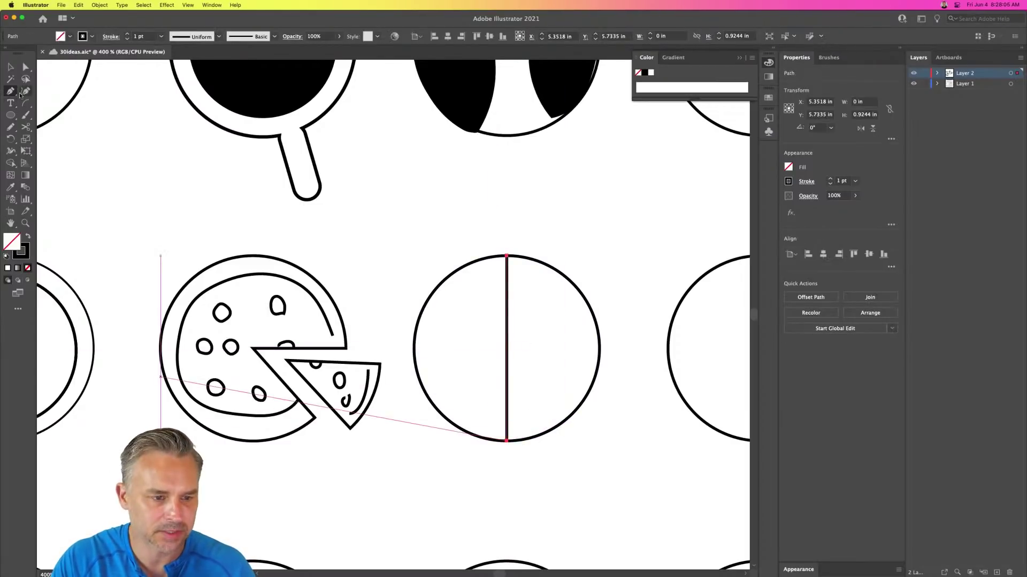
{"action": "left_click", "coordinate": [10, 66]}
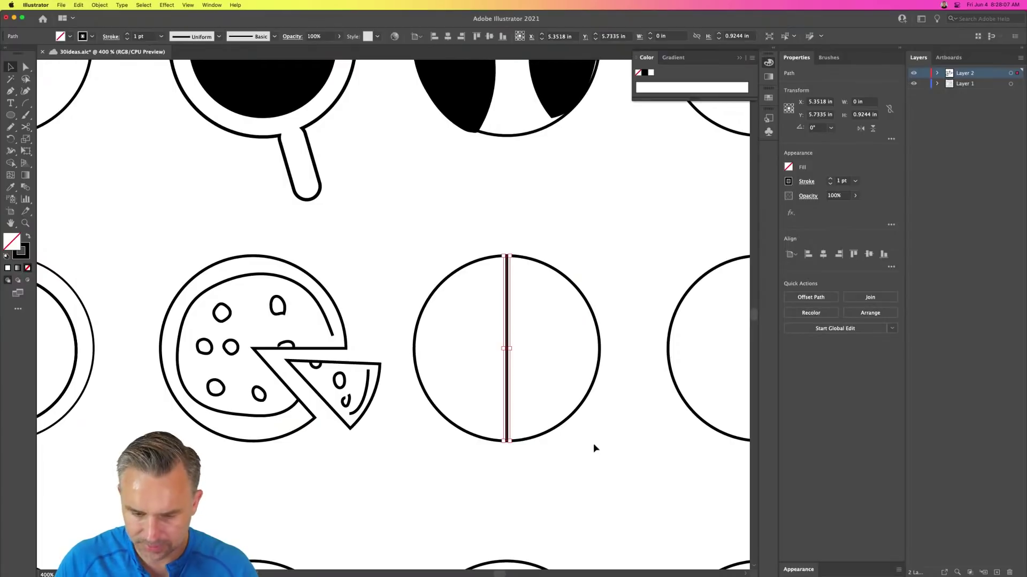
- Draw a straight diagonal with the Line Segment tool from the third circle's center to its lower-left edge, about 0.36 in wide and 0.28 in high
{"action": "left_click", "coordinate": [25, 103]}
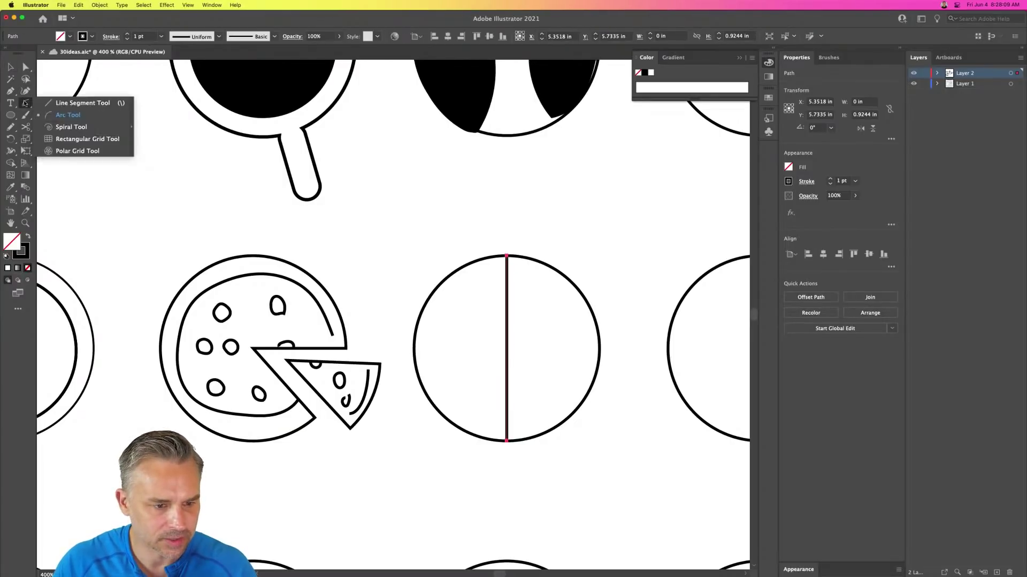
{"action": "left_click", "coordinate": [53, 102]}
{"action": "left_click_drag", "start_coordinate": [506, 351], "coordinate": [435, 408]}
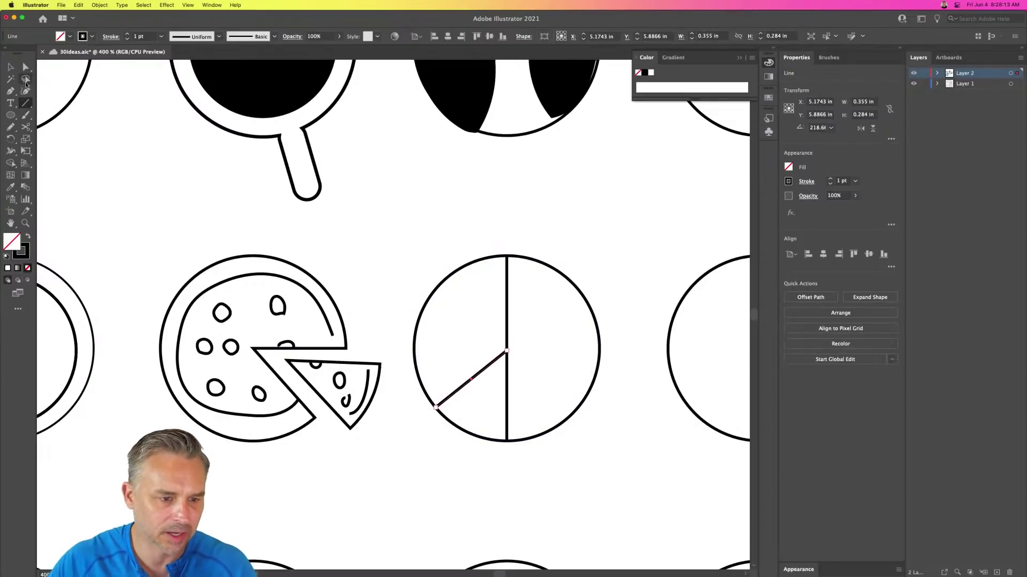
- Duplicate the diagonal line, rotate the copy to slope the opposite way, and attach it to the center to complete the peace sign
{"action": "left_click", "coordinate": [9, 71]}
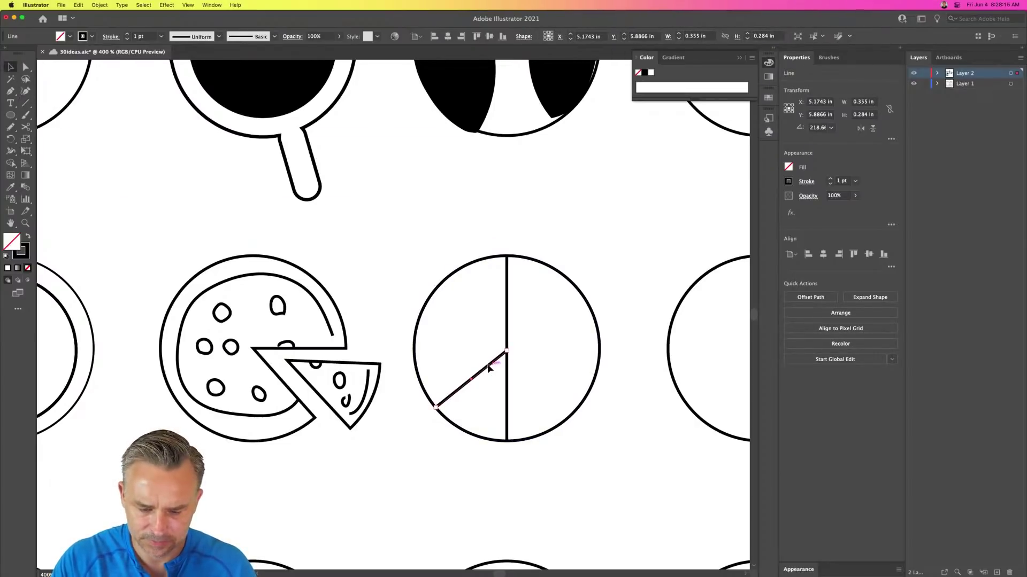
{"action": "left_click_drag", "start_coordinate": [489, 368], "coordinate": [592, 394]}
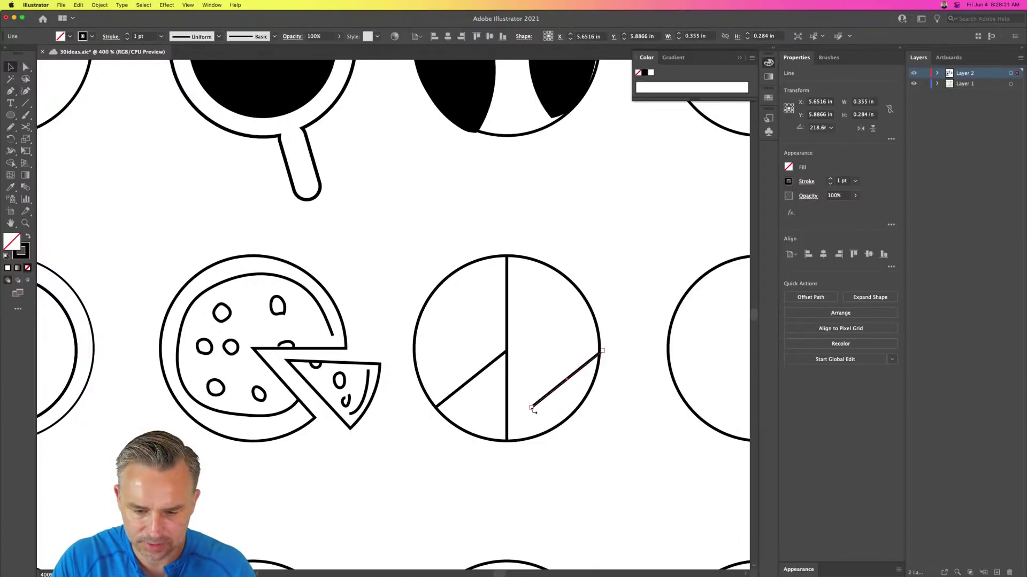
{"action": "left_click_drag", "start_coordinate": [533, 410], "coordinate": [600, 408]}
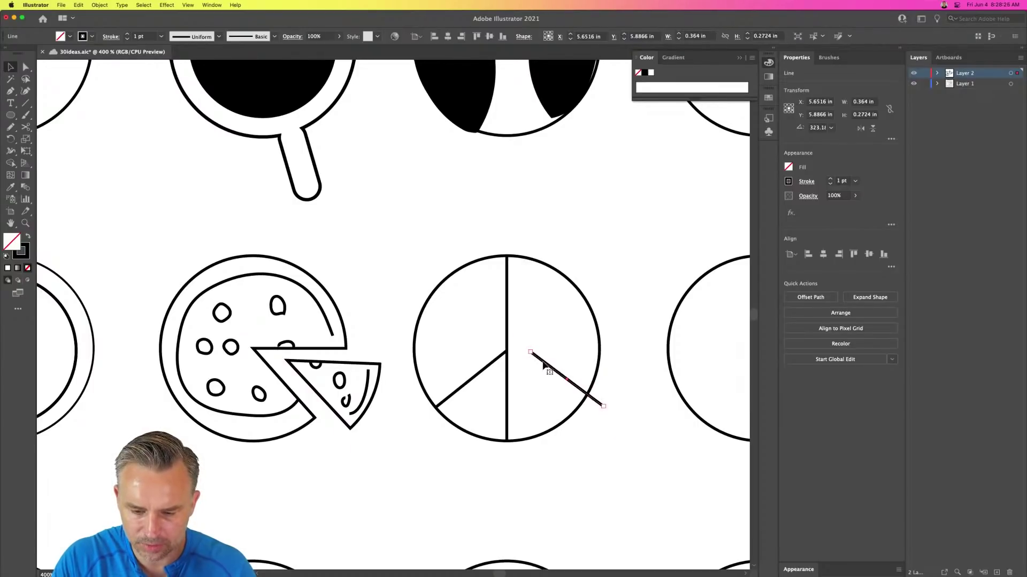
{"action": "left_click_drag", "start_coordinate": [544, 365], "coordinate": [520, 366]}
{"action": "left_click", "coordinate": [451, 259]}
- Draw a rounded square about 0.26 in wide above the third row's fourth circle and invert its corners at full radius into a four-point star
{"action": "left_click_drag", "start_coordinate": [658, 263], "coordinate": [347, 268]}
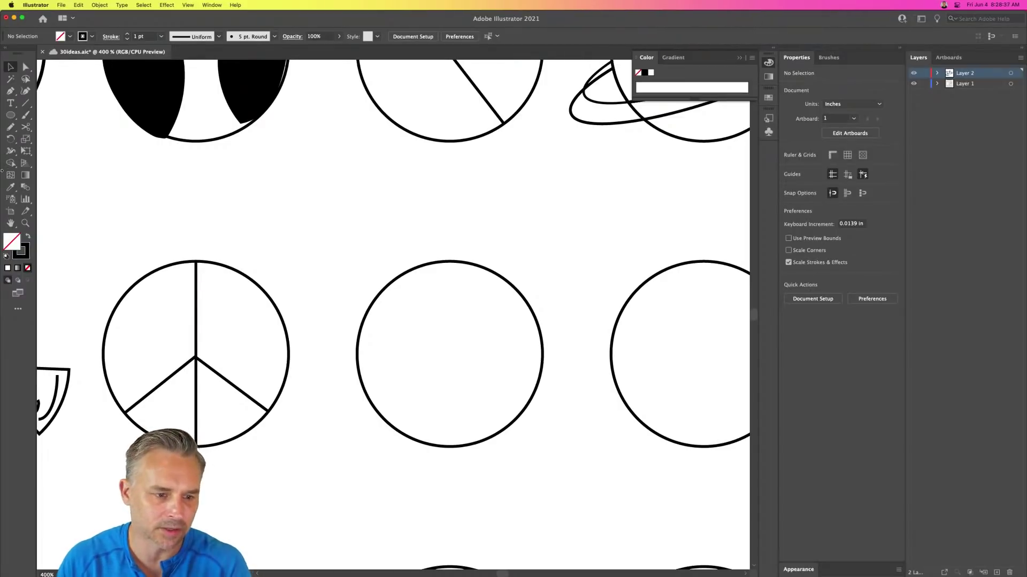
{"action": "key", "text": "n"}
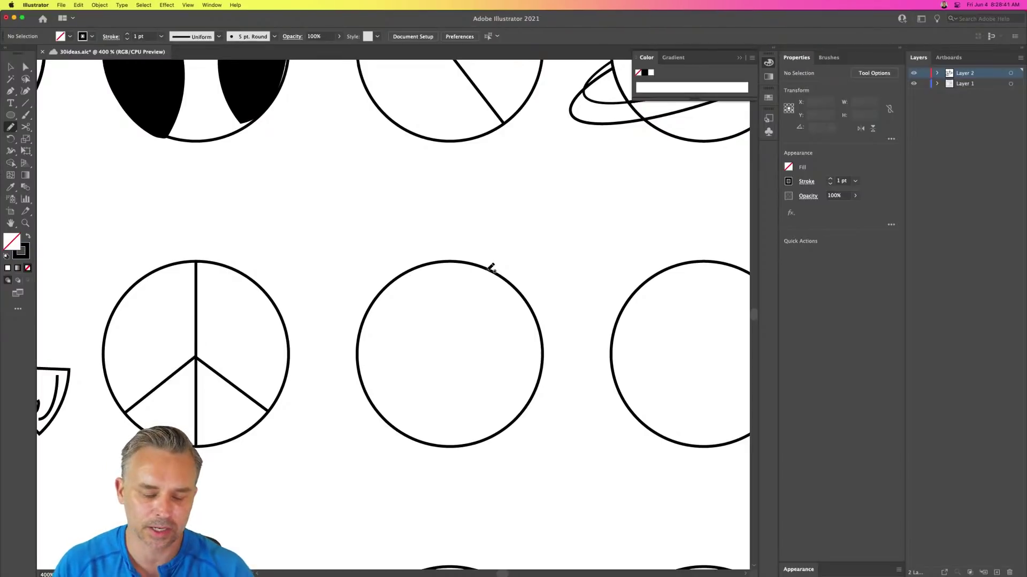
{"action": "left_click", "coordinate": [8, 117]}
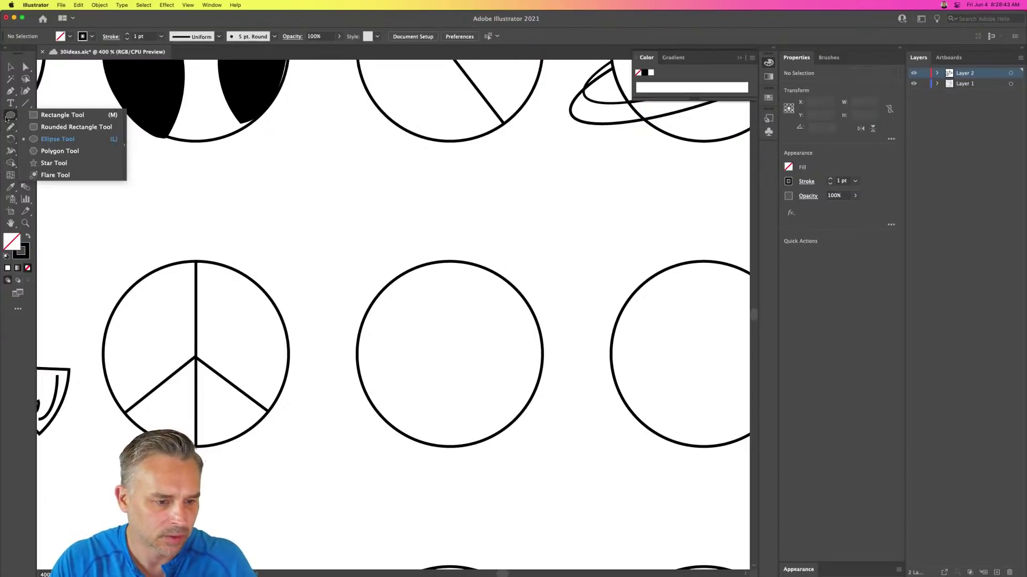
{"action": "left_click", "coordinate": [54, 128]}
{"action": "left_click_drag", "start_coordinate": [344, 207], "coordinate": [385, 217]}
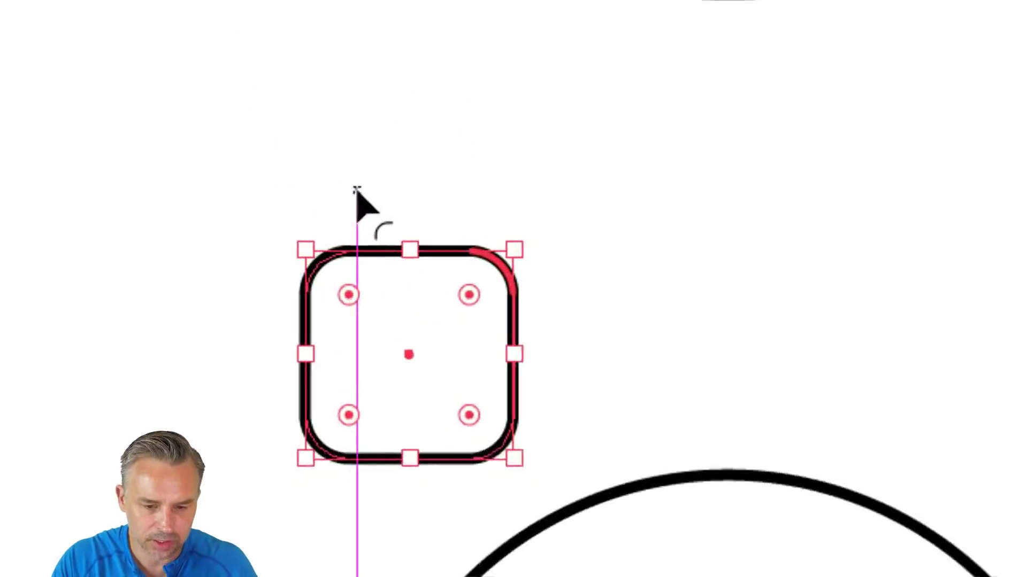
{"action": "left_click", "coordinate": [488, 316], "text": "alt"}
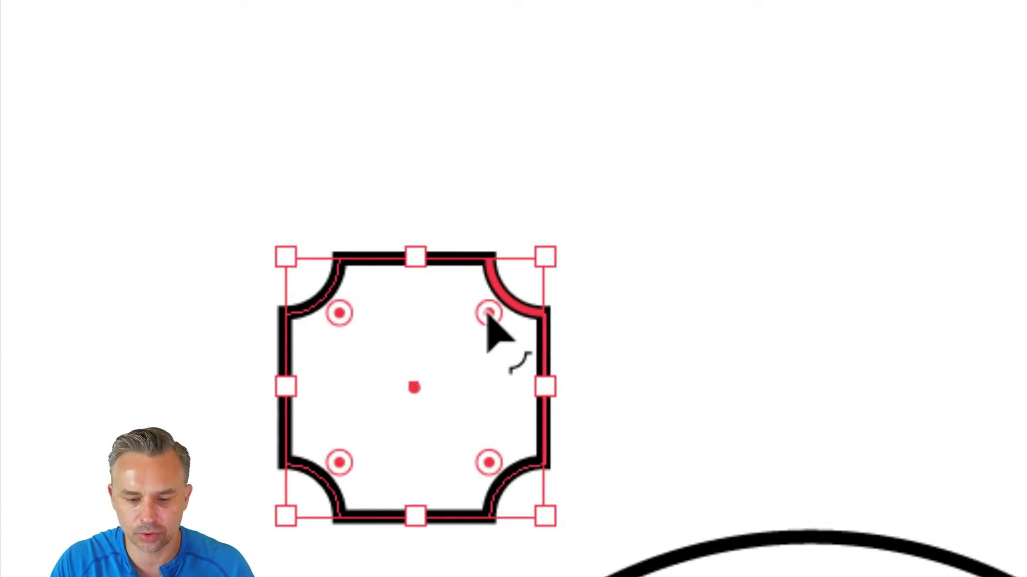
{"action": "left_click_drag", "start_coordinate": [488, 316], "coordinate": [331, 466]}
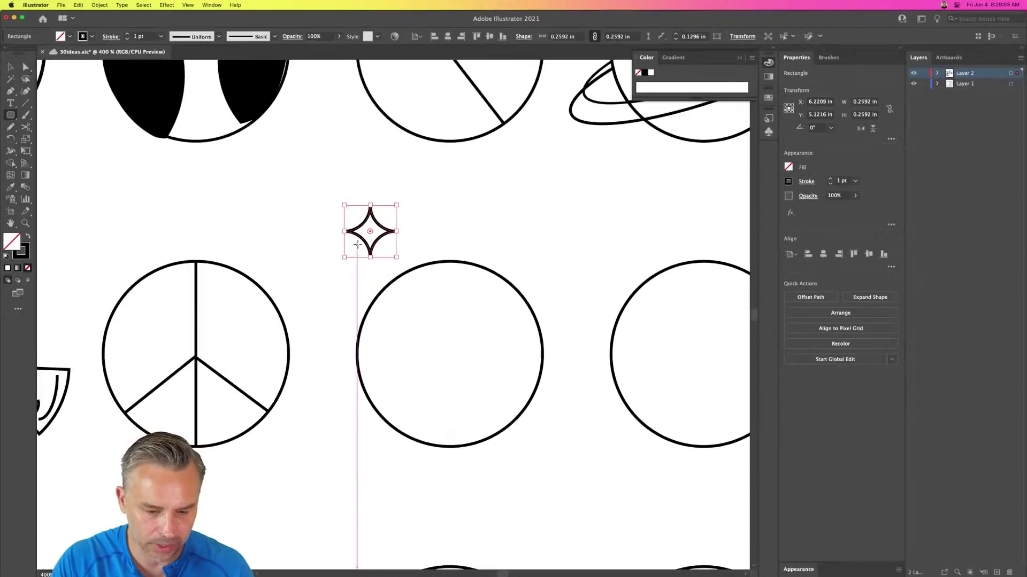
- Move the four-point star into the upper part of the fourth circle and place a same-size copy diagonally below and right of it
{"action": "left_click", "coordinate": [10, 67]}
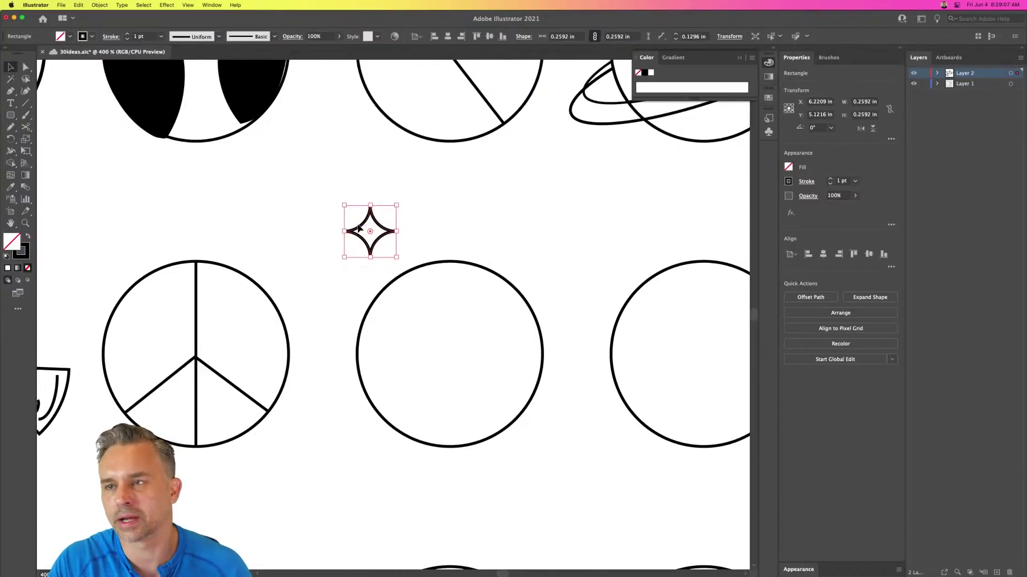
{"action": "left_click_drag", "start_coordinate": [358, 228], "coordinate": [422, 326]}
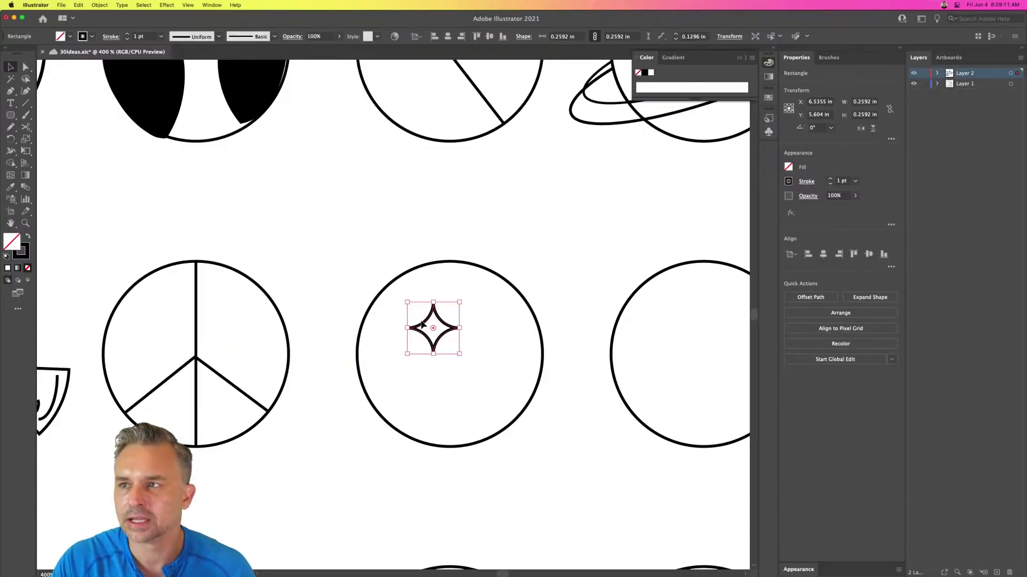
{"action": "left_click_drag", "start_coordinate": [432, 351], "coordinate": [464, 383]}
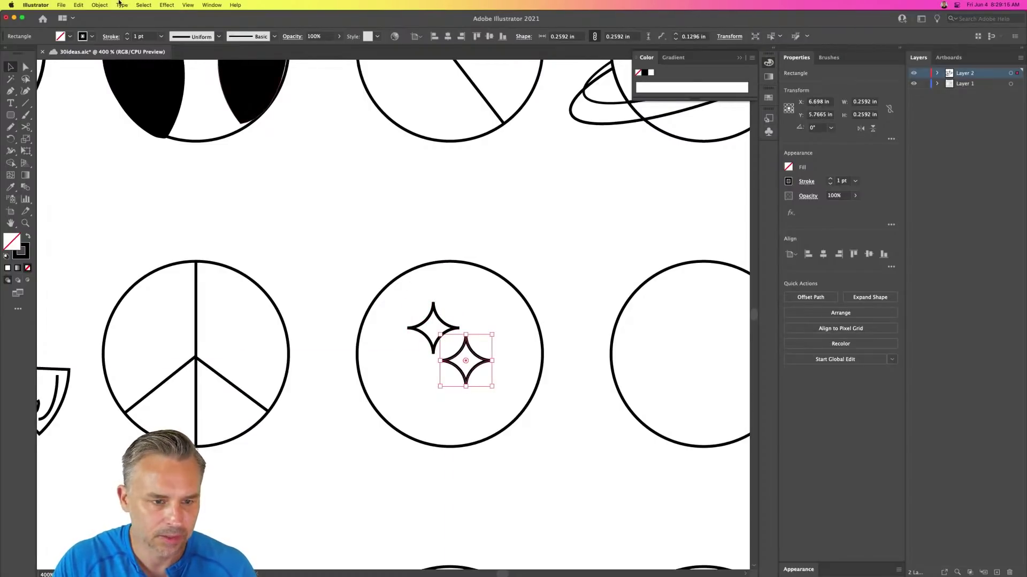
- Expand the copied star, shrink it, and add two smaller copies about 0.09 in wide beside and below the large star
{"action": "left_click", "coordinate": [99, 5]}
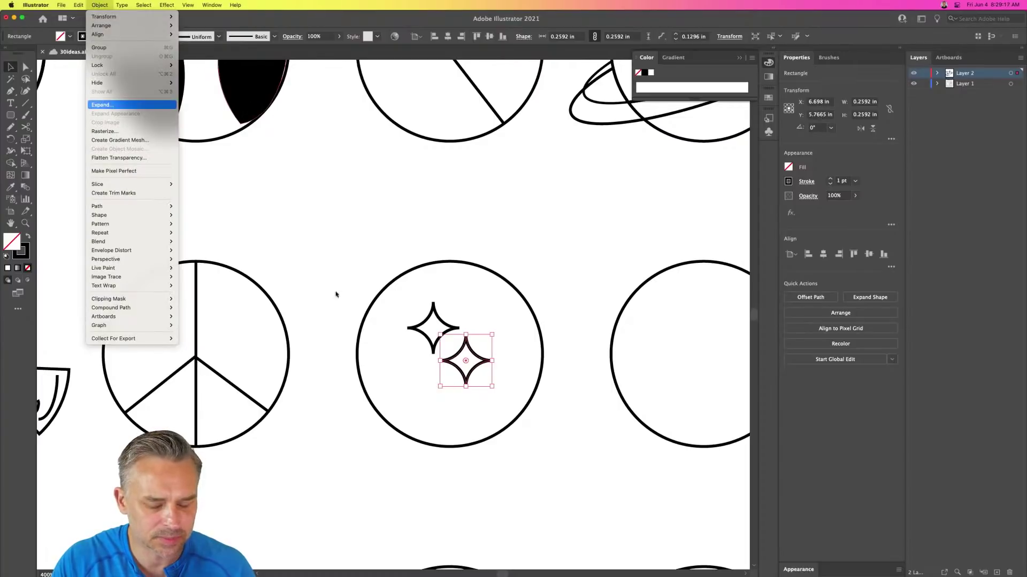
{"action": "key", "text": "Return"}
{"action": "left_click", "coordinate": [357, 255]}
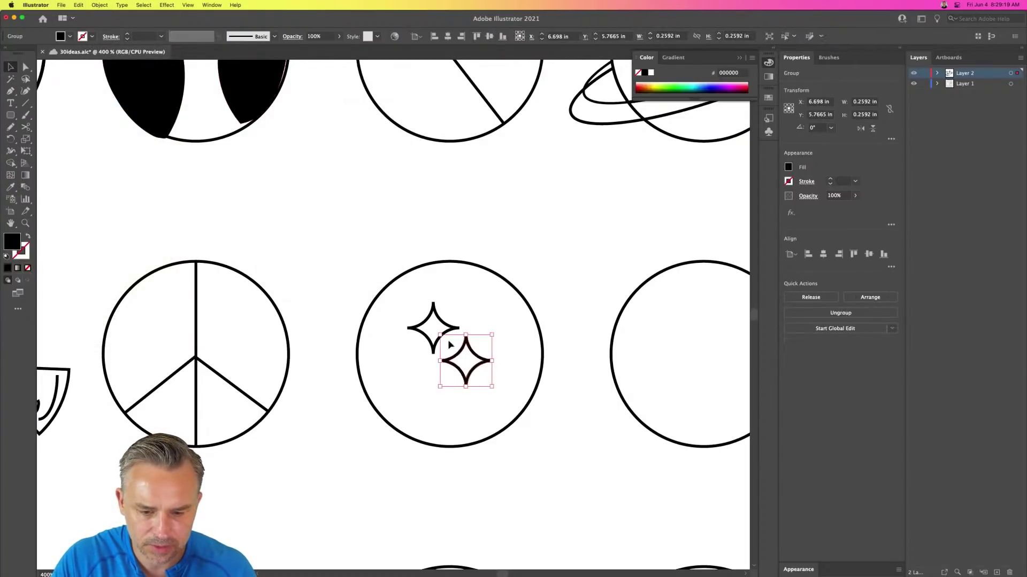
{"action": "left_click_drag", "start_coordinate": [438, 335], "coordinate": [432, 386]}
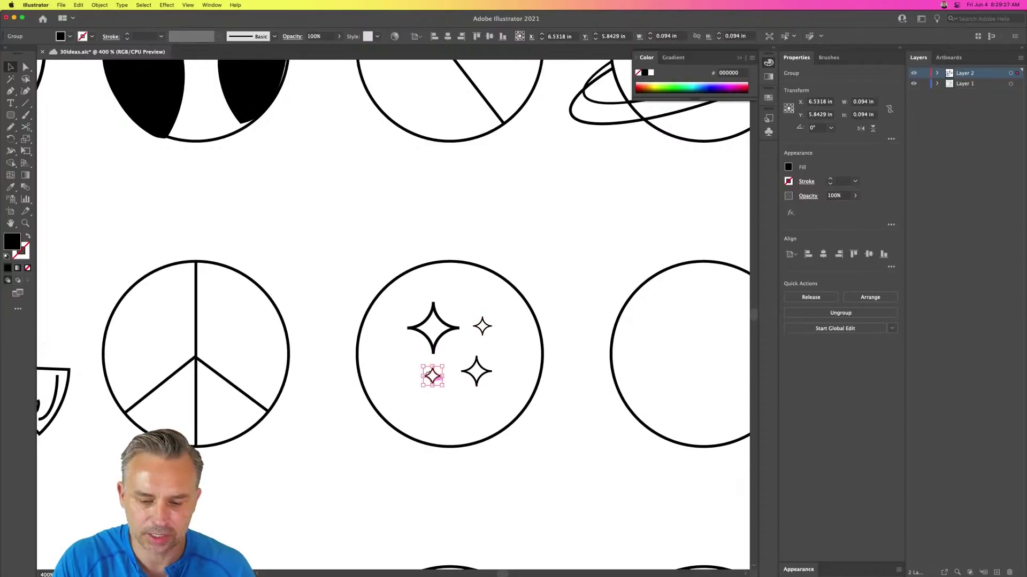
{"action": "left_click", "coordinate": [317, 264]}
{"action": "key", "text": "super+equal"}
{"action": "key", "text": "super+equal"}
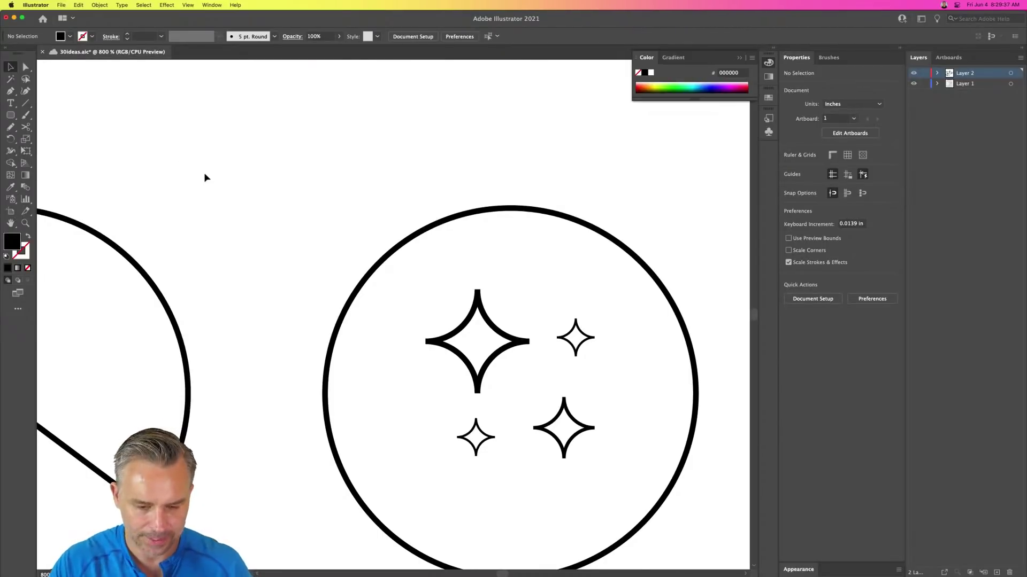
{"action": "key", "text": "super+minus"}
{"action": "key", "text": "super+minus"}
{"action": "key", "text": "super+minus"}
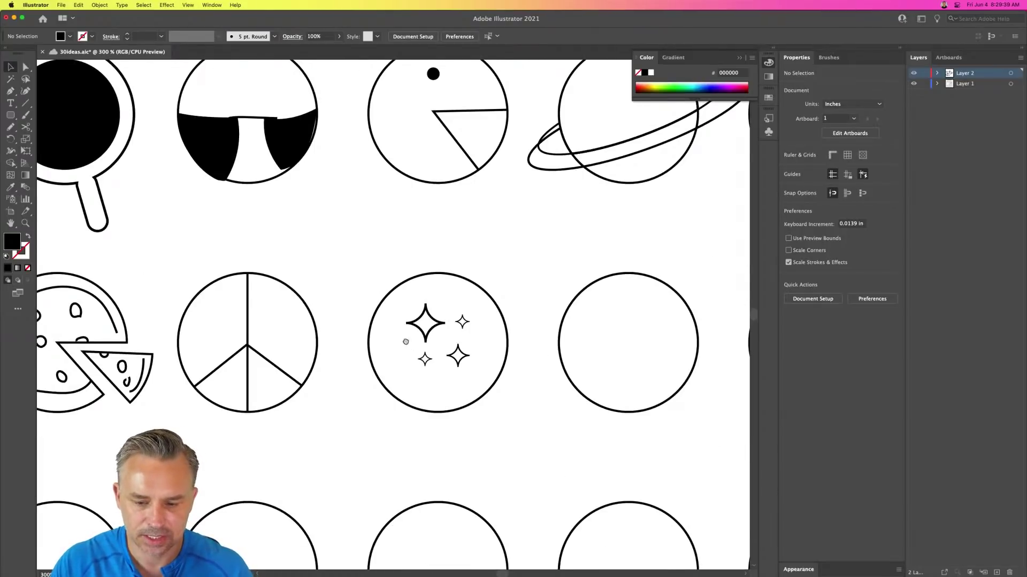
- Try covering the third row's fifth circle with a rectangular grid about 1.35 in square, and delete it
{"action": "scroll", "coordinate": [375, 321], "scroll_direction": "down", "scroll_amount": 3}
{"action": "scroll", "coordinate": [375, 321], "scroll_direction": "right", "scroll_amount": 3}
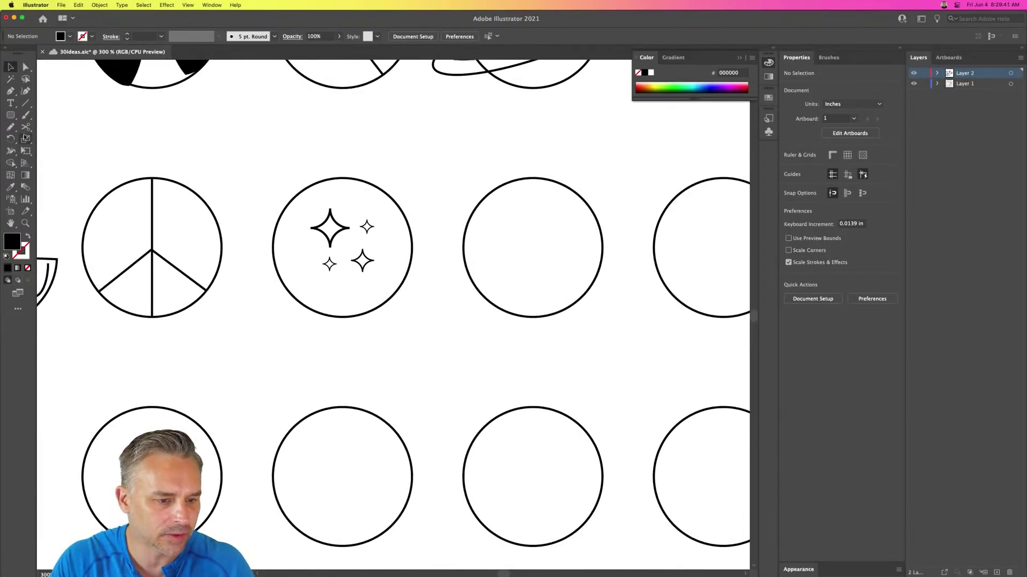
{"action": "left_click", "coordinate": [13, 119]}
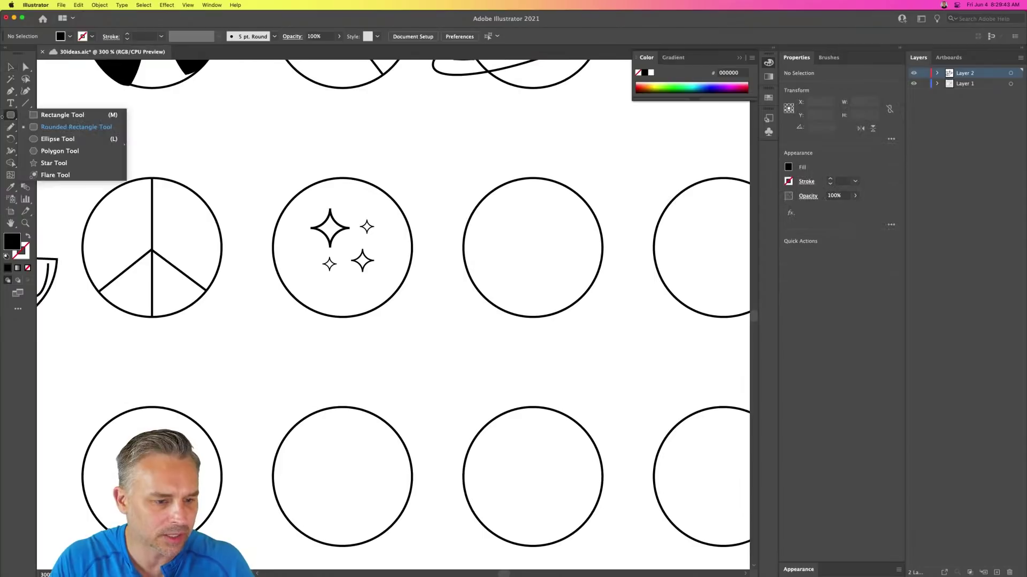
{"action": "left_click", "coordinate": [10, 127]}
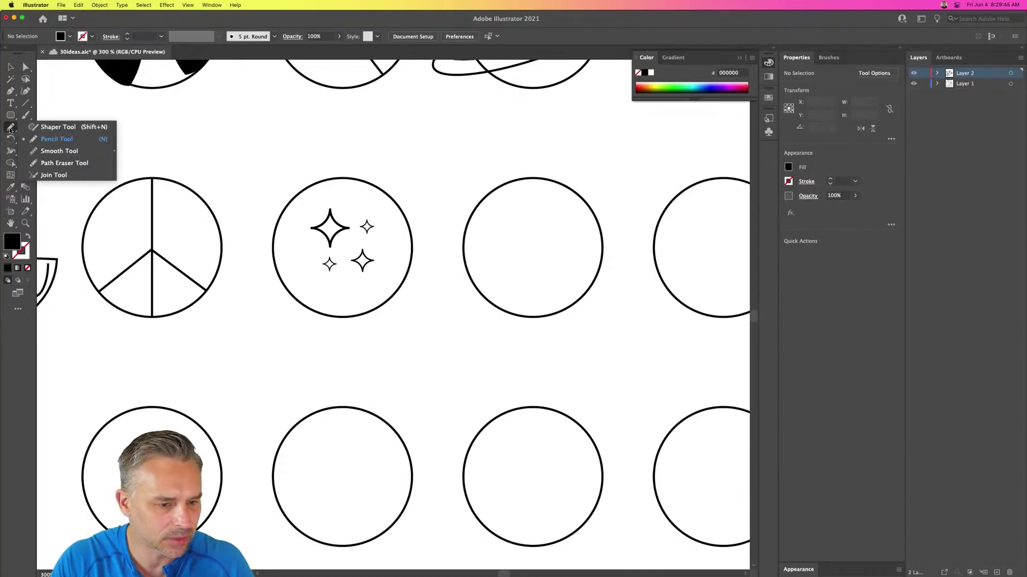
{"action": "left_click", "coordinate": [25, 103]}
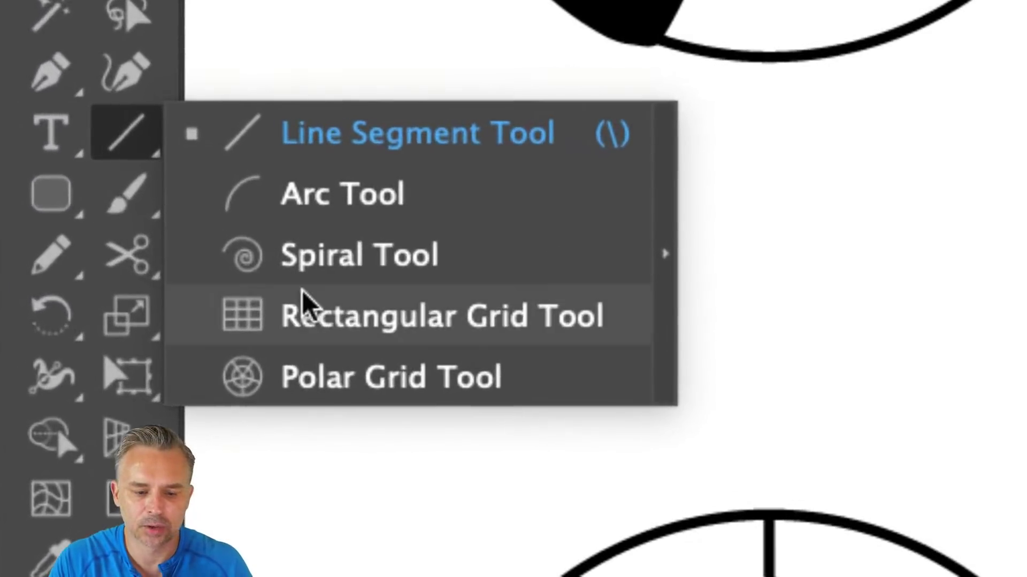
{"action": "left_click", "coordinate": [299, 317]}
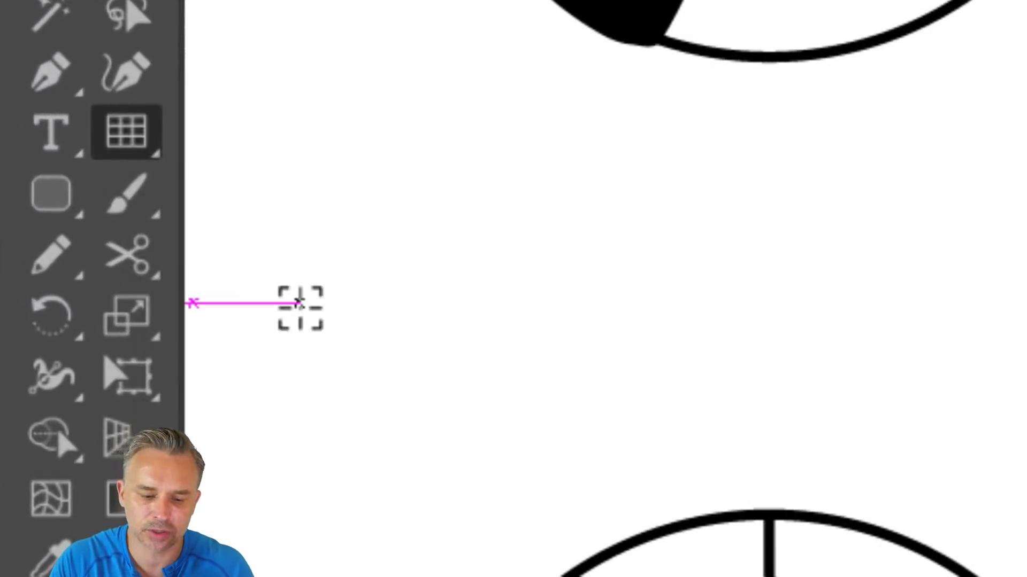
{"action": "scroll", "coordinate": [415, 308], "scroll_direction": "right", "scroll_amount": 3}
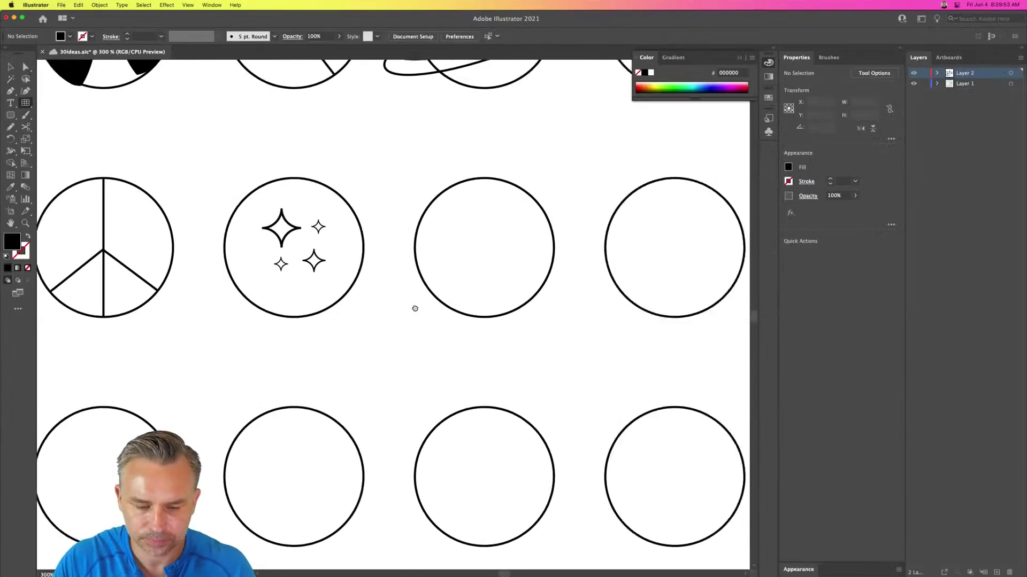
{"action": "scroll", "coordinate": [415, 309], "scroll_direction": "right", "scroll_amount": 2}
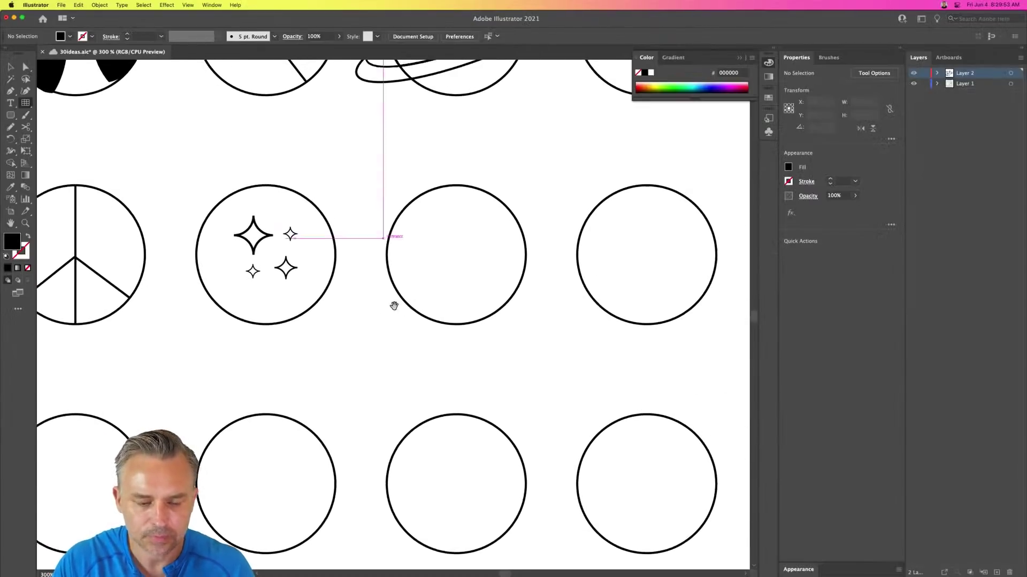
{"action": "left_click_drag", "start_coordinate": [362, 172], "coordinate": [564, 374]}
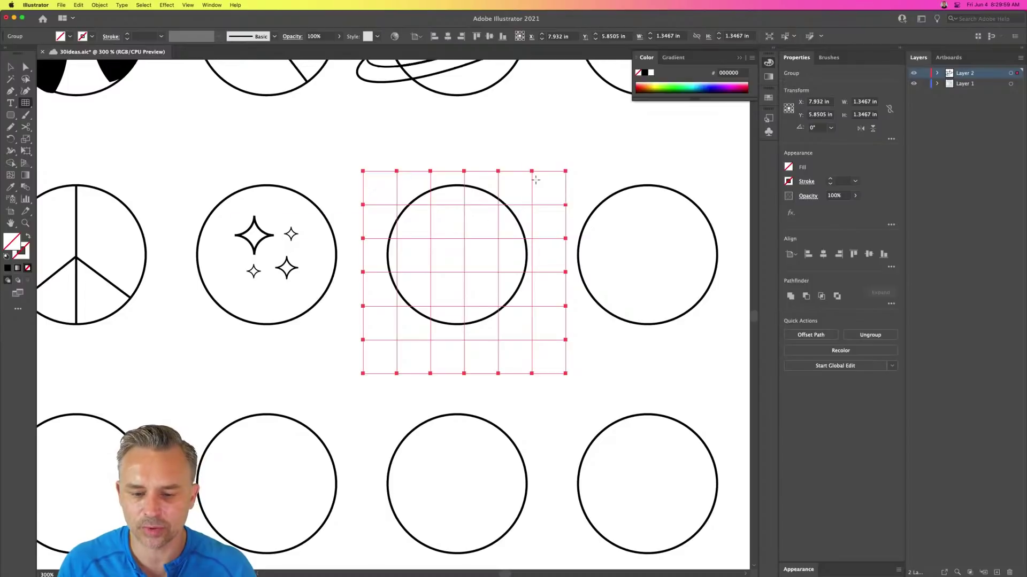
{"action": "key", "text": "Delete"}
- Place a 1.3467 in square rectangular grid with 10 horizontal and 10 vertical dividers over the fifth circle and give it a black stroke
{"action": "left_click", "coordinate": [366, 190]}
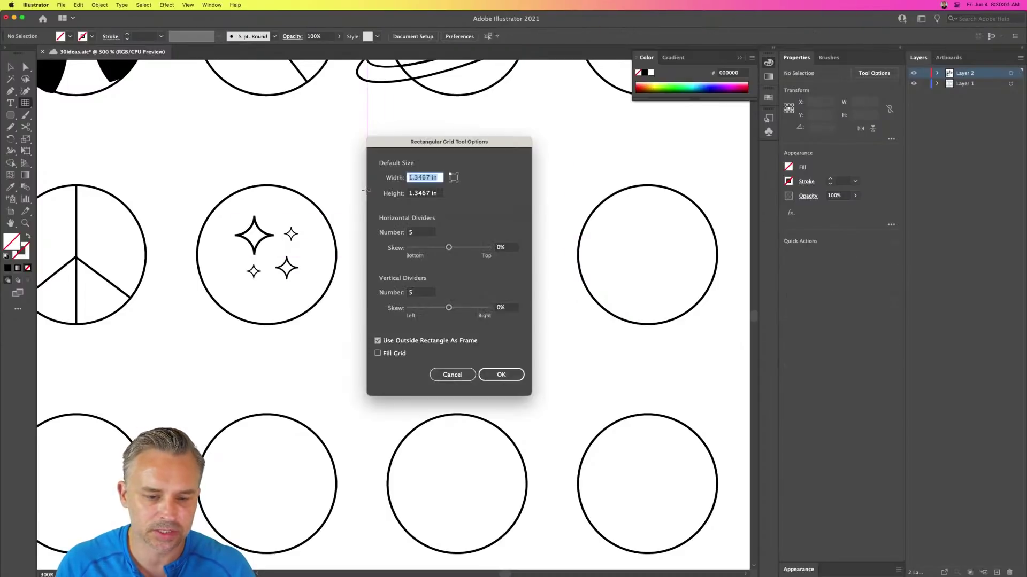
{"action": "double_click", "coordinate": [416, 234]}
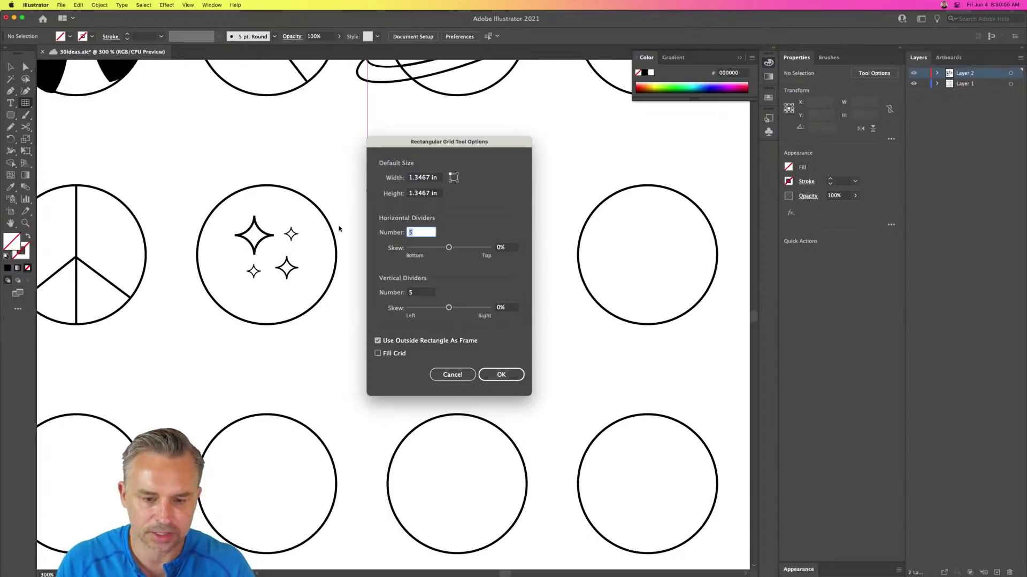
{"action": "type", "text": "1"}
{"action": "key", "text": "Tab"}
{"action": "key", "text": "Tab"}
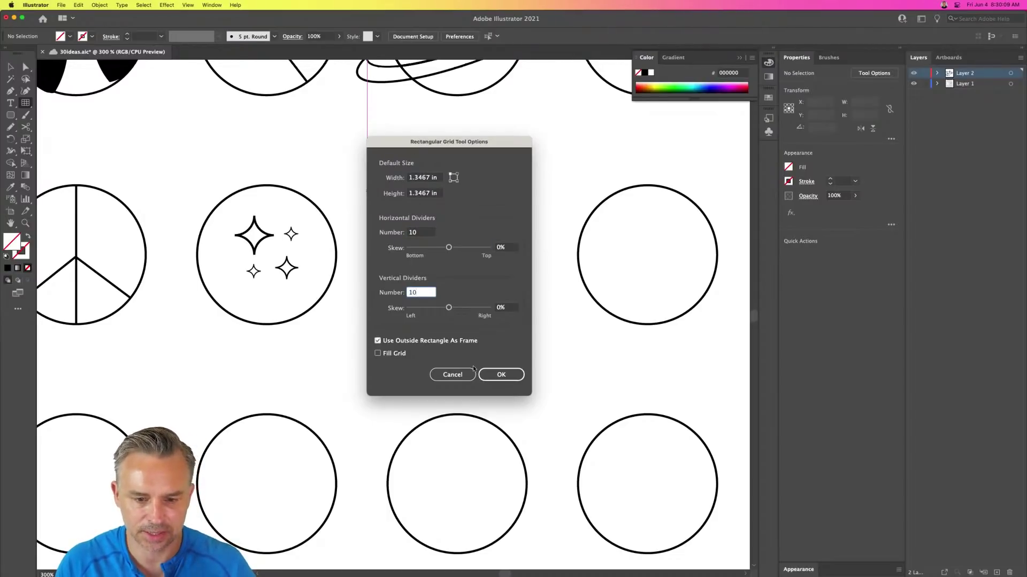
{"action": "left_click", "coordinate": [500, 375]}
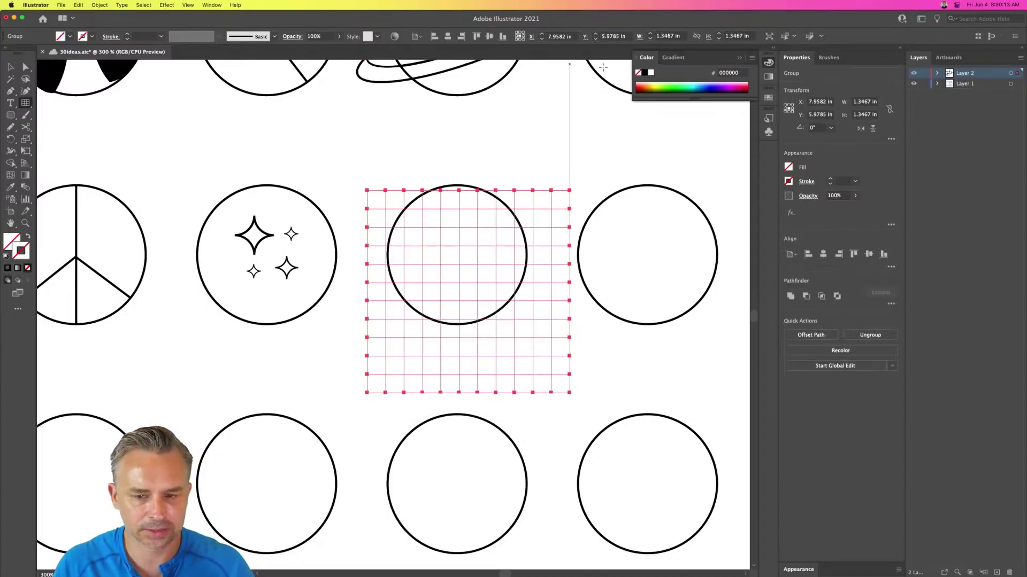
{"action": "left_click", "coordinate": [644, 74]}
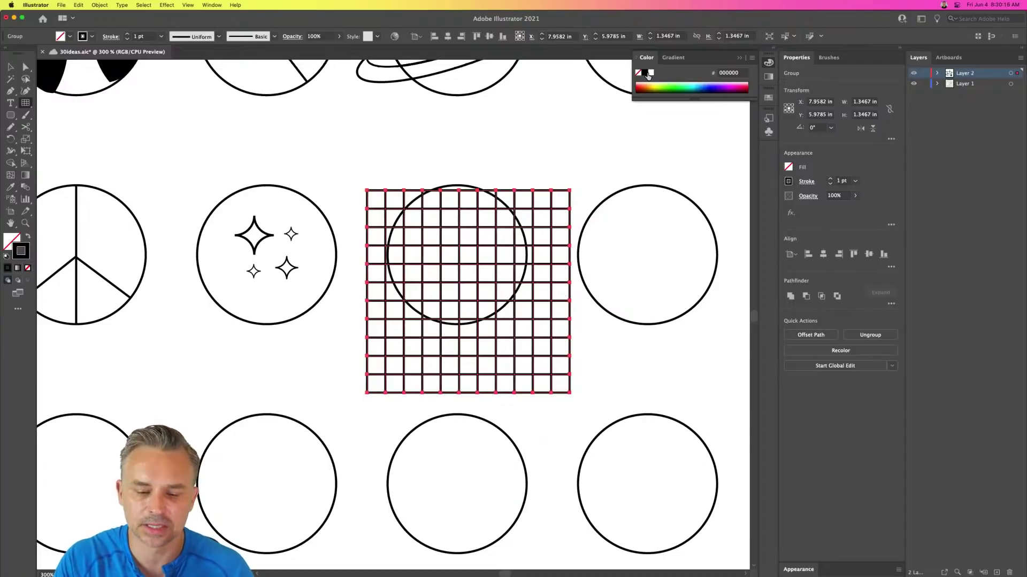
{"action": "left_click", "coordinate": [9, 67]}
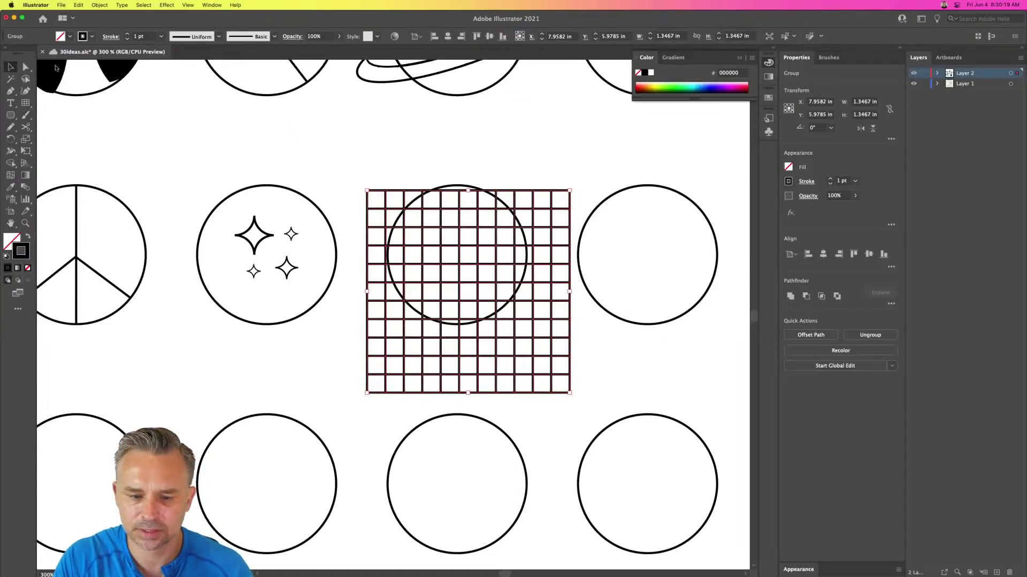
- Warp the rectangular grid into a sphere with an Inflate envelope distortion at 100% bend
{"action": "left_click", "coordinate": [94, 4]}
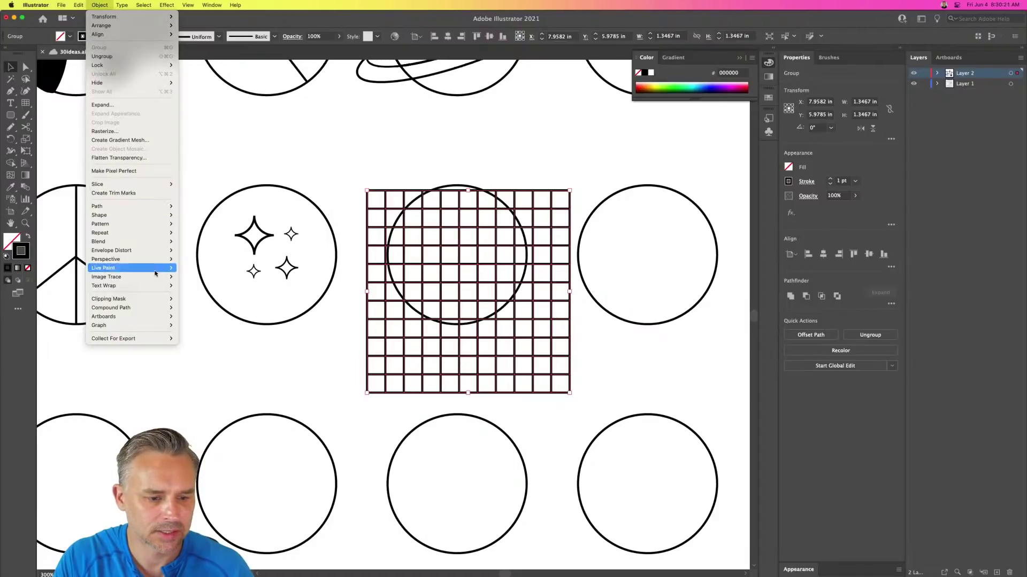
{"action": "mouse_move", "coordinate": [146, 239]}
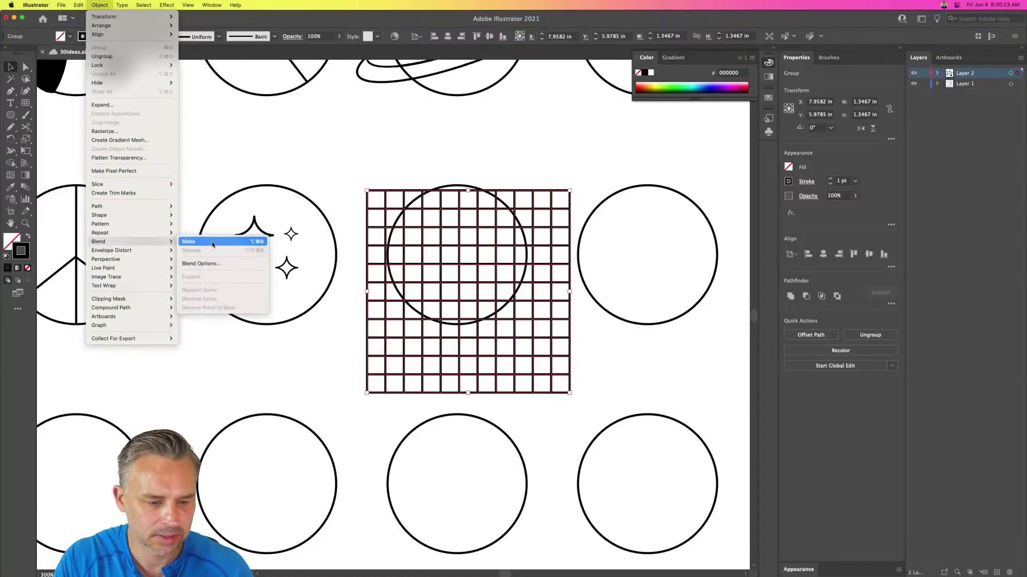
{"action": "mouse_move", "coordinate": [110, 218]}
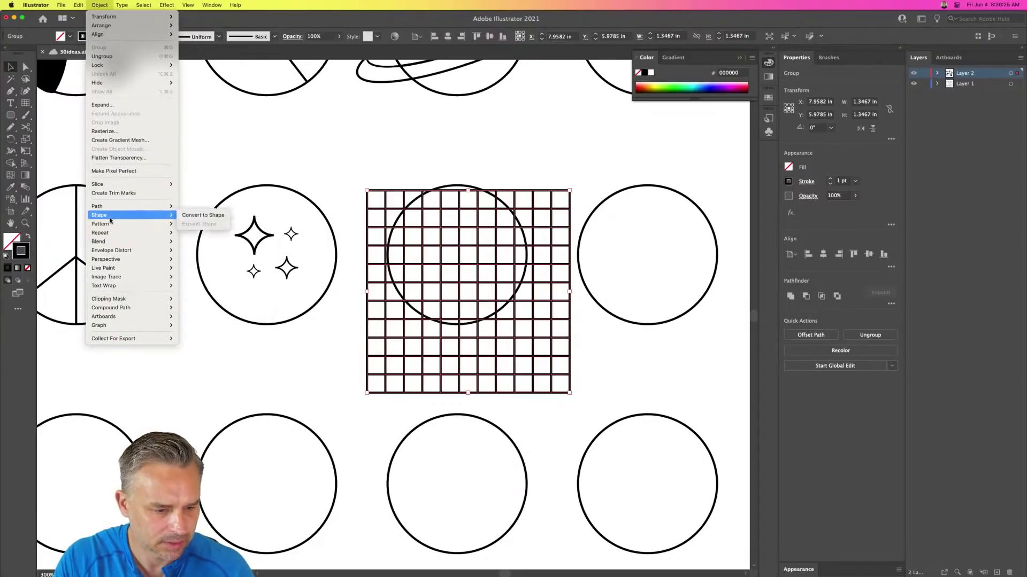
{"action": "mouse_move", "coordinate": [114, 253]}
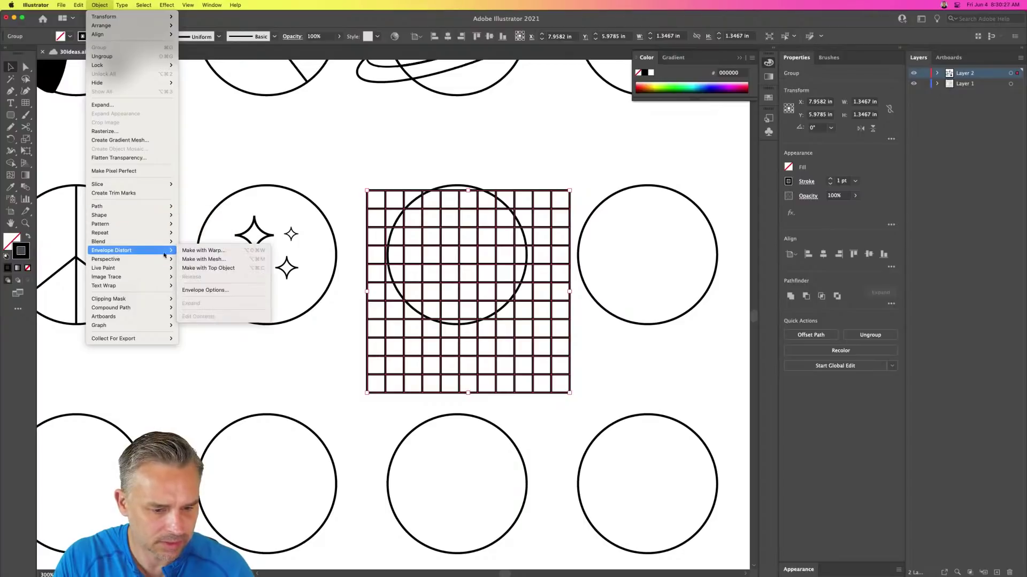
{"action": "left_click", "coordinate": [206, 250]}
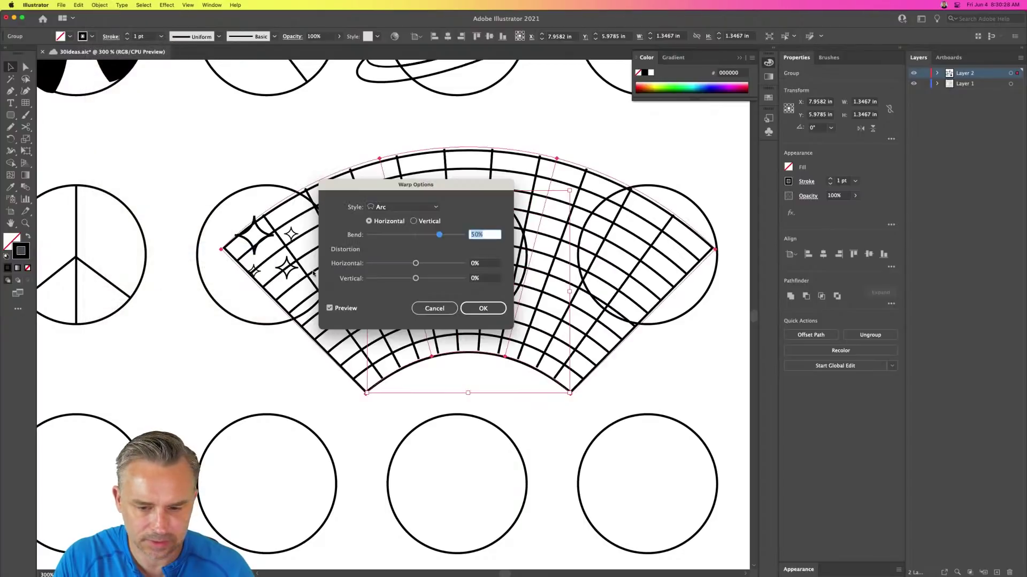
{"action": "left_click", "coordinate": [411, 209]}
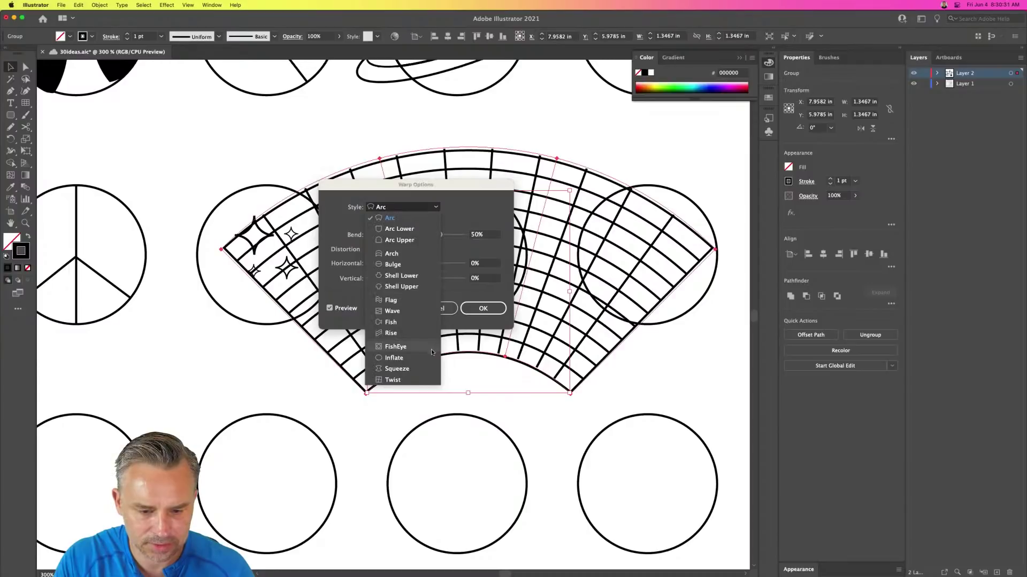
{"action": "left_click", "coordinate": [402, 262]}
{"action": "left_click", "coordinate": [402, 207]}
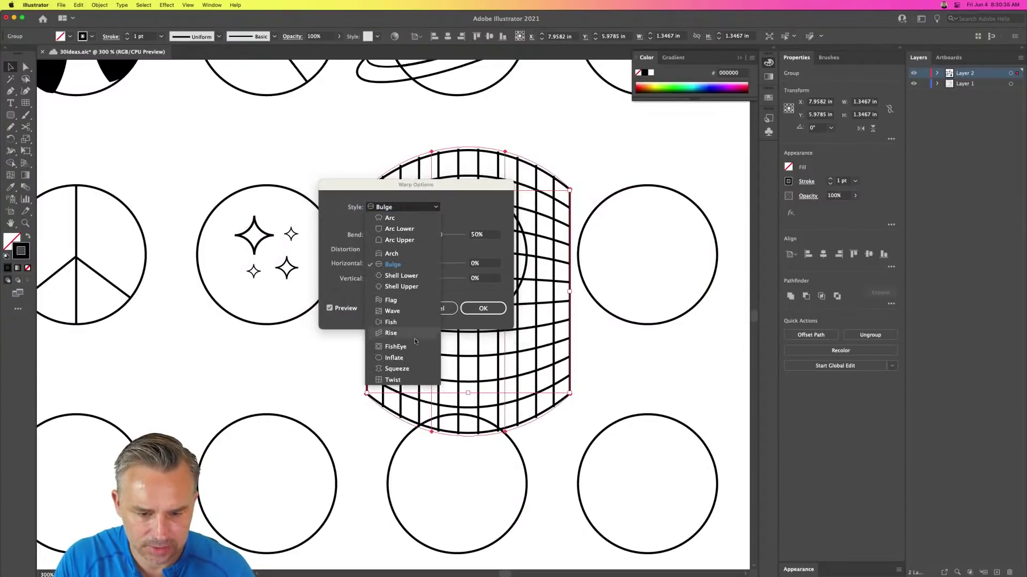
{"action": "left_click", "coordinate": [410, 357]}
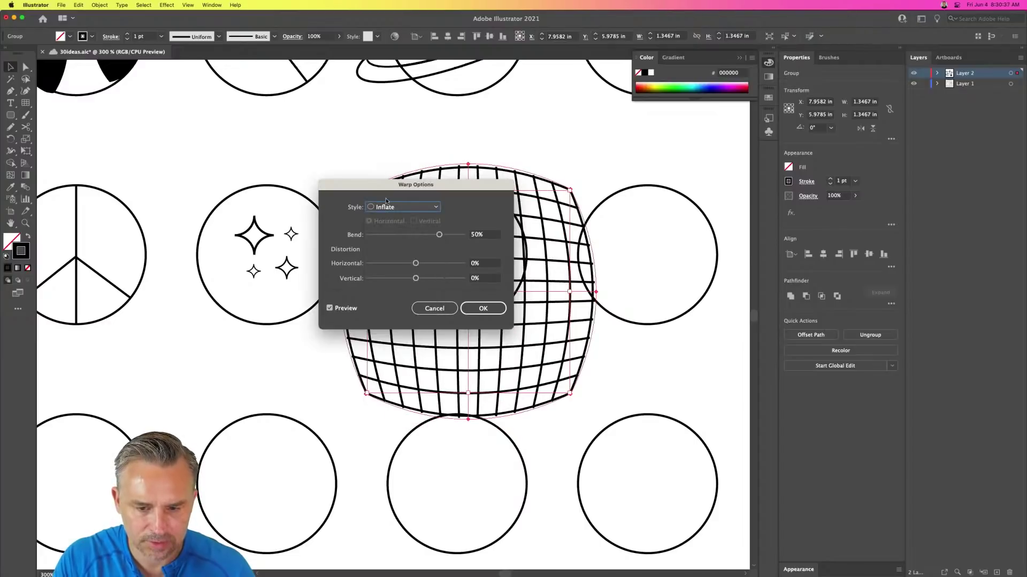
{"action": "left_click_drag", "start_coordinate": [387, 190], "coordinate": [213, 181]}
{"action": "left_click_drag", "start_coordinate": [277, 227], "coordinate": [297, 228]}
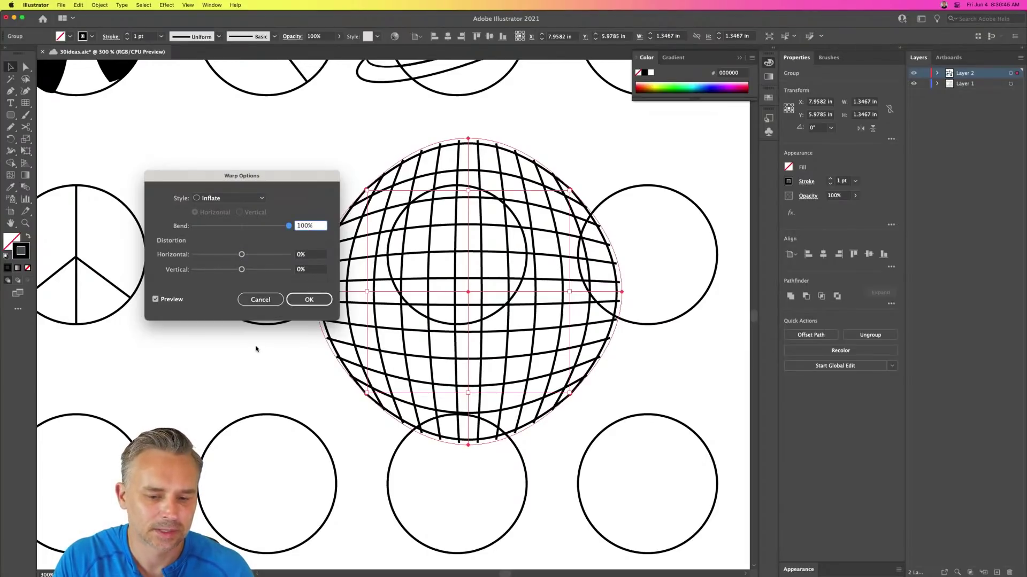
{"action": "left_click", "coordinate": [309, 300]}
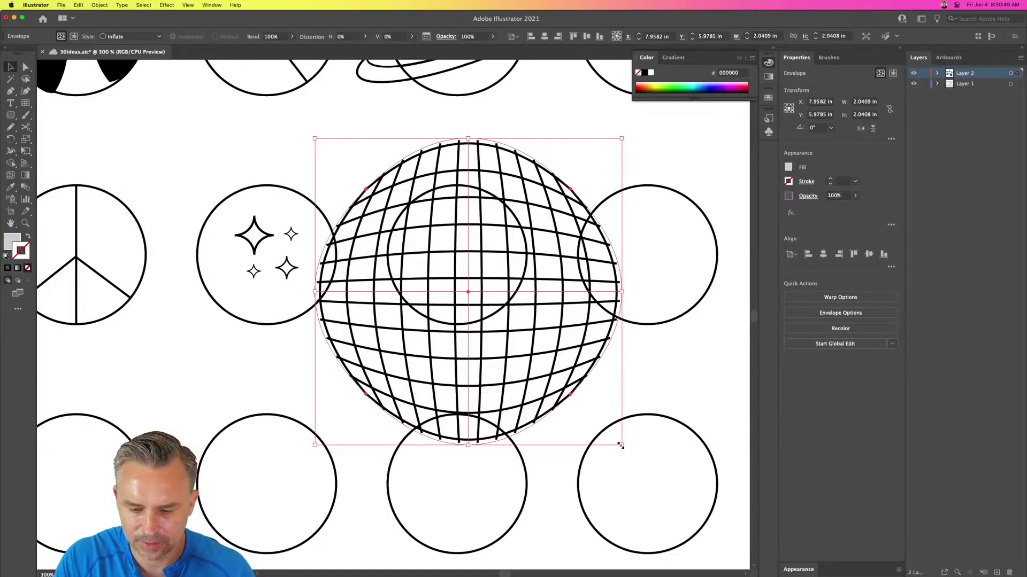
- Expand the warped grid's envelope into plain paths
{"action": "left_click", "coordinate": [99, 5]}
{"action": "left_click", "coordinate": [126, 106]}
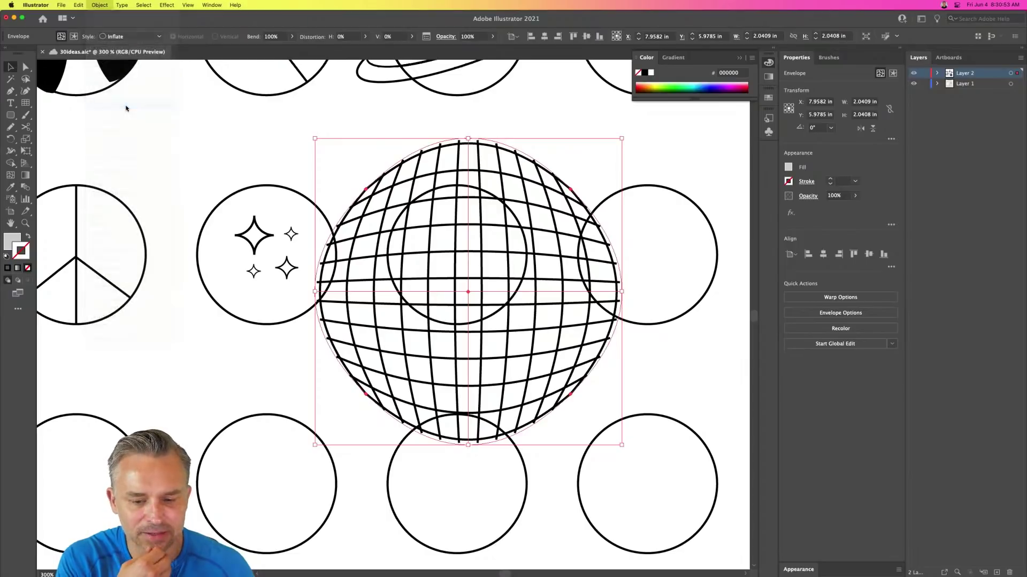
{"action": "left_click", "coordinate": [355, 256]}
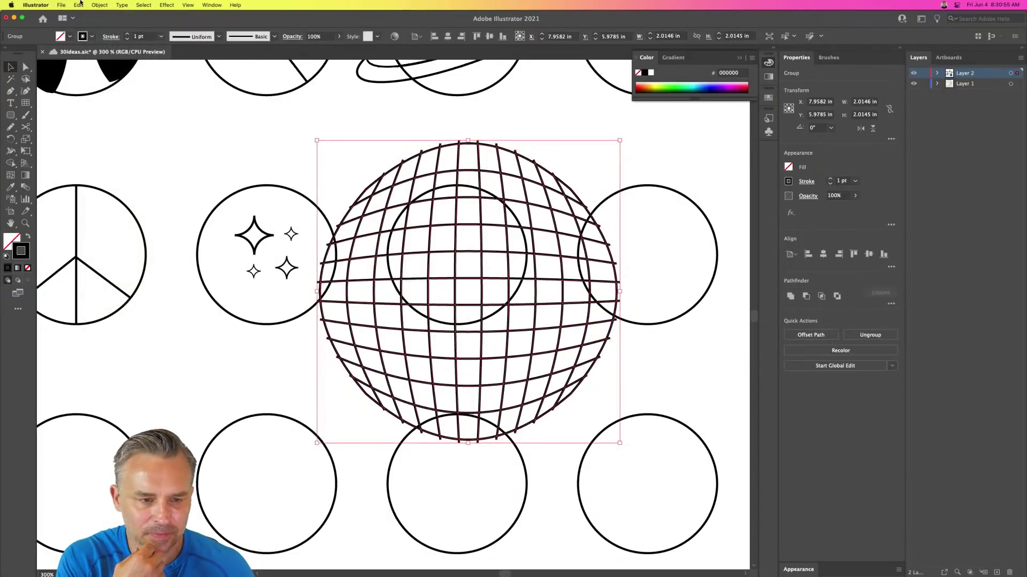
{"action": "left_click", "coordinate": [99, 5]}
{"action": "mouse_move", "coordinate": [132, 259]}
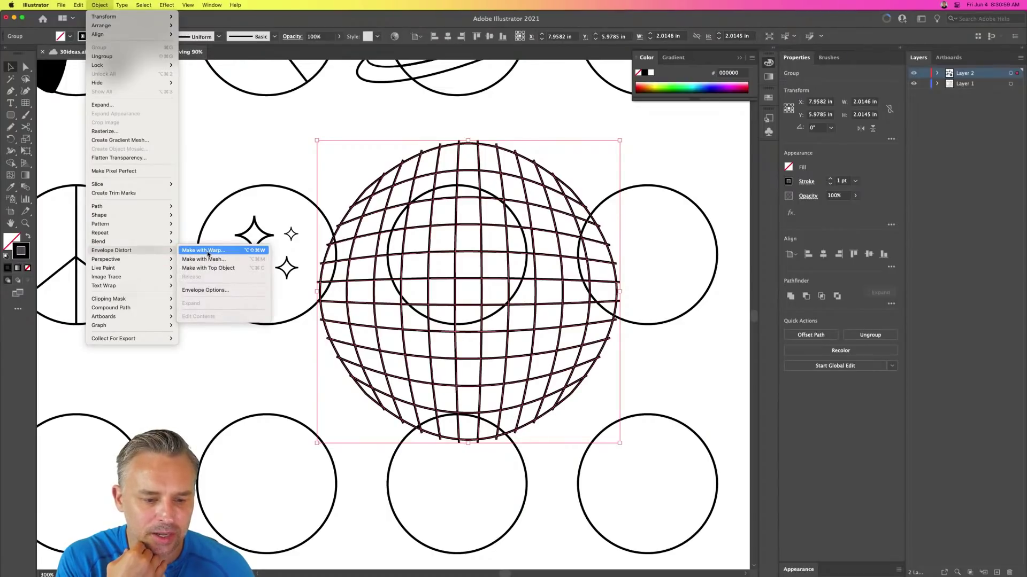
{"action": "left_click", "coordinate": [208, 251]}
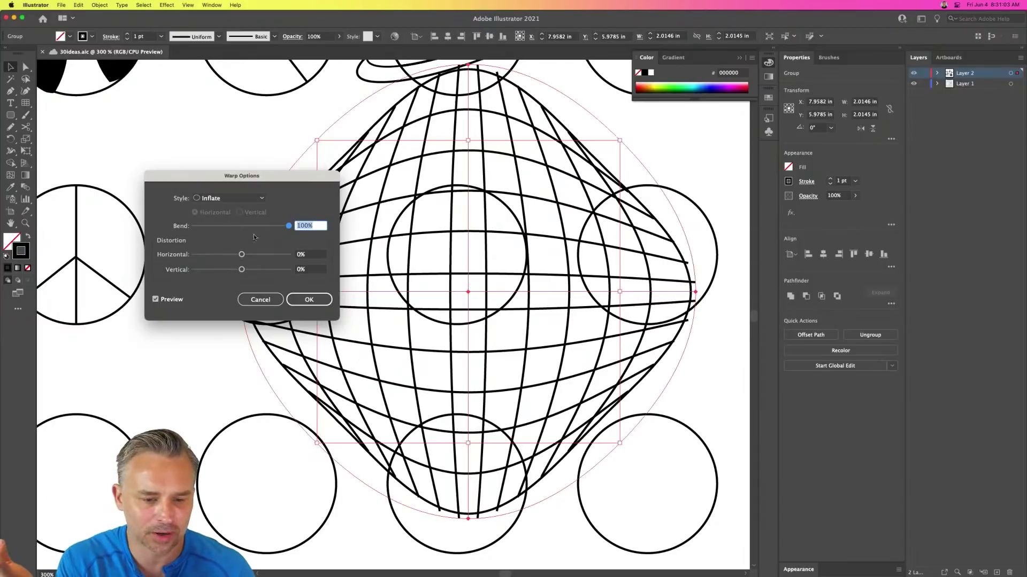
{"action": "left_click_drag", "start_coordinate": [288, 226], "coordinate": [274, 226]}
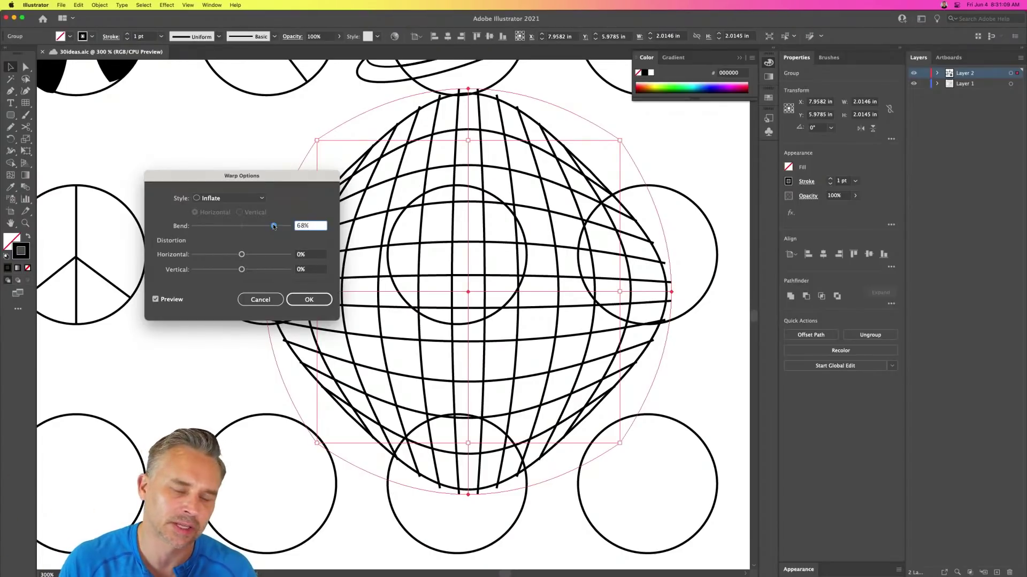
{"action": "mouse_move", "coordinate": [273, 227]}
{"action": "left_mouse_down"}
{"action": "mouse_move", "coordinate": [289, 227]}
{"action": "mouse_move", "coordinate": [275, 226]}
{"action": "left_mouse_up"}
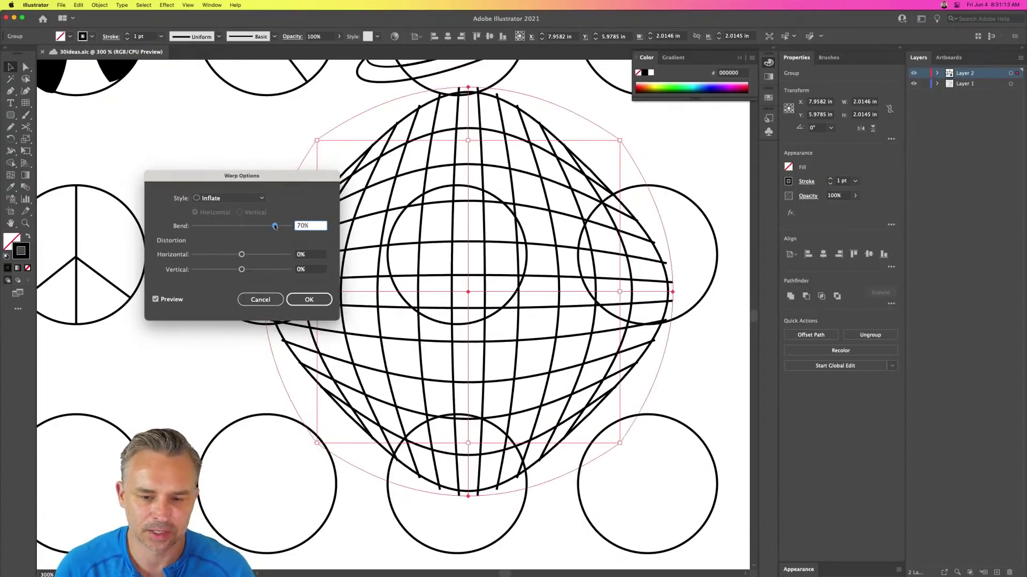
{"action": "left_click", "coordinate": [255, 299]}
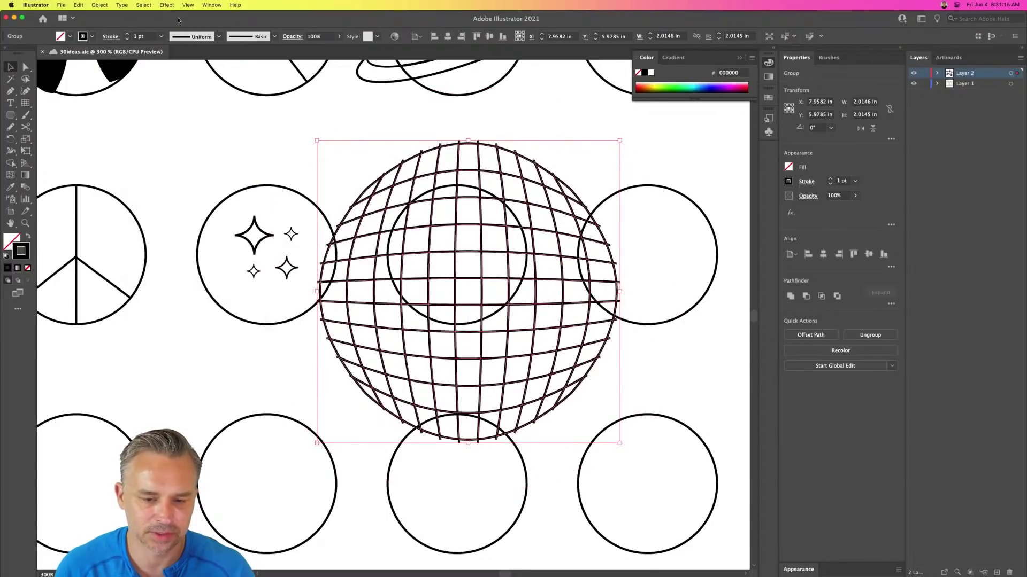
{"action": "left_click", "coordinate": [167, 5]}
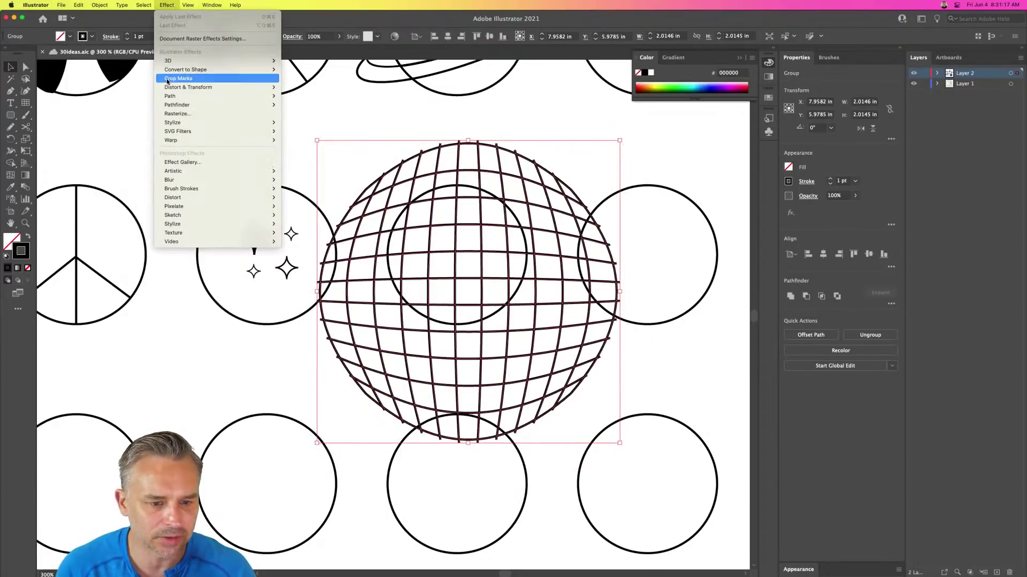
{"action": "mouse_move", "coordinate": [169, 88]}
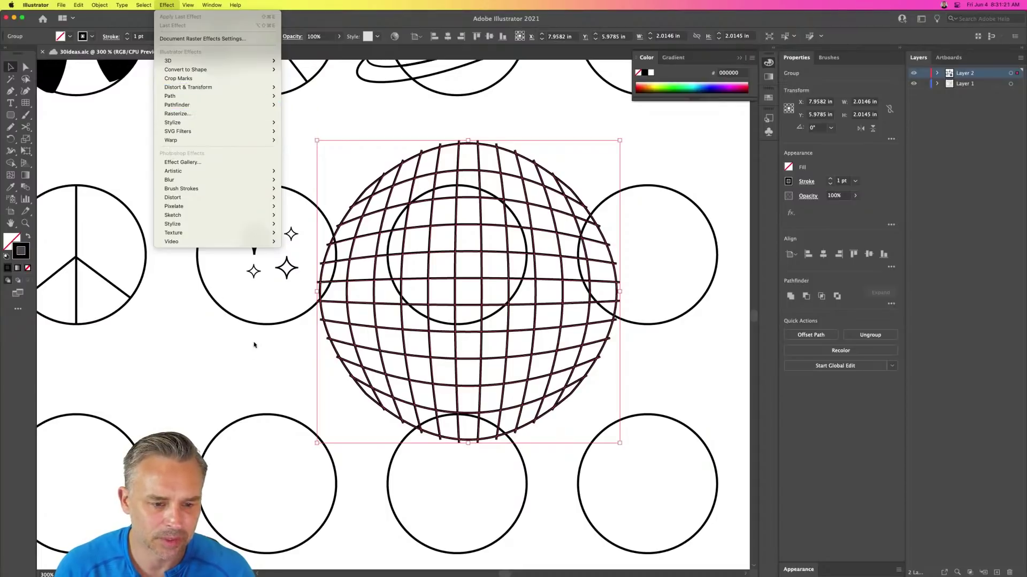
{"action": "mouse_move", "coordinate": [236, 200]}
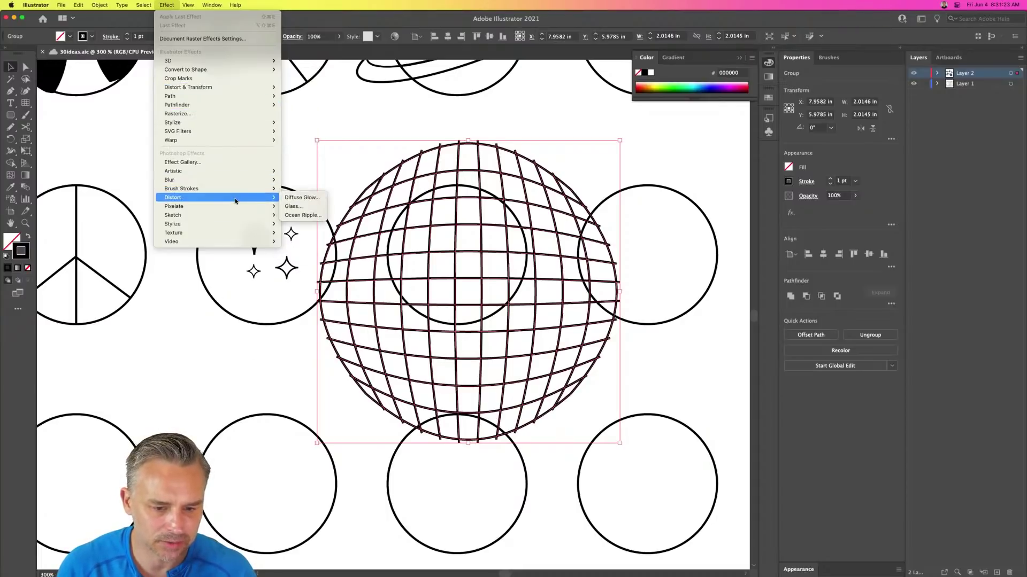
{"action": "left_click", "coordinate": [309, 400]}
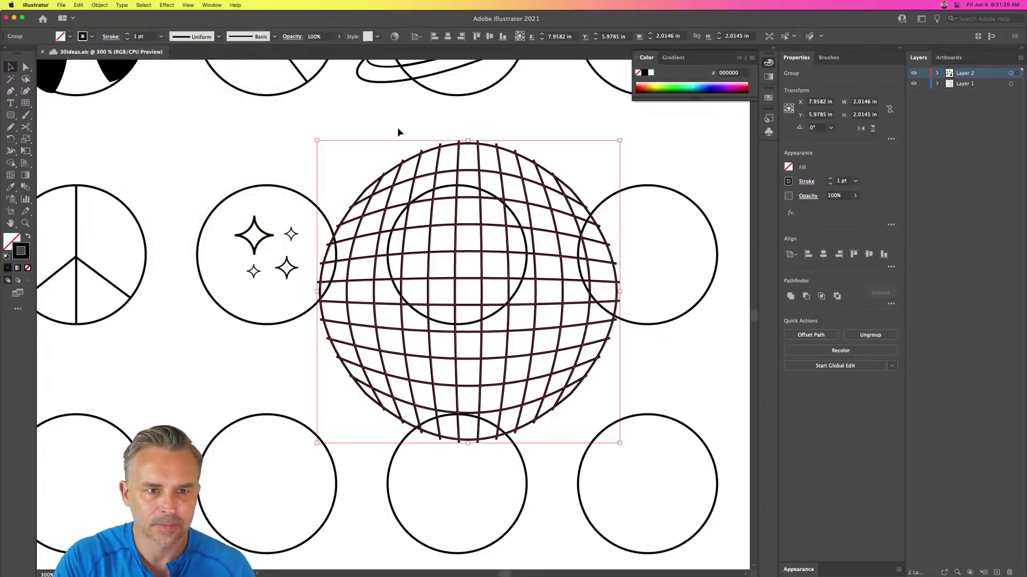
- Scale the spherical grid down to about 0.944 in square and fit it over the third row's starred circle
{"action": "left_click_drag", "start_coordinate": [316, 141], "coordinate": [388, 213]}
{"action": "left_click_drag", "start_coordinate": [462, 262], "coordinate": [261, 227]}
{"action": "left_click_drag", "start_coordinate": [345, 337], "coordinate": [338, 329]}
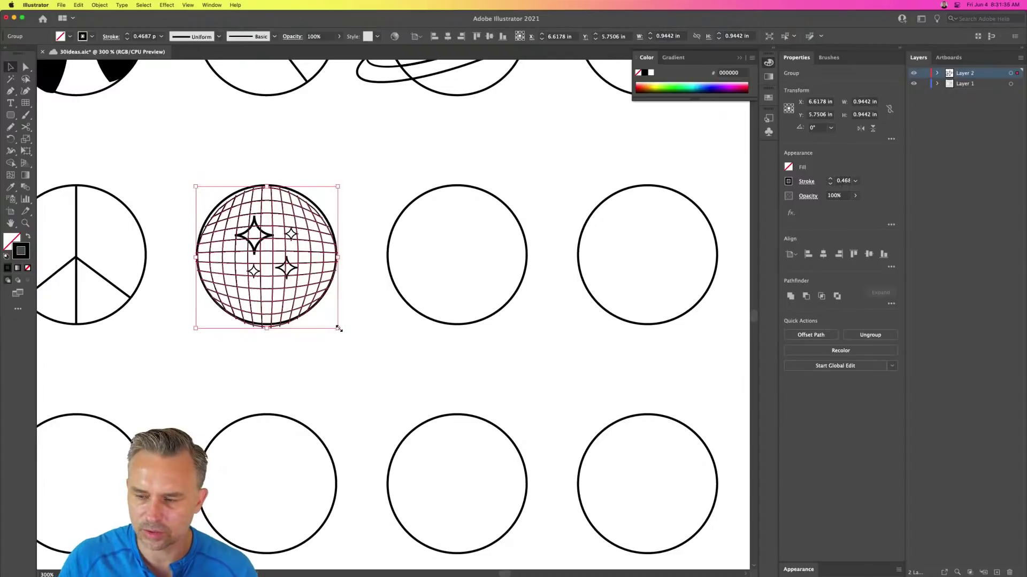
- Cut the spherical grid and paste it in front on Layer 1, at the same place but beneath the stars
{"action": "key", "text": "Delete"}
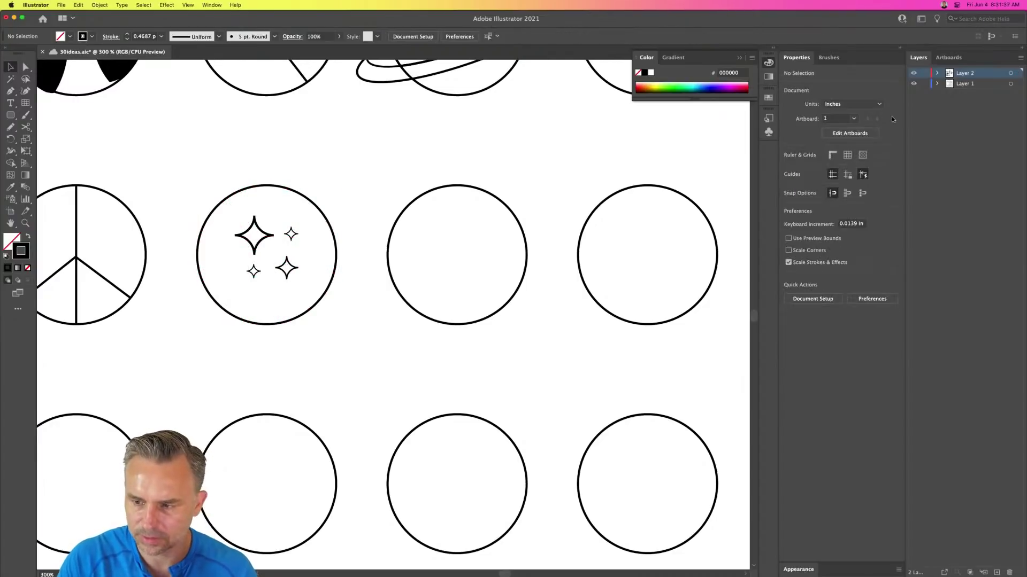
{"action": "left_click", "coordinate": [957, 86]}
{"action": "key", "text": "super+f"}
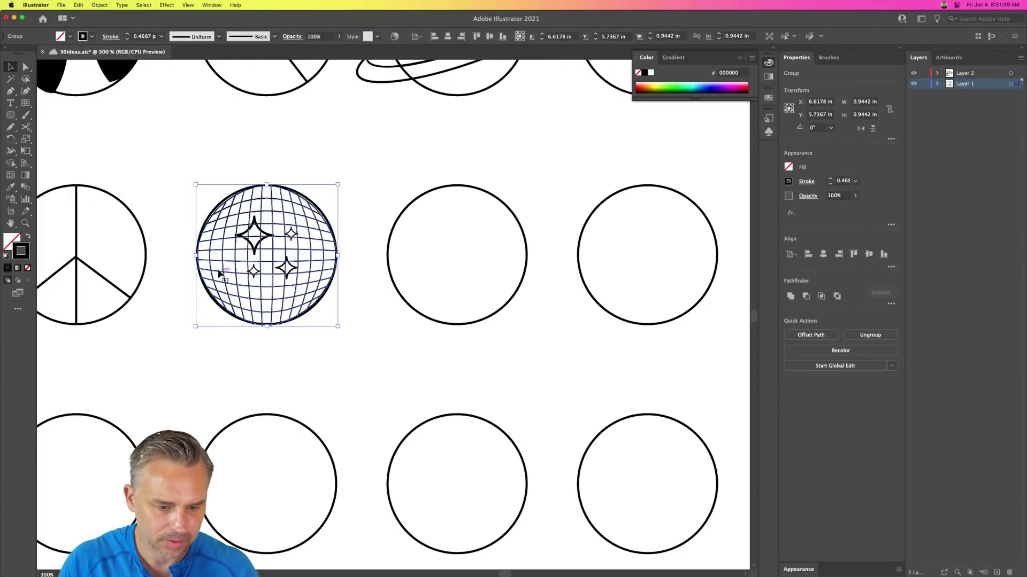
- Give the large four-point star a white fill (FFFFFF)
{"action": "left_click", "coordinate": [252, 231]}
{"action": "left_click", "coordinate": [12, 239]}
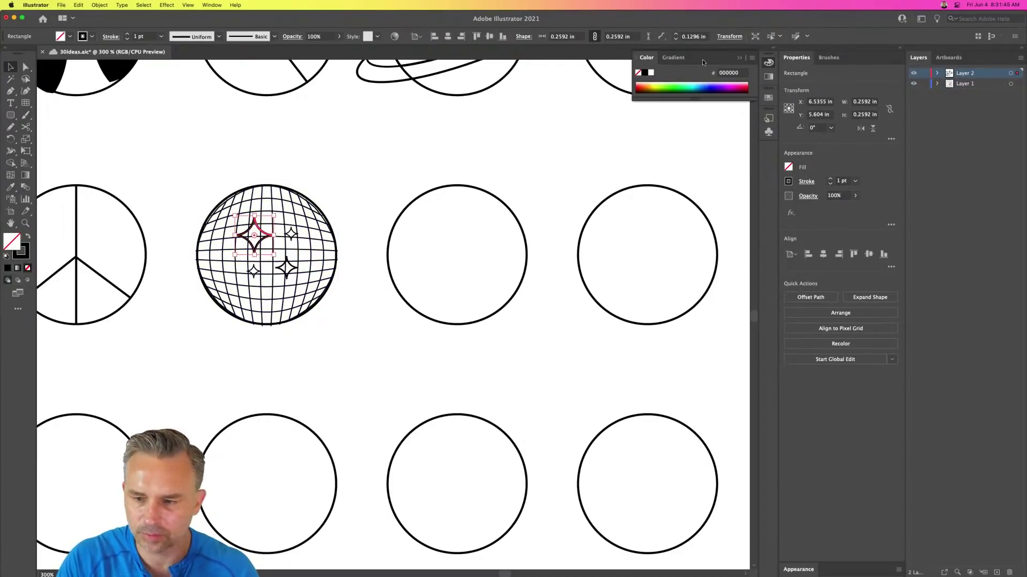
{"action": "left_click", "coordinate": [650, 73]}
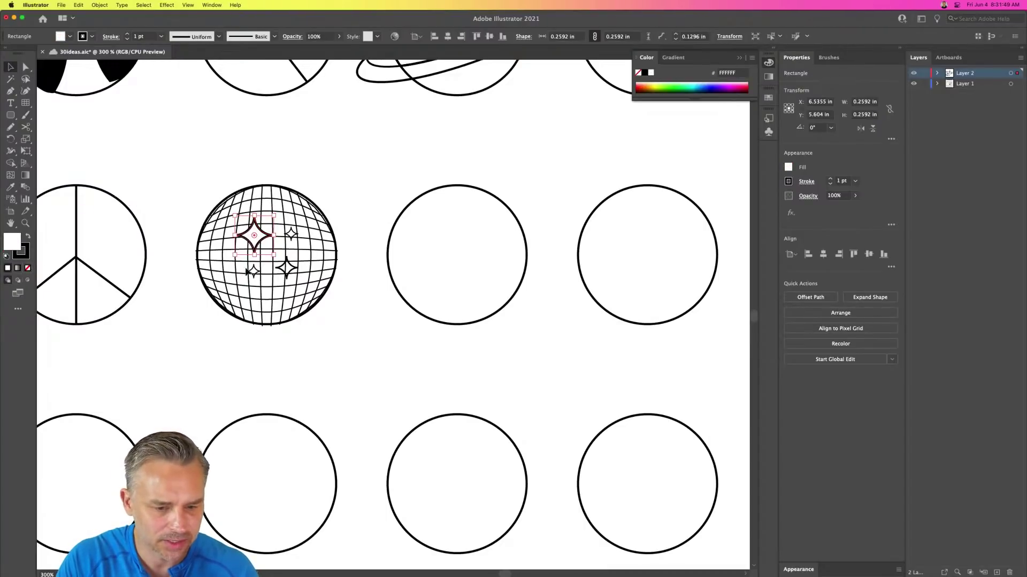
- Fill the inside of the medium star below and right of the large one with FCFCFC using Live Paint, and deselect it
{"action": "left_click", "coordinate": [254, 271]}
{"action": "left_click", "coordinate": [288, 269]}
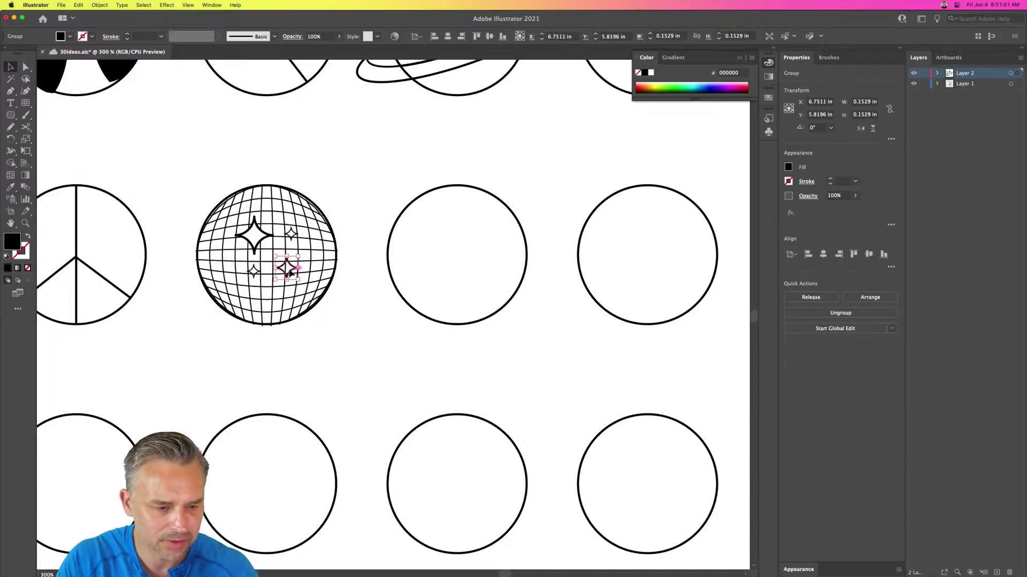
{"action": "mouse_move", "coordinate": [10, 163]}
{"action": "left_mouse_down"}
{"action": "mouse_move", "coordinate": [65, 163]}
{"action": "mouse_move", "coordinate": [65, 174]}
{"action": "left_mouse_up"}
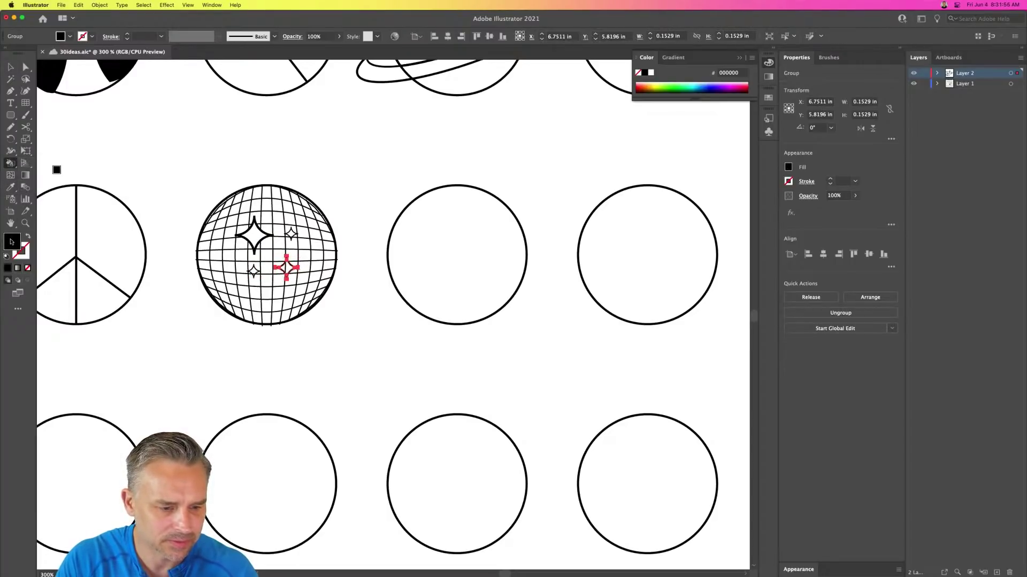
{"action": "double_click", "coordinate": [12, 241]}
{"action": "type", "text": "fcfcfc"}
{"action": "key", "text": "Return"}
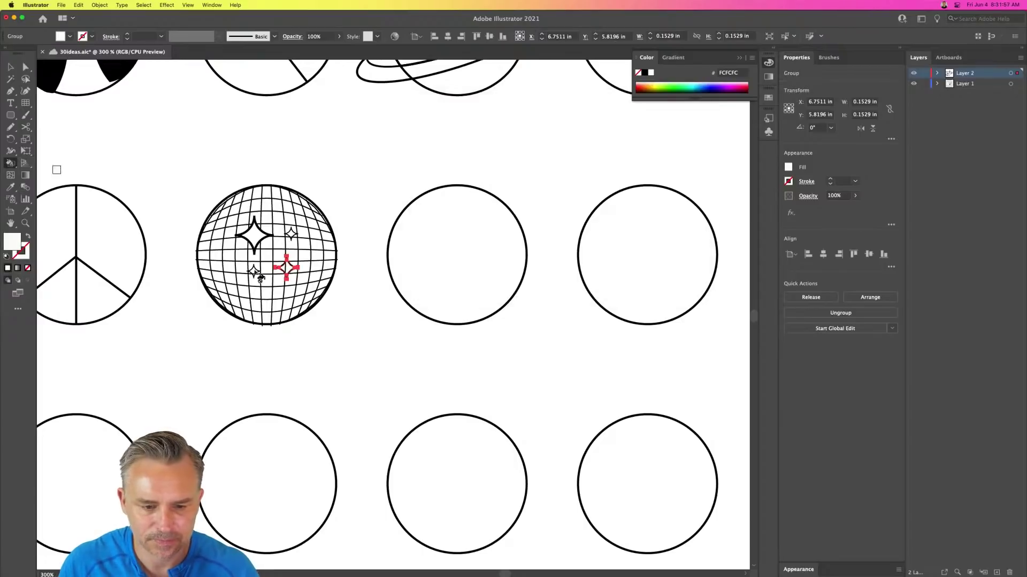
{"action": "left_click", "coordinate": [287, 267]}
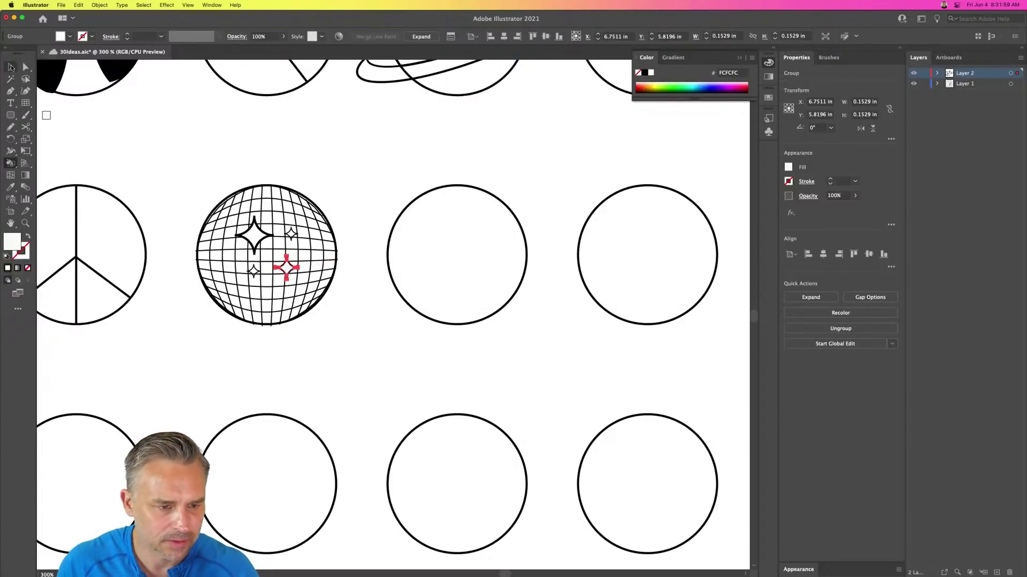
{"action": "left_click", "coordinate": [11, 68]}
{"action": "left_click", "coordinate": [145, 165]}
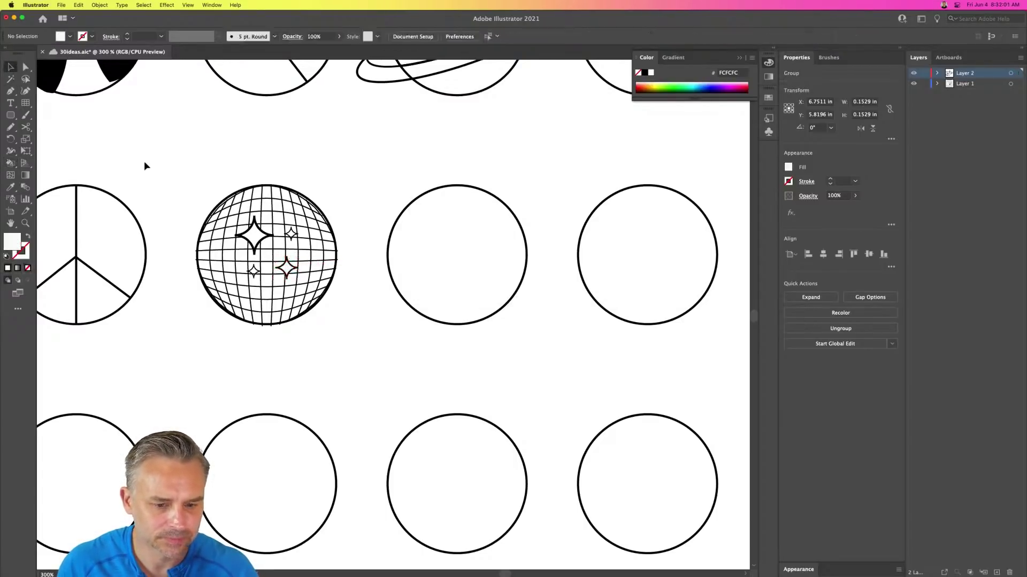
- Draw a filled circle about 0.26 in wide with no stroke at the centre of the third row's fifth circle
{"action": "left_click_drag", "start_coordinate": [404, 179], "coordinate": [453, 238]}
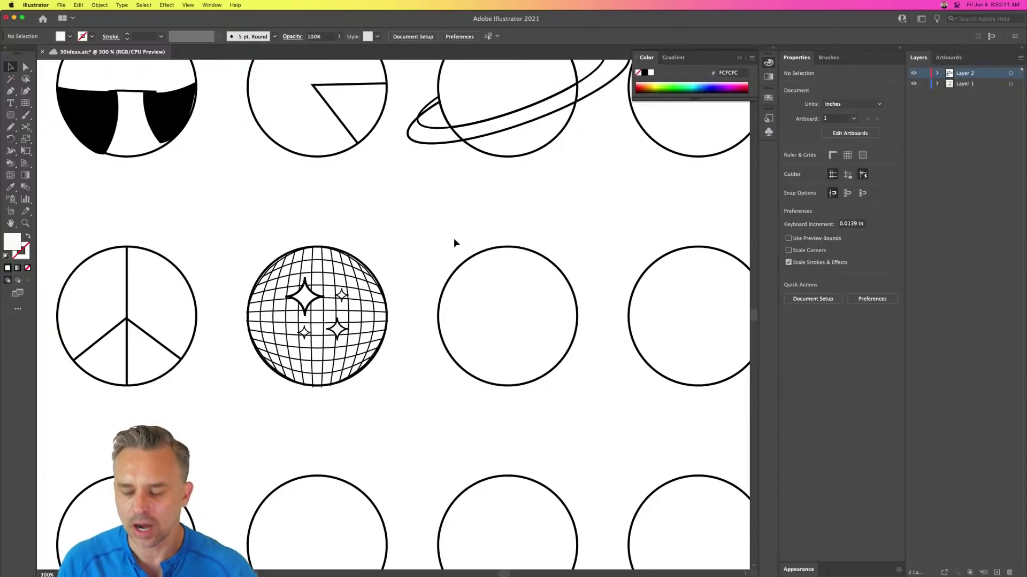
{"action": "key", "text": "super+equal"}
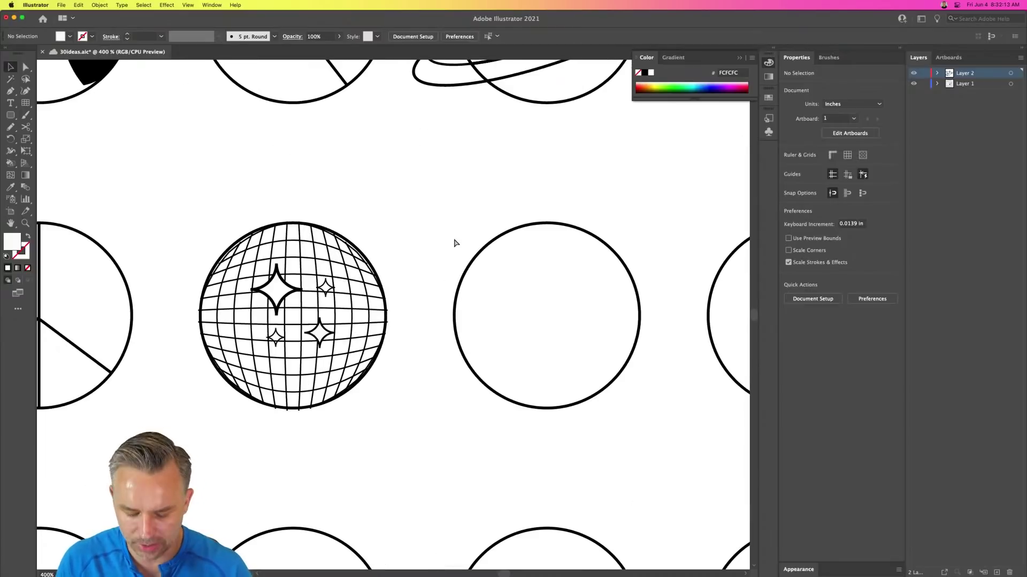
{"action": "key", "text": "super+equal"}
{"action": "left_click_drag", "start_coordinate": [415, 238], "coordinate": [274, 224]}
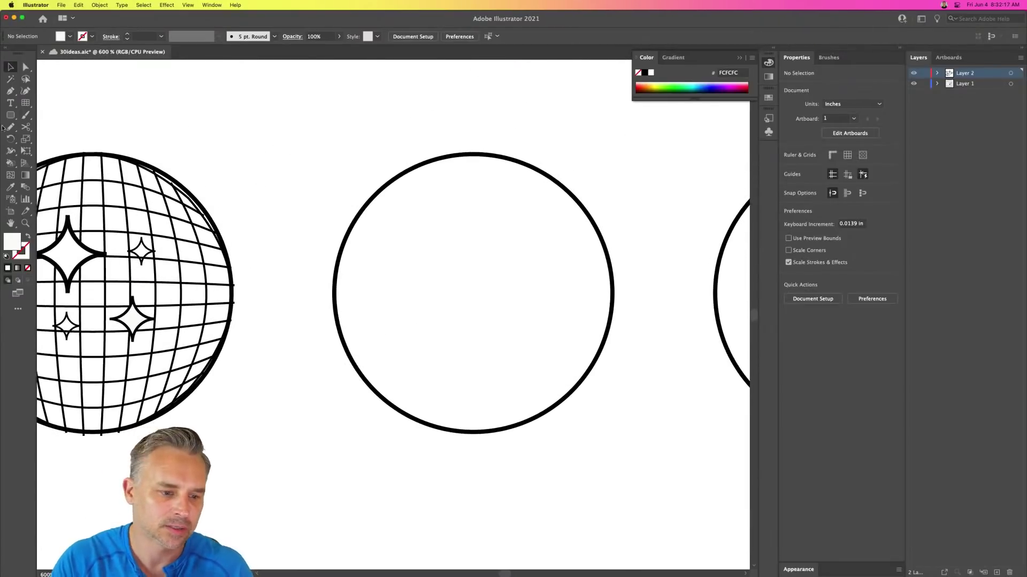
{"action": "left_click_drag", "start_coordinate": [10, 118], "coordinate": [61, 140]}
{"action": "left_click_drag", "start_coordinate": [436, 251], "coordinate": [514, 330]}
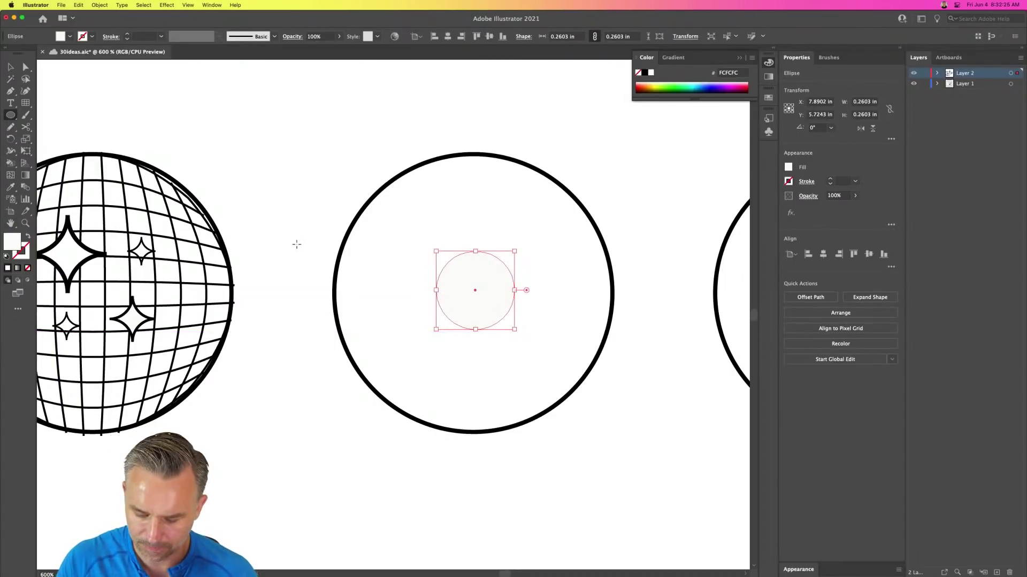
- Copy the disco ball grid's 1 pt stroke to the small circle, and place it up and left of centre with a black fill
{"action": "key", "text": "i"}
{"action": "left_click", "coordinate": [123, 188]}
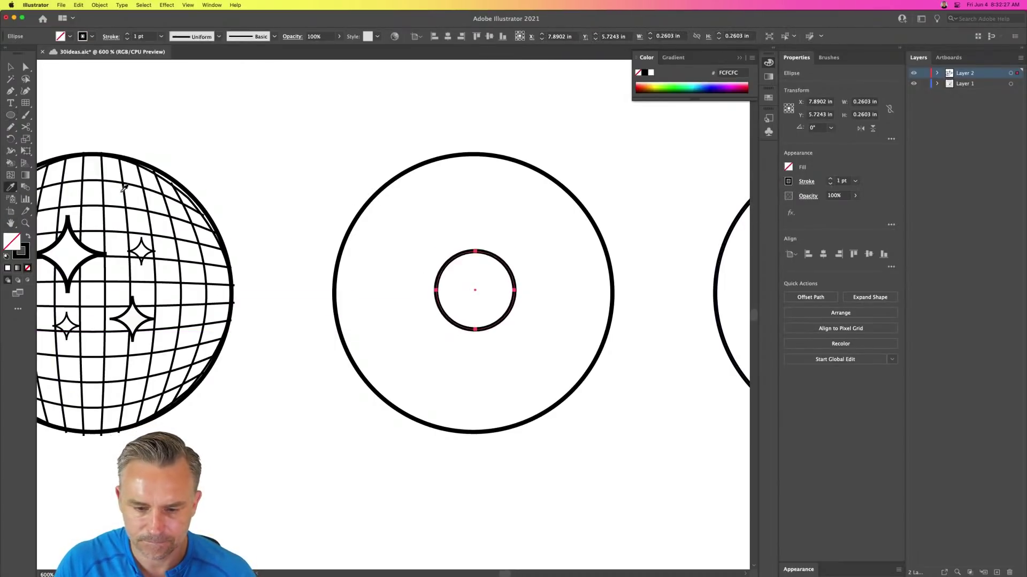
{"action": "left_click", "coordinate": [12, 66]}
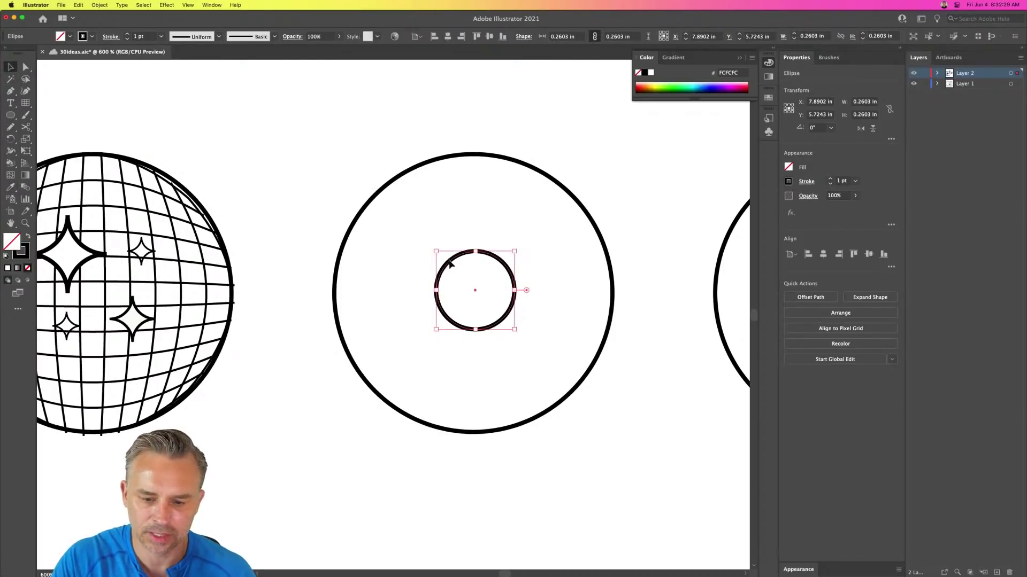
{"action": "mouse_move", "coordinate": [416, 236]}
{"action": "left_mouse_down"}
{"action": "mouse_move", "coordinate": [447, 268]}
{"action": "mouse_move", "coordinate": [414, 236]}
{"action": "left_mouse_up"}
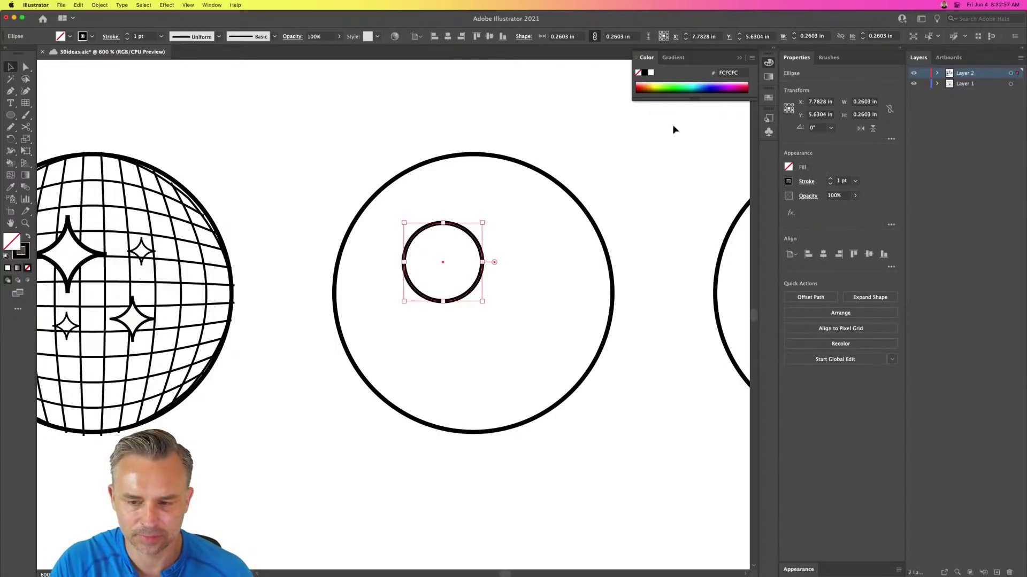
{"action": "left_click", "coordinate": [646, 74]}
- Set the stroke weight of the third row's fifth circle to 6 pt
{"action": "left_click_drag", "start_coordinate": [362, 127], "coordinate": [451, 202]}
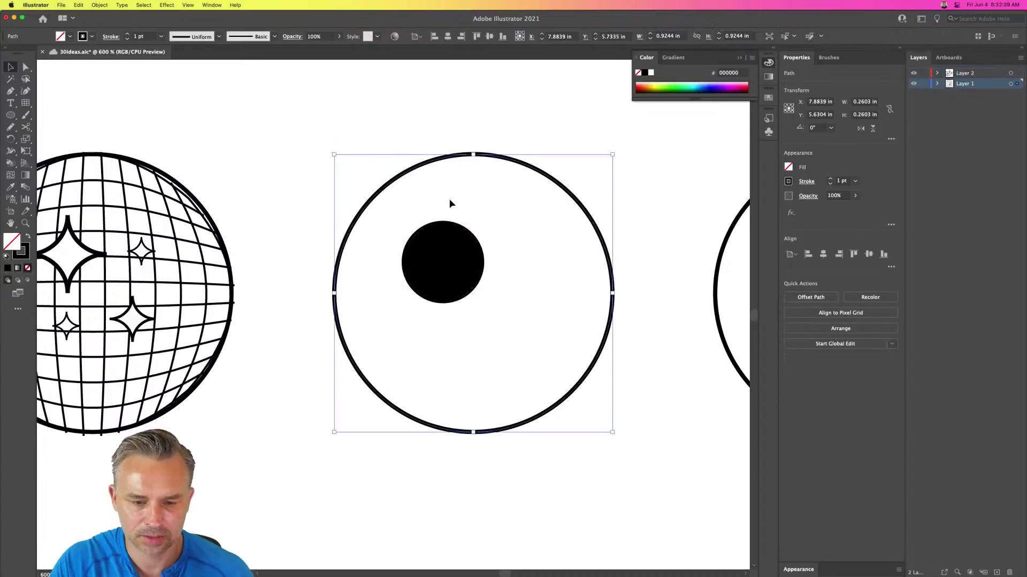
{"action": "left_click", "coordinate": [128, 34]}
{"action": "left_click", "coordinate": [127, 34]}
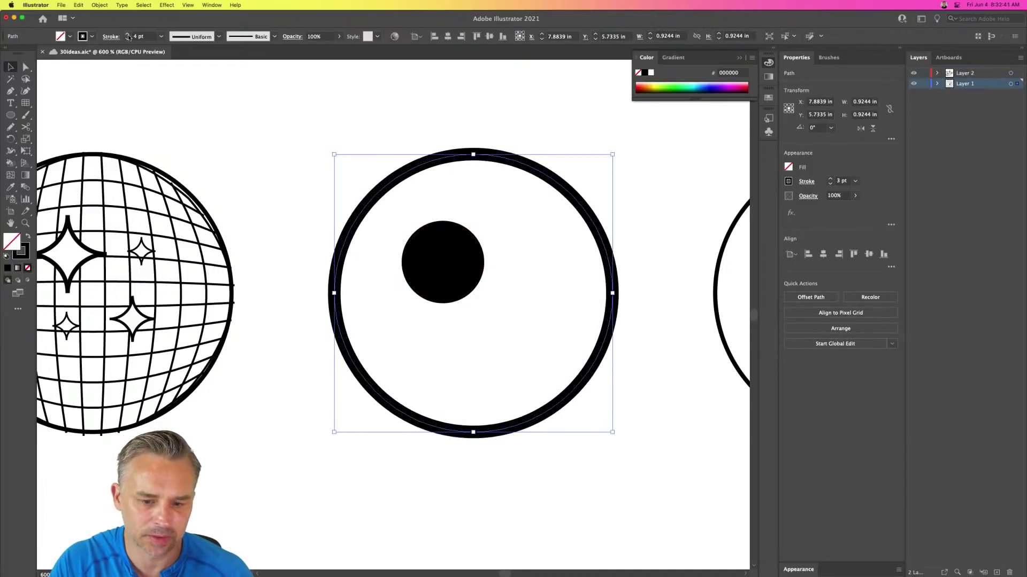
{"action": "left_click", "coordinate": [127, 34]}
{"action": "left_click", "coordinate": [127, 34]}
{"action": "left_click", "coordinate": [127, 34]}
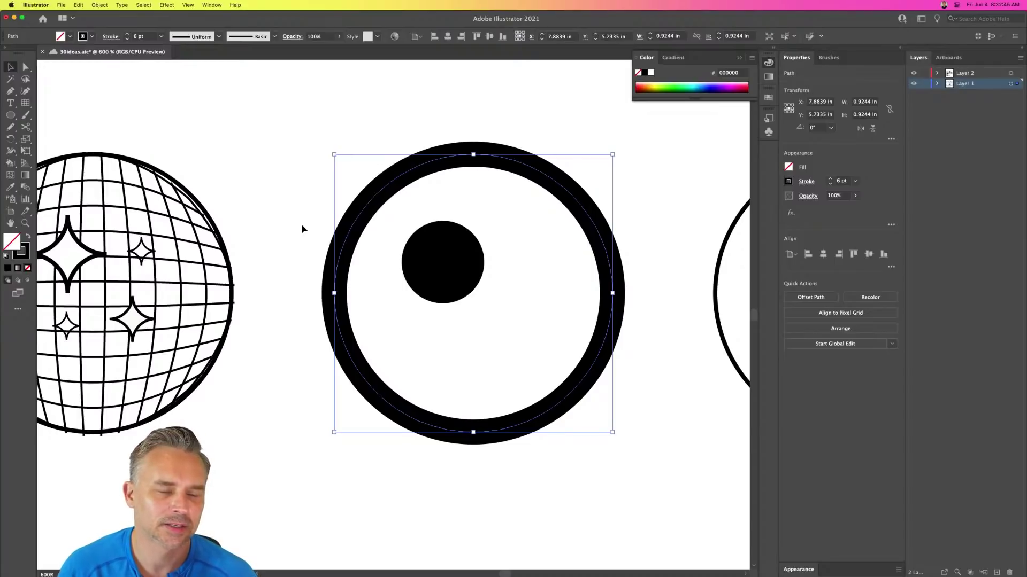
- Draw an unfilled circle about 0.17 in wide below and right of the black circle, with a 2 pt stroke
{"action": "left_click", "coordinate": [10, 115]}
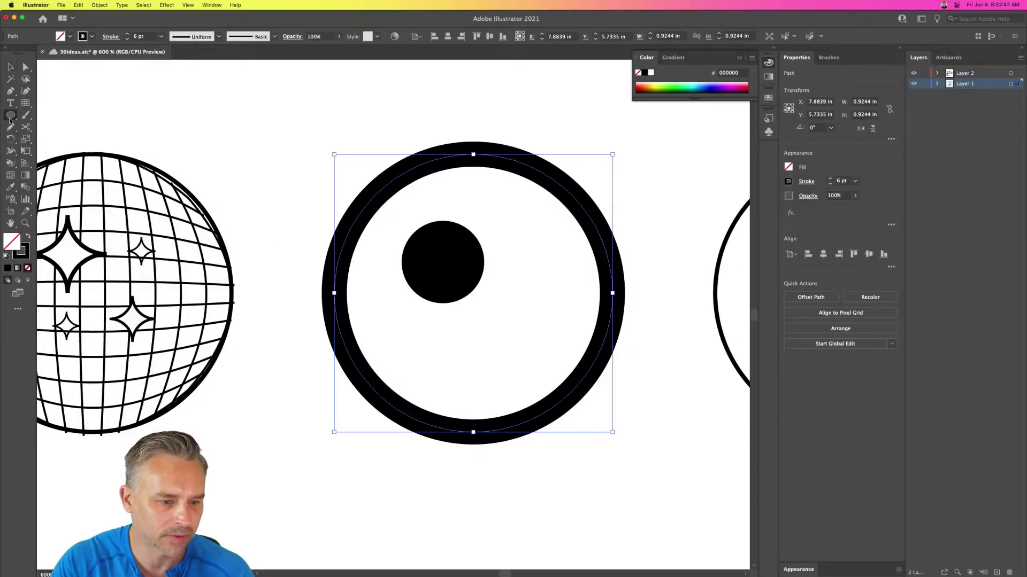
{"action": "left_click_drag", "start_coordinate": [470, 326], "coordinate": [523, 378]}
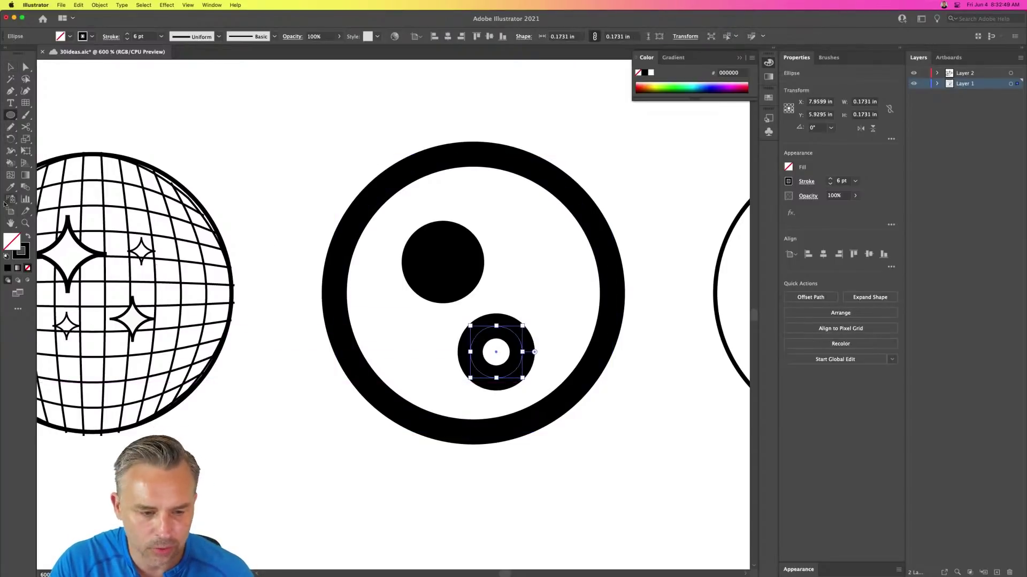
{"action": "left_click", "coordinate": [127, 39]}
{"action": "left_click", "coordinate": [127, 39]}
{"action": "left_click", "coordinate": [127, 39]}
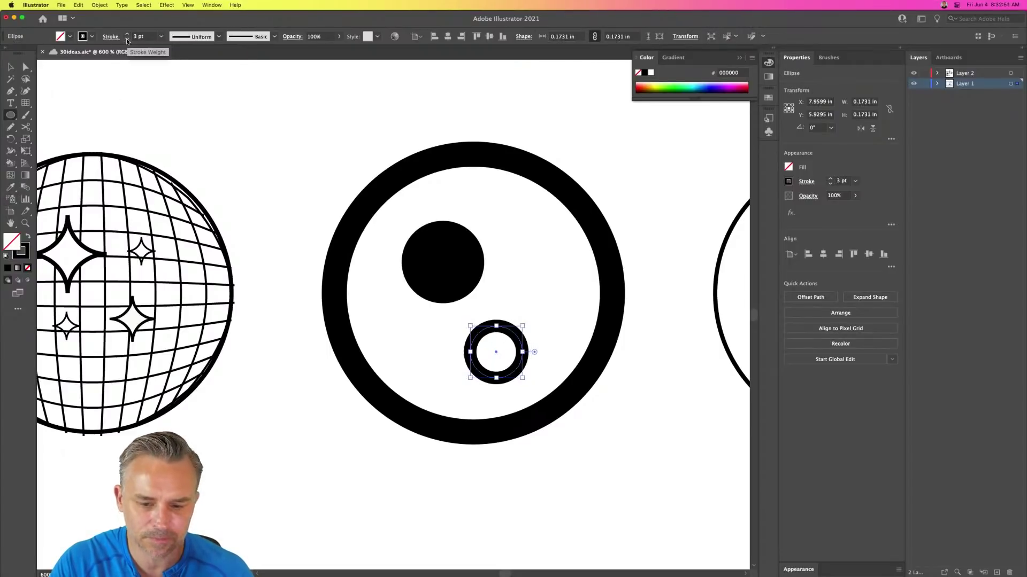
{"action": "left_click", "coordinate": [126, 39]}
- Place a copy of the small 2 pt ring above and right of the black circle, and deselect it
{"action": "left_click", "coordinate": [10, 67]}
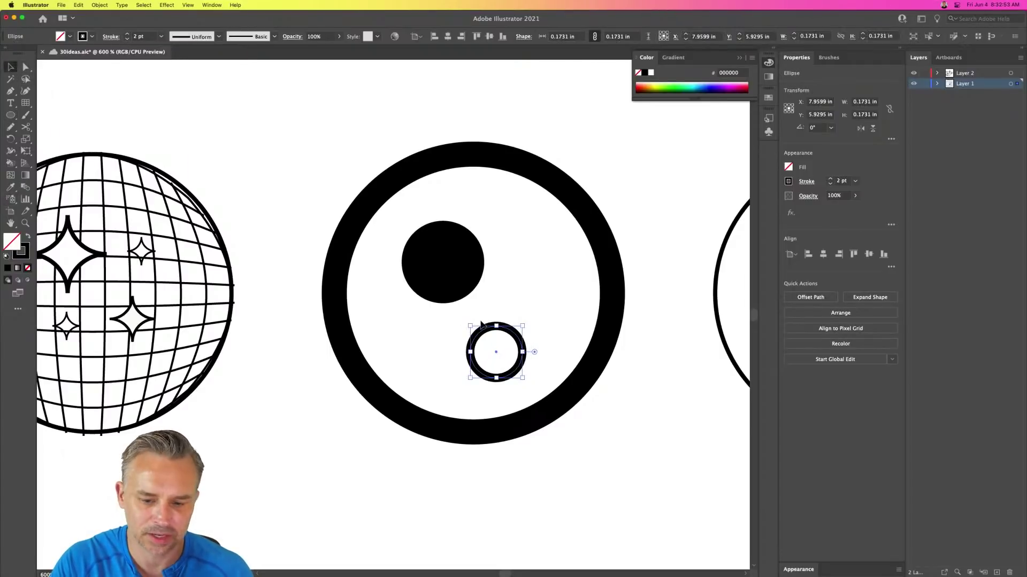
{"action": "left_click_drag", "start_coordinate": [522, 331], "coordinate": [504, 203]}
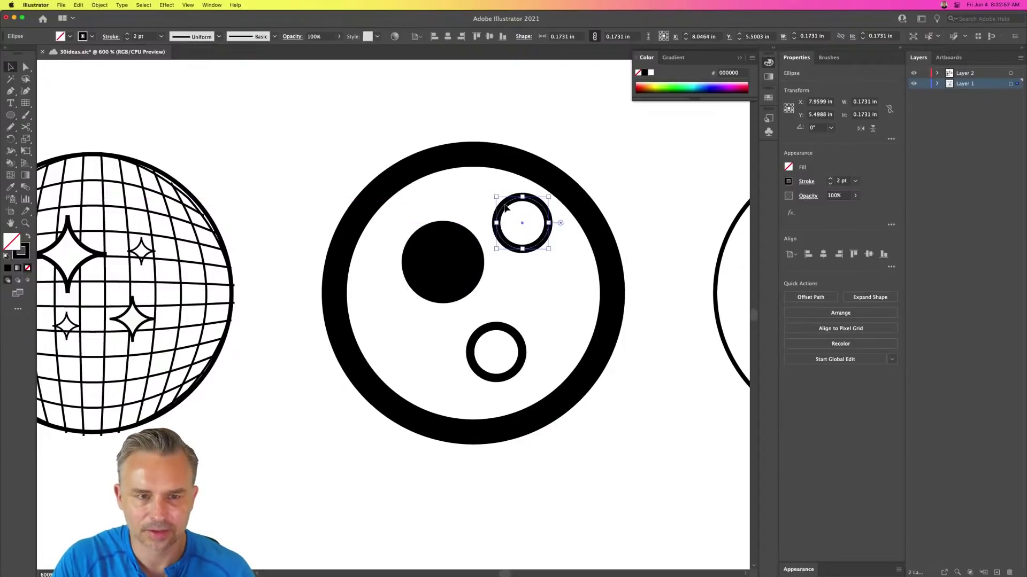
{"action": "left_click", "coordinate": [541, 390]}
- Draw a circle about 0.17 in wide above the centre of the third row's sixth circle, matching the outer circle's 1 pt stroke
{"action": "left_click_drag", "start_coordinate": [568, 398], "coordinate": [232, 433]}
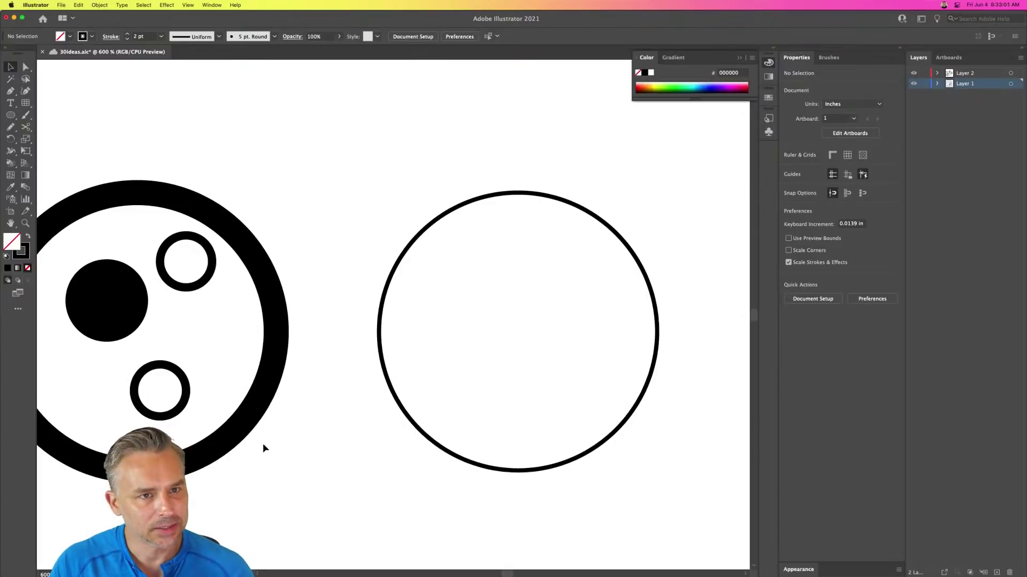
{"action": "left_click", "coordinate": [10, 115]}
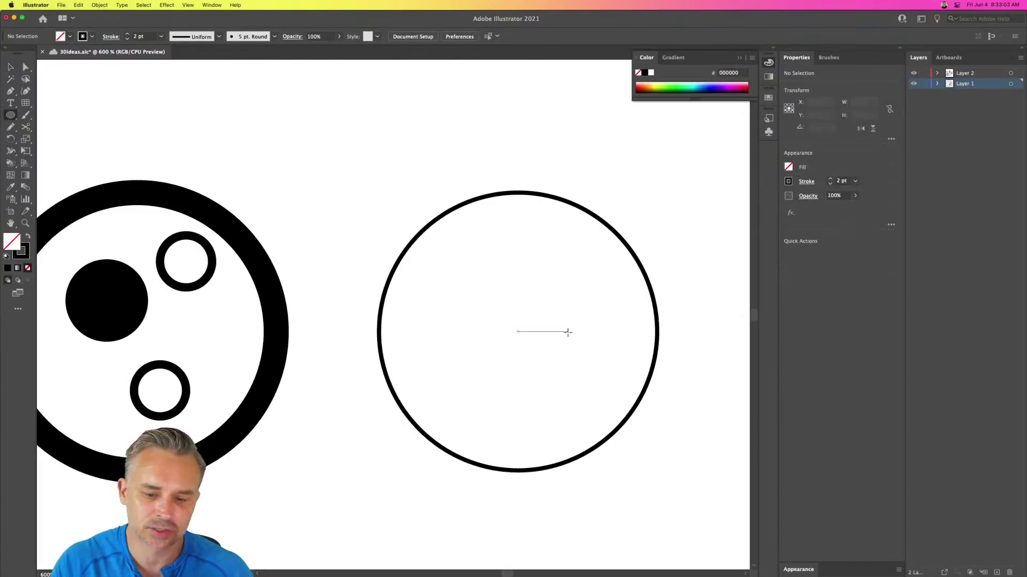
{"action": "left_click_drag", "start_coordinate": [512, 296], "coordinate": [537, 321]}
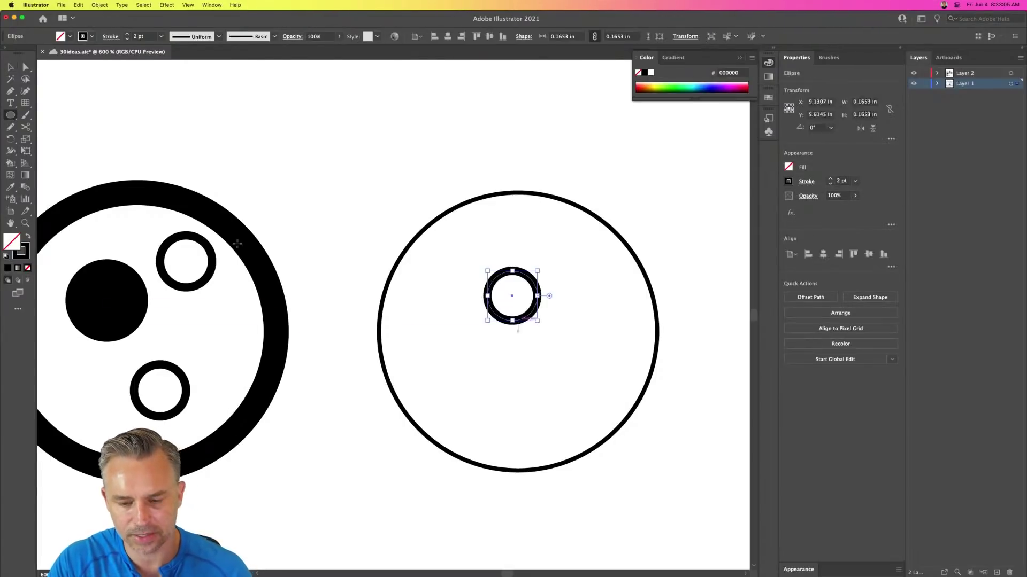
{"action": "left_click", "coordinate": [10, 66]}
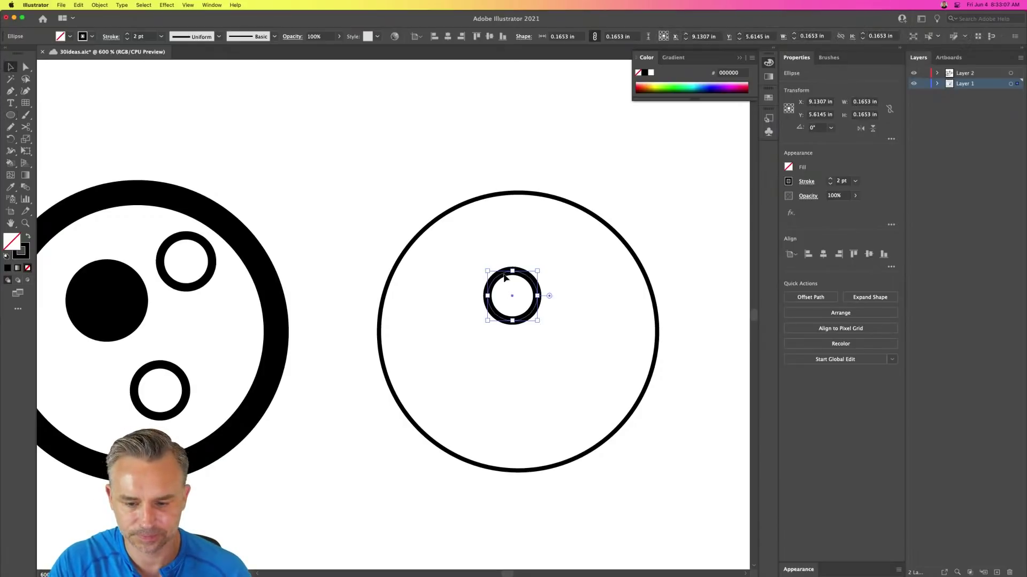
{"action": "key", "text": "i"}
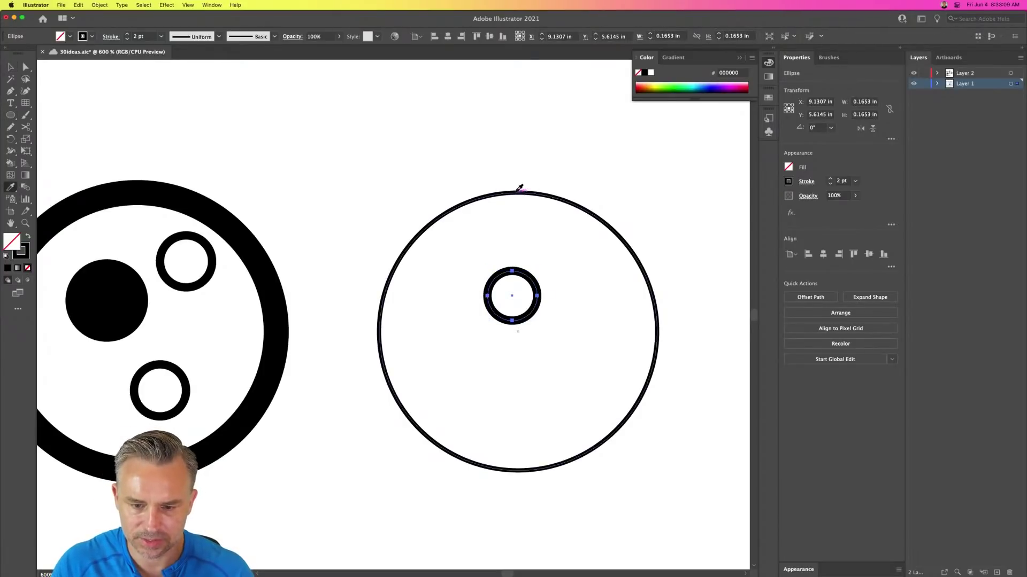
{"action": "left_click", "coordinate": [517, 192]}
- Draw a circle about 0.32 in wide directly beneath the third row's sixth circle, touching its bottom edge
{"action": "left_click", "coordinate": [10, 115]}
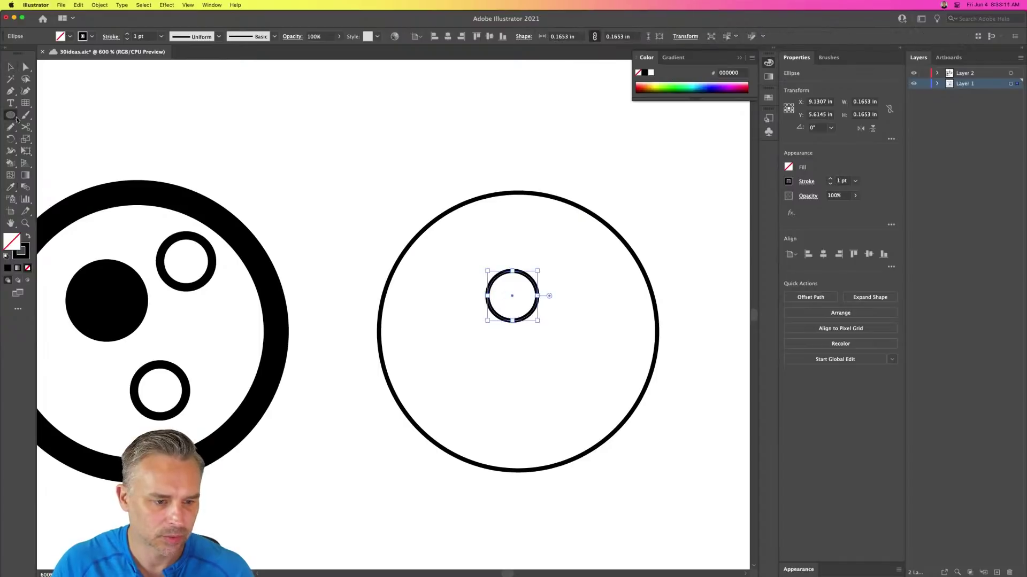
{"action": "scroll", "coordinate": [354, 184], "scroll_direction": "down", "scroll_amount": 5}
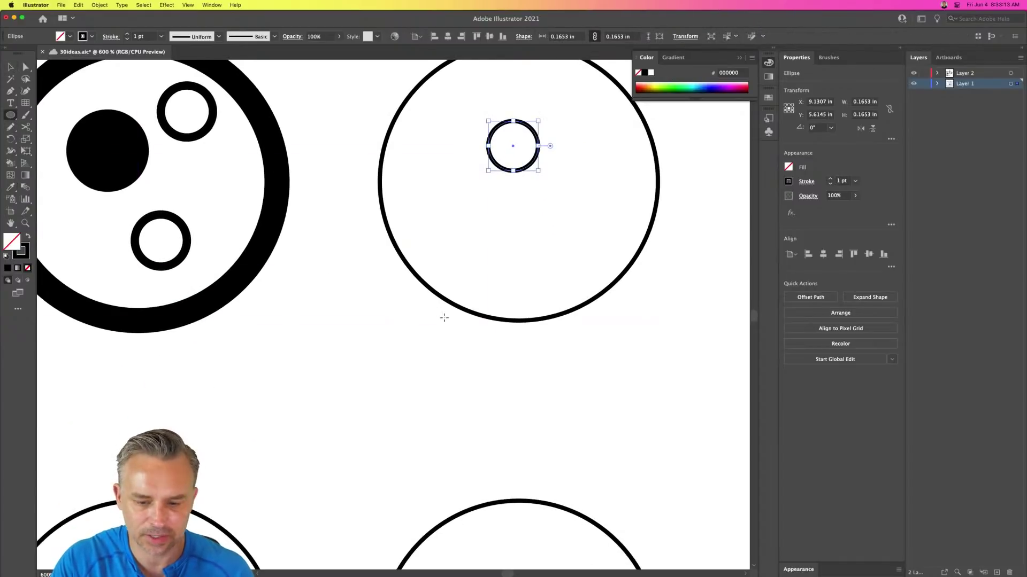
{"action": "left_click_drag", "start_coordinate": [483, 321], "coordinate": [580, 417]}
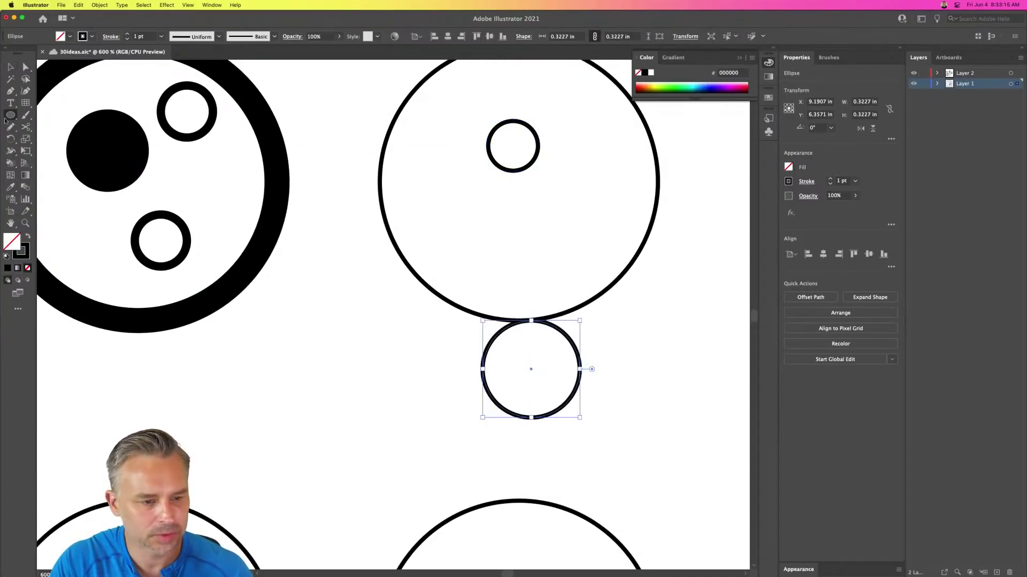
- Draw a vertical rounded rectangle about 0.08 by 0.32 in joining the large circle and the circle beneath it, filled white (FFFFFF)
{"action": "left_click_drag", "start_coordinate": [9, 114], "coordinate": [54, 127]}
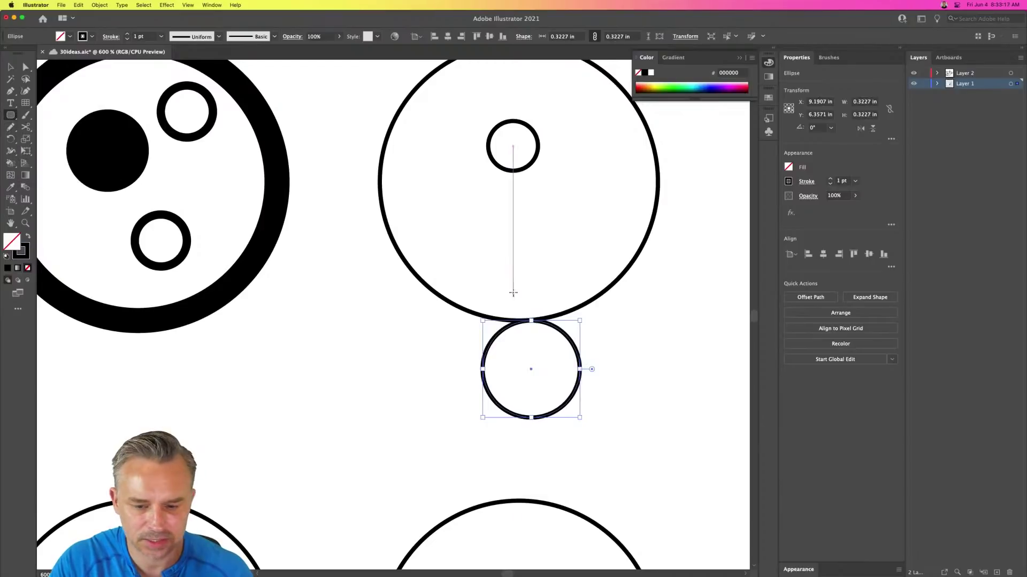
{"action": "left_click_drag", "start_coordinate": [513, 279], "coordinate": [538, 374]}
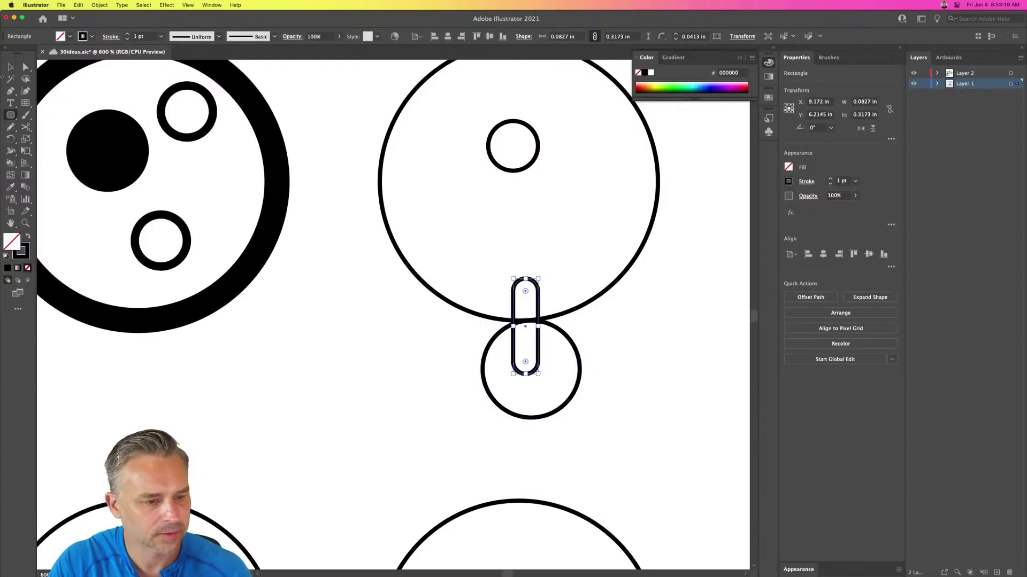
{"action": "left_click", "coordinate": [9, 68]}
{"action": "left_click", "coordinate": [650, 72]}
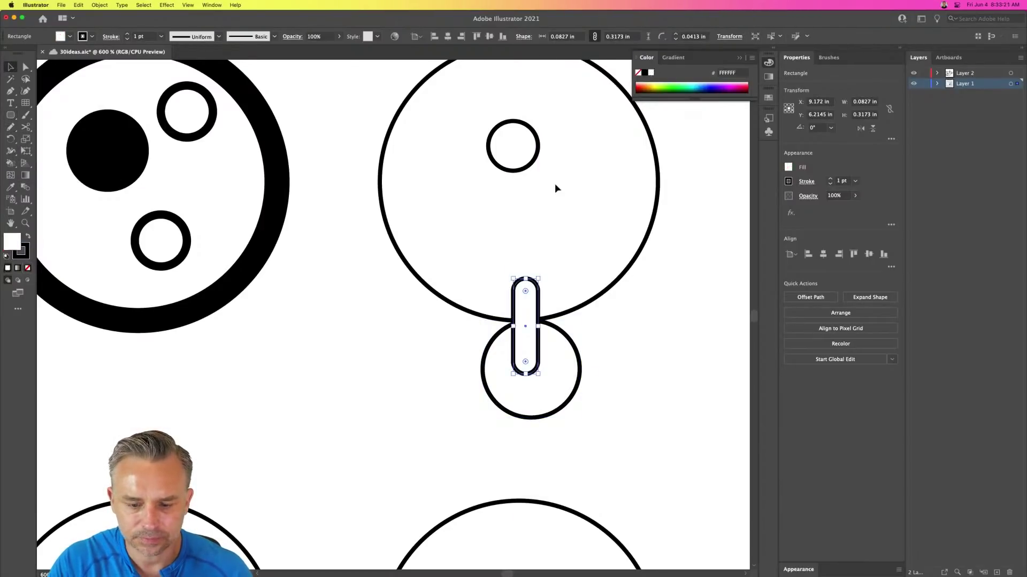
- Nudge the circle beneath the large one left to sit under the bar, and add a concentric copy about 0.2 in wide inside it
{"action": "left_click", "coordinate": [482, 365]}
{"action": "key", "text": "Left"}
{"action": "key", "text": "Left"}
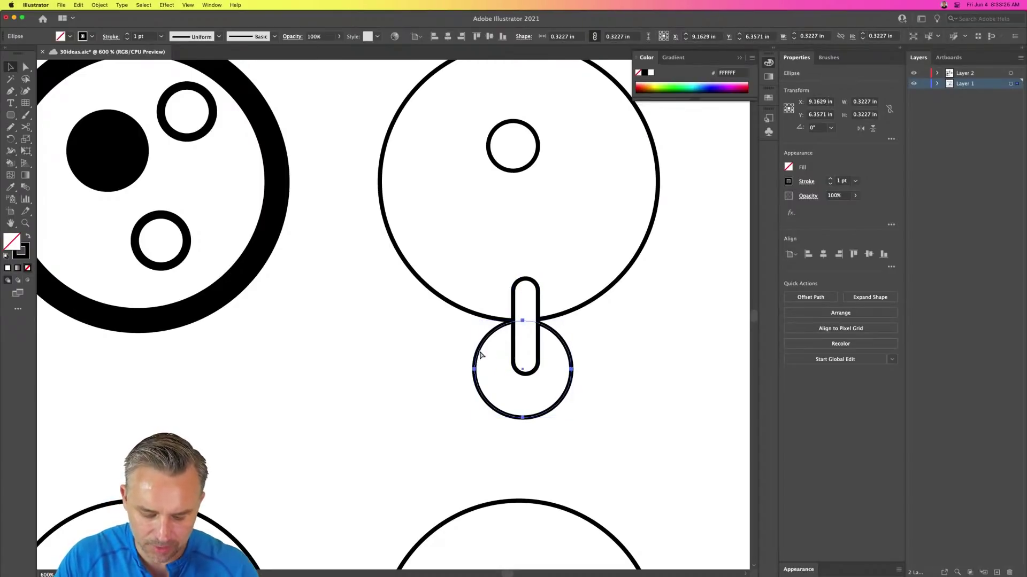
{"action": "left_click_drag", "start_coordinate": [474, 321], "coordinate": [492, 340]}
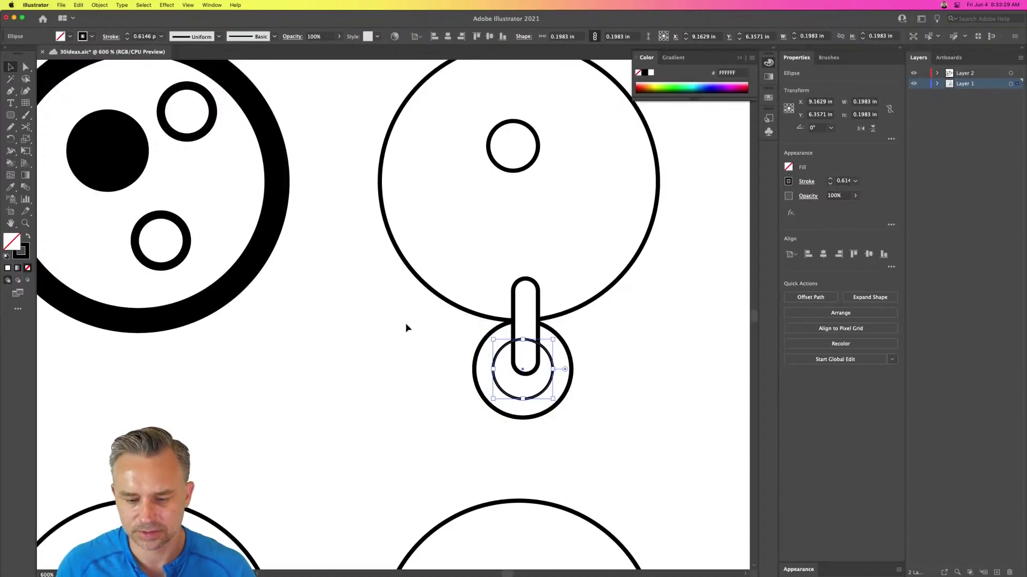
{"action": "left_click", "coordinate": [402, 338]}
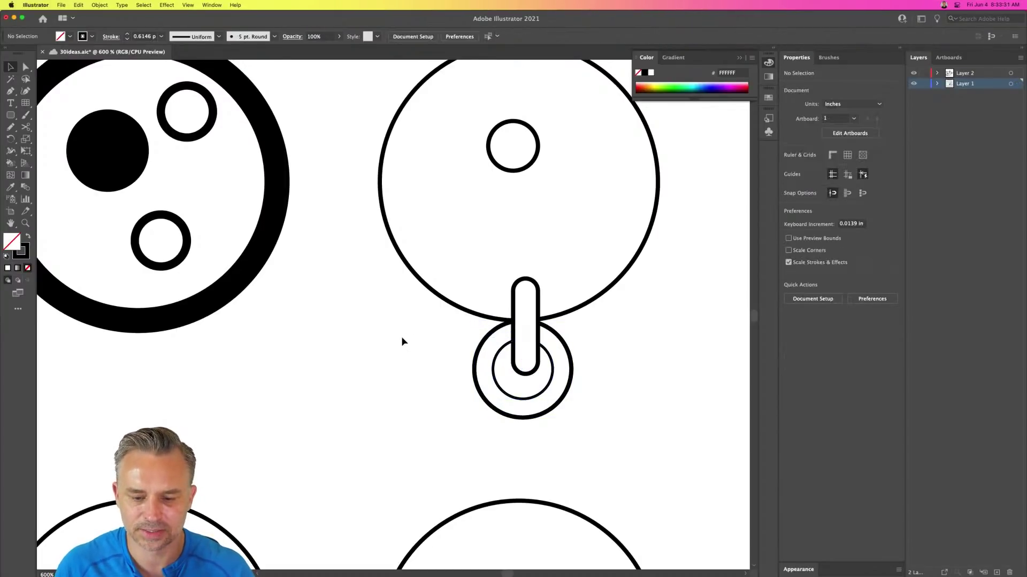
- Centre the rounded bar and both wheel circles horizontally on each other, nudge them right and down, and deselect them
{"action": "left_click_drag", "start_coordinate": [402, 338], "coordinate": [647, 429]}
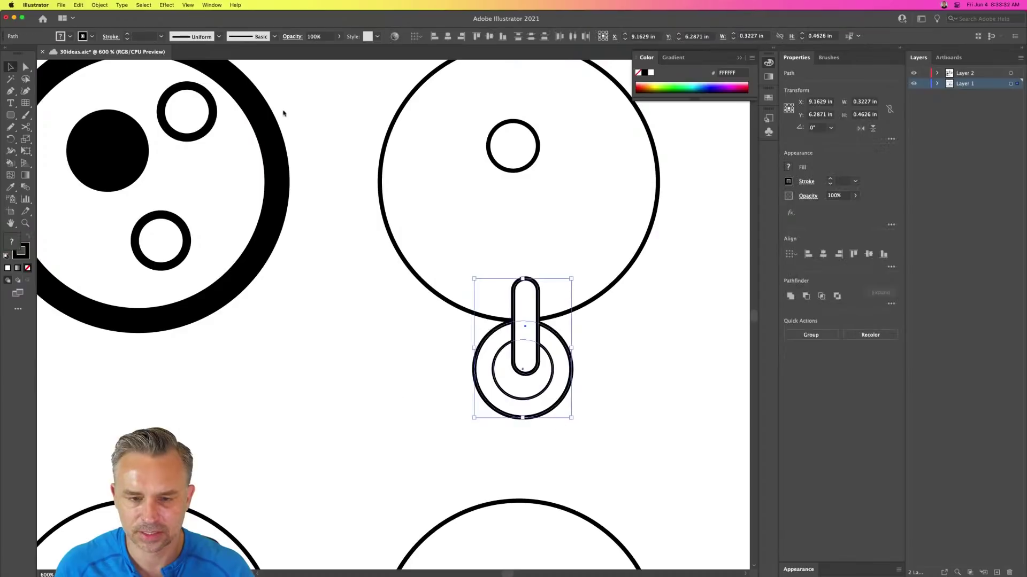
{"action": "left_click", "coordinate": [443, 37]}
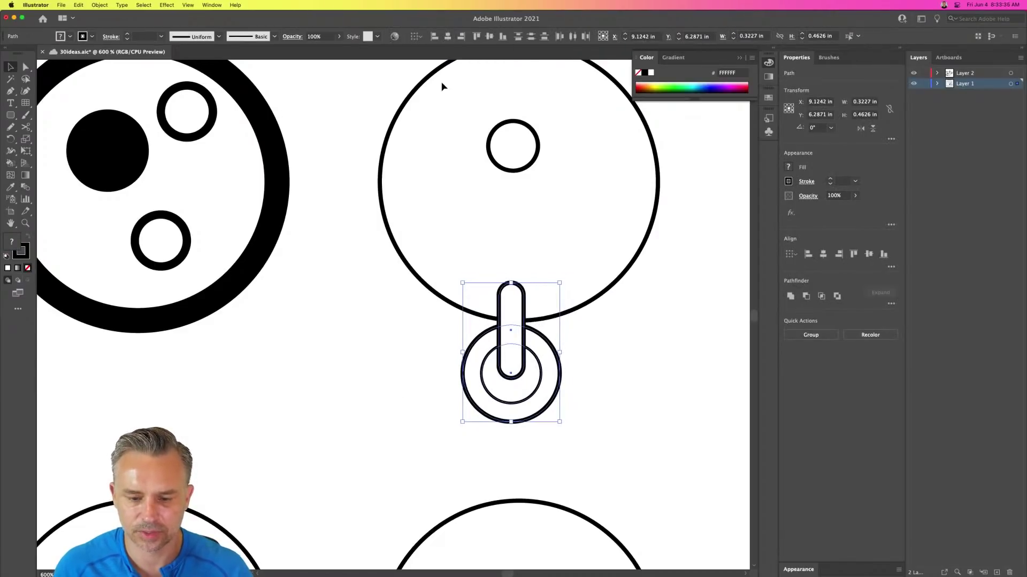
{"action": "key", "text": "Right"}
{"action": "key", "text": "Down"}
{"action": "key", "text": "Right"}
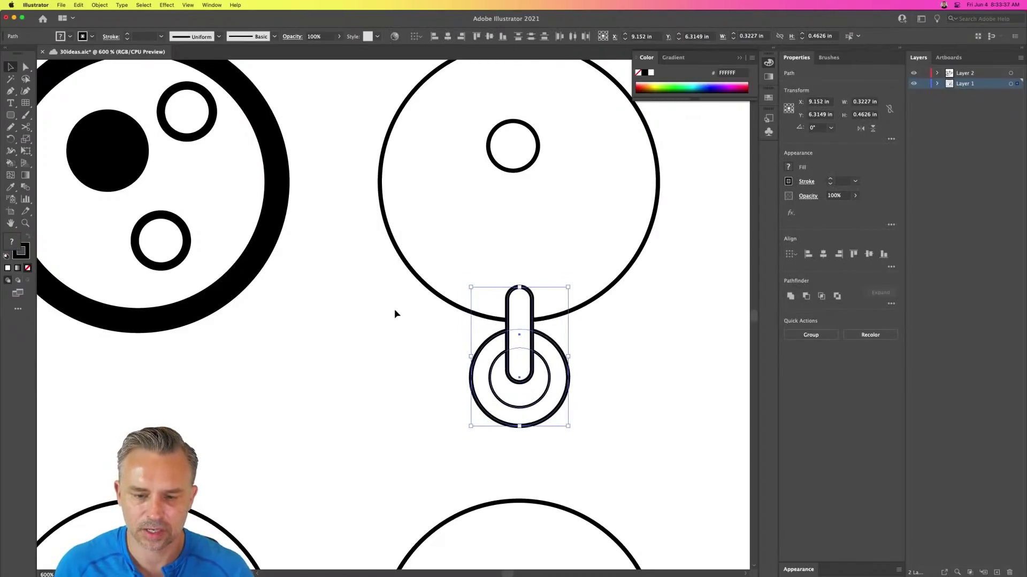
{"action": "left_click", "coordinate": [407, 249]}
- Add a concentric black-filled pupil about 0.1 in wide inside the small upper circle, and group the two as an eye
{"action": "left_click", "coordinate": [520, 168]}
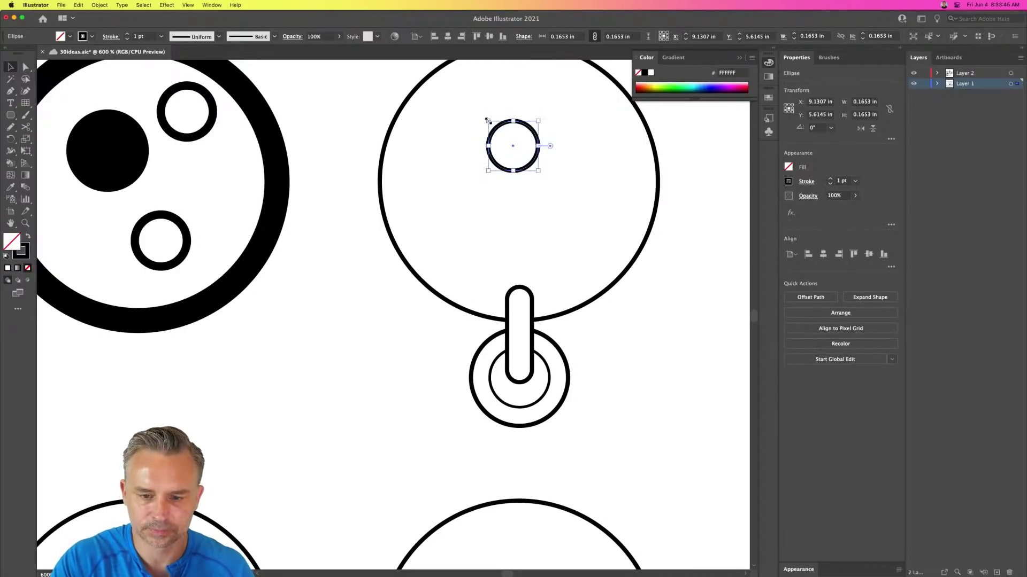
{"action": "left_click_drag", "start_coordinate": [488, 121], "coordinate": [497, 130]}
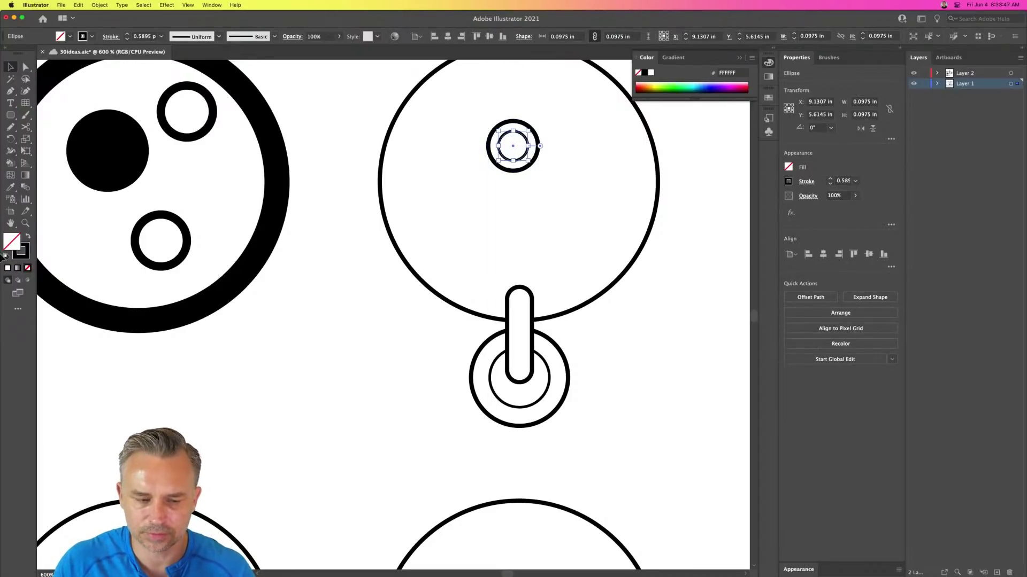
{"action": "left_click", "coordinate": [27, 239]}
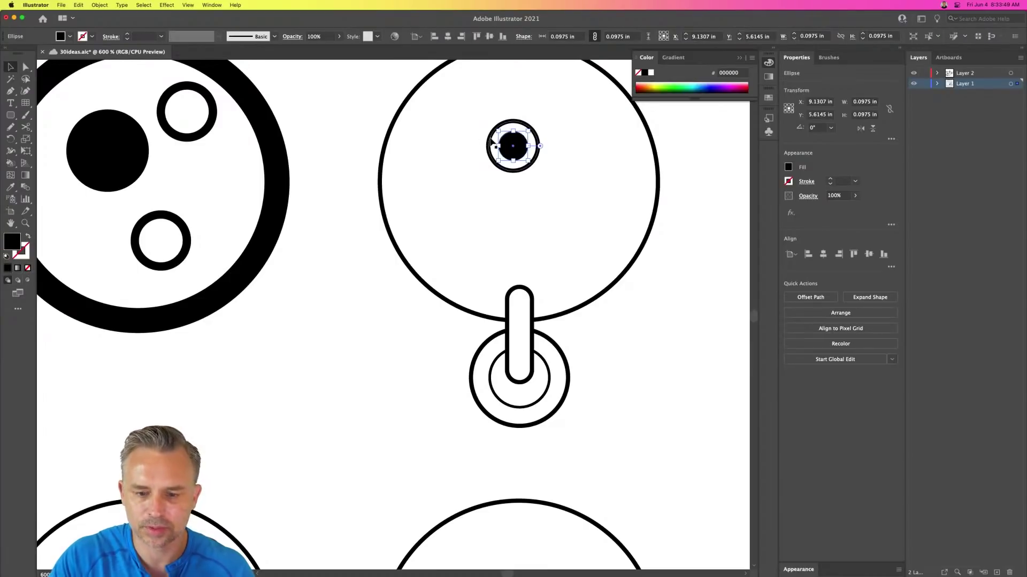
{"action": "left_click", "coordinate": [491, 143], "text": "shift"}
{"action": "key", "text": "super+g"}
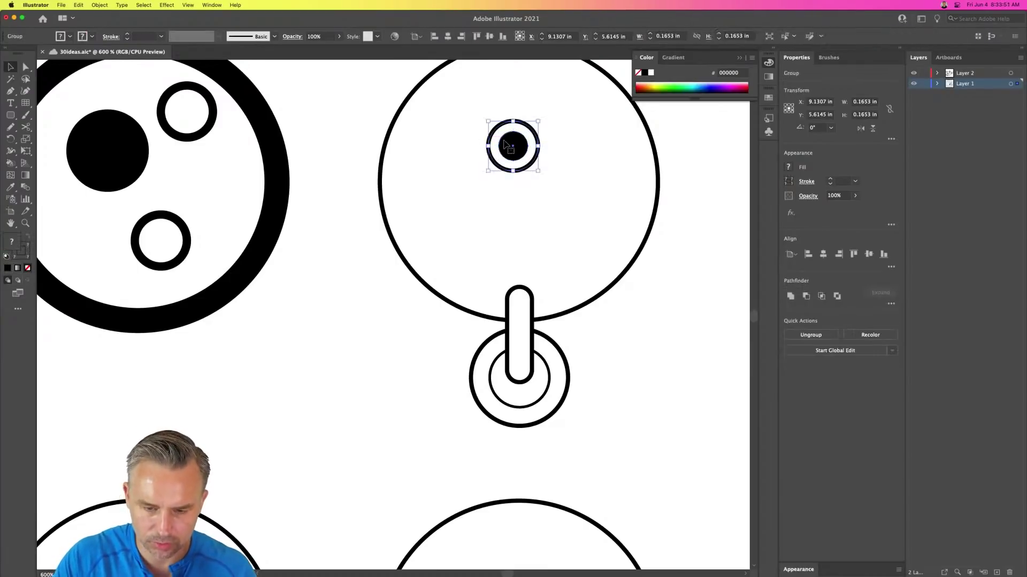
- Place a copy of the eye just to its right at the same height, and deselect everything
{"action": "left_click_drag", "start_coordinate": [508, 150], "coordinate": [571, 152]}
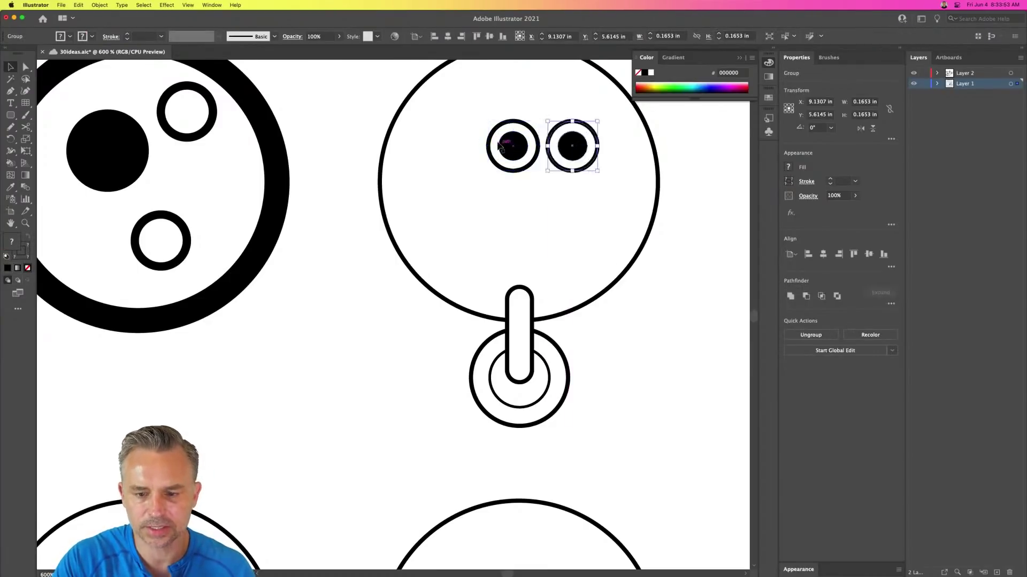
{"action": "left_click", "coordinate": [513, 166], "text": "shift"}
{"action": "left_click", "coordinate": [367, 271]}
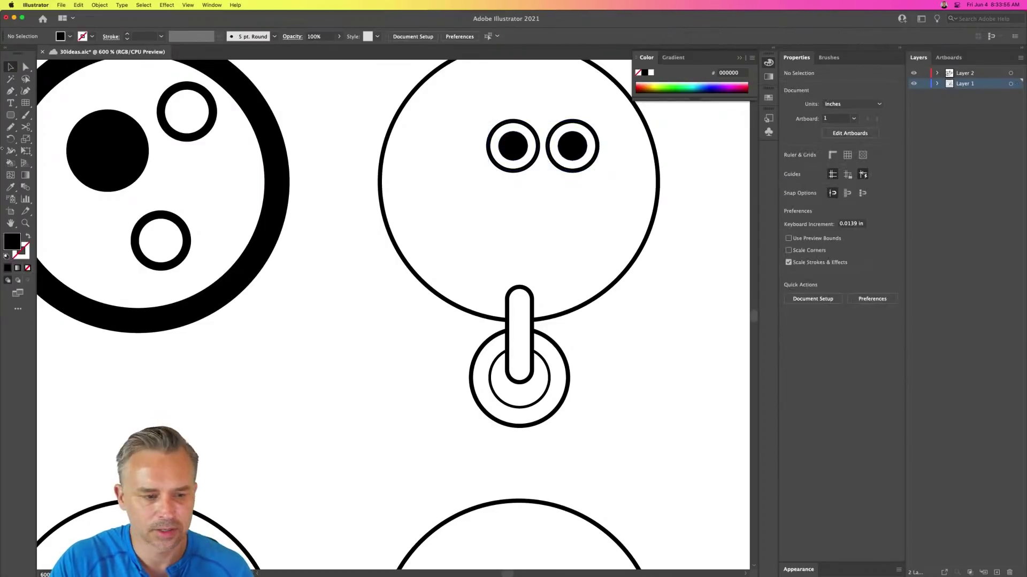
- Draw a horizontal black rounded rectangle about 0.33 by 0.08 in beneath the eyes as a mouth
{"action": "key", "text": "l"}
{"action": "left_click_drag", "start_coordinate": [499, 197], "coordinate": [598, 221]}
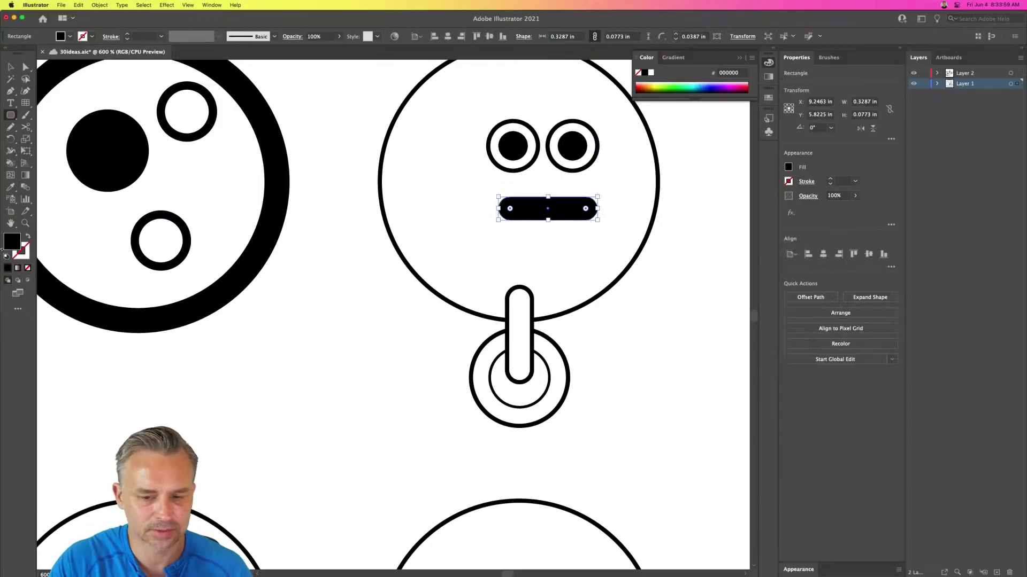
- Swap the robot mouth's fill and stroke to leave an unfilled 1 pt black outline, nudge it slightly left, and deselect it
{"action": "left_click", "coordinate": [28, 237]}
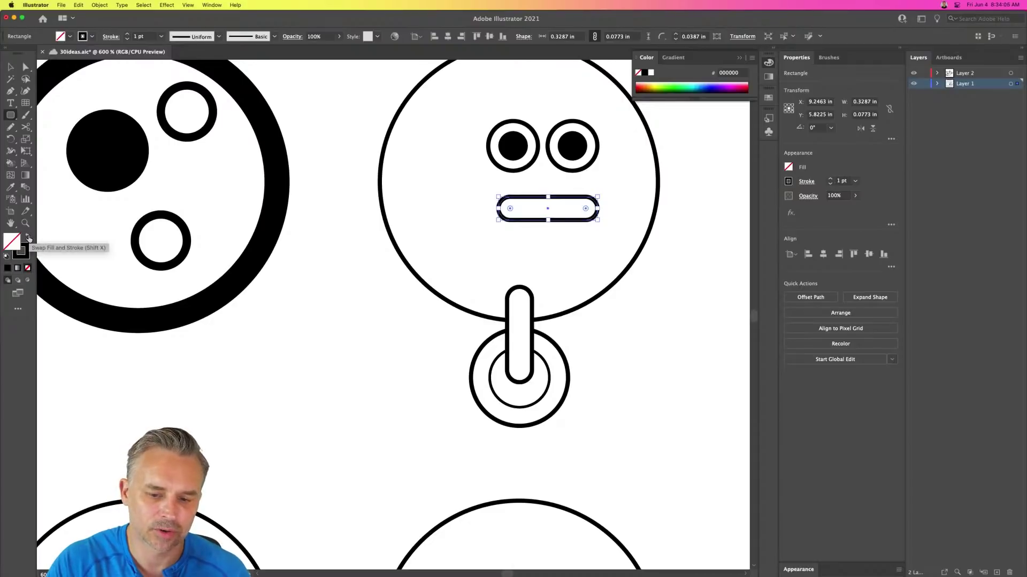
{"action": "left_click", "coordinate": [10, 67]}
{"action": "left_click", "coordinate": [524, 246]}
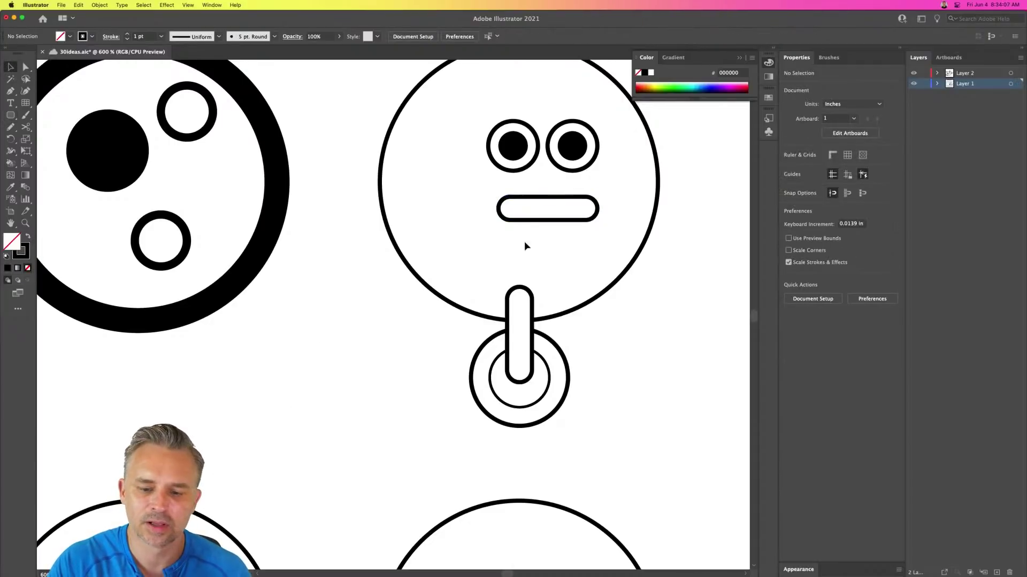
{"action": "left_click", "coordinate": [538, 221]}
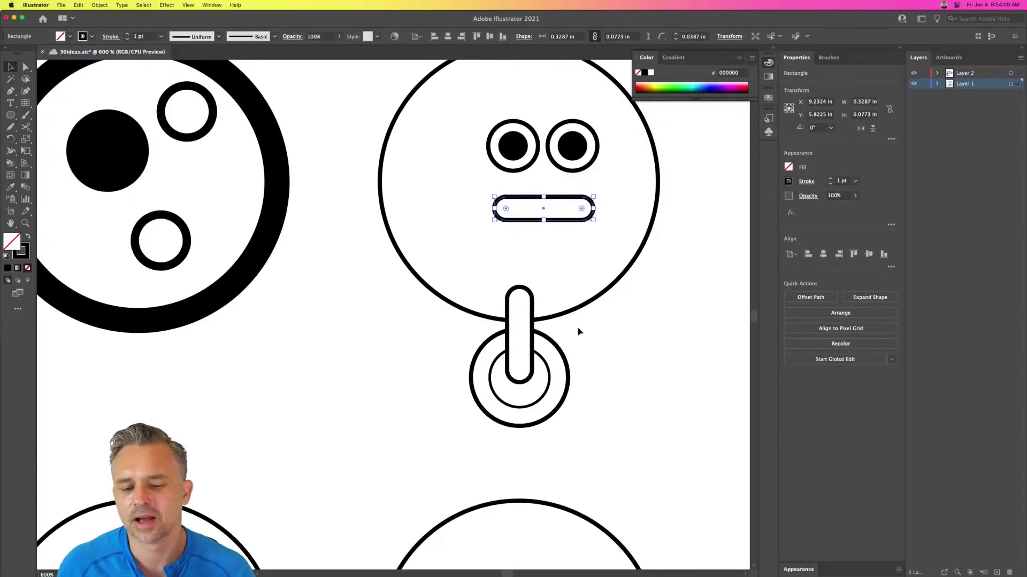
{"action": "left_click", "coordinate": [324, 321]}
{"action": "scroll", "coordinate": [716, 236], "scroll_direction": "down", "scroll_amount": 2}
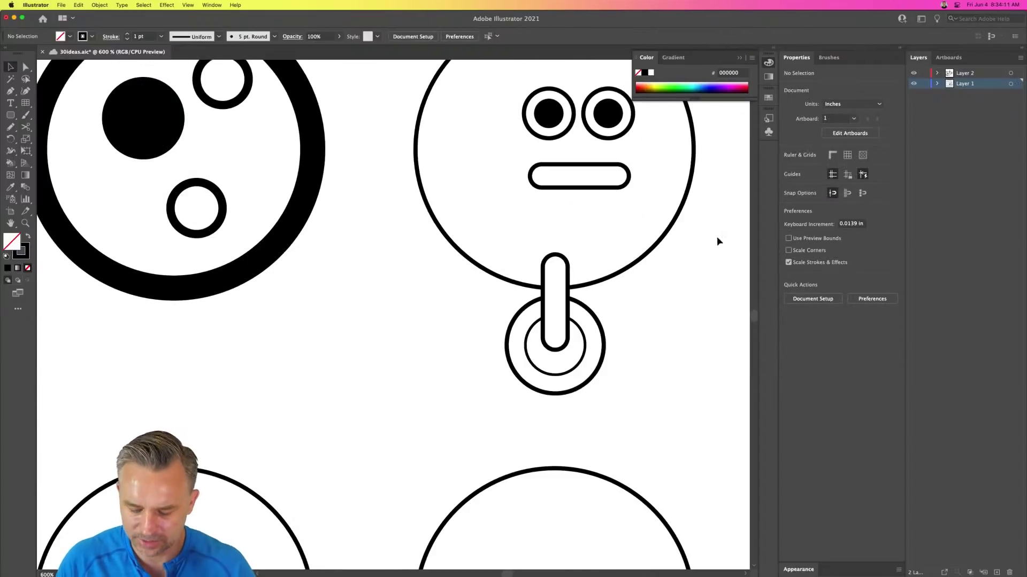
- Draw a vertical rounded rectangle about 0.49 by 1.75 in across the fourth row's first circle as a watch strap
{"action": "key", "text": "super+0"}
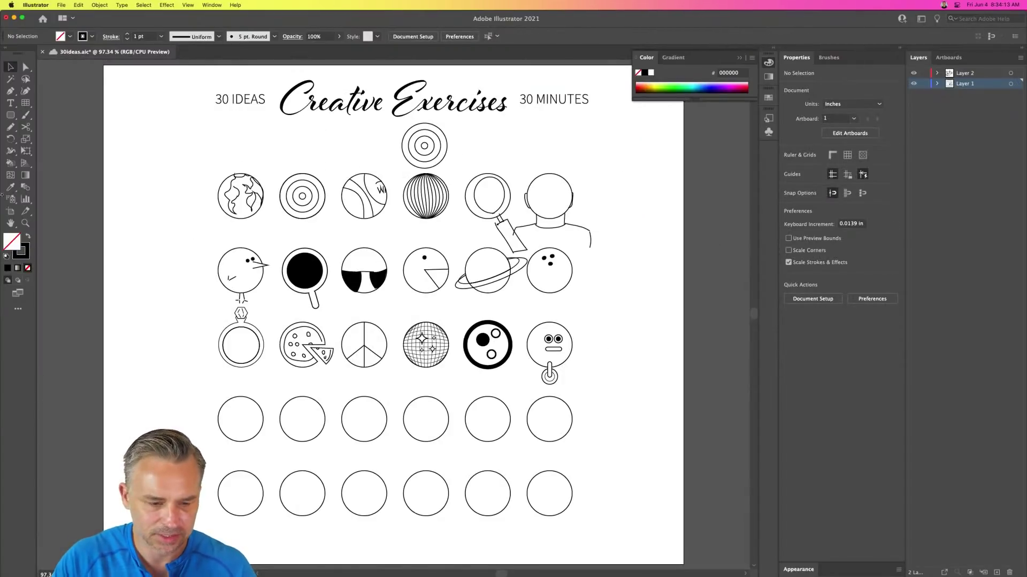
{"action": "left_click", "coordinate": [25, 223]}
{"action": "left_click_drag", "start_coordinate": [206, 391], "coordinate": [270, 464]}
{"action": "left_click", "coordinate": [9, 68]}
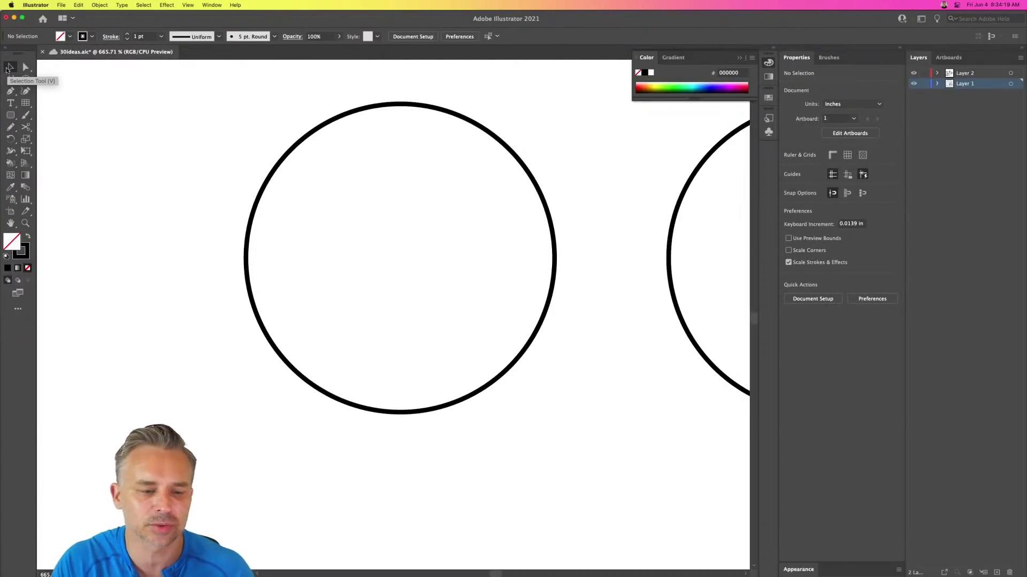
{"action": "left_click", "coordinate": [11, 116]}
{"action": "key", "text": "super+minus"}
{"action": "key", "text": "super+minus"}
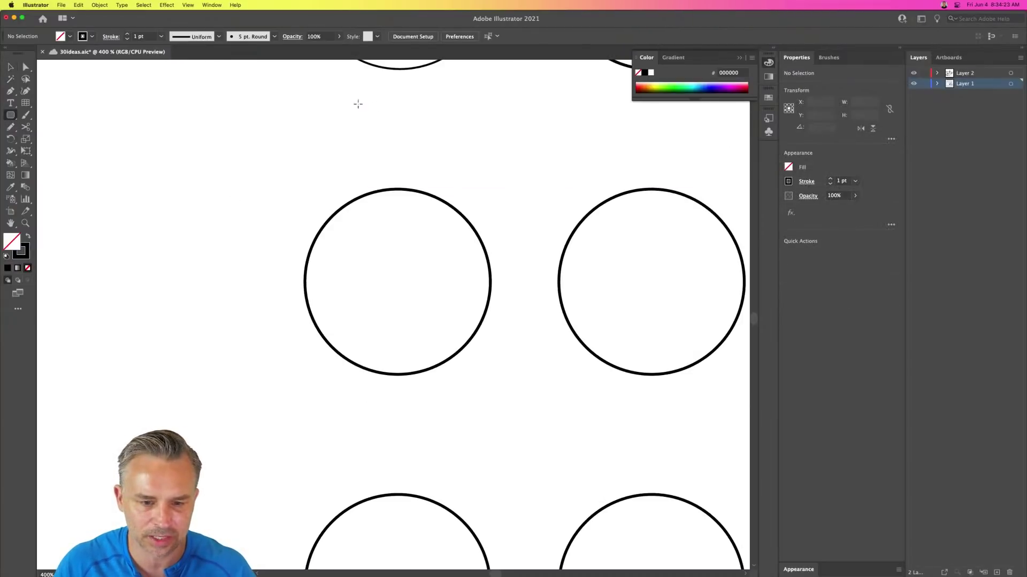
{"action": "left_click_drag", "start_coordinate": [358, 104], "coordinate": [456, 455]}
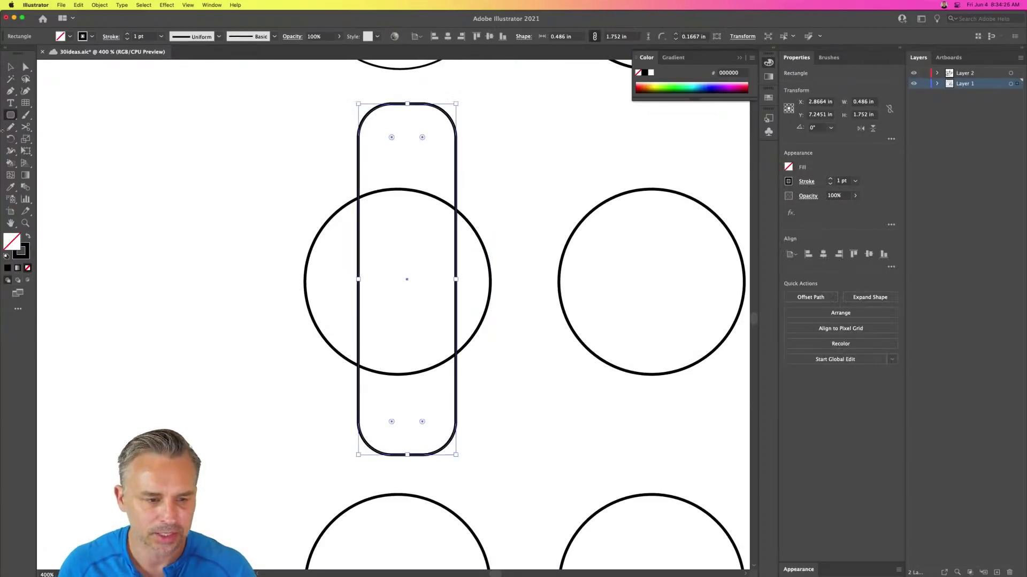
- Nudge the strap rectangle until it is centred on the circle, and send it to the back
{"action": "left_click", "coordinate": [9, 67]}
{"action": "key", "text": "shift+Left"}
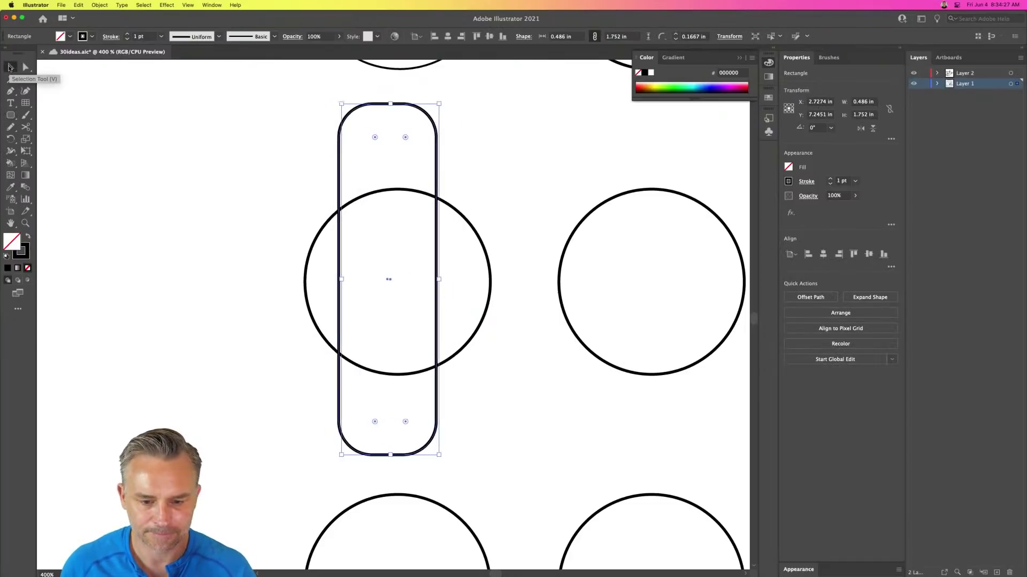
{"action": "key", "text": "Right"}
{"action": "key", "text": "Right"}
{"action": "key", "text": "Right"}
{"action": "key", "text": "Right"}
{"action": "key", "text": "Right"}
{"action": "key", "text": "Right"}
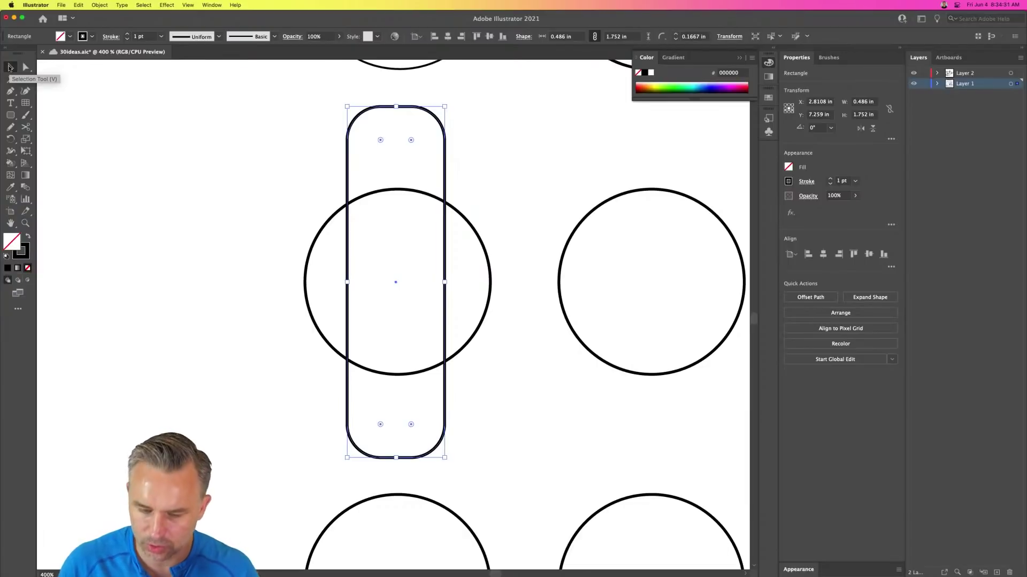
- Ungroup the fourth row of circles, fill its first circle with white to hide the strap behind it, and deselect
{"action": "left_click", "coordinate": [306, 266]}
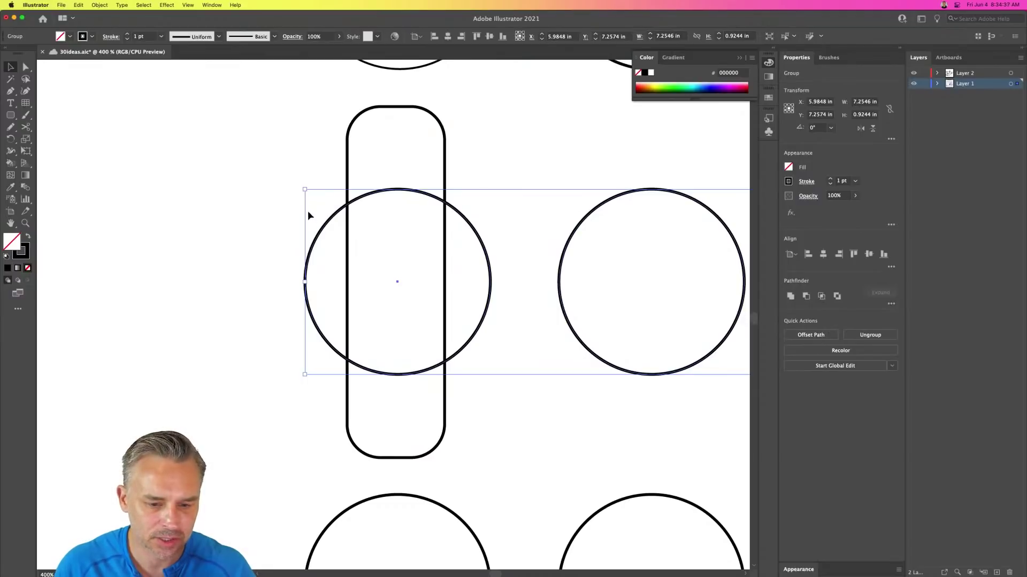
{"action": "right_click", "coordinate": [319, 235]}
{"action": "left_click", "coordinate": [352, 310]}
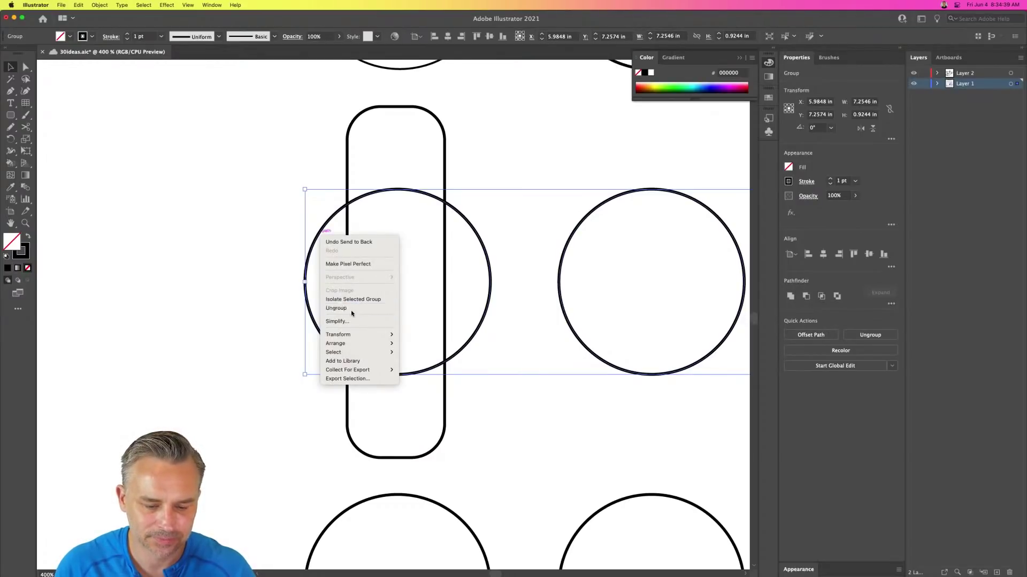
{"action": "left_click", "coordinate": [256, 224]}
{"action": "left_click", "coordinate": [315, 241]}
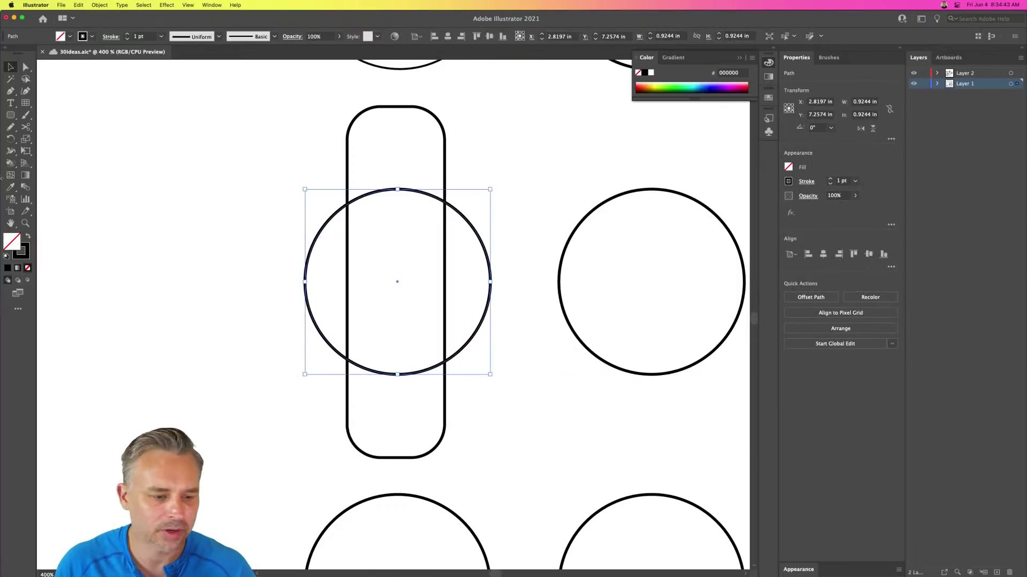
{"action": "left_click", "coordinate": [652, 74]}
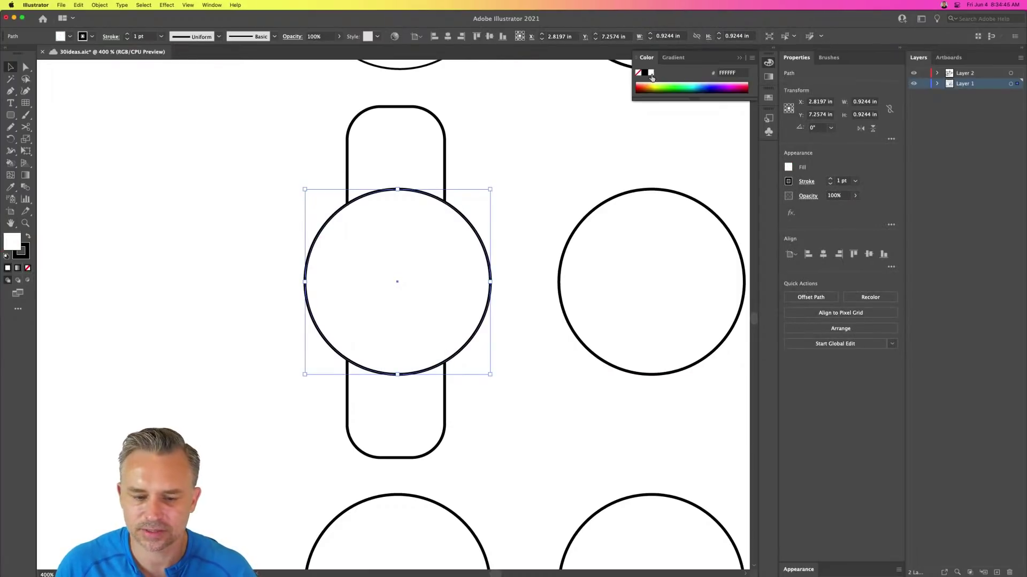
{"action": "left_click", "coordinate": [240, 204]}
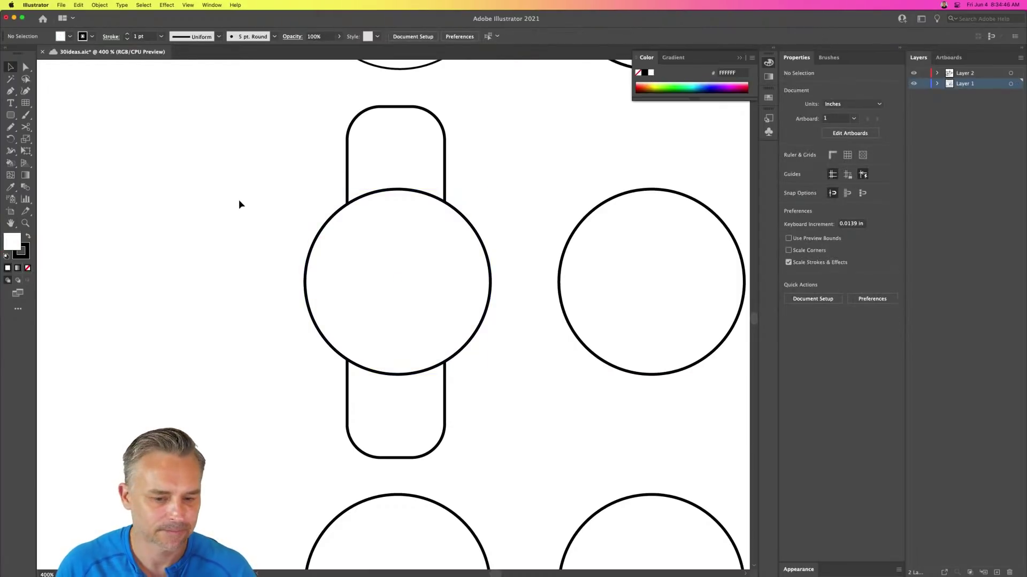
- Draw two straight watch hands from the circle's centre, one about 0.33 in toward the upper right and one about 0.26 in toward the upper left
{"action": "left_click", "coordinate": [21, 115]}
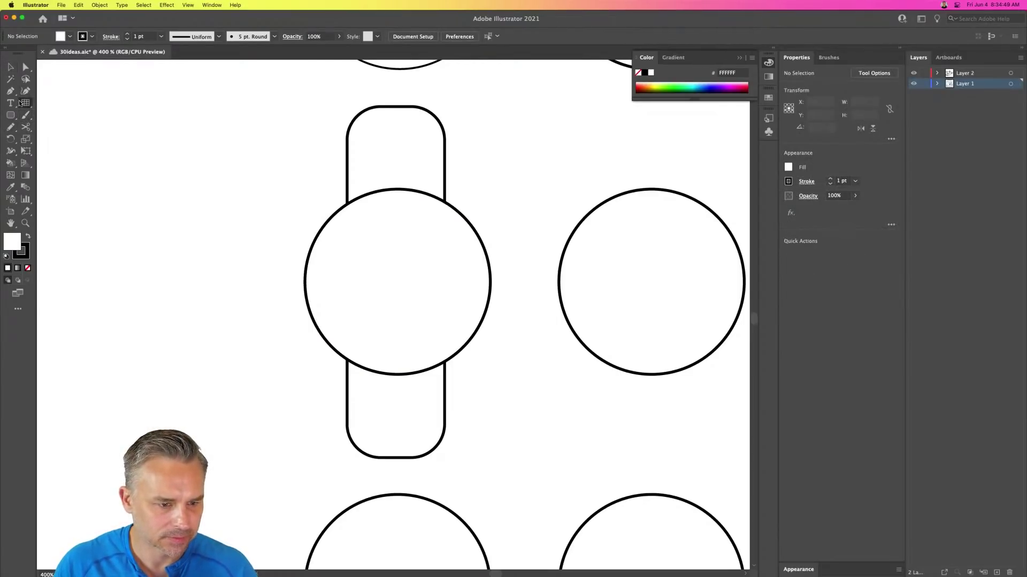
{"action": "left_click_drag", "start_coordinate": [21, 103], "coordinate": [59, 102]}
{"action": "left_click_drag", "start_coordinate": [398, 282], "coordinate": [398, 217]}
{"action": "key", "text": "super+z"}
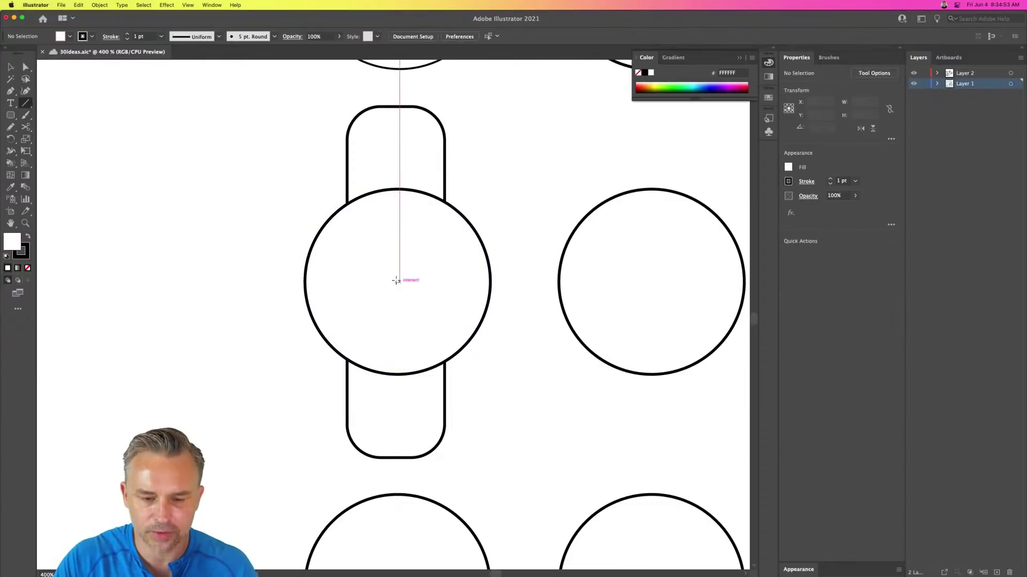
{"action": "left_click_drag", "start_coordinate": [396, 282], "coordinate": [440, 231]}
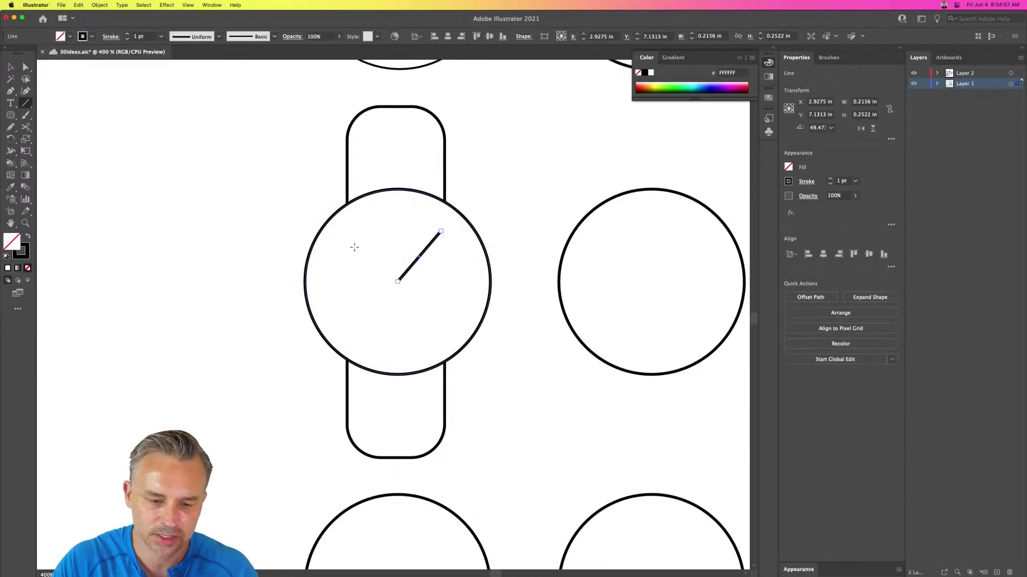
{"action": "left_click_drag", "start_coordinate": [356, 248], "coordinate": [397, 282]}
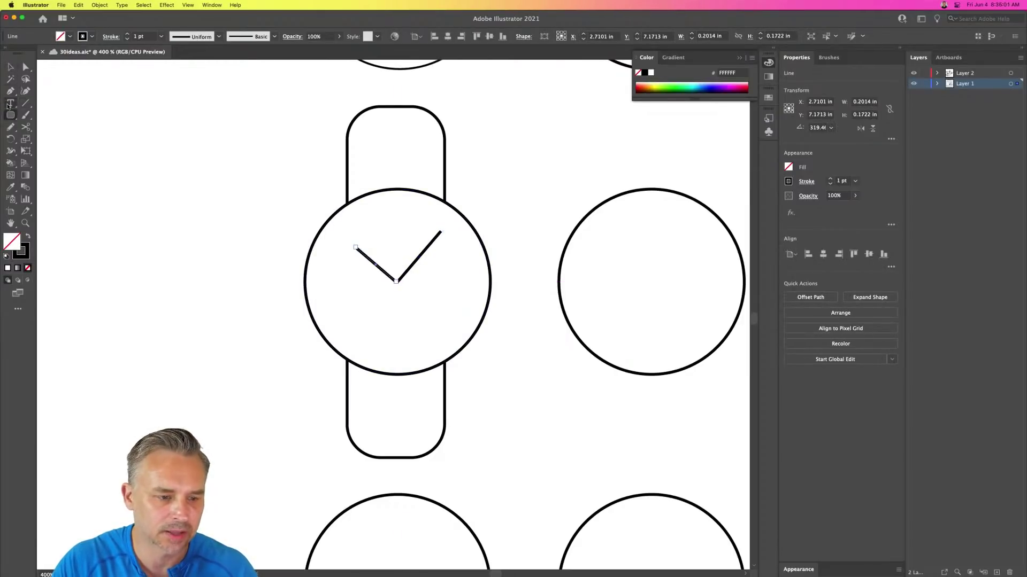
- Add the text TIMEX in the upper part of the watch face and set its size to 5 pt
{"action": "left_click", "coordinate": [10, 103]}
{"action": "left_click", "coordinate": [380, 241]}
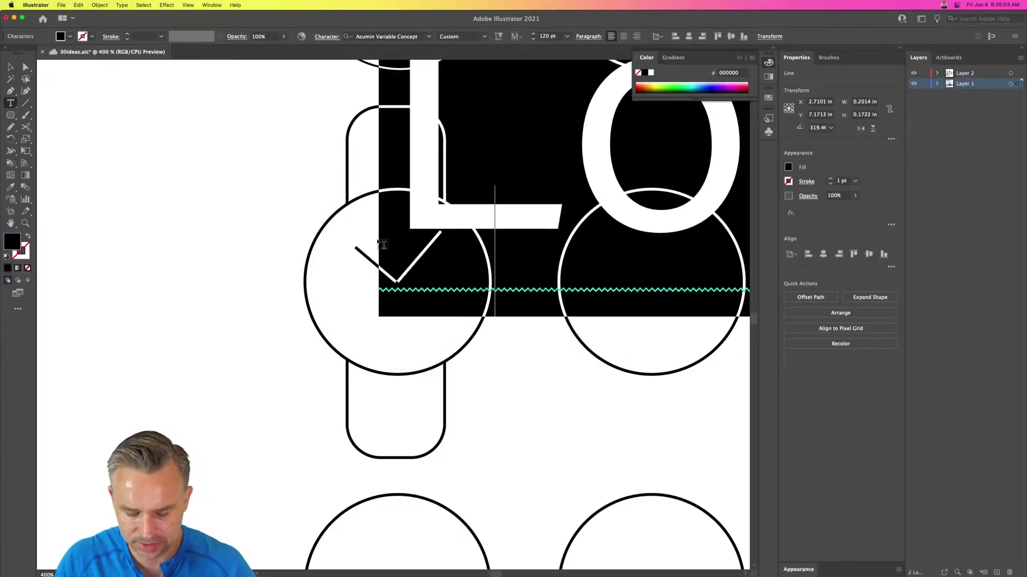
{"action": "type", "text": "111"}
{"action": "key", "text": "super+a"}
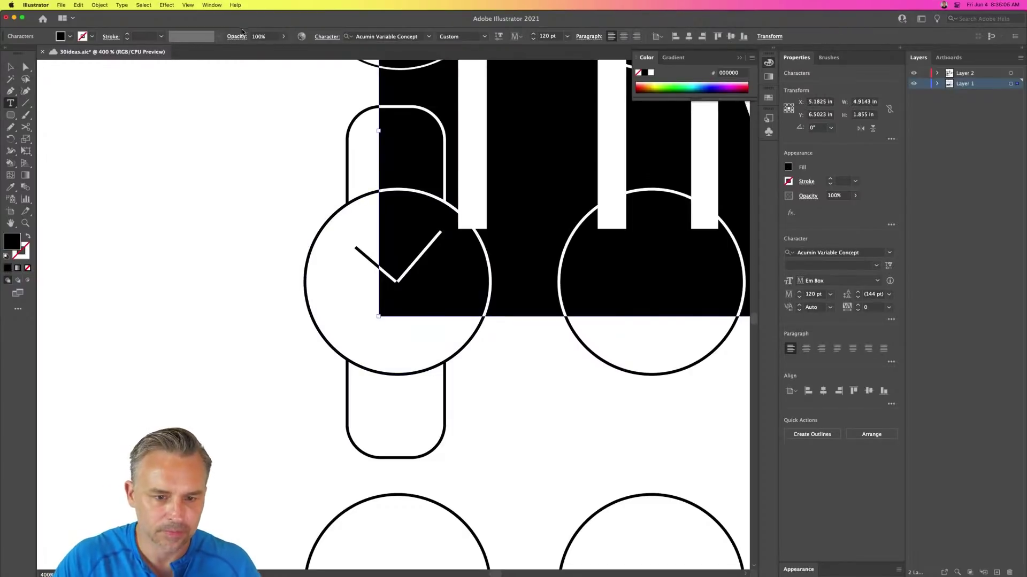
{"action": "left_click", "coordinate": [558, 35]}
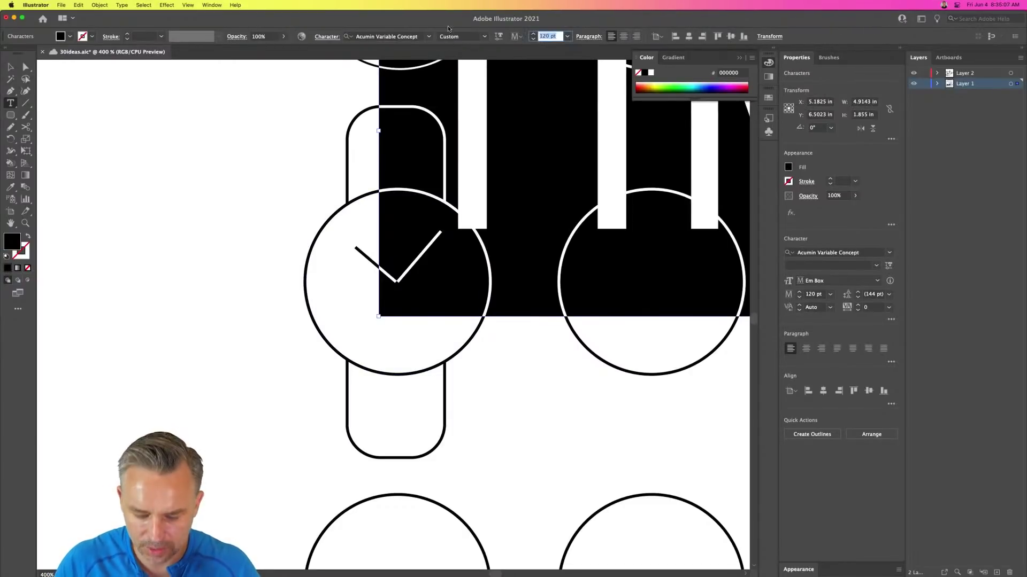
{"action": "type", "text": "5"}
{"action": "key", "text": "Return"}
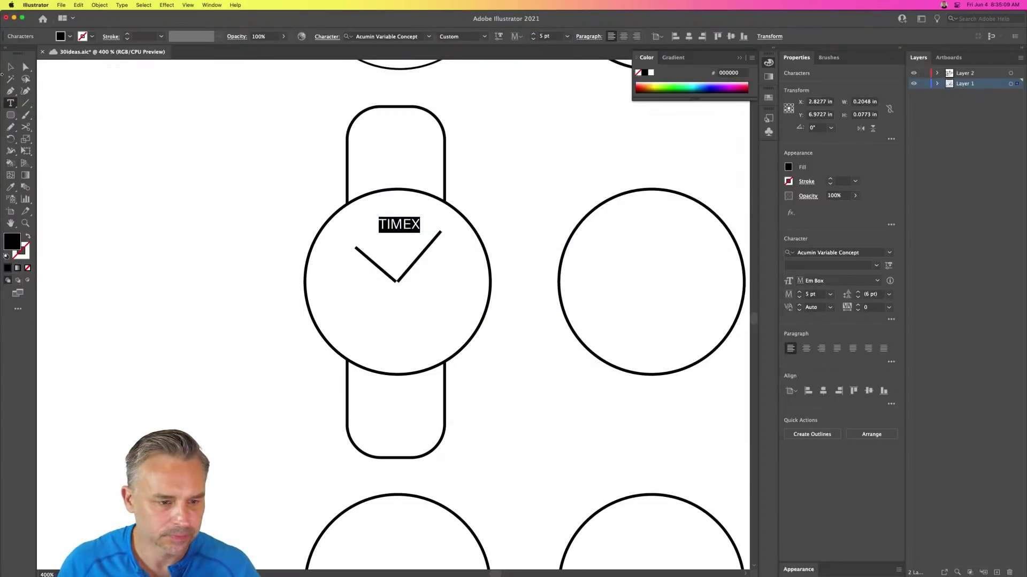
- Scale the TIMEX text down to about 4.28 pt, place it centred between the watch hands, and deselect it
{"action": "left_click", "coordinate": [6, 67]}
{"action": "left_click_drag", "start_coordinate": [375, 216], "coordinate": [387, 241]}
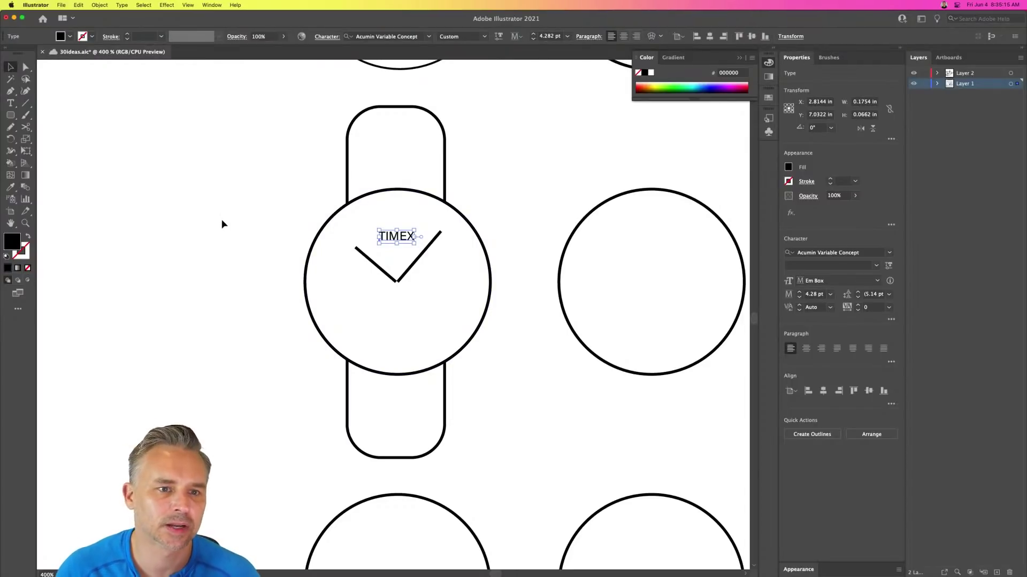
{"action": "left_click", "coordinate": [223, 225]}
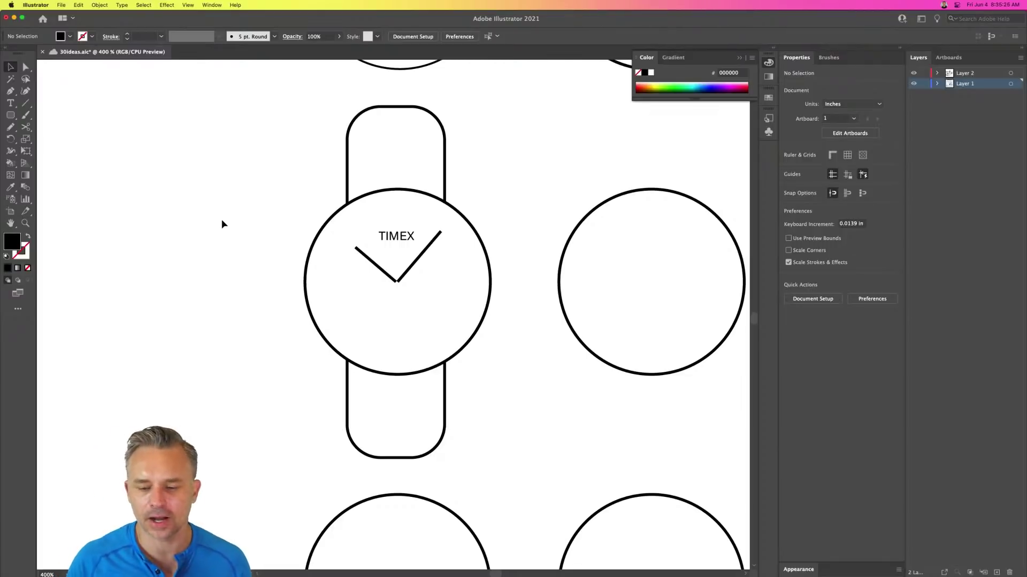
{"action": "left_click_drag", "start_coordinate": [588, 166], "coordinate": [429, 203]}
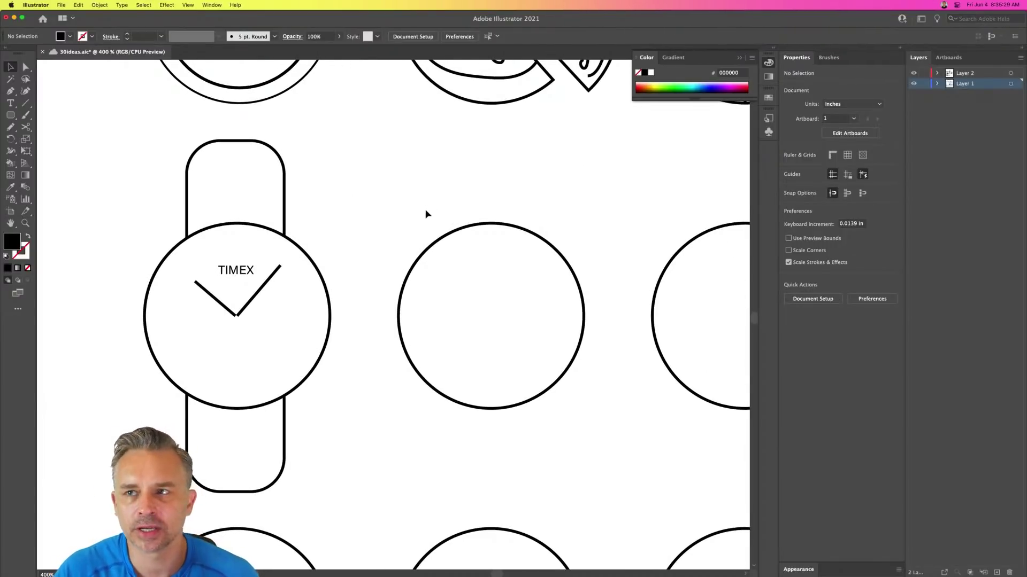
{"action": "key", "text": "l"}
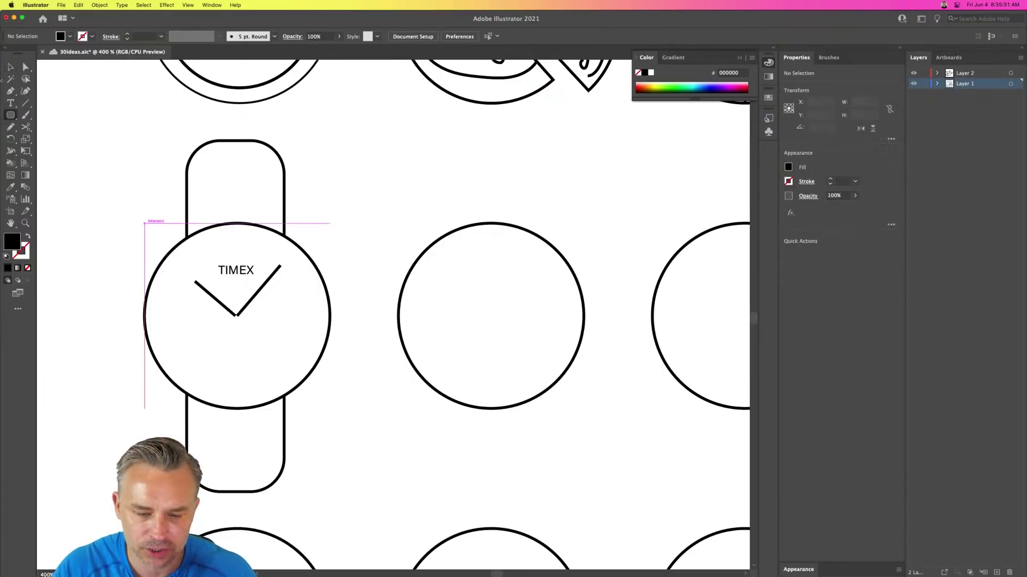
{"action": "key", "text": "n"}
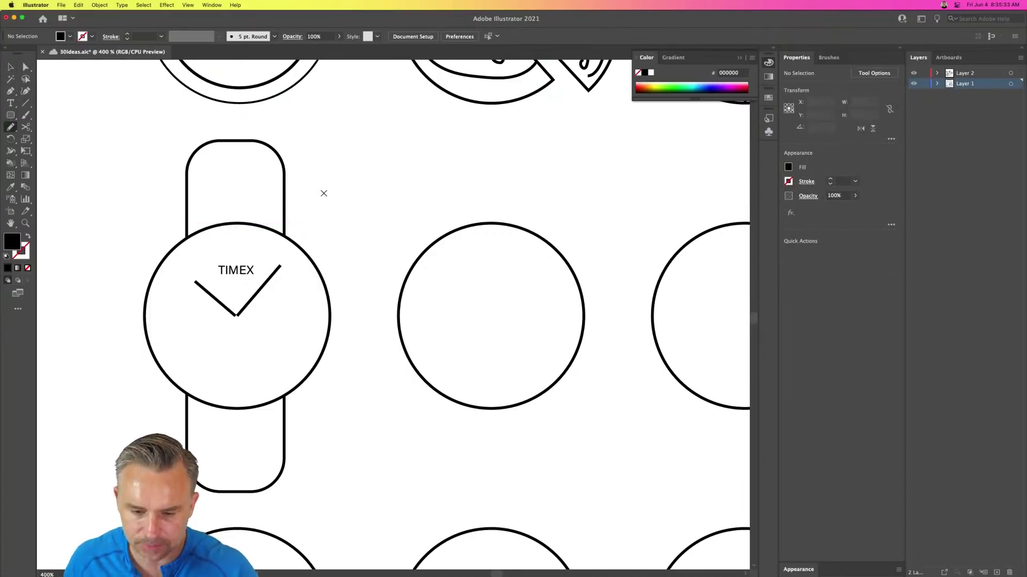
{"action": "mouse_move", "coordinate": [537, 394]}
{"action": "left_mouse_down"}
{"action": "mouse_move", "coordinate": [599, 442]}
{"action": "mouse_move", "coordinate": [647, 449]}
{"action": "mouse_move", "coordinate": [581, 394]}
{"action": "mouse_move", "coordinate": [571, 358]}
{"action": "left_mouse_up"}
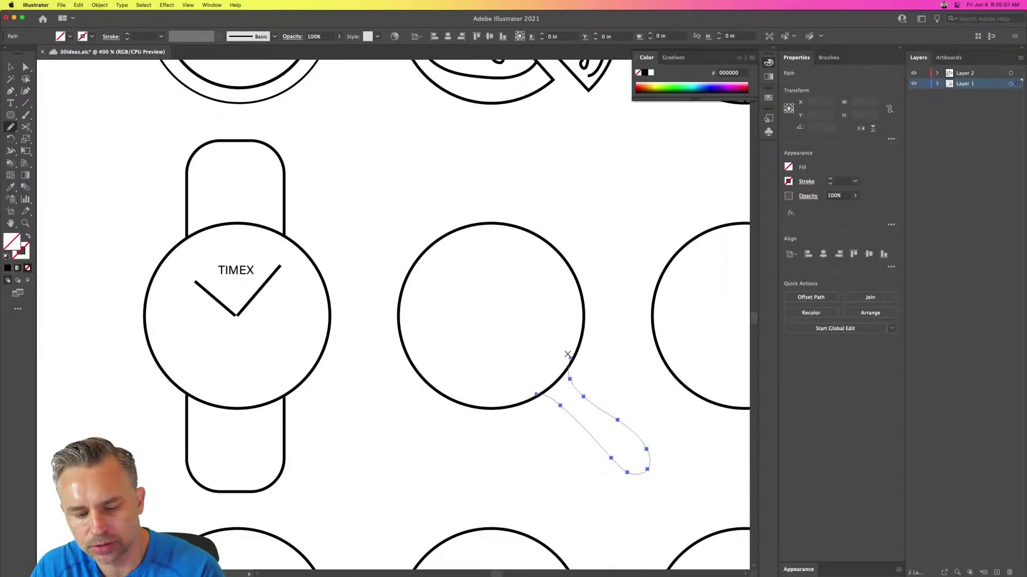
{"action": "left_click", "coordinate": [9, 66]}
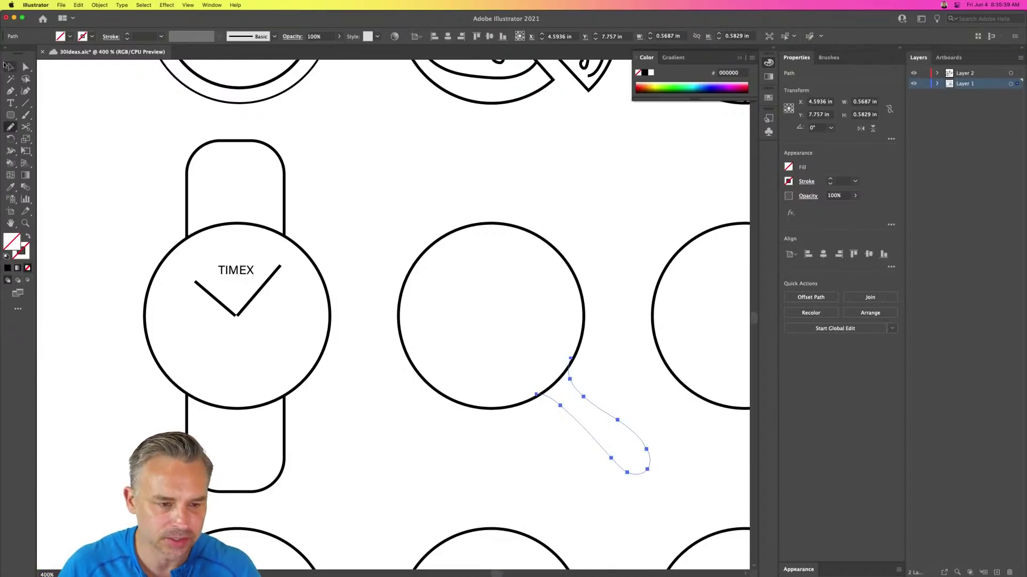
{"action": "key", "text": "cmd+z"}
- Reshape the fourth row's second circle with the Pencil tool, adding a rounded frying pan handle that extends from its lower right
{"action": "left_click", "coordinate": [476, 225]}
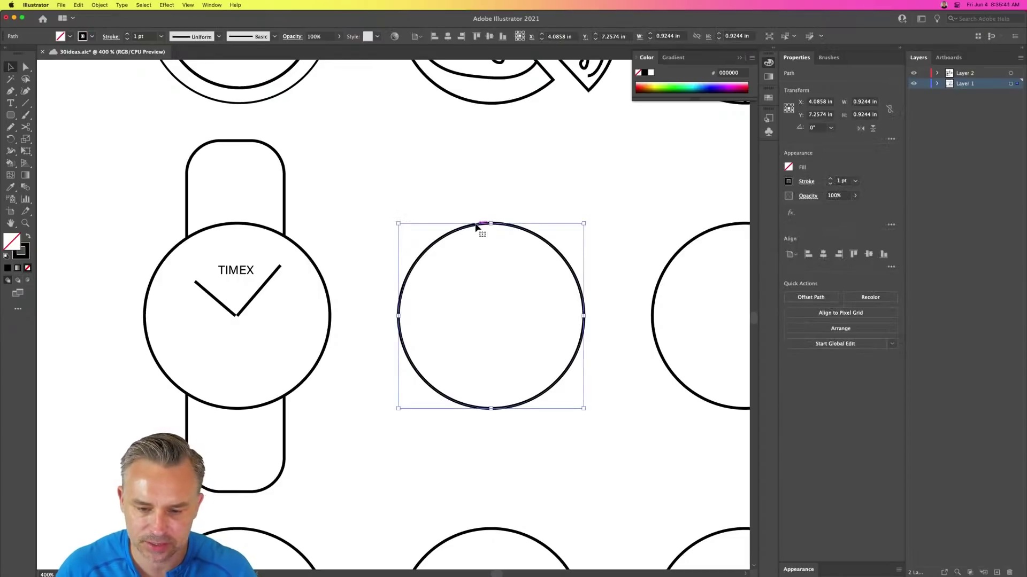
{"action": "key", "text": "n"}
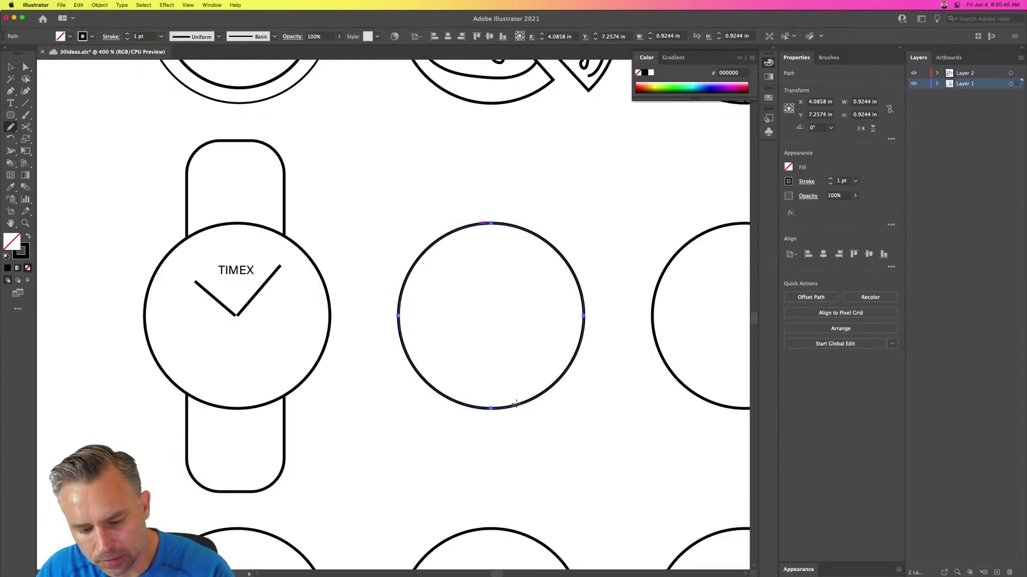
{"action": "mouse_move", "coordinate": [516, 404]}
{"action": "left_mouse_down"}
{"action": "mouse_move", "coordinate": [596, 462]}
{"action": "mouse_move", "coordinate": [625, 470]}
{"action": "mouse_move", "coordinate": [623, 449]}
{"action": "mouse_move", "coordinate": [569, 363]}
{"action": "left_mouse_up"}
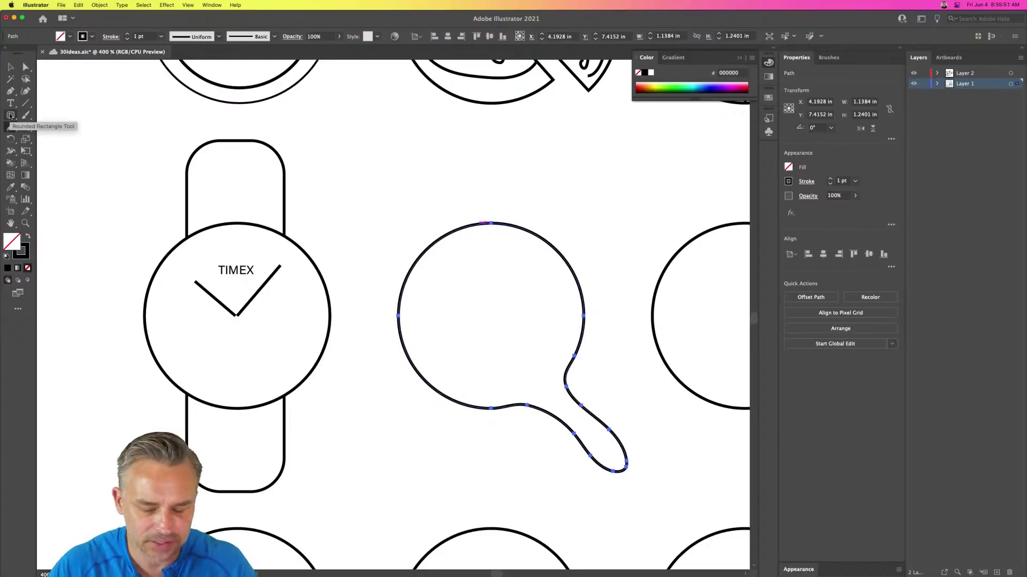
- Sketch a wavy egg white about 0.43 by 0.34 in inside the pan, with a small oval yolk about 0.1 by 0.12 in
{"action": "mouse_move", "coordinate": [439, 284]}
{"action": "left_mouse_down"}
{"action": "mouse_move", "coordinate": [506, 263]}
{"action": "mouse_move", "coordinate": [520, 305]}
{"action": "mouse_move", "coordinate": [476, 331]}
{"action": "mouse_move", "coordinate": [440, 321]}
{"action": "mouse_move", "coordinate": [441, 283]}
{"action": "mouse_move", "coordinate": [475, 280]}
{"action": "mouse_move", "coordinate": [478, 292]}
{"action": "mouse_move", "coordinate": [459, 277]}
{"action": "left_mouse_up"}
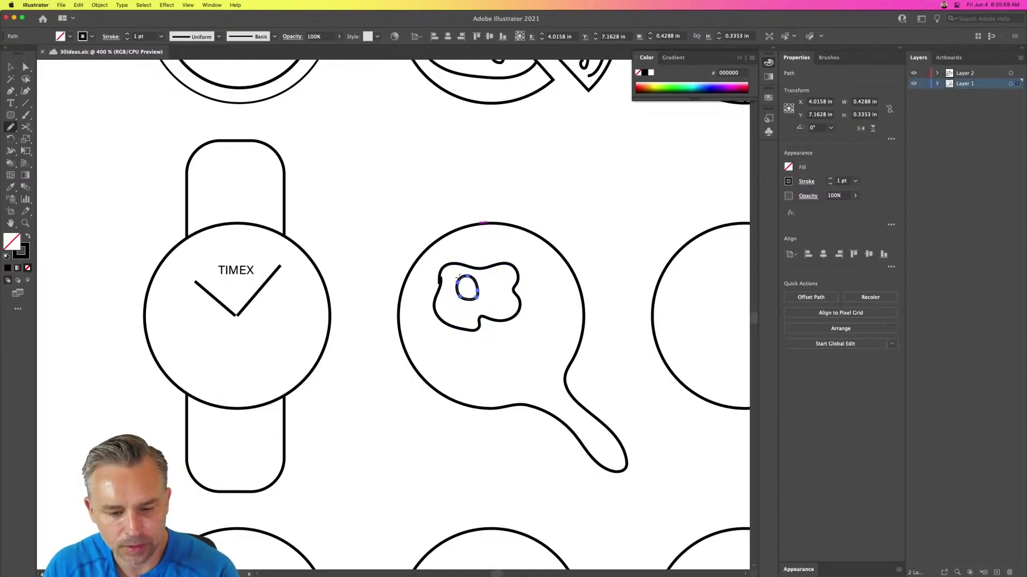
{"action": "scroll", "coordinate": [458, 278], "scroll_direction": "left", "scroll_amount": 1}
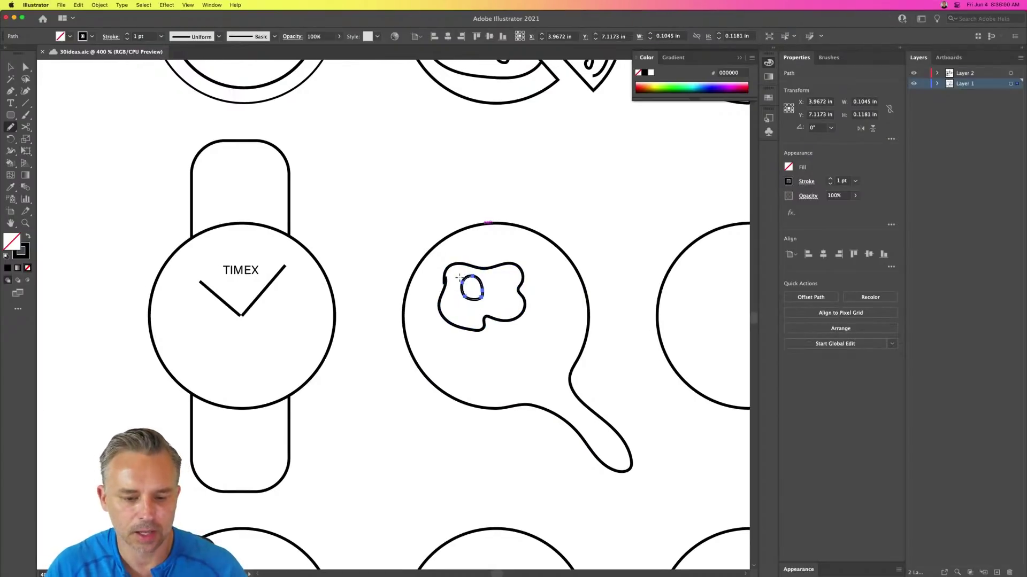
- Fill the yolk solid black and draw an arc about 0.53 by 0.34 in inside the pan's lower edge, with a 1 pt black stroke
{"action": "left_click", "coordinate": [28, 236]}
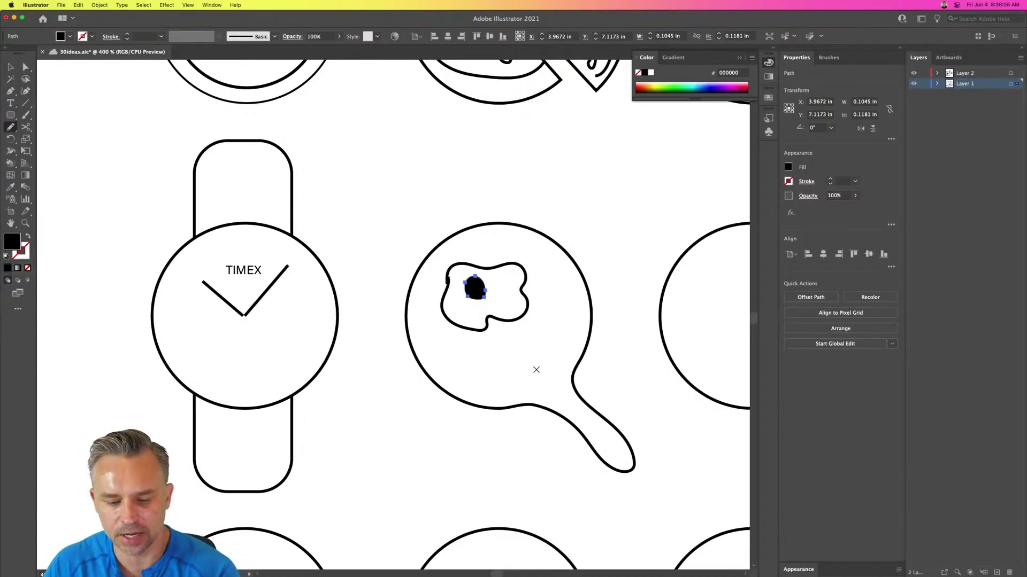
{"action": "mouse_move", "coordinate": [536, 370]}
{"action": "left_mouse_down"}
{"action": "mouse_move", "coordinate": [471, 373]}
{"action": "mouse_move", "coordinate": [429, 312]}
{"action": "left_mouse_up"}
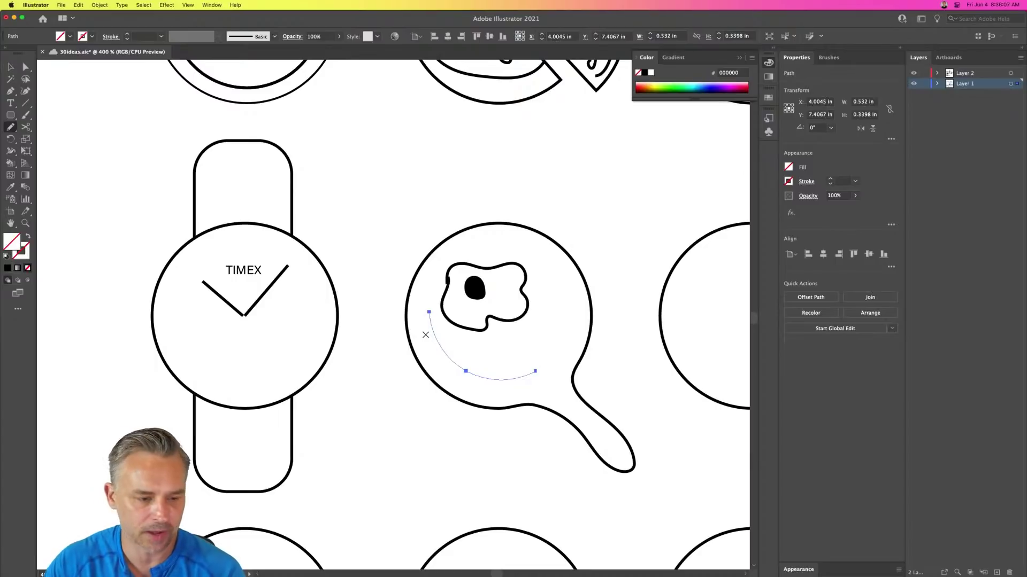
{"action": "key", "text": "i"}
{"action": "left_click", "coordinate": [437, 249]}
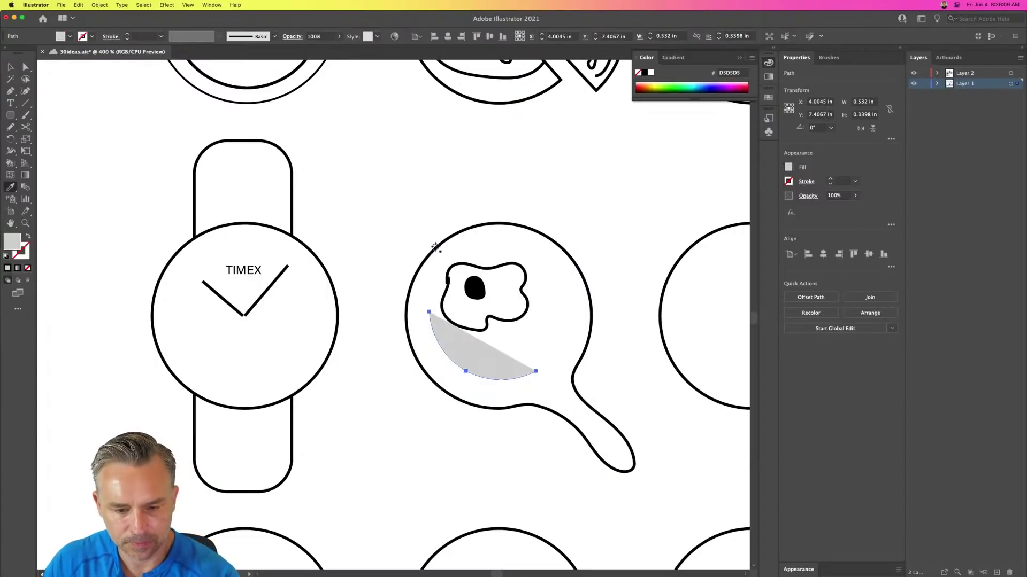
{"action": "left_click", "coordinate": [666, 271]}
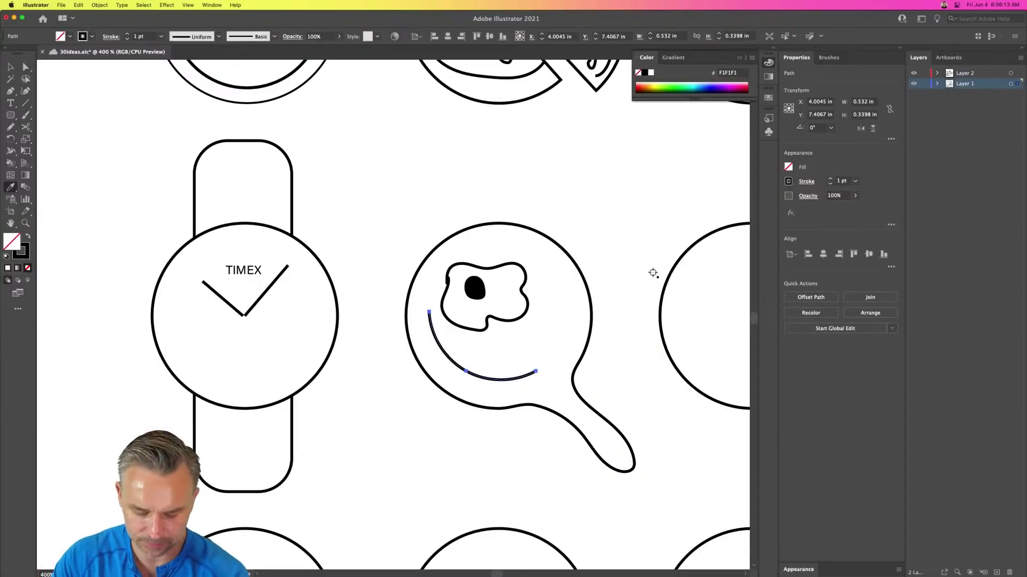
- Extend the arc with the Pencil tool into a closed inner pan rim about 0.66 by 0.7 in around the egg, and deselect it
{"action": "key", "text": "n"}
{"action": "mouse_move", "coordinate": [535, 371]}
{"action": "left_mouse_down"}
{"action": "mouse_move", "coordinate": [558, 346]}
{"action": "mouse_move", "coordinate": [552, 283]}
{"action": "mouse_move", "coordinate": [524, 247]}
{"action": "left_mouse_up"}
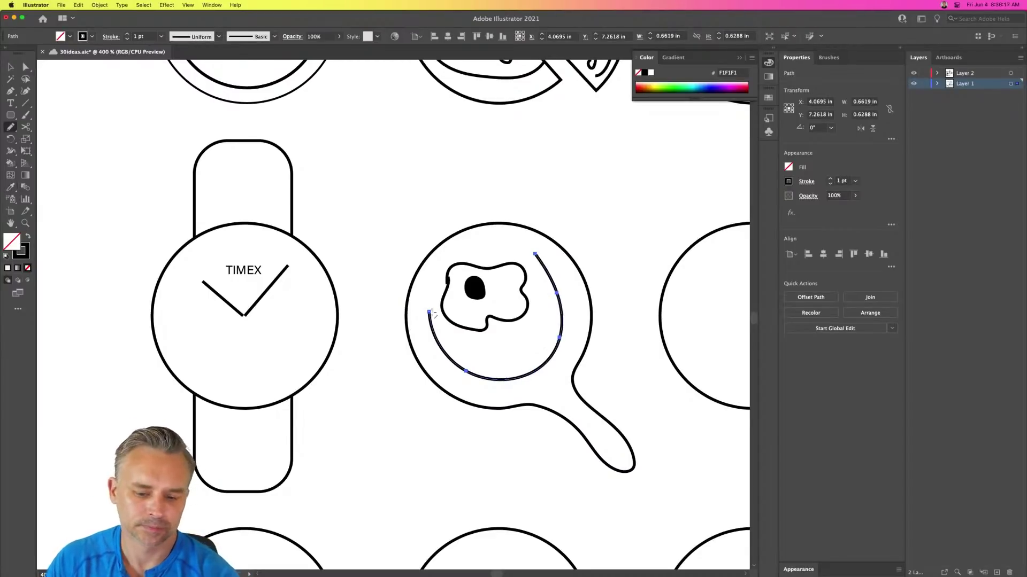
{"action": "mouse_move", "coordinate": [428, 308]}
{"action": "left_mouse_down"}
{"action": "mouse_move", "coordinate": [436, 268]}
{"action": "mouse_move", "coordinate": [498, 240]}
{"action": "mouse_move", "coordinate": [535, 254]}
{"action": "left_mouse_up"}
{"action": "scroll", "coordinate": [382, 220], "scroll_direction": "right", "scroll_amount": 10}
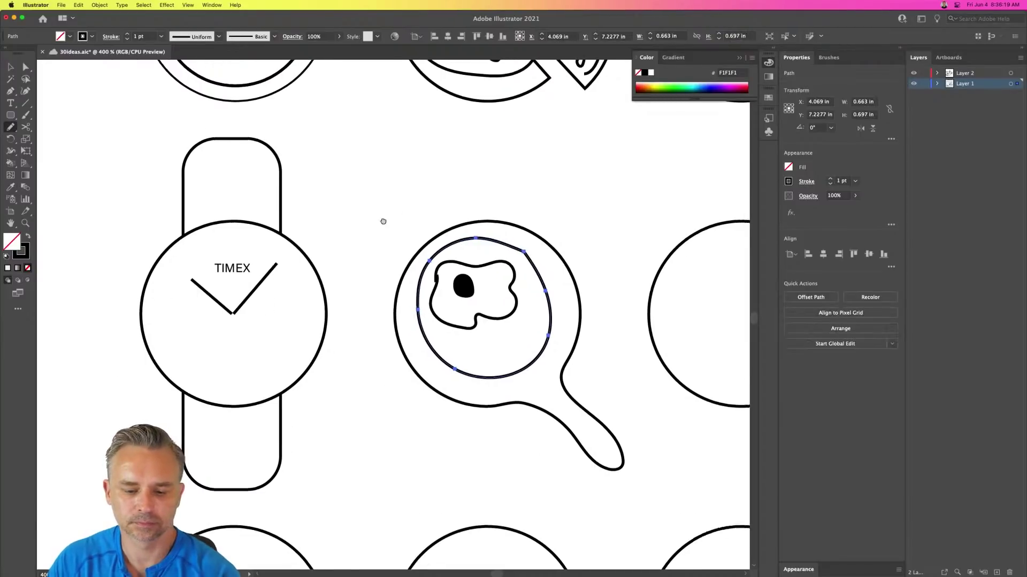
{"action": "scroll", "coordinate": [160, 233], "scroll_direction": "left", "scroll_amount": 3}
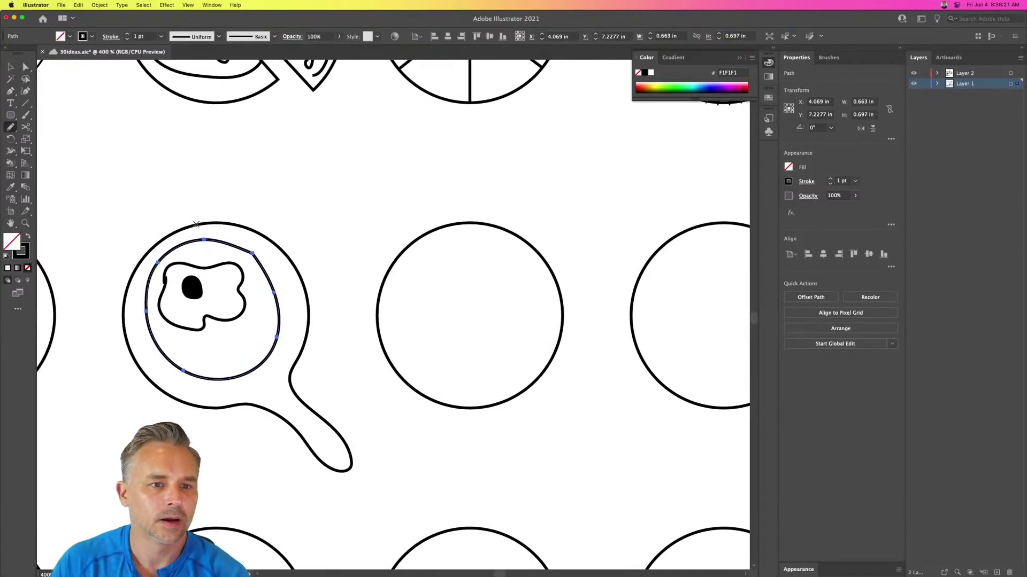
{"action": "left_click", "coordinate": [12, 66]}
{"action": "left_click", "coordinate": [373, 187]}
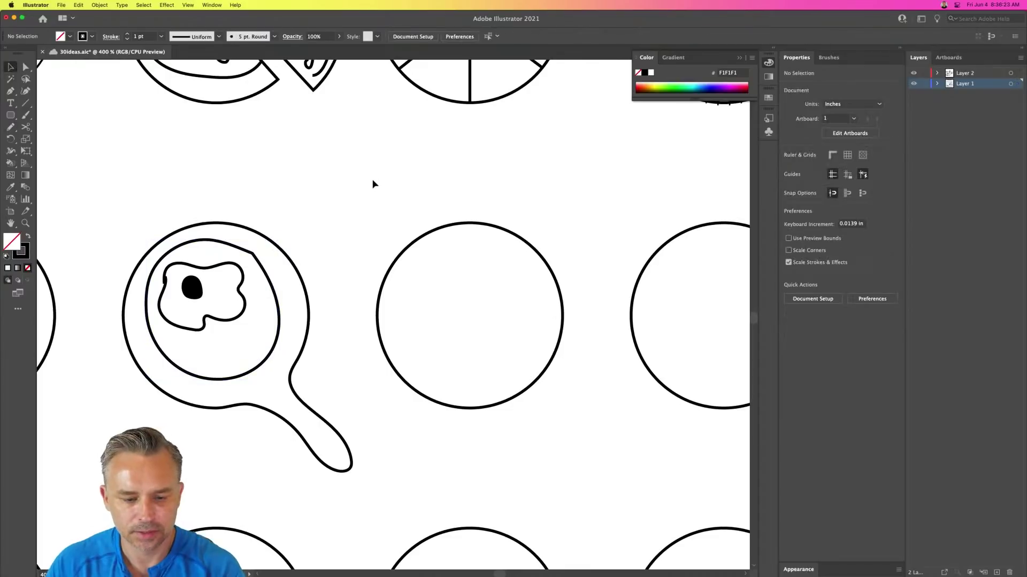
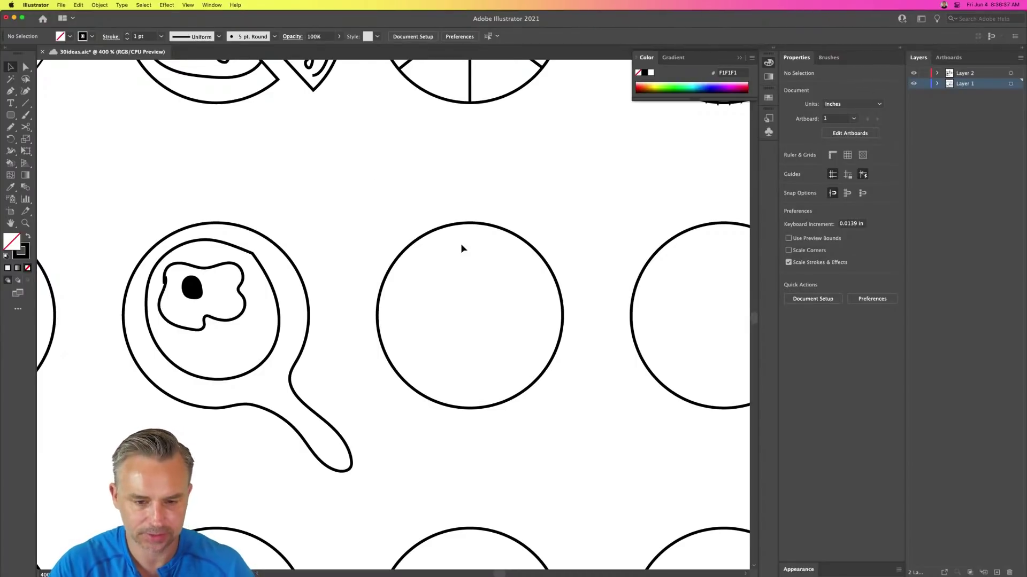
- Lock Layer 1 and make Layer 2 the active layer for drawing with the Pen tool
{"action": "key", "text": "p"}
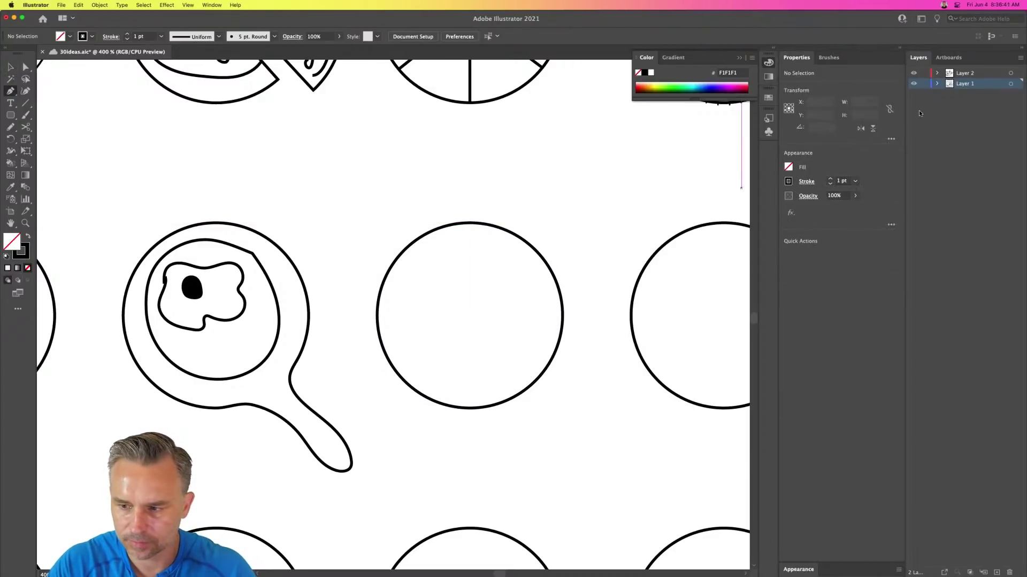
{"action": "left_click", "coordinate": [923, 84]}
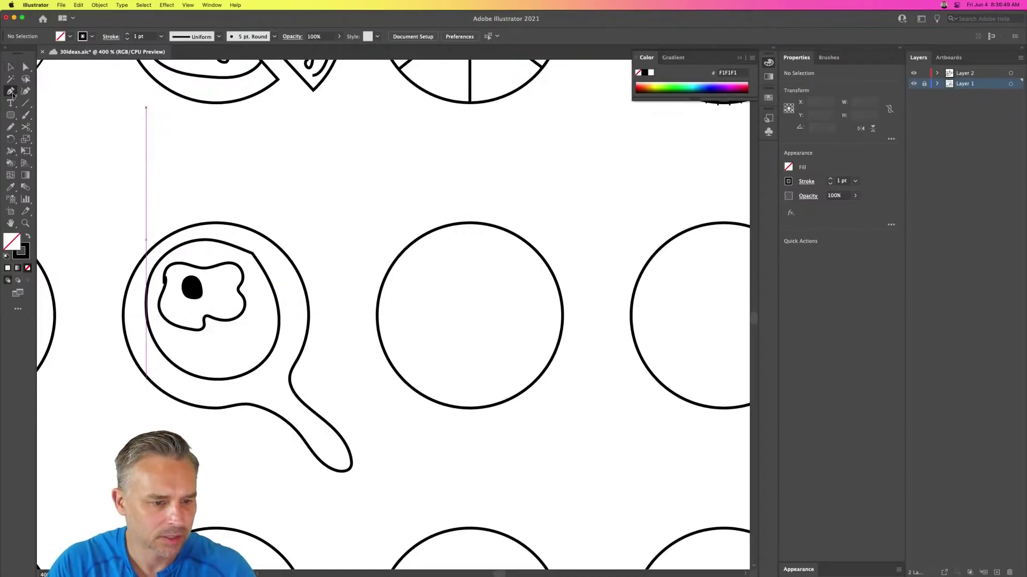
{"action": "left_click", "coordinate": [11, 67]}
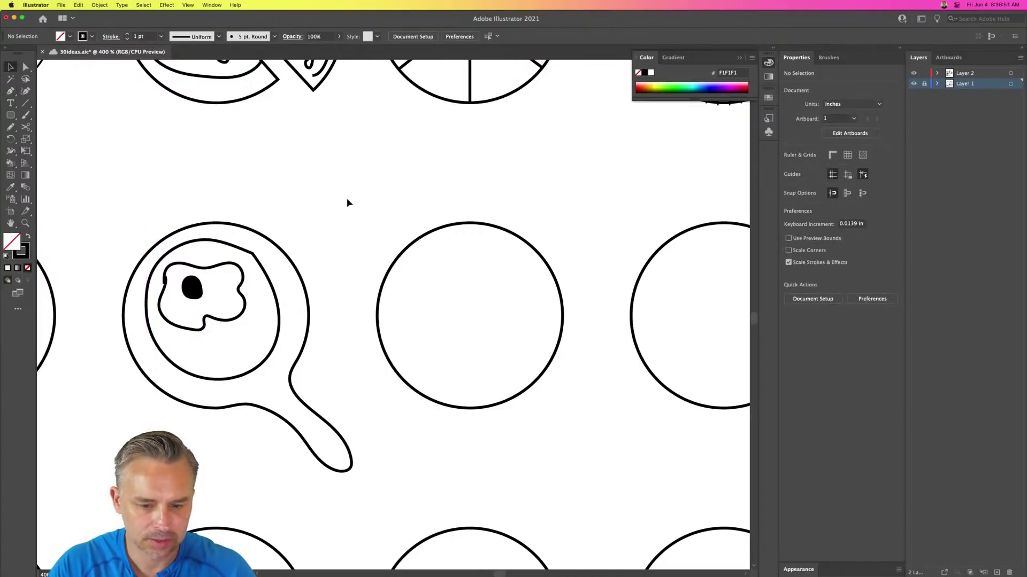
{"action": "left_click", "coordinate": [10, 91]}
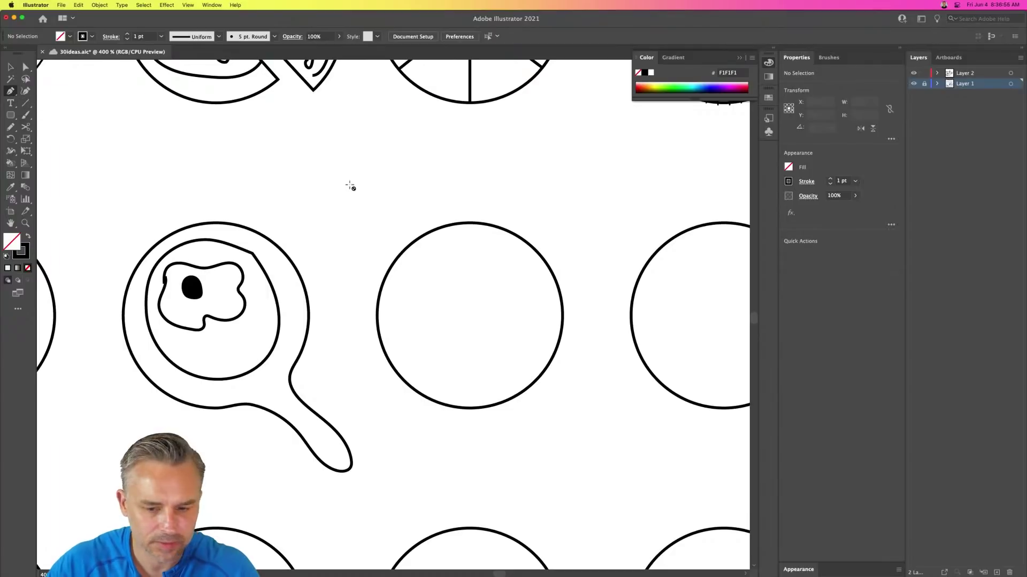
{"action": "left_click", "coordinate": [971, 74]}
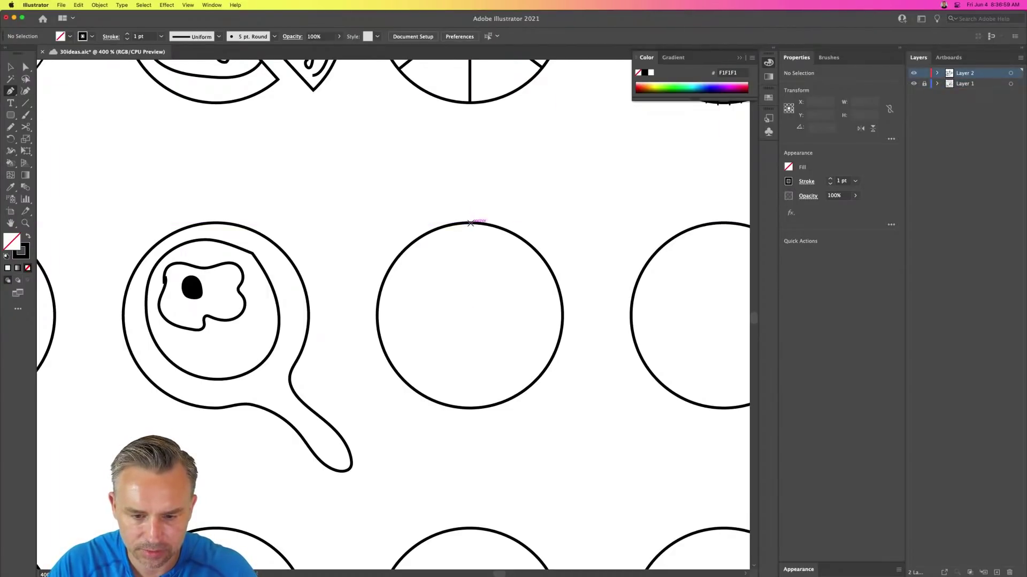
- Draw a closed pie wedge in the fourth row's third circle, from its top point to near the centre and out to the upper-left edge
{"action": "left_click", "coordinate": [469, 222]}
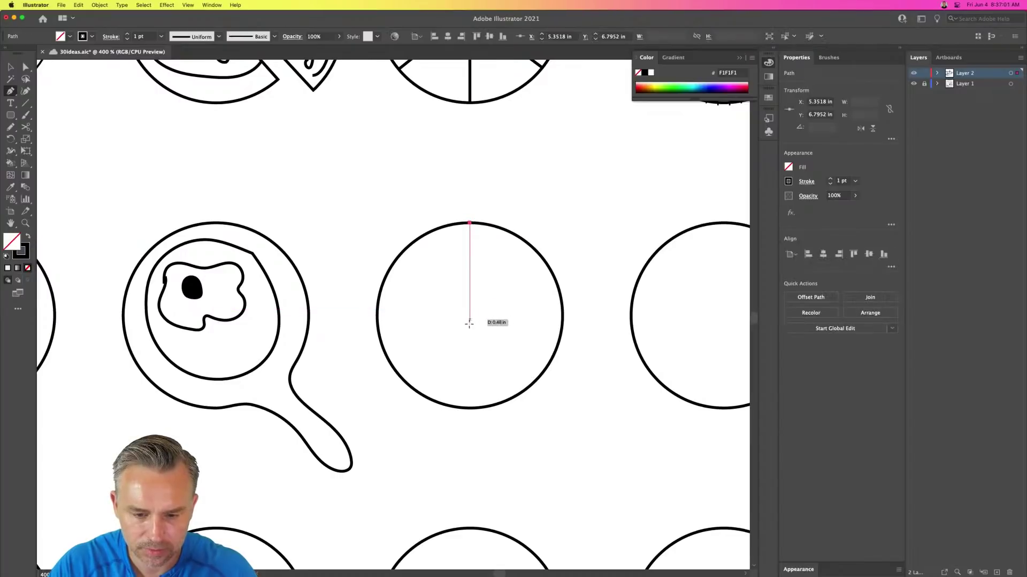
{"action": "left_click", "coordinate": [469, 324]}
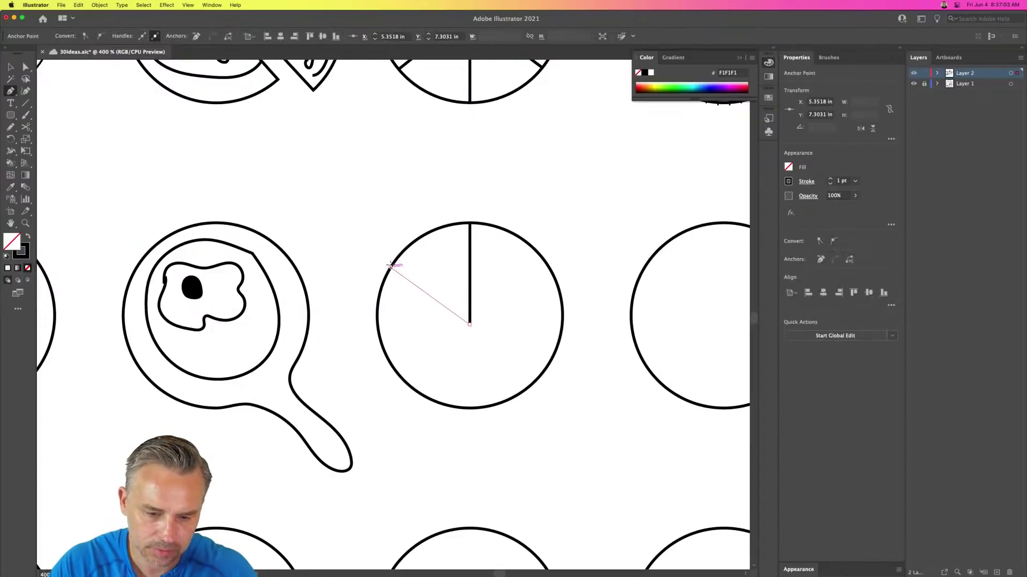
{"action": "left_click", "coordinate": [391, 267]}
{"action": "mouse_move", "coordinate": [469, 223]}
{"action": "left_mouse_down"}
{"action": "mouse_move", "coordinate": [452, 227]}
{"action": "mouse_move", "coordinate": [747, 223]}
{"action": "mouse_move", "coordinate": [470, 222]}
{"action": "left_mouse_up"}
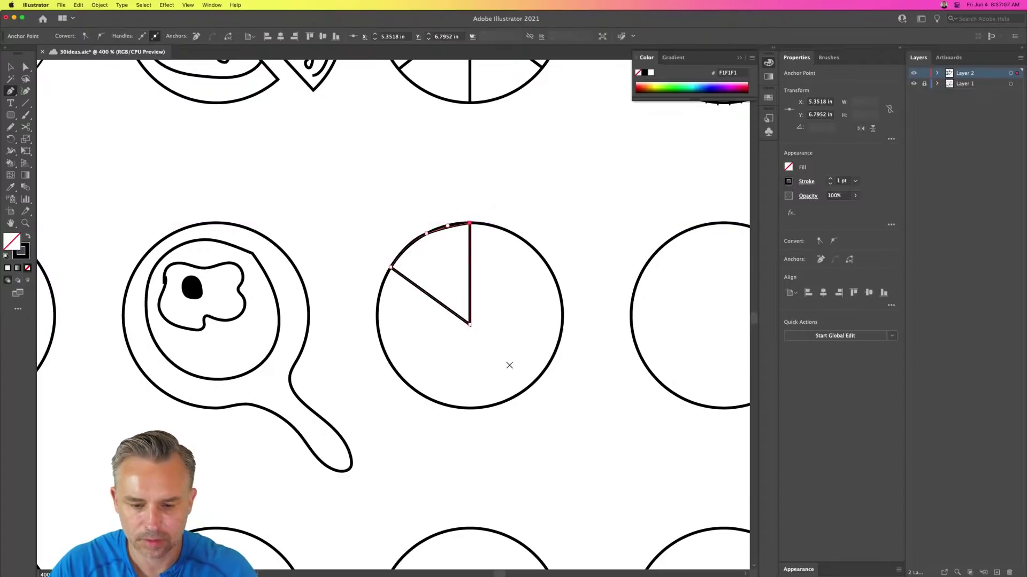
- Add a new layer, lock Layer 2, and draw a closed wedge from the slices' meeting point to the circle's lower-right edge
{"action": "left_click", "coordinate": [997, 572]}
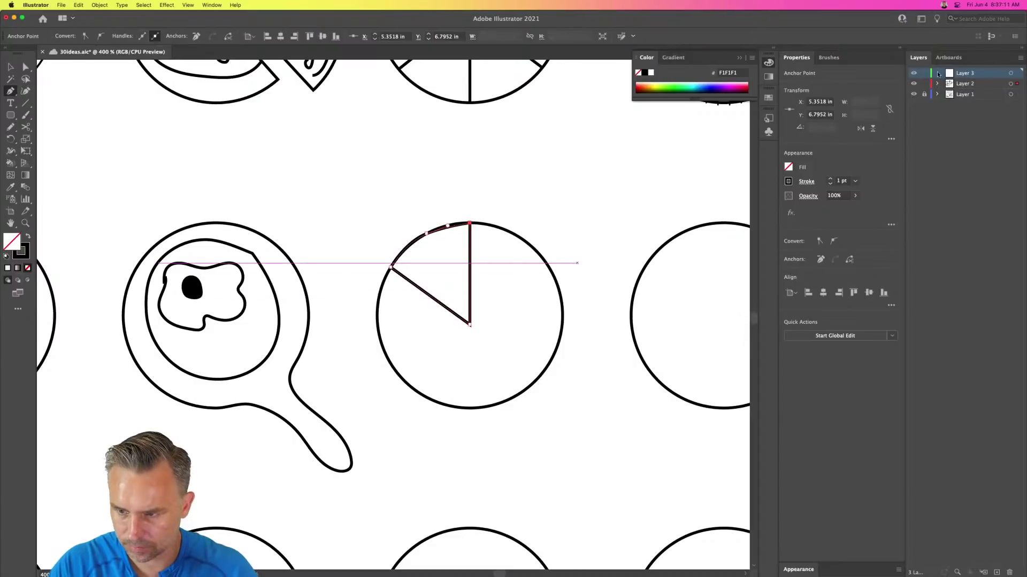
{"action": "left_click", "coordinate": [924, 83]}
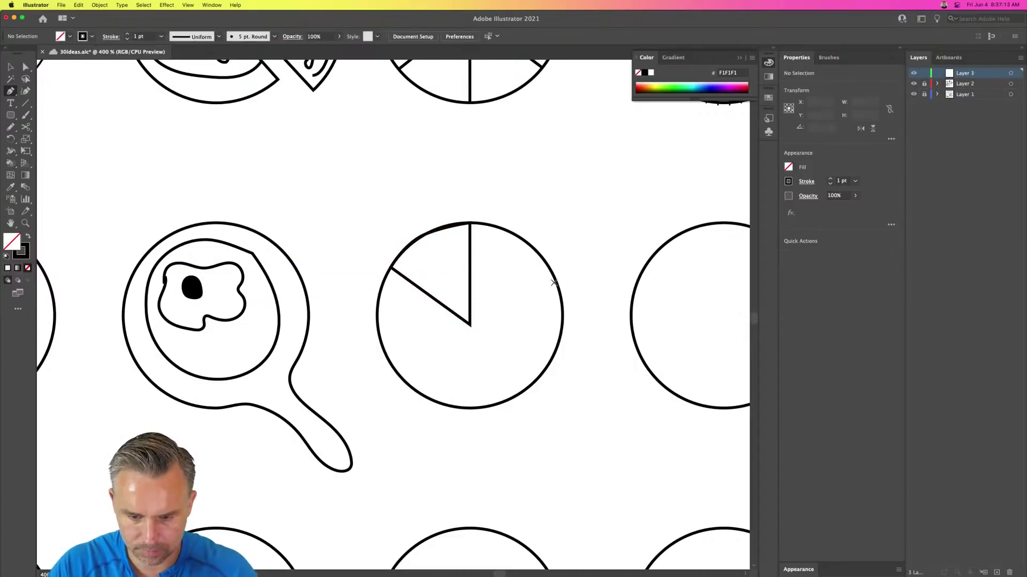
{"action": "left_click", "coordinate": [561, 325]}
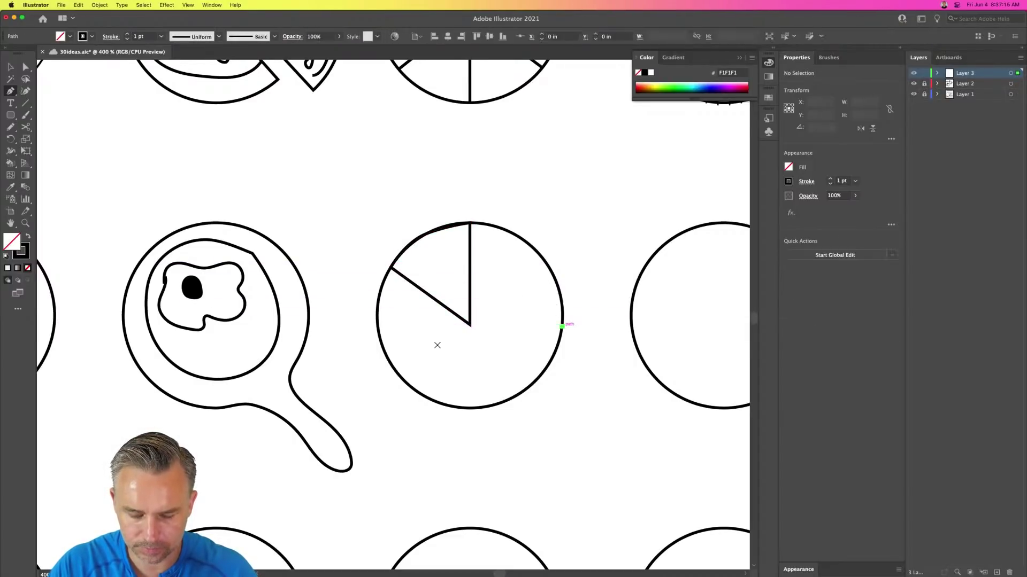
{"action": "left_click", "coordinate": [469, 324]}
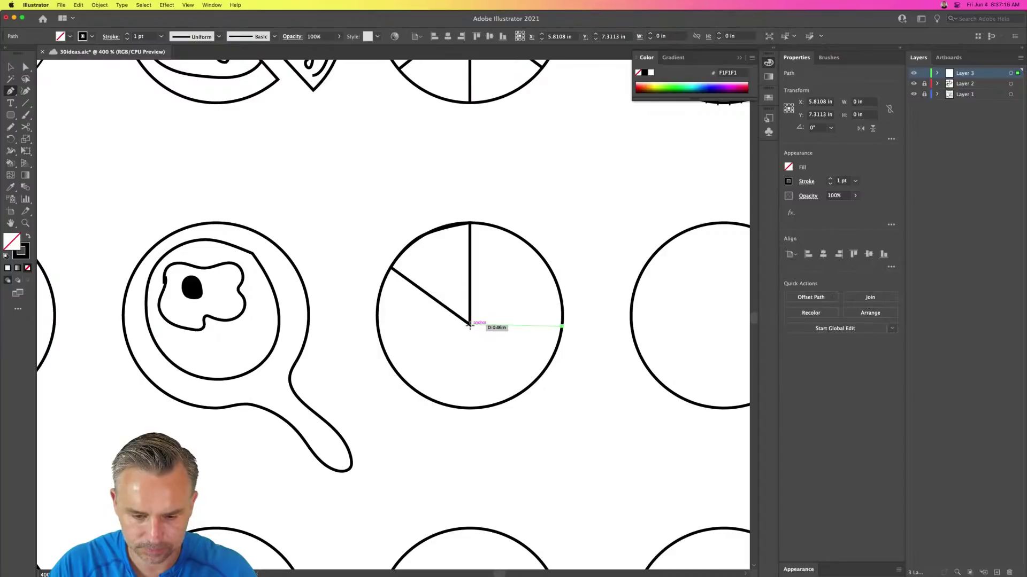
{"action": "left_click", "coordinate": [497, 404]}
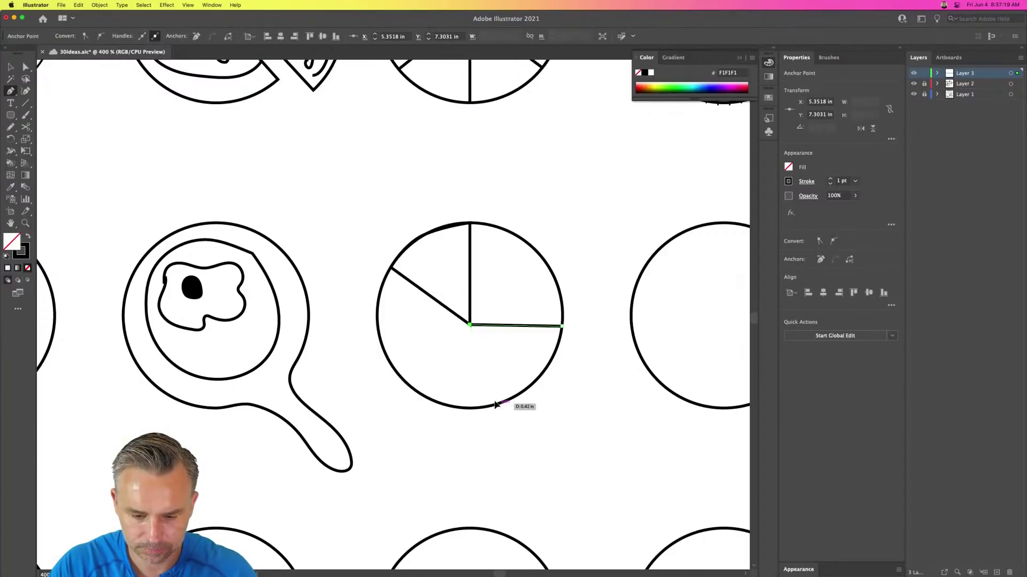
{"action": "left_click", "coordinate": [556, 351]}
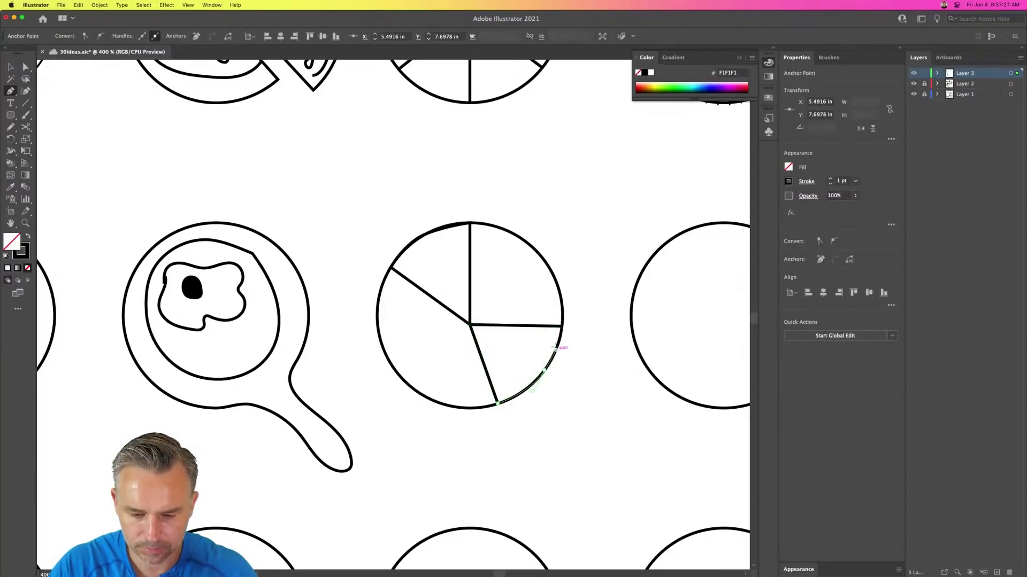
{"action": "left_click", "coordinate": [562, 325]}
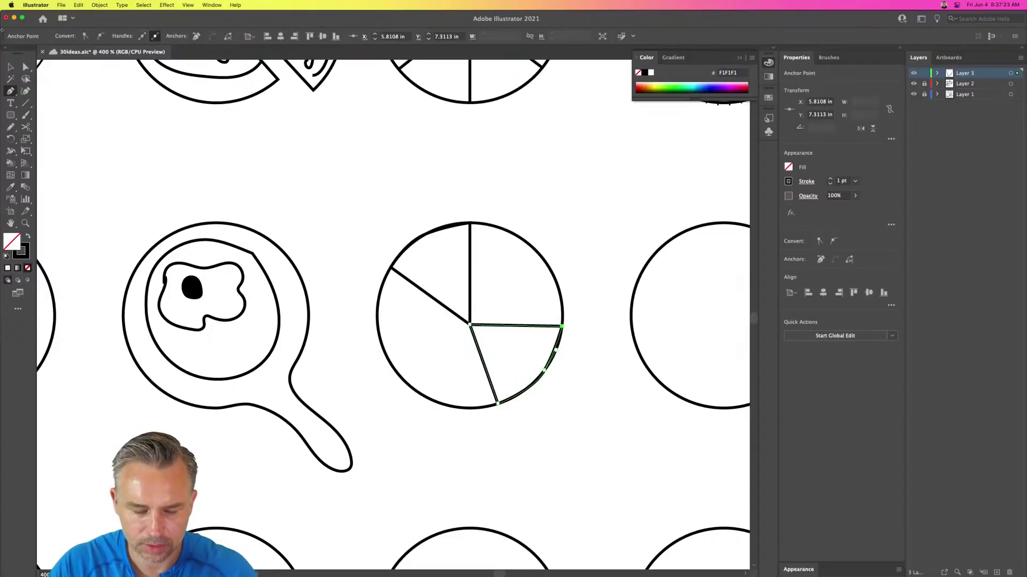
- Give the lower-right wedge a solid black fill with no stroke, and deselect it
{"action": "left_click", "coordinate": [10, 67]}
{"action": "left_click", "coordinate": [27, 238]}
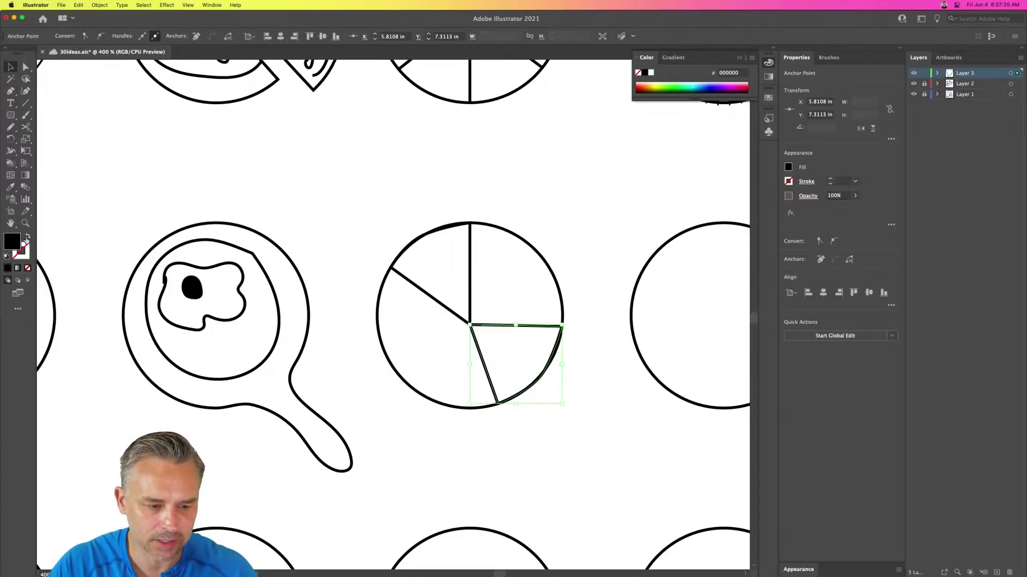
{"action": "left_click", "coordinate": [301, 198]}
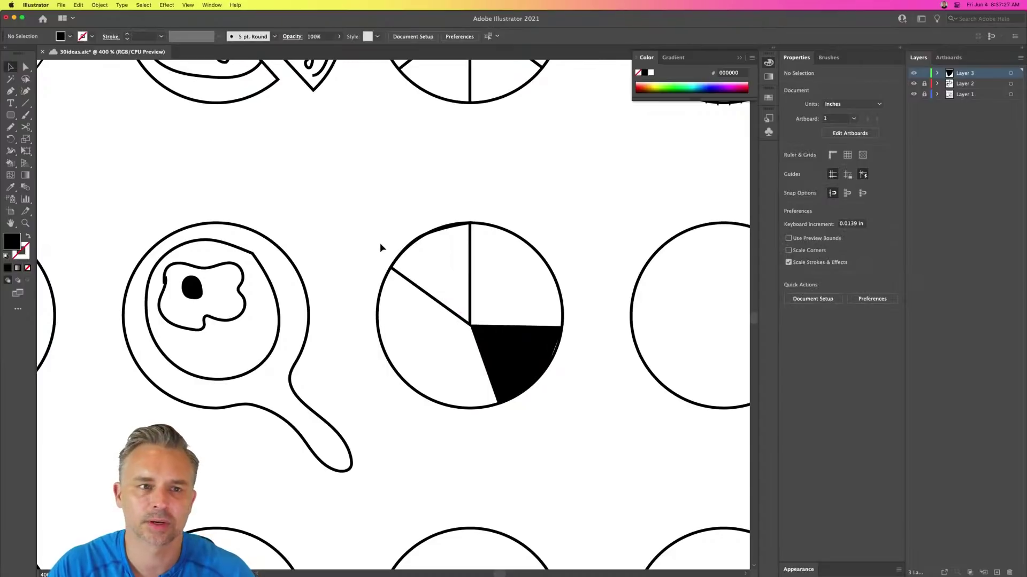
- Add the text X in the upper part of the fourth row's fourth circle
{"action": "scroll", "coordinate": [364, 224], "scroll_direction": "right", "scroll_amount": 10}
{"action": "scroll", "coordinate": [116, 229], "scroll_direction": "left", "scroll_amount": 1}
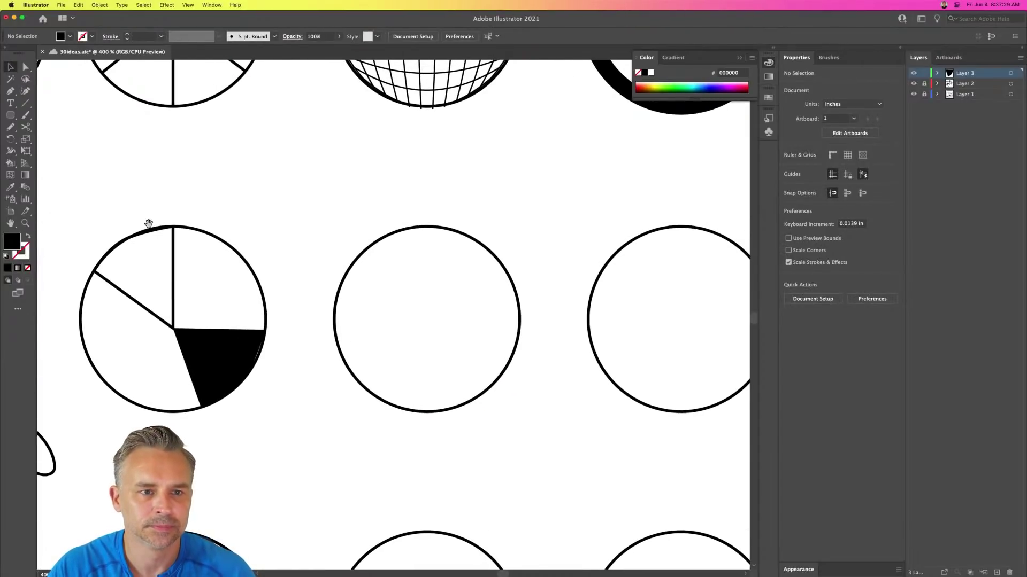
{"action": "scroll", "coordinate": [201, 233], "scroll_direction": "left", "scroll_amount": 1}
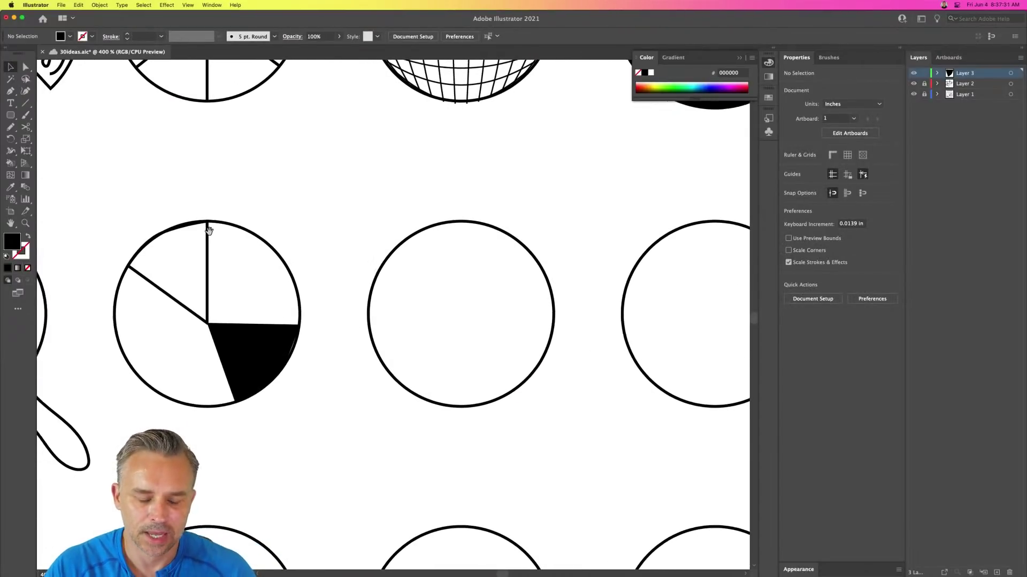
{"action": "scroll", "coordinate": [224, 232], "scroll_direction": "left", "scroll_amount": 1}
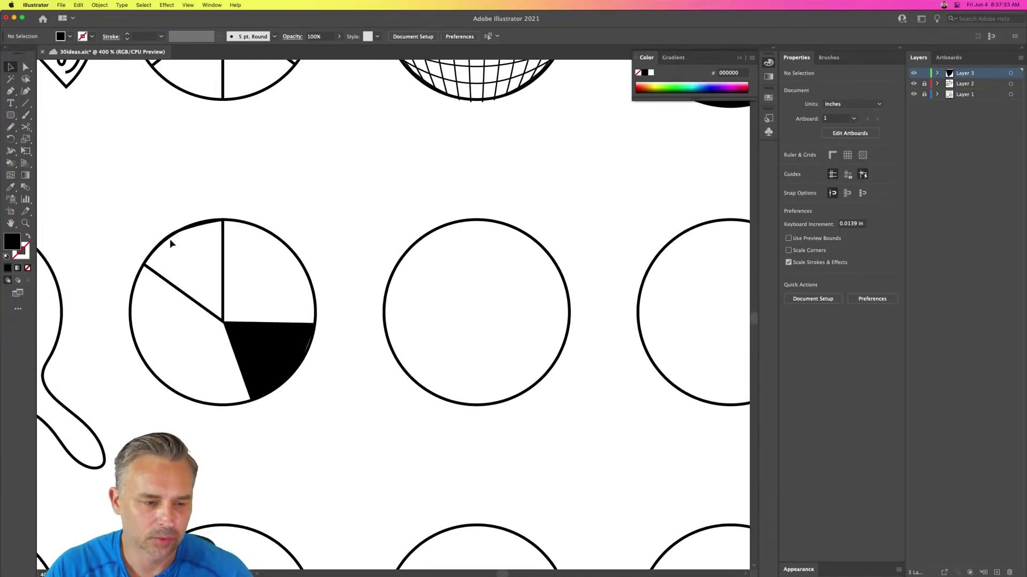
{"action": "left_click", "coordinate": [10, 116]}
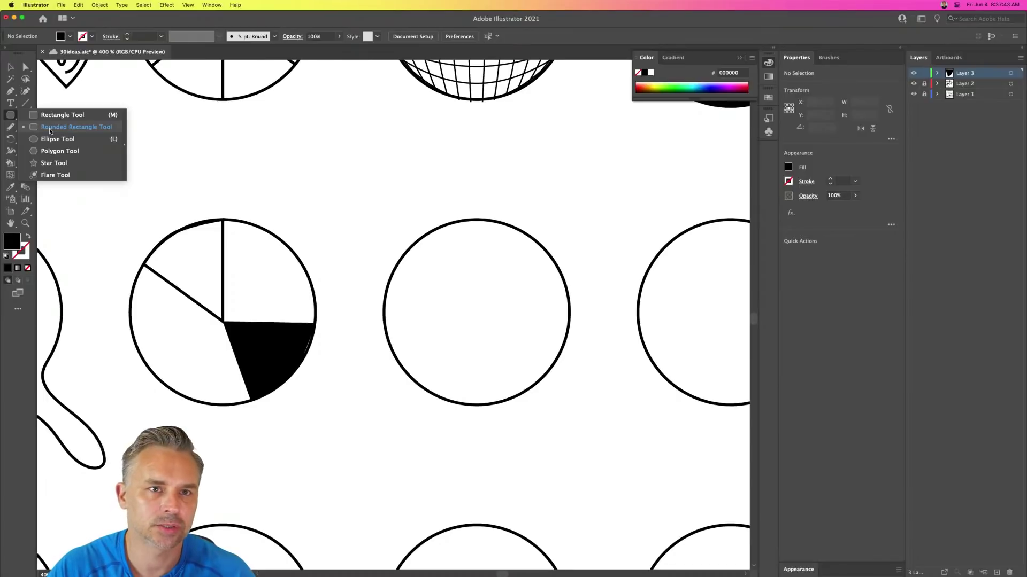
{"action": "key", "text": "t"}
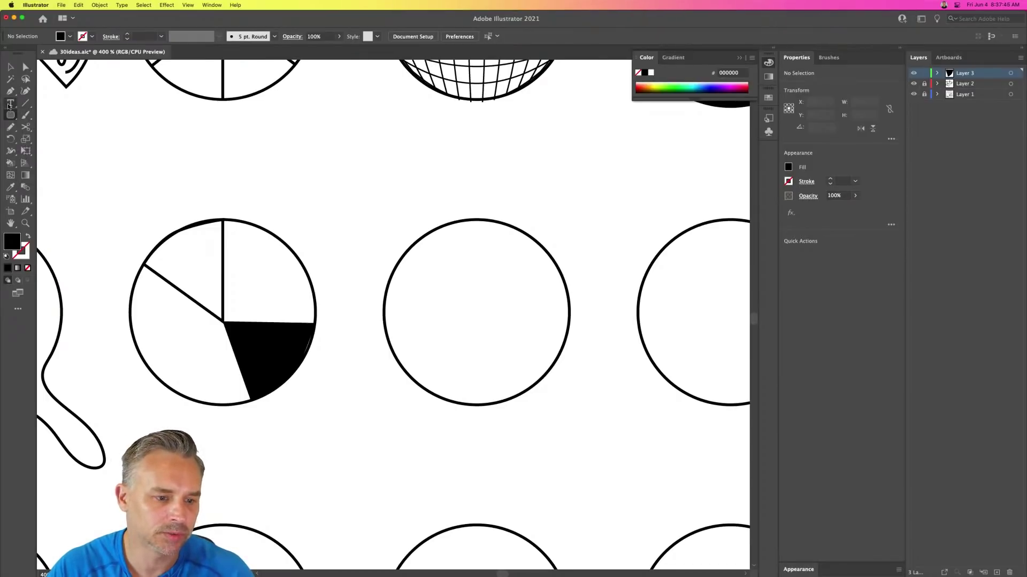
{"action": "left_click", "coordinate": [447, 284]}
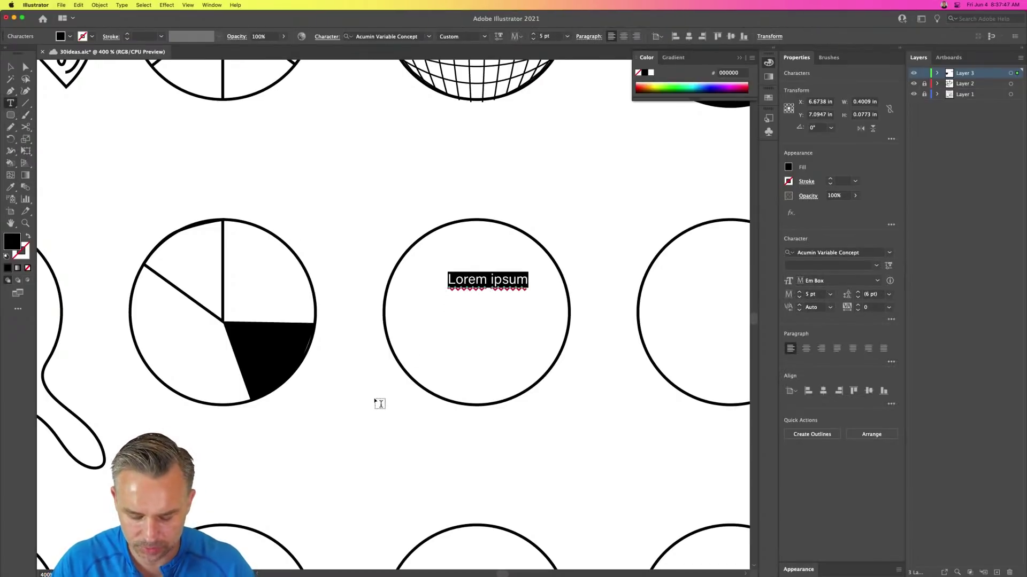
{"action": "type", "text": "X"}
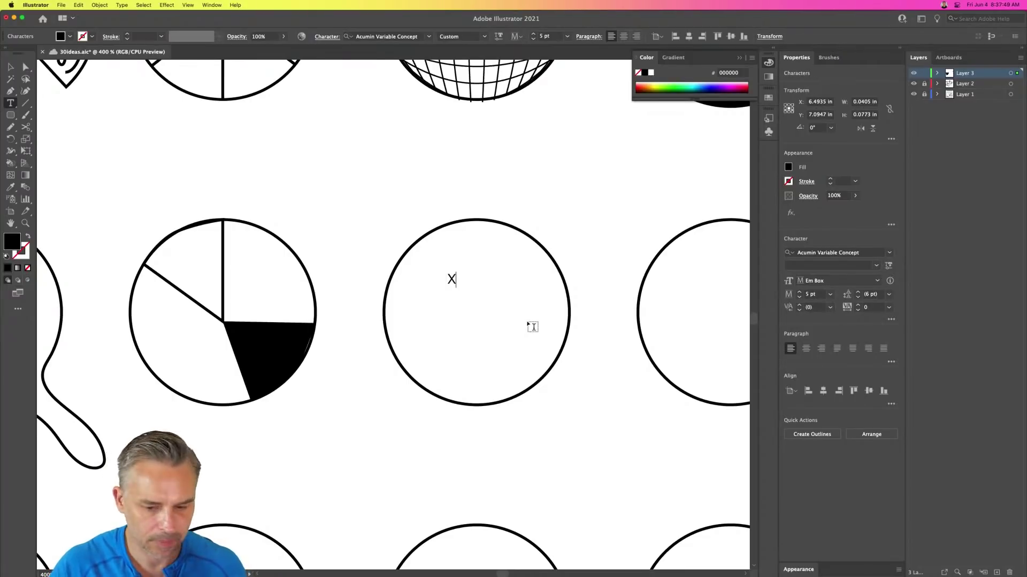
- Change the font of the X in the fourth row's fourth circle to Adhesive Nr. Seven Regular
{"action": "left_click", "coordinate": [10, 67]}
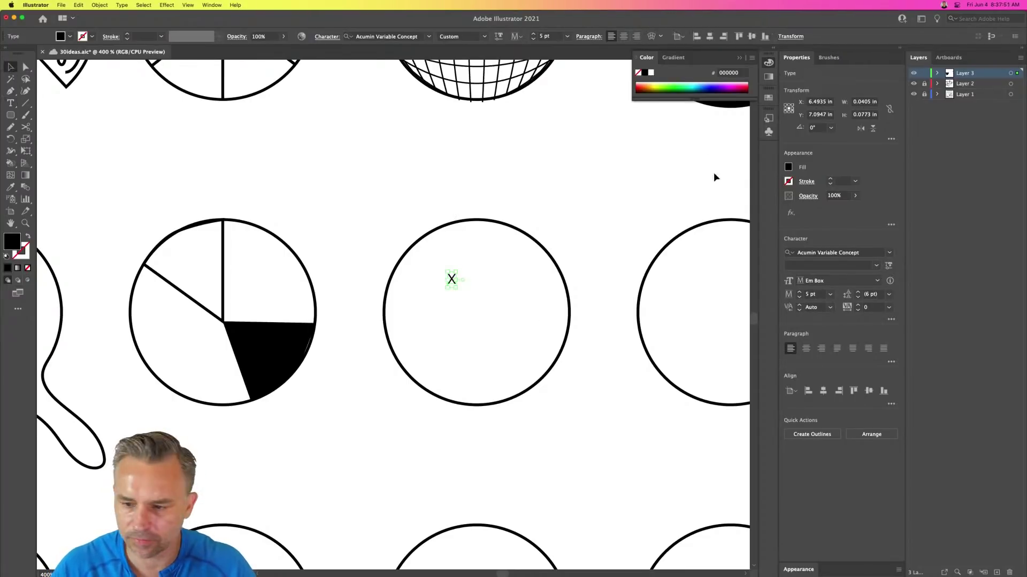
{"action": "left_click", "coordinate": [891, 253]}
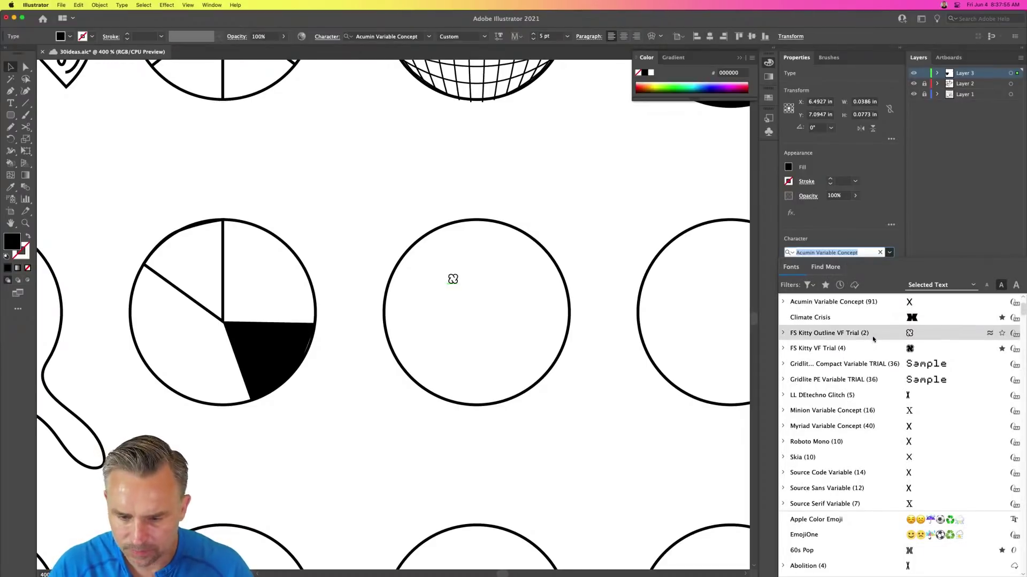
{"action": "scroll", "coordinate": [887, 374], "scroll_direction": "down", "scroll_amount": 10}
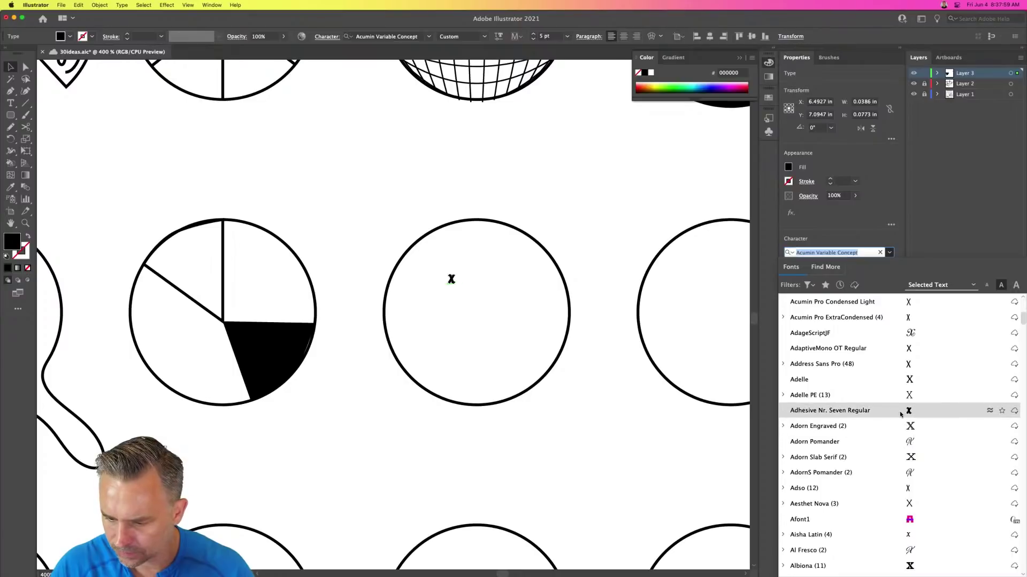
{"action": "left_click", "coordinate": [902, 411]}
- Enlarge the X to about 13 pt in the circle's upper-left part, and change a copy placed at the centre to A
{"action": "left_click_drag", "start_coordinate": [451, 278], "coordinate": [478, 308]}
{"action": "key", "text": "super+shift+a"}
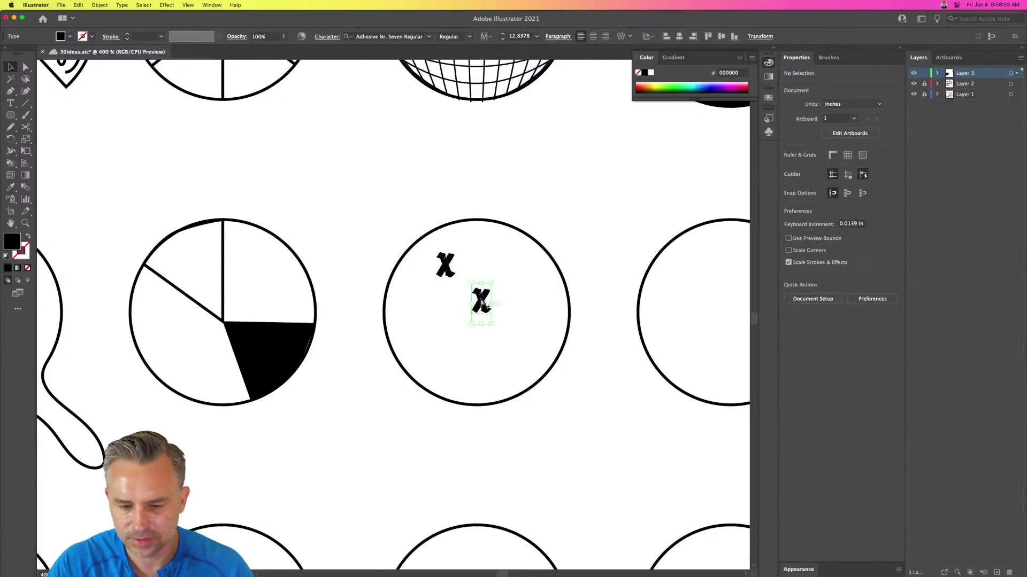
{"action": "double_click", "coordinate": [480, 300]}
{"action": "double_click", "coordinate": [480, 300]}
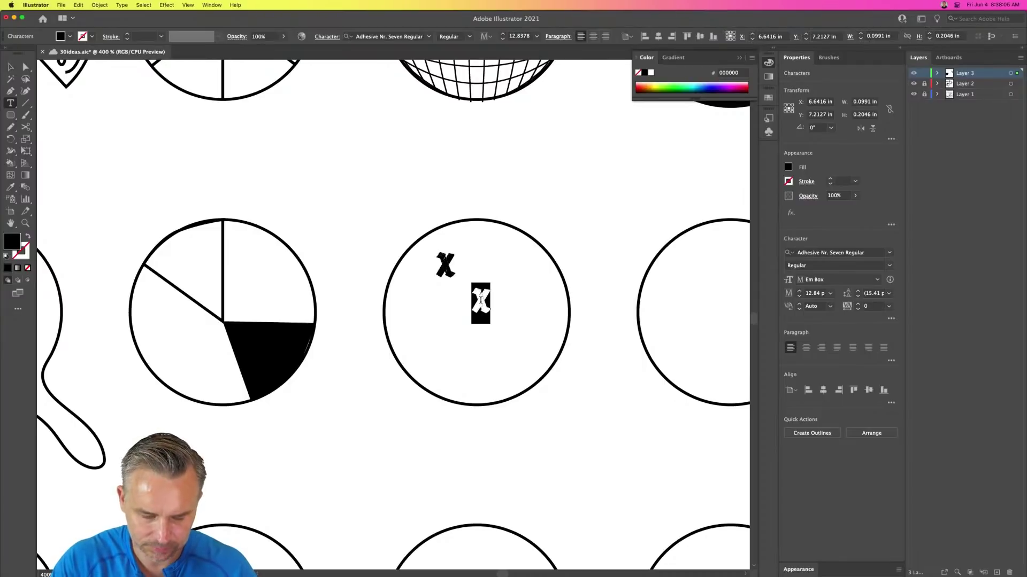
{"action": "type", "text": "A"}
{"action": "key", "text": "Escape"}
- Duplicate the A to the lower-left part of the circle and change the copy to B
{"action": "left_click_drag", "start_coordinate": [480, 306], "coordinate": [438, 344]}
{"action": "double_click", "coordinate": [438, 344]}
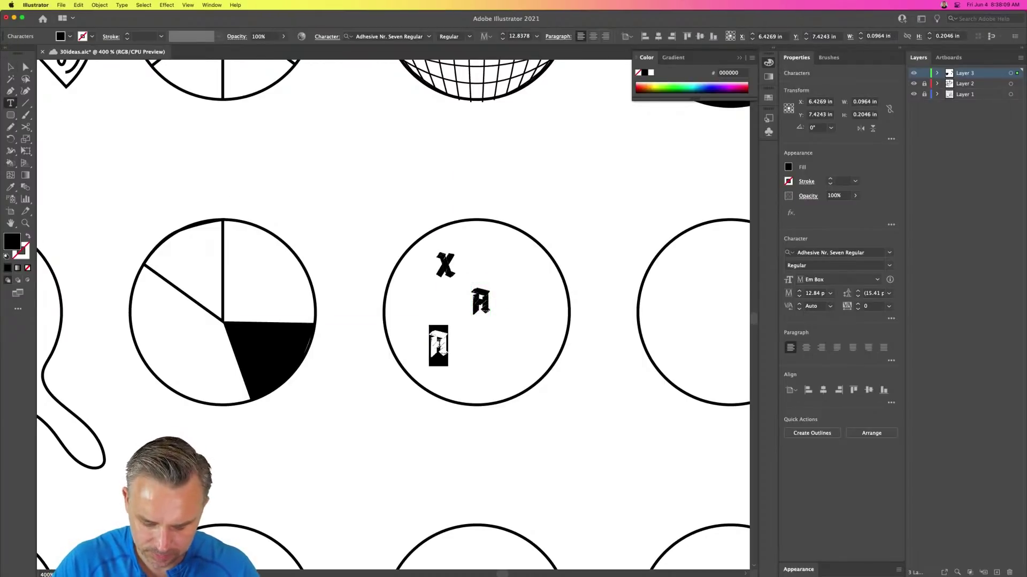
{"action": "type", "text": "B"}
{"action": "key", "text": "Escape"}
- Duplicate the B to the lower-right part of the circle and change the copy to U
{"action": "left_click_drag", "start_coordinate": [438, 345], "coordinate": [491, 348]}
{"action": "double_click", "coordinate": [491, 350]}
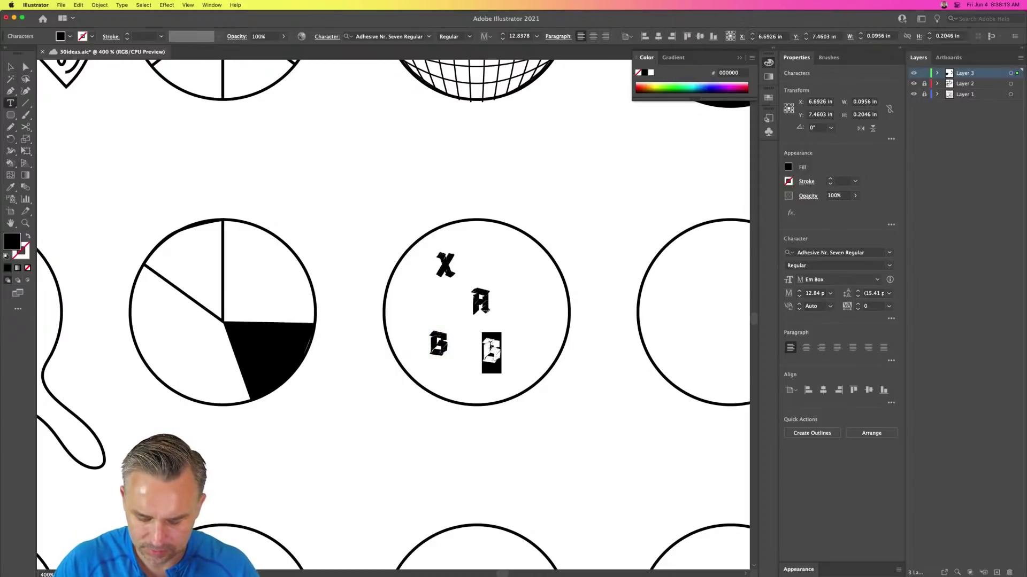
{"action": "key", "text": "BackSpace"}
{"action": "type", "text": "U"}
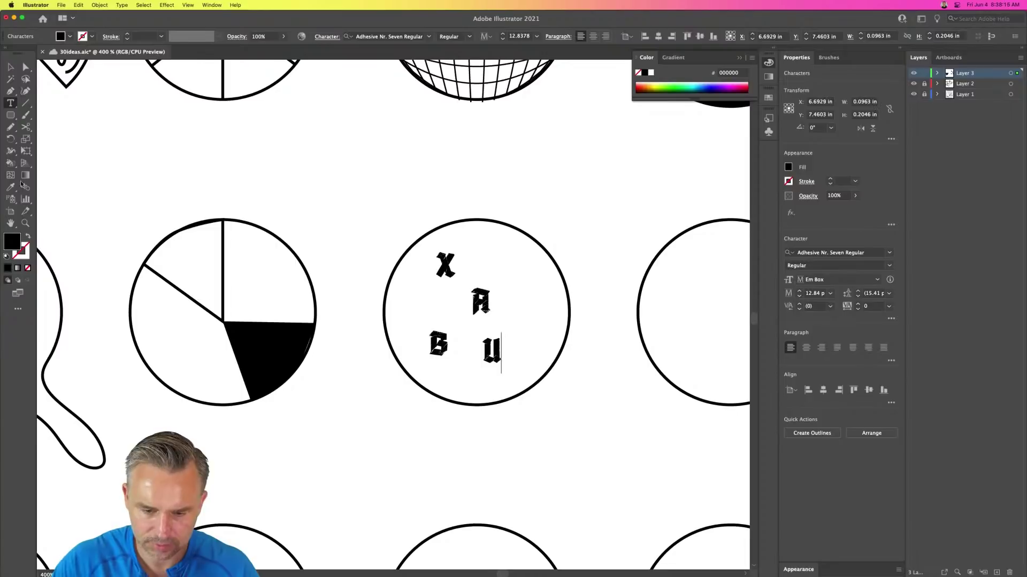
{"action": "left_click", "coordinate": [11, 67]}
- Duplicate the U straight up beside the X and change the copy to V
{"action": "left_click_drag", "start_coordinate": [488, 362], "coordinate": [490, 268]}
{"action": "double_click", "coordinate": [490, 267]}
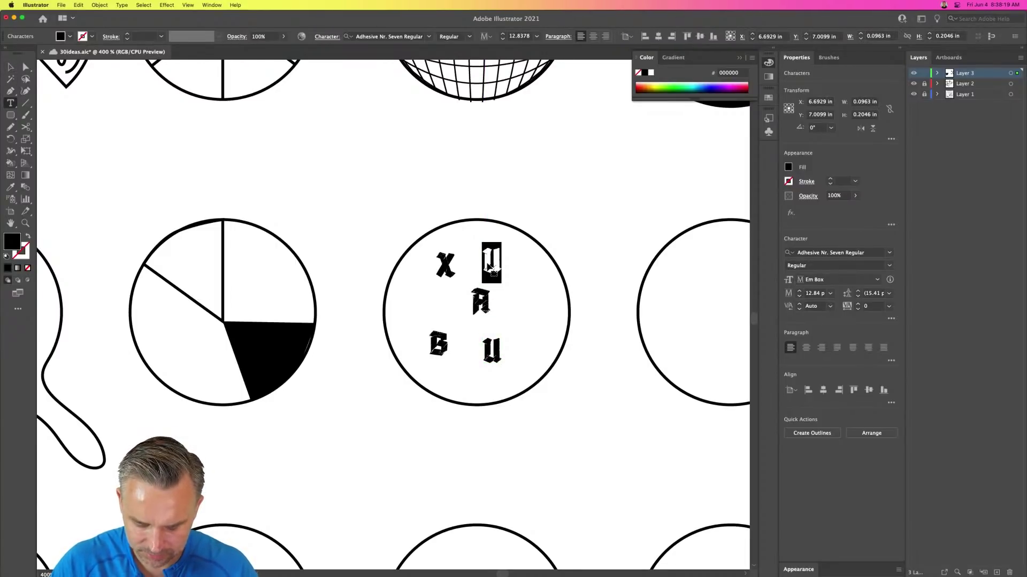
{"action": "type", "text": "V"}
{"action": "left_click", "coordinate": [11, 66]}
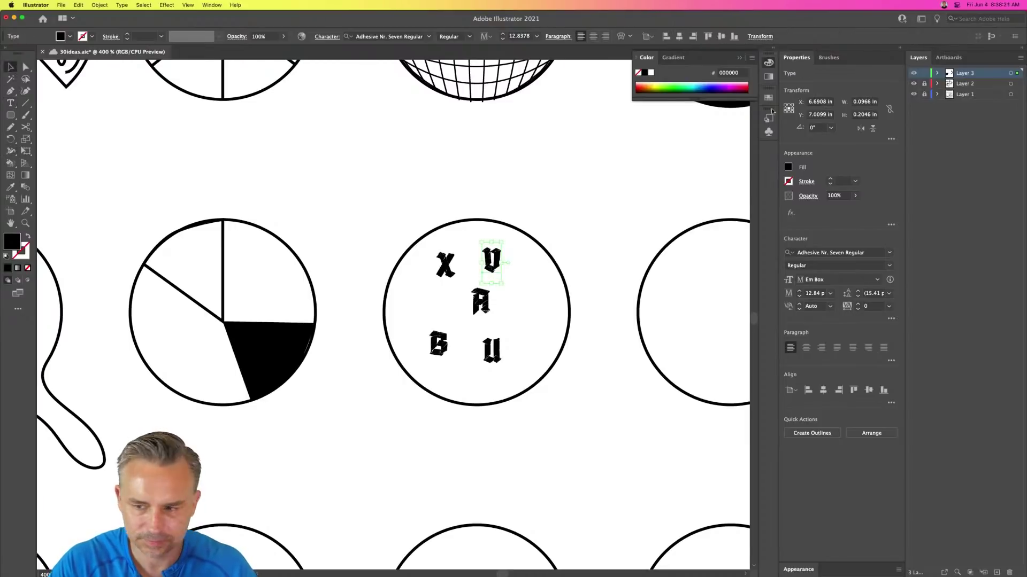
- Change the font of all five letters in the circle to Synthemesc-Regular
{"action": "left_click_drag", "start_coordinate": [348, 204], "coordinate": [564, 386]}
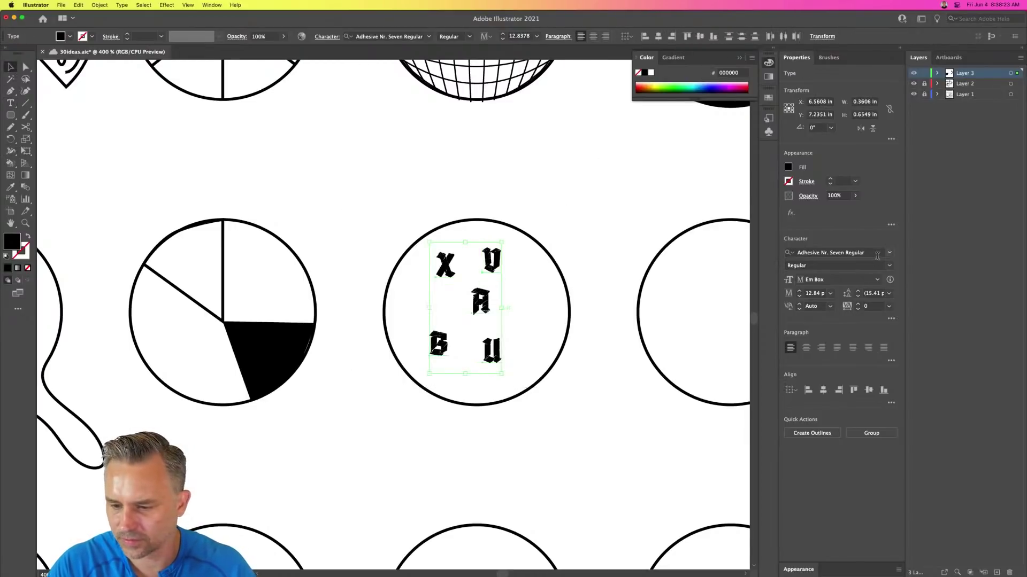
{"action": "left_click", "coordinate": [877, 256]}
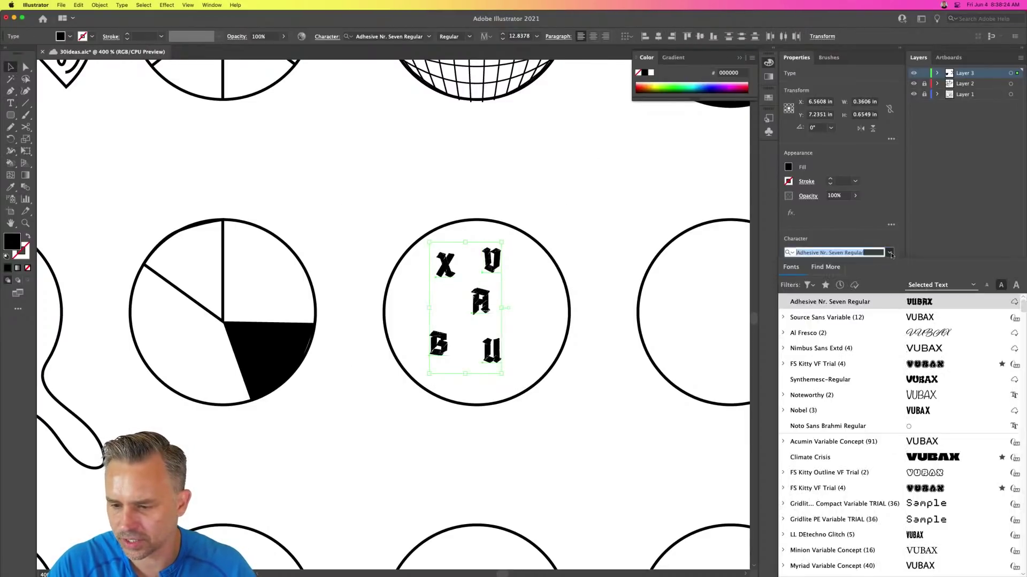
{"action": "left_click", "coordinate": [902, 383]}
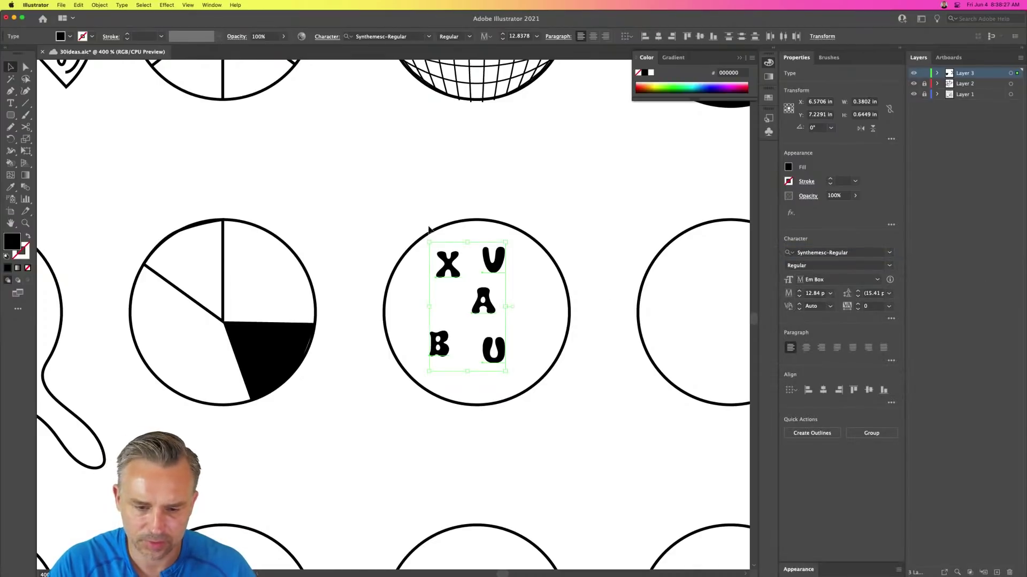
- Rearrange the letters within the circle, add a second X at the left of the group, and deselect
{"action": "left_click_drag", "start_coordinate": [431, 243], "coordinate": [423, 311]}
{"action": "left_click", "coordinate": [309, 193]}
{"action": "left_click", "coordinate": [321, 188]}
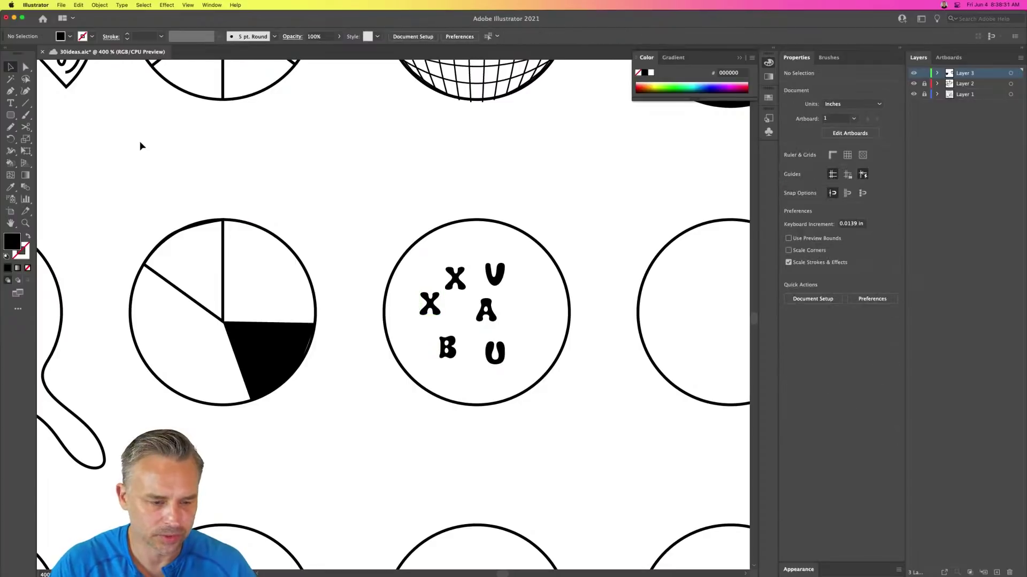
- Draw a closed spoon outline about 0.53 by 0.46 in over the circle's lower-right edge with the Pencil, and copy the circle's 1 pt stroke onto it
{"action": "key", "text": "n"}
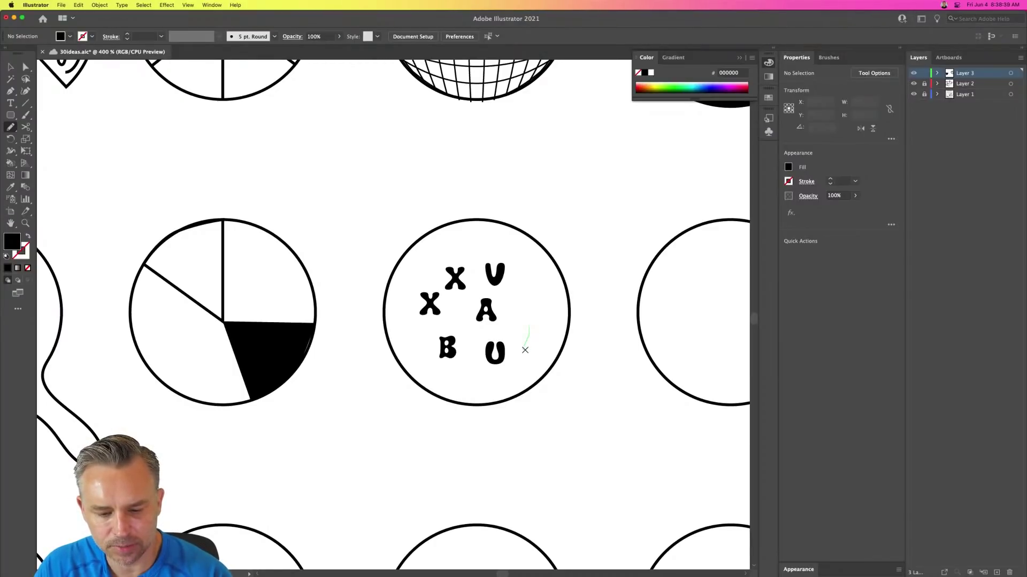
{"action": "mouse_move", "coordinate": [539, 351]}
{"action": "left_mouse_down"}
{"action": "mouse_move", "coordinate": [602, 408]}
{"action": "mouse_move", "coordinate": [620, 408]}
{"action": "mouse_move", "coordinate": [627, 396]}
{"action": "mouse_move", "coordinate": [549, 347]}
{"action": "mouse_move", "coordinate": [528, 330]}
{"action": "left_mouse_up"}
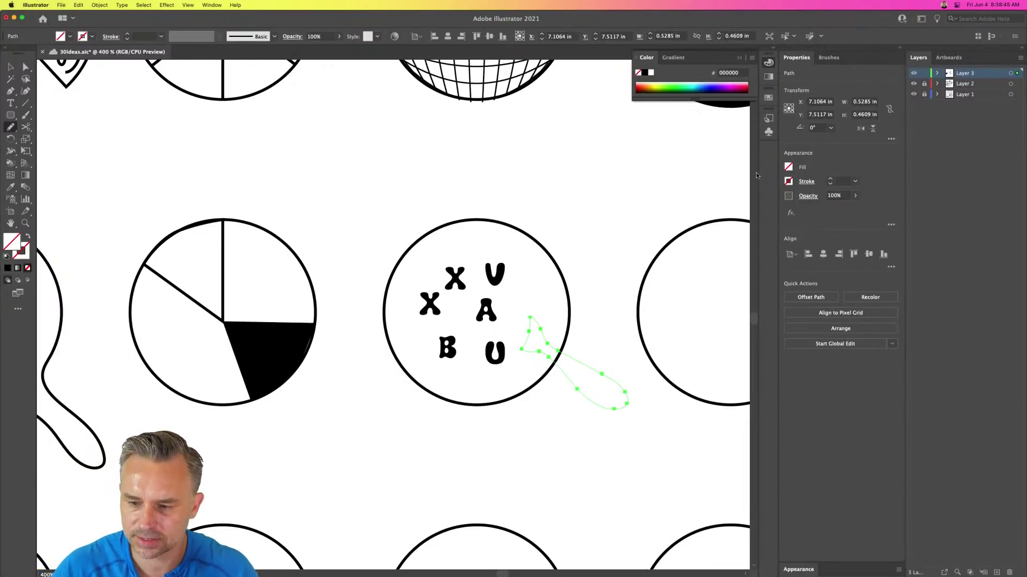
{"action": "key", "text": "i"}
{"action": "left_click", "coordinate": [482, 220]}
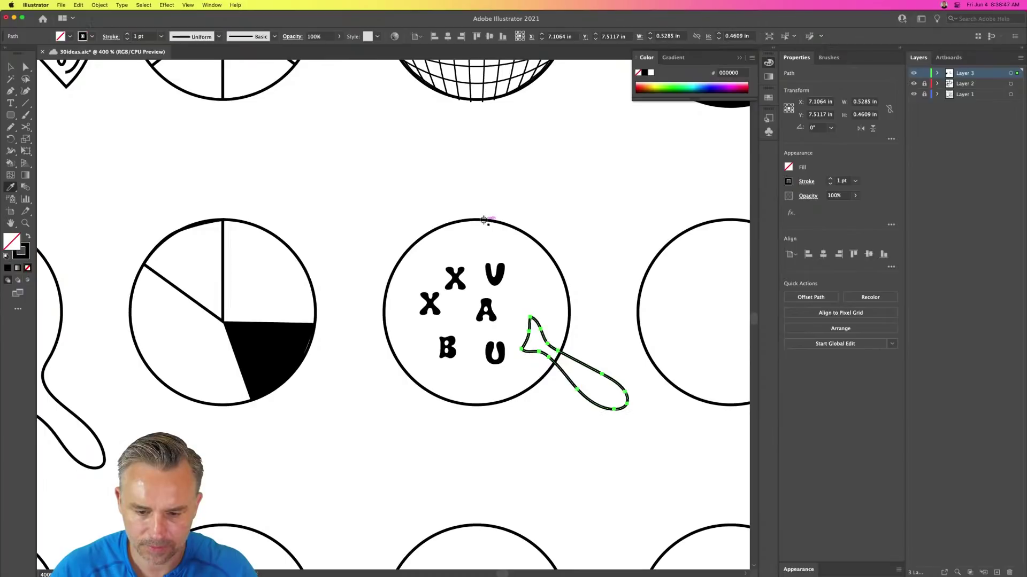
- Fill the spoon shape with white (FFFFFF) and deselect it
{"action": "double_click", "coordinate": [13, 245]}
{"action": "type", "text": "ffffff"}
{"action": "key", "text": "Return"}
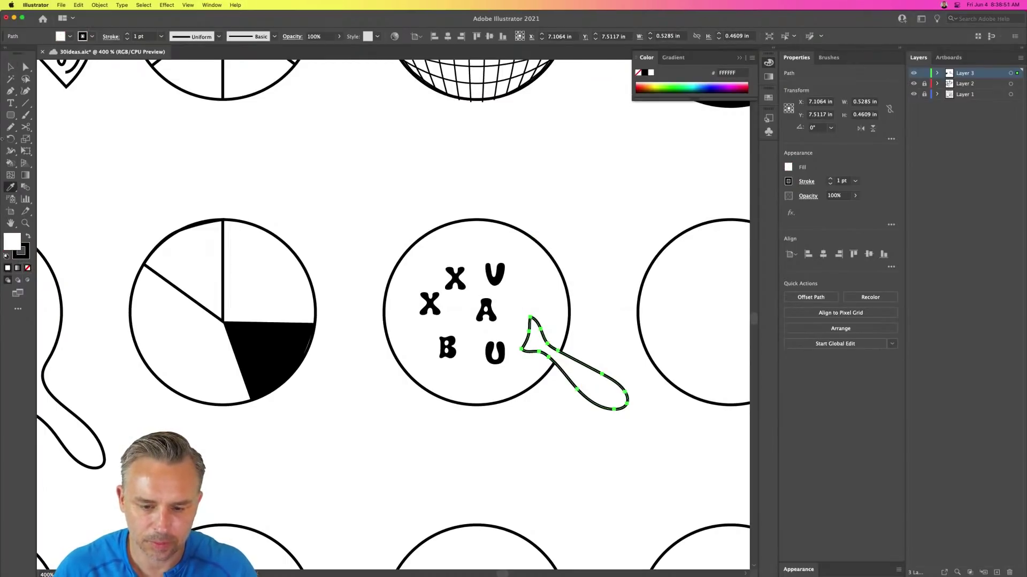
{"action": "left_click", "coordinate": [10, 67]}
{"action": "left_click", "coordinate": [283, 208]}
- Draw three roughly parallel lines rising to the right from edge to edge across the lower, middle and upper parts of the fourth row's fifth circle
{"action": "scroll", "coordinate": [284, 209], "scroll_direction": "right", "scroll_amount": 10}
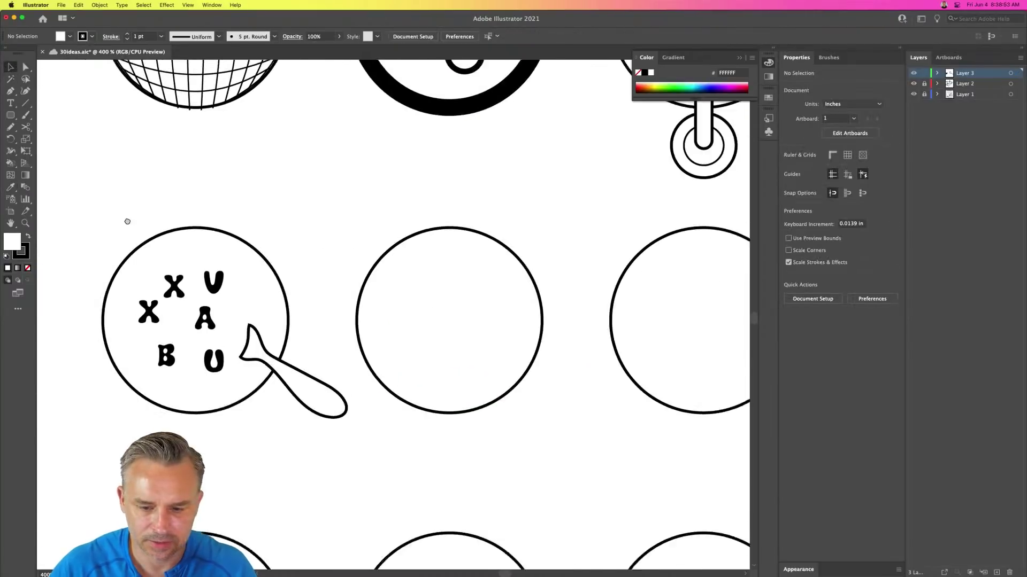
{"action": "scroll", "coordinate": [110, 171], "scroll_direction": "up", "scroll_amount": 2}
{"action": "scroll", "coordinate": [110, 172], "scroll_direction": "left", "scroll_amount": 2}
{"action": "scroll", "coordinate": [328, 187], "scroll_direction": "left", "scroll_amount": 3}
{"action": "scroll", "coordinate": [328, 187], "scroll_direction": "up", "scroll_amount": 1}
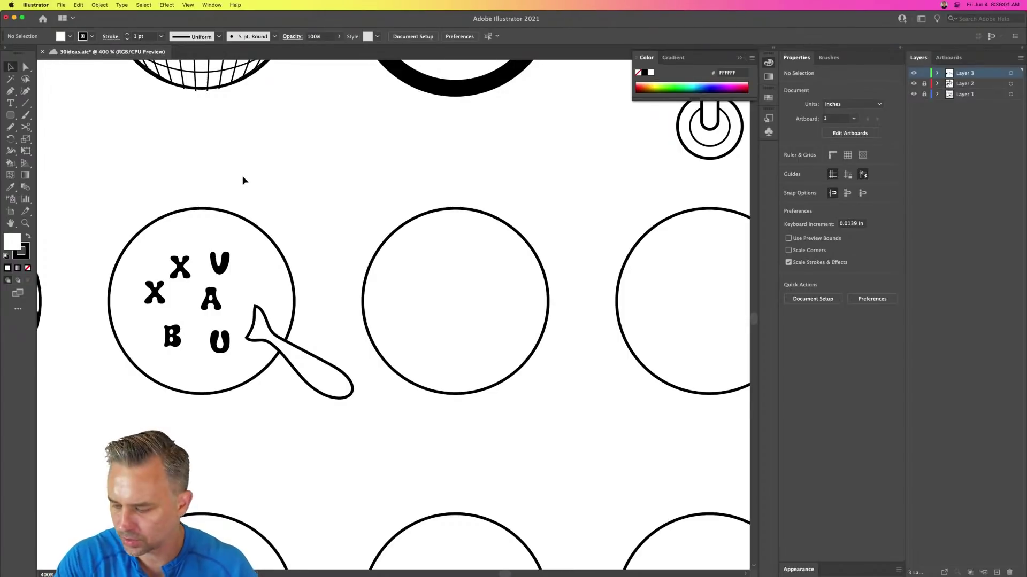
{"action": "left_click", "coordinate": [25, 102]}
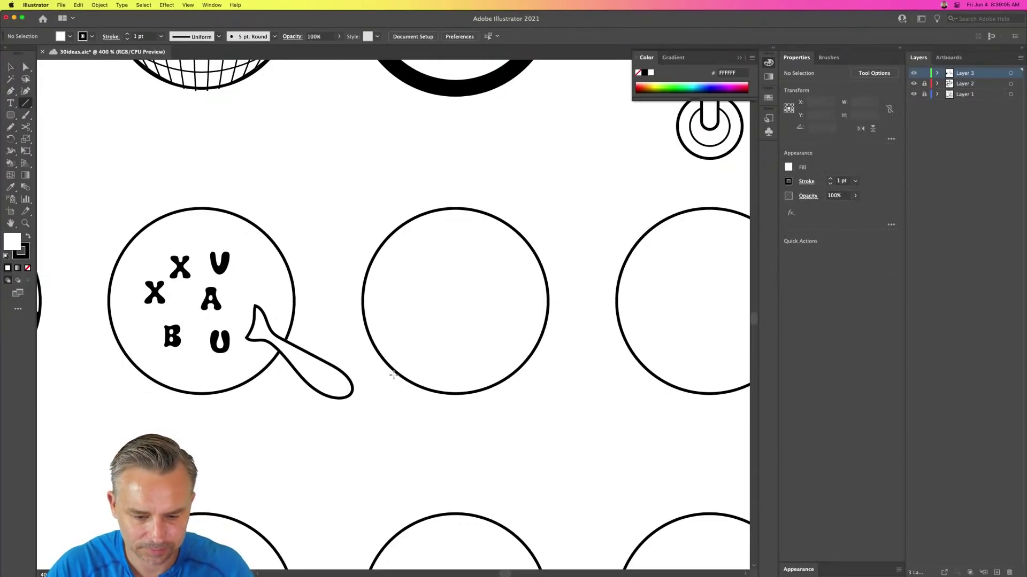
{"action": "mouse_move", "coordinate": [395, 370]}
{"action": "left_mouse_down"}
{"action": "mouse_move", "coordinate": [551, 335]}
{"action": "mouse_move", "coordinate": [546, 326]}
{"action": "left_mouse_up"}
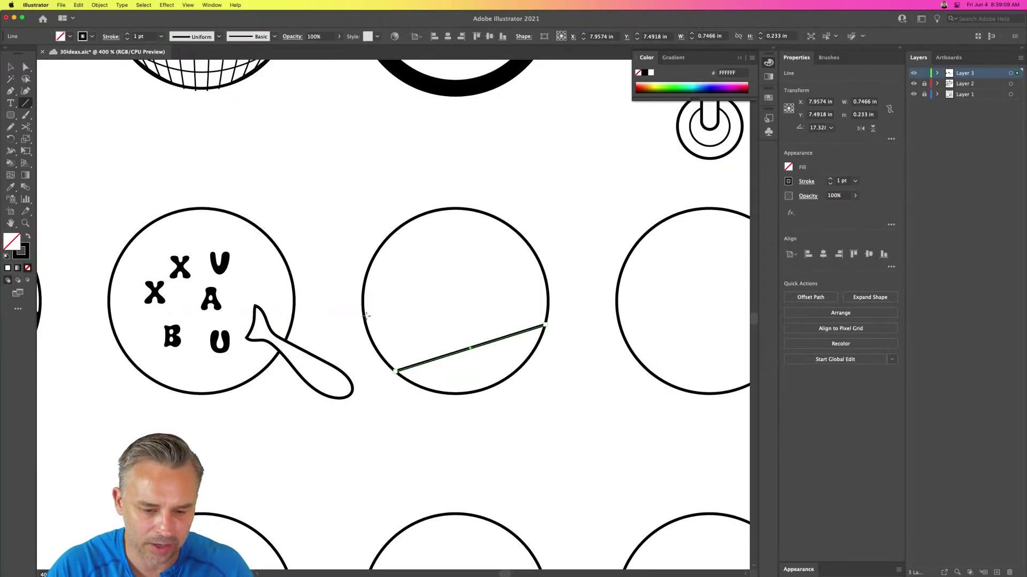
{"action": "left_click_drag", "start_coordinate": [364, 319], "coordinate": [540, 264]}
{"action": "left_click_drag", "start_coordinate": [376, 258], "coordinate": [501, 218]}
- Select all three slanted lines in the fifth circle together
{"action": "left_click", "coordinate": [10, 67]}
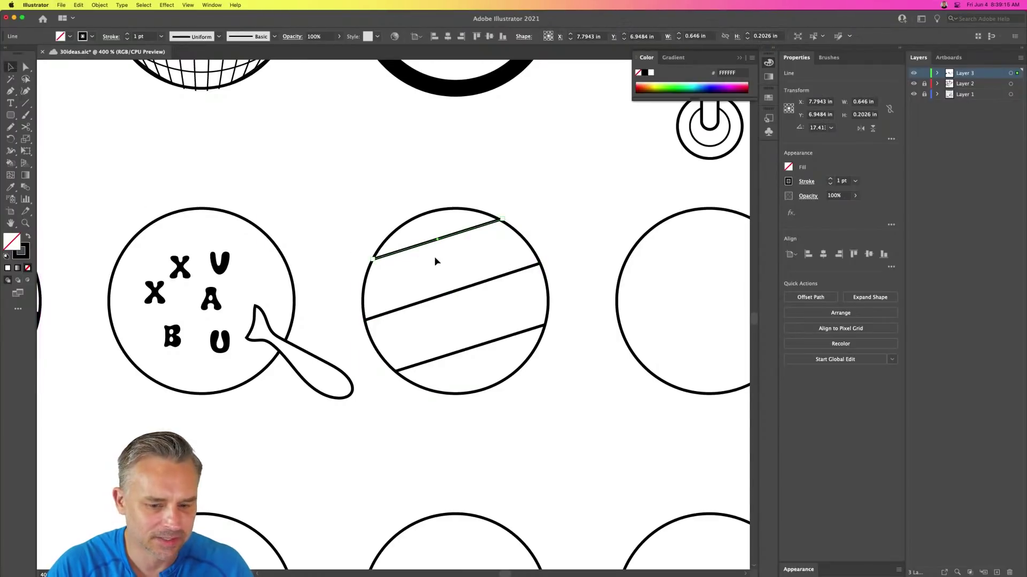
{"action": "left_click", "coordinate": [450, 294], "text": "shift"}
{"action": "left_click", "coordinate": [484, 344], "text": "shift"}
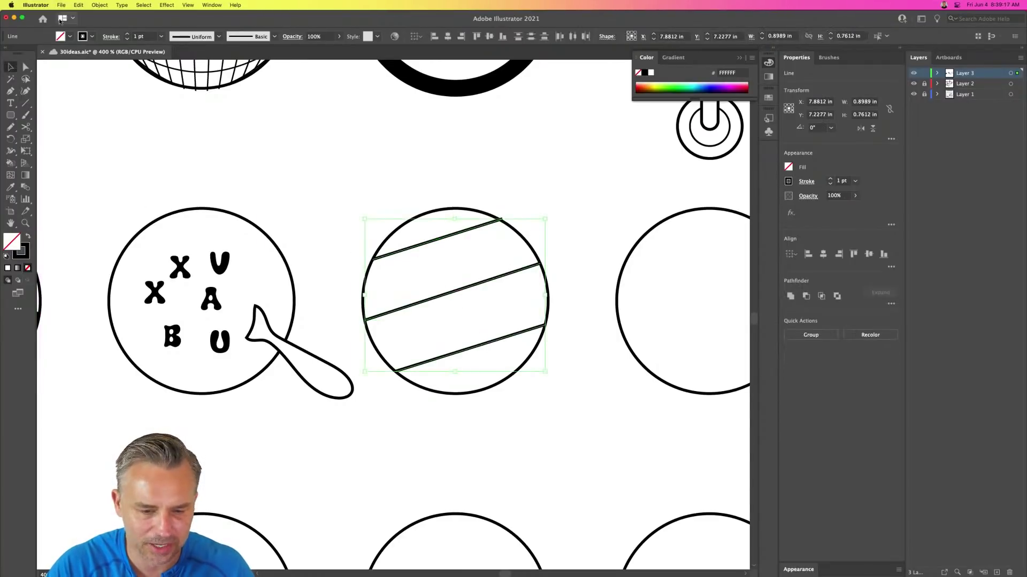
- Set the stroke weight of the three diagonal lines across the circle to 9 pt and deselect them
{"action": "left_click", "coordinate": [127, 35]}
{"action": "left_click", "coordinate": [128, 36]}
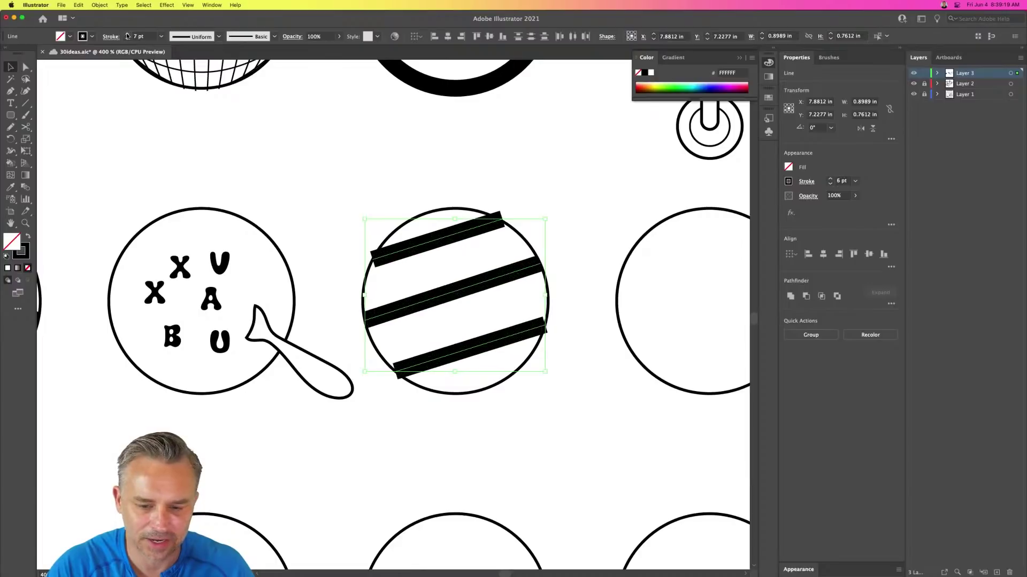
{"action": "left_click", "coordinate": [128, 35]}
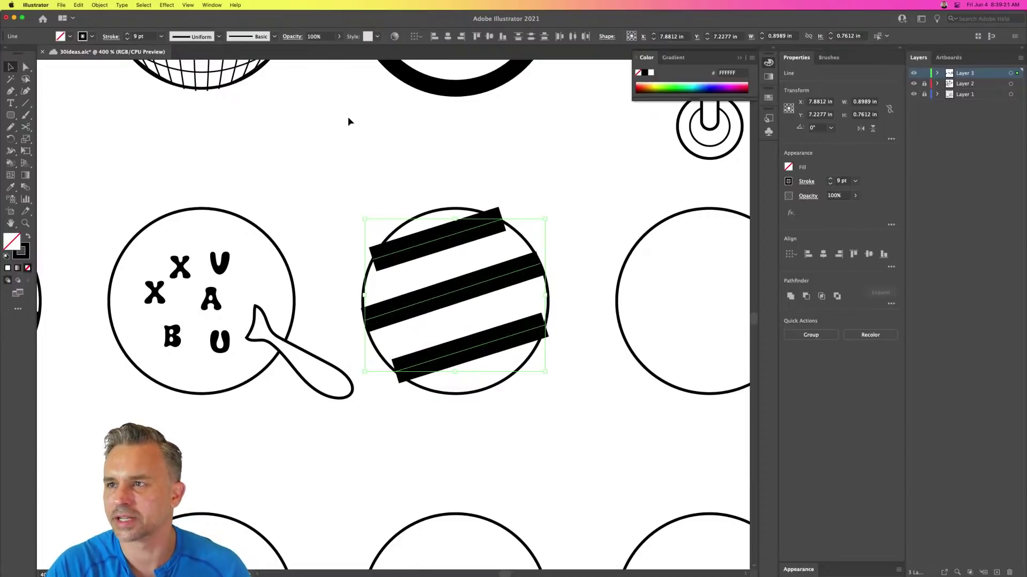
{"action": "left_click", "coordinate": [370, 136]}
{"action": "left_click", "coordinate": [428, 247]}
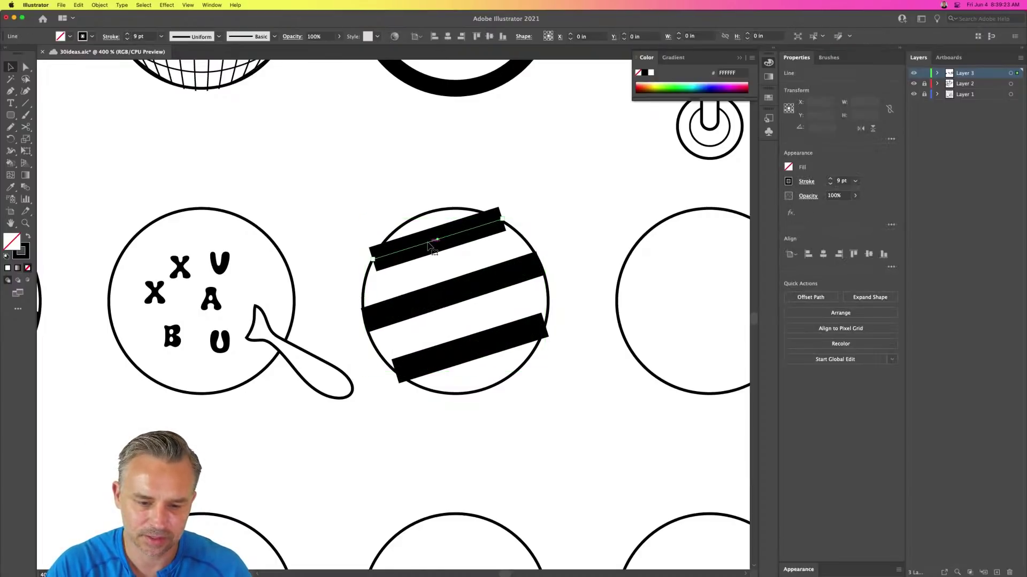
{"action": "left_click_drag", "start_coordinate": [427, 248], "coordinate": [432, 266]}
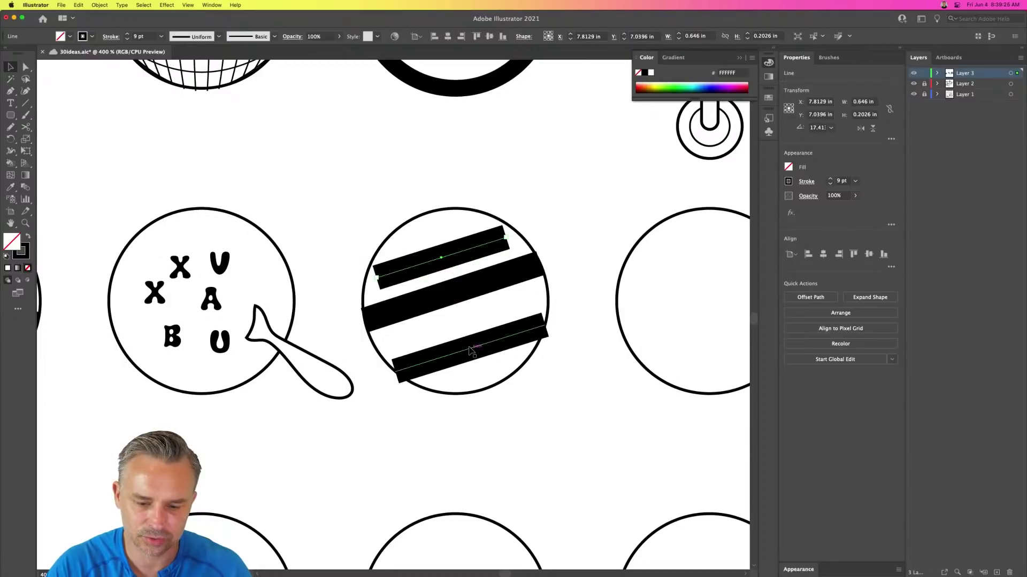
{"action": "key", "text": "super+z"}
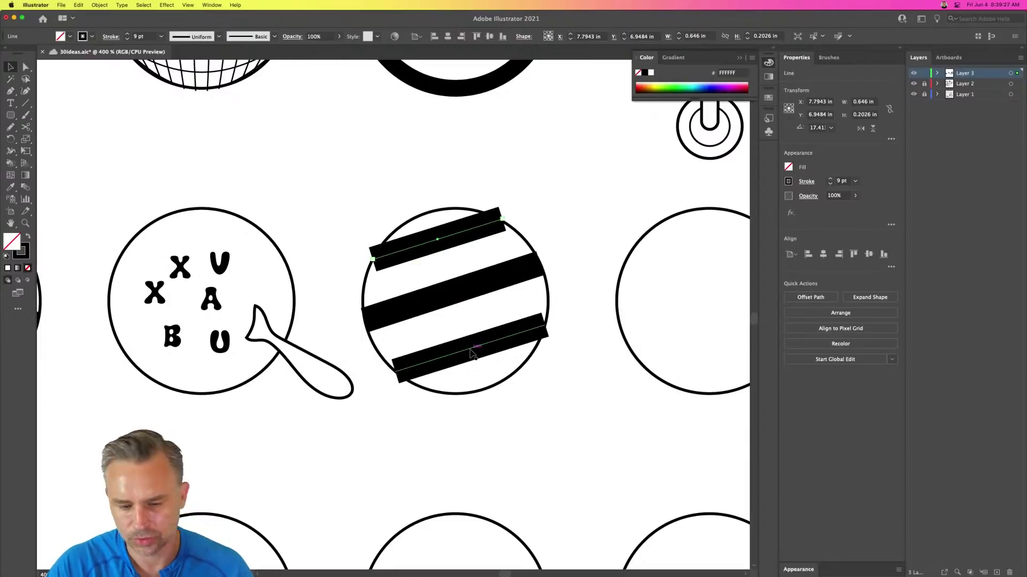
{"action": "left_click", "coordinate": [389, 183]}
- Draw three wavy freehand curves with the Pencil tool inside the empty circle beside the striped one, using the 9 pt black stroke
{"action": "left_click_drag", "start_coordinate": [500, 187], "coordinate": [333, 217]}
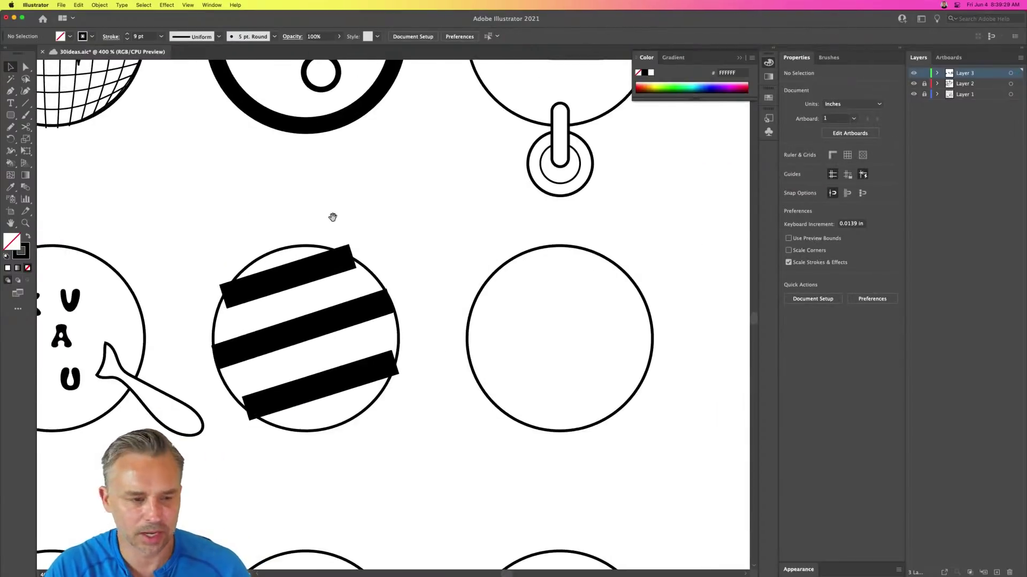
{"action": "key", "text": "n"}
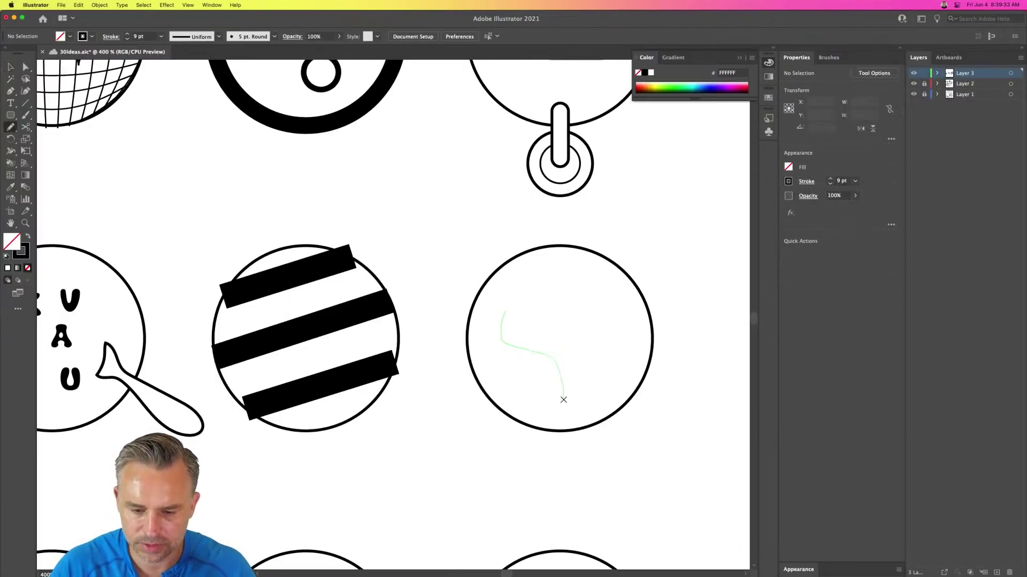
{"action": "left_click_drag", "start_coordinate": [564, 399], "coordinate": [564, 399]}
{"action": "left_click_drag", "start_coordinate": [577, 312], "coordinate": [577, 341]}
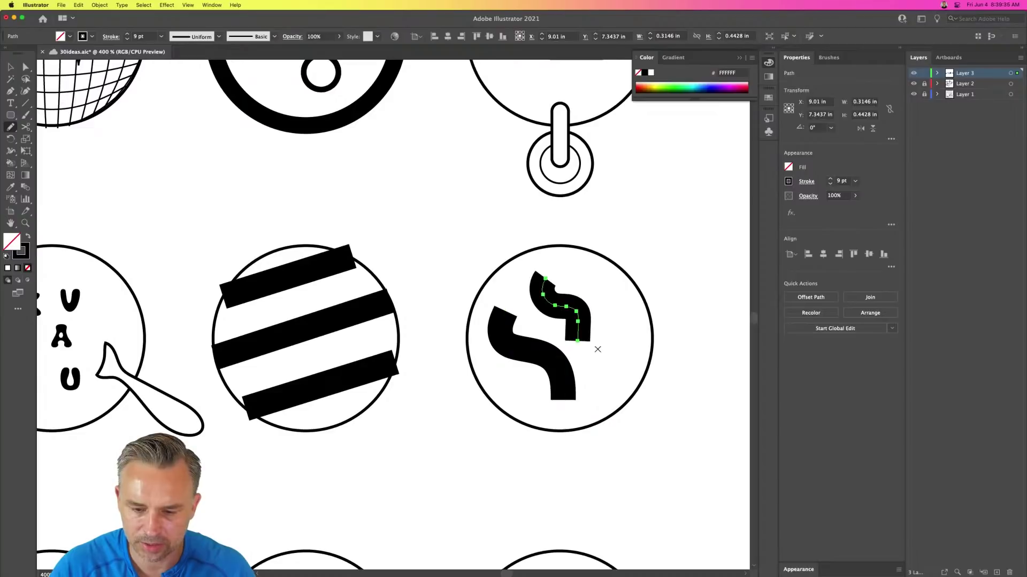
{"action": "left_click_drag", "start_coordinate": [603, 296], "coordinate": [589, 285]}
{"action": "scroll", "coordinate": [445, 300], "scroll_direction": "down", "scroll_amount": 10}
{"action": "scroll", "coordinate": [444, 300], "scroll_direction": "left", "scroll_amount": 7}
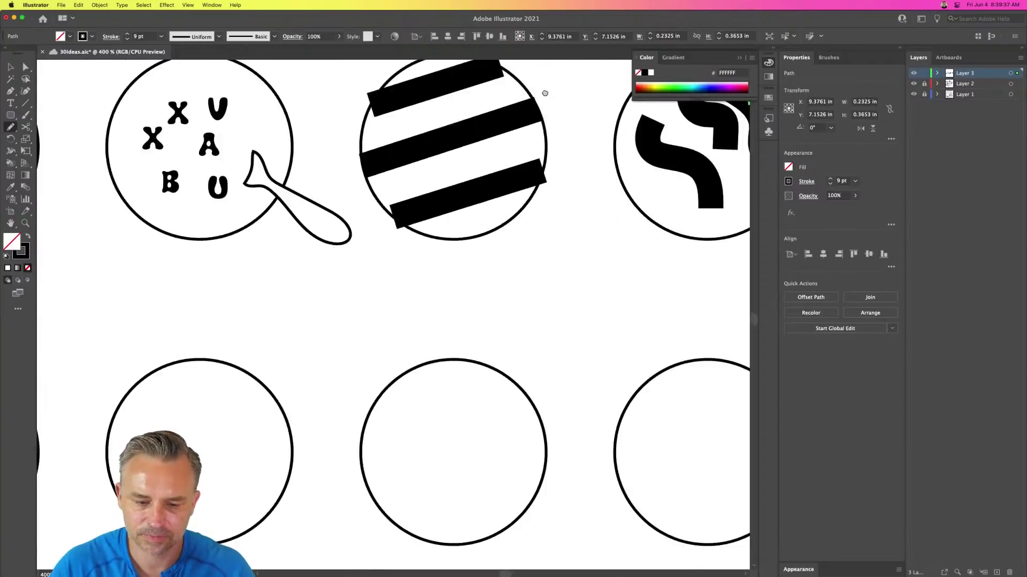
{"action": "scroll", "coordinate": [307, 225], "scroll_direction": "left", "scroll_amount": 3}
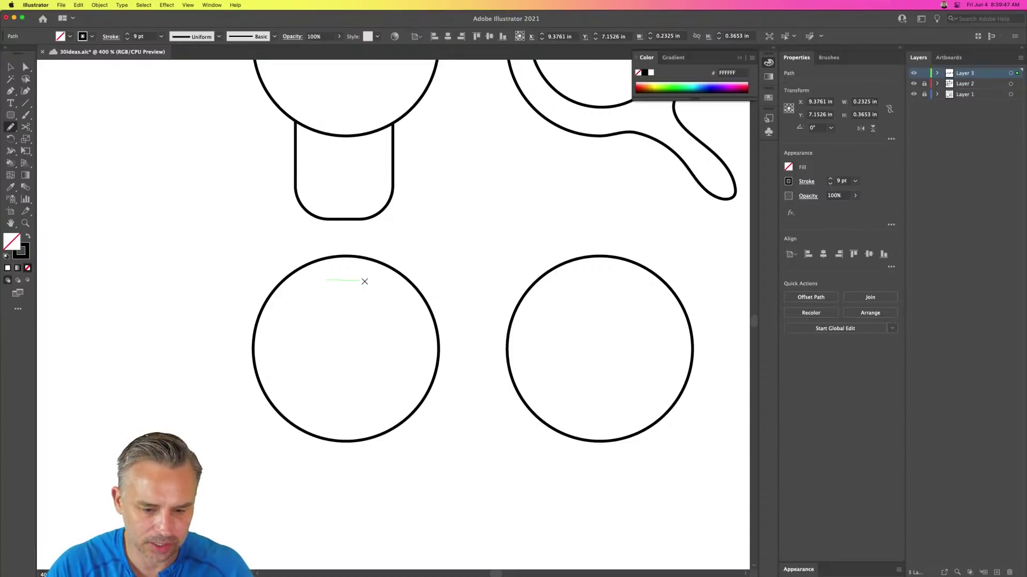
{"action": "mouse_move", "coordinate": [276, 319]}
{"action": "left_mouse_down"}
{"action": "mouse_move", "coordinate": [412, 336]}
{"action": "mouse_move", "coordinate": [409, 358]}
{"action": "left_mouse_up"}
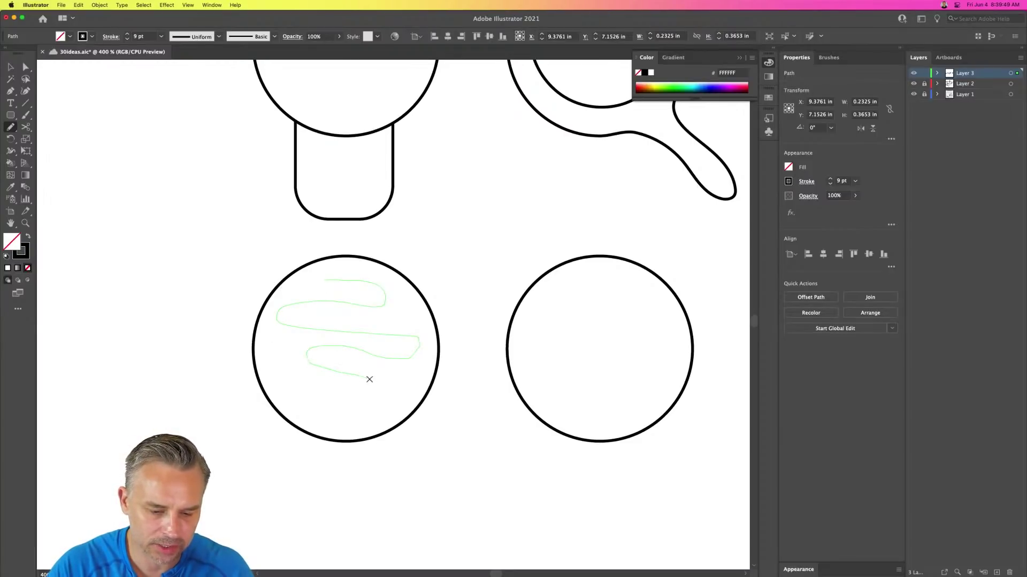
{"action": "left_click_drag", "start_coordinate": [342, 427], "coordinate": [342, 428]}
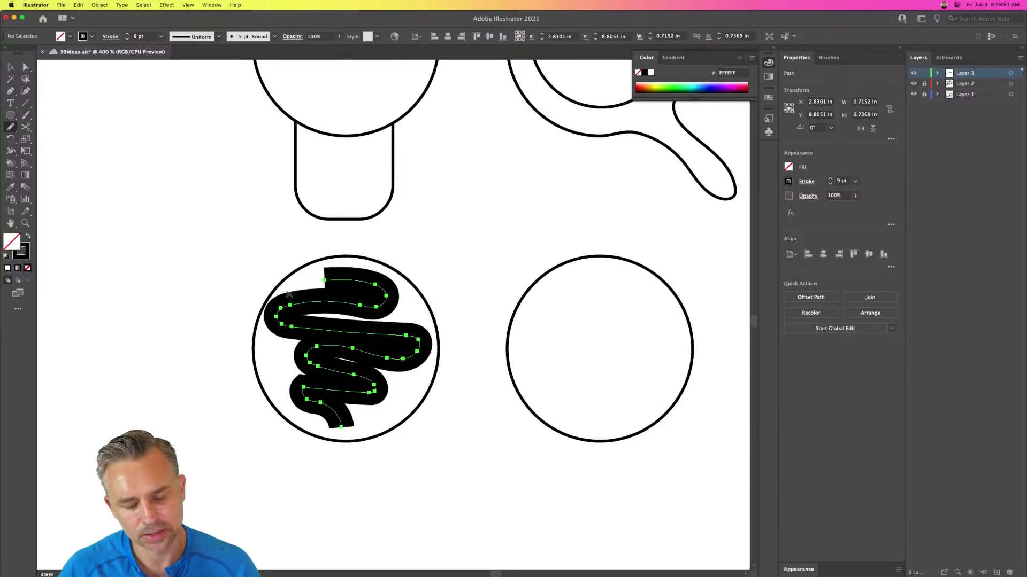
{"action": "key", "text": "BackSpace"}
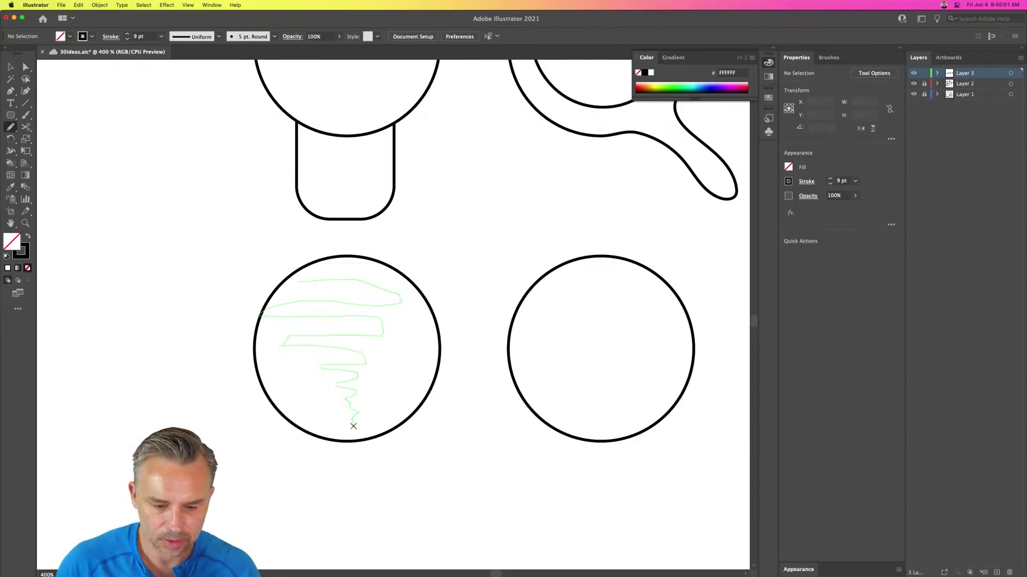
- Draw a freehand tornado zigzag down the first bottom-row circle with the Pencil tool, using a 5 pt stroke and a tapering triangular width profile
{"action": "left_click_drag", "start_coordinate": [353, 427], "coordinate": [352, 426]}
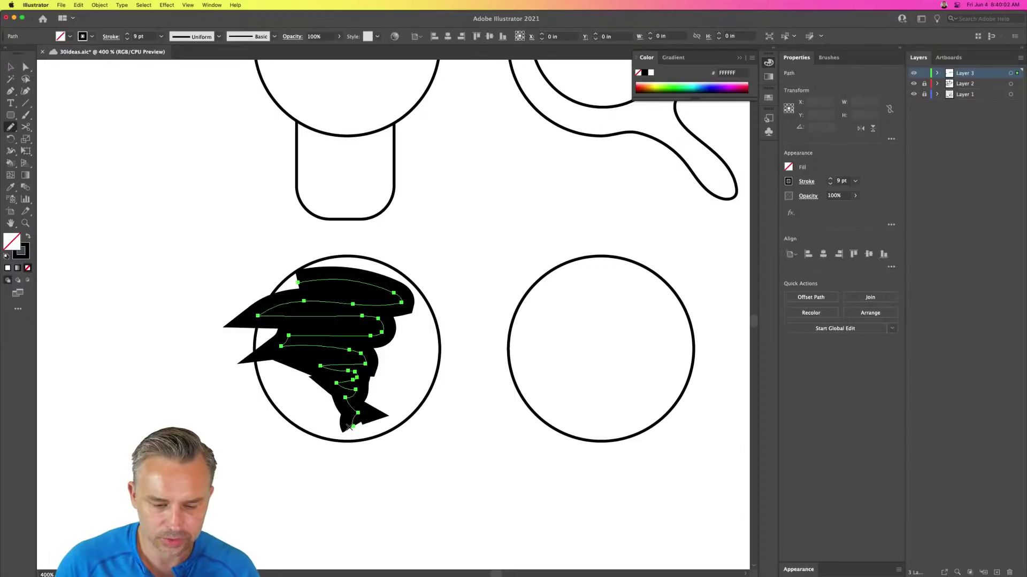
{"action": "left_click", "coordinate": [127, 39]}
{"action": "left_click", "coordinate": [127, 39]}
{"action": "left_click", "coordinate": [127, 39]}
{"action": "left_click", "coordinate": [127, 39]}
{"action": "left_click", "coordinate": [220, 37]}
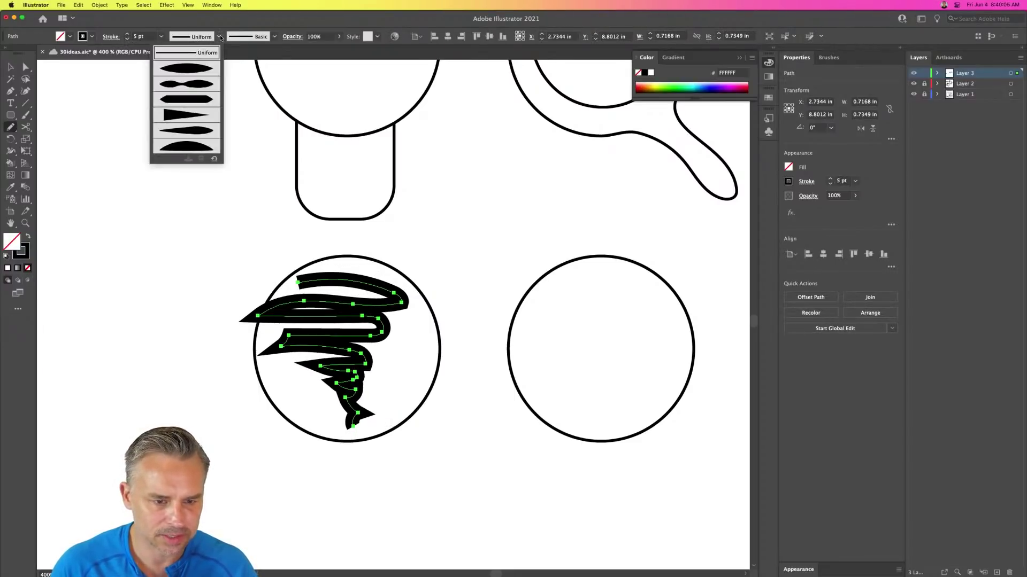
{"action": "left_click", "coordinate": [195, 117]}
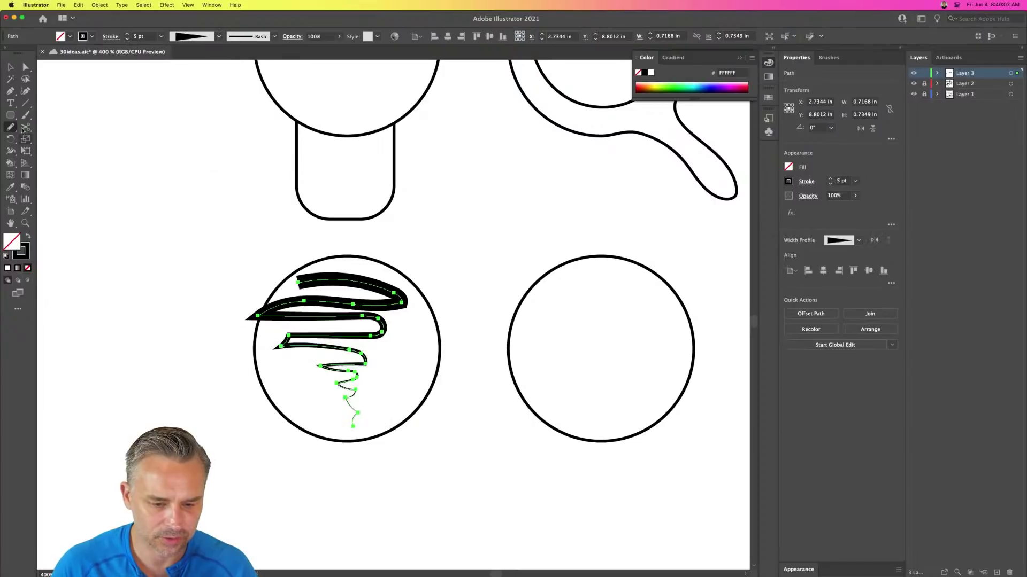
{"action": "left_click", "coordinate": [9, 67]}
- Draw a rectangle about 0.038 × 0.031 in beside the tornado's tip, with a black fill and no stroke
{"action": "scroll", "coordinate": [300, 396], "scroll_direction": "down", "scroll_amount": 3}
{"action": "scroll", "coordinate": [299, 396], "scroll_direction": "left", "scroll_amount": 1}
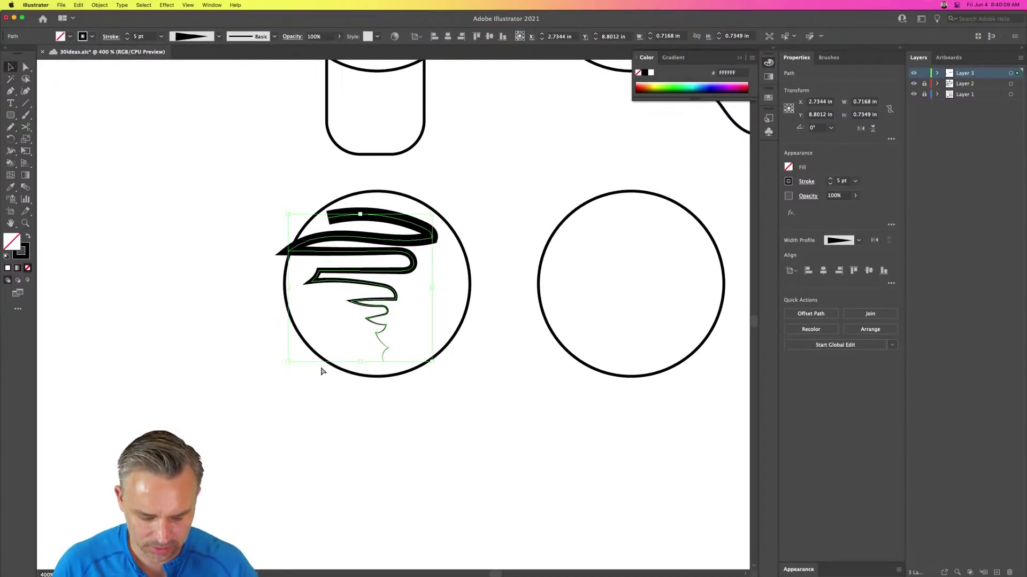
{"action": "key", "text": "super+equal"}
{"action": "key", "text": "super+equal"}
{"action": "key", "text": "super+equal"}
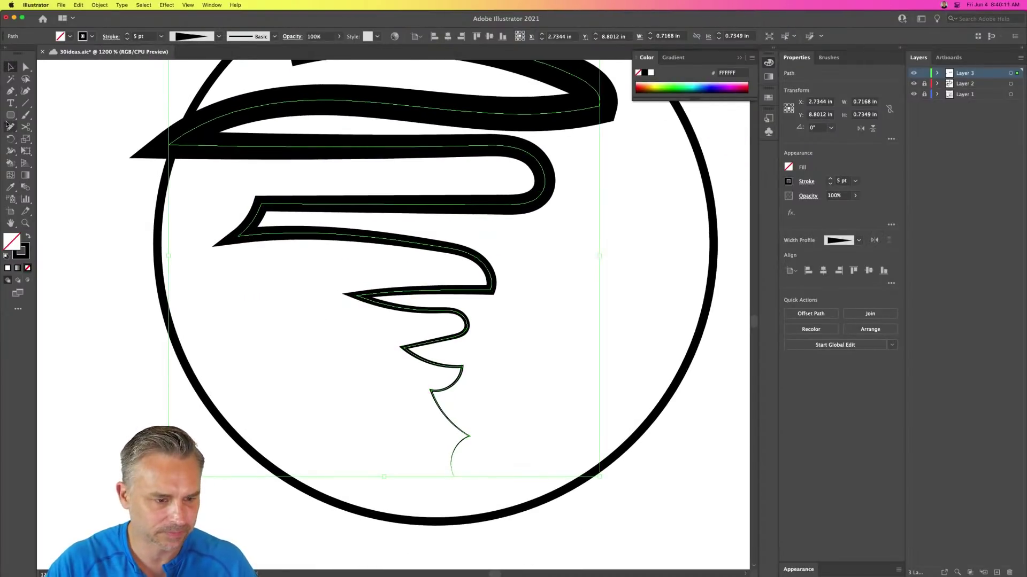
{"action": "left_click", "coordinate": [10, 116]}
{"action": "left_click_drag", "start_coordinate": [9, 119], "coordinate": [59, 115]}
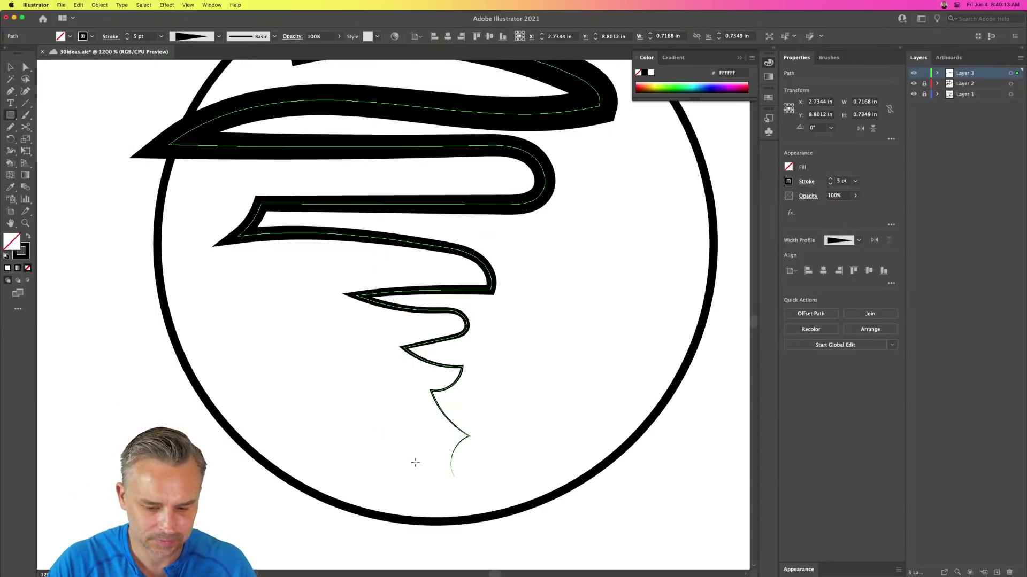
{"action": "left_click_drag", "start_coordinate": [415, 463], "coordinate": [442, 486]}
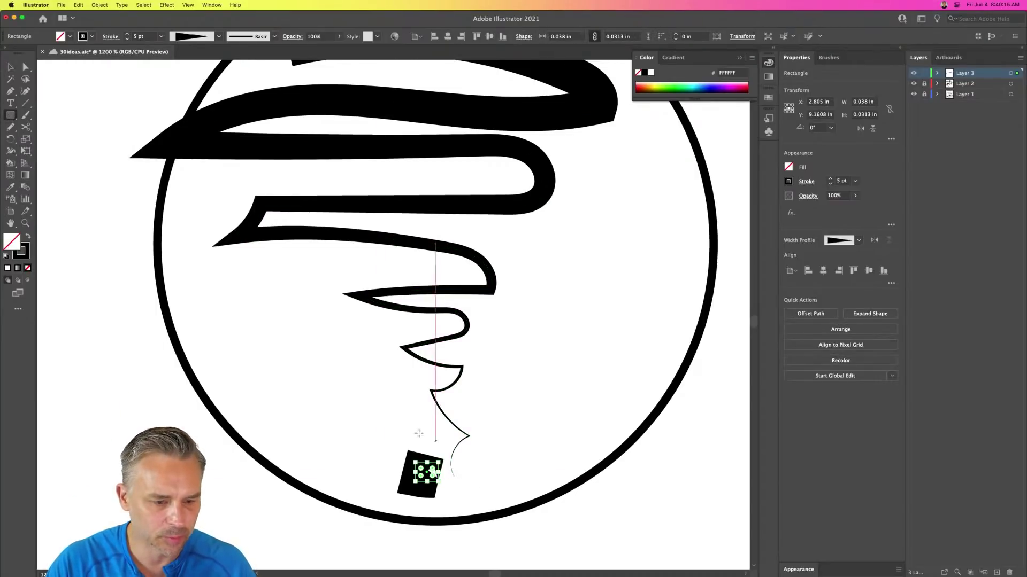
{"action": "key", "text": "shift+x"}
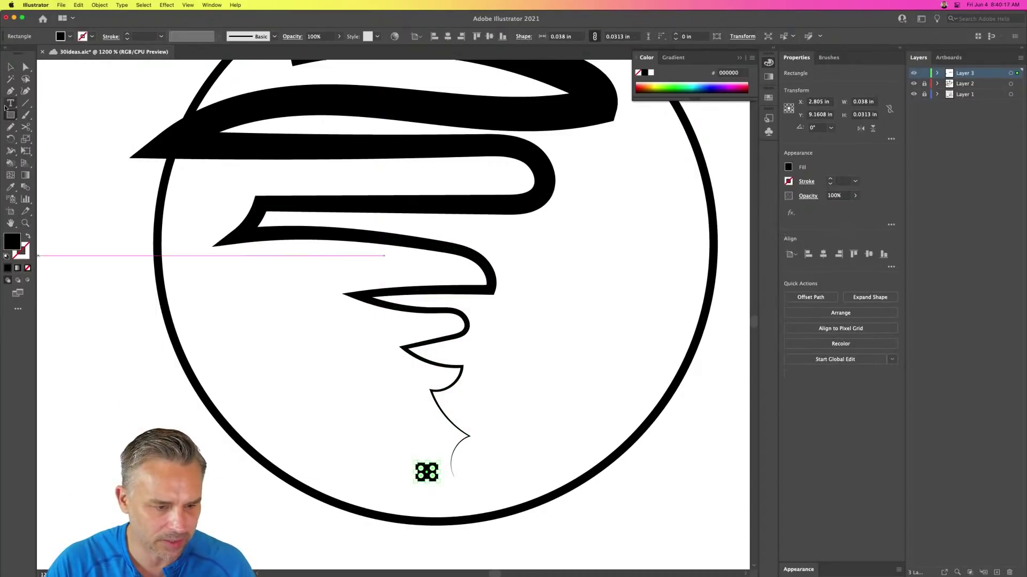
- Draw a black triangular roof on top of the small rectangle with the Pen tool
{"action": "key", "text": "p"}
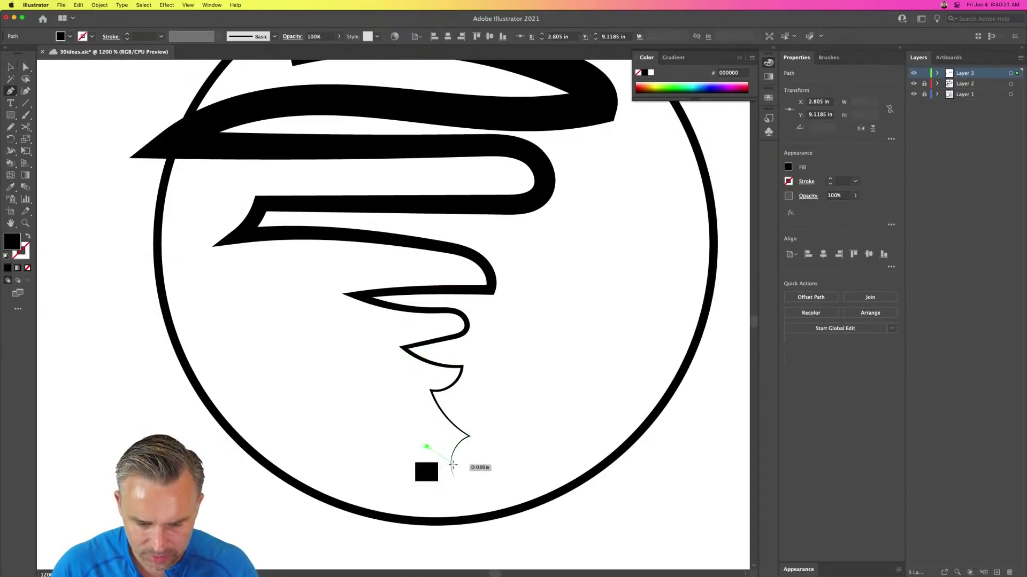
{"action": "left_click", "coordinate": [453, 464]}
{"action": "left_click", "coordinate": [426, 447]}
{"action": "left_click", "coordinate": [402, 464]}
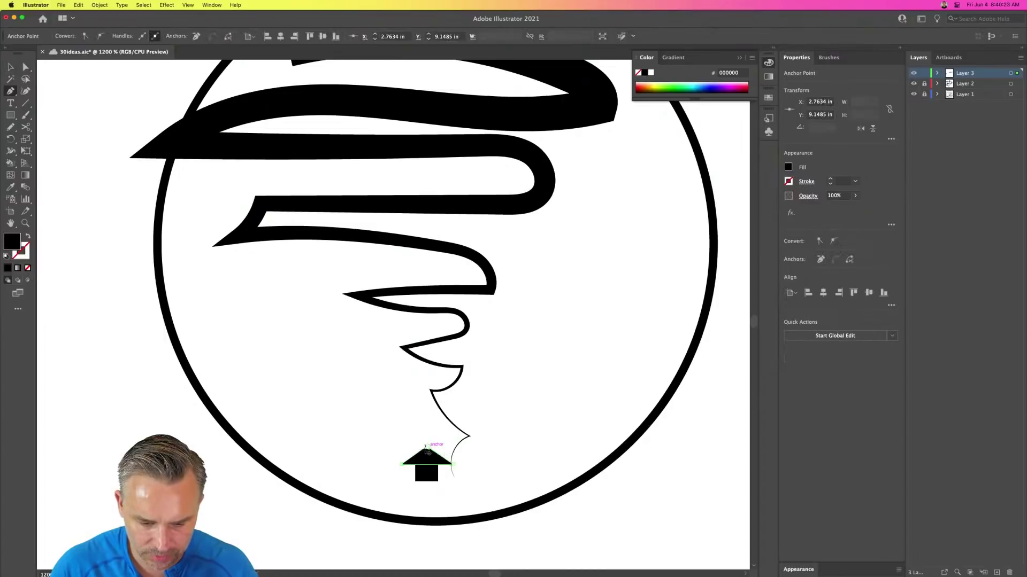
{"action": "left_click", "coordinate": [408, 454], "text": "super"}
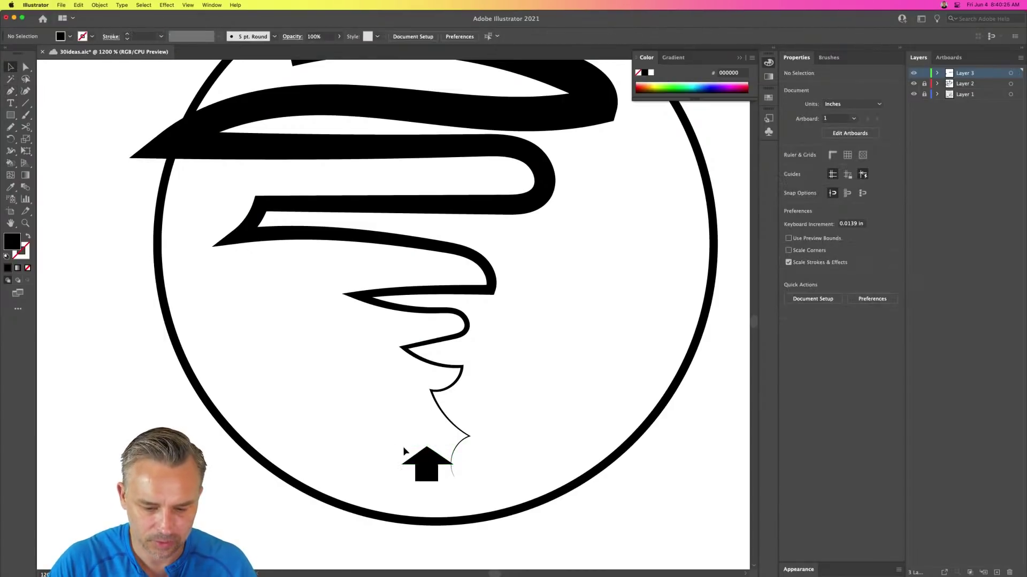
- Scale the roof down to about 0.065 × 0.026 in and align the roof and house body on their horizontal centers
{"action": "left_click", "coordinate": [429, 462]}
{"action": "left_click_drag", "start_coordinate": [452, 447], "coordinate": [443, 452]}
{"action": "key", "text": "Right"}
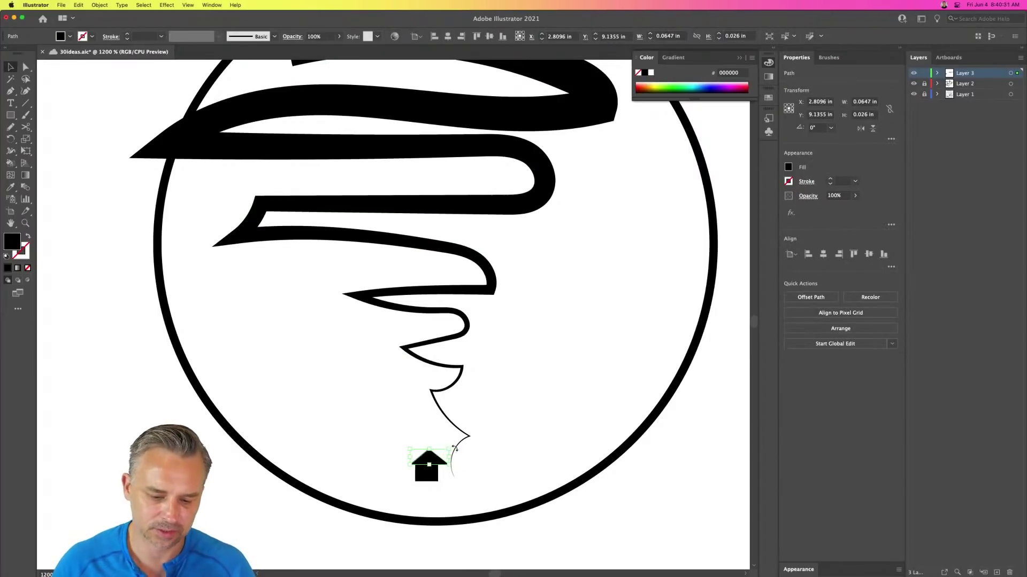
{"action": "left_click", "coordinate": [426, 473], "text": "shift"}
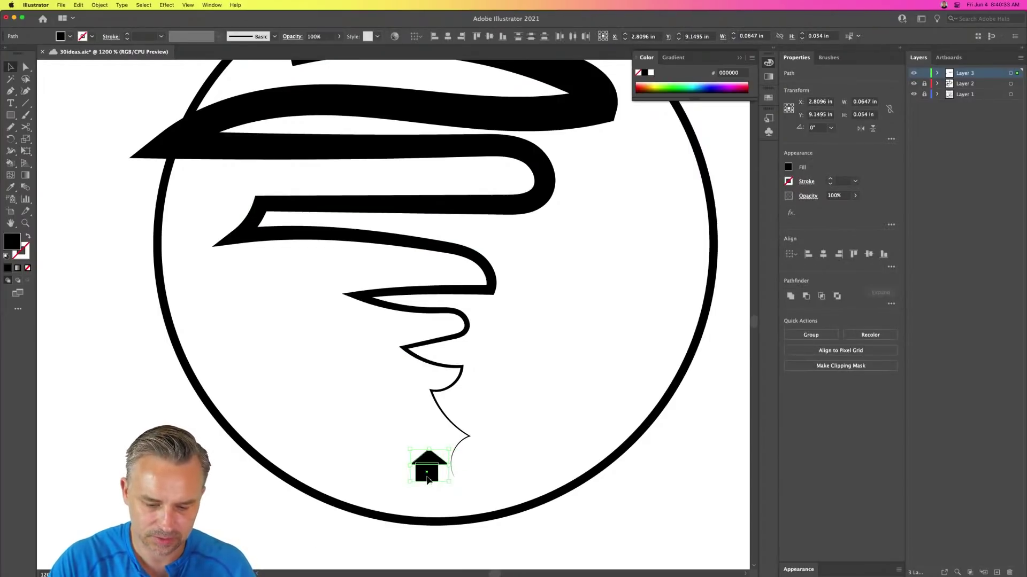
{"action": "left_click", "coordinate": [448, 37]}
{"action": "left_click", "coordinate": [150, 361]}
- Draw two stacked black rounded rectangles as a base under the second bottom-row circle, reduce the lower one's corner radius to 0.066 in, and save
{"action": "left_click_drag", "start_coordinate": [516, 224], "coordinate": [285, 310]}
{"action": "scroll", "coordinate": [428, 288], "scroll_direction": "down", "scroll_amount": 5}
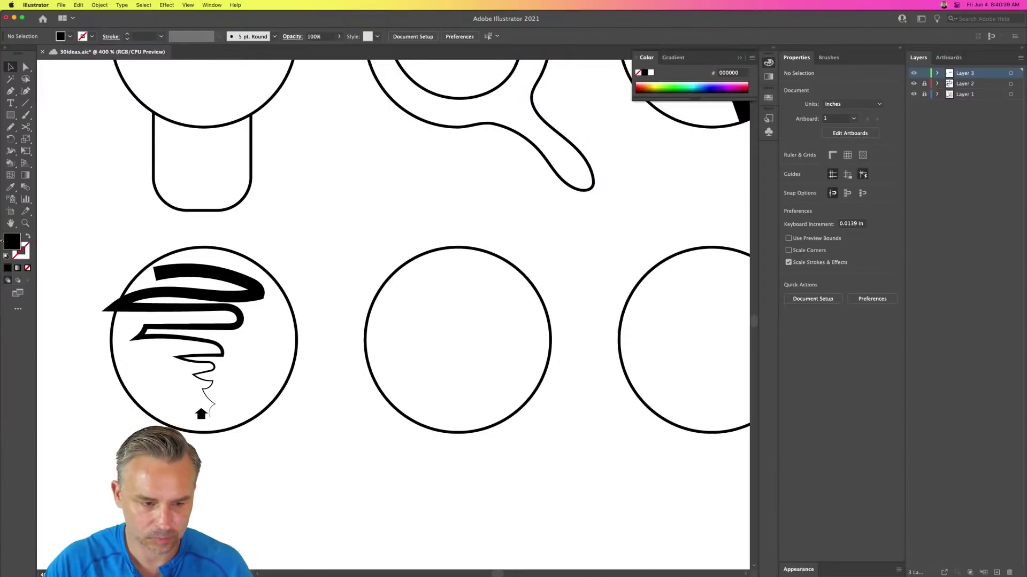
{"action": "left_click_drag", "start_coordinate": [10, 116], "coordinate": [48, 140]}
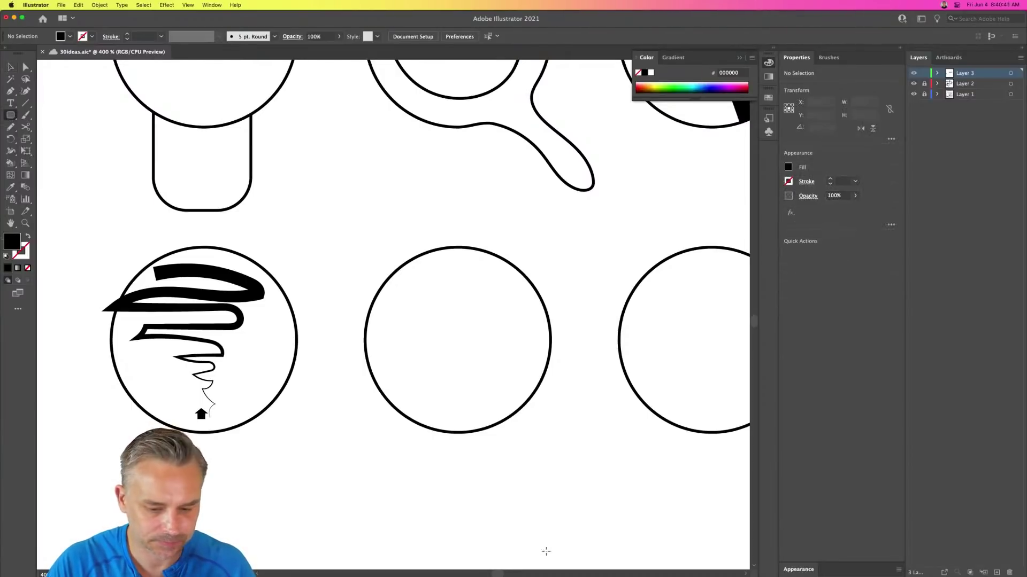
{"action": "left_click_drag", "start_coordinate": [409, 421], "coordinate": [523, 476]}
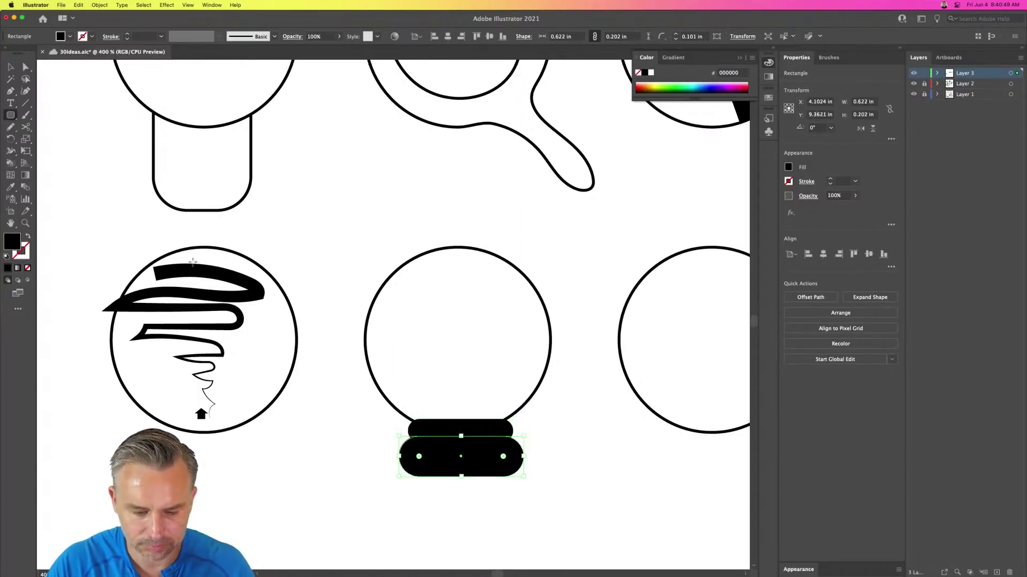
{"action": "left_click_drag", "start_coordinate": [420, 455], "coordinate": [412, 451]}
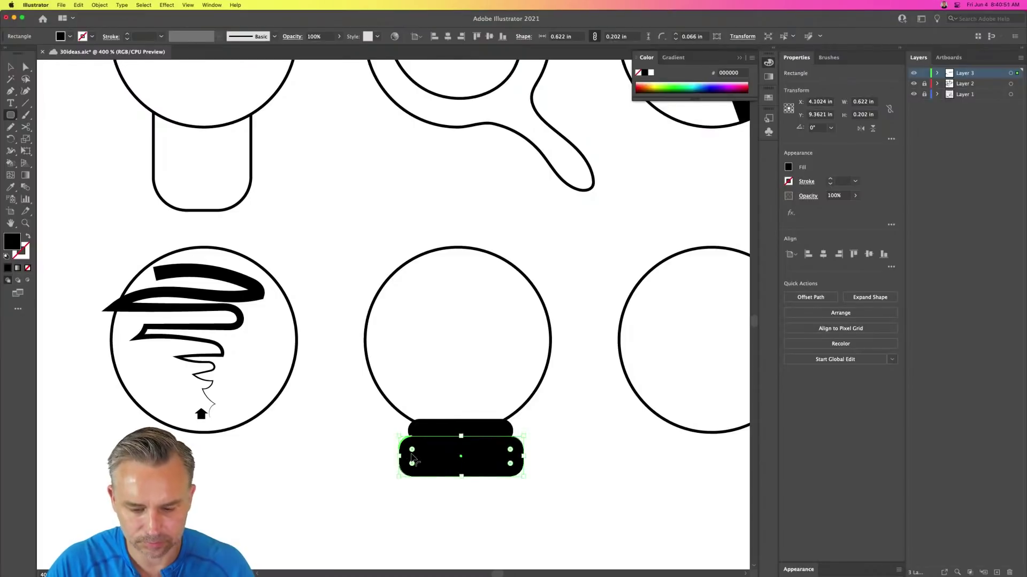
{"action": "left_click", "coordinate": [8, 67]}
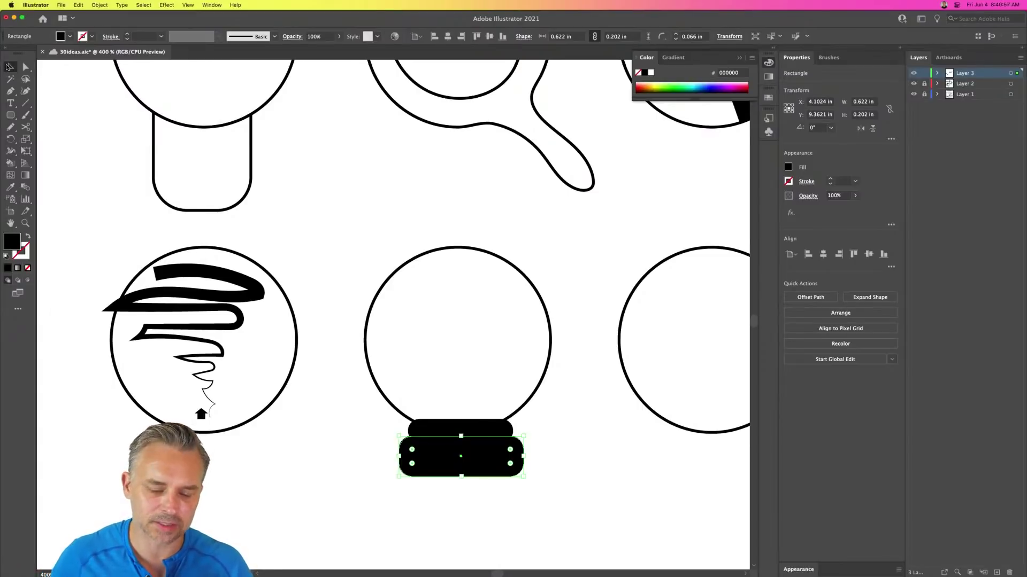
{"action": "key", "text": "super+s"}
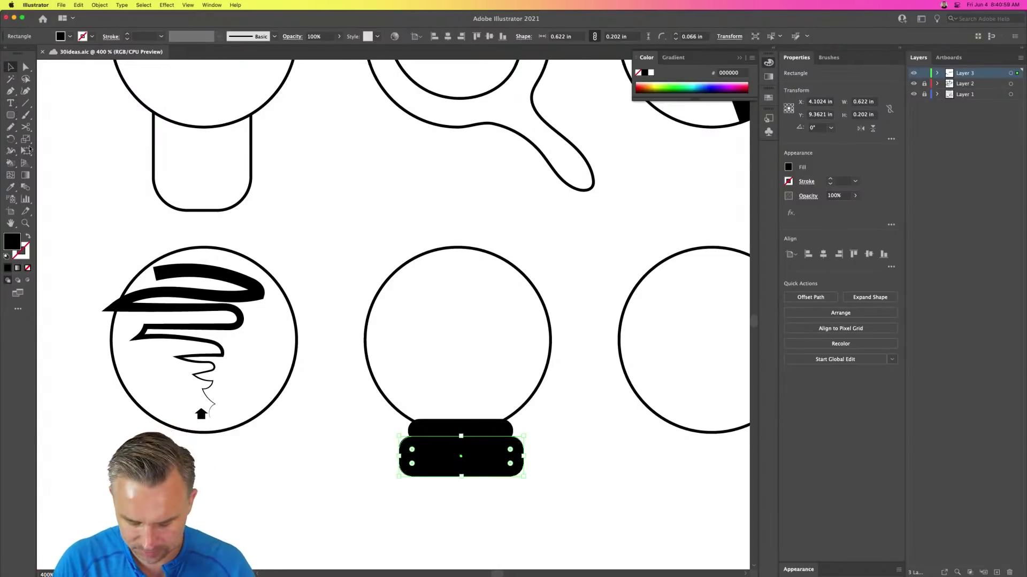
- Draw a black snow dot about 0.038 in across with the Ellipse tool in the upper part of the globe
{"action": "left_click", "coordinate": [9, 116]}
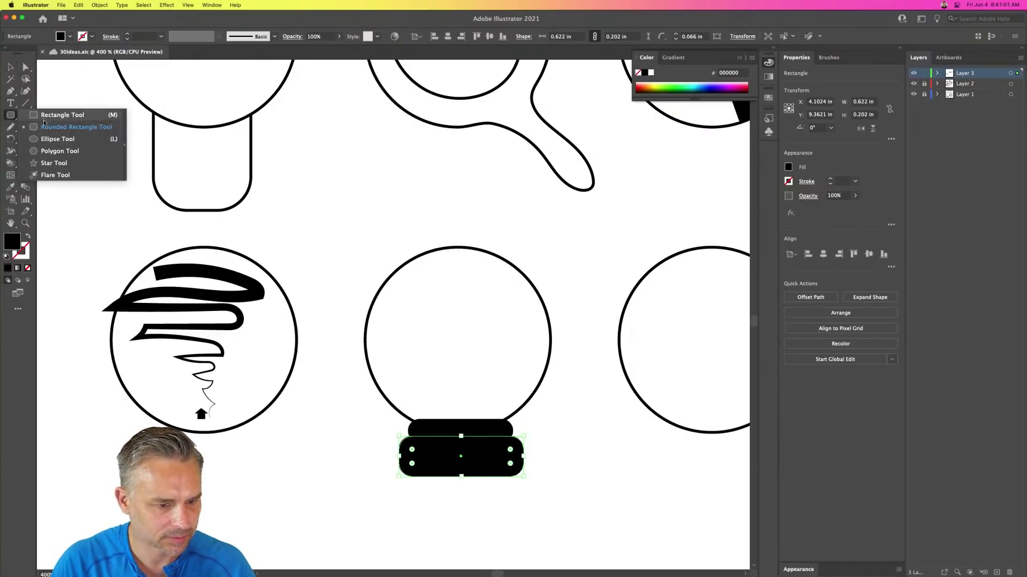
{"action": "left_click", "coordinate": [57, 139]}
{"action": "left_click_drag", "start_coordinate": [409, 286], "coordinate": [413, 291]}
{"action": "left_click", "coordinate": [9, 66]}
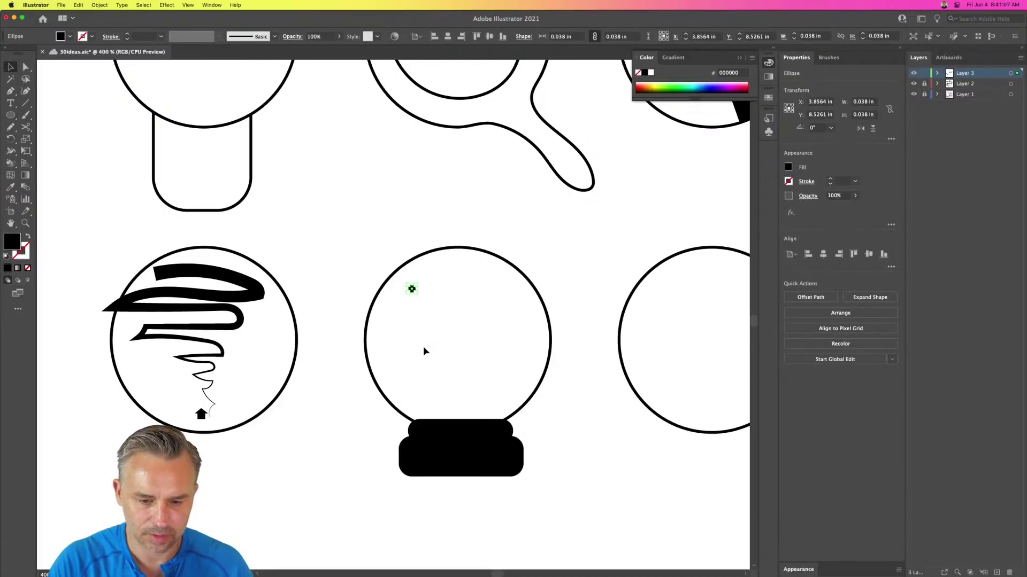
- Turn the snow dot in the globe into a new dynamic symbol, accepting the default symbol options
{"action": "left_click", "coordinate": [215, 7]}
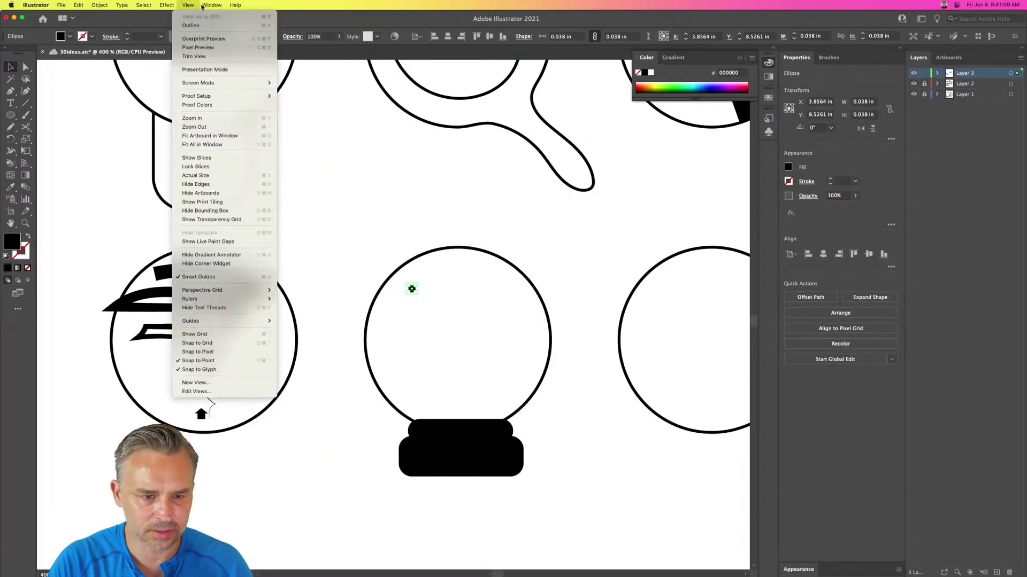
{"action": "left_click", "coordinate": [250, 379]}
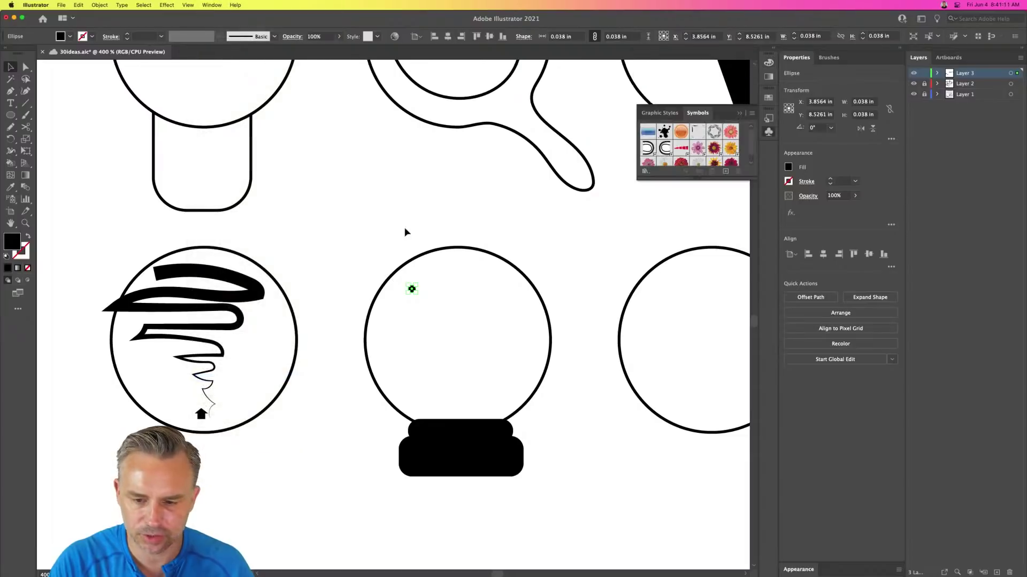
{"action": "left_click_drag", "start_coordinate": [723, 114], "coordinate": [569, 246]}
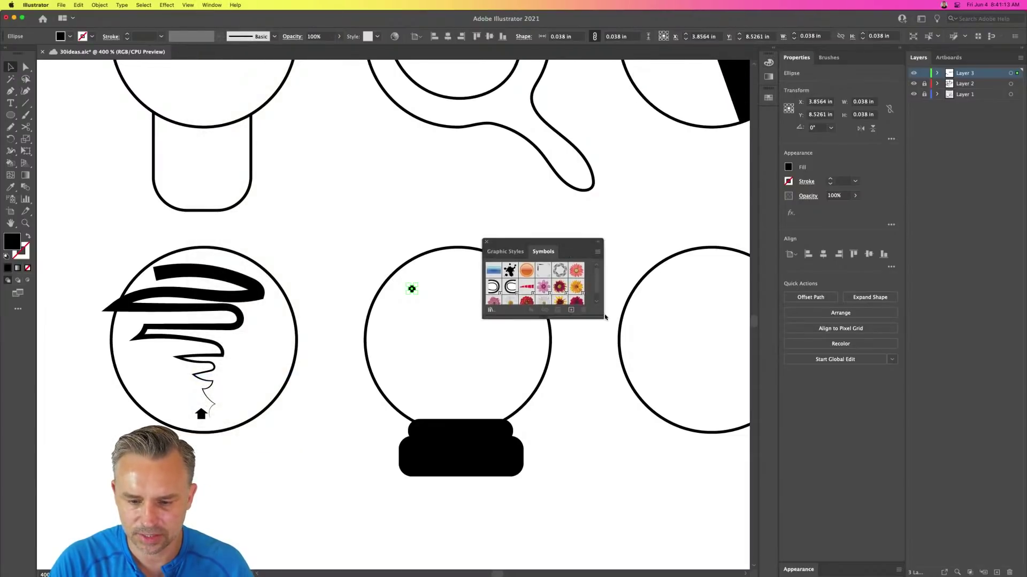
{"action": "left_click_drag", "start_coordinate": [595, 316], "coordinate": [653, 453]}
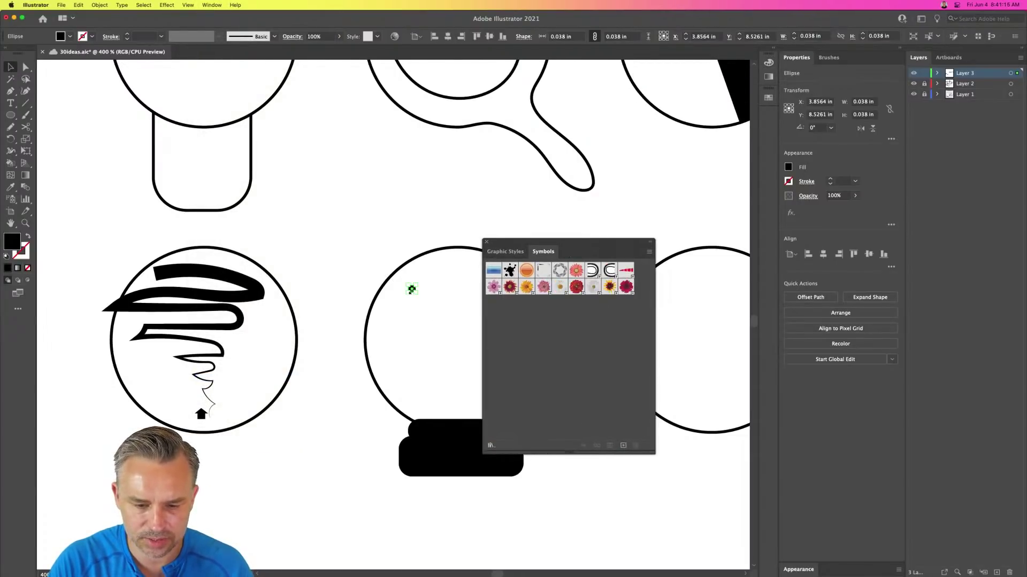
{"action": "left_click_drag", "start_coordinate": [411, 290], "coordinate": [510, 323]}
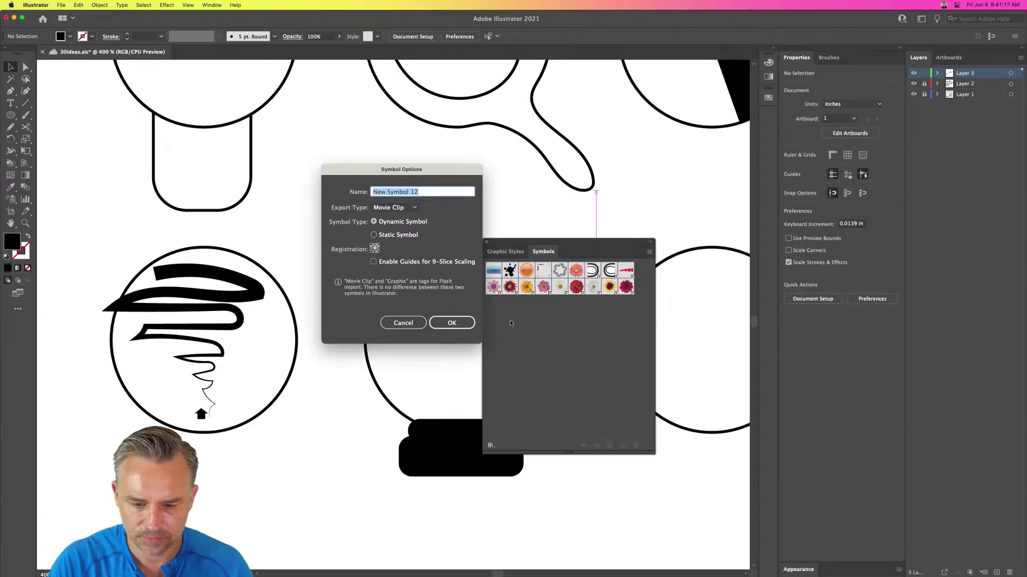
{"action": "key", "text": "Return"}
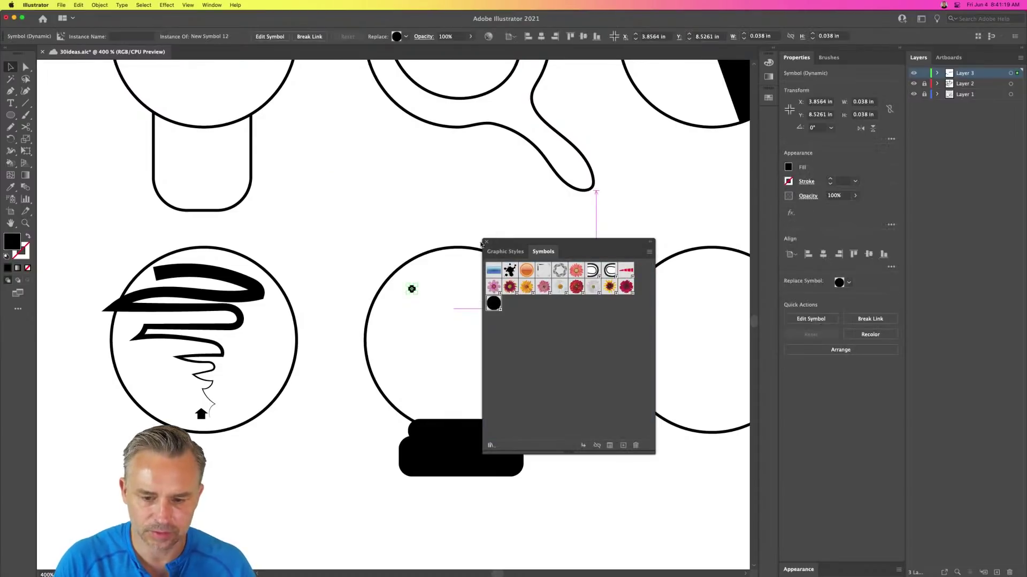
- Scatter copies of the black dot symbol inside the snow globe with the Symbol Sprayer tool, using a much smaller brush
{"action": "left_click", "coordinate": [9, 202]}
{"action": "left_click", "coordinate": [62, 200]}
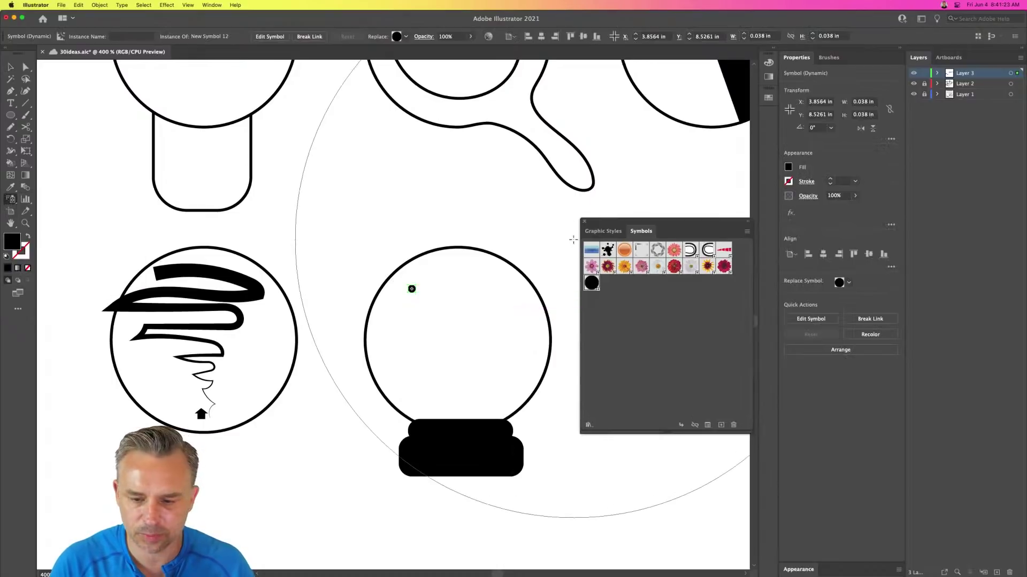
{"action": "key", "text": "bracketleft"}
{"action": "key", "text": "bracketleft"}
{"action": "key", "text": "bracketleft"}
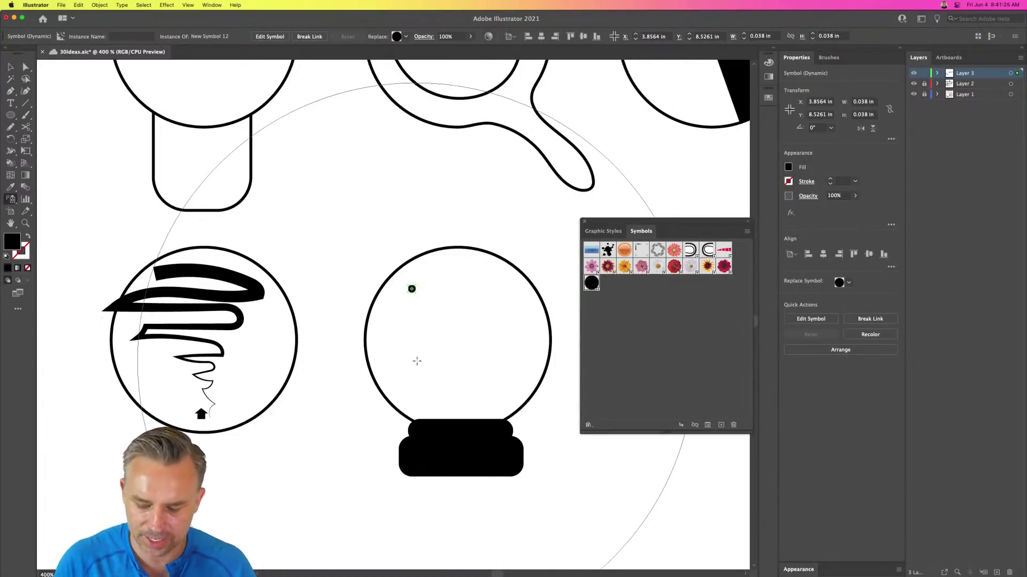
{"action": "key", "text": "bracketleft"}
{"action": "key", "text": "bracketleft"}
{"action": "key", "text": "bracketleft"}
{"action": "key", "text": "bracketleft"}
{"action": "key", "text": "bracketleft"}
{"action": "key", "text": "bracketleft"}
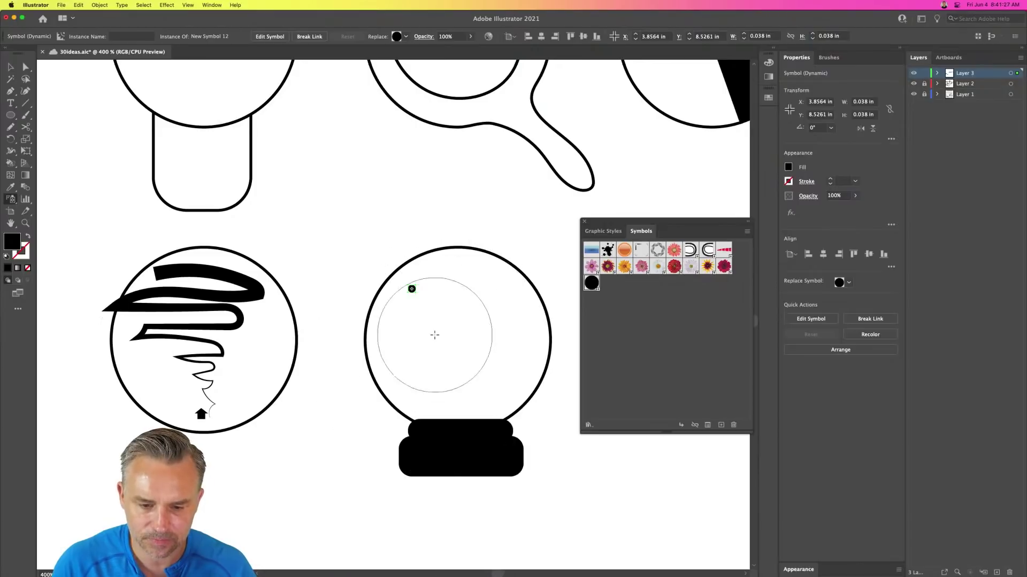
{"action": "mouse_move", "coordinate": [420, 315]}
{"action": "left_mouse_down"}
{"action": "mouse_move", "coordinate": [464, 293]}
{"action": "mouse_move", "coordinate": [491, 367]}
{"action": "mouse_move", "coordinate": [437, 390]}
{"action": "mouse_move", "coordinate": [389, 348]}
{"action": "mouse_move", "coordinate": [481, 316]}
{"action": "mouse_move", "coordinate": [486, 266]}
{"action": "mouse_move", "coordinate": [399, 347]}
{"action": "left_mouse_up"}
{"action": "scroll", "coordinate": [305, 190], "scroll_direction": "right", "scroll_amount": 5}
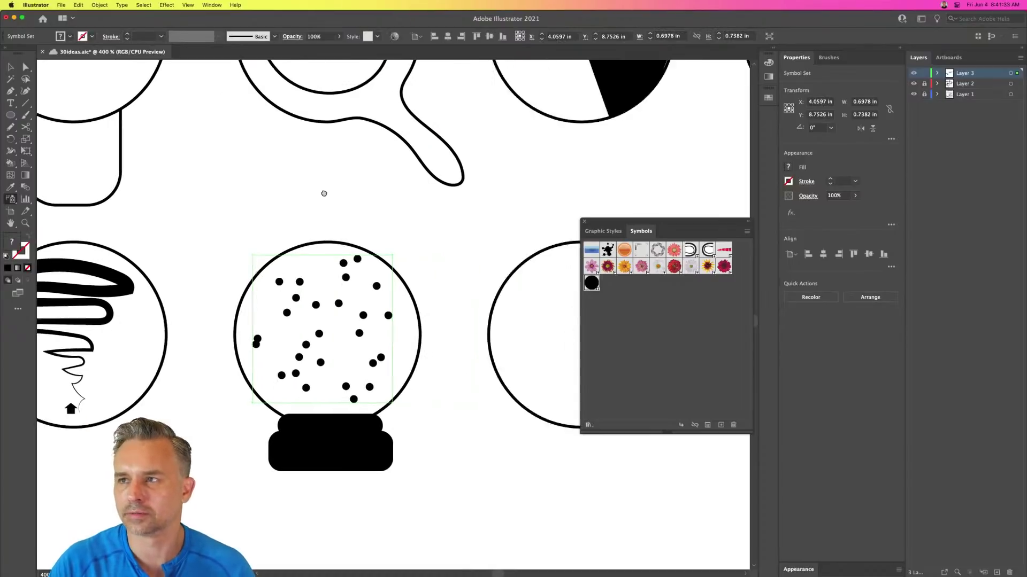
{"action": "scroll", "coordinate": [395, 198], "scroll_direction": "left", "scroll_amount": 3}
{"action": "left_click", "coordinate": [11, 66]}
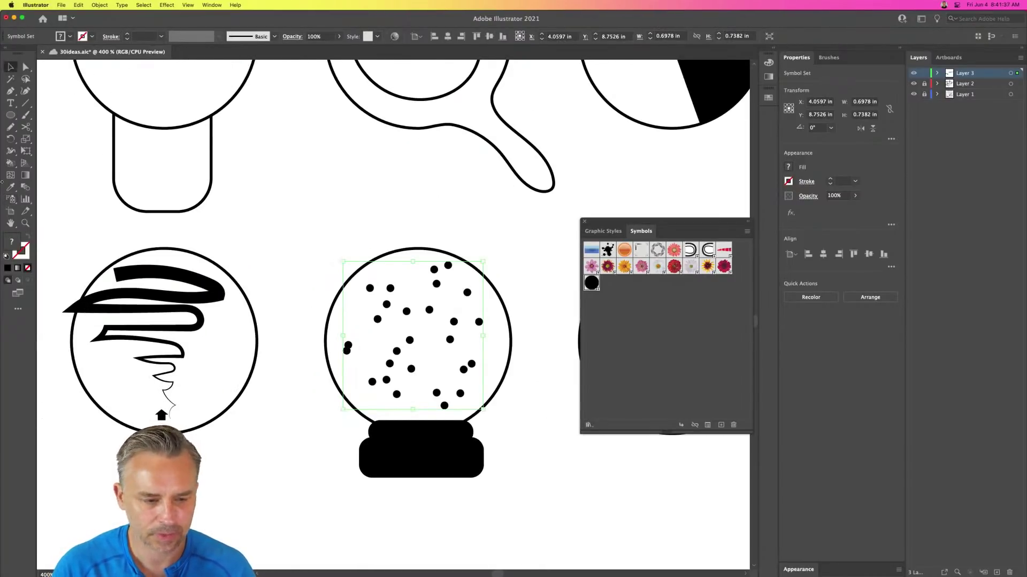
- Vary the size of the dots in the globe's upper-left area with the Symbol Sizer tool, enlarging and then shrinking them
{"action": "left_click", "coordinate": [11, 200]}
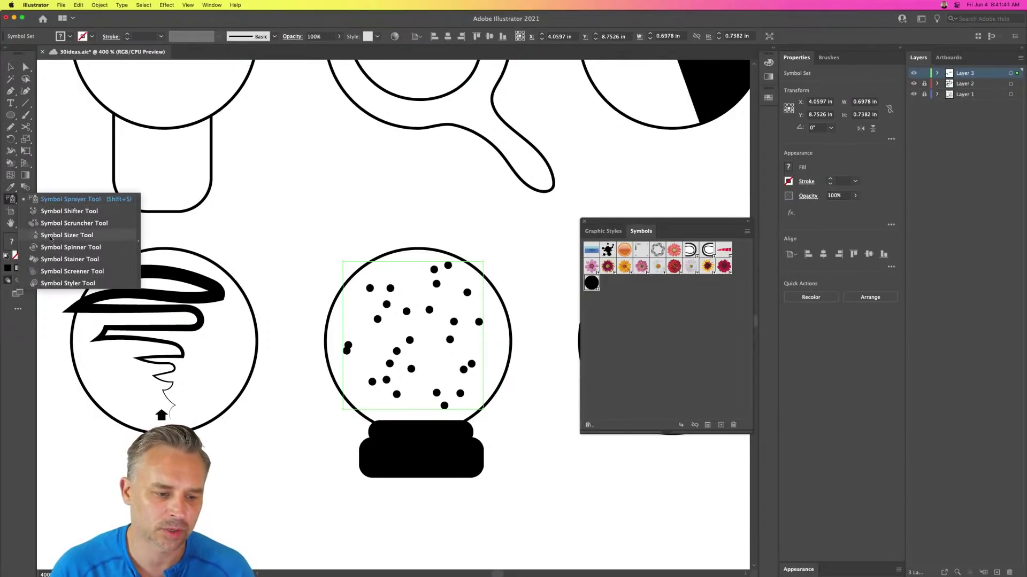
{"action": "left_click", "coordinate": [67, 236]}
{"action": "left_click", "coordinate": [404, 318]}
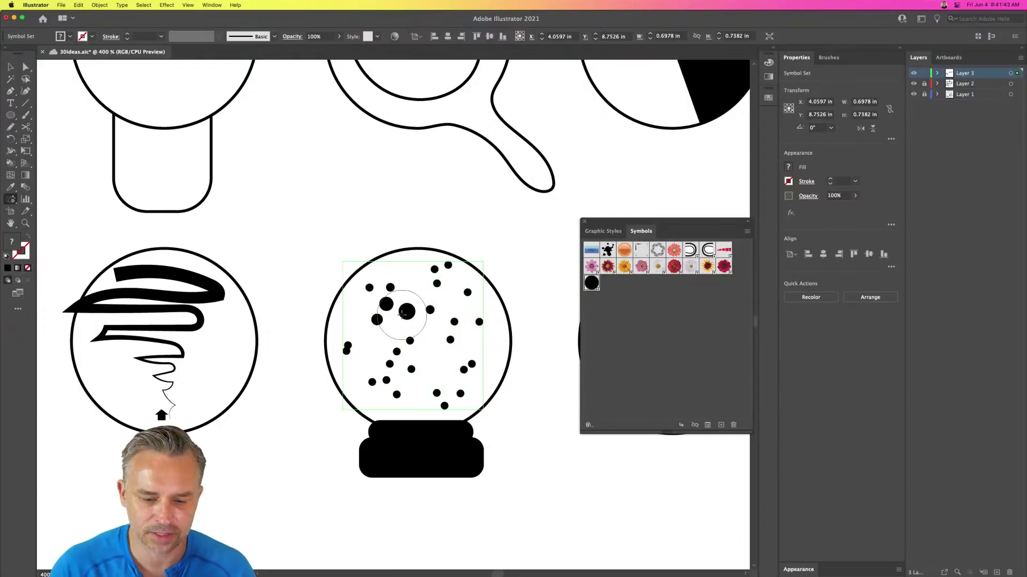
{"action": "left_click", "coordinate": [401, 313], "text": "alt"}
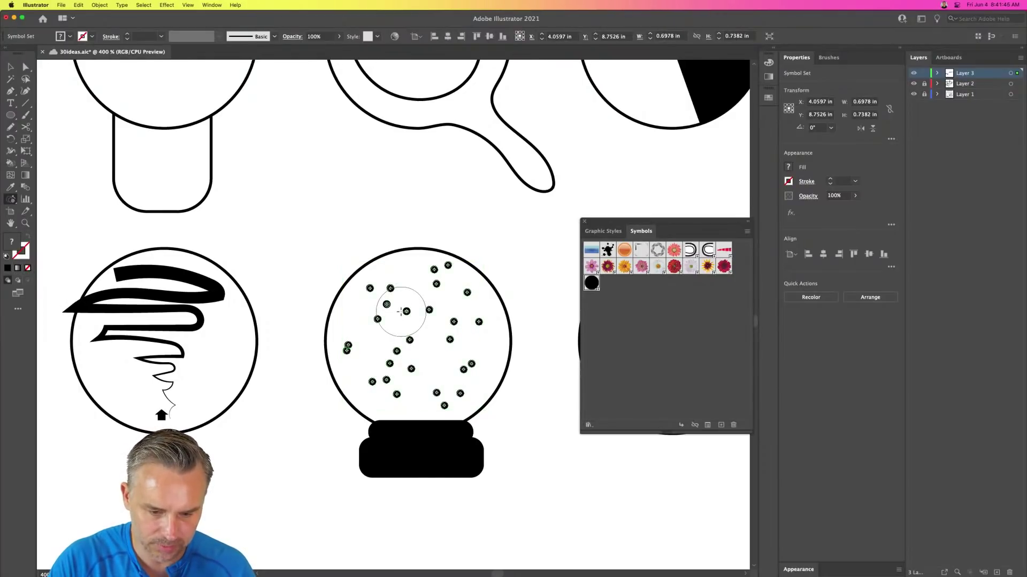
{"action": "left_click", "coordinate": [402, 312], "text": "alt"}
- Spread apart the overlapping dots near the globe's left edge with the Symbol Shifter tool, then close the symbols and deselect
{"action": "left_click", "coordinate": [9, 201]}
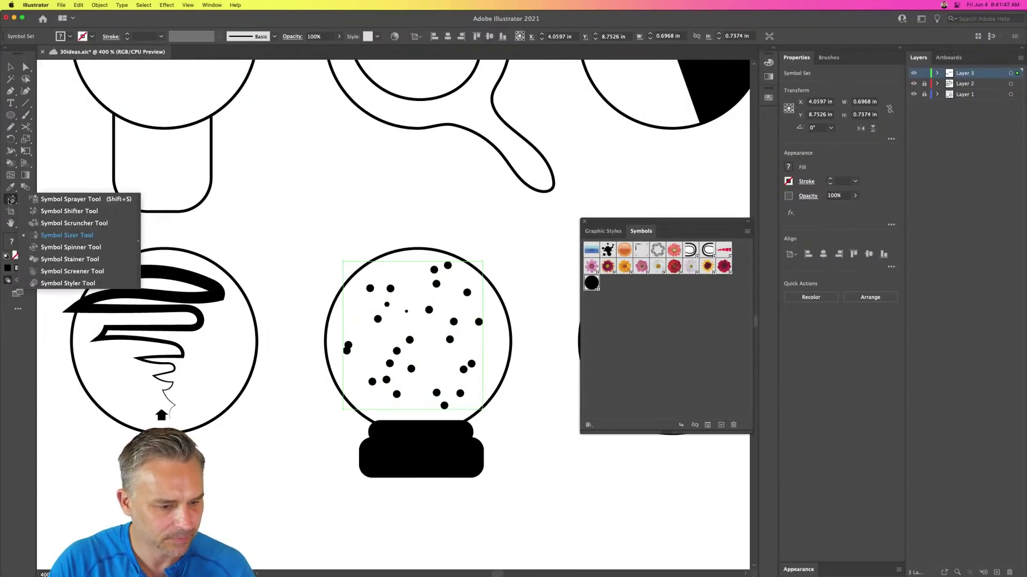
{"action": "left_click", "coordinate": [57, 213]}
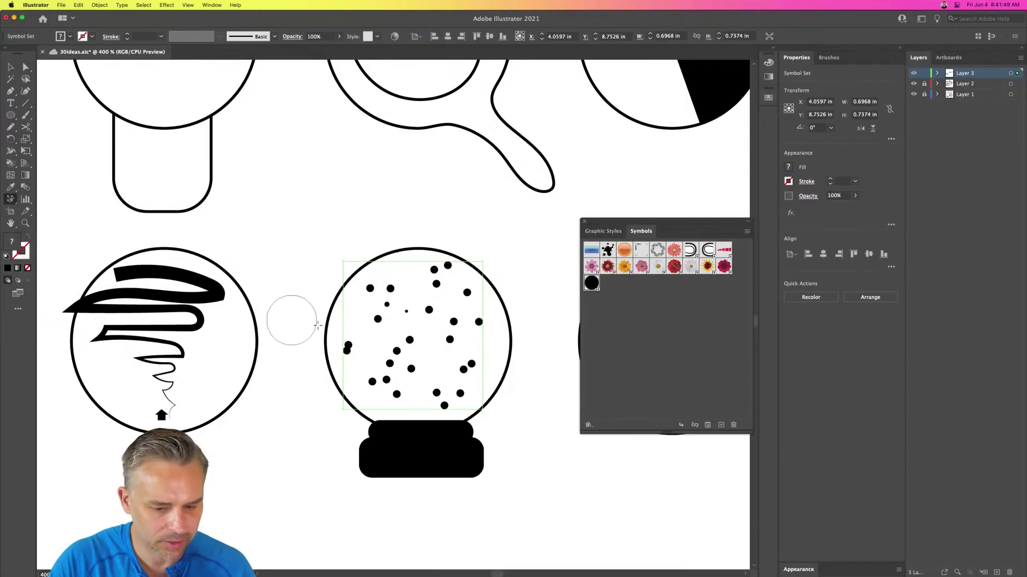
{"action": "mouse_move", "coordinate": [355, 344]}
{"action": "left_mouse_down"}
{"action": "mouse_move", "coordinate": [382, 326]}
{"action": "mouse_move", "coordinate": [351, 341]}
{"action": "mouse_move", "coordinate": [348, 360]}
{"action": "mouse_move", "coordinate": [342, 332]}
{"action": "left_mouse_up"}
{"action": "left_click", "coordinate": [10, 66]}
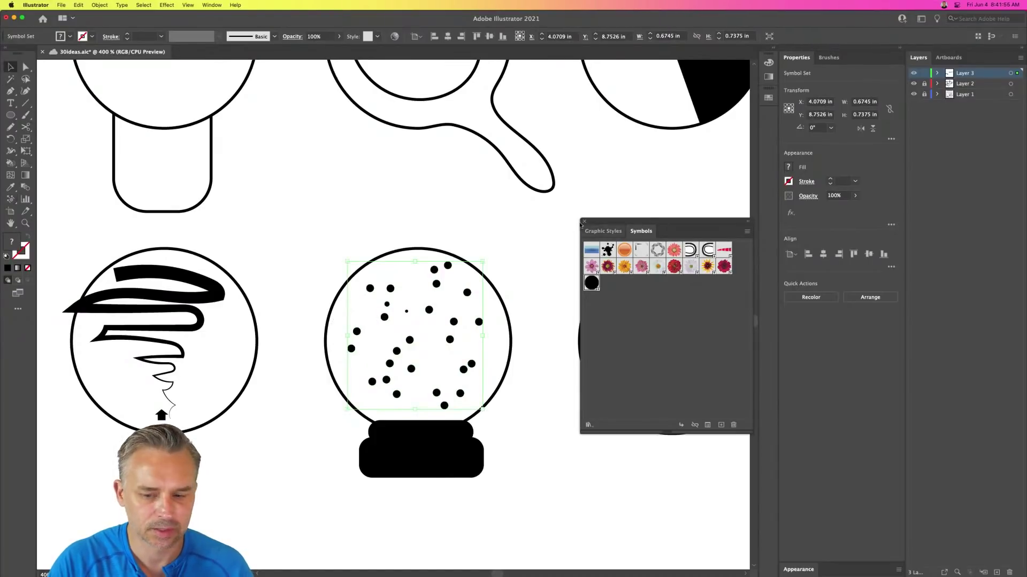
{"action": "left_click", "coordinate": [584, 221]}
{"action": "left_click", "coordinate": [557, 229]}
- Unlock Layer 1 and Layer 2, ungroup the bottom row of circles, and select the blank circle beside the snow globe
{"action": "left_click_drag", "start_coordinate": [502, 246], "coordinate": [361, 248]}
{"action": "scroll", "coordinate": [361, 248], "scroll_direction": "right", "scroll_amount": 3}
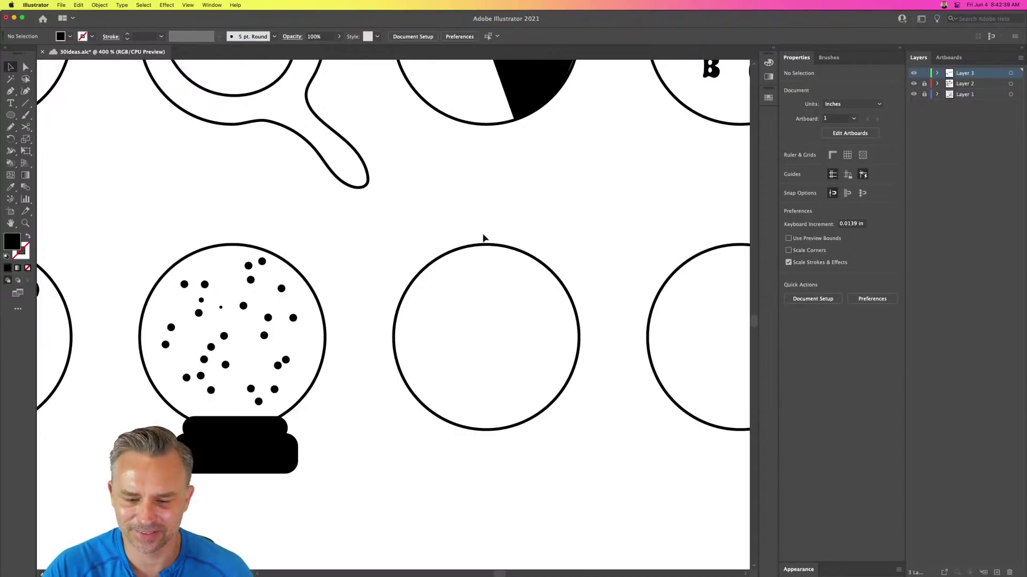
{"action": "left_click", "coordinate": [924, 94]}
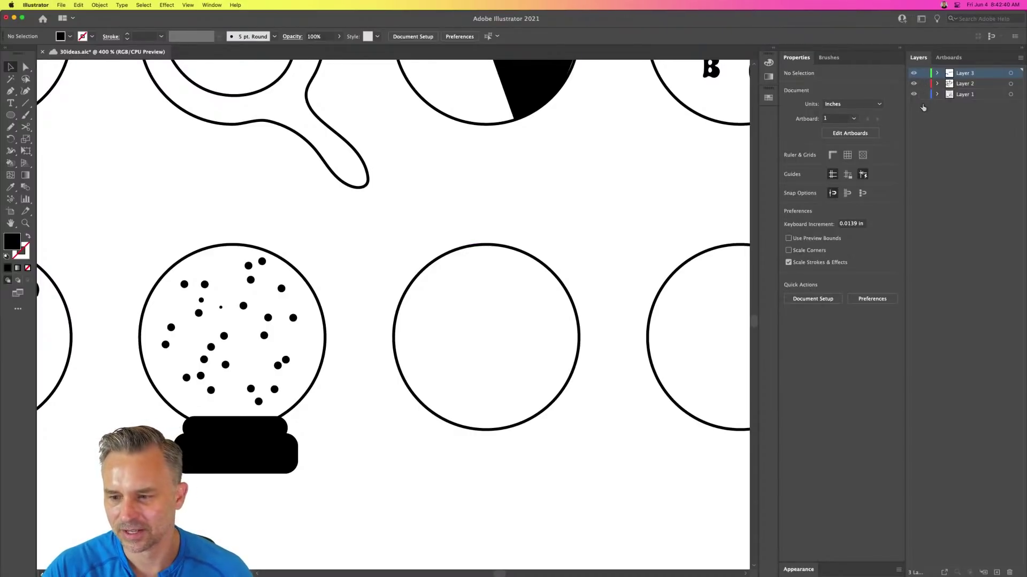
{"action": "left_click", "coordinate": [487, 245]}
{"action": "right_click", "coordinate": [464, 248]}
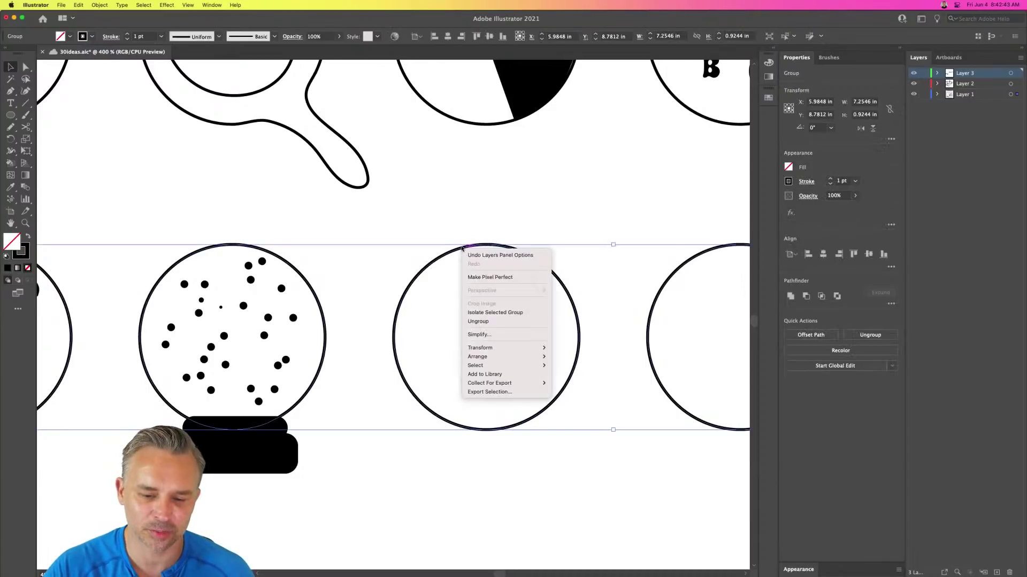
{"action": "left_click", "coordinate": [435, 224]}
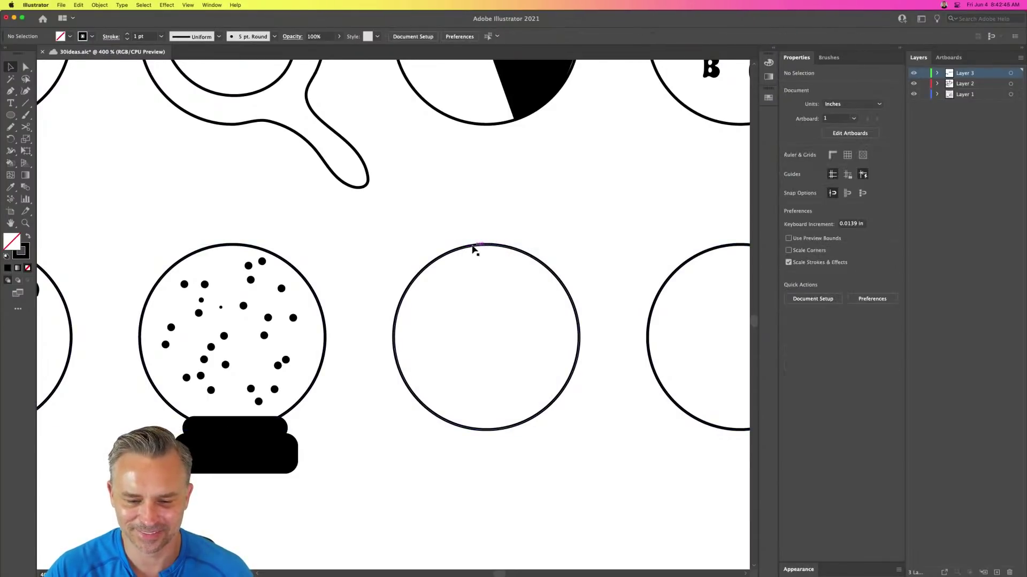
{"action": "left_click", "coordinate": [475, 247]}
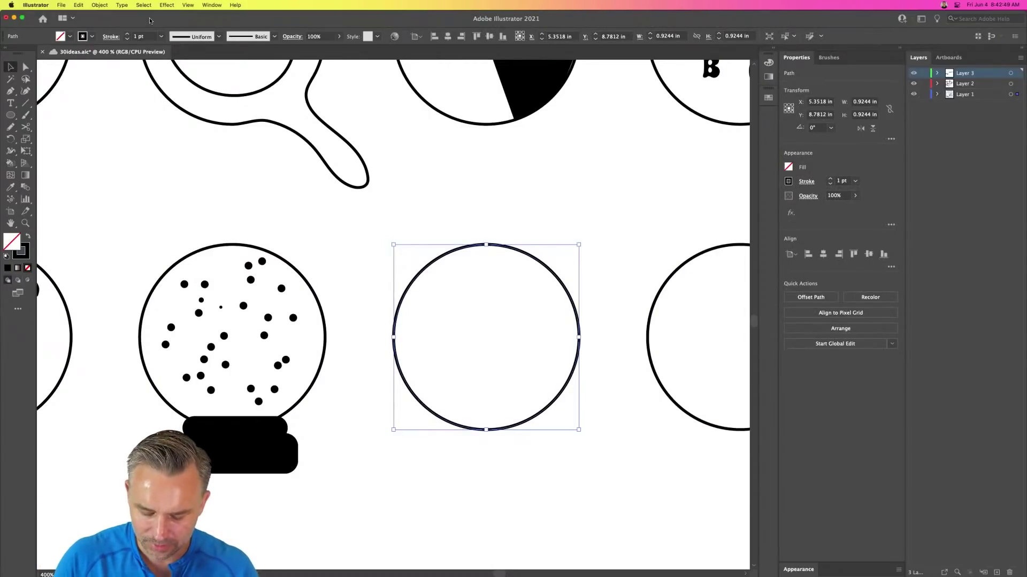
- Examine the blank circle's anchor points and bounding box in outline view, alternating between the Direct Selection and Selection tools
{"action": "key", "text": "super+y"}
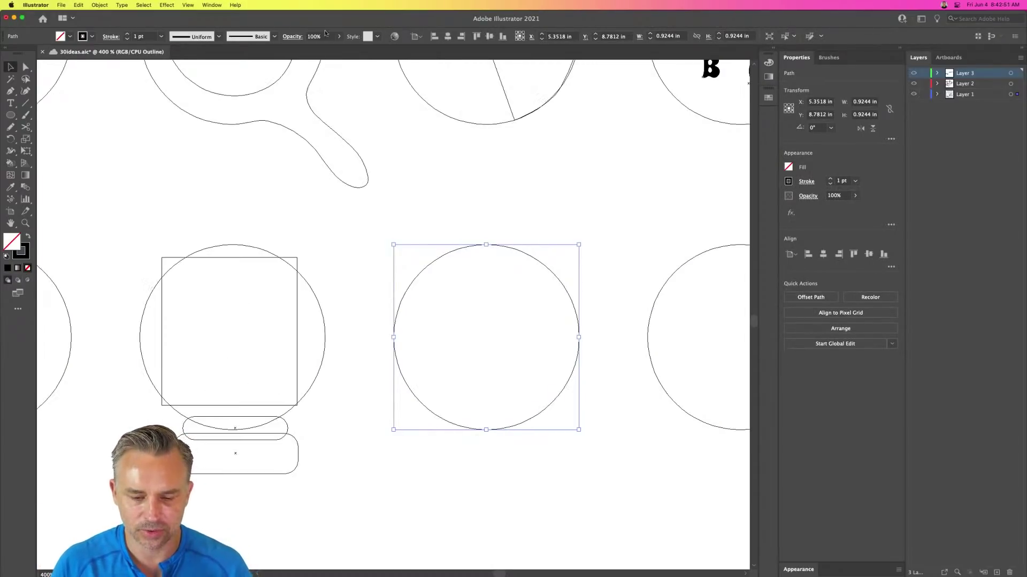
{"action": "key", "text": "a"}
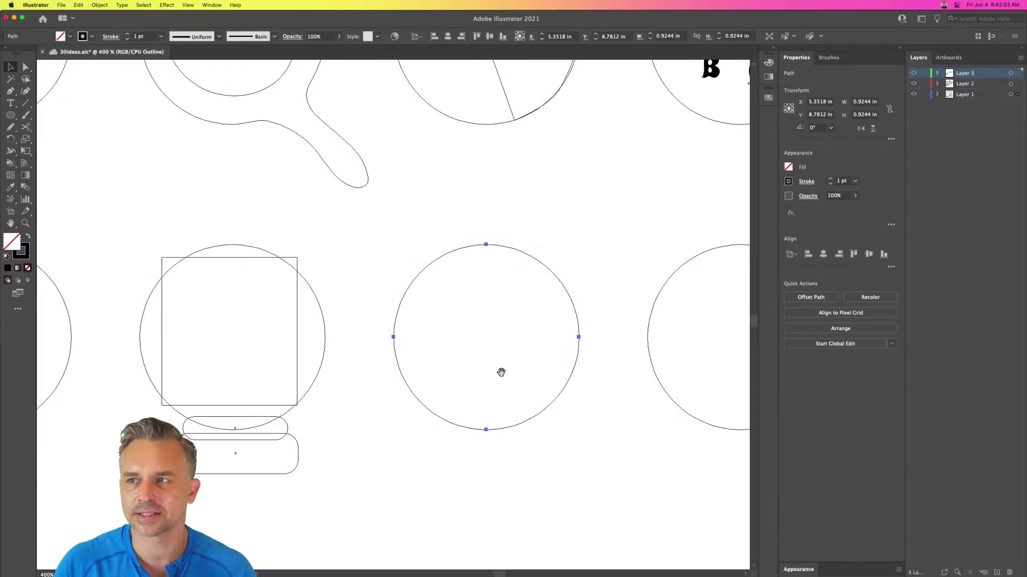
{"action": "key", "text": "v"}
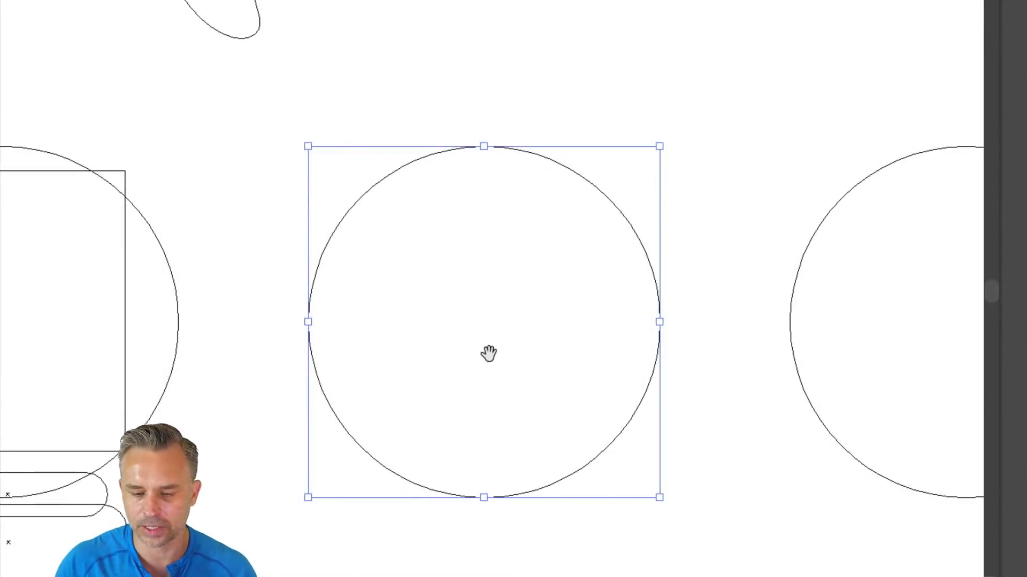
{"action": "key", "text": "a"}
{"action": "key", "text": "v"}
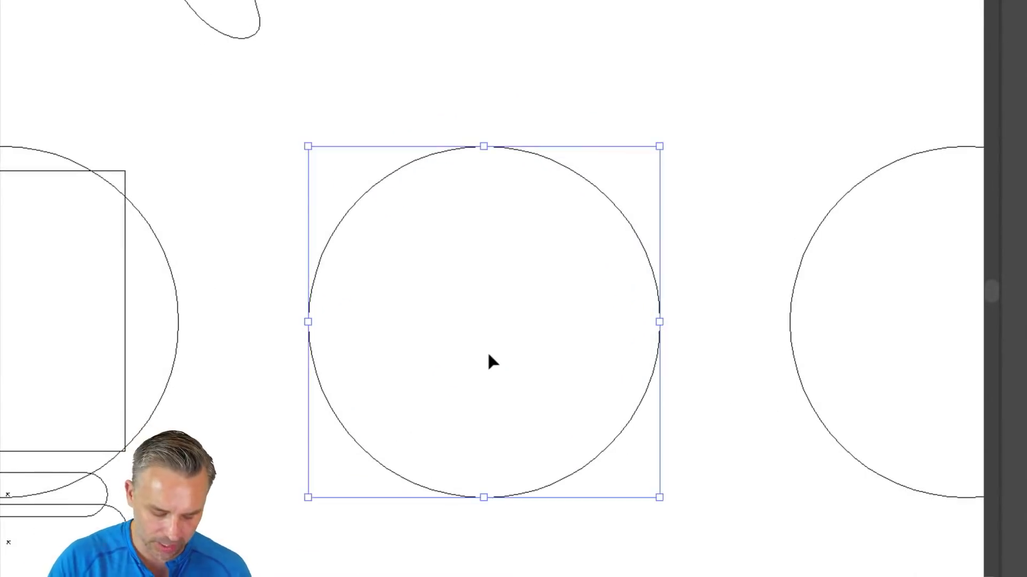
{"action": "left_click", "coordinate": [123, 5]}
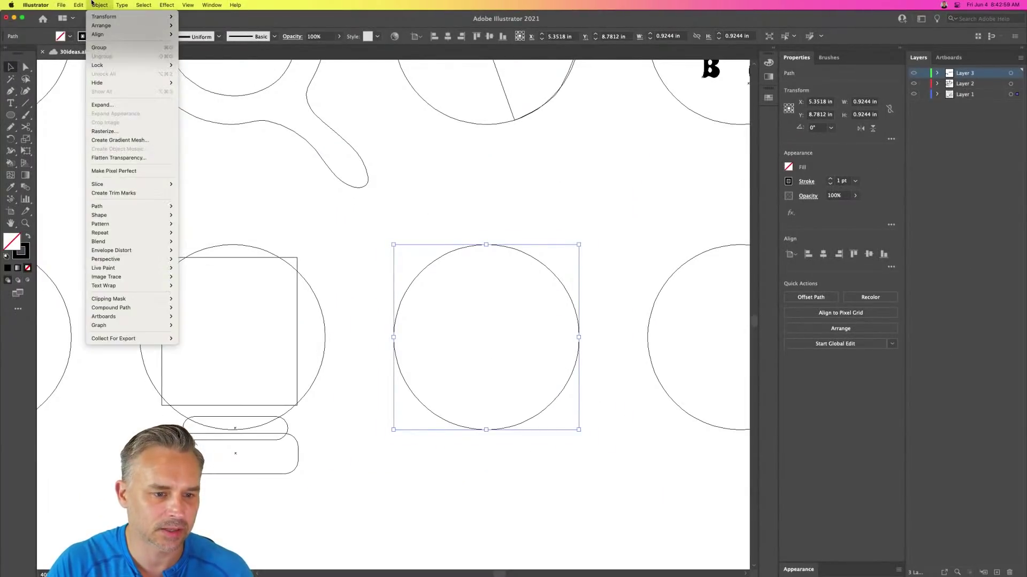
{"action": "mouse_move", "coordinate": [167, 4]}
{"action": "mouse_move", "coordinate": [175, 61]}
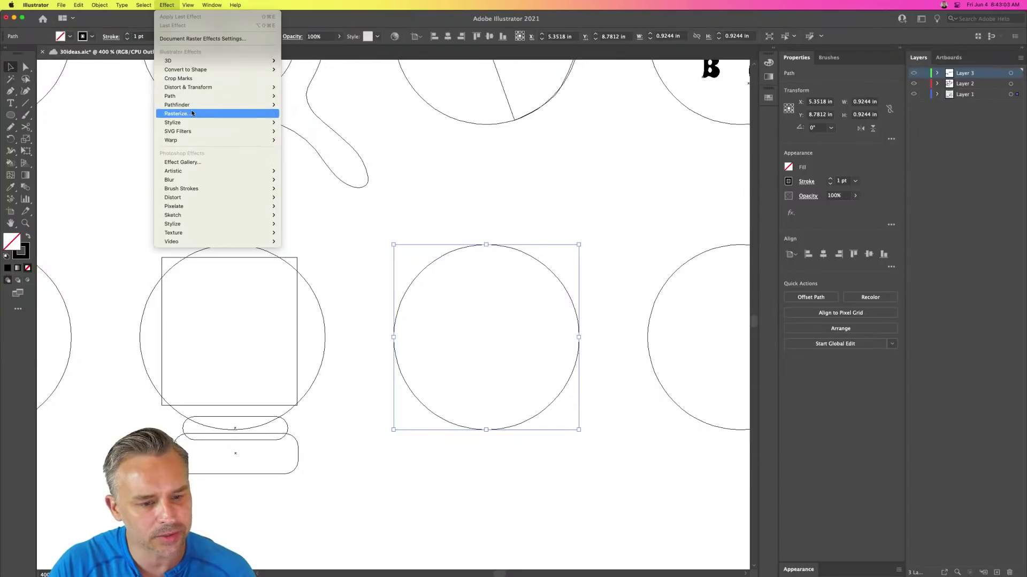
{"action": "mouse_move", "coordinate": [194, 87]}
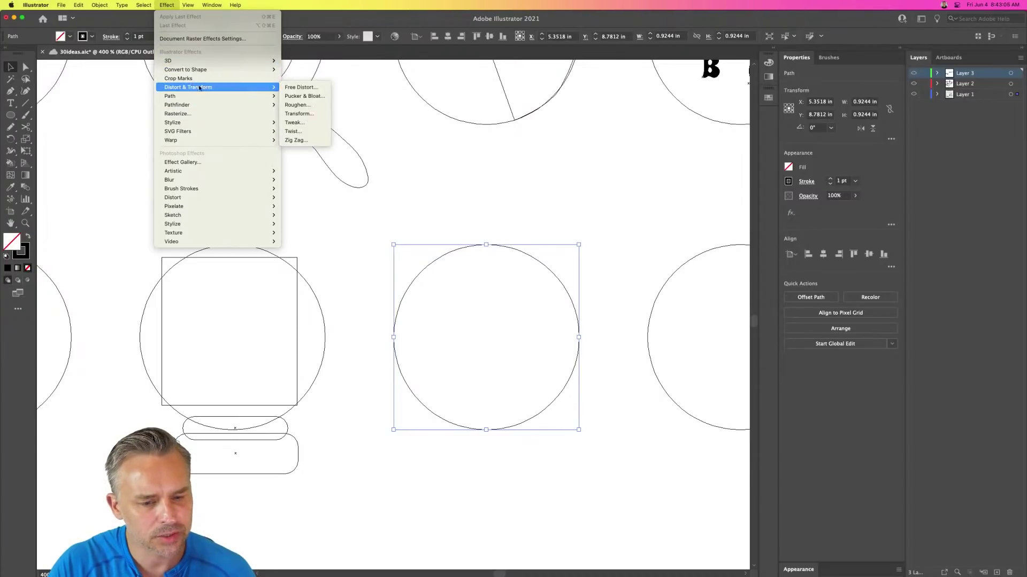
{"action": "left_click", "coordinate": [295, 97]}
{"action": "left_click", "coordinate": [345, 246]}
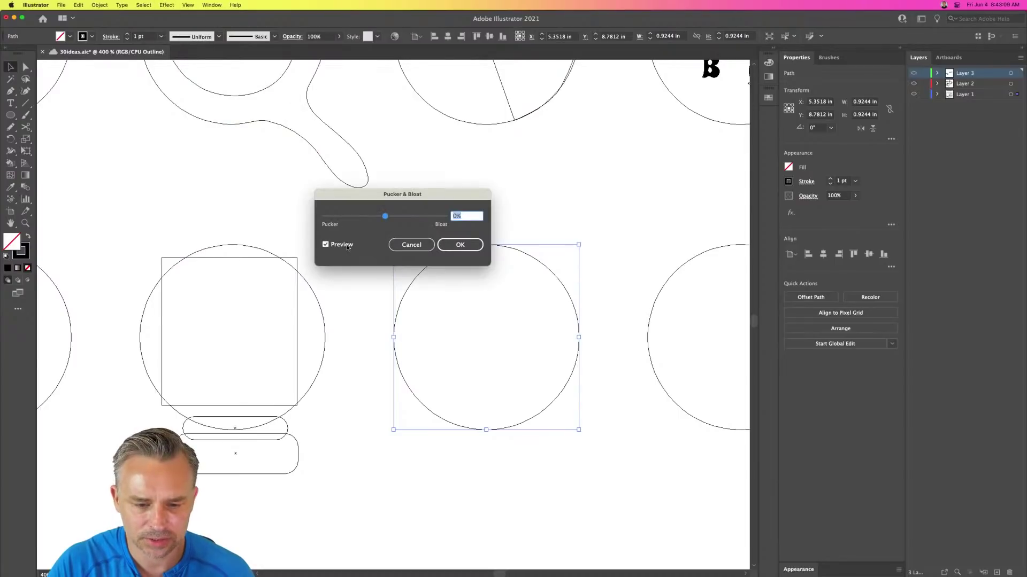
{"action": "left_click", "coordinate": [398, 219]}
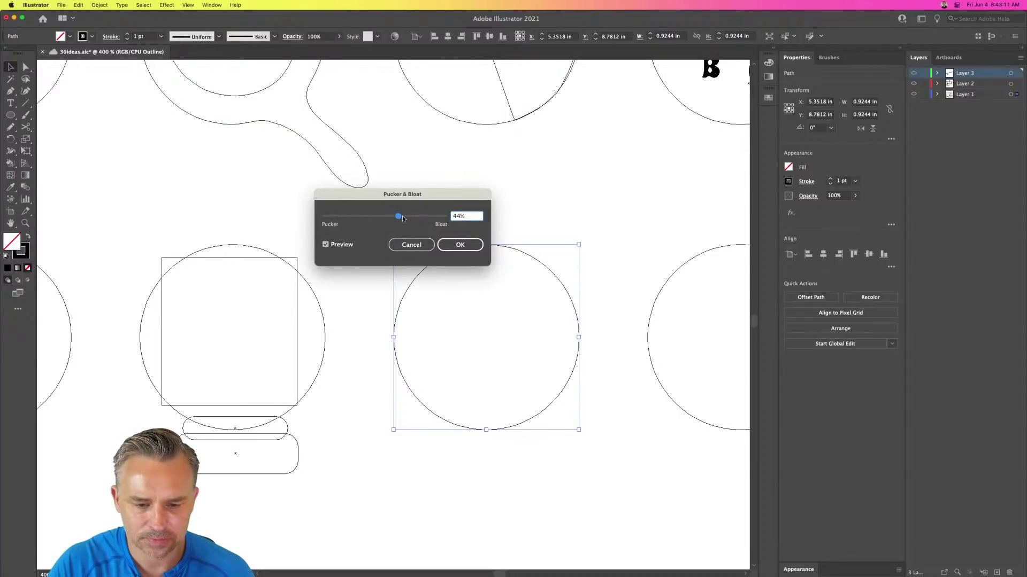
{"action": "left_click", "coordinate": [369, 217]}
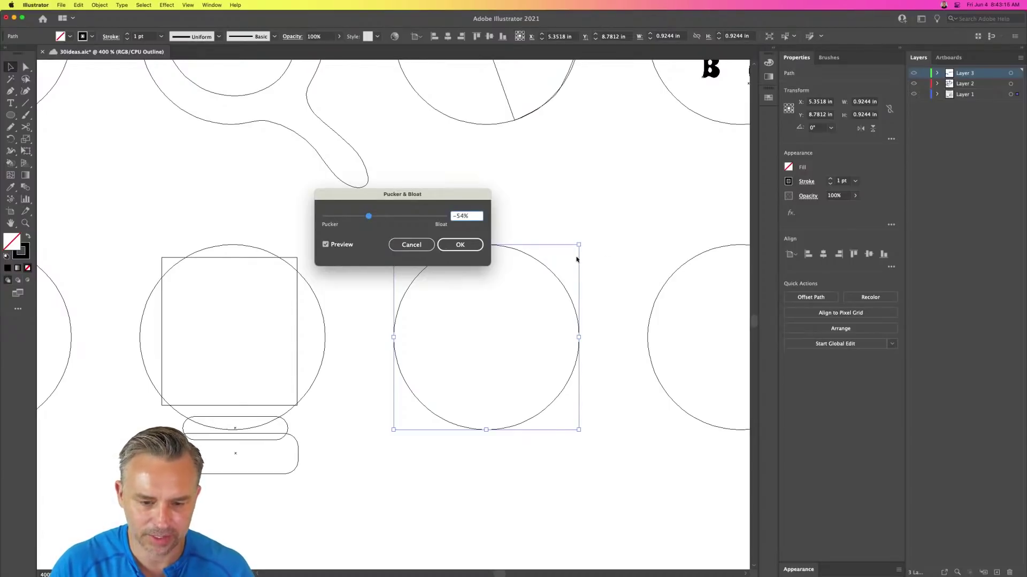
{"action": "left_click", "coordinate": [418, 247]}
- Return the artwork from outline to preview view
{"action": "key", "text": "super+y"}
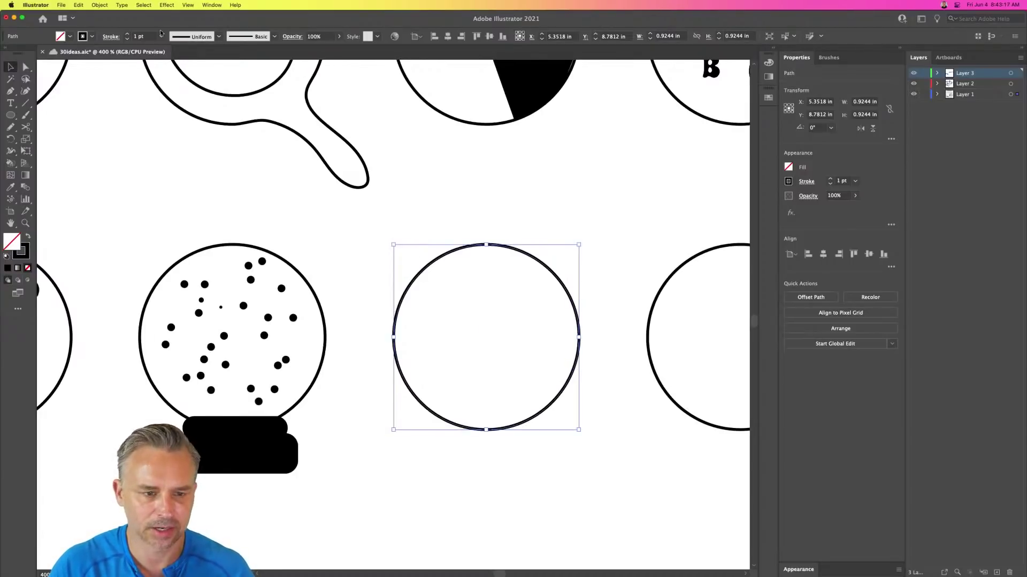
{"action": "left_click", "coordinate": [174, 5]}
{"action": "mouse_move", "coordinate": [268, 87]}
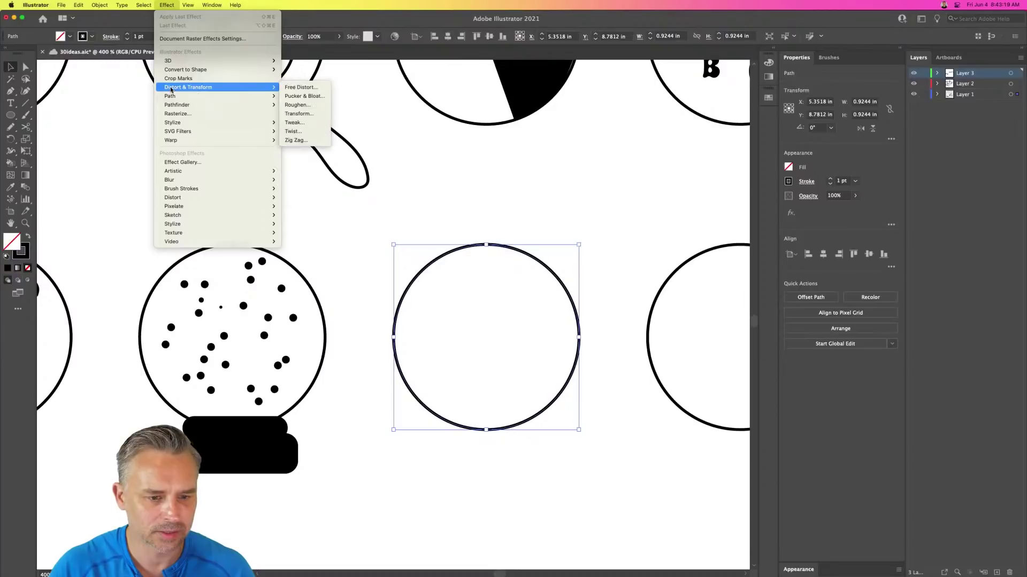
{"action": "left_click", "coordinate": [302, 87]}
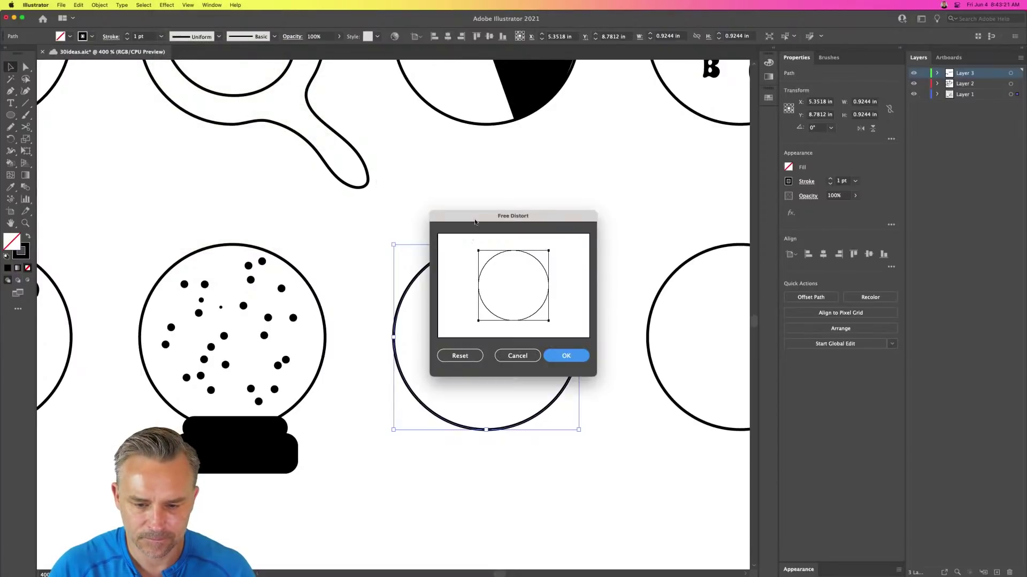
{"action": "left_click_drag", "start_coordinate": [478, 223], "coordinate": [599, 205]}
{"action": "left_click", "coordinate": [625, 338]}
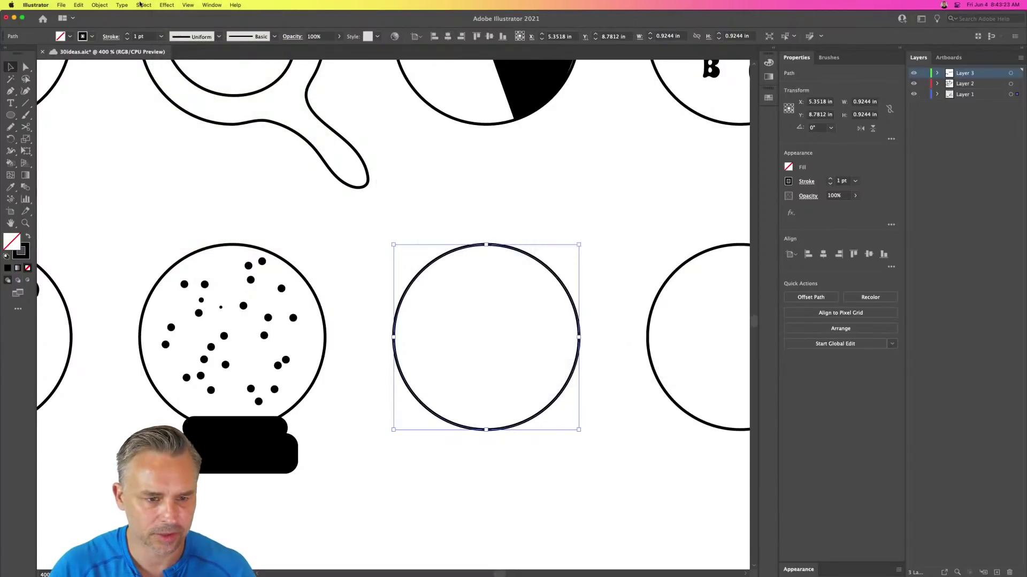
- Try a 17% Pucker & Bloat effect on the blank circle beside the snow globe
{"action": "left_click", "coordinate": [166, 5]}
{"action": "mouse_move", "coordinate": [257, 87]}
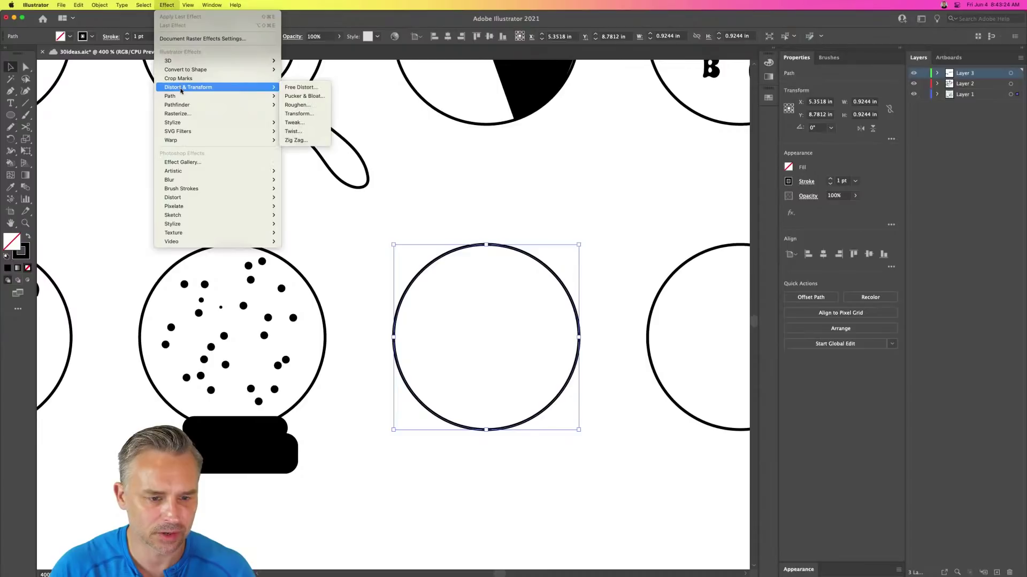
{"action": "left_click", "coordinate": [305, 96]}
{"action": "left_click", "coordinate": [395, 217]}
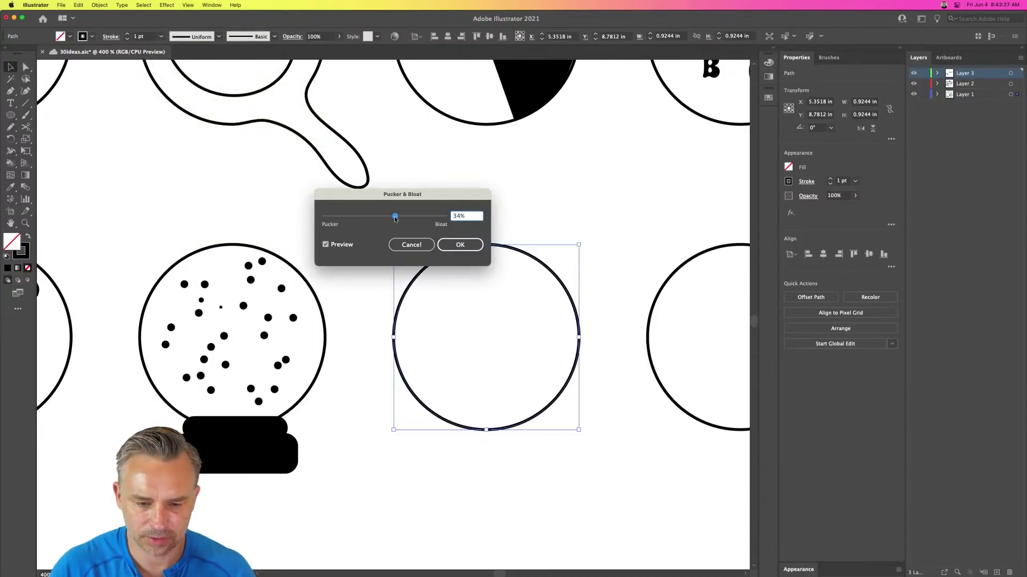
{"action": "mouse_move", "coordinate": [395, 217]}
{"action": "left_mouse_down"}
{"action": "mouse_move", "coordinate": [381, 217]}
{"action": "mouse_move", "coordinate": [390, 219]}
{"action": "left_mouse_up"}
{"action": "left_click", "coordinate": [411, 245]}
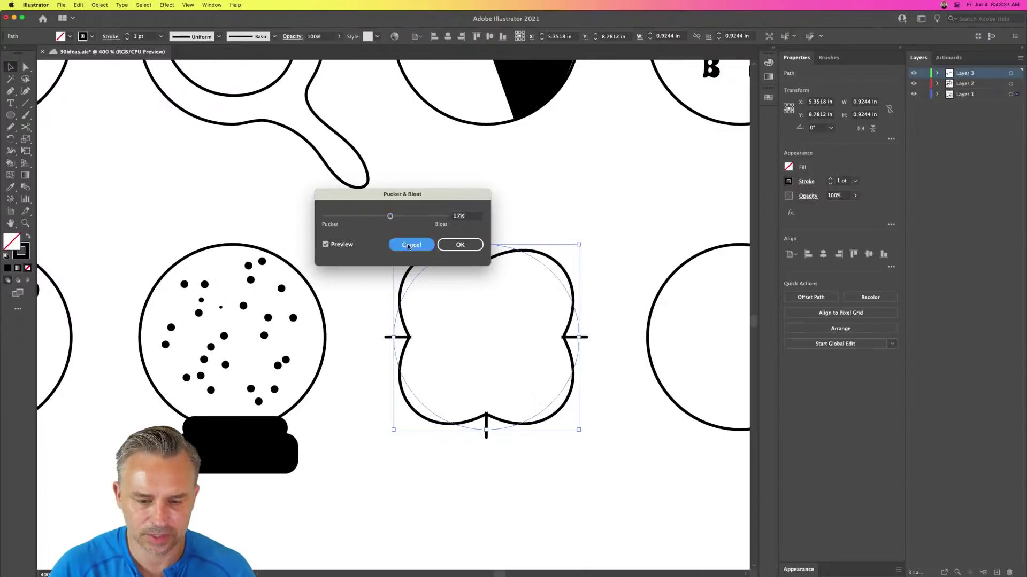
- Apply a Zig Zag effect to the circle with smooth points, an absolute size of 0.01 in and 9 ridges per segment, and deselect it
{"action": "left_click", "coordinate": [167, 5]}
{"action": "mouse_move", "coordinate": [175, 86]}
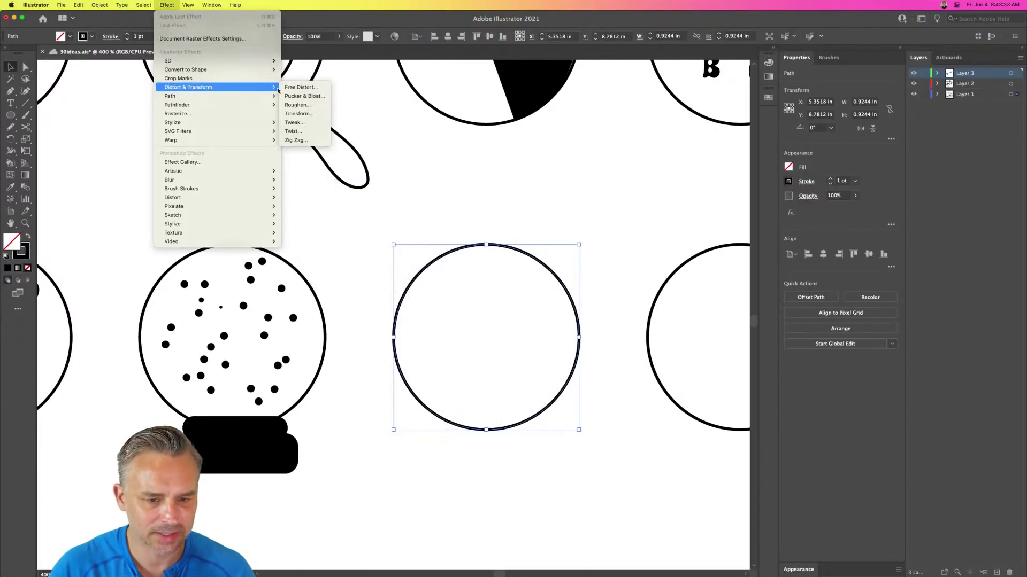
{"action": "left_click", "coordinate": [306, 139]}
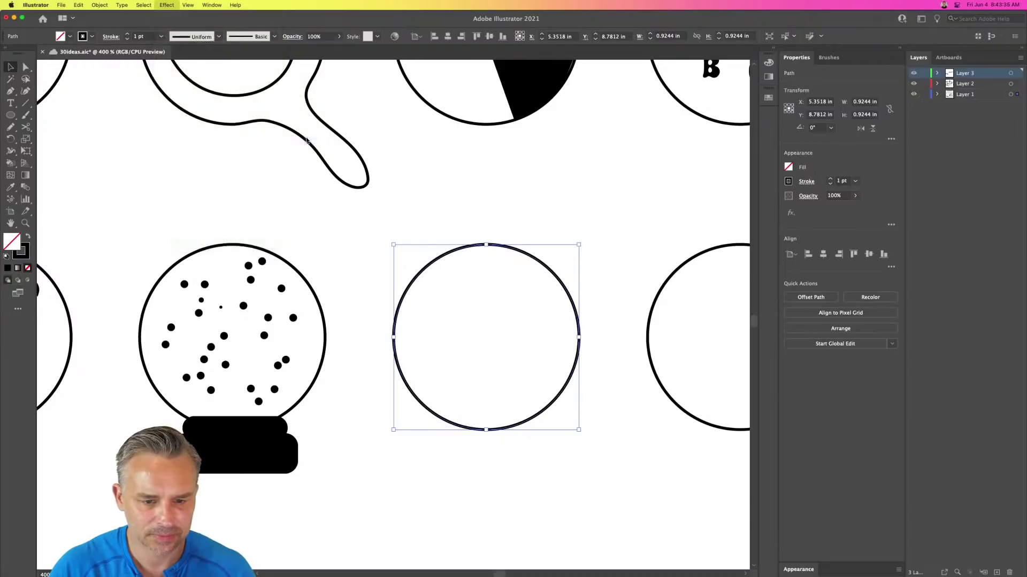
{"action": "left_click", "coordinate": [162, 325]}
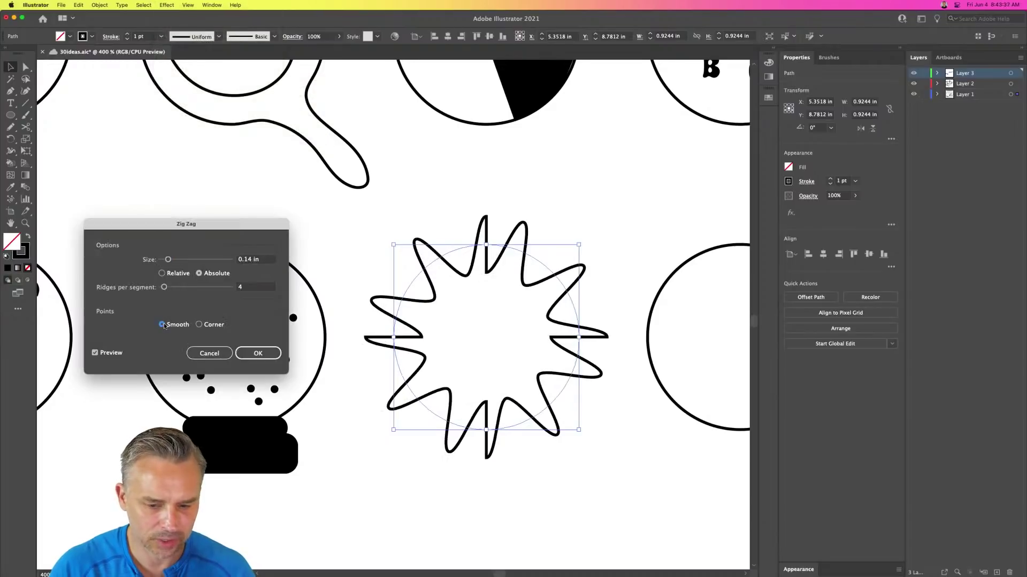
{"action": "left_click_drag", "start_coordinate": [176, 224], "coordinate": [636, 124]}
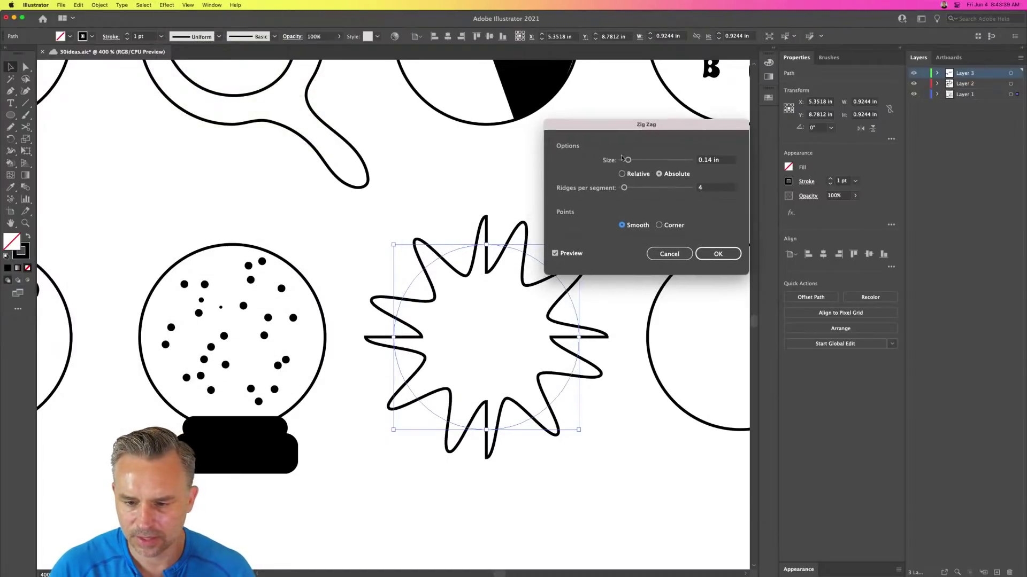
{"action": "left_click_drag", "start_coordinate": [628, 160], "coordinate": [622, 162]}
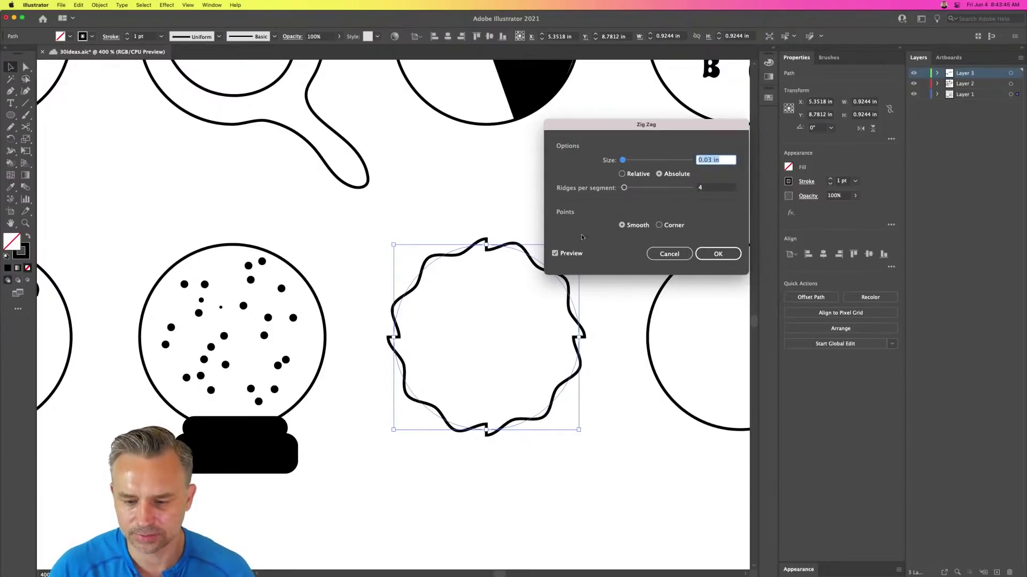
{"action": "left_click", "coordinate": [642, 188]}
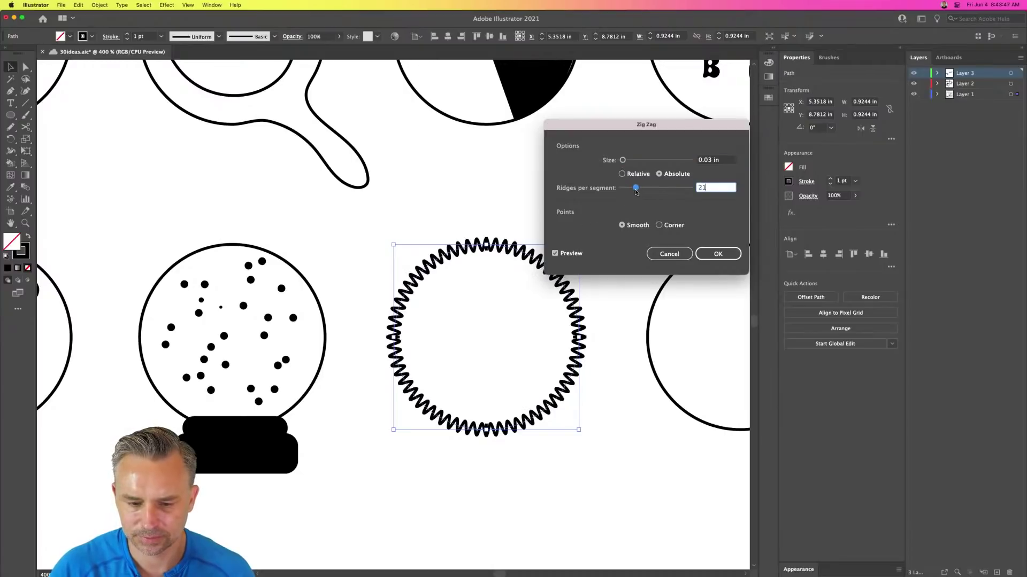
{"action": "left_click_drag", "start_coordinate": [636, 190], "coordinate": [621, 160]}
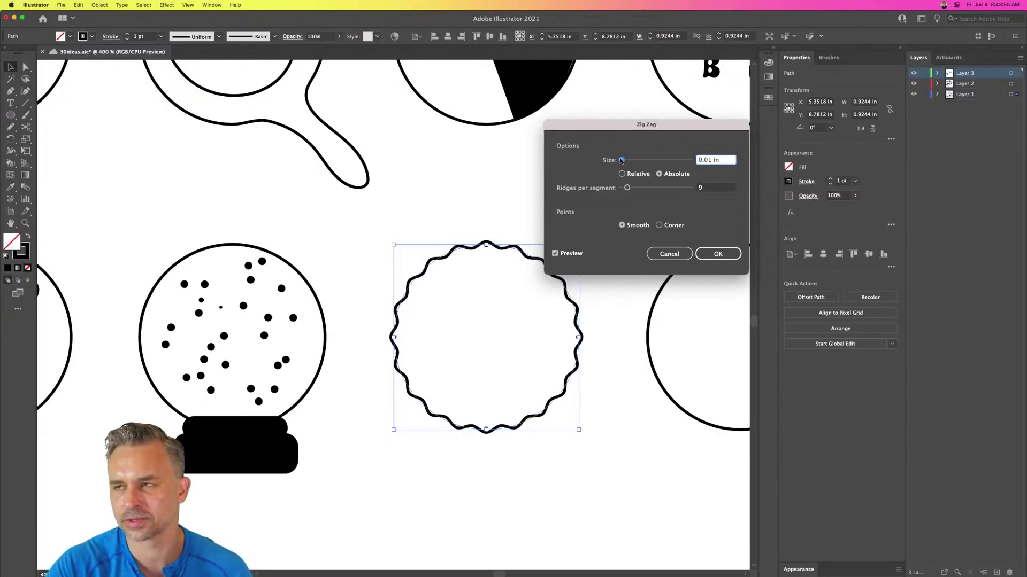
{"action": "left_click", "coordinate": [717, 254]}
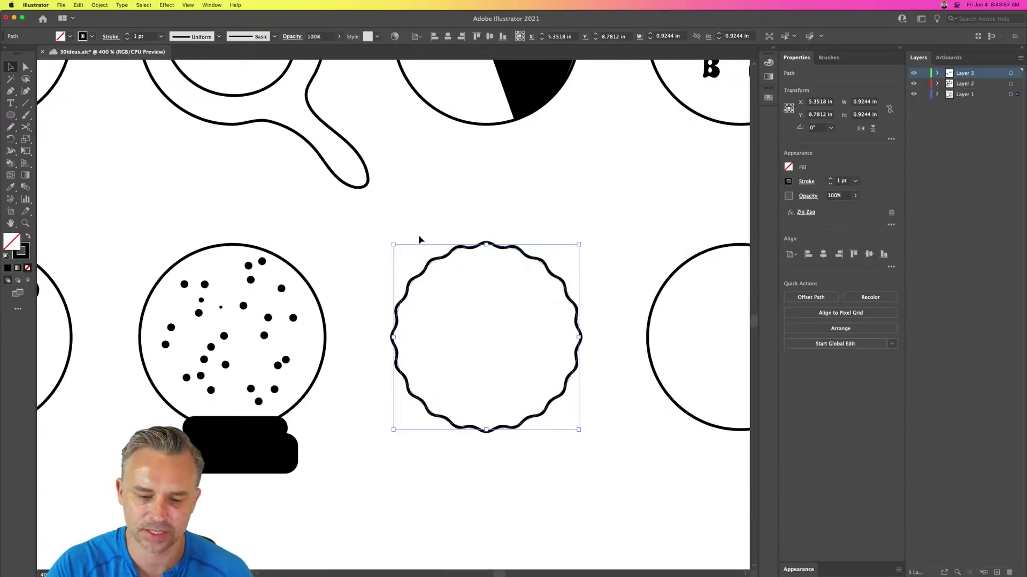
{"action": "left_click", "coordinate": [386, 196]}
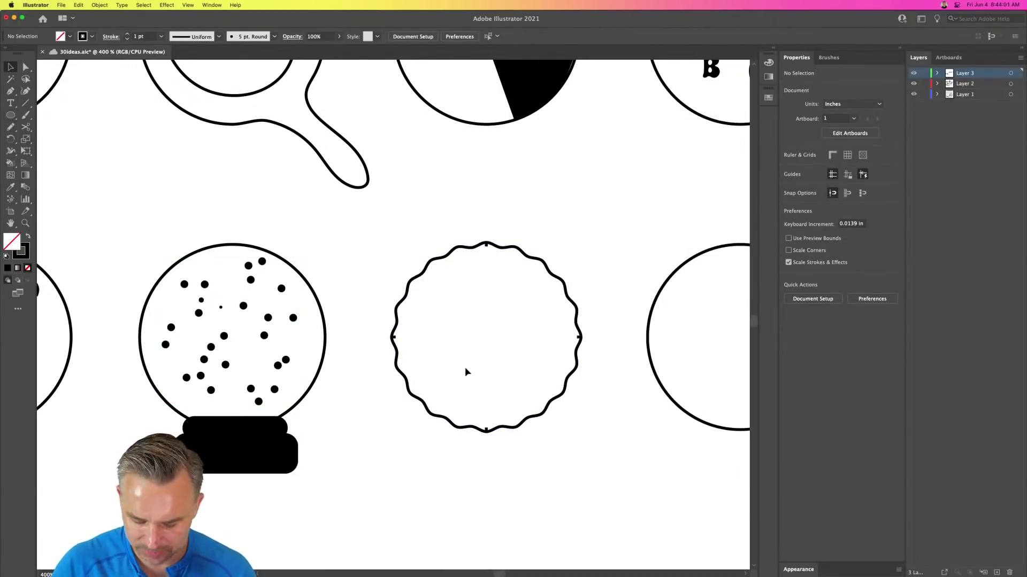
- Draw three small slanted slits near the wavy circle's center with the Pencil tool, removing the Zig Zag effect from the first one
{"action": "key", "text": "n"}
{"action": "mouse_move", "coordinate": [458, 321]}
{"action": "left_mouse_down"}
{"action": "mouse_move", "coordinate": [477, 346]}
{"action": "mouse_move", "coordinate": [458, 321]}
{"action": "left_mouse_up"}
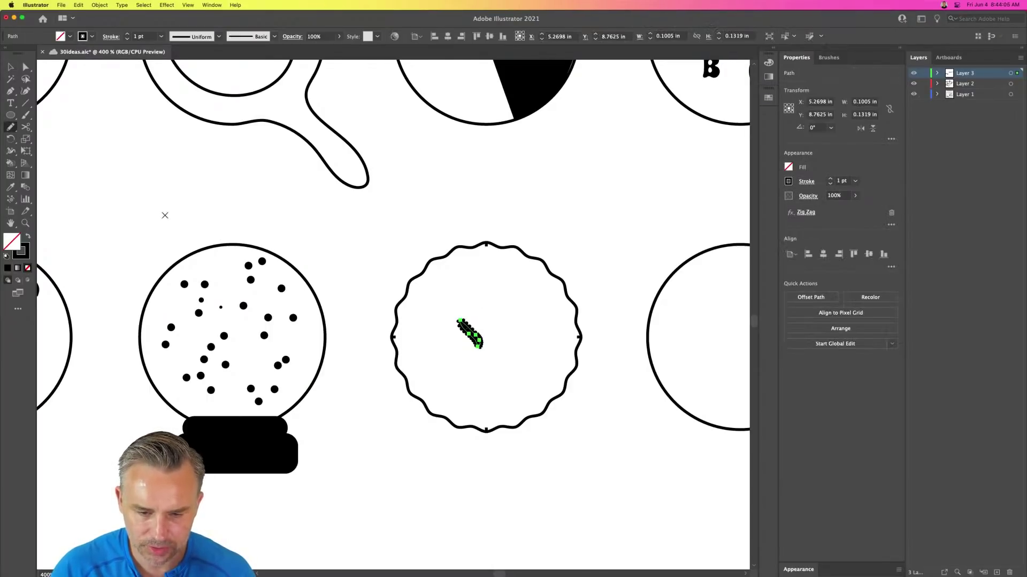
{"action": "key", "text": "i"}
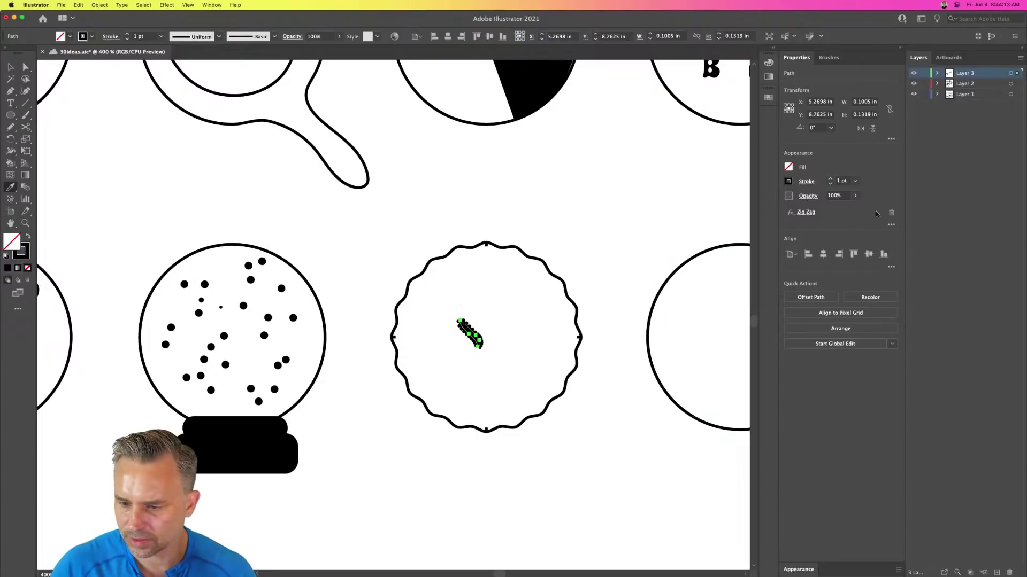
{"action": "left_click", "coordinate": [891, 212]}
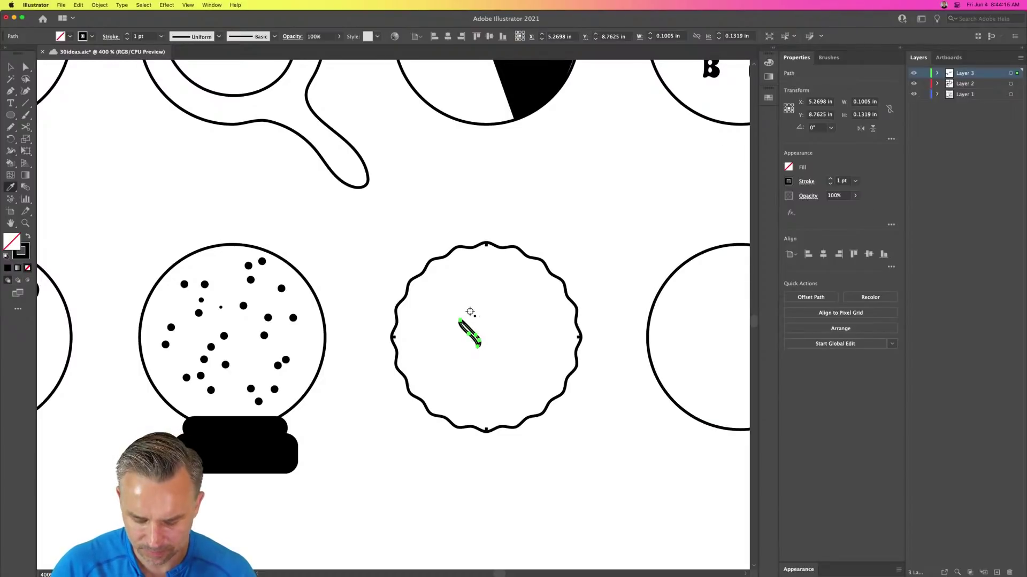
{"action": "key", "text": "n"}
{"action": "mouse_move", "coordinate": [470, 314]}
{"action": "left_mouse_down"}
{"action": "mouse_move", "coordinate": [486, 339]}
{"action": "mouse_move", "coordinate": [496, 333]}
{"action": "mouse_move", "coordinate": [471, 310]}
{"action": "mouse_move", "coordinate": [488, 310]}
{"action": "mouse_move", "coordinate": [501, 331]}
{"action": "left_mouse_up"}
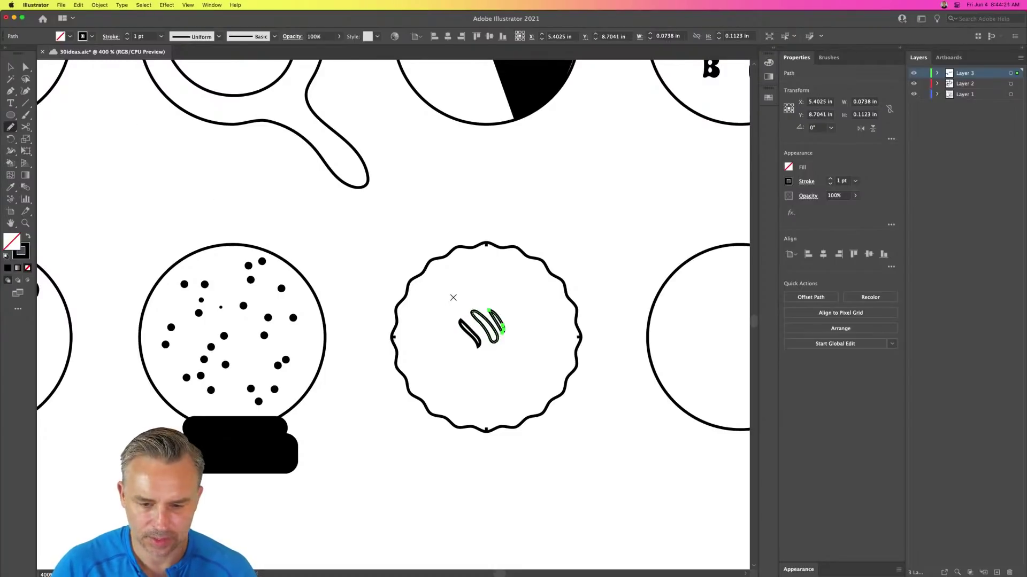
- Draw three wavy steam lines rising from the slits across the wavy circle's upper edge with the Pencil tool
{"action": "mouse_move", "coordinate": [462, 297]}
{"action": "left_mouse_down"}
{"action": "mouse_move", "coordinate": [444, 263]}
{"action": "mouse_move", "coordinate": [458, 222]}
{"action": "mouse_move", "coordinate": [446, 205]}
{"action": "left_mouse_up"}
{"action": "mouse_move", "coordinate": [477, 265]}
{"action": "left_mouse_down"}
{"action": "mouse_move", "coordinate": [465, 247]}
{"action": "mouse_move", "coordinate": [477, 193]}
{"action": "left_mouse_up"}
{"action": "left_click_drag", "start_coordinate": [513, 282], "coordinate": [508, 213]}
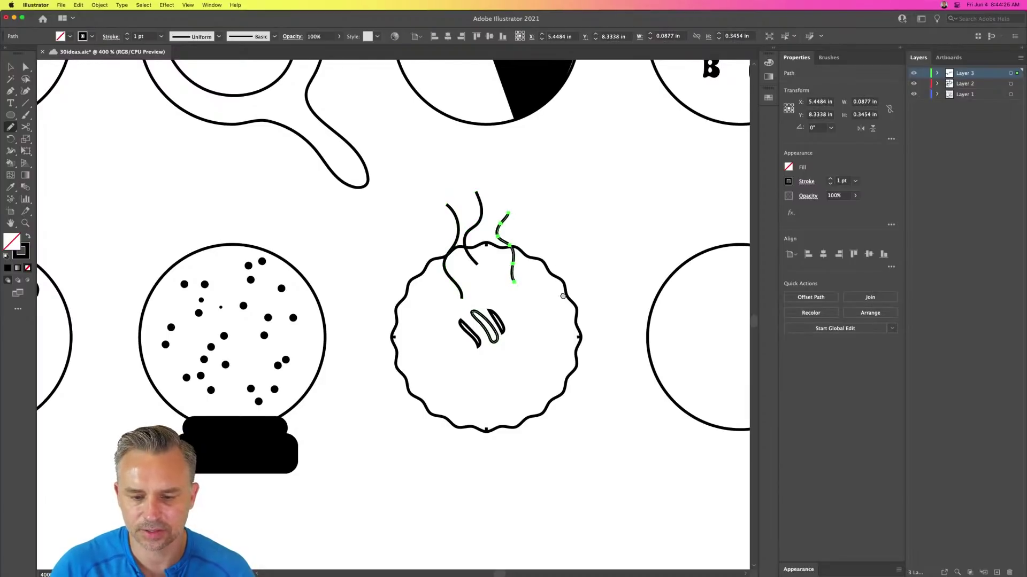
- Draw a five-pointed star about 0.51 in wide, position it in the middle of the blank circle beside the wavy one, and deselect it
{"action": "left_click_drag", "start_coordinate": [563, 296], "coordinate": [231, 282]}
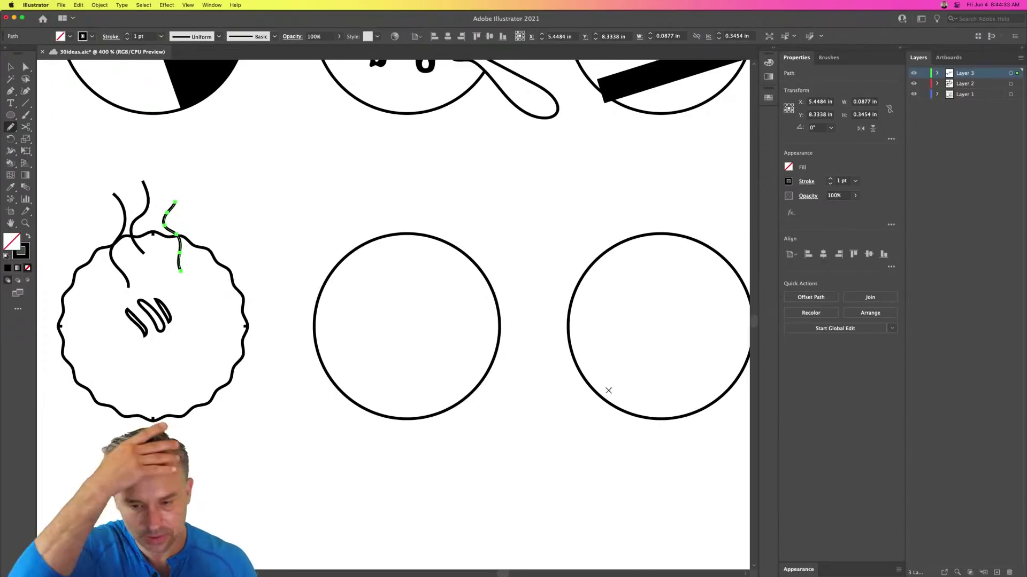
{"action": "left_click_drag", "start_coordinate": [586, 408], "coordinate": [569, 394]}
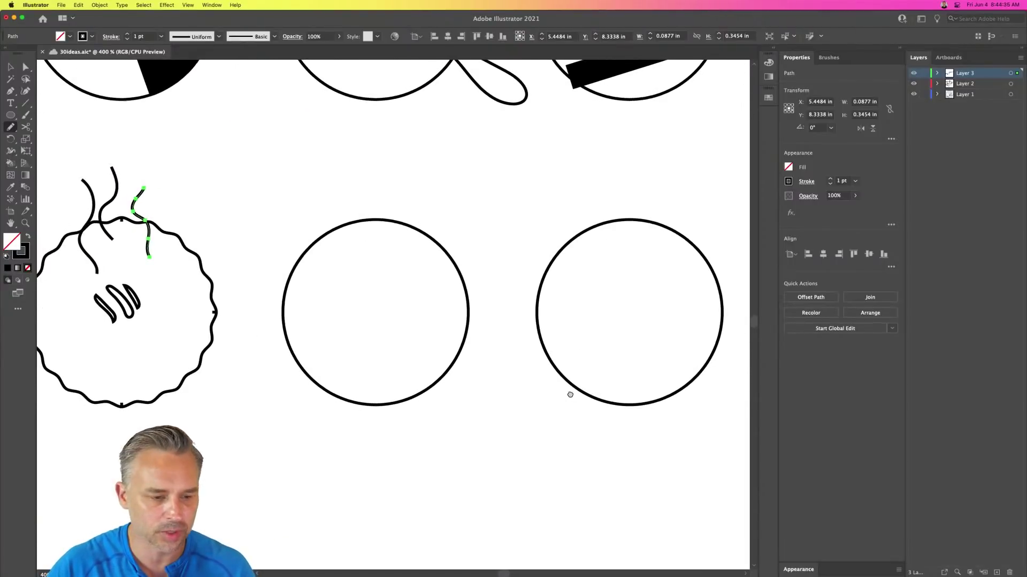
{"action": "left_click_drag", "start_coordinate": [11, 115], "coordinate": [58, 163]}
{"action": "mouse_move", "coordinate": [374, 313]}
{"action": "left_mouse_down"}
{"action": "mouse_move", "coordinate": [374, 295]}
{"action": "mouse_move", "coordinate": [284, 225]}
{"action": "left_mouse_up"}
{"action": "left_click", "coordinate": [9, 64]}
{"action": "left_click_drag", "start_coordinate": [315, 265], "coordinate": [355, 303]}
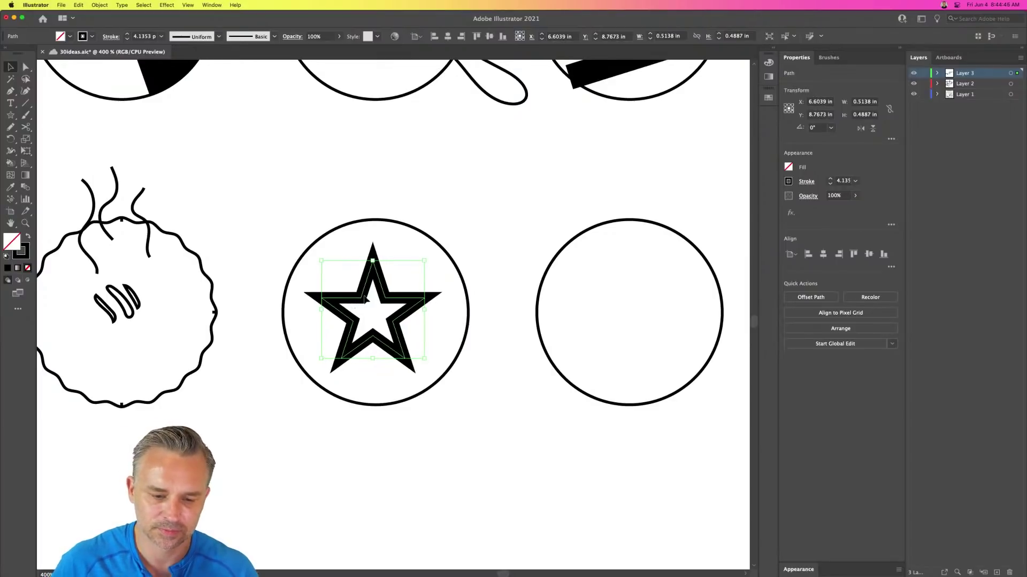
{"action": "left_click", "coordinate": [502, 202]}
- Draw a spiral about 0.79 in wide with the Spiral tool over the edge of the blank circle beside the star
{"action": "scroll", "coordinate": [364, 258], "scroll_direction": "right", "scroll_amount": 5}
{"action": "scroll", "coordinate": [363, 258], "scroll_direction": "left", "scroll_amount": 2}
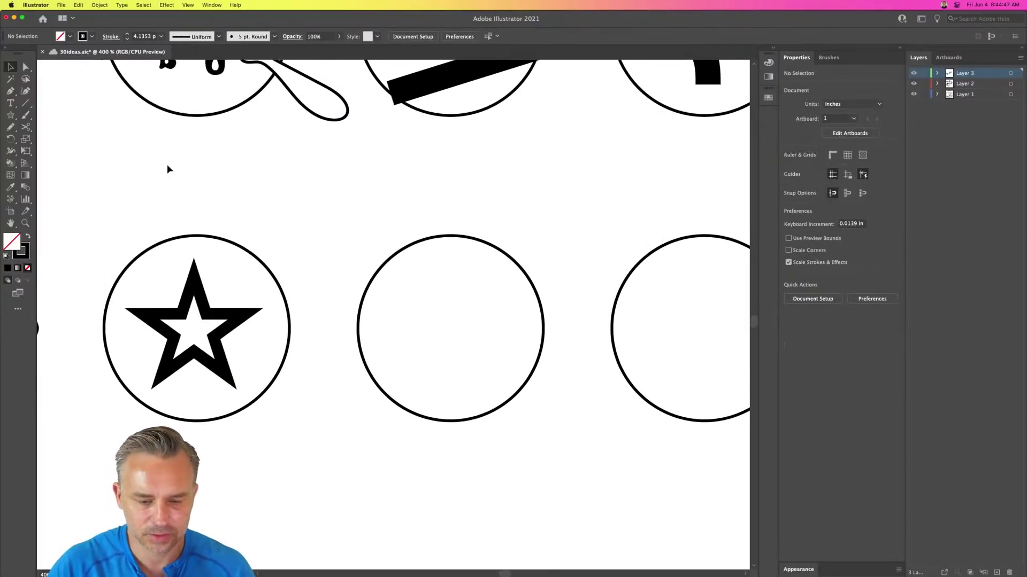
{"action": "left_click", "coordinate": [12, 115]}
{"action": "left_click", "coordinate": [14, 116]}
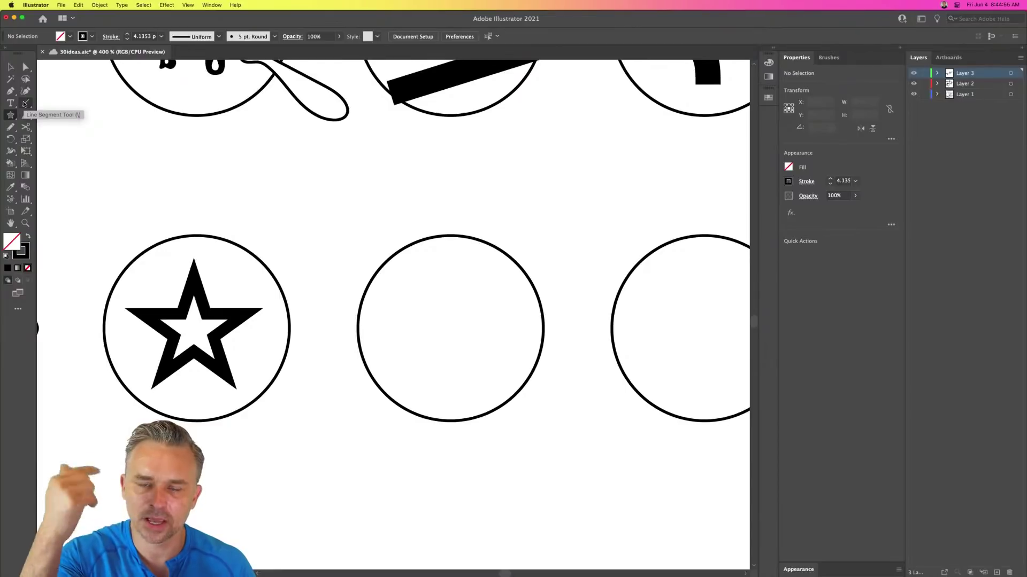
{"action": "left_click", "coordinate": [26, 103]}
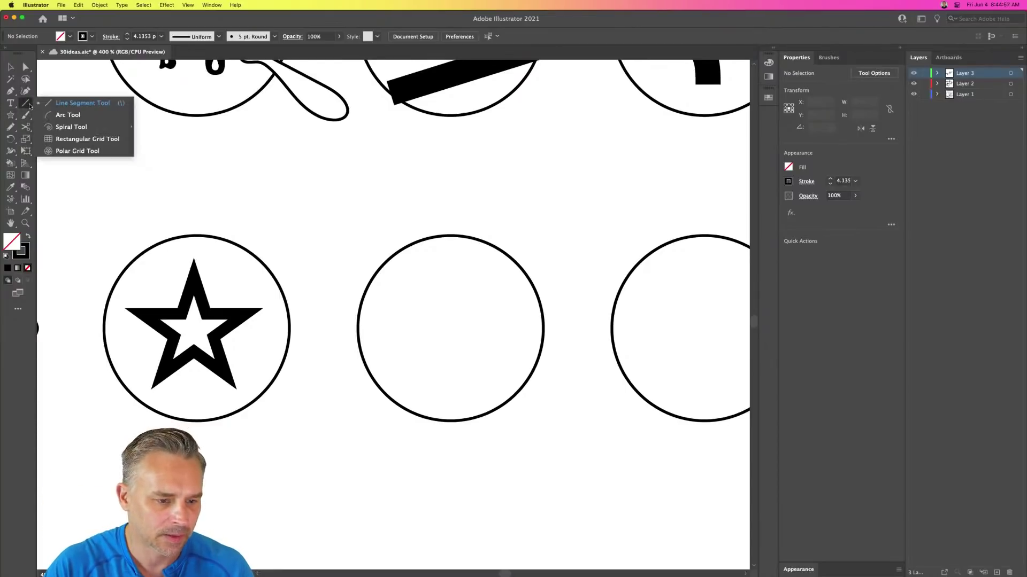
{"action": "left_click", "coordinate": [70, 129]}
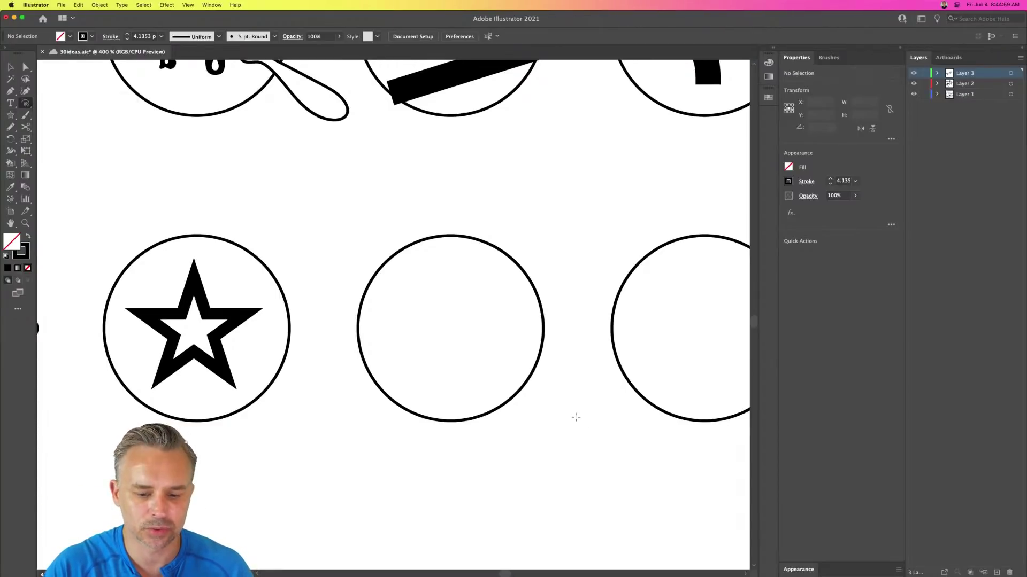
{"action": "left_click_drag", "start_coordinate": [377, 265], "coordinate": [443, 357]}
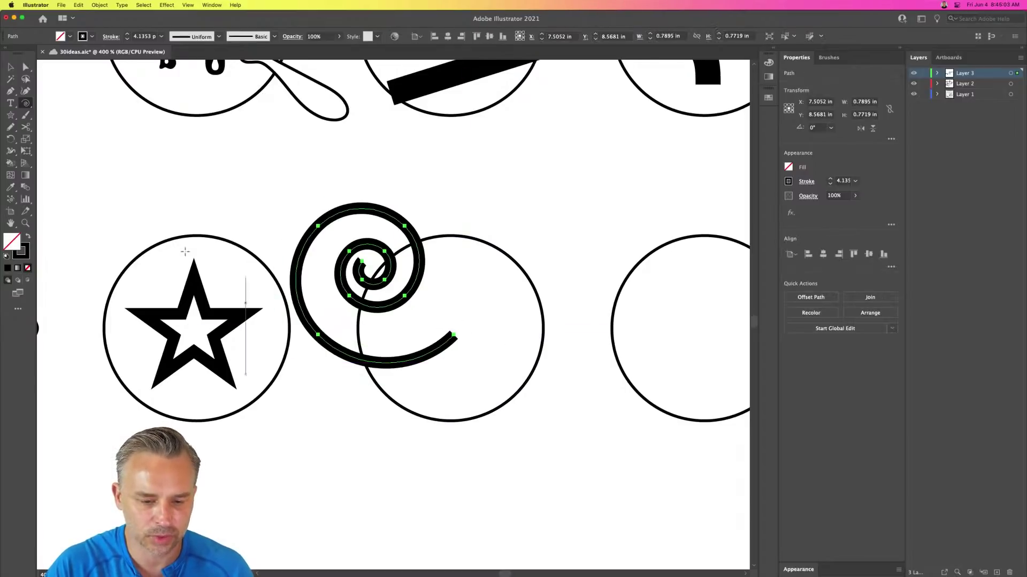
- Move the spiral into the blank circle beside the star so that its coils sit around the circle's center
{"action": "key", "text": "v"}
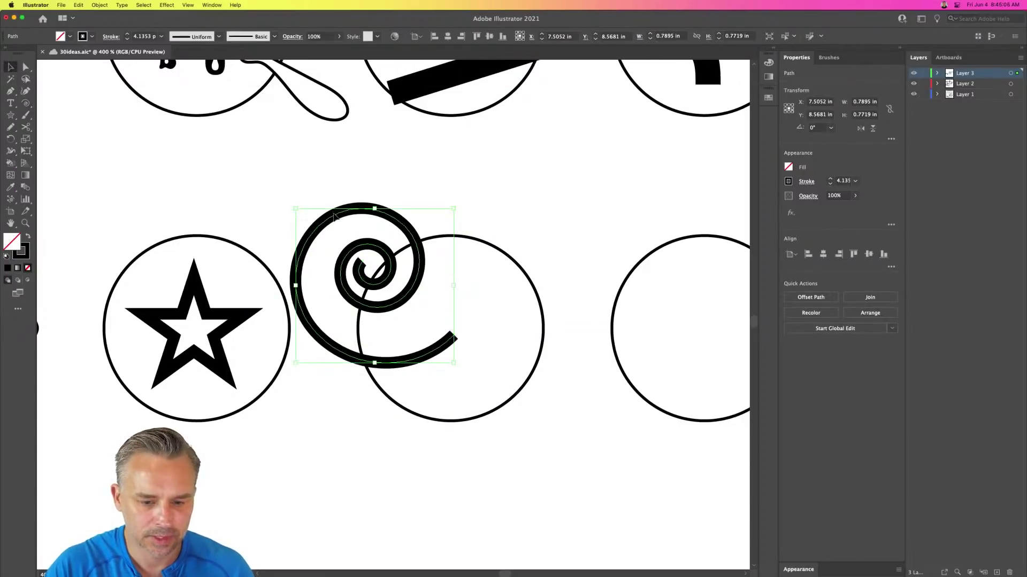
{"action": "left_click", "coordinate": [330, 221]}
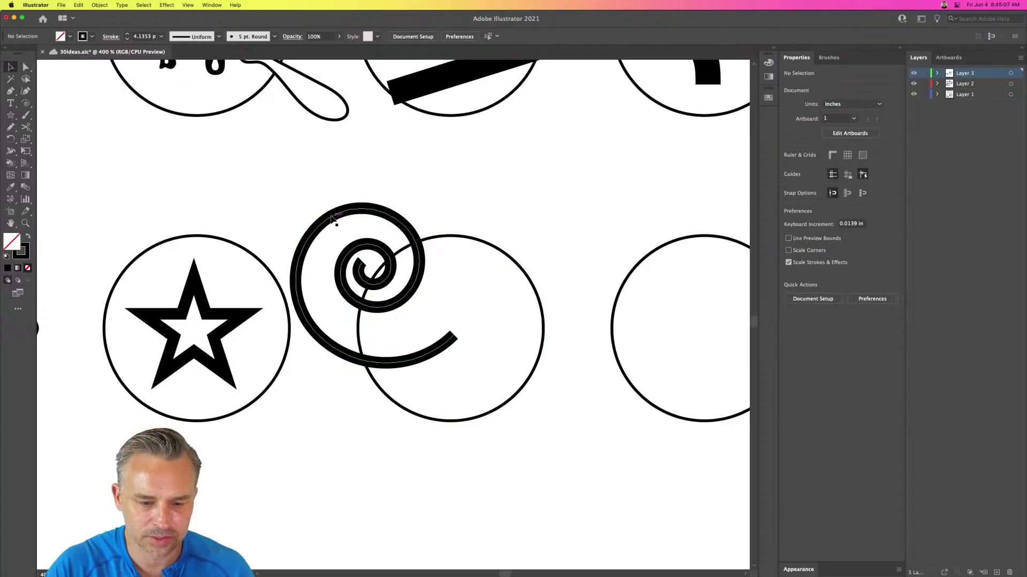
{"action": "left_click", "coordinate": [349, 212]}
{"action": "left_click_drag", "start_coordinate": [349, 212], "coordinate": [429, 262]}
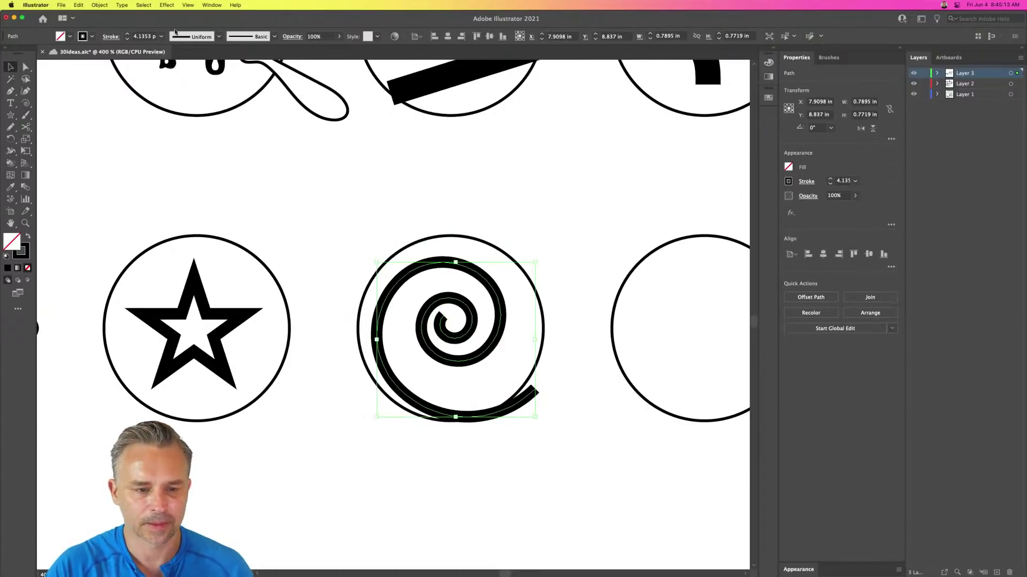
- Give the spiral a tapered width profile that is thin at its center, and set its stroke to 13 pt
{"action": "left_click", "coordinate": [219, 36]}
{"action": "left_click", "coordinate": [193, 118]}
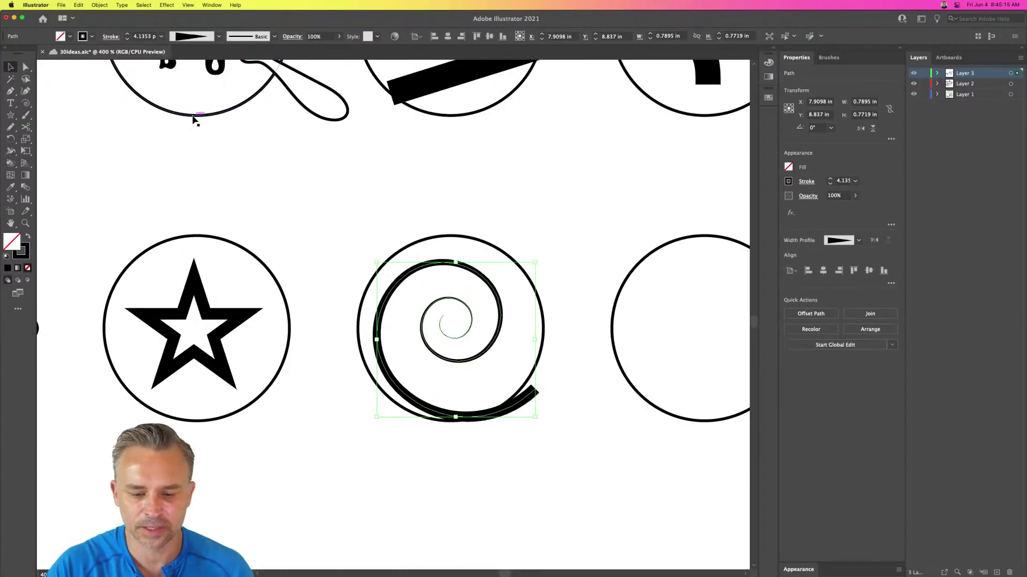
{"action": "left_click_drag", "start_coordinate": [126, 35], "coordinate": [126, 35]}
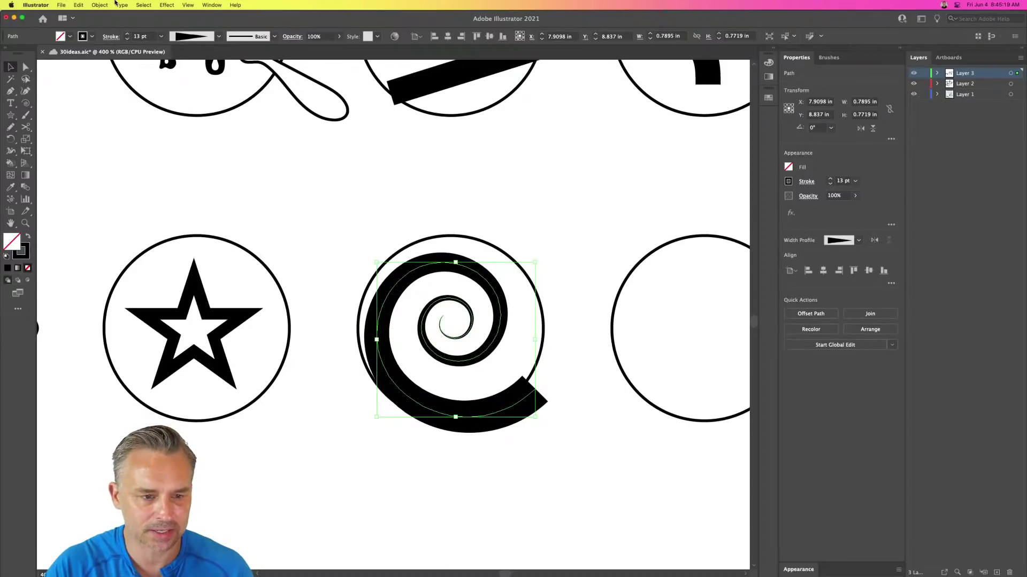
- Expand the tapered spiral's appearance into a filled outline shape and deselect it
{"action": "left_click", "coordinate": [107, 4]}
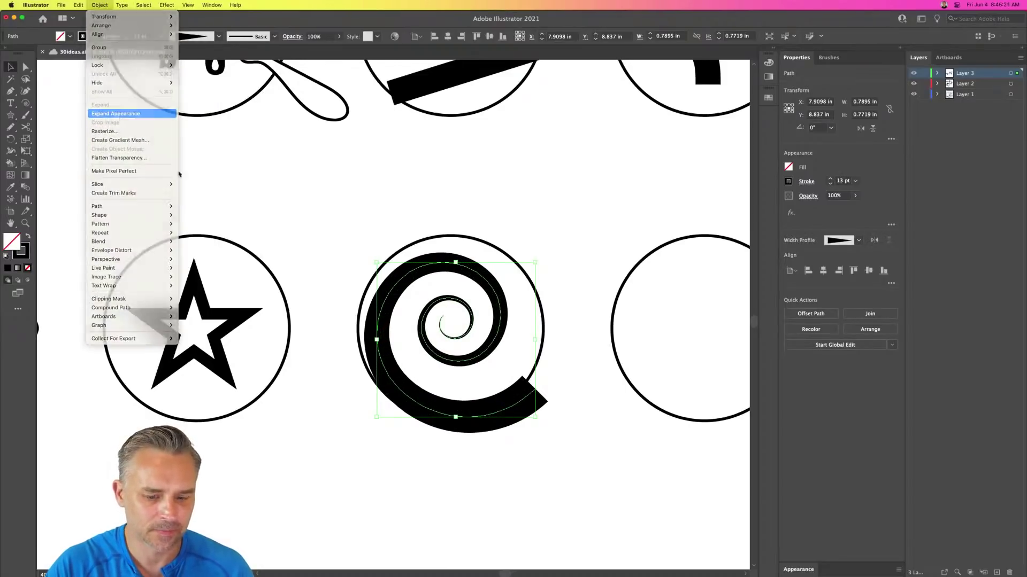
{"action": "left_click", "coordinate": [26, 67]}
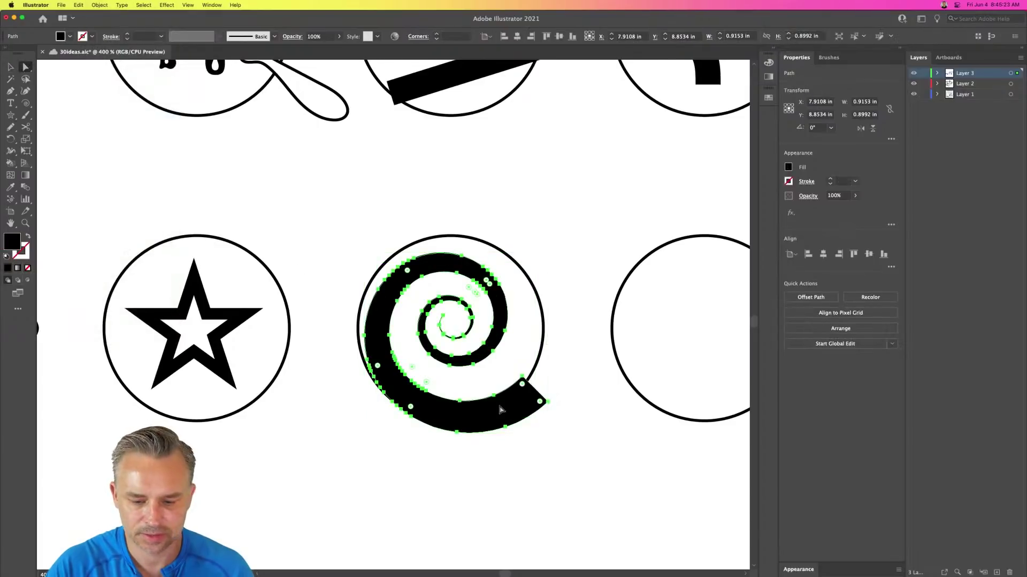
{"action": "left_click", "coordinate": [546, 402]}
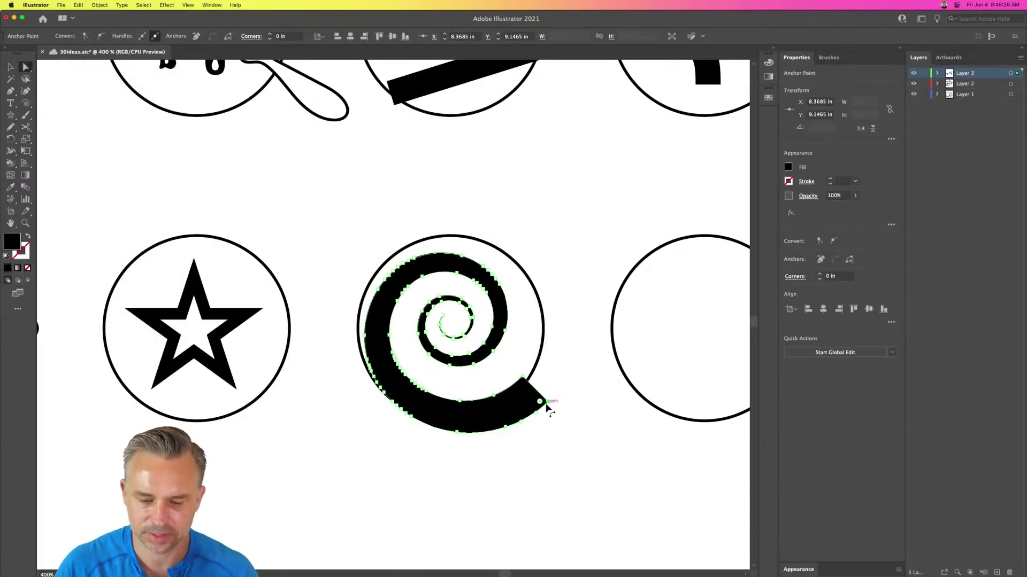
{"action": "left_click", "coordinate": [9, 66]}
{"action": "left_click", "coordinate": [415, 203]}
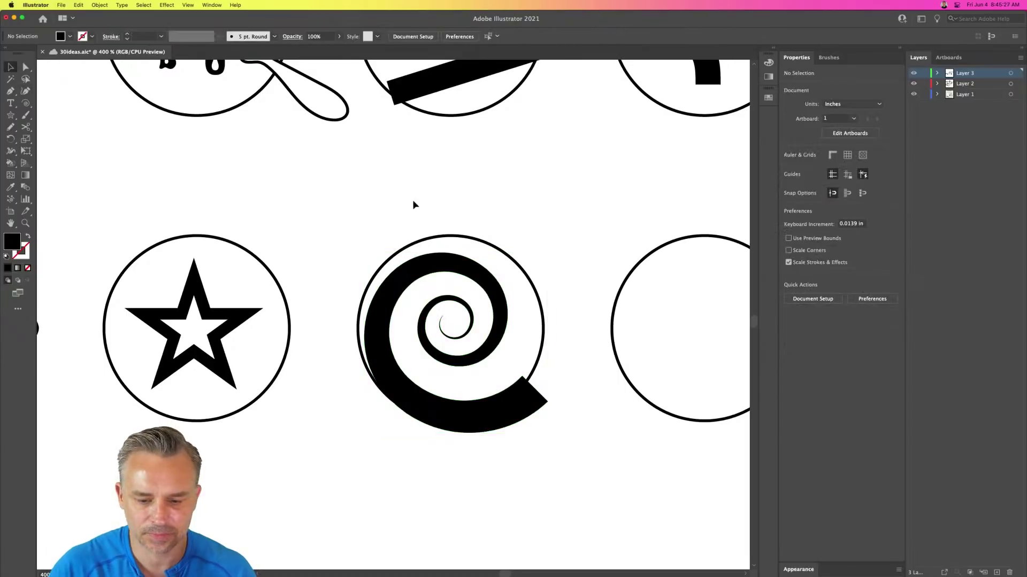
- Draw a rounded rectangle about 0.36 by 0.61 in over the lower edge of the last blank circle, with corners reduced to about 0.1 in
{"action": "left_click_drag", "start_coordinate": [415, 204], "coordinate": [207, 145]}
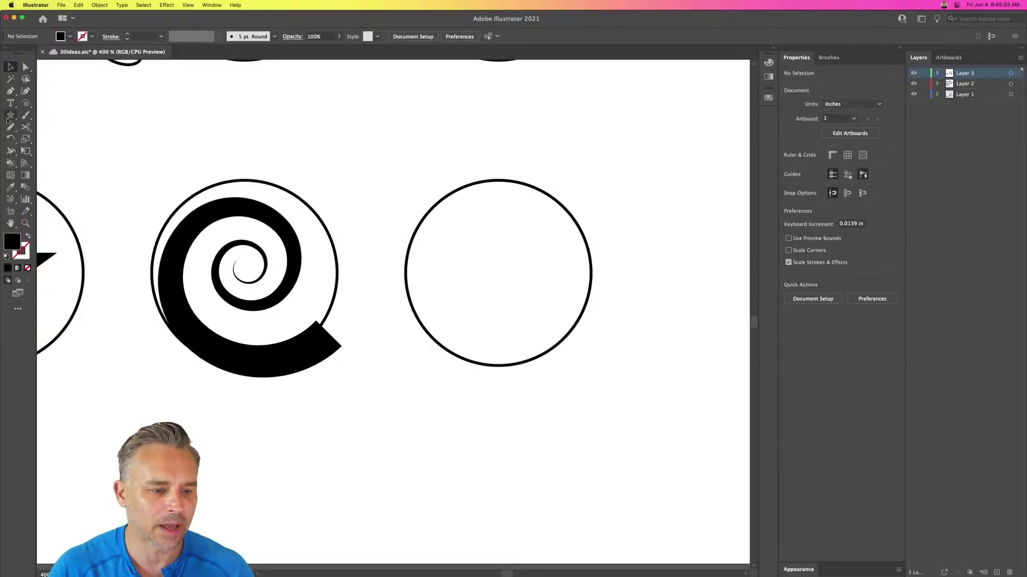
{"action": "left_click", "coordinate": [503, 185]}
{"action": "left_click", "coordinate": [10, 116]}
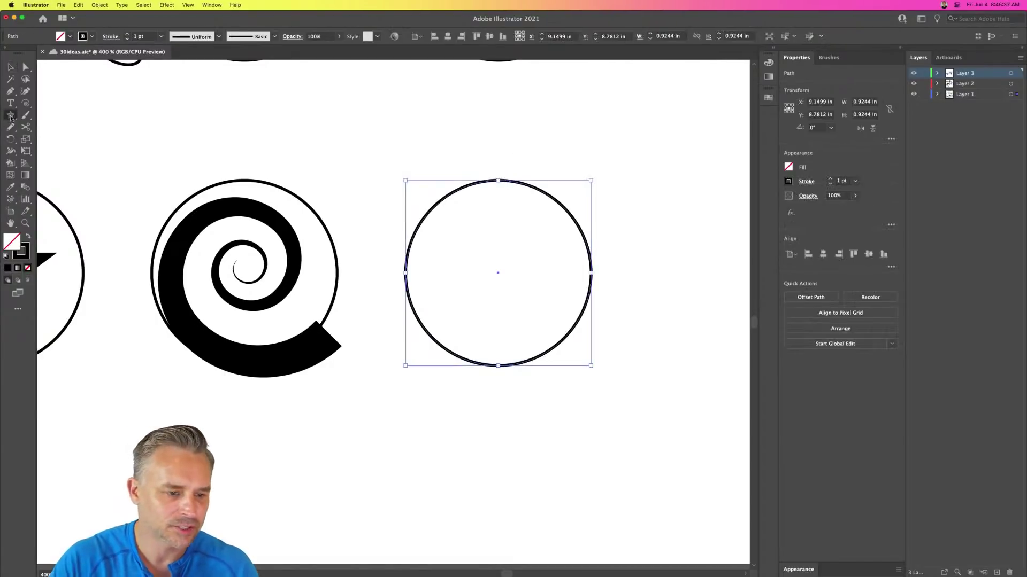
{"action": "left_click_drag", "start_coordinate": [10, 117], "coordinate": [66, 134]}
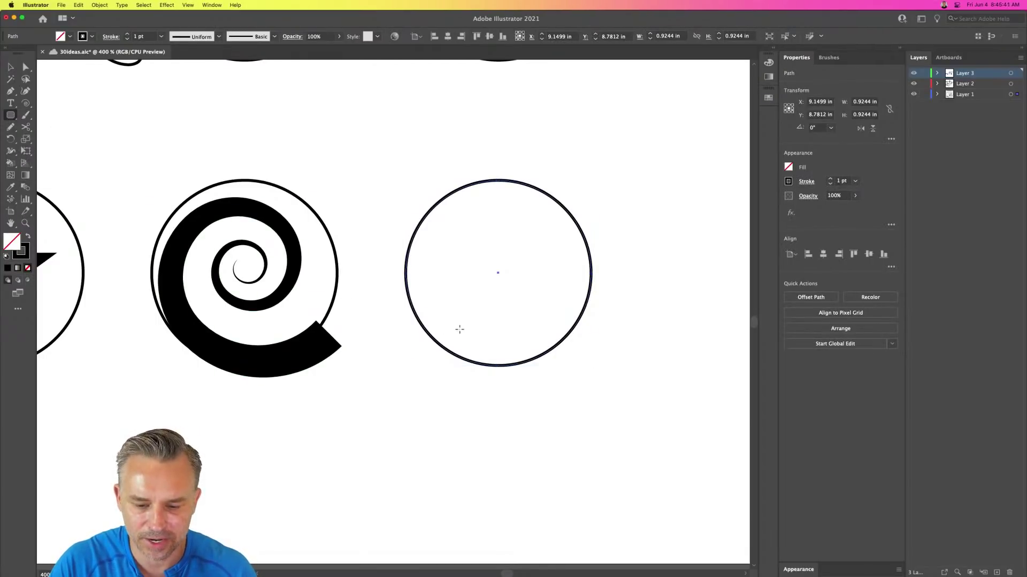
{"action": "mouse_move", "coordinate": [469, 332]}
{"action": "left_mouse_down"}
{"action": "mouse_move", "coordinate": [509, 420]}
{"action": "mouse_move", "coordinate": [540, 440]}
{"action": "mouse_move", "coordinate": [542, 457]}
{"action": "mouse_move", "coordinate": [521, 440]}
{"action": "left_mouse_up"}
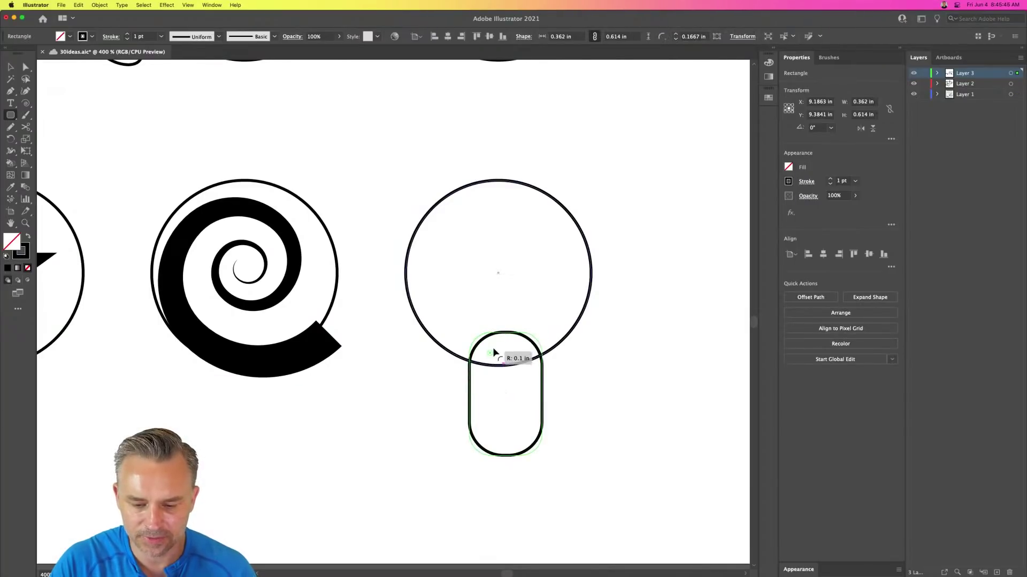
{"action": "left_click", "coordinate": [10, 67]}
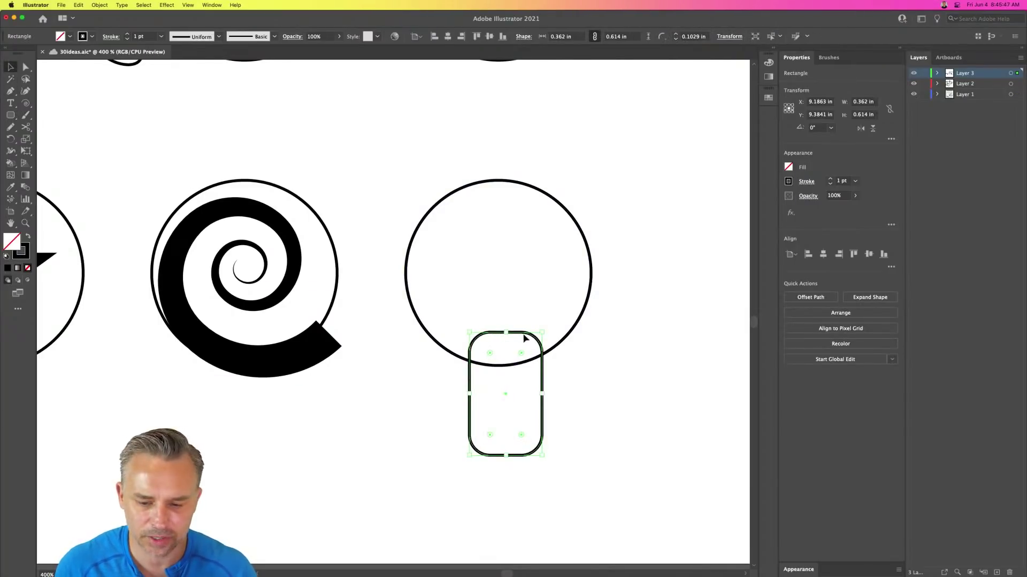
- Nudge the rounded rectangle slightly up and center it horizontally with the circle
{"action": "key", "text": "Left"}
{"action": "key", "text": "Up"}
{"action": "key", "text": "Up"}
{"action": "key", "text": "Up"}
{"action": "left_click_drag", "start_coordinate": [453, 171], "coordinate": [530, 423]}
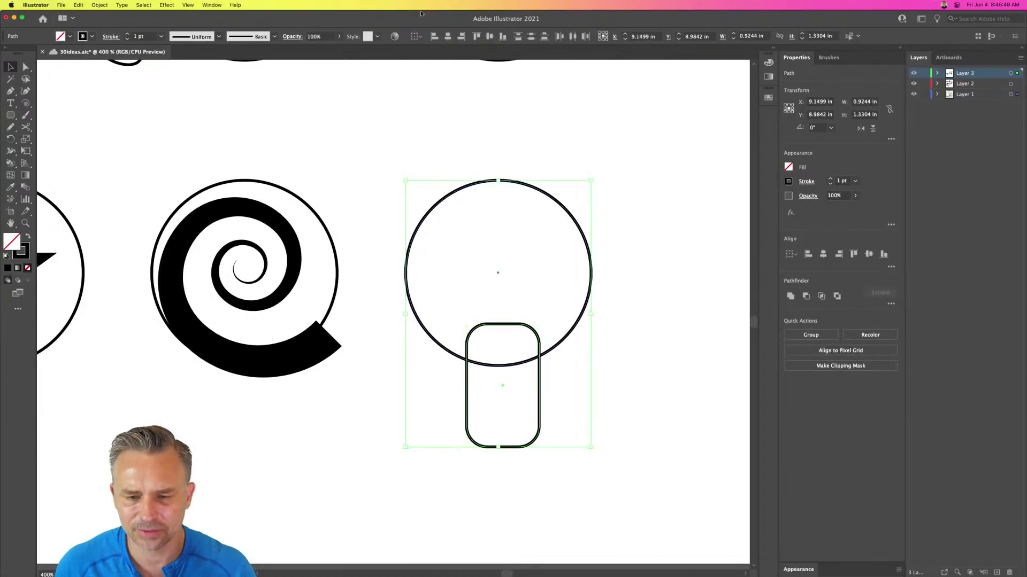
{"action": "left_click", "coordinate": [447, 37]}
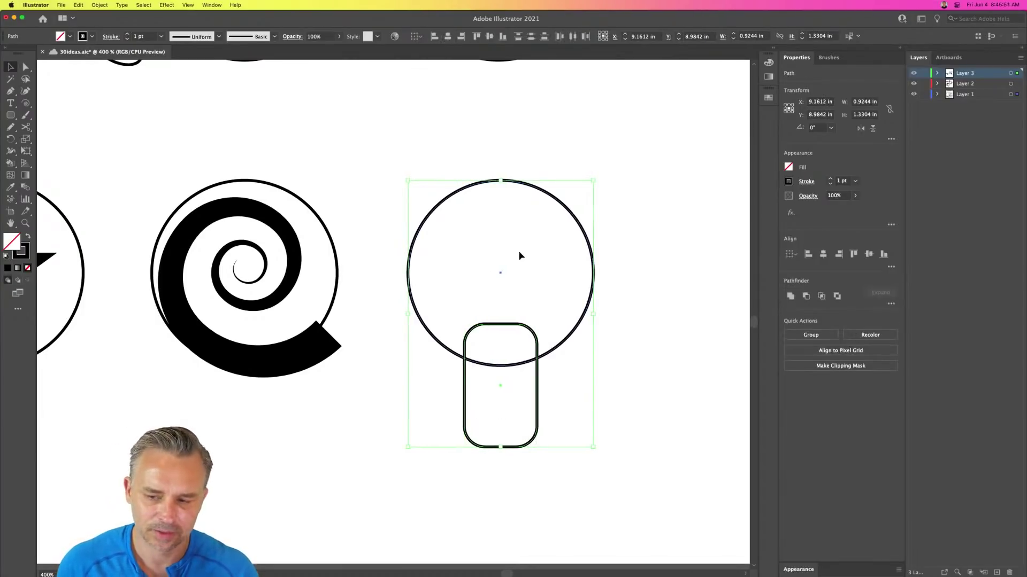
- Merge the rounded rectangle and the circle into one light bulb outline with the Shape Builder tool
{"action": "left_click", "coordinate": [9, 163]}
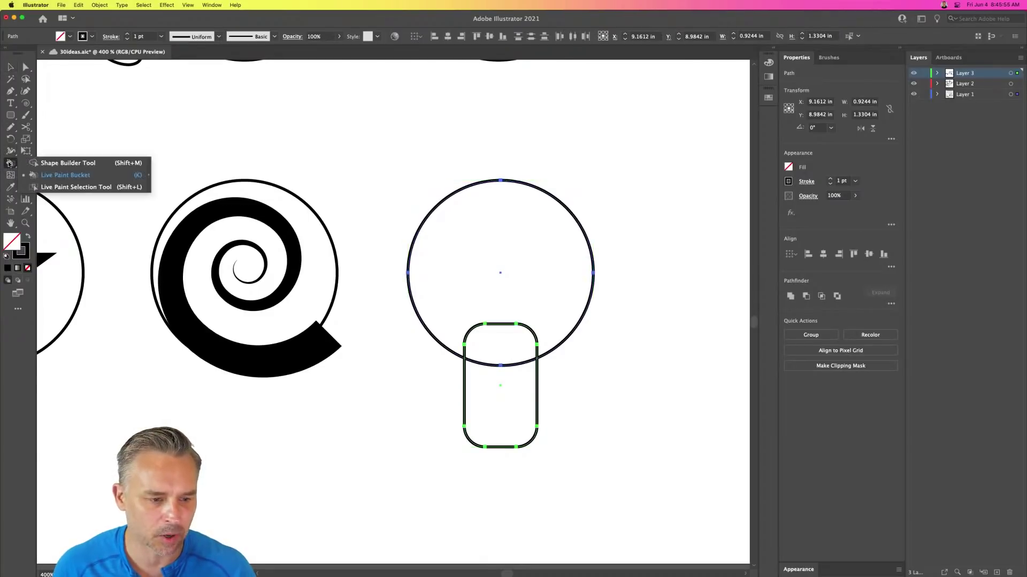
{"action": "left_click", "coordinate": [9, 152]}
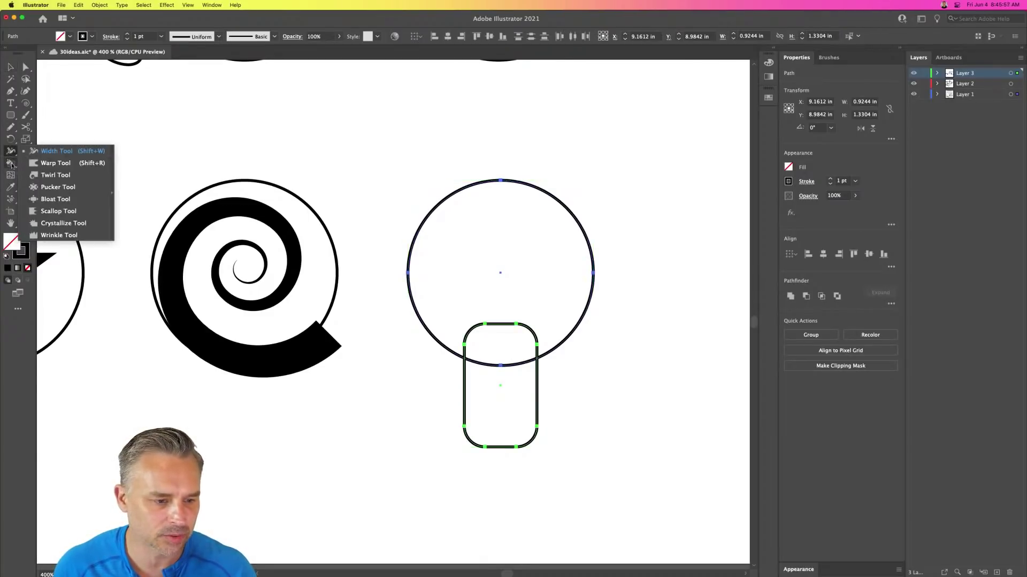
{"action": "left_click", "coordinate": [10, 164]}
{"action": "left_click", "coordinate": [54, 163]}
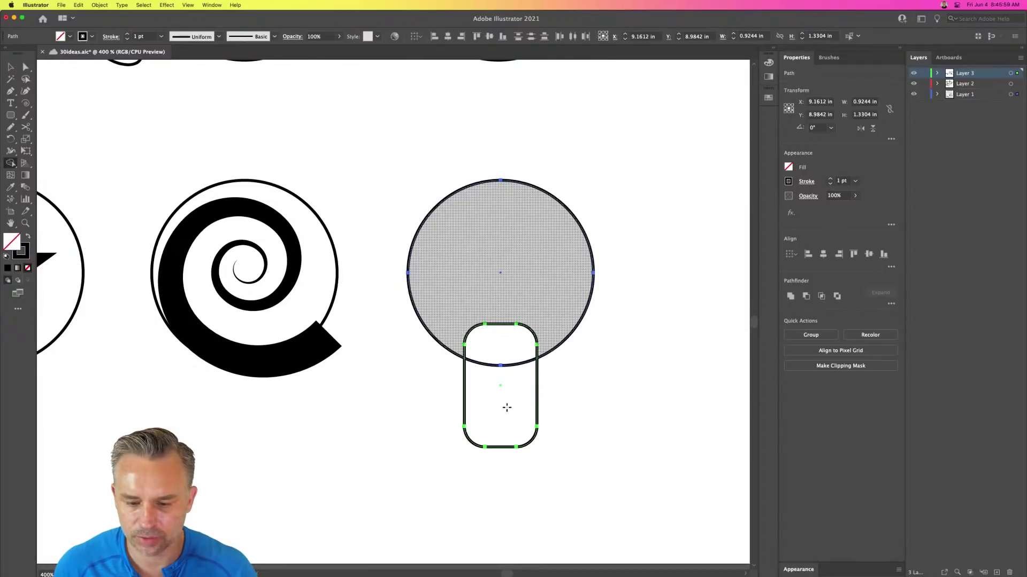
{"action": "left_click_drag", "start_coordinate": [504, 415], "coordinate": [496, 265]}
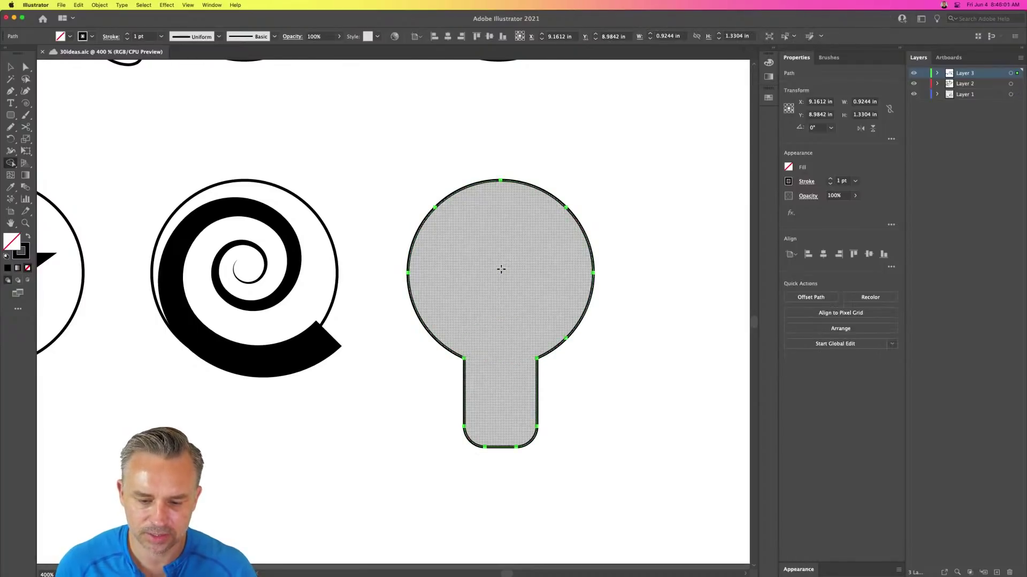
- Round the two corners where the bulb's neck meets the circle to a radius of about 0.18 in
{"action": "left_click", "coordinate": [26, 66]}
{"action": "left_click_drag", "start_coordinate": [427, 348], "coordinate": [559, 381]}
{"action": "left_click_drag", "start_coordinate": [456, 365], "coordinate": [430, 389]}
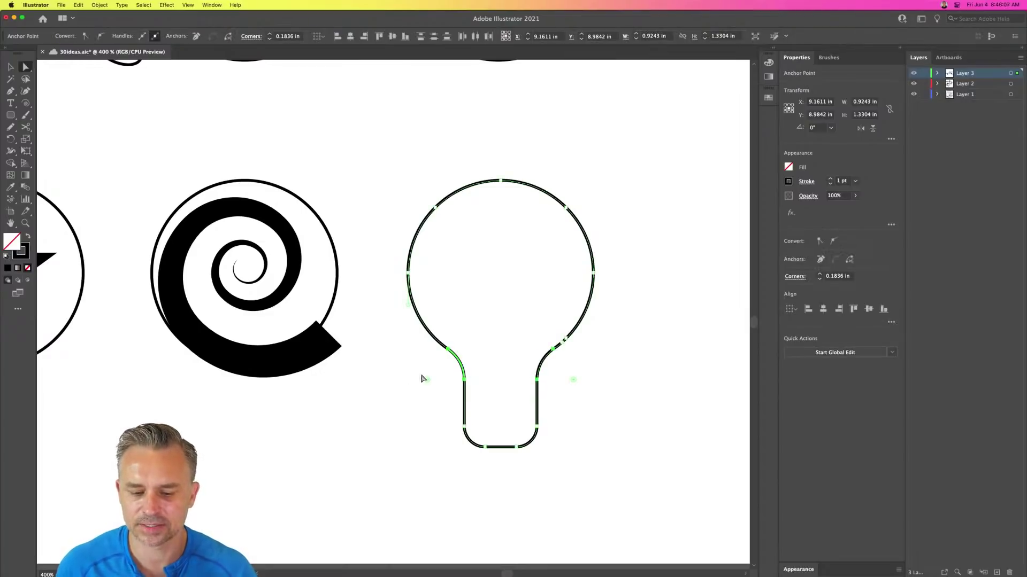
- Draw a rounded rectangle over the bulb's neck, about 0.44 by 0.39 in with corners of about 0.09 in, and nudge it up to the neck's base
{"action": "left_click", "coordinate": [9, 114]}
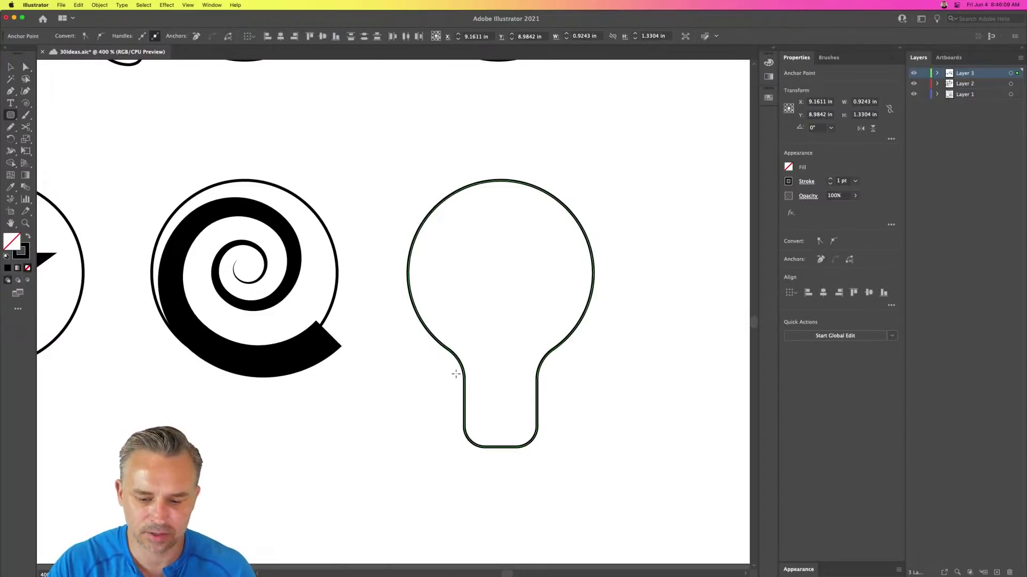
{"action": "left_click_drag", "start_coordinate": [455, 374], "coordinate": [551, 468]}
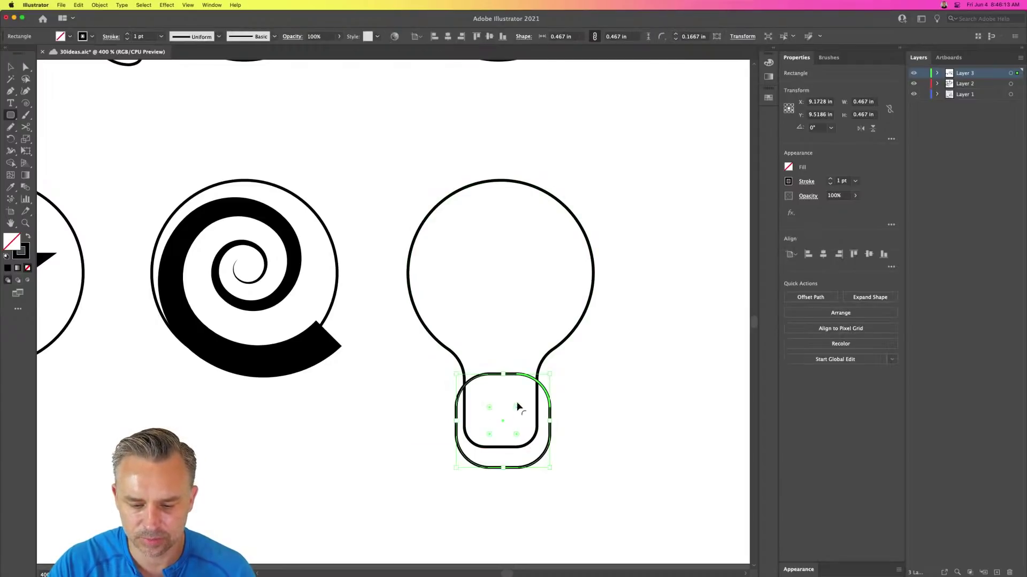
{"action": "left_click_drag", "start_coordinate": [517, 406], "coordinate": [538, 393]}
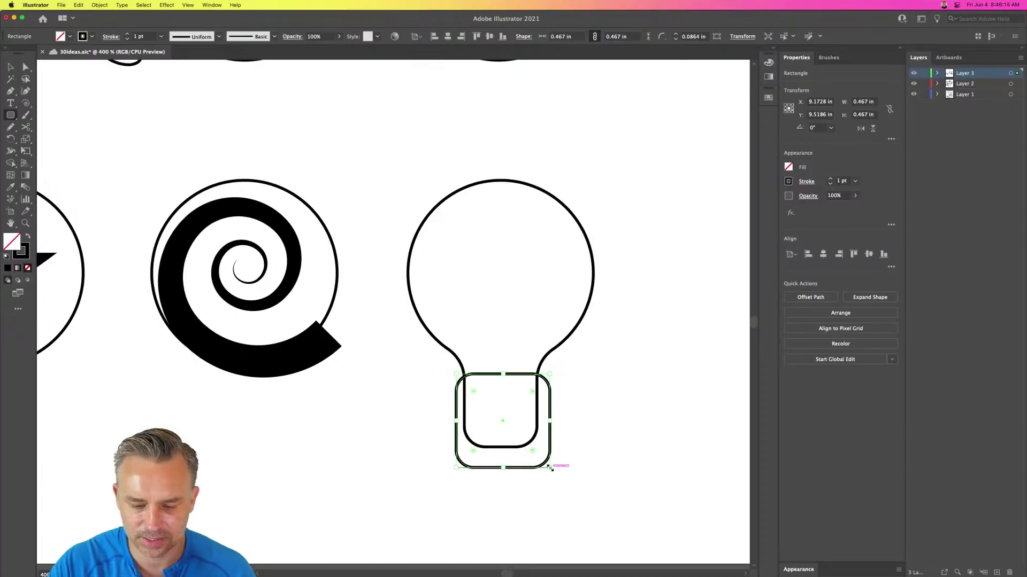
{"action": "left_click_drag", "start_coordinate": [550, 468], "coordinate": [545, 448]}
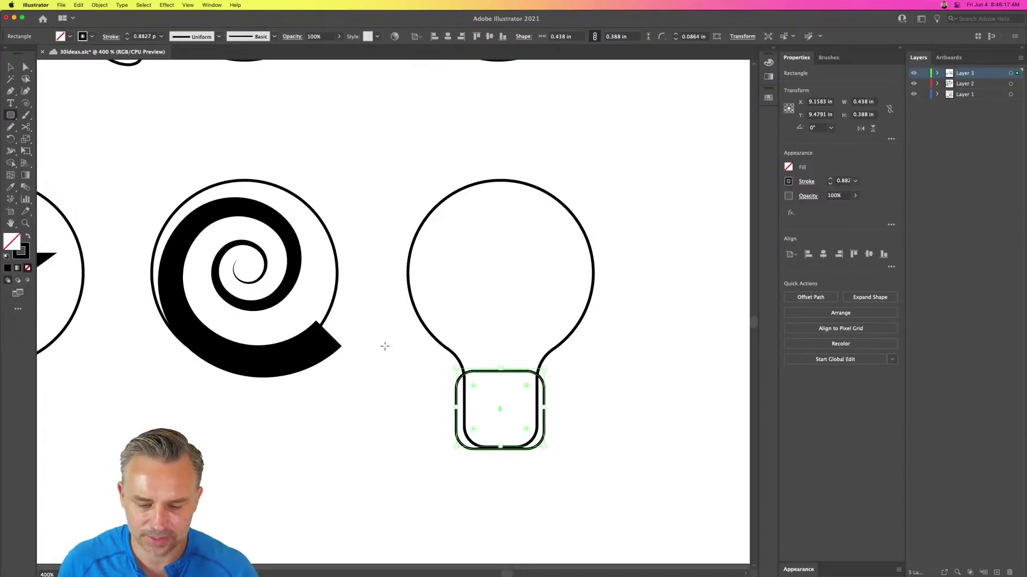
{"action": "key", "text": "Up"}
{"action": "key", "text": "Right"}
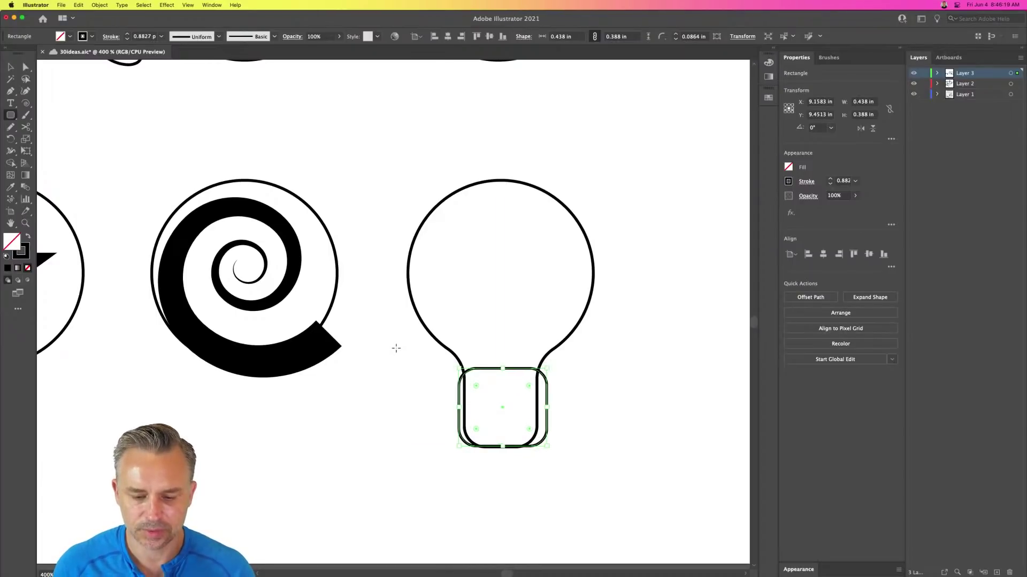
{"action": "key", "text": "Left"}
- Fill the rounded rectangle over the neck with white (ffffff) and deselect it
{"action": "double_click", "coordinate": [9, 242]}
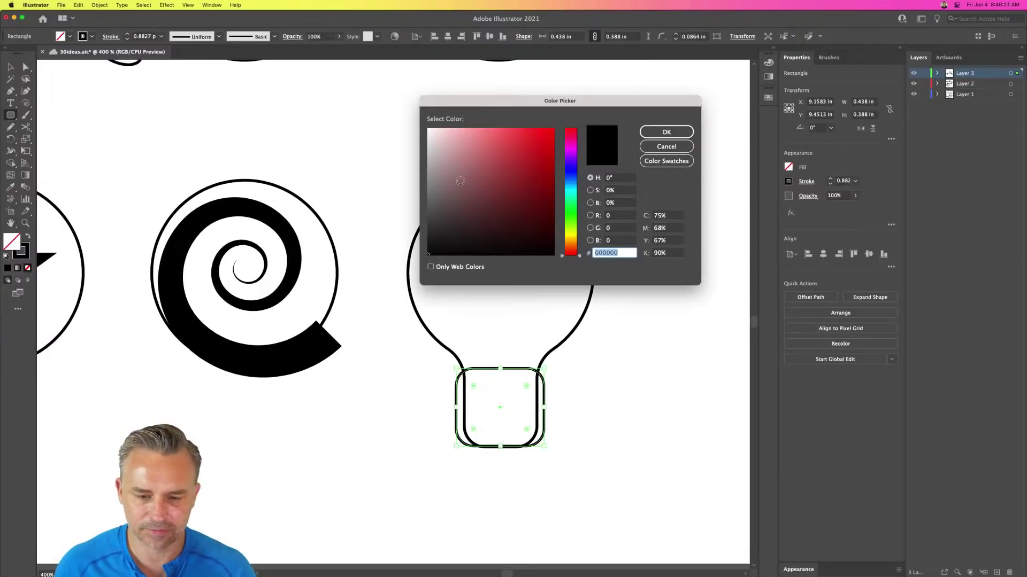
{"action": "type", "text": "ffffff"}
{"action": "key", "text": "Return"}
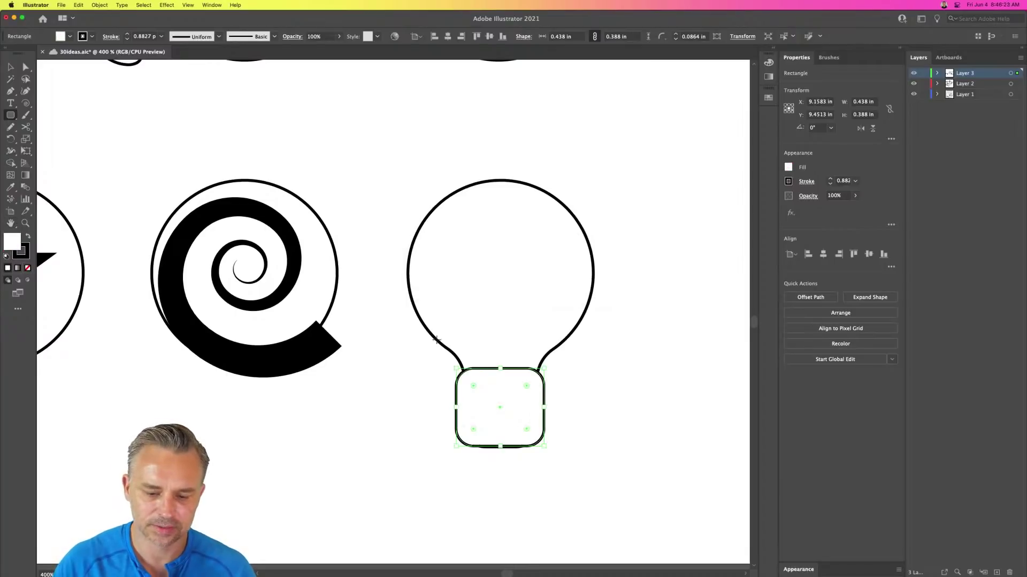
{"action": "left_click", "coordinate": [11, 67]}
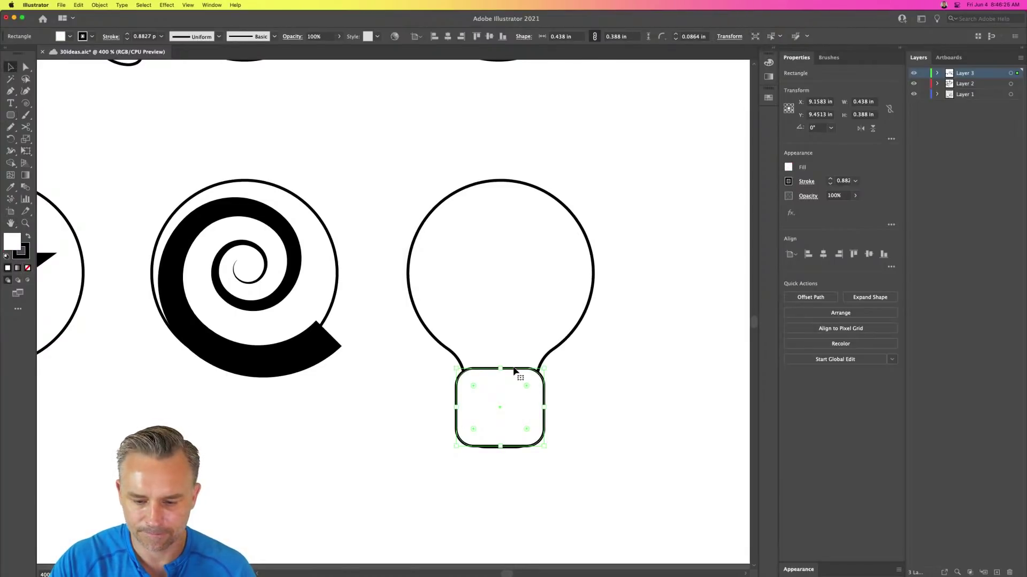
{"action": "left_click", "coordinate": [421, 444]}
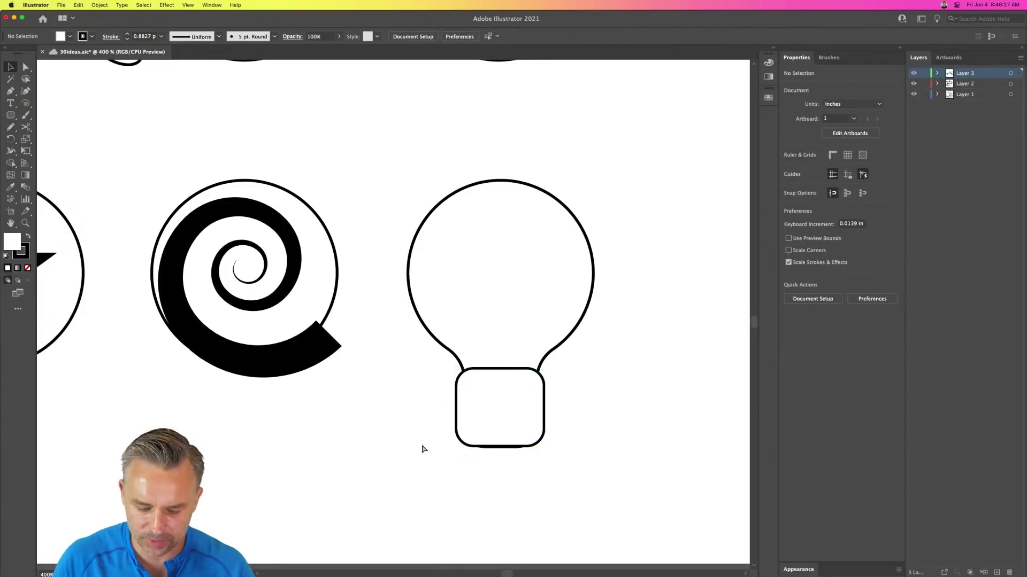
- Copy the light bulb into a new layer above Layer 3, with Layers 1, 2 and 3 locked and hidden
{"action": "key", "text": "super+minus"}
{"action": "key", "text": "super+minus"}
{"action": "key", "text": "super+minus"}
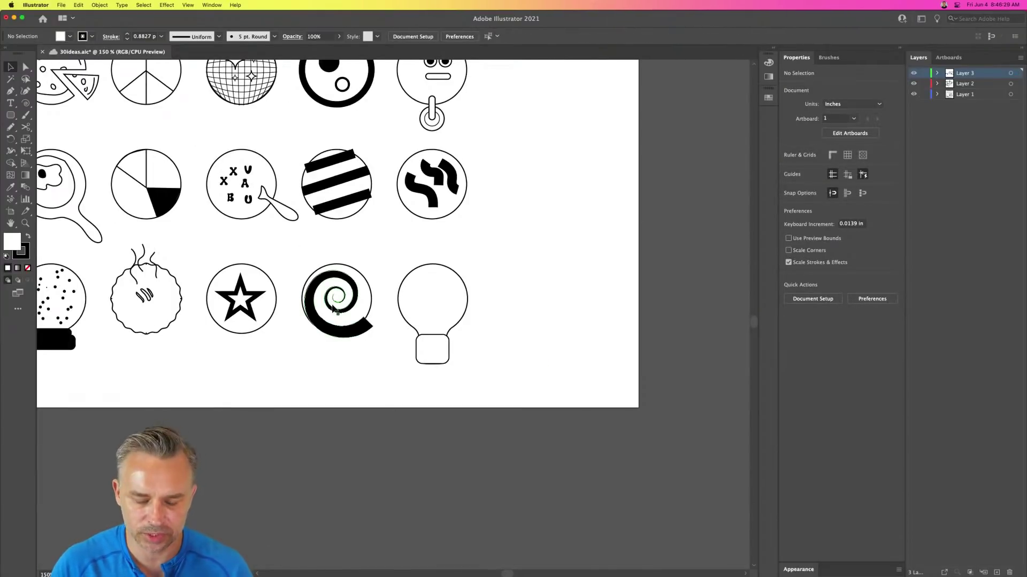
{"action": "key", "text": "super+0"}
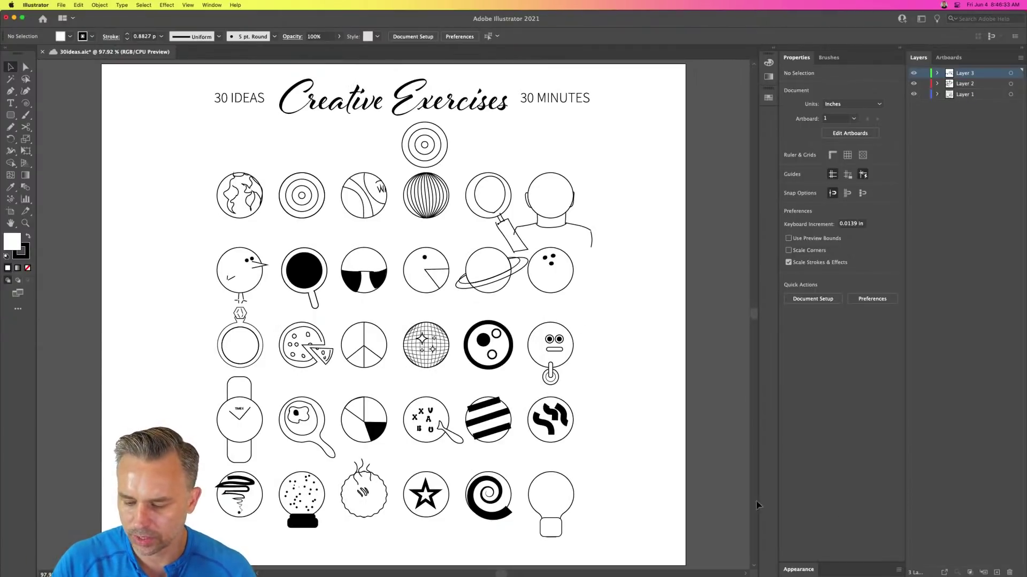
{"action": "left_click_drag", "start_coordinate": [570, 470], "coordinate": [531, 545]}
{"action": "left_click_drag", "start_coordinate": [924, 83], "coordinate": [924, 95]}
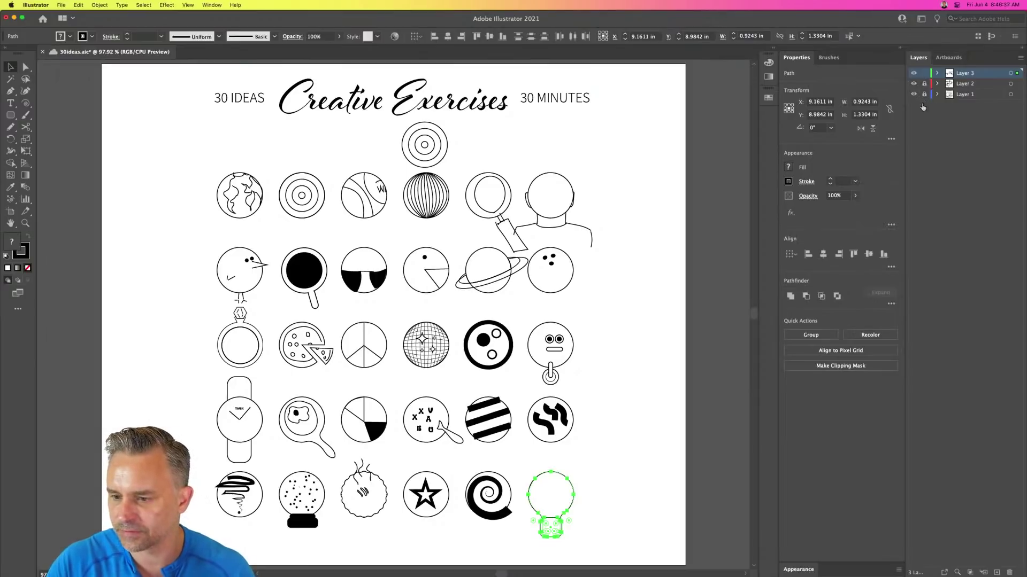
{"action": "key", "text": "super+l"}
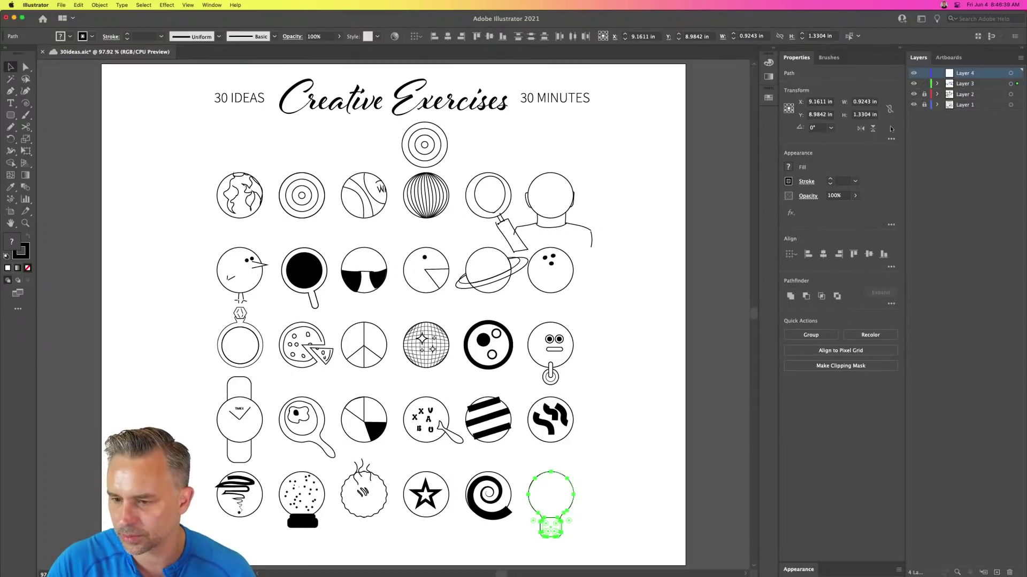
{"action": "left_click", "coordinate": [923, 83]}
{"action": "left_click_drag", "start_coordinate": [913, 83], "coordinate": [914, 105]}
{"action": "key", "text": "super+v"}
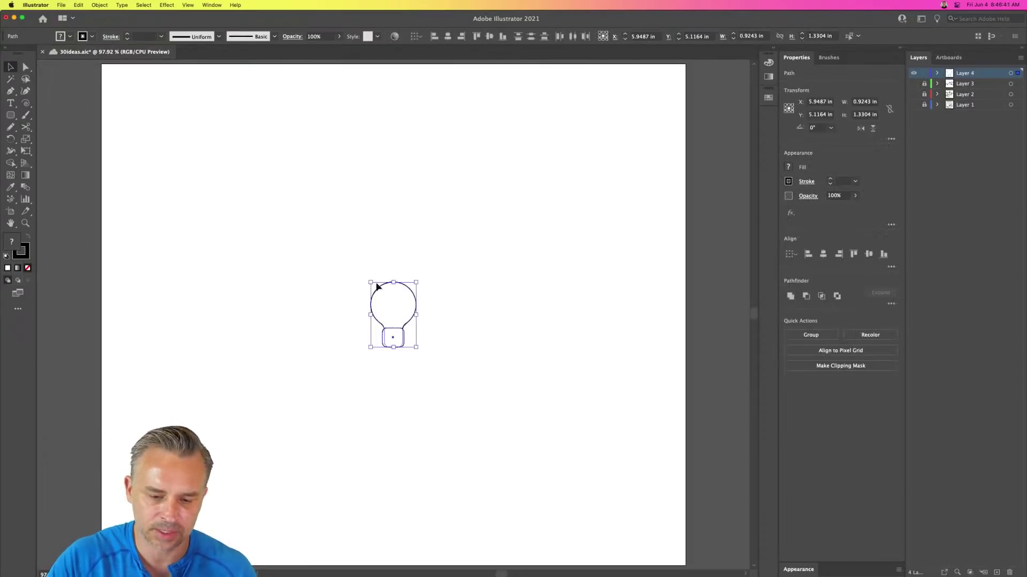
- Enlarge the pasted light bulb proportionally to about 4.69 by 6.75 in and deselect it
{"action": "left_click_drag", "start_coordinate": [371, 281], "coordinate": [271, 149]}
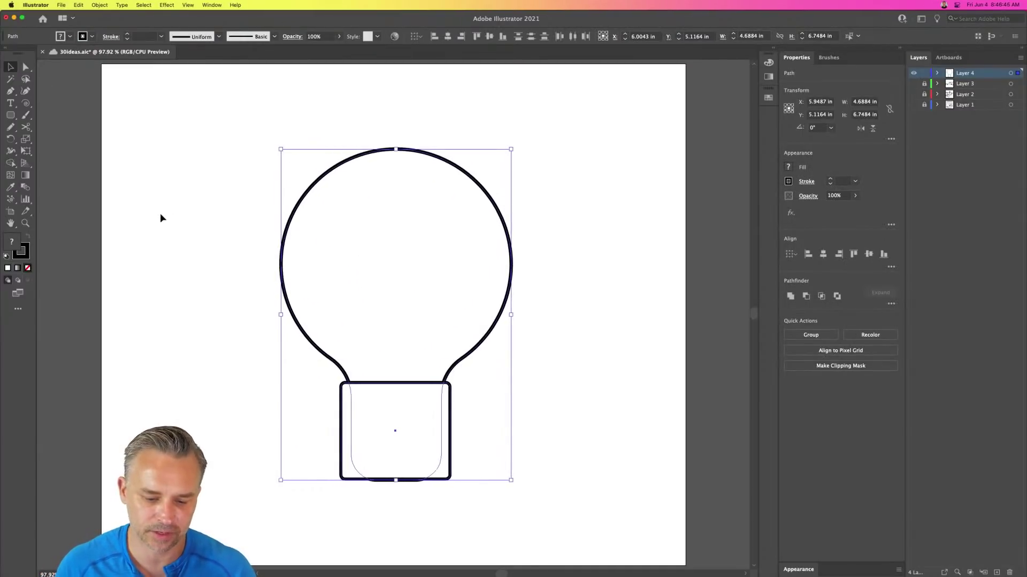
{"action": "left_click", "coordinate": [200, 386]}
{"action": "scroll", "coordinate": [279, 335], "scroll_direction": "down", "scroll_amount": 3}
{"action": "scroll", "coordinate": [280, 335], "scroll_direction": "left", "scroll_amount": 3}
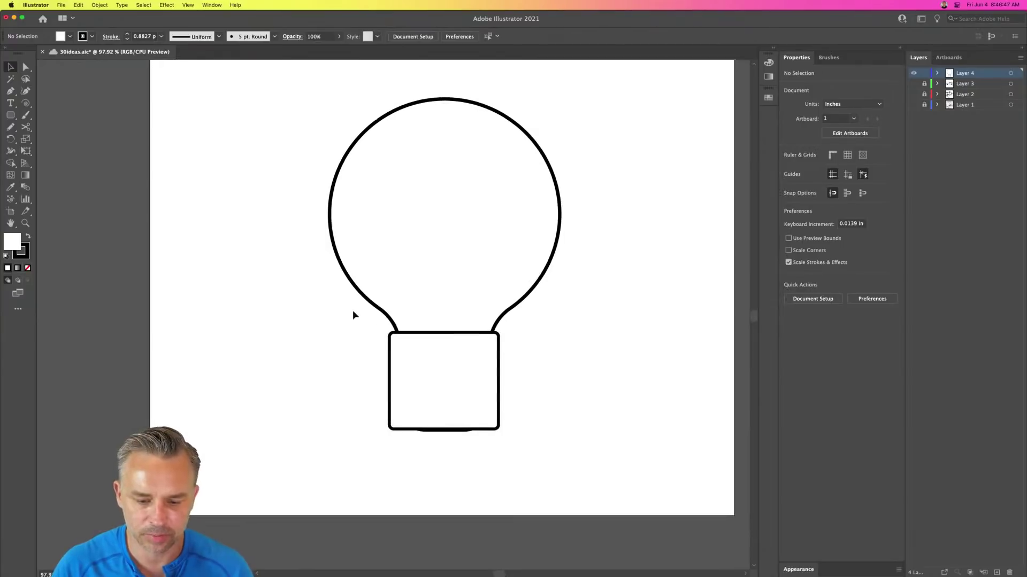
- Move the white rectangle straight up into the bulb and stretch the neck's bottom end downward by about 0.56 in
{"action": "left_click_drag", "start_coordinate": [401, 334], "coordinate": [395, 260]}
{"action": "left_click", "coordinate": [428, 429]}
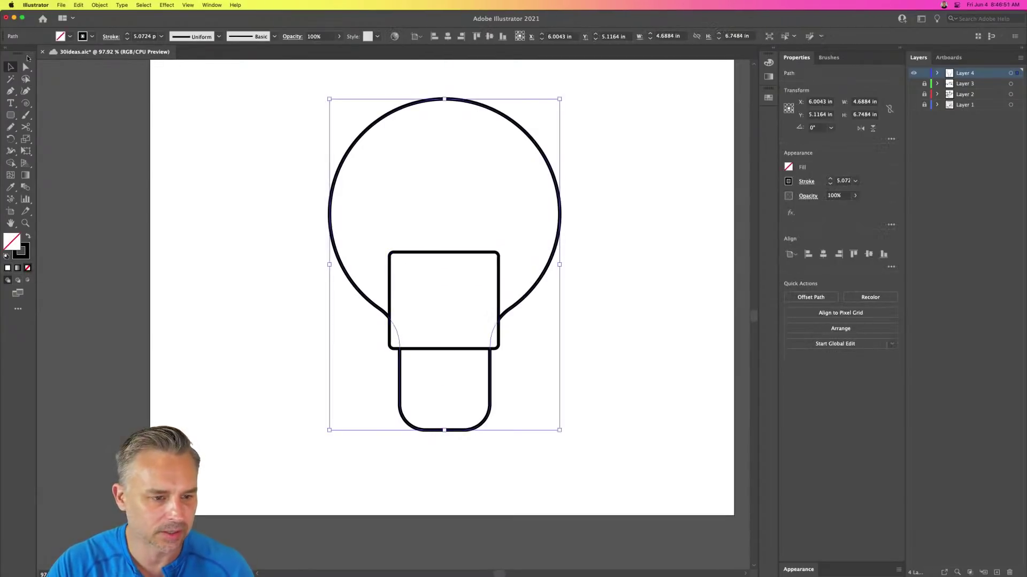
{"action": "left_click", "coordinate": [26, 67]}
{"action": "left_click_drag", "start_coordinate": [333, 392], "coordinate": [544, 484]}
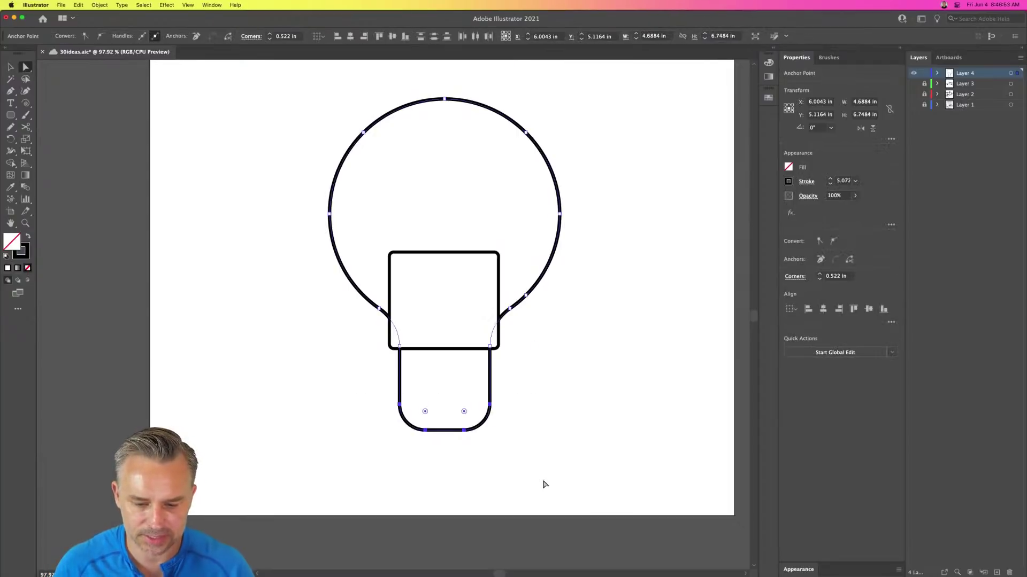
{"action": "key", "text": "shift+Down"}
{"action": "key", "text": "shift+Down"}
{"action": "key", "text": "shift+Down"}
{"action": "key", "text": "shift+Down"}
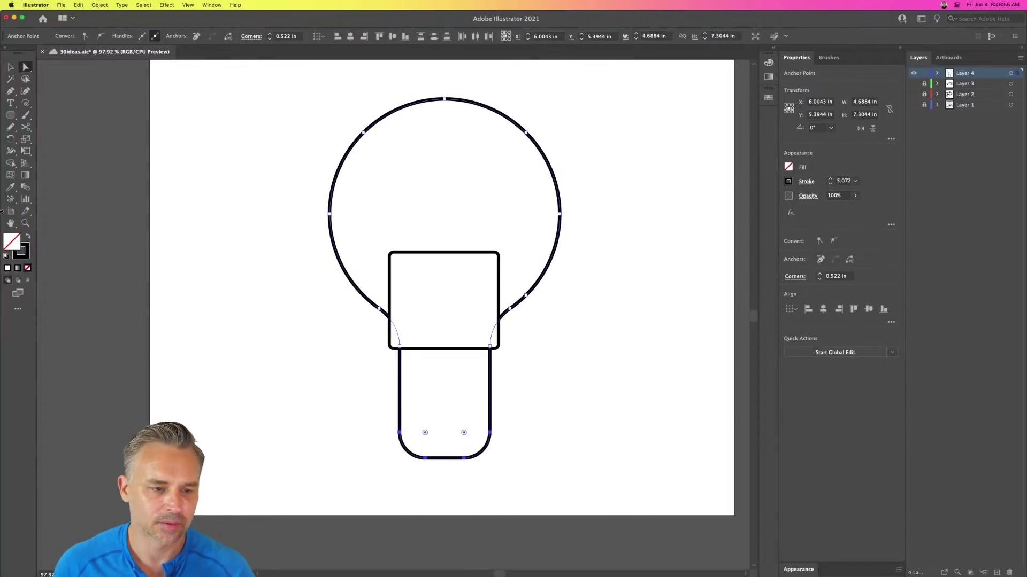
- Move the white rectangle down over the neck below the bulb and resize it to about 1.97 by 1.97 in
{"action": "left_click", "coordinate": [10, 67]}
{"action": "left_click", "coordinate": [435, 261]}
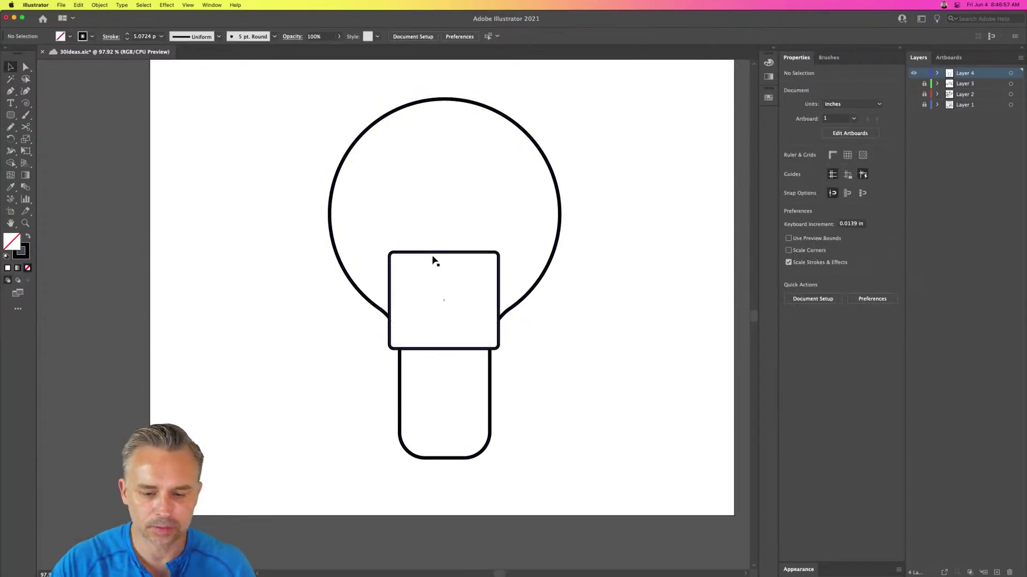
{"action": "left_click_drag", "start_coordinate": [435, 261], "coordinate": [429, 342]}
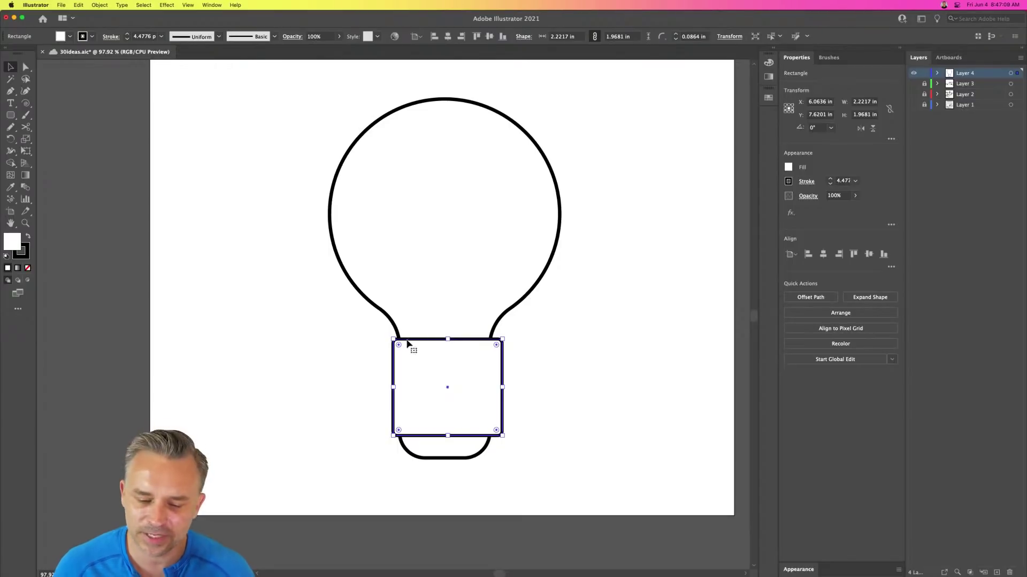
{"action": "left_click_drag", "start_coordinate": [503, 435], "coordinate": [497, 429]}
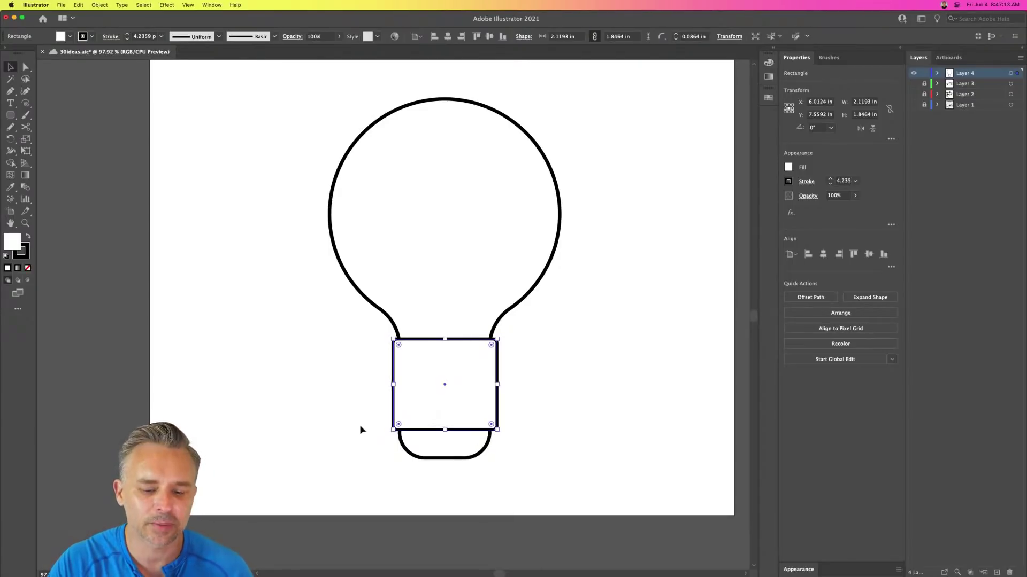
{"action": "left_click_drag", "start_coordinate": [392, 431], "coordinate": [393, 446]}
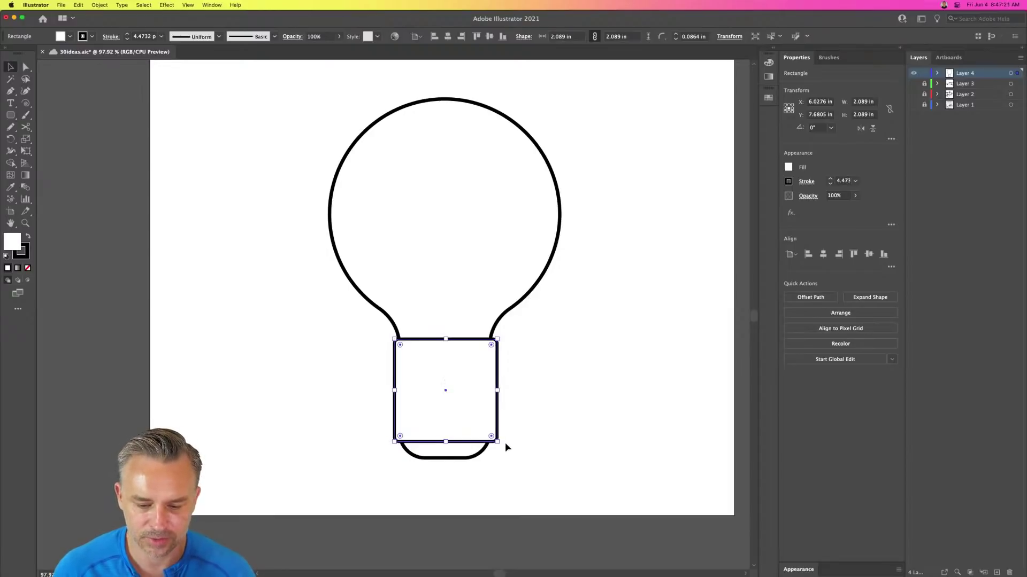
{"action": "left_click_drag", "start_coordinate": [497, 442], "coordinate": [494, 439]}
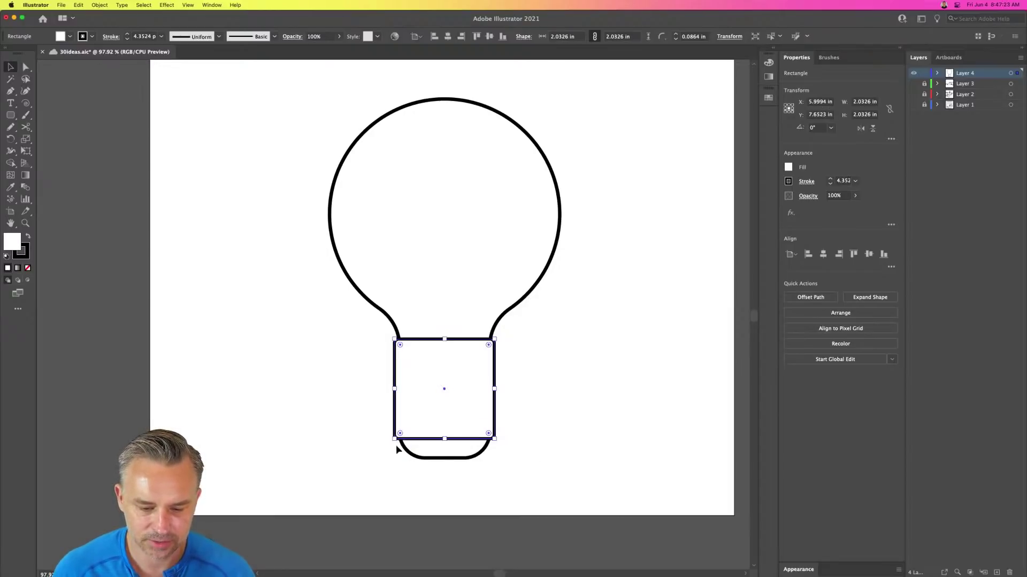
{"action": "left_click_drag", "start_coordinate": [395, 438], "coordinate": [397, 436]}
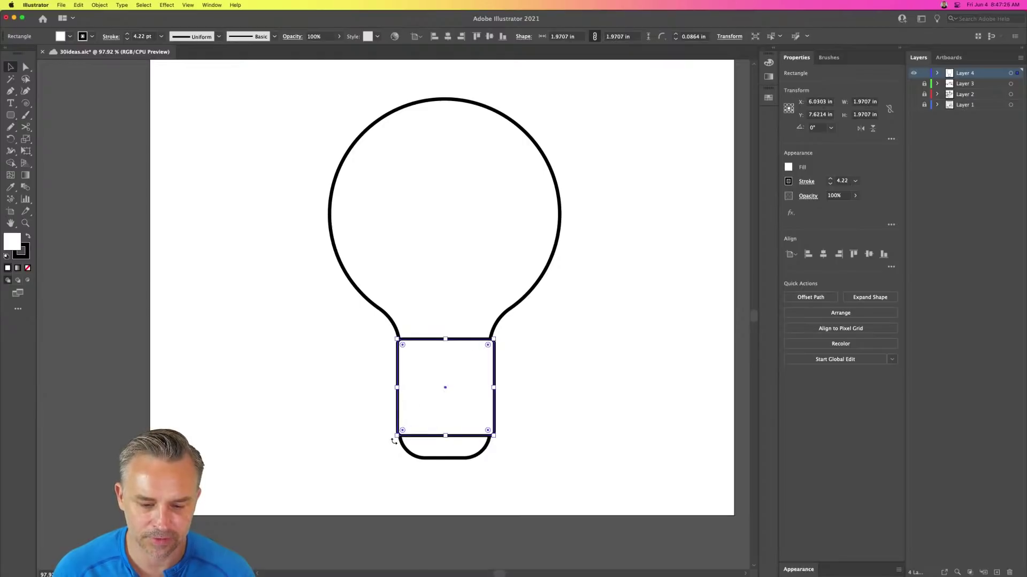
- Nudge the rectangle down about 0.19 in and slightly left to centre it over the neck, and deselect it
{"action": "key", "text": "Down"}
{"action": "key", "text": "Down"}
{"action": "key", "text": "Down"}
{"action": "key", "text": "Down"}
{"action": "key", "text": "Down"}
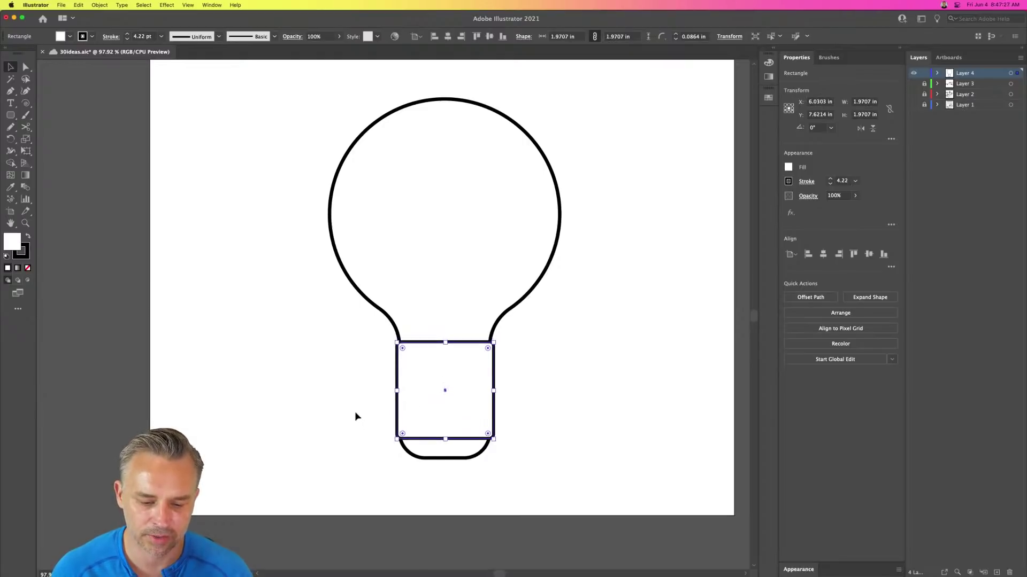
{"action": "key", "text": "Down"}
{"action": "key", "text": "Down"}
{"action": "key", "text": "Down"}
{"action": "key", "text": "Down"}
{"action": "key", "text": "Down"}
{"action": "key", "text": "Down"}
{"action": "key", "text": "Down"}
{"action": "key", "text": "Down"}
{"action": "key", "text": "Down"}
{"action": "key", "text": "Down"}
{"action": "key", "text": "Down"}
{"action": "key", "text": "Down"}
{"action": "key", "text": "Down"}
{"action": "key", "text": "Down"}
{"action": "key", "text": "Down"}
{"action": "key", "text": "Down"}
{"action": "key", "text": "Down"}
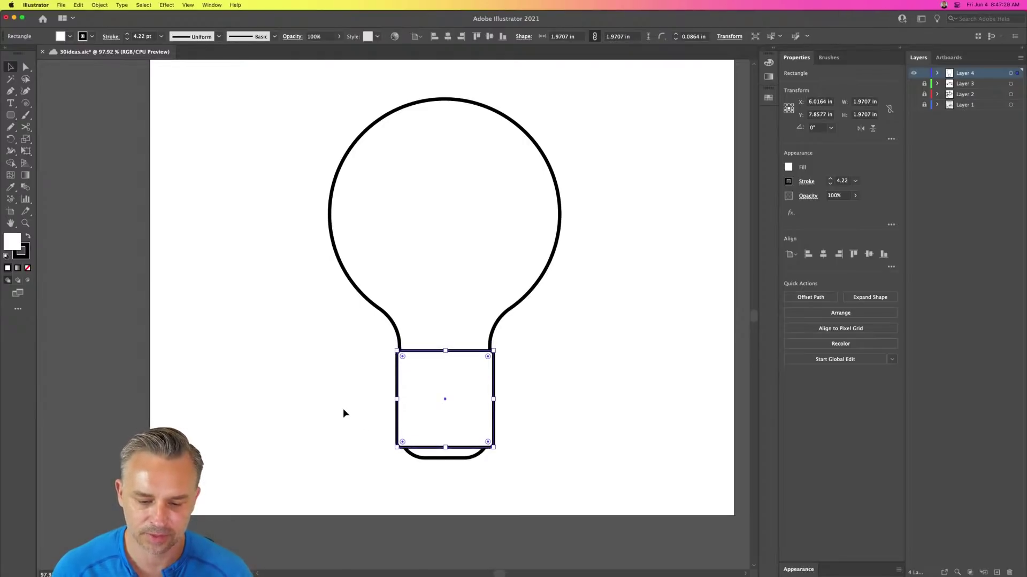
{"action": "key", "text": "Up"}
{"action": "key", "text": "Up"}
{"action": "left_click", "coordinate": [341, 407]}
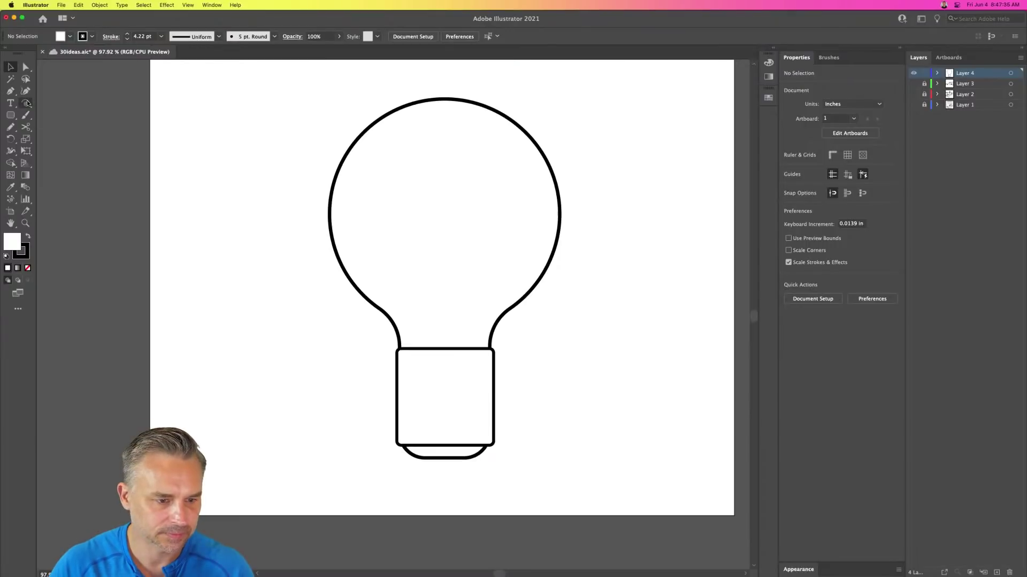
- Draw three parallel diagonal lines across the base rectangle as screw threads, sloping up to the right, using the Line Segment tool
{"action": "left_click_drag", "start_coordinate": [27, 103], "coordinate": [83, 106]}
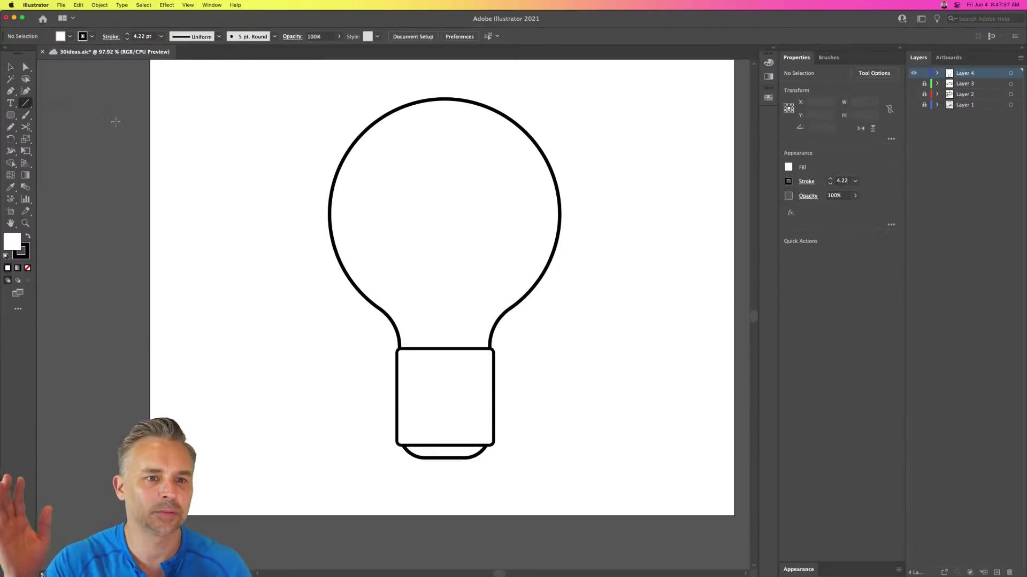
{"action": "mouse_move", "coordinate": [488, 359]}
{"action": "left_mouse_down"}
{"action": "mouse_move", "coordinate": [403, 387]}
{"action": "mouse_move", "coordinate": [442, 394]}
{"action": "mouse_move", "coordinate": [438, 425]}
{"action": "left_mouse_up"}
{"action": "key", "text": "v"}
{"action": "left_click", "coordinate": [436, 405]}
- Distribute the three diagonal thread lines evenly by their vertical centers and deselect them
{"action": "key", "text": "super+a"}
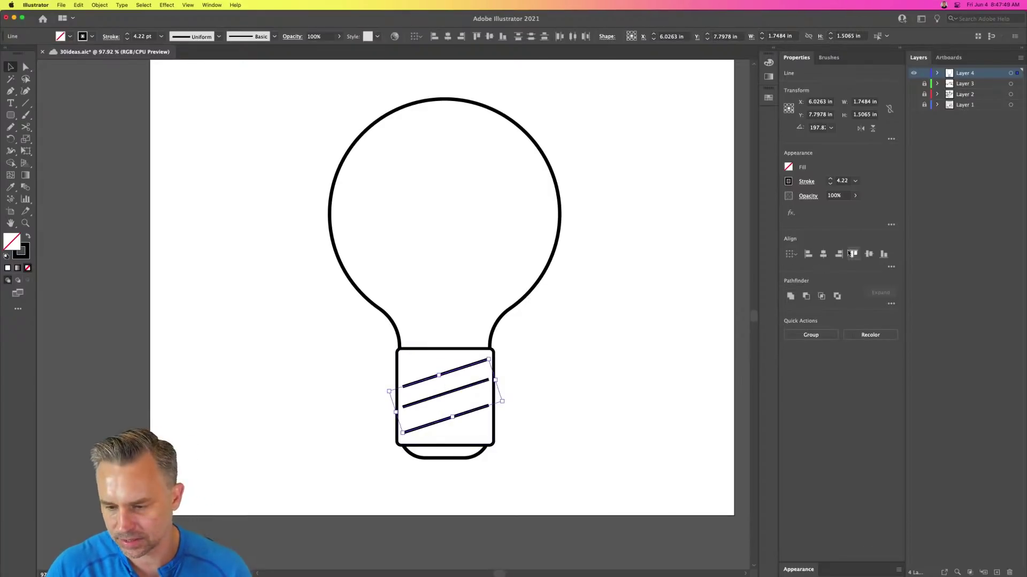
{"action": "left_click", "coordinate": [890, 267]}
{"action": "left_click", "coordinate": [803, 324]}
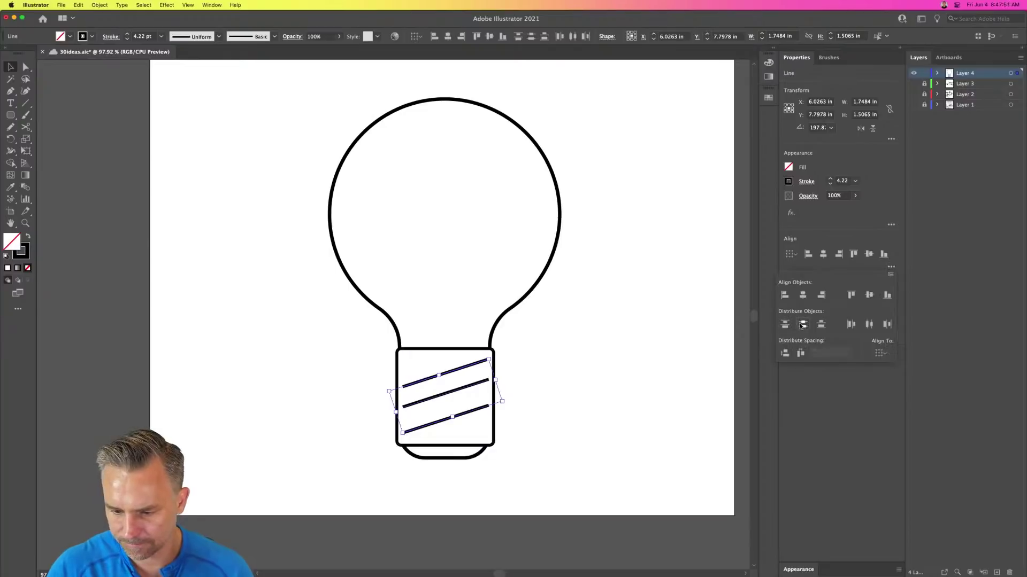
{"action": "left_click", "coordinate": [232, 330]}
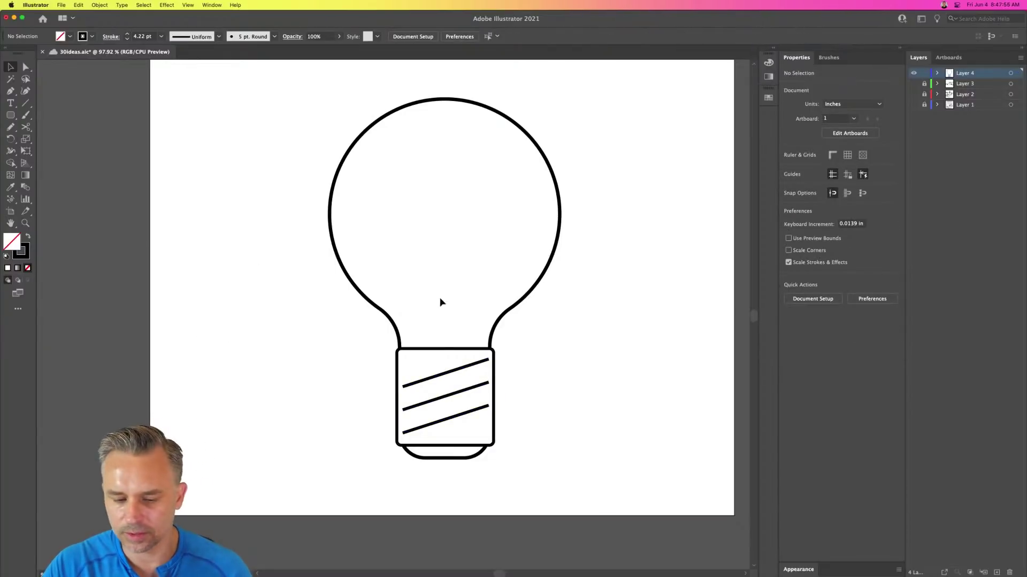
- Fill the base rectangle with grey (777777) and deselect it
{"action": "left_click", "coordinate": [456, 350]}
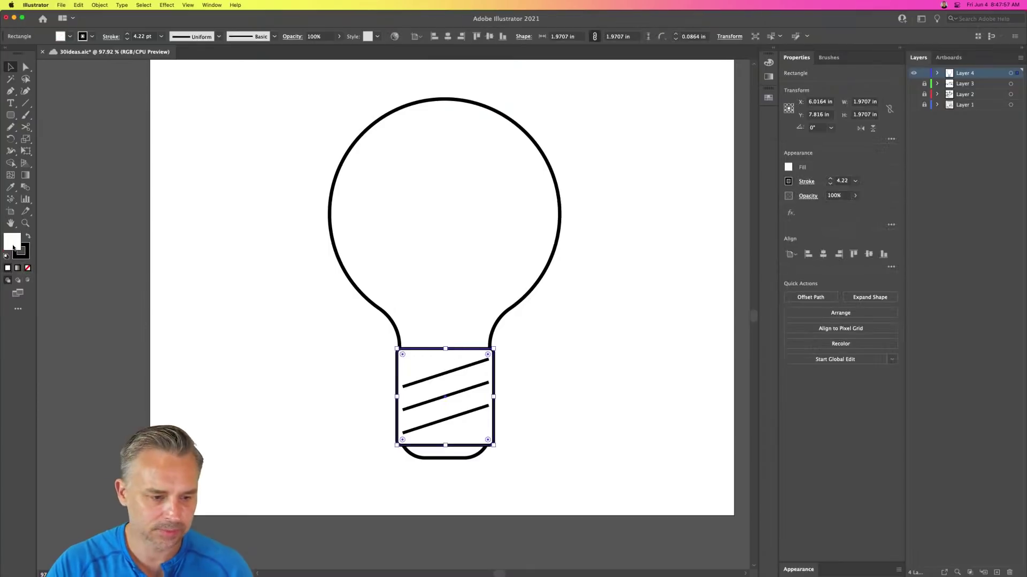
{"action": "double_click", "coordinate": [12, 245]}
{"action": "type", "text": "777777"}
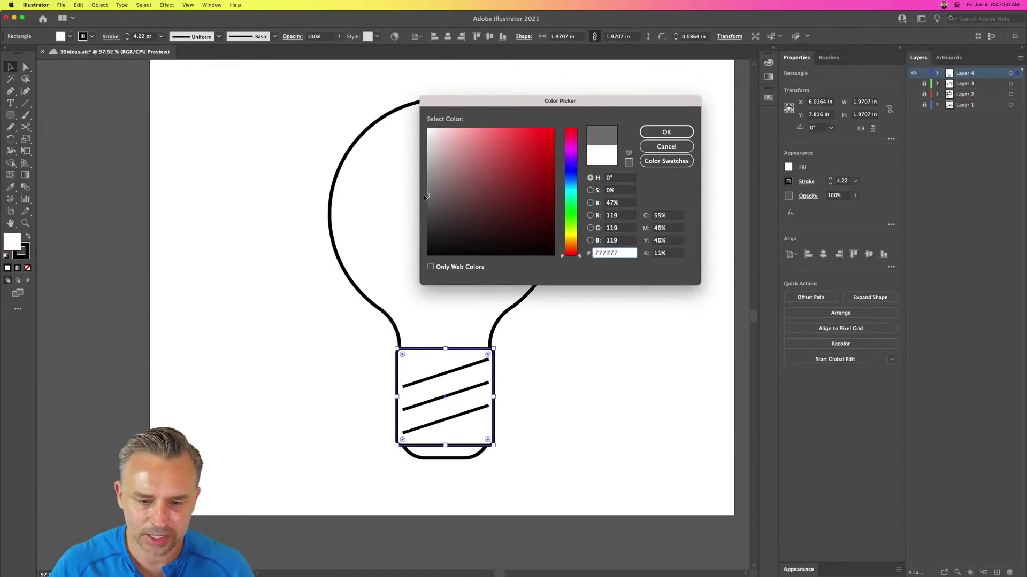
{"action": "key", "text": "Return"}
{"action": "left_click", "coordinate": [202, 162]}
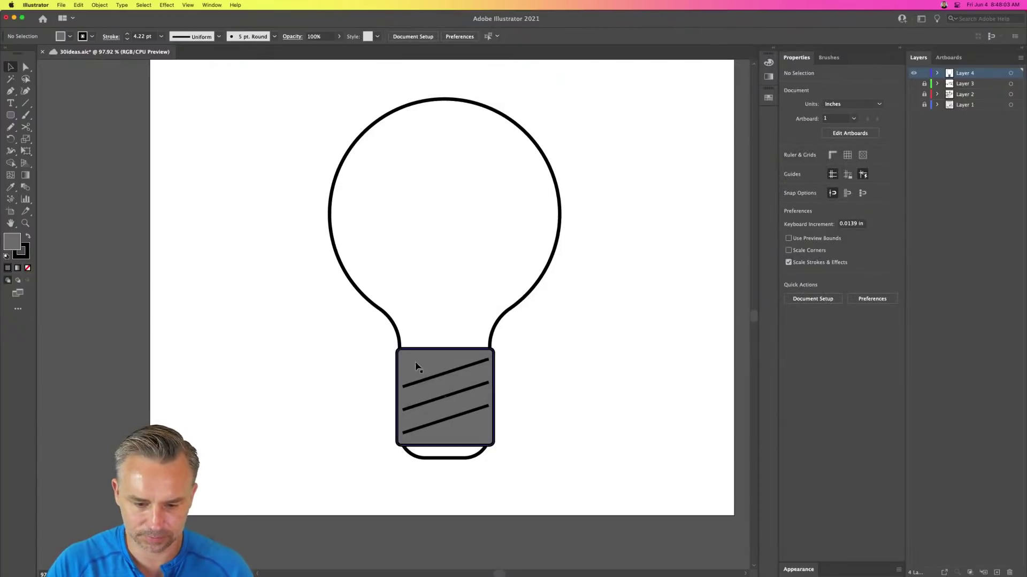
- Move the bulb outline in place onto a new layer between Layers 4 and 3, with Layer 4 hidden and locked
{"action": "left_click", "coordinate": [359, 290]}
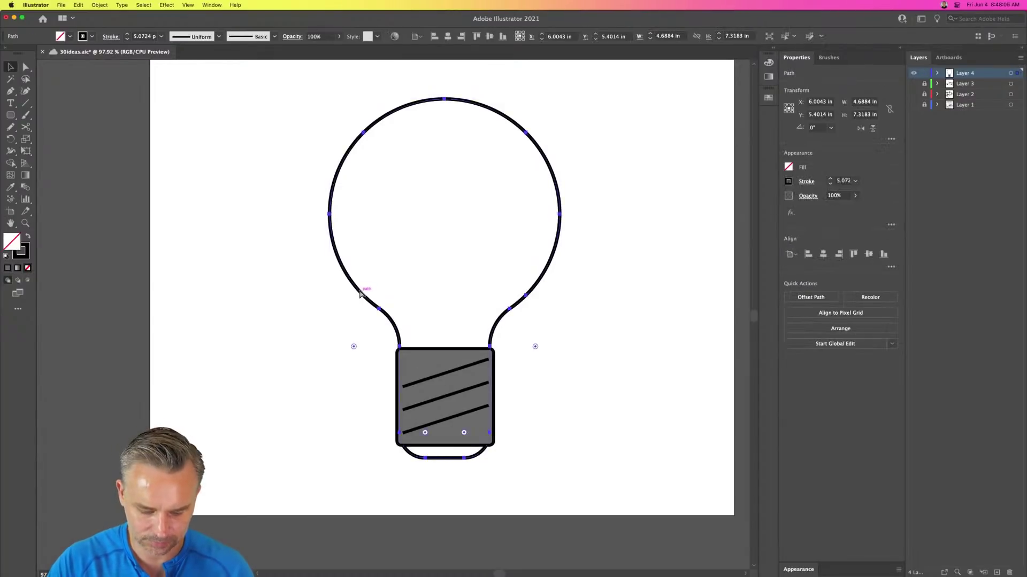
{"action": "key", "text": "Delete"}
{"action": "left_click", "coordinate": [965, 83]}
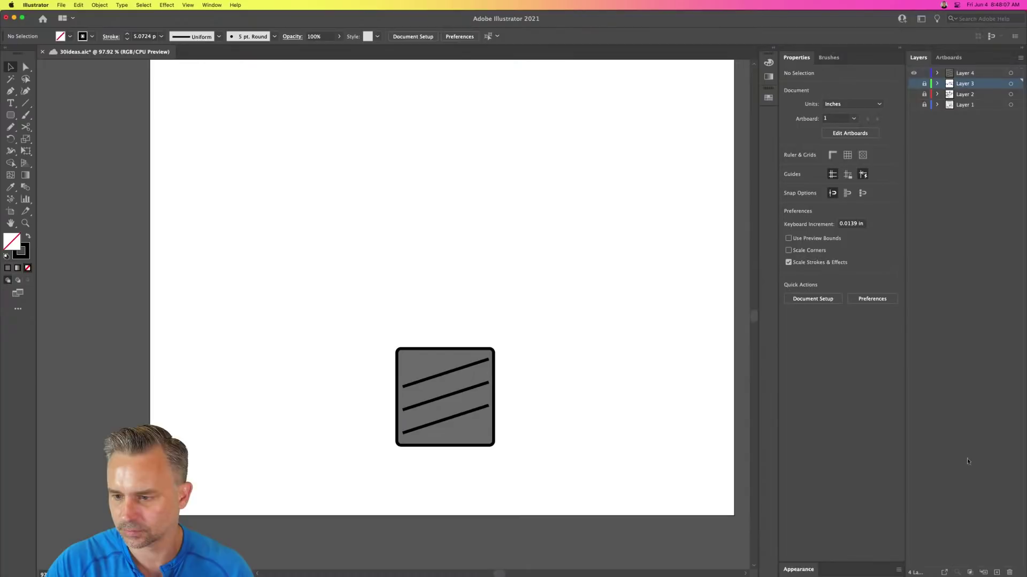
{"action": "left_click", "coordinate": [996, 573]}
{"action": "key", "text": "super+f"}
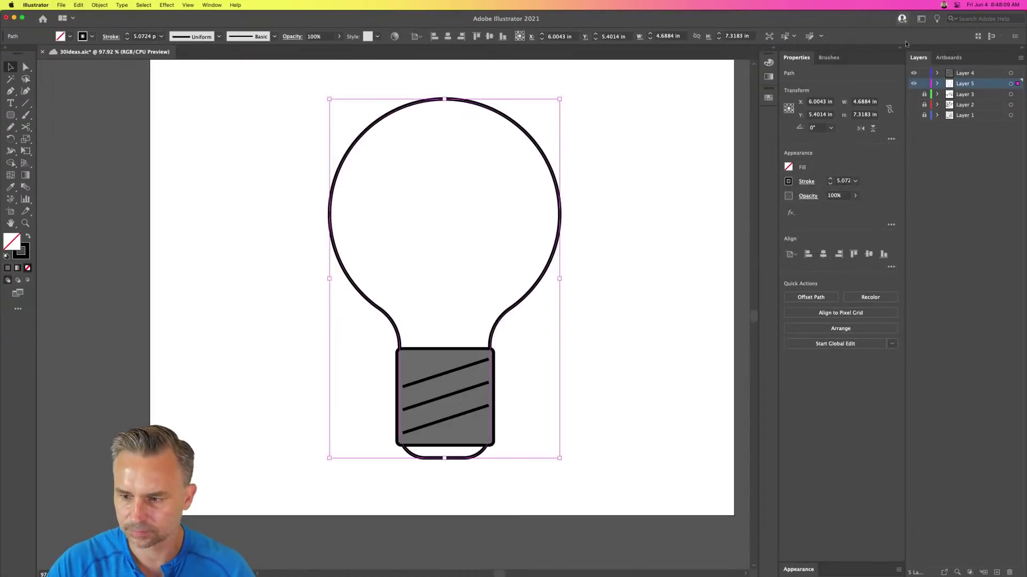
{"action": "left_click", "coordinate": [914, 73]}
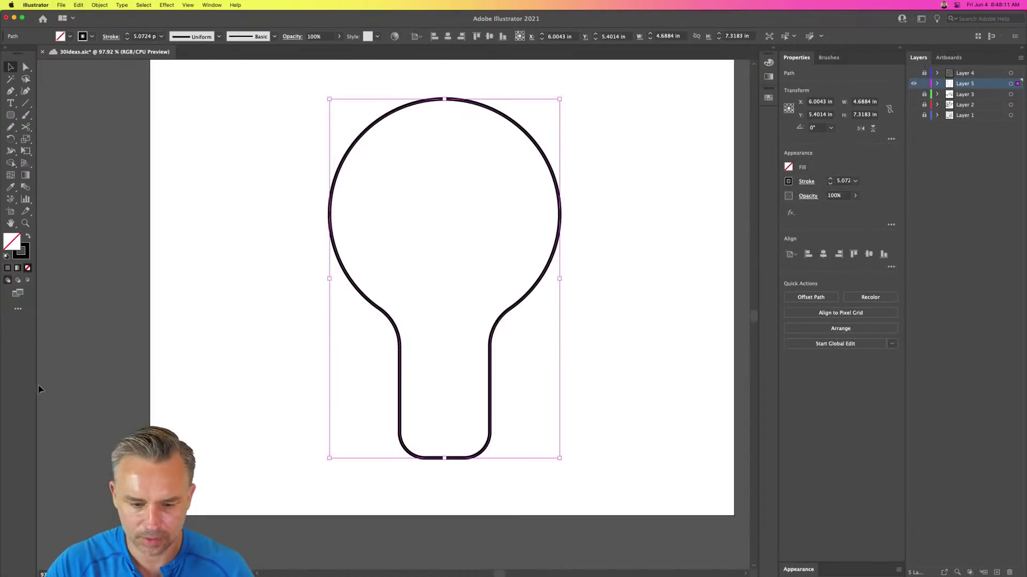
- Cut the bulb outline horizontally across the upper part of the neck with the Knife tool and deselect the pieces
{"action": "left_click", "coordinate": [26, 128]}
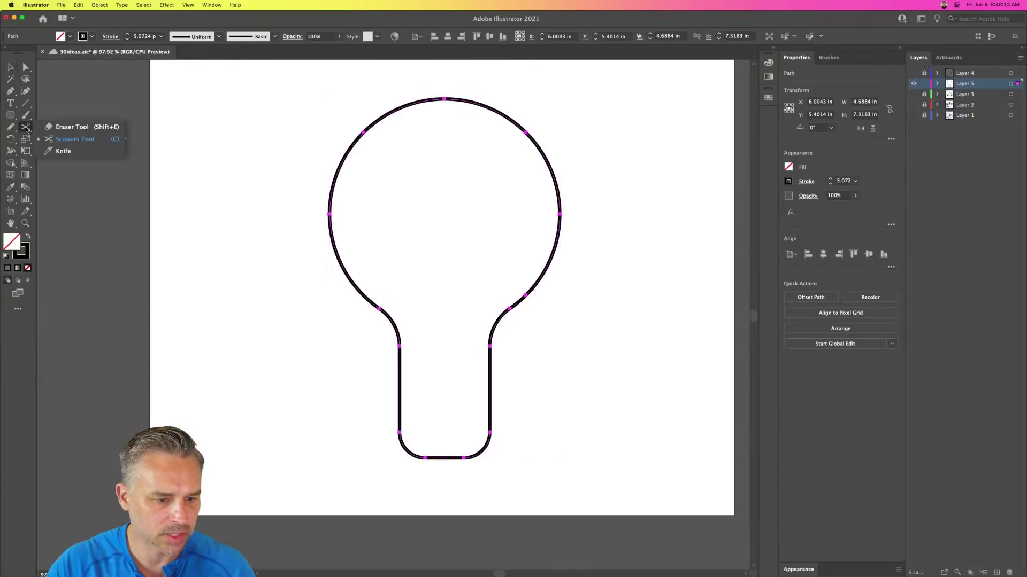
{"action": "left_click", "coordinate": [63, 151]}
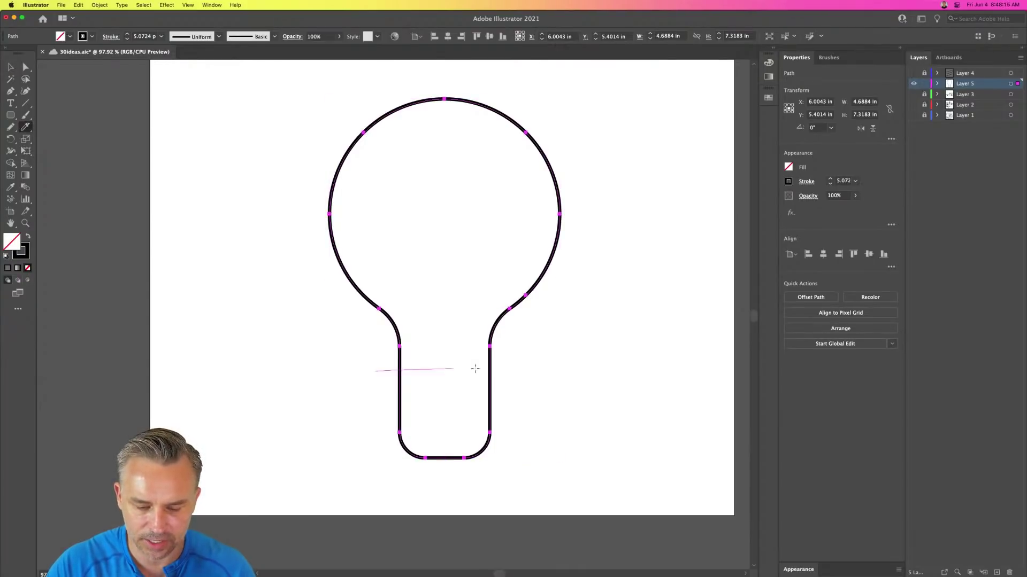
{"action": "left_click_drag", "start_coordinate": [474, 369], "coordinate": [655, 385]}
{"action": "left_click", "coordinate": [9, 66]}
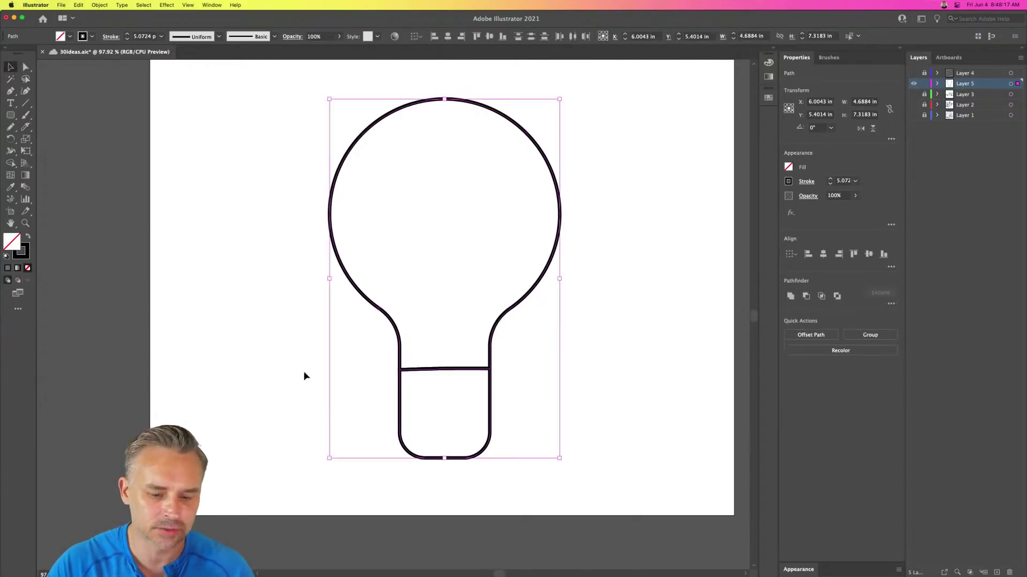
{"action": "left_click", "coordinate": [302, 373]}
- Fill the lower piece of the cut neck with golden yellow (E0B232)
{"action": "left_click", "coordinate": [400, 397]}
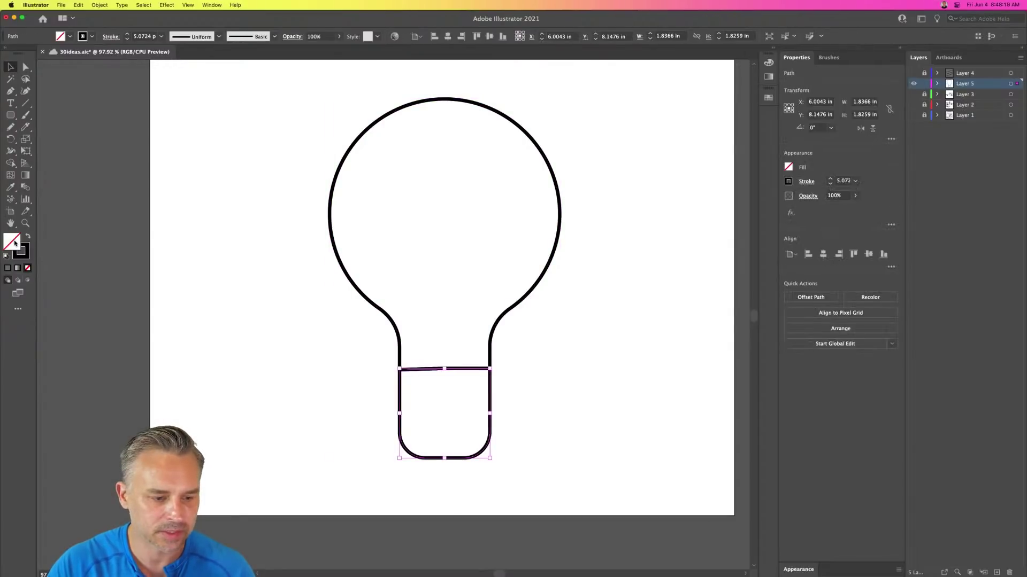
{"action": "double_click", "coordinate": [14, 242]}
{"action": "mouse_move", "coordinate": [471, 180]}
{"action": "left_mouse_down"}
{"action": "mouse_move", "coordinate": [476, 136]}
{"action": "mouse_move", "coordinate": [547, 118]}
{"action": "left_mouse_up"}
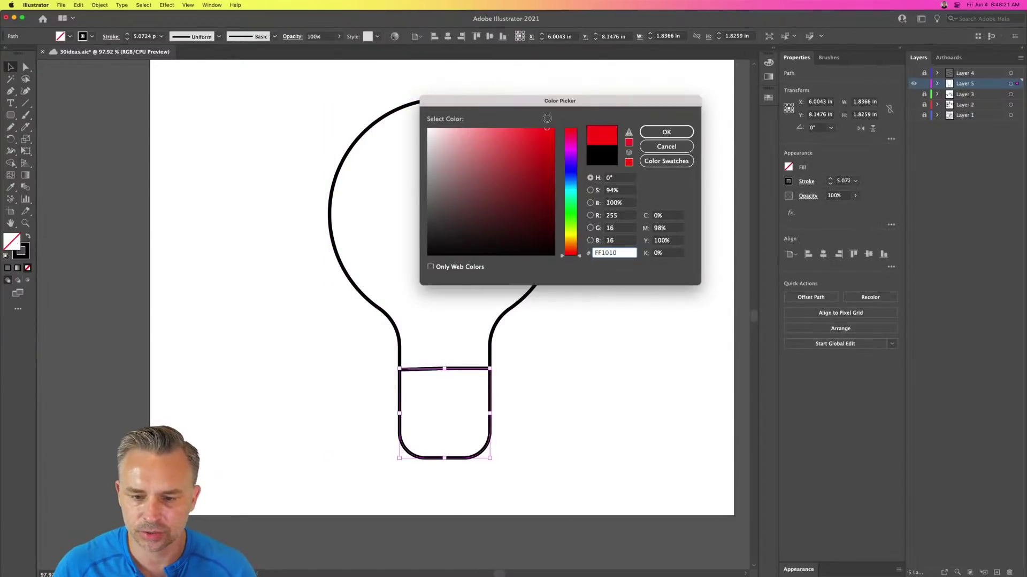
{"action": "left_click", "coordinate": [570, 231]}
{"action": "left_click_drag", "start_coordinate": [537, 176], "coordinate": [526, 143]}
{"action": "left_click_drag", "start_coordinate": [567, 235], "coordinate": [566, 239]}
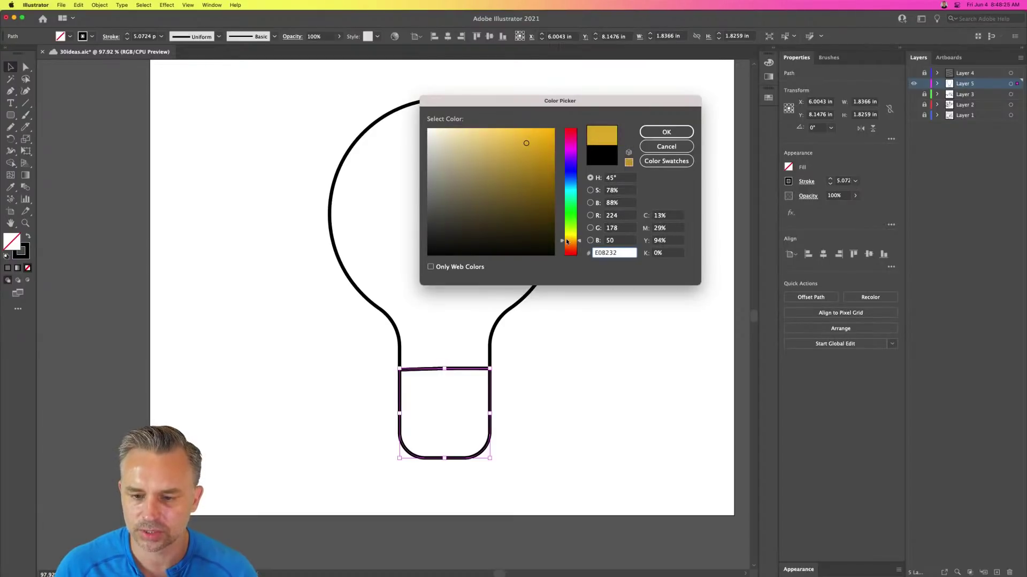
{"action": "key", "text": "Return"}
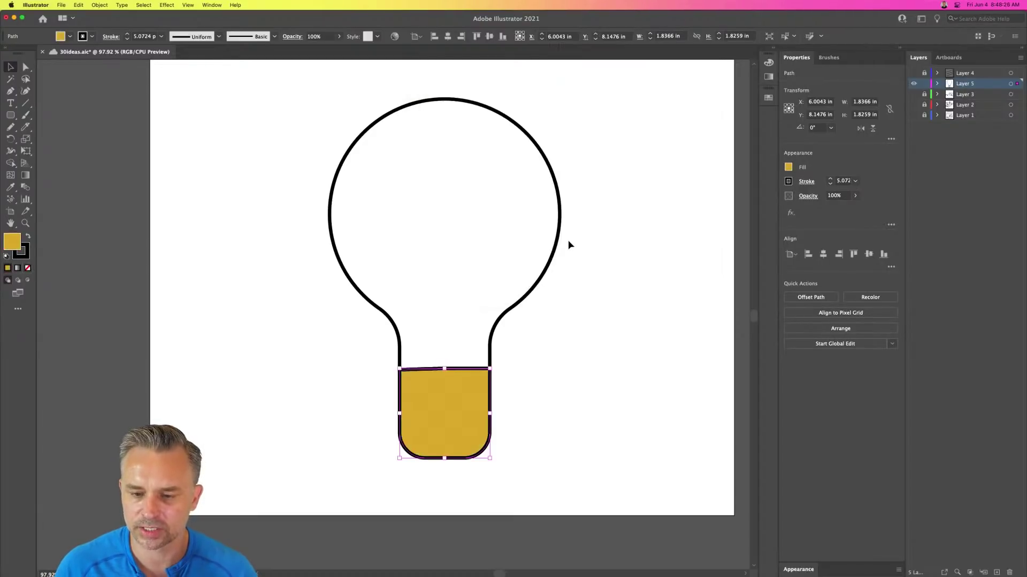
- Show Layer 4 and add a new layer between it and the locked Layer 5
{"action": "left_click", "coordinate": [913, 73]}
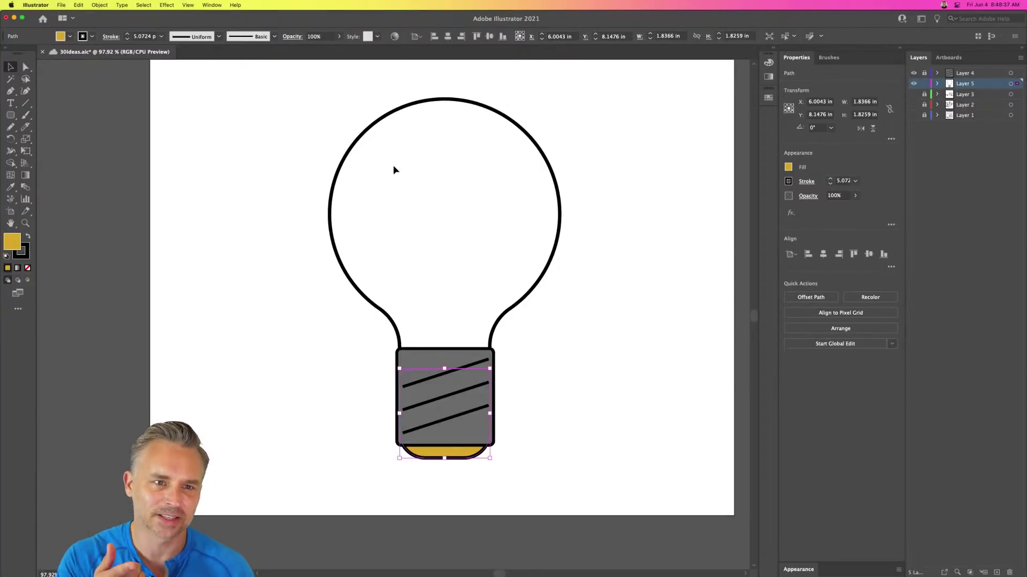
{"action": "left_click", "coordinate": [130, 211]}
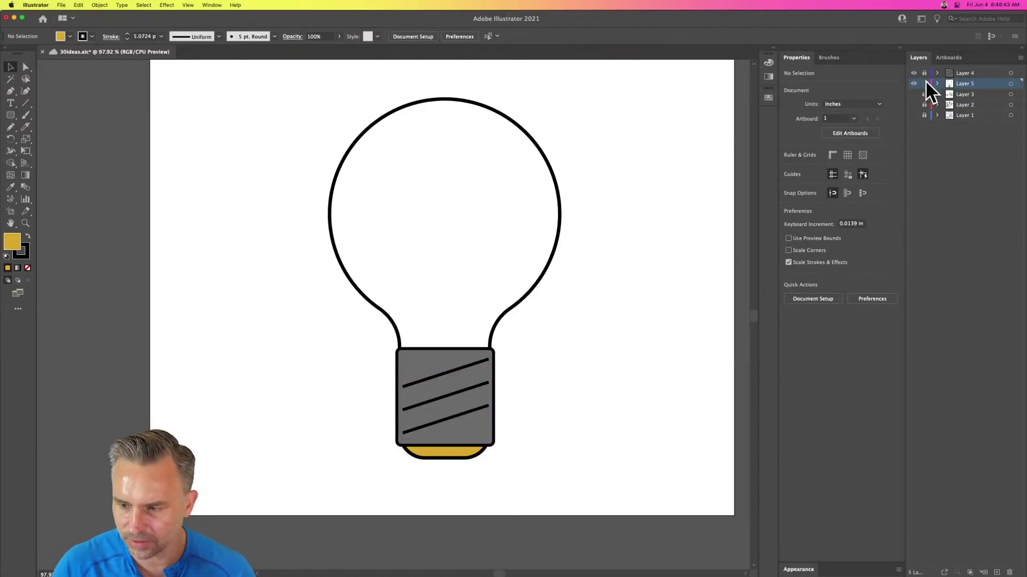
{"action": "left_click", "coordinate": [996, 573]}
- Draw two curved filament wires with the Pencil tool from the base's top edge up into the bulb, the right one about 3.03 in tall
{"action": "key", "text": "n"}
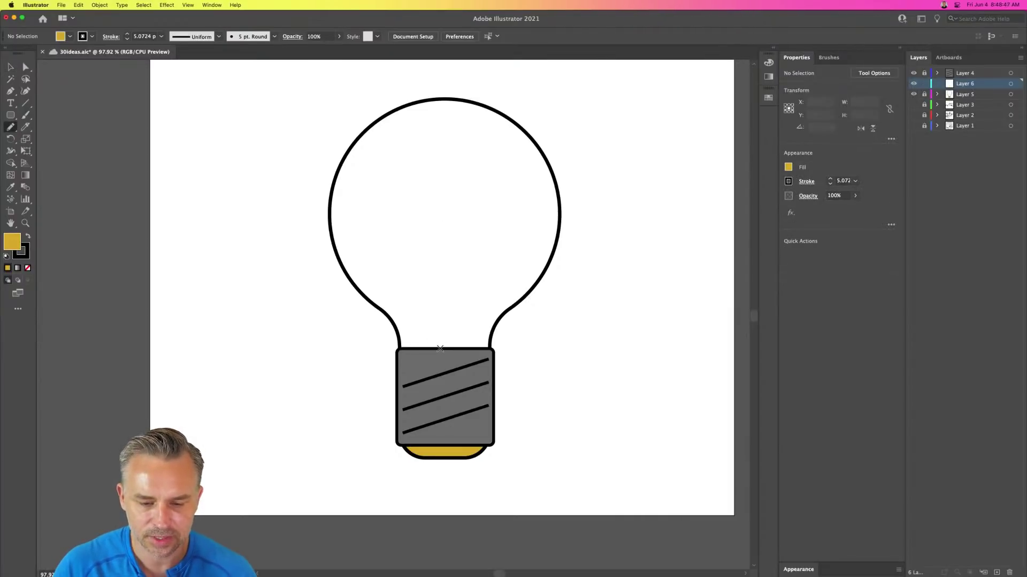
{"action": "left_click_drag", "start_coordinate": [422, 224], "coordinate": [421, 214]}
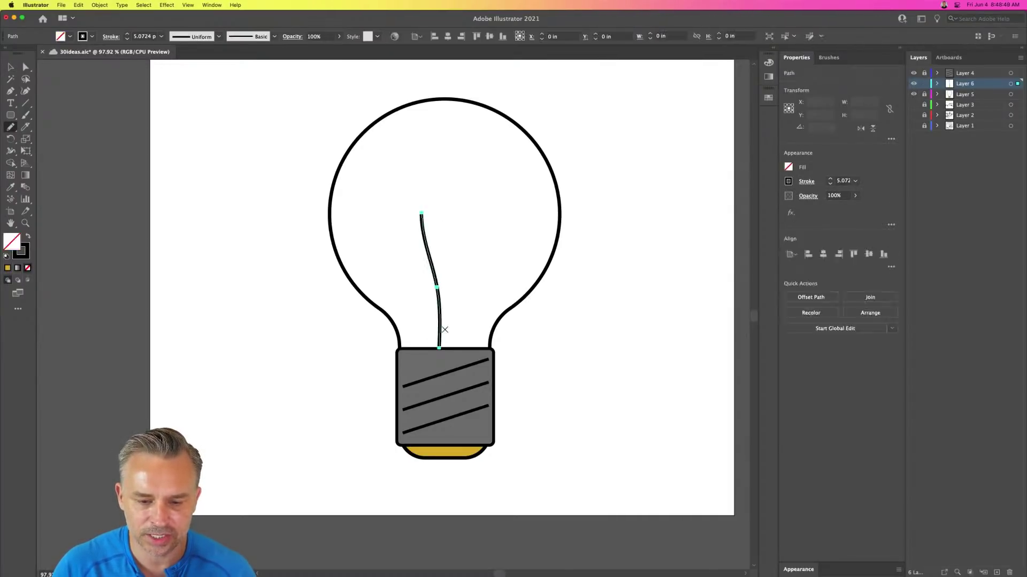
{"action": "left_click_drag", "start_coordinate": [448, 341], "coordinate": [451, 207]}
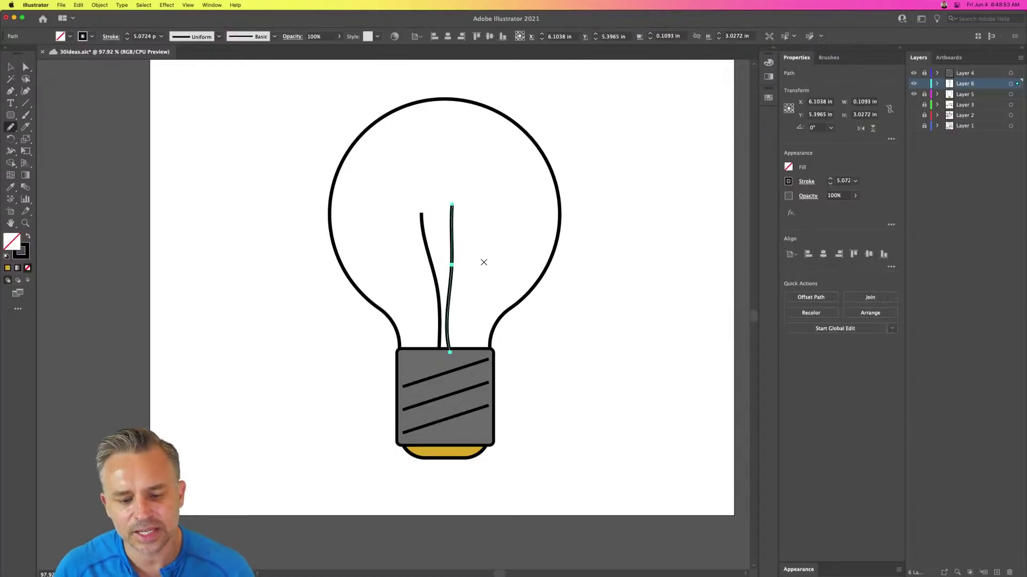
- Nudge the right filament wire down about 0.14 in and right about 0.04 in
{"action": "key", "text": "Down"}
{"action": "key", "text": "Down"}
{"action": "key", "text": "Down"}
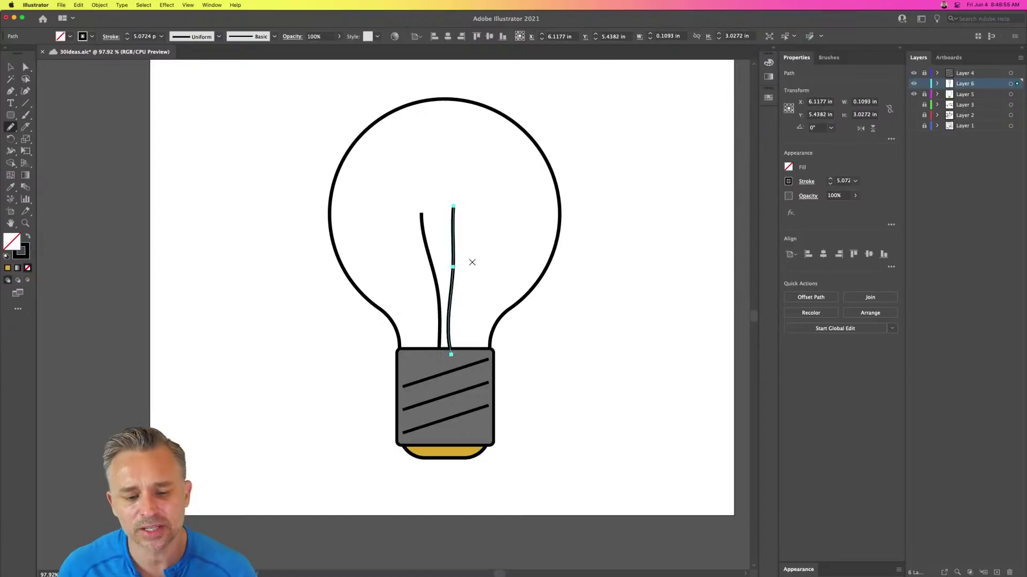
{"action": "key", "text": "Left"}
{"action": "key", "text": "Left"}
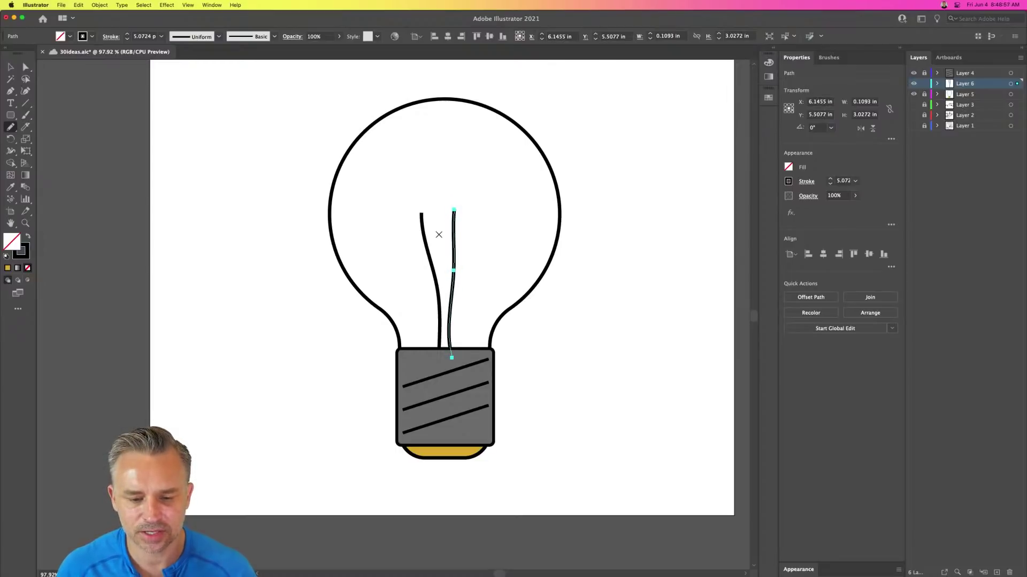
{"action": "key", "text": "Down"}
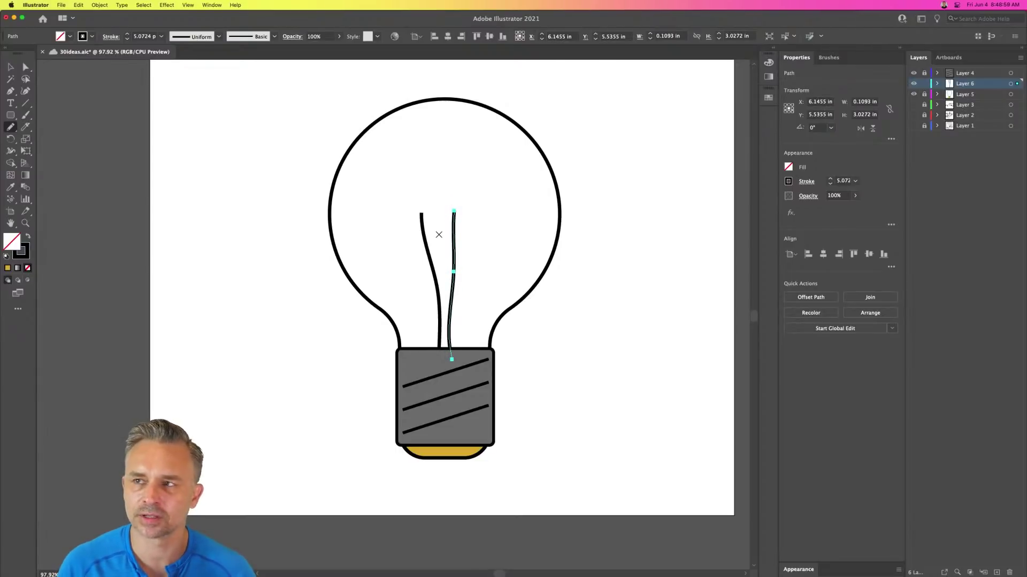
- Delete the right filament wire and redraw it with the Pencil tool as a straighter line about 2.94 in tall down into the base
{"action": "key", "text": "Delete"}
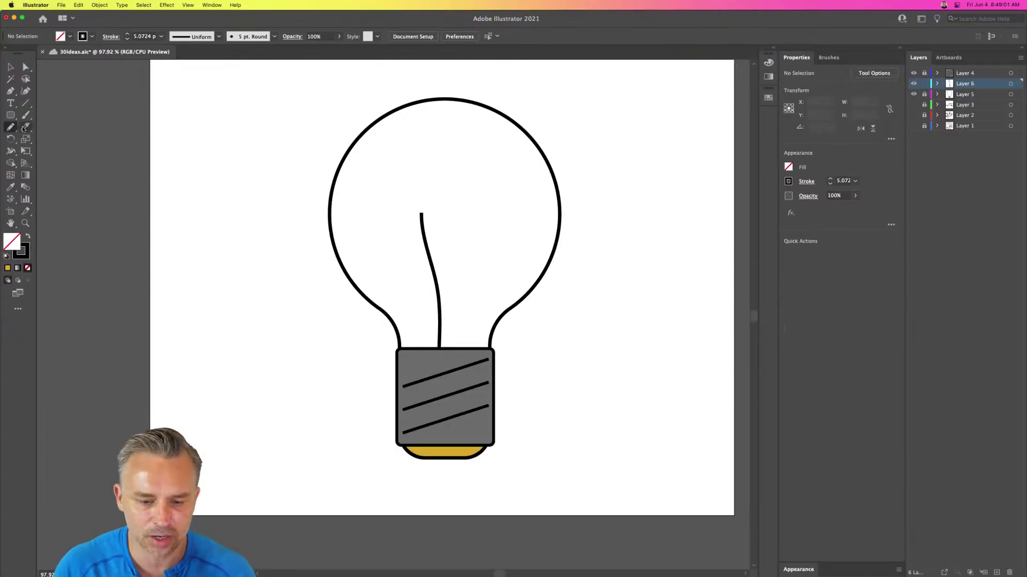
{"action": "key", "text": "v"}
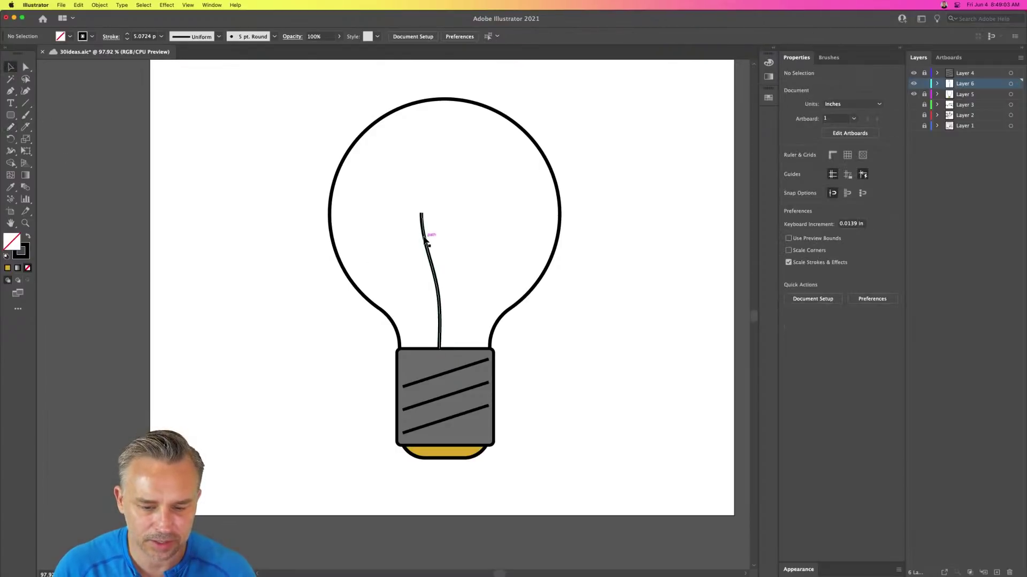
{"action": "key", "text": "n"}
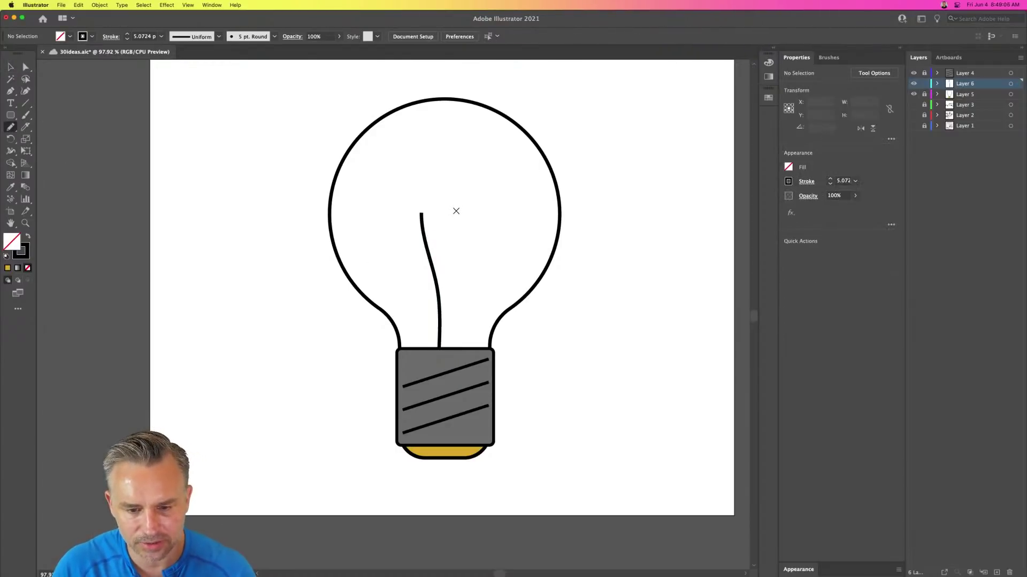
{"action": "left_click_drag", "start_coordinate": [456, 211], "coordinate": [450, 355]}
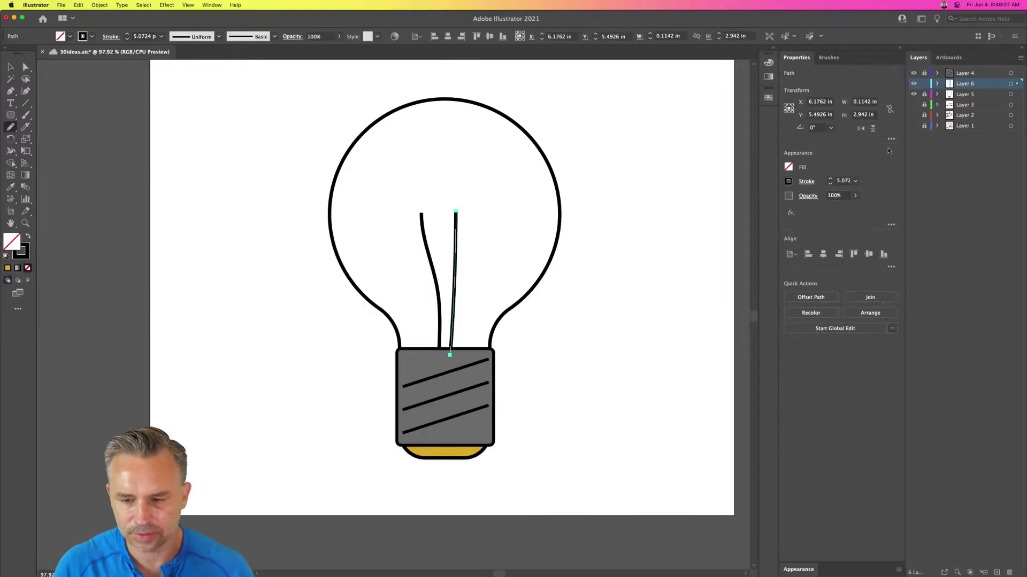
- On a new layer above the locked Layer 6, draw a zigzag filament about 0.67 by 0.29 in with the Pencil tool, joining the wire tops
{"action": "left_click", "coordinate": [923, 85]}
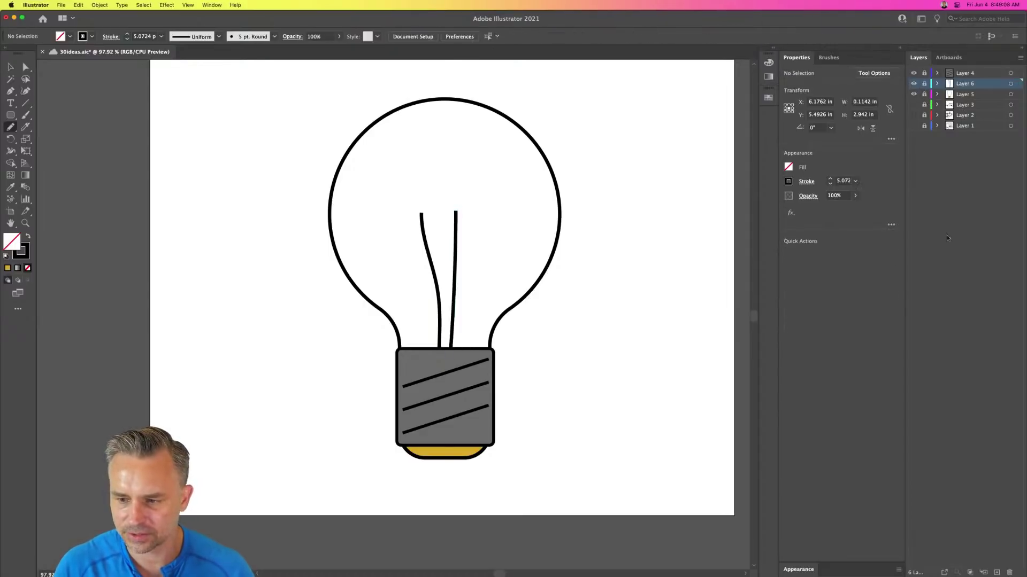
{"action": "left_click", "coordinate": [997, 573]}
{"action": "key", "text": "super+equal"}
{"action": "key", "text": "super+equal"}
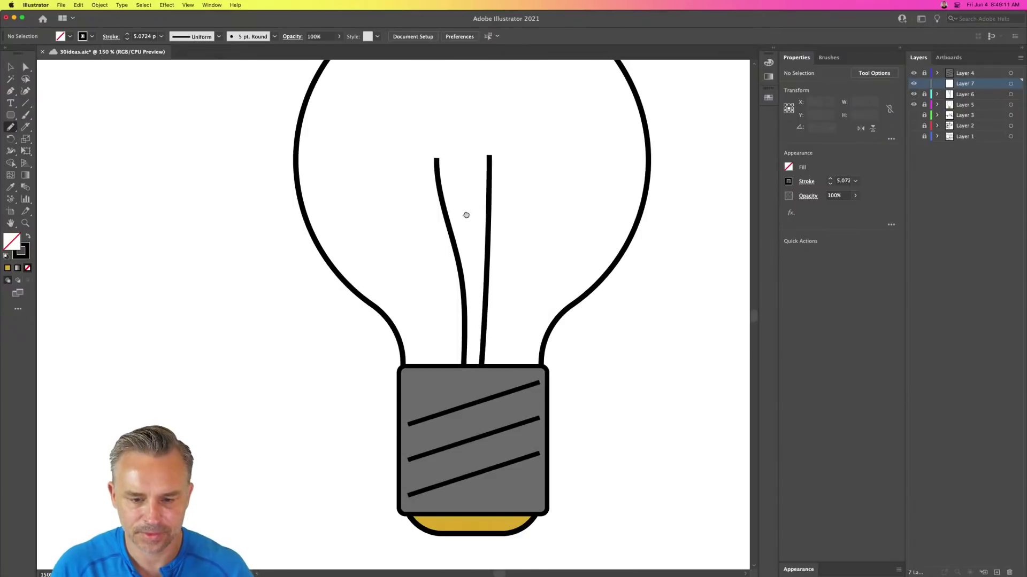
{"action": "scroll", "coordinate": [467, 214], "scroll_direction": "up", "scroll_amount": 3}
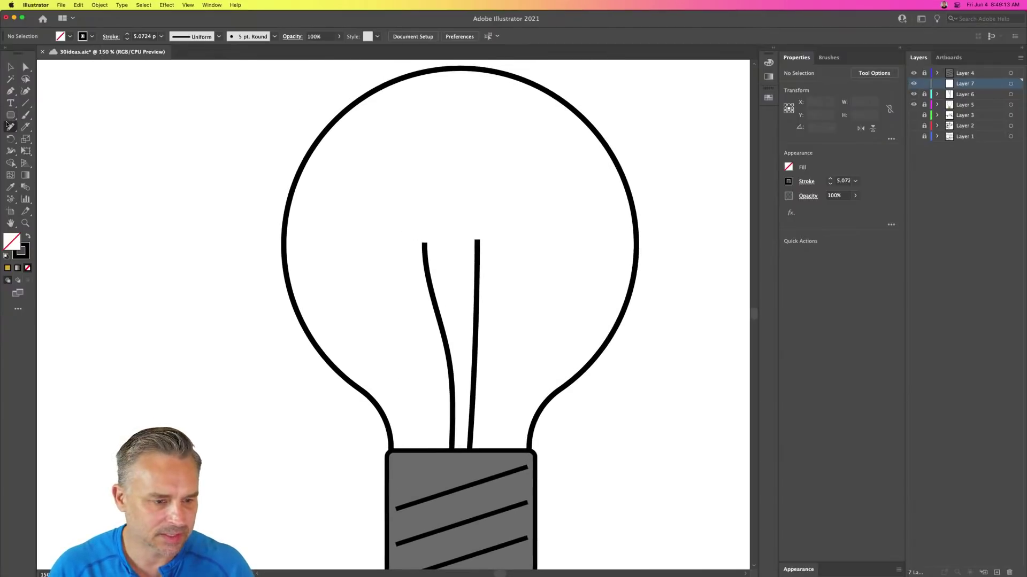
{"action": "double_click", "coordinate": [10, 127]}
{"action": "key", "text": "Return"}
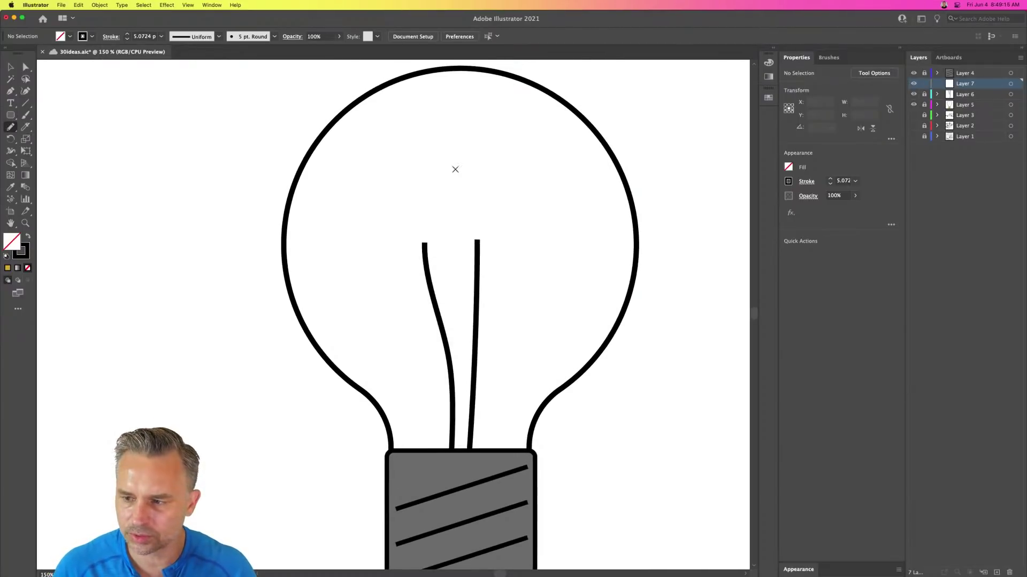
{"action": "mouse_move", "coordinate": [424, 244]}
{"action": "left_mouse_down"}
{"action": "mouse_move", "coordinate": [446, 229]}
{"action": "mouse_move", "coordinate": [453, 242]}
{"action": "mouse_move", "coordinate": [476, 243]}
{"action": "left_mouse_up"}
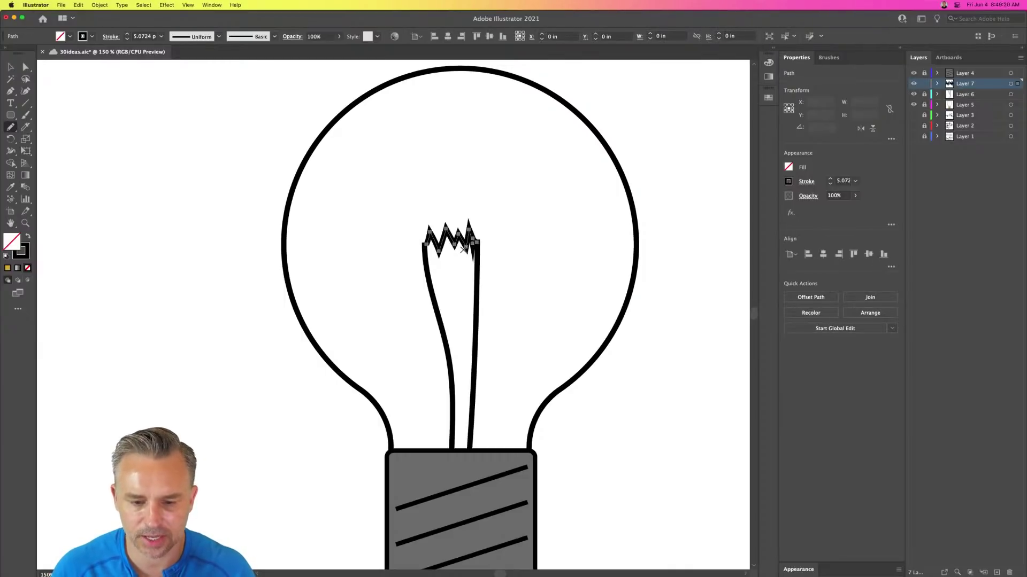
- Set the zigzag filament's stroke to a bright yellow picked from the colour spectrum (F8FF2C)
{"action": "left_click", "coordinate": [27, 247]}
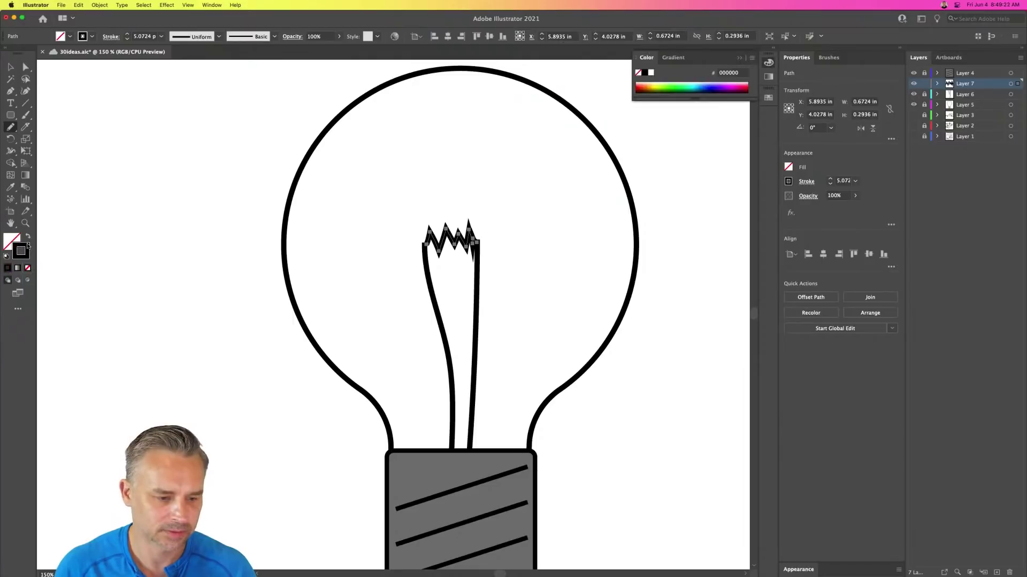
{"action": "left_click", "coordinate": [659, 84]}
{"action": "left_click", "coordinate": [659, 84]}
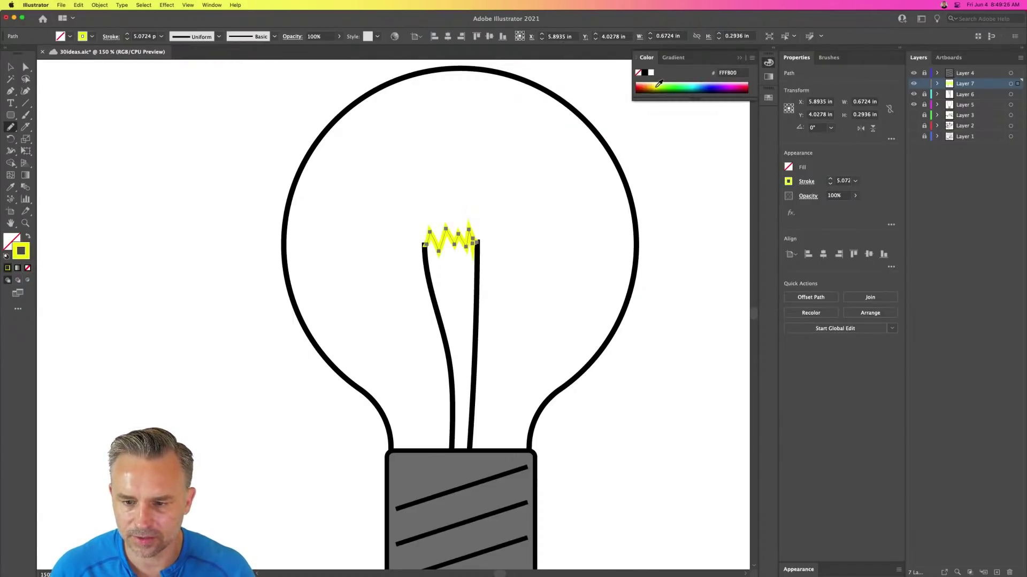
{"action": "left_click_drag", "start_coordinate": [683, 98], "coordinate": [684, 179]}
{"action": "left_click_drag", "start_coordinate": [653, 116], "coordinate": [659, 115]}
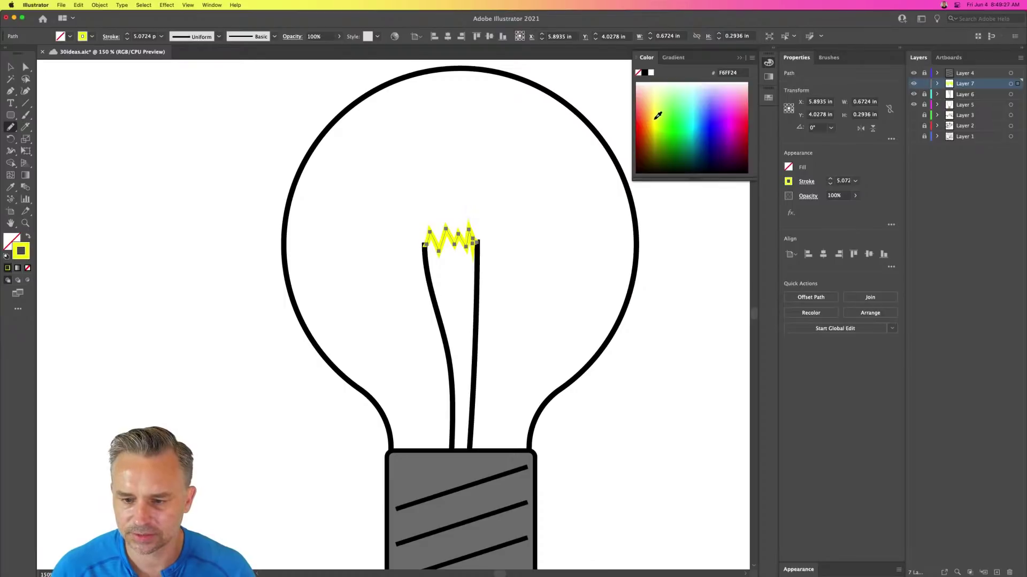
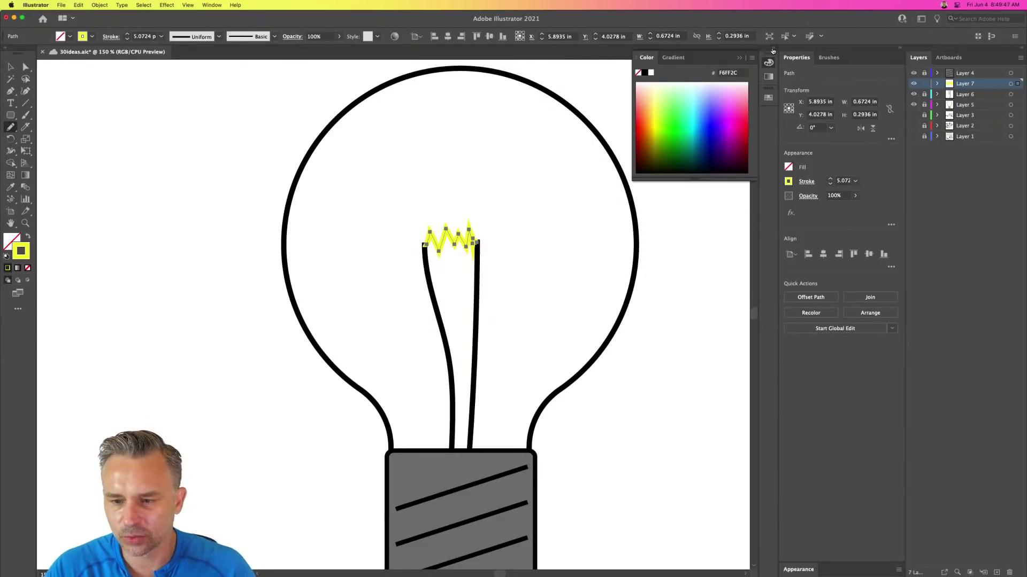
- Set the zigzag filament's stroke to the pure yellow swatch rather than the neighbouring orange-yellow one, and deselect it
{"action": "left_click", "coordinate": [773, 51]}
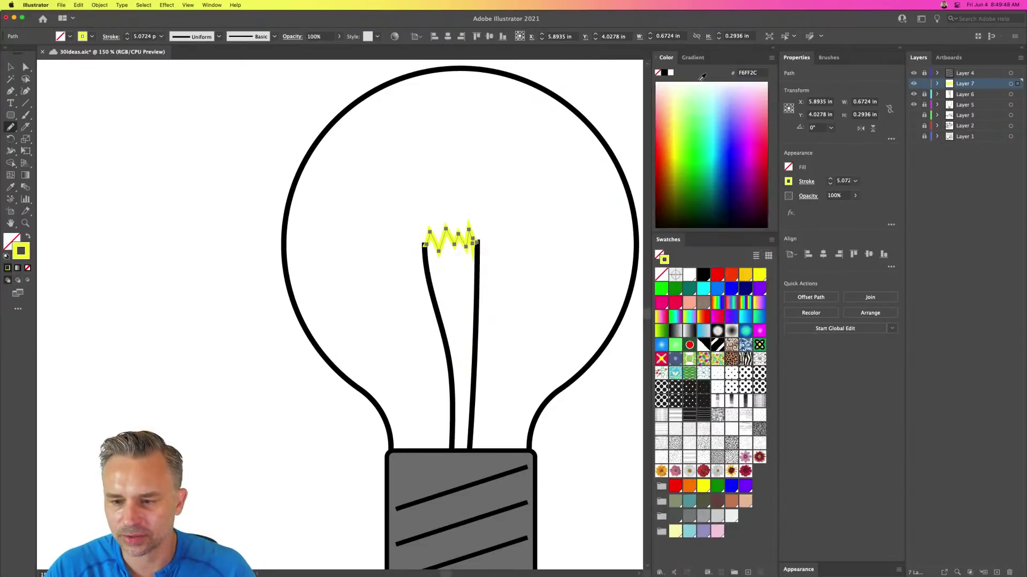
{"action": "left_click", "coordinate": [757, 276]}
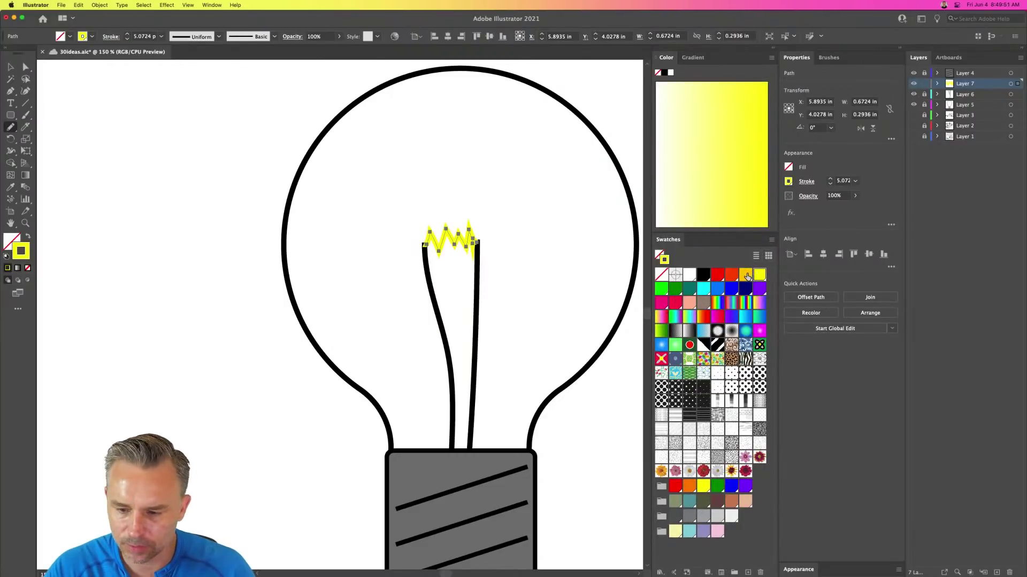
{"action": "left_click", "coordinate": [750, 275]}
{"action": "left_click", "coordinate": [757, 277]}
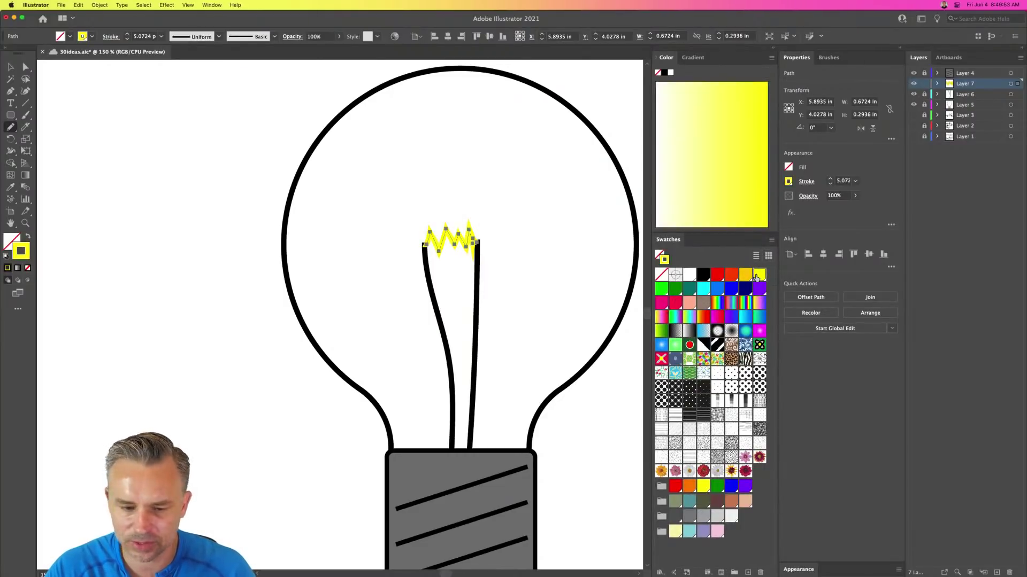
{"action": "left_click", "coordinate": [750, 275]}
{"action": "left_click", "coordinate": [759, 275]}
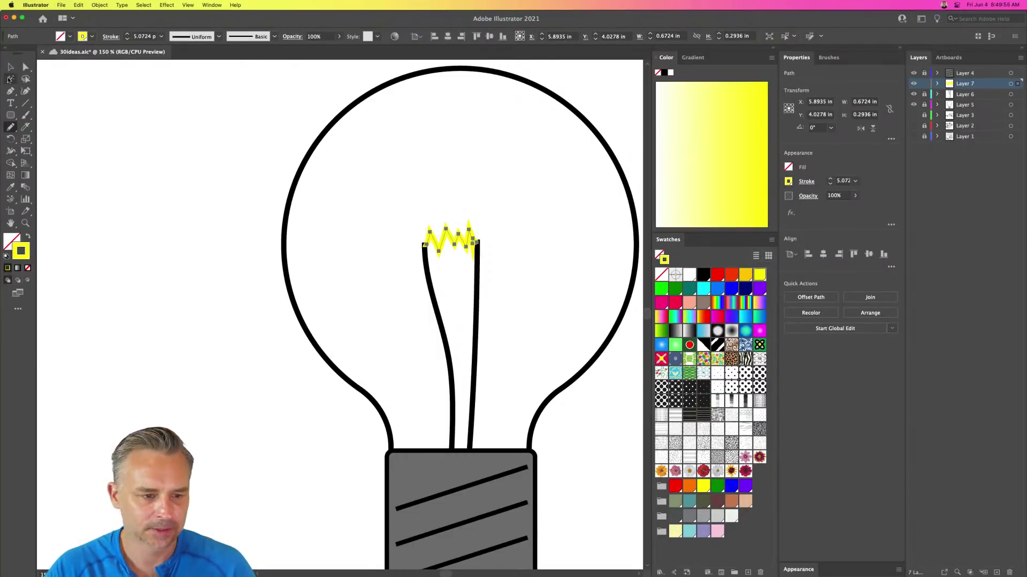
{"action": "left_click", "coordinate": [10, 67]}
{"action": "left_click", "coordinate": [156, 175]}
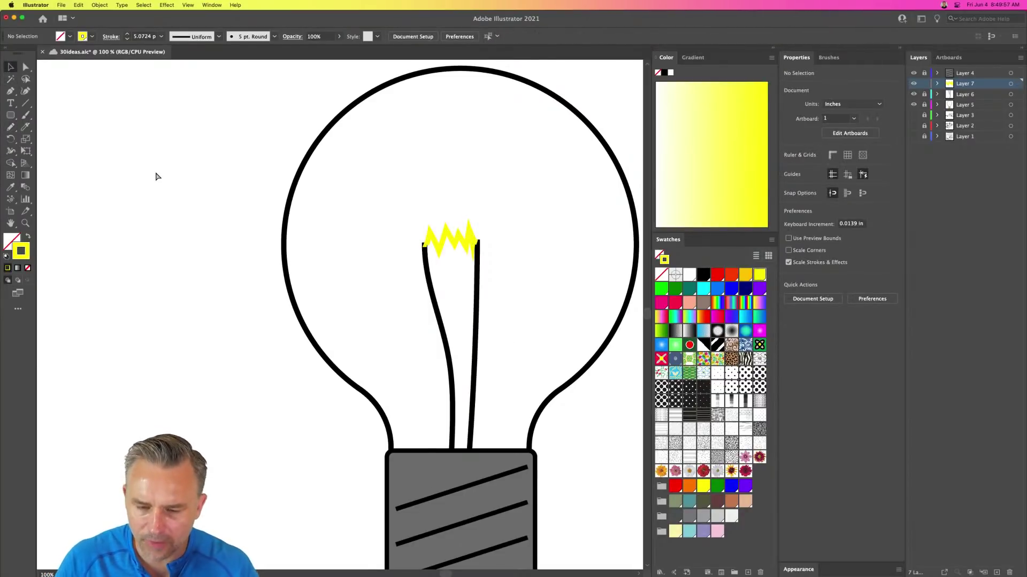
{"action": "key", "text": "super+0"}
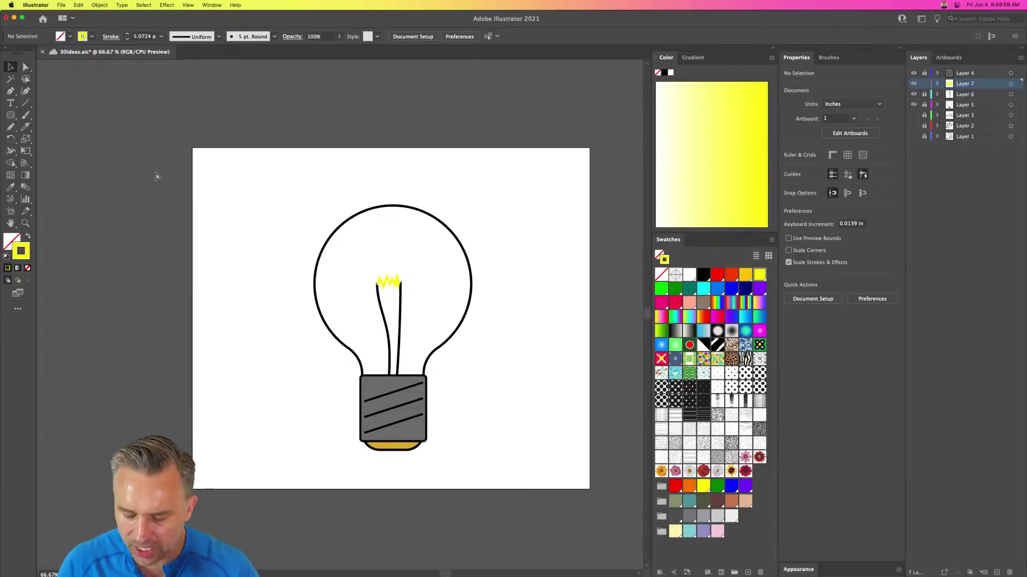
{"action": "key", "text": "super+1"}
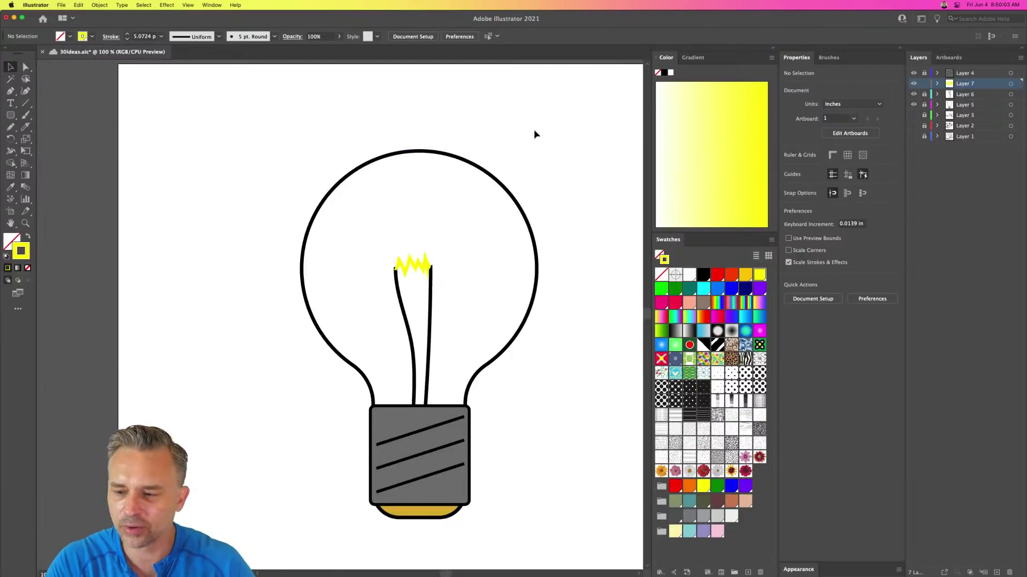
- Unlock Layers 4, 5 and 6 and add a new layer directly above Layer 3
{"action": "left_click_drag", "start_coordinate": [924, 105], "coordinate": [923, 73]}
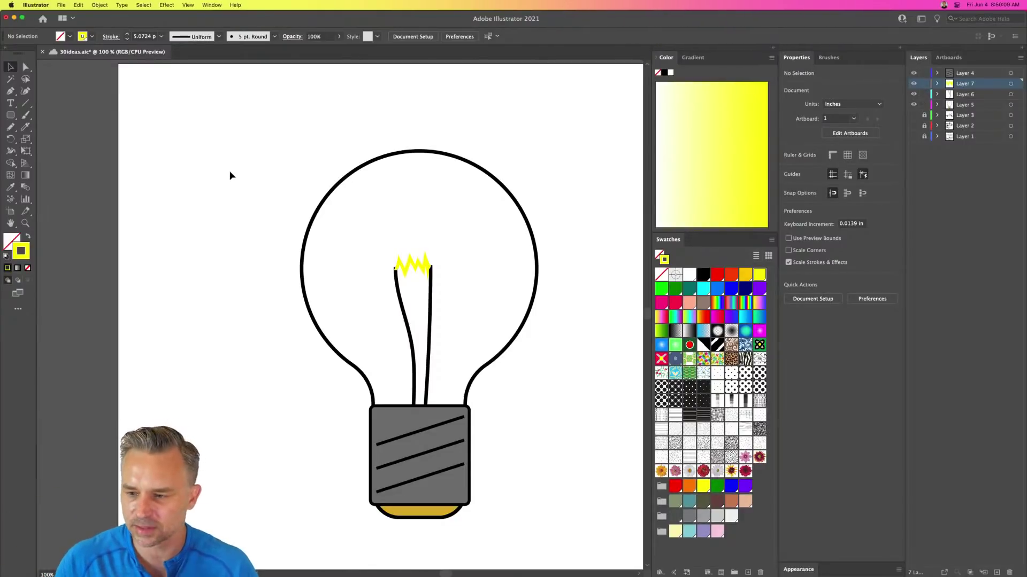
{"action": "left_click", "coordinate": [986, 116]}
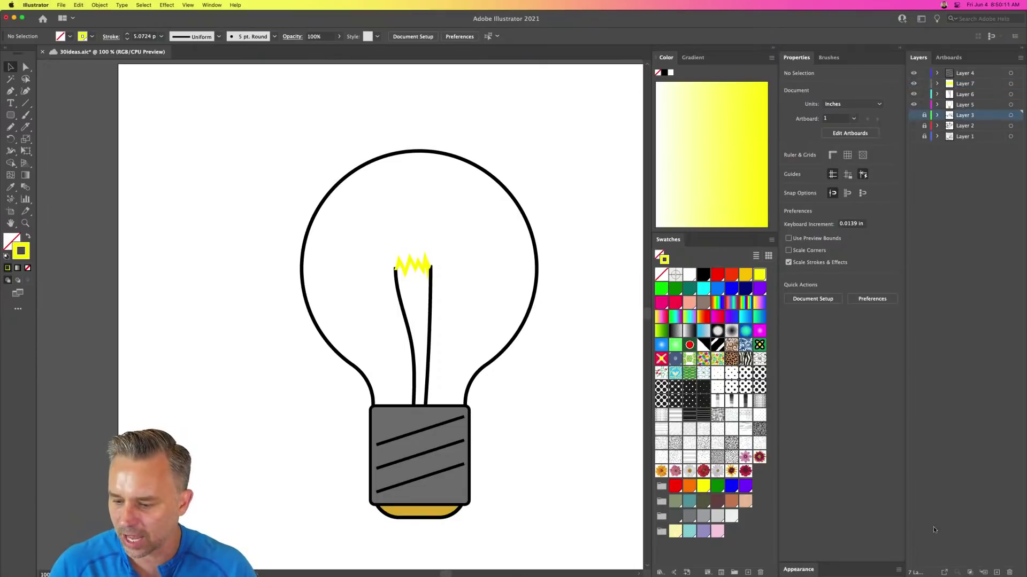
{"action": "left_click", "coordinate": [996, 573]}
- Draw a rectangle about 9.1 by 9.6 in behind the bulb and swap its colours to a yellow fill without stroke
{"action": "key", "text": "super+minus"}
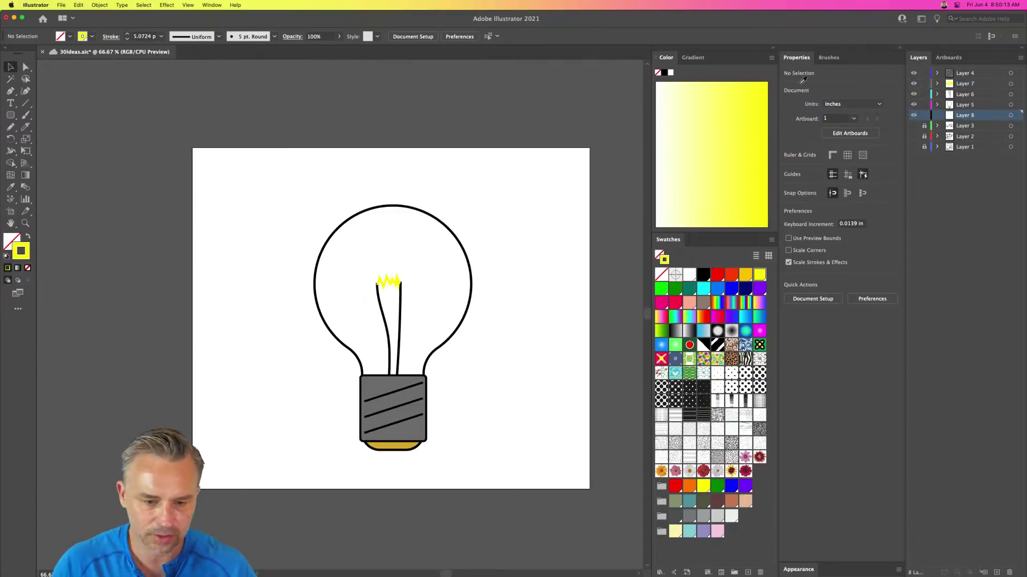
{"action": "left_click_drag", "start_coordinate": [10, 115], "coordinate": [59, 114]}
{"action": "mouse_move", "coordinate": [239, 158]}
{"action": "left_mouse_down"}
{"action": "mouse_move", "coordinate": [544, 486]}
{"action": "mouse_move", "coordinate": [544, 465]}
{"action": "mouse_move", "coordinate": [543, 479]}
{"action": "left_mouse_up"}
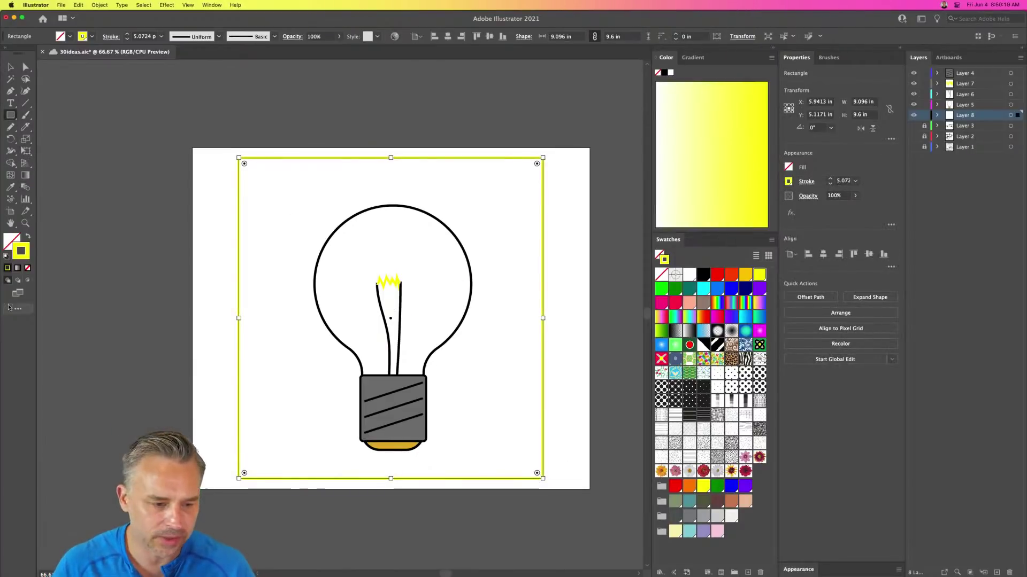
{"action": "left_click", "coordinate": [28, 237]}
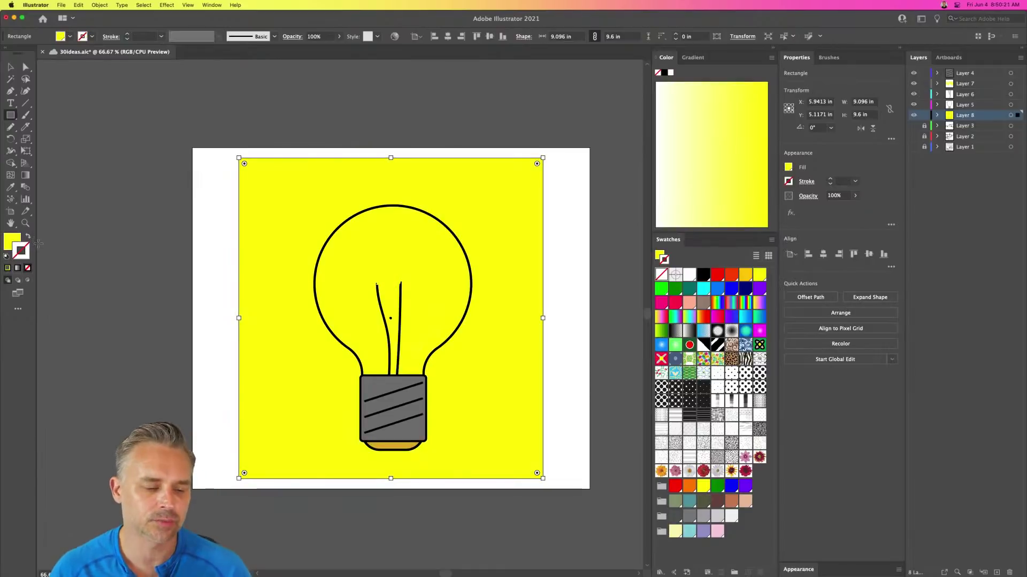
- Fill the rectangle with the radial gradient swatch that fades out from black, and reverse the gradient so the black lies at the edges
{"action": "left_click", "coordinate": [8, 244]}
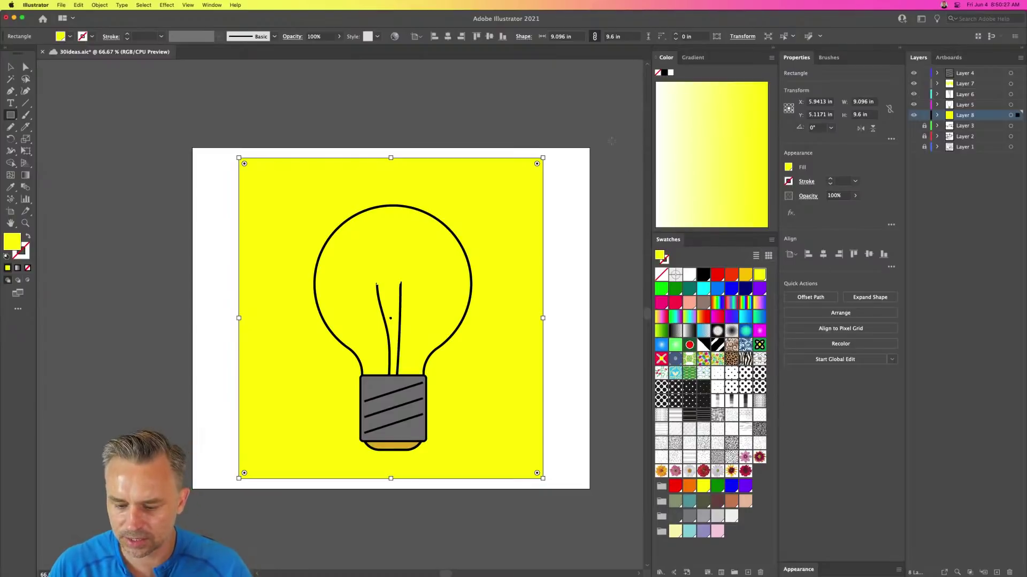
{"action": "left_click", "coordinate": [693, 57]}
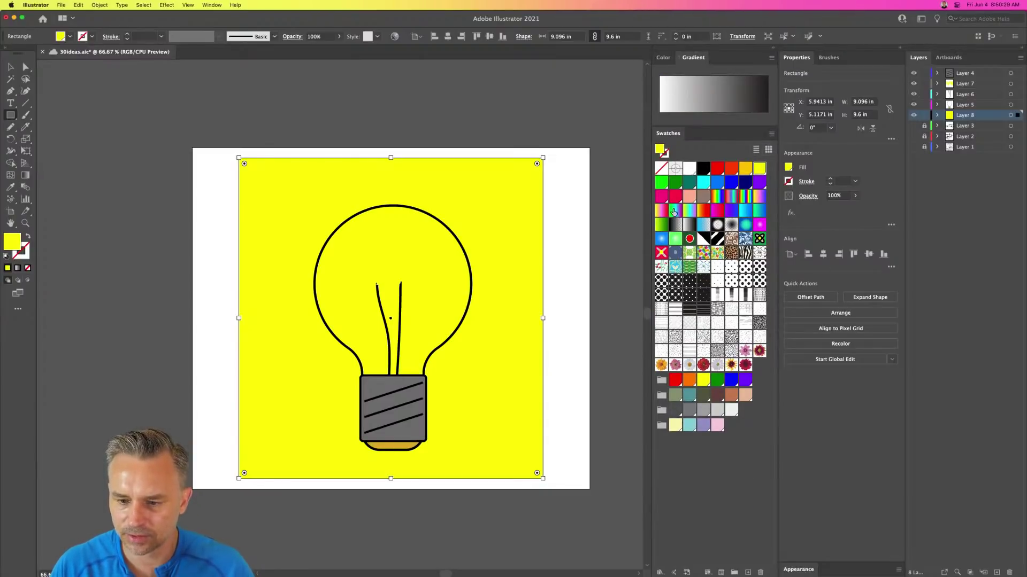
{"action": "left_click", "coordinate": [731, 225]}
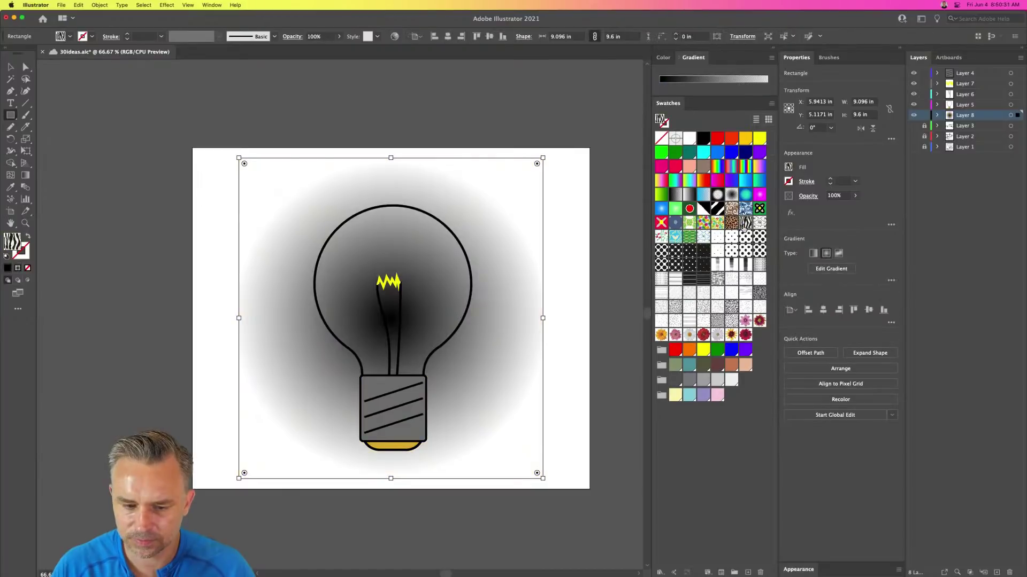
{"action": "left_click", "coordinate": [731, 194]}
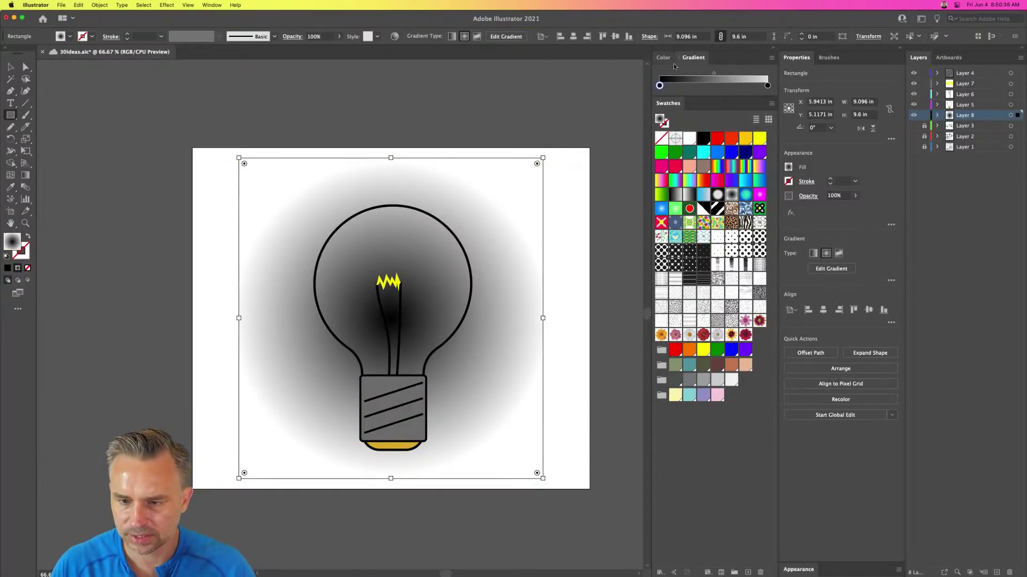
{"action": "left_click", "coordinate": [696, 71]}
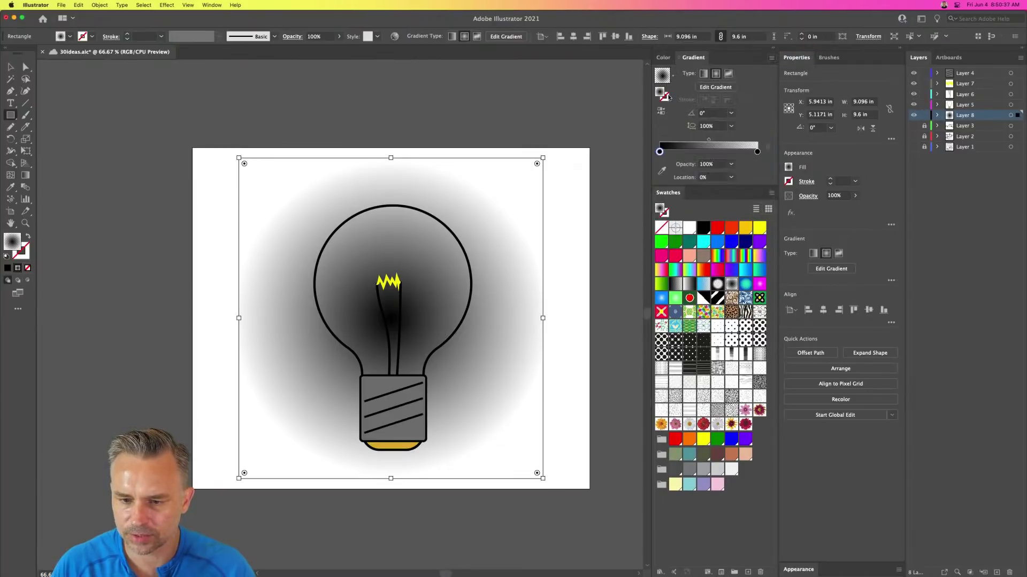
{"action": "left_click", "coordinate": [663, 112]}
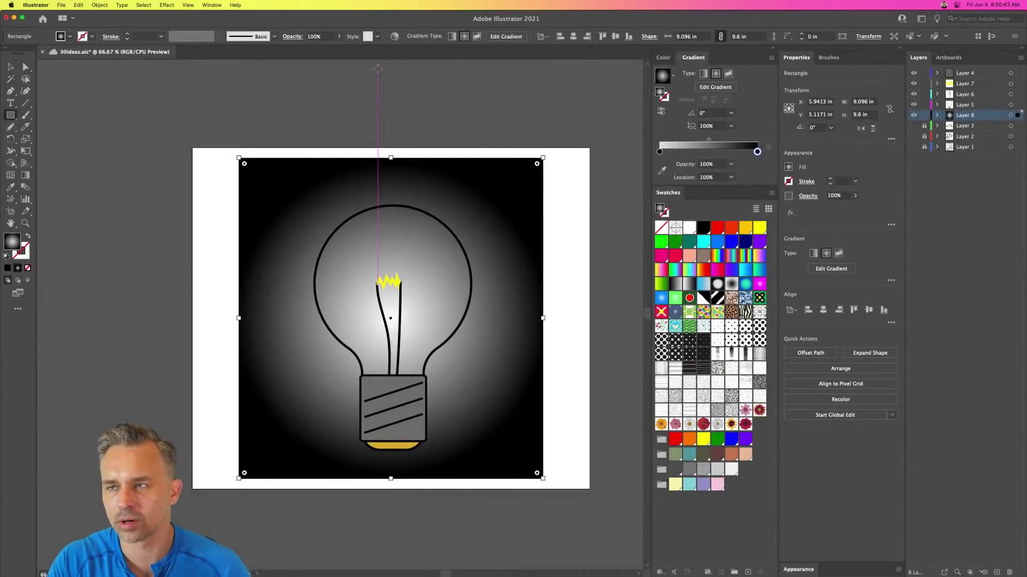
- Move the radial gradient's centre up onto the zigzag filament with the Gradient tool
{"action": "left_click", "coordinate": [26, 175]}
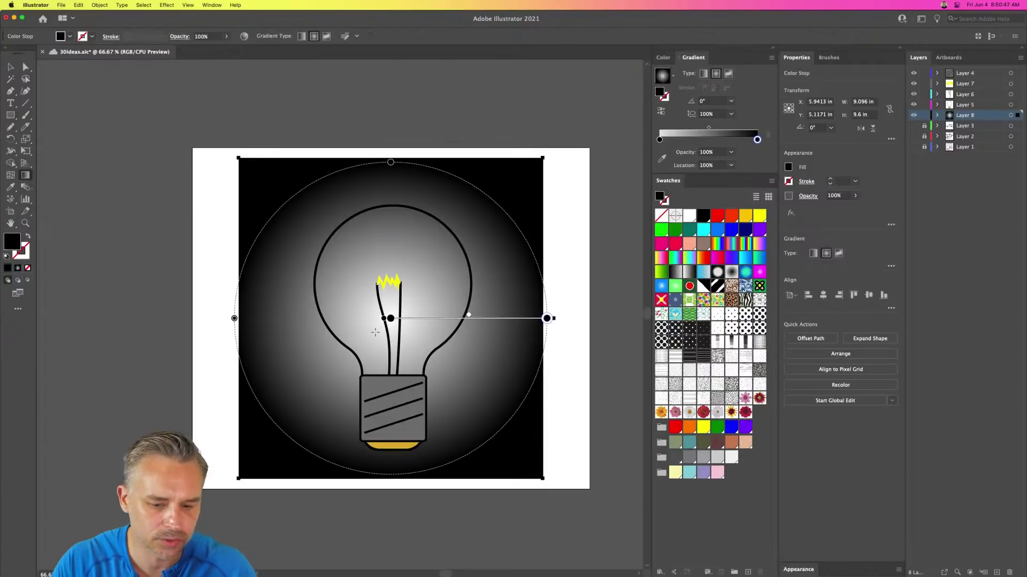
{"action": "left_click_drag", "start_coordinate": [427, 319], "coordinate": [432, 282]}
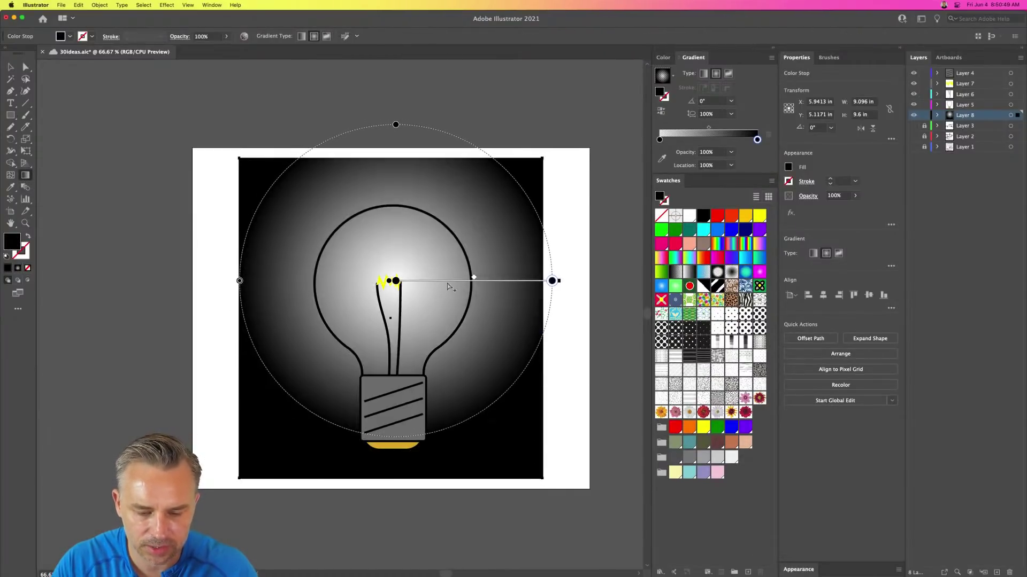
{"action": "left_click_drag", "start_coordinate": [498, 279], "coordinate": [505, 284]}
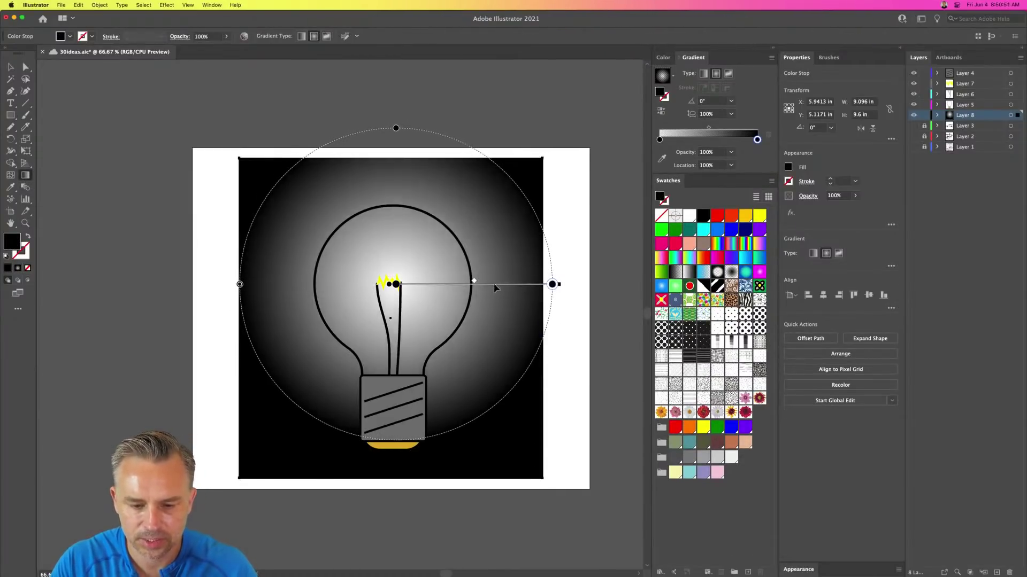
{"action": "key", "text": "v"}
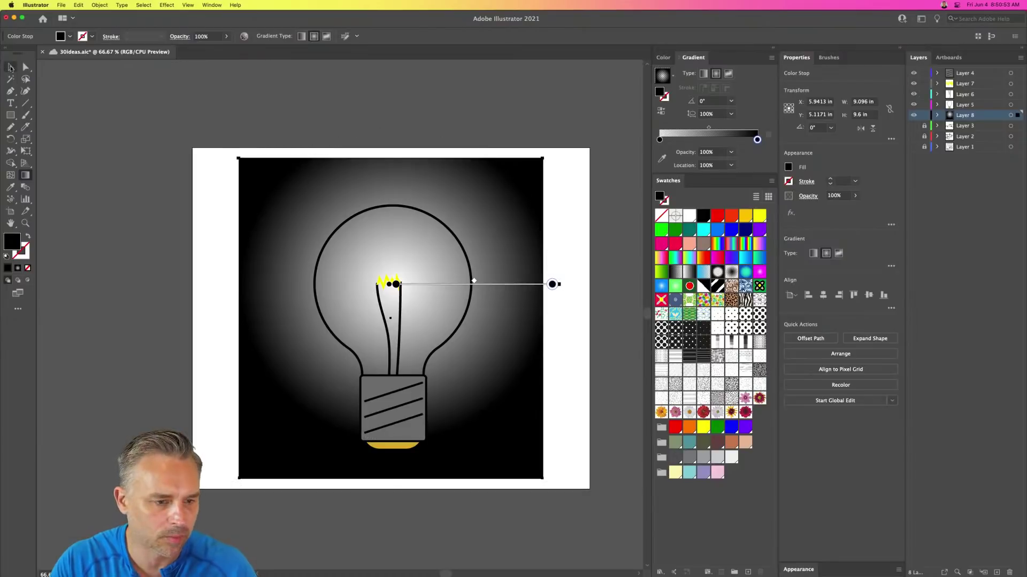
- Stretch the gradient rectangle by its corners to cover the whole artboard, about 11.9 by 10.2 in
{"action": "left_click", "coordinate": [169, 163]}
{"action": "left_click", "coordinate": [248, 164]}
{"action": "left_click_drag", "start_coordinate": [239, 158], "coordinate": [192, 147]}
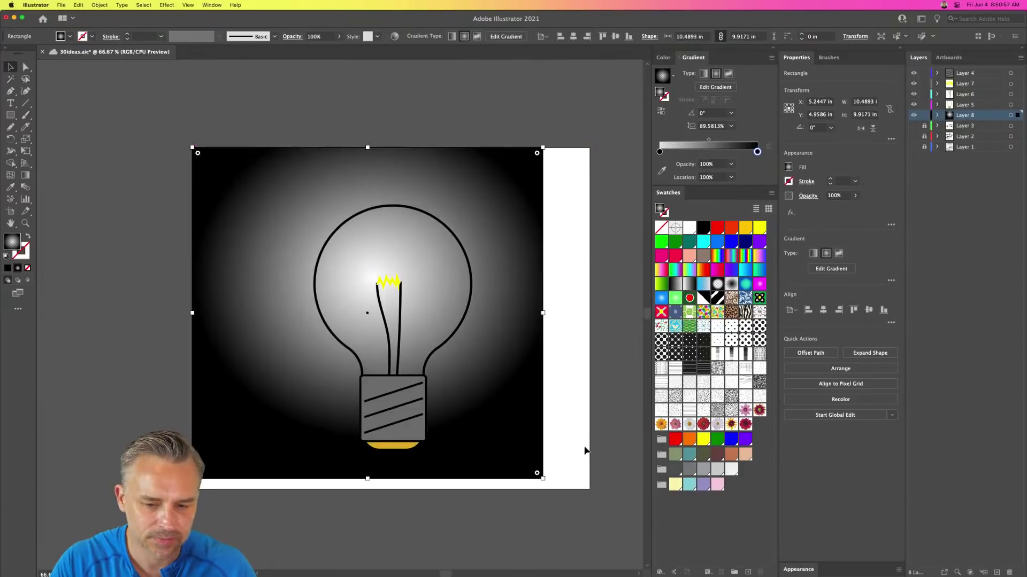
{"action": "left_click_drag", "start_coordinate": [545, 479], "coordinate": [591, 490]}
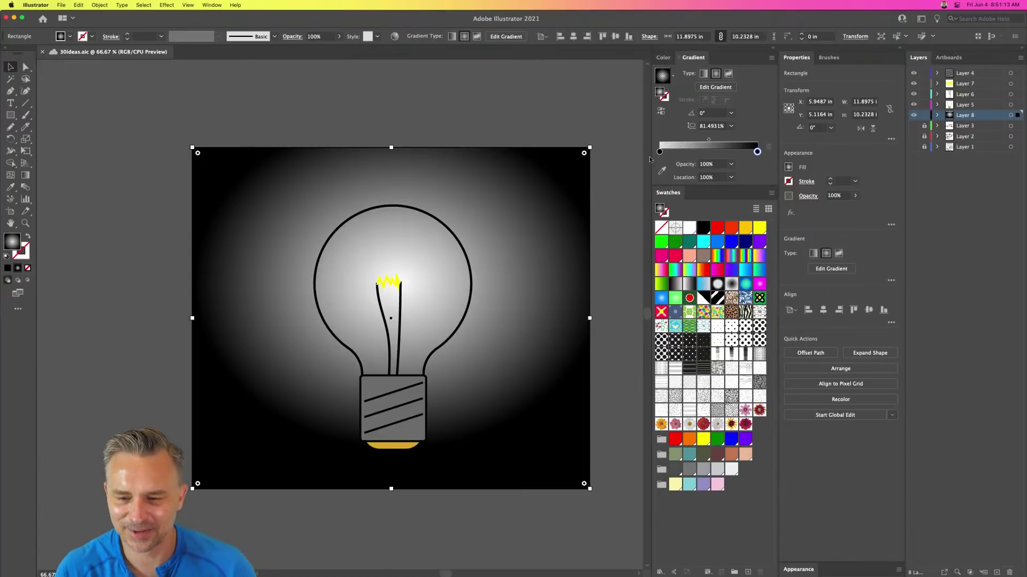
- Change the radial gradient's outer black stop to the grey C=0 M=0 Y=0 K=60 swatch
{"action": "left_click", "coordinate": [659, 152]}
{"action": "double_click", "coordinate": [757, 151]}
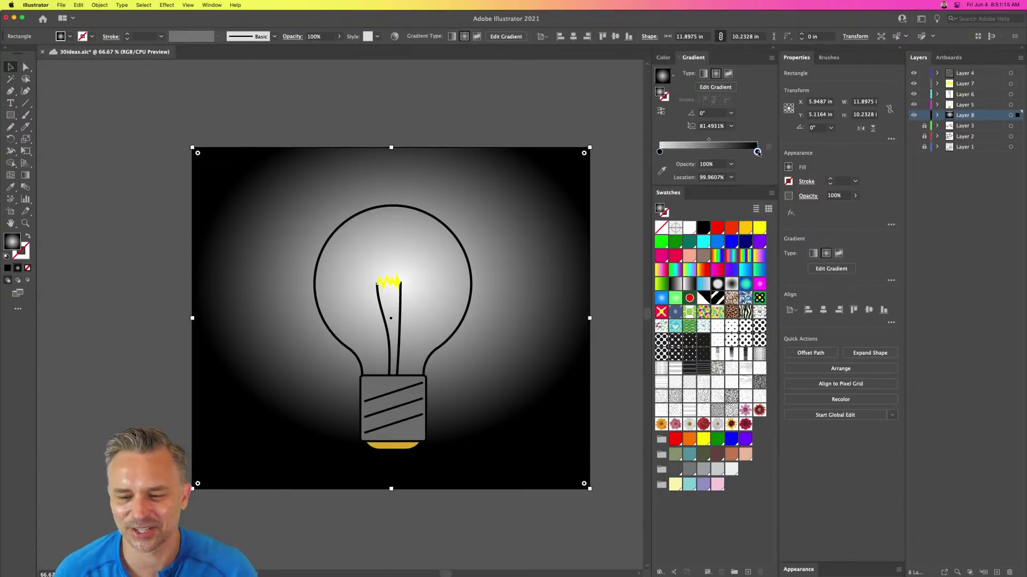
{"action": "left_click", "coordinate": [629, 207]}
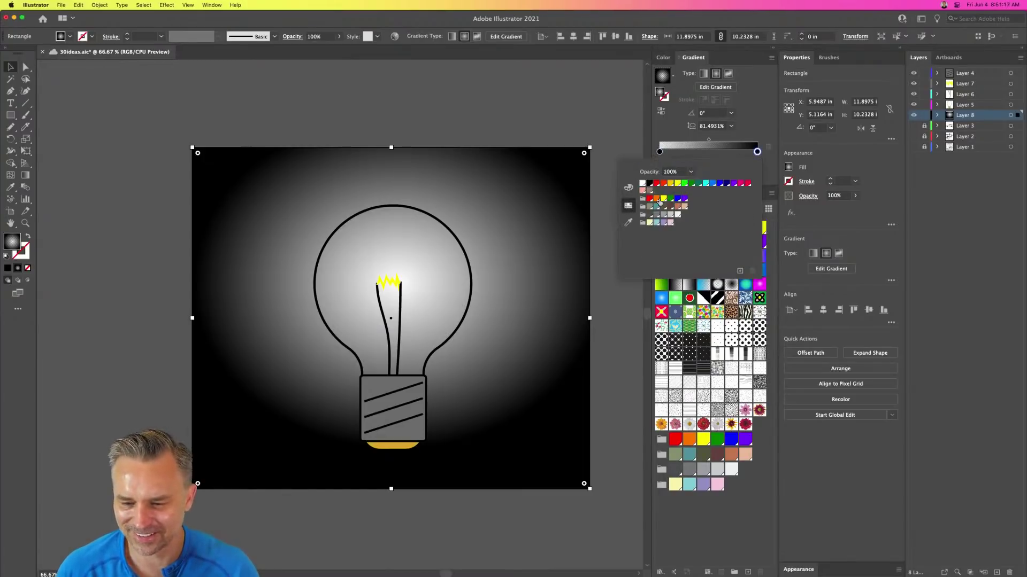
{"action": "left_click", "coordinate": [657, 215]}
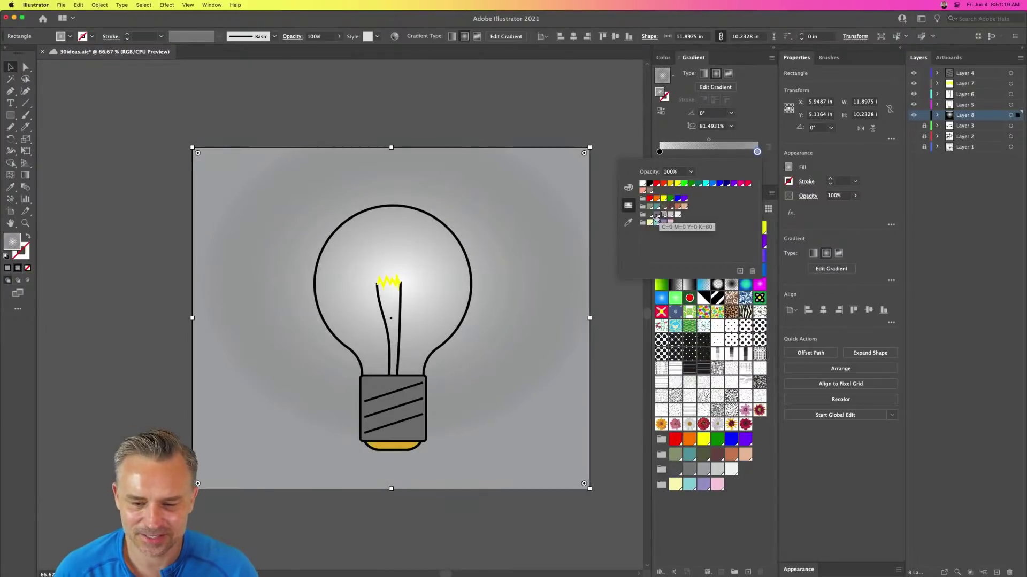
{"action": "left_click", "coordinate": [327, 140]}
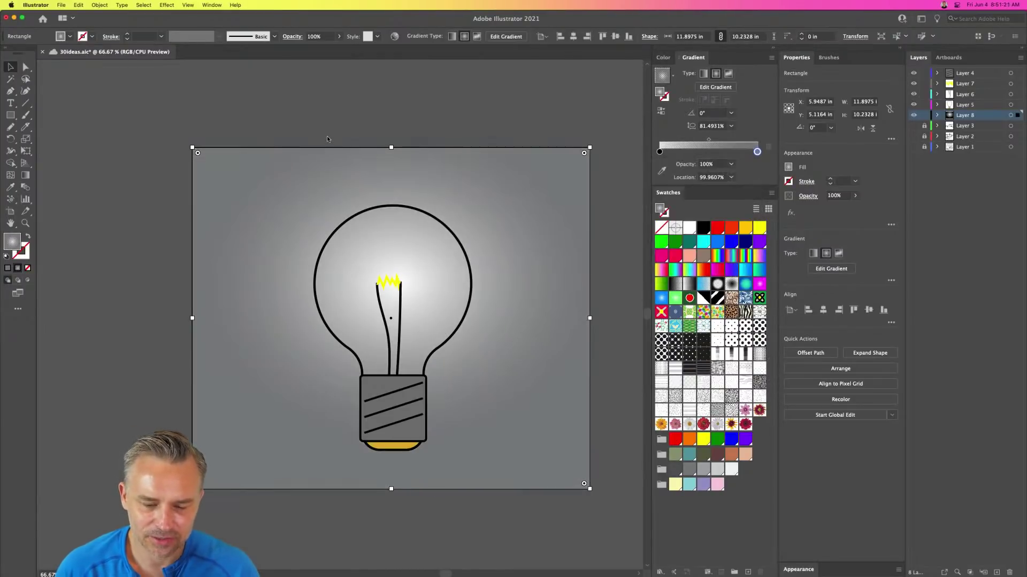
{"action": "left_click", "coordinate": [394, 112]}
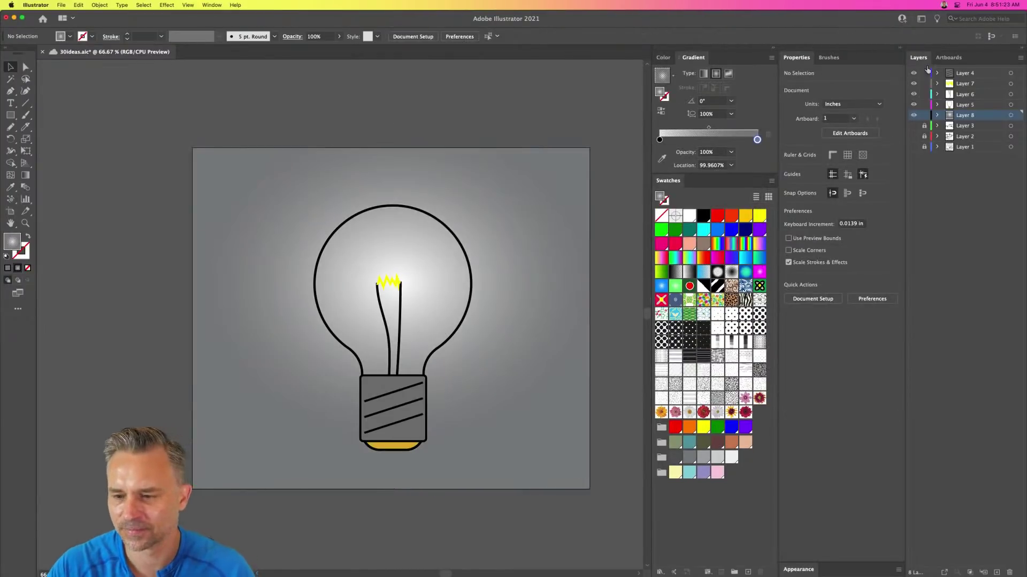
- Lock Layer 8, which holds the gradient background, so that only the bulb artwork stays selectable
{"action": "left_click", "coordinate": [398, 206]}
{"action": "left_click", "coordinate": [924, 115]}
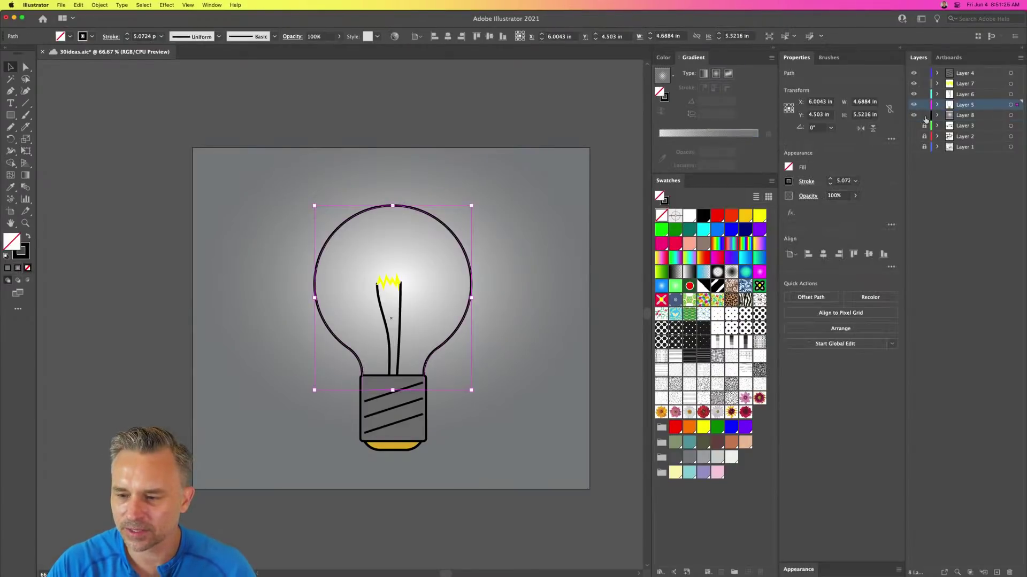
{"action": "mouse_move", "coordinate": [265, 178]}
{"action": "left_mouse_down"}
{"action": "mouse_move", "coordinate": [264, 155]}
{"action": "mouse_move", "coordinate": [515, 481]}
{"action": "mouse_move", "coordinate": [495, 451]}
{"action": "left_mouse_up"}
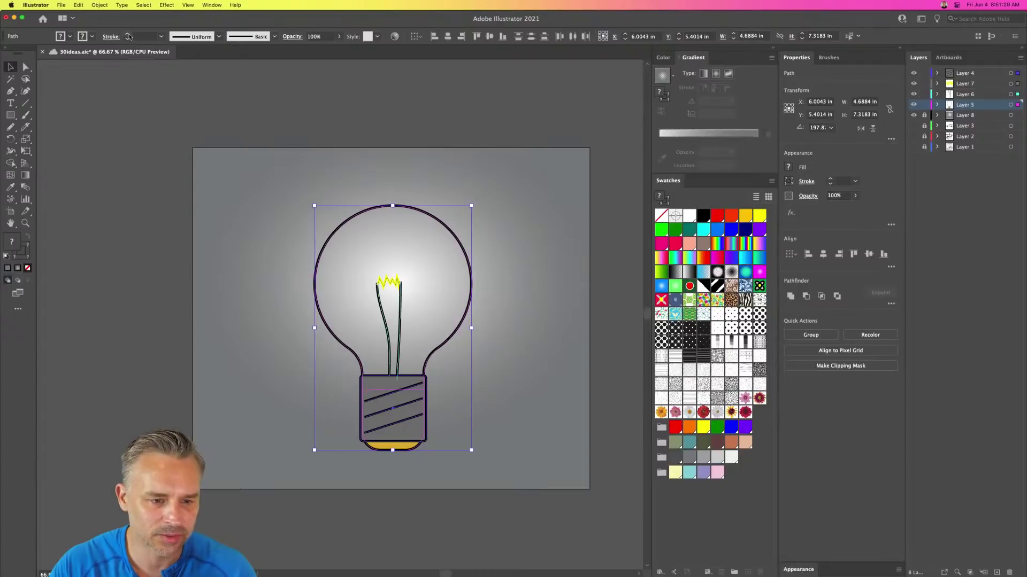
{"action": "left_click", "coordinate": [242, 186]}
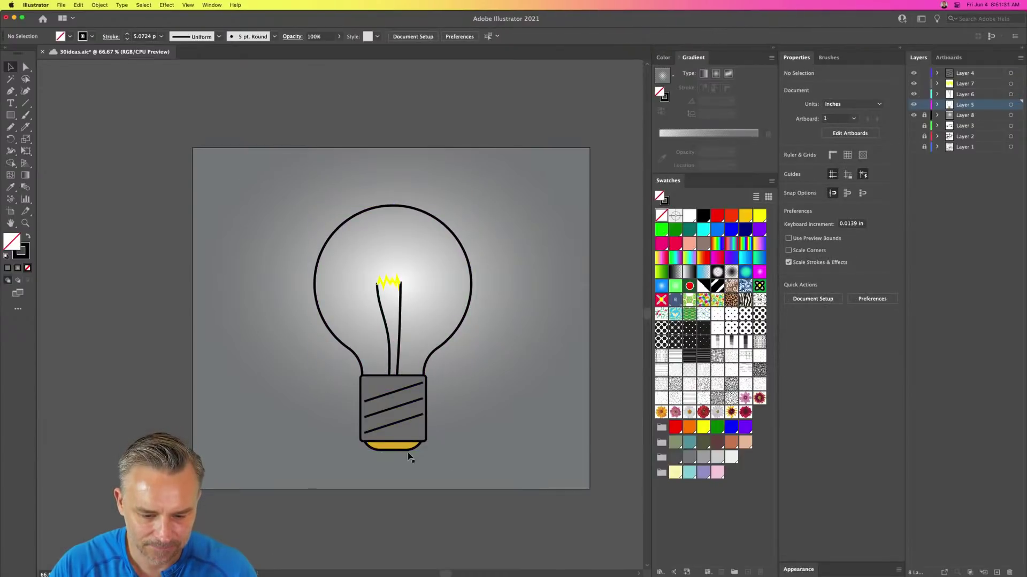
- Thicken the black strokes of the glass outline, screw base, base tip and filament wires to 17 pt
{"action": "left_click", "coordinate": [384, 453]}
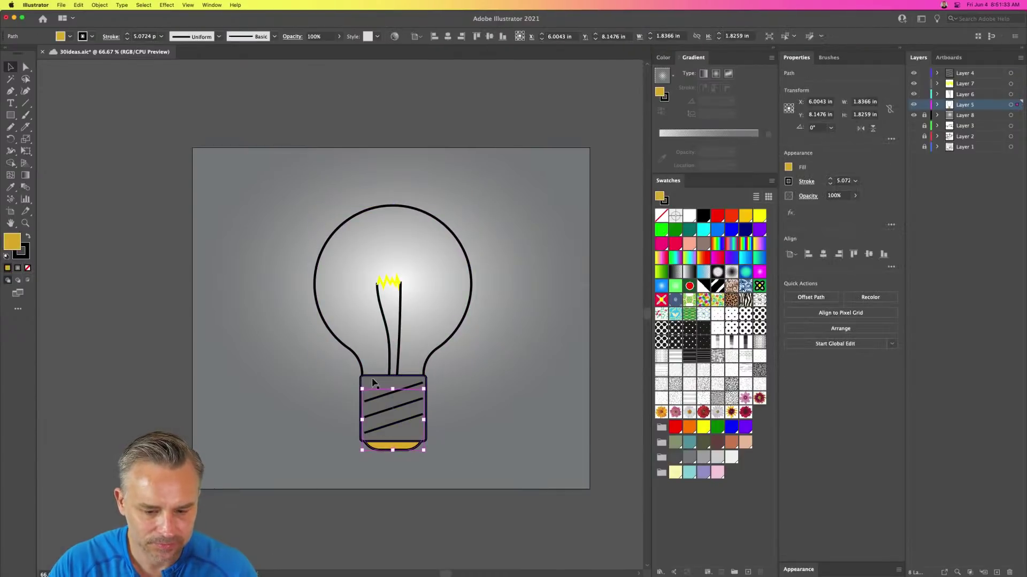
{"action": "left_click", "coordinate": [355, 353], "text": "shift"}
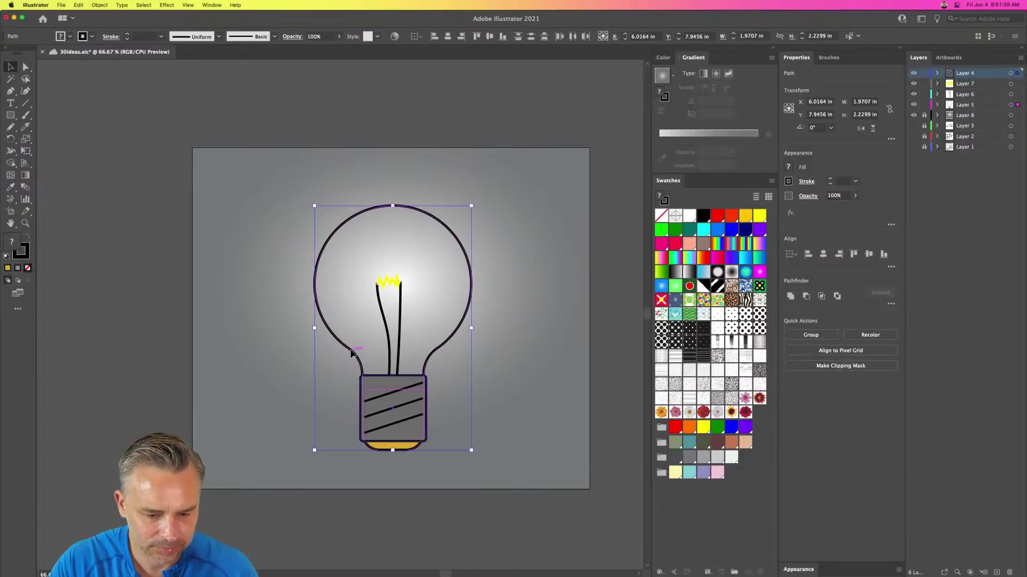
{"action": "left_click", "coordinate": [400, 344], "text": "shift"}
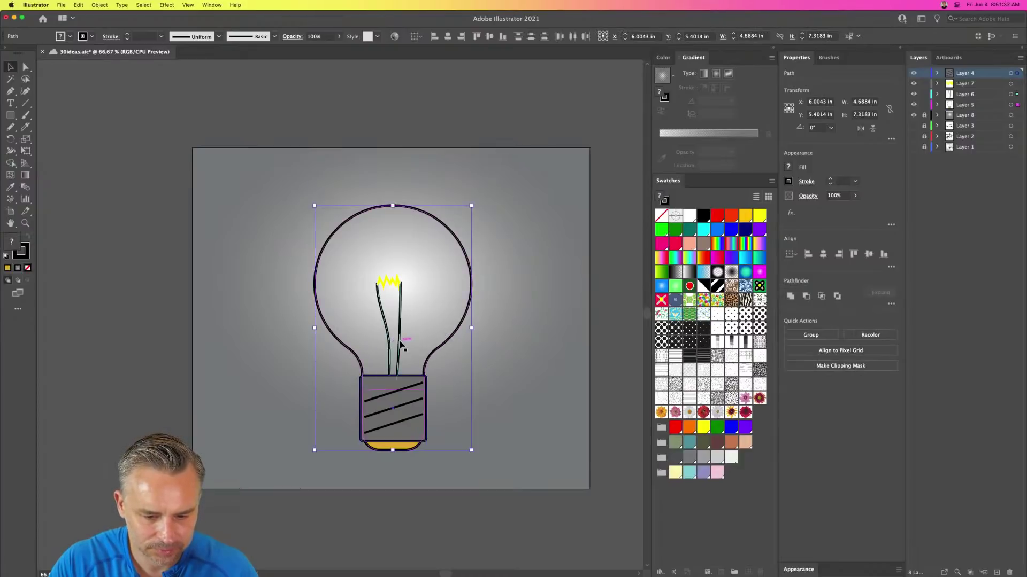
{"action": "left_click", "coordinate": [127, 33]}
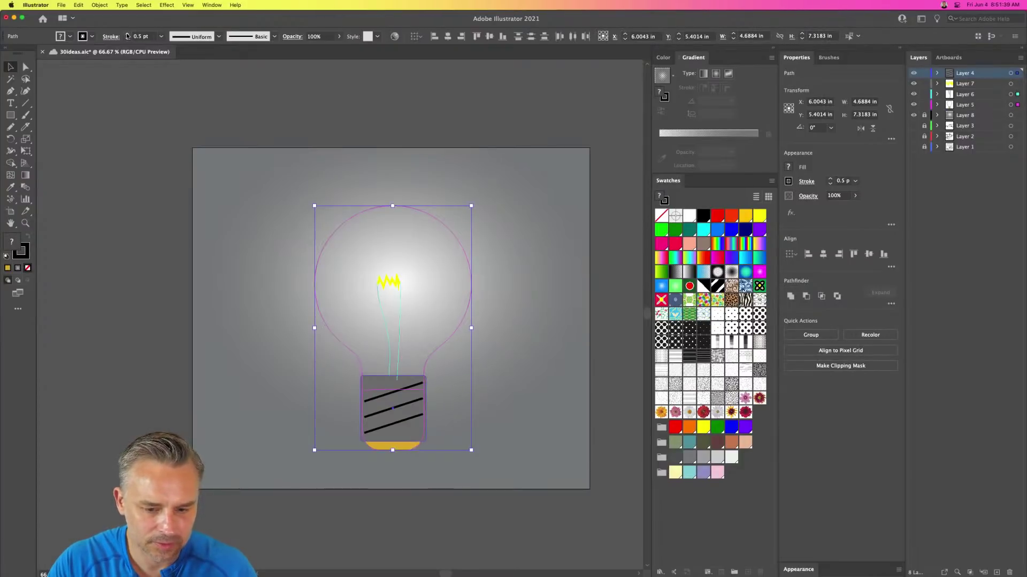
{"action": "left_click", "coordinate": [127, 34]}
{"action": "left_click", "coordinate": [127, 34]}
{"action": "left_click", "coordinate": [127, 34]}
{"action": "left_click", "coordinate": [127, 34]}
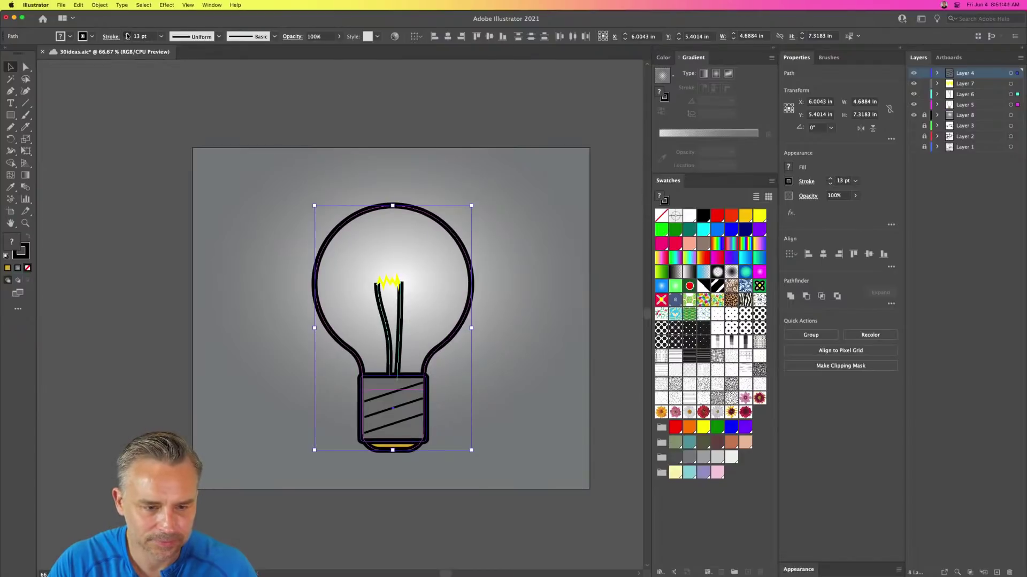
{"action": "left_click", "coordinate": [127, 34]}
{"action": "left_click", "coordinate": [127, 34]}
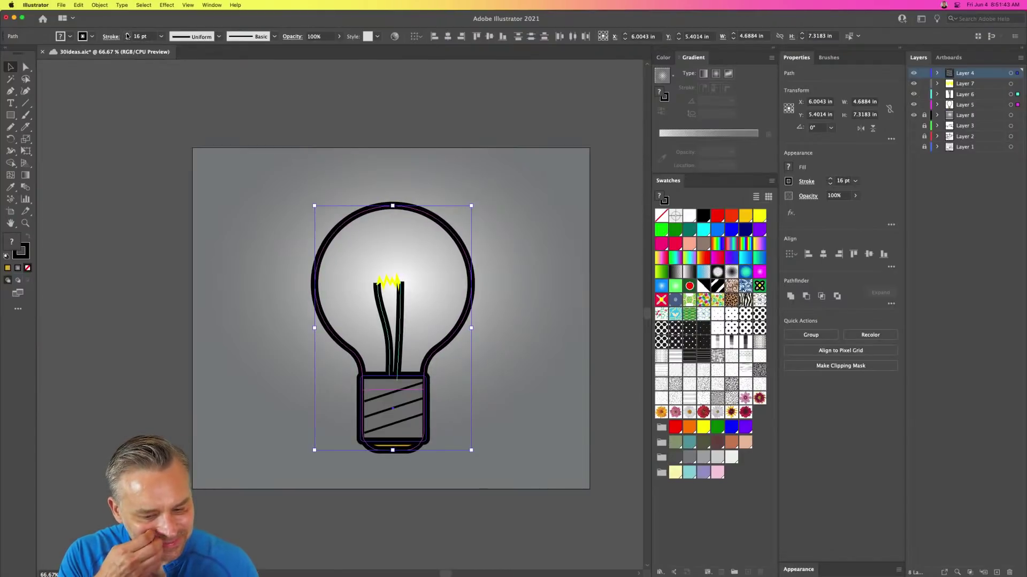
{"action": "left_click", "coordinate": [126, 34]}
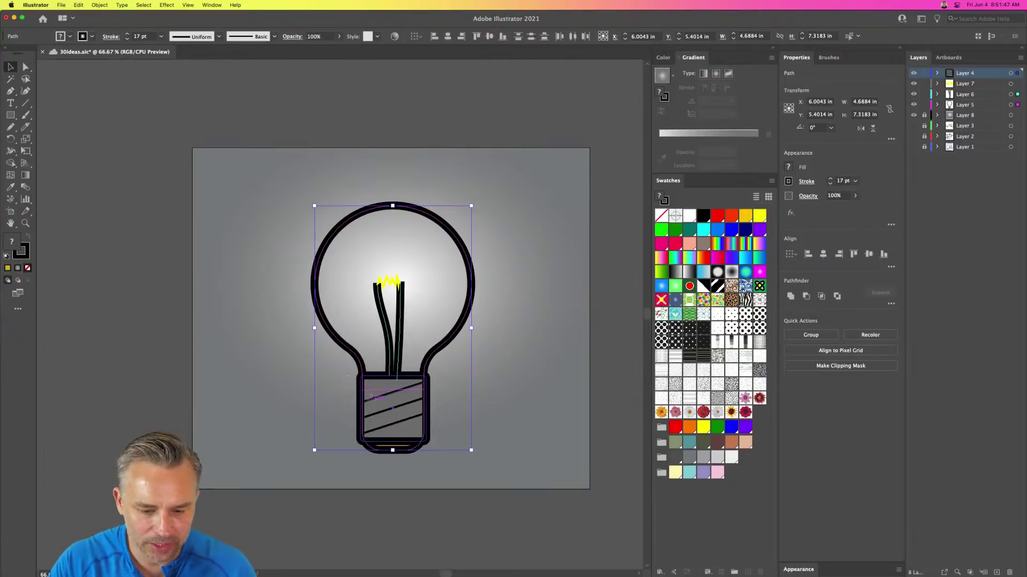
- Set the three diagonal thread lines on the base to a 17 pt stroke with the width profile tapered at both ends
{"action": "left_click", "coordinate": [371, 398]}
{"action": "left_click", "coordinate": [390, 426], "text": "shift"}
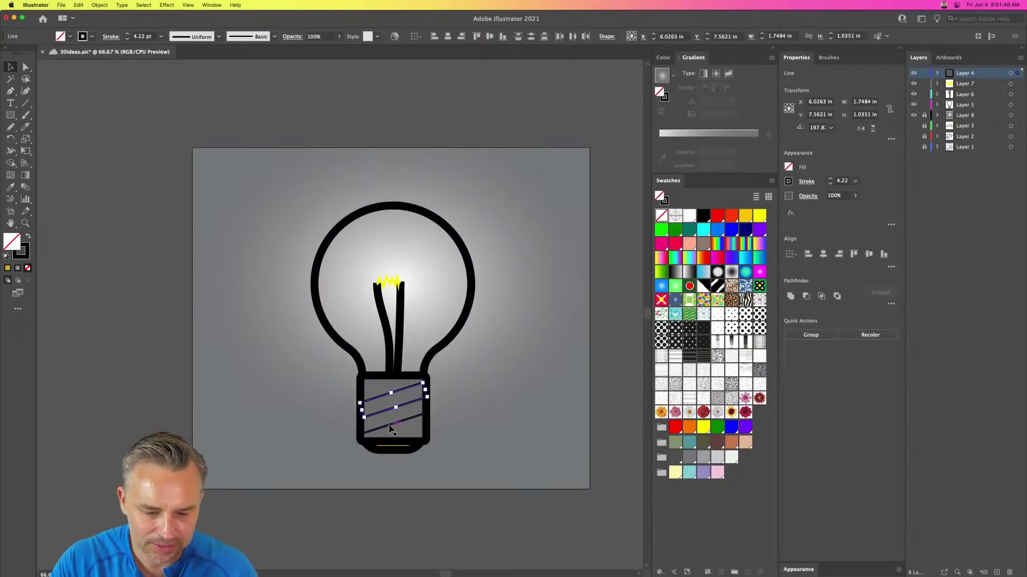
{"action": "left_click", "coordinate": [391, 428], "text": "shift"}
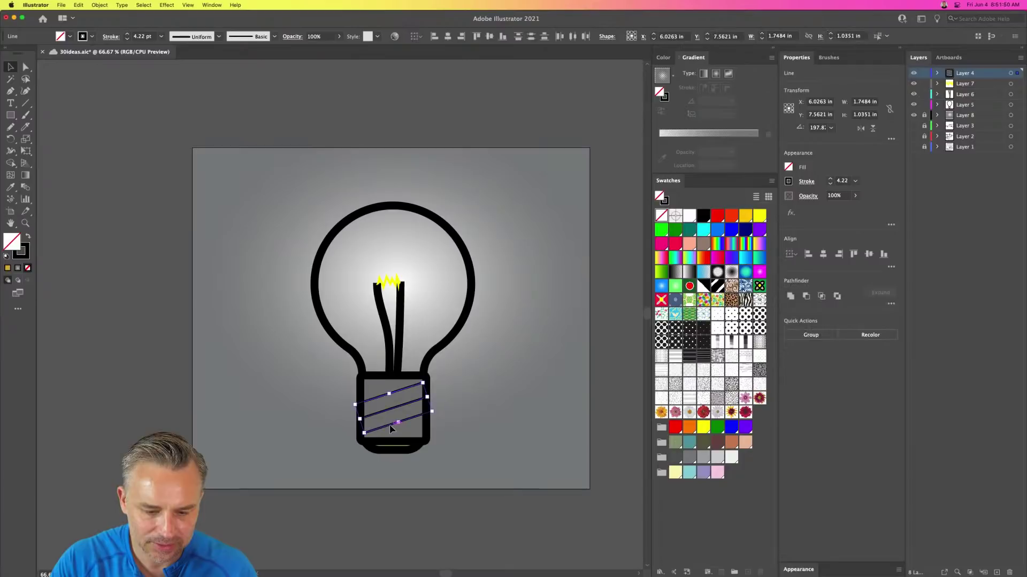
{"action": "left_click", "coordinate": [144, 36]}
{"action": "type", "text": "17"}
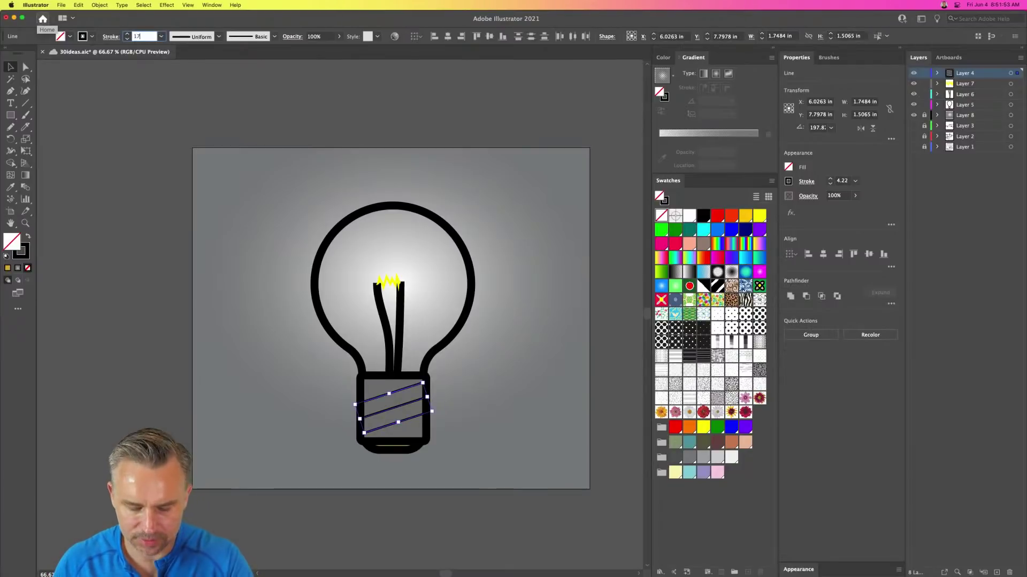
{"action": "key", "text": "Return"}
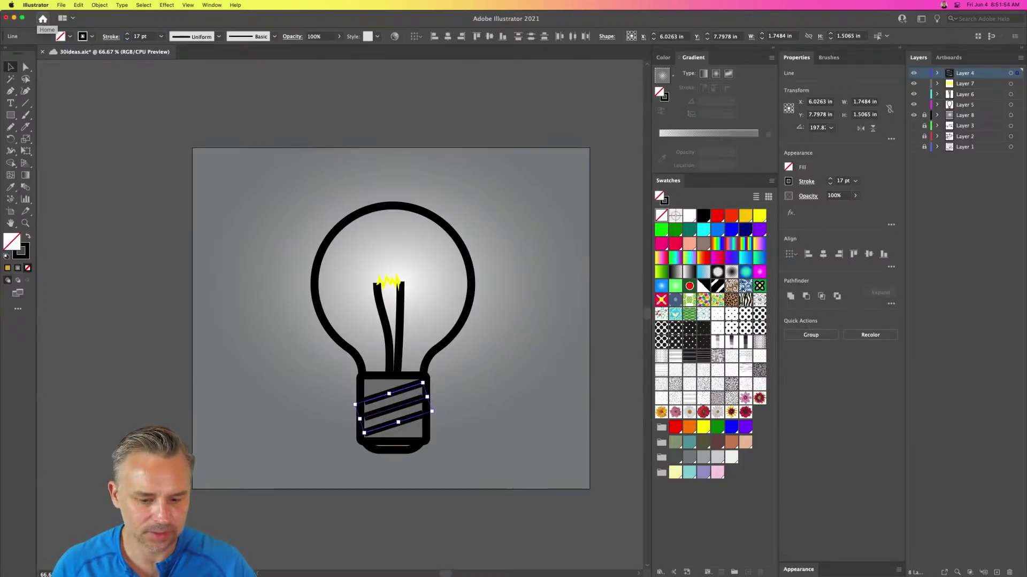
{"action": "left_click", "coordinate": [216, 36]}
{"action": "left_click", "coordinate": [179, 71]}
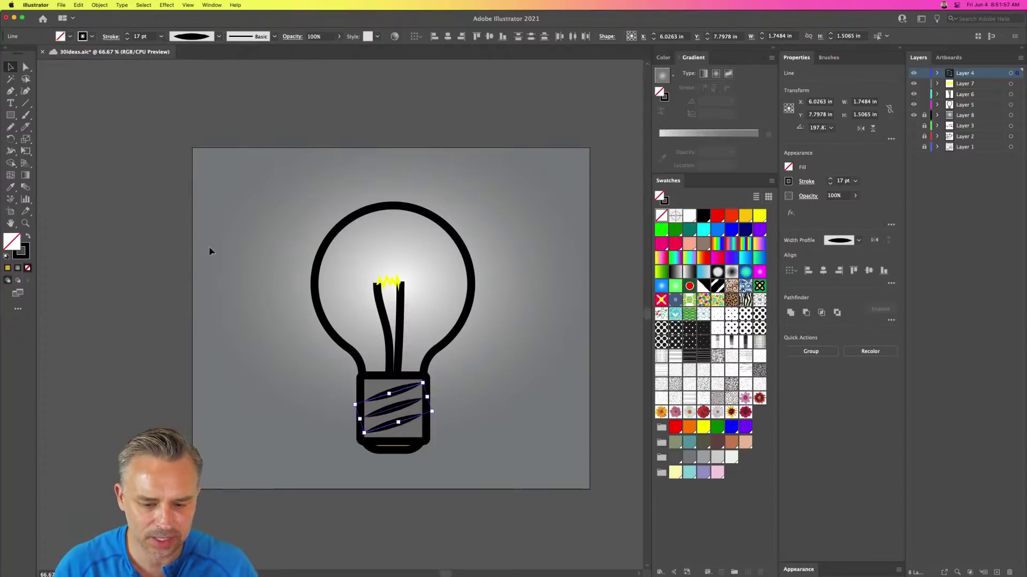
- Reduce the stroke of the two wires supporting the filament to 10 pt
{"action": "left_click", "coordinate": [155, 272]}
{"action": "left_click", "coordinate": [395, 319]}
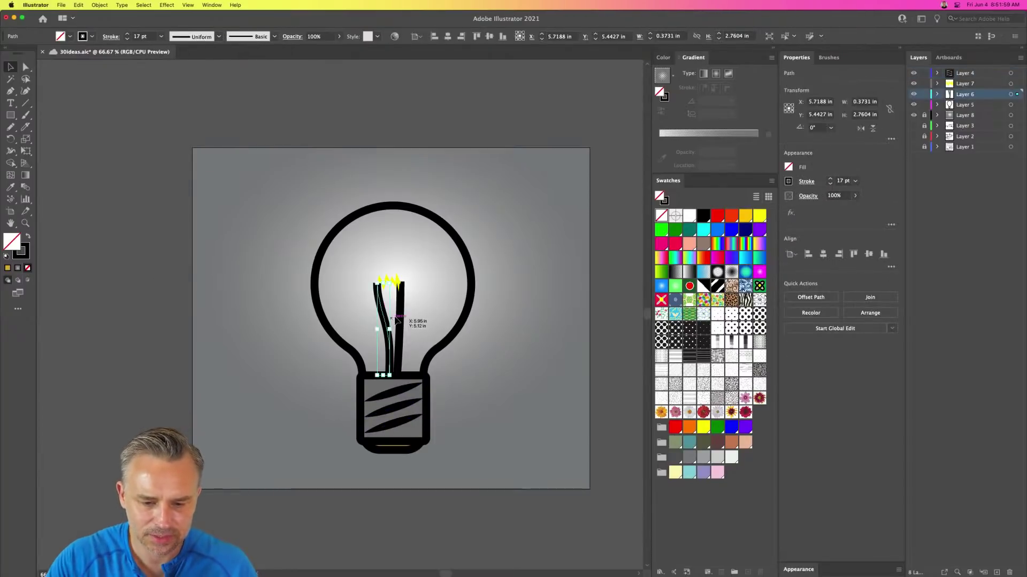
{"action": "left_click", "coordinate": [401, 321], "text": "shift"}
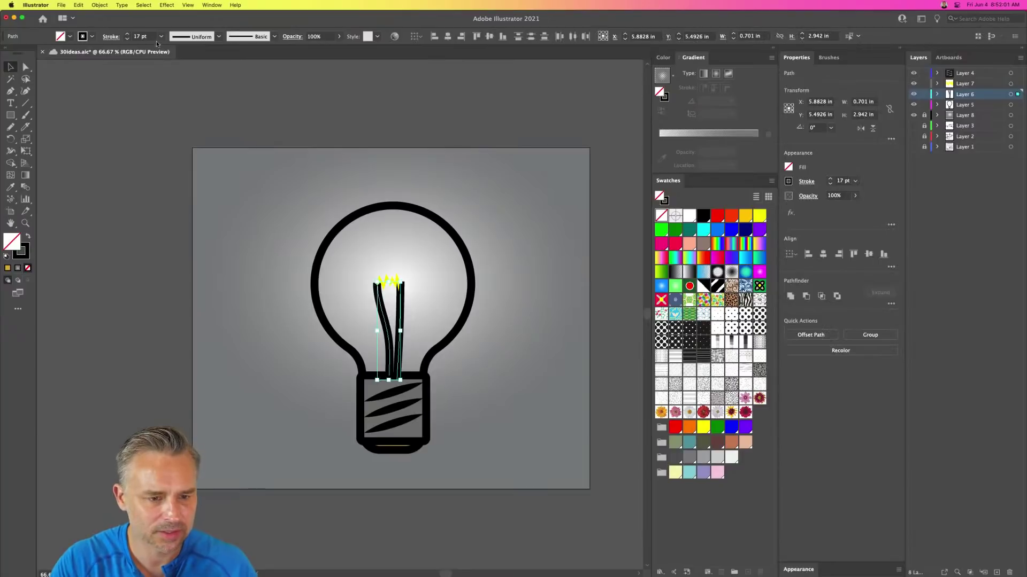
{"action": "left_click", "coordinate": [137, 36]}
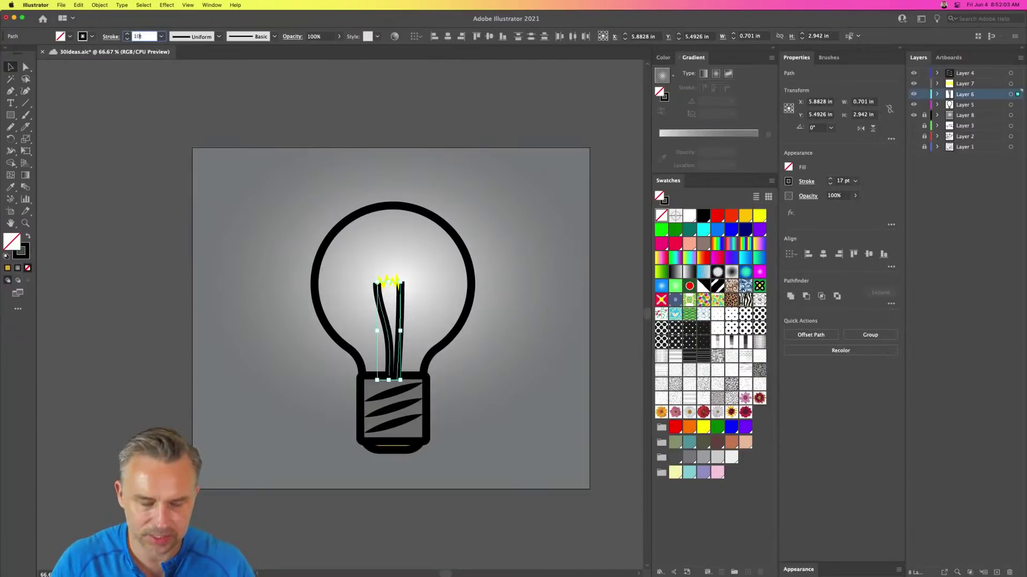
{"action": "key", "text": "Return"}
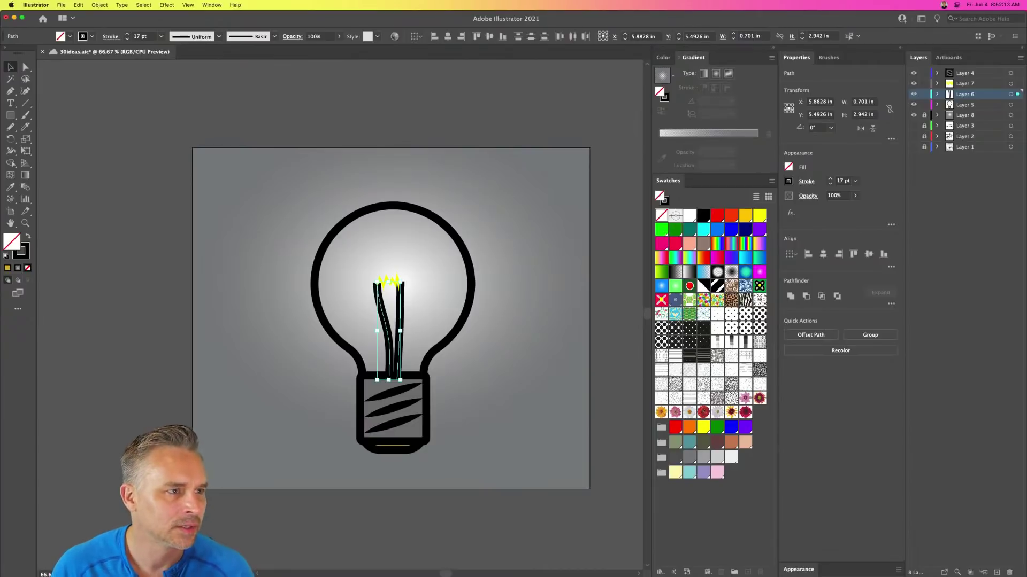
{"action": "left_click", "coordinate": [127, 39]}
{"action": "left_click", "coordinate": [128, 39]}
{"action": "left_click", "coordinate": [127, 39]}
{"action": "left_click", "coordinate": [127, 38]}
{"action": "left_click", "coordinate": [127, 38]}
{"action": "left_click", "coordinate": [127, 39]}
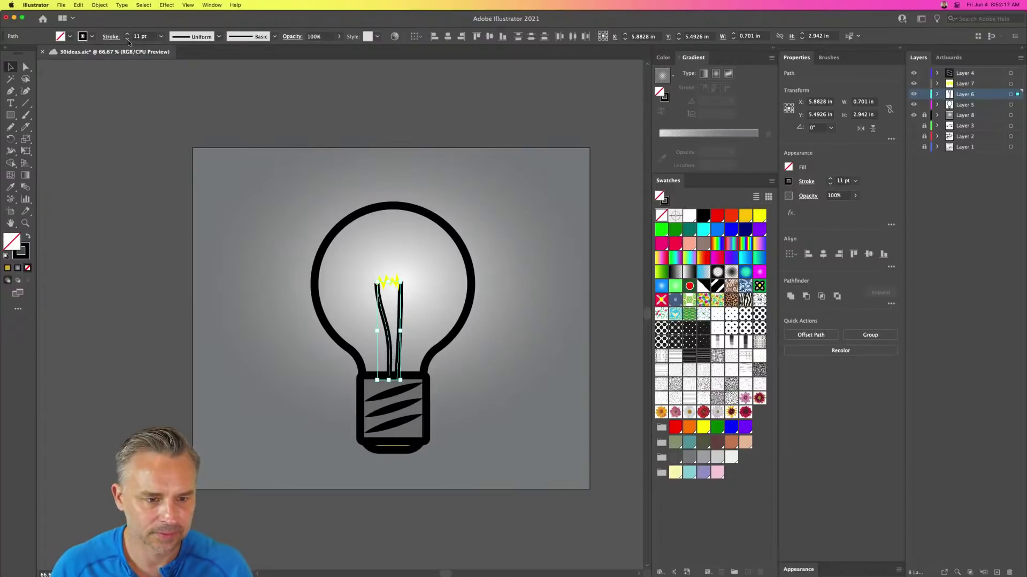
{"action": "left_click", "coordinate": [128, 39]}
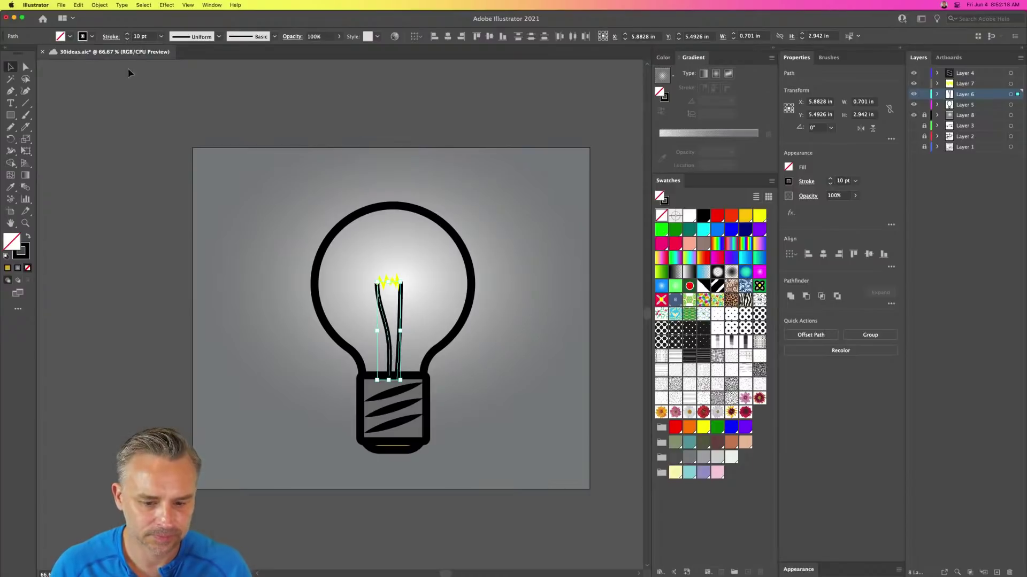
{"action": "left_click", "coordinate": [225, 235]}
- Recolour the bulb's glass outline with a white stroke and thin it to 12 pt
{"action": "mouse_move", "coordinate": [280, 236]}
{"action": "left_mouse_down"}
{"action": "mouse_move", "coordinate": [289, 210]}
{"action": "mouse_move", "coordinate": [275, 223]}
{"action": "left_mouse_up"}
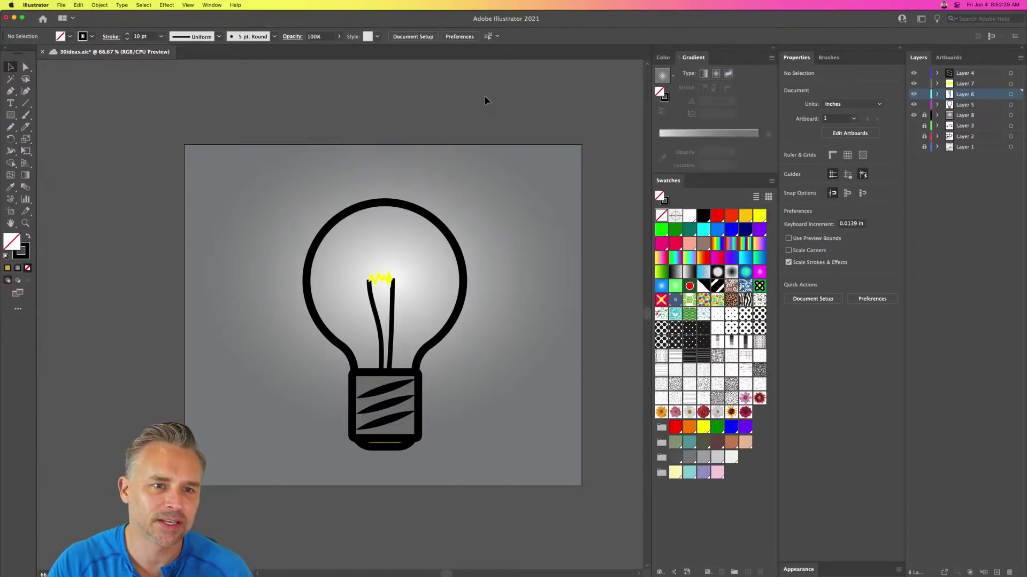
{"action": "key", "text": "d"}
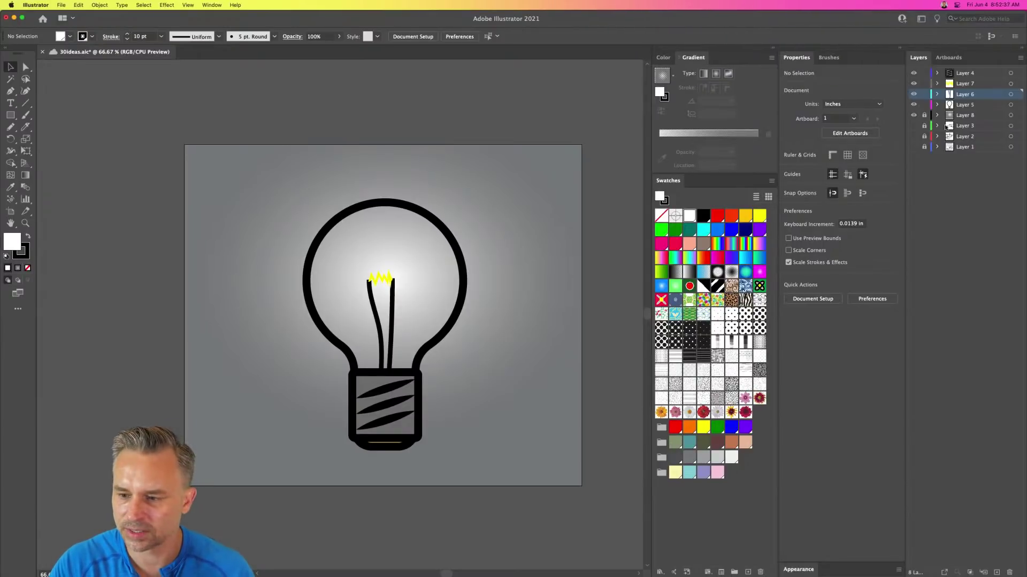
{"action": "left_click", "coordinate": [383, 204]}
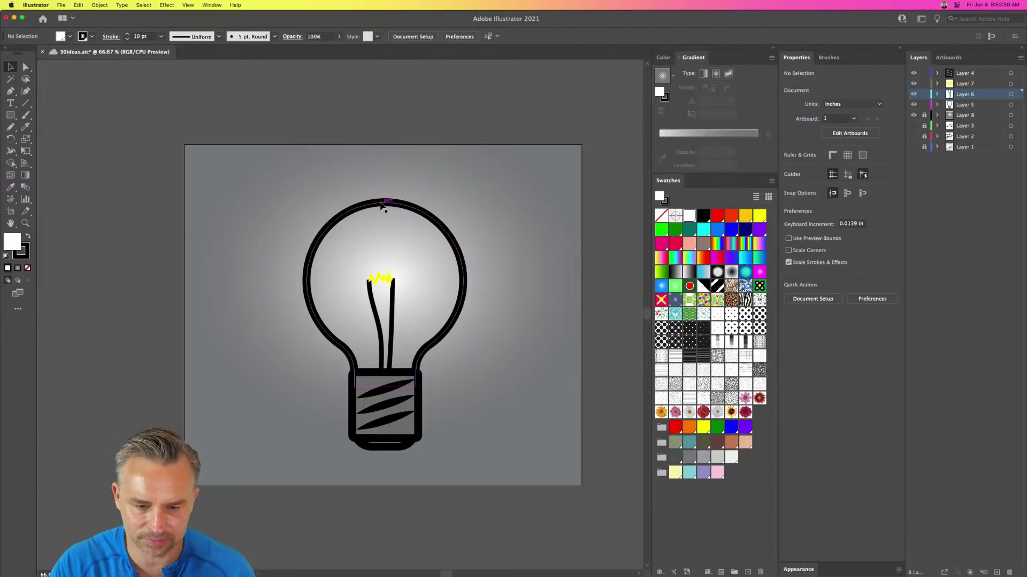
{"action": "left_click", "coordinate": [26, 247]}
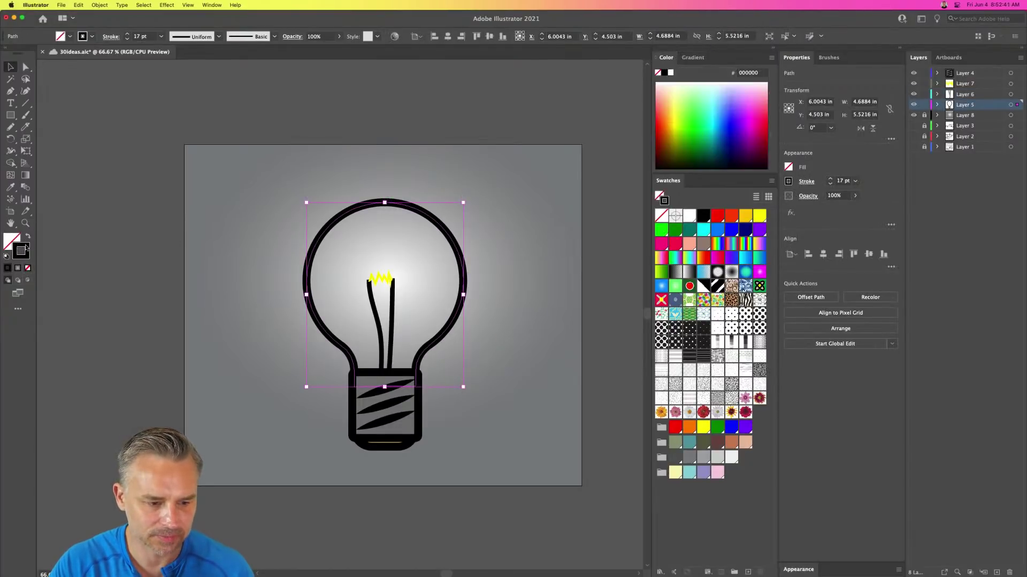
{"action": "left_click", "coordinate": [690, 216]}
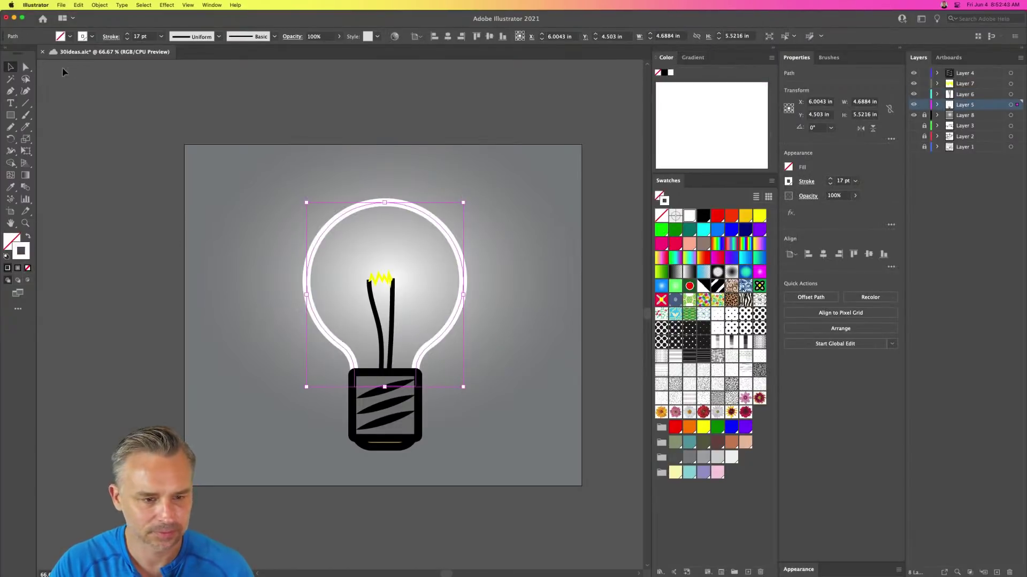
{"action": "left_click", "coordinate": [126, 39]}
{"action": "left_click", "coordinate": [127, 39]}
{"action": "left_click", "coordinate": [127, 39]}
{"action": "left_click", "coordinate": [127, 40]}
{"action": "left_click", "coordinate": [126, 39]}
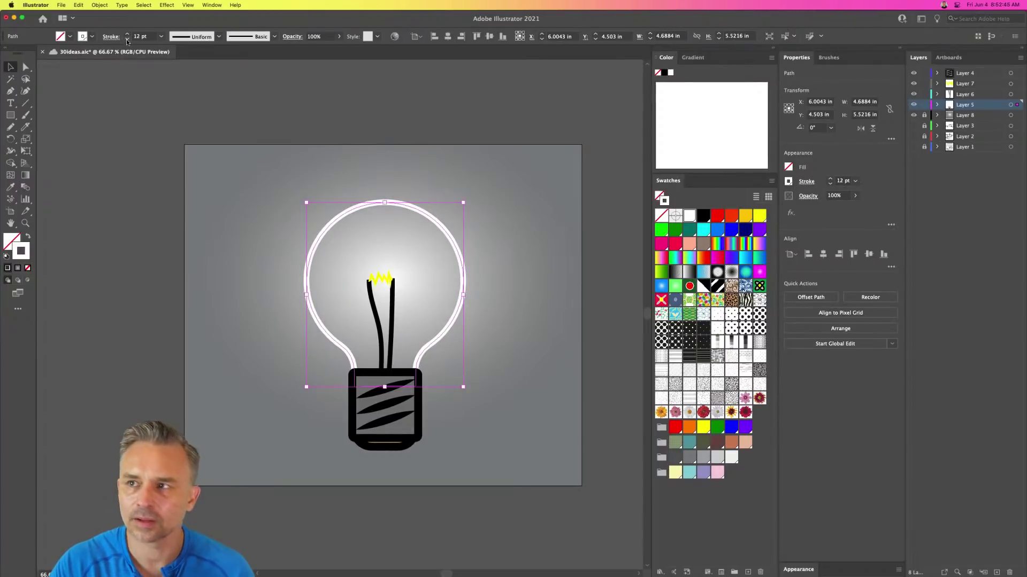
{"action": "left_click", "coordinate": [183, 202]}
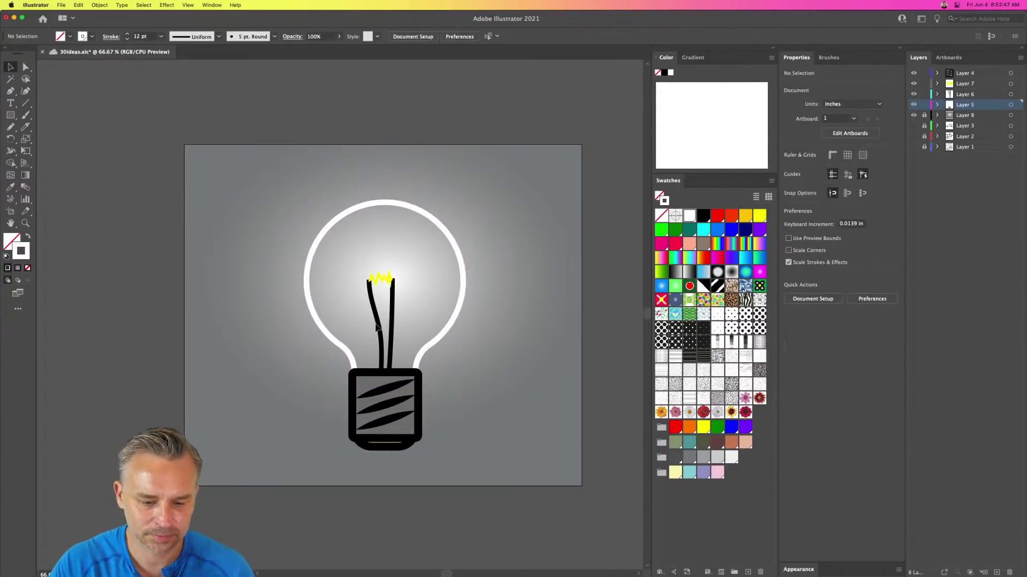
- Thin the two wires supporting the filament to a 4 pt stroke and recolour them medium grey
{"action": "left_click", "coordinate": [381, 332]}
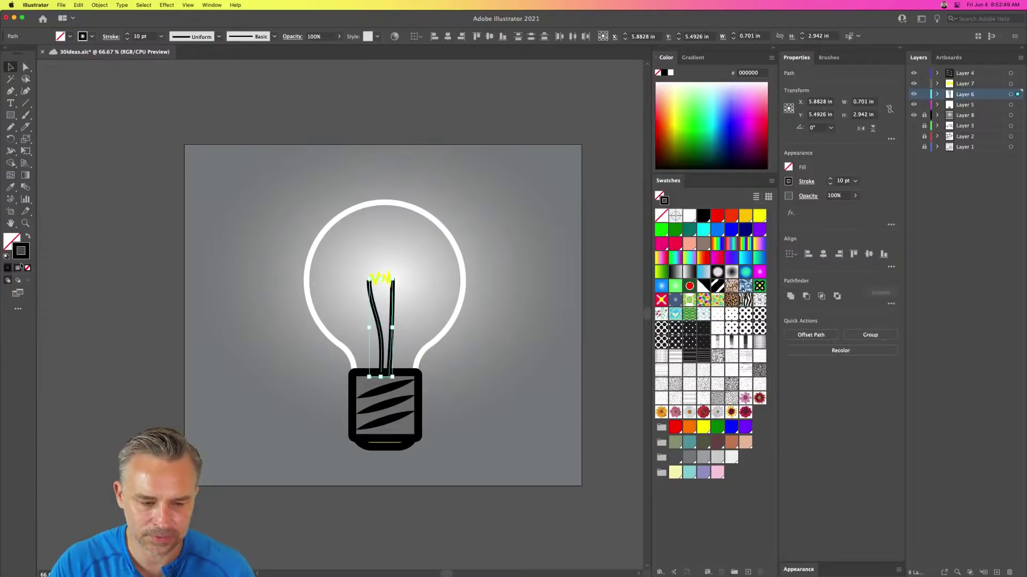
{"action": "left_click", "coordinate": [126, 39]}
{"action": "left_click", "coordinate": [127, 39]}
{"action": "left_click", "coordinate": [127, 39]}
{"action": "left_click", "coordinate": [127, 39]}
{"action": "left_click", "coordinate": [126, 40]}
{"action": "left_click", "coordinate": [127, 39]}
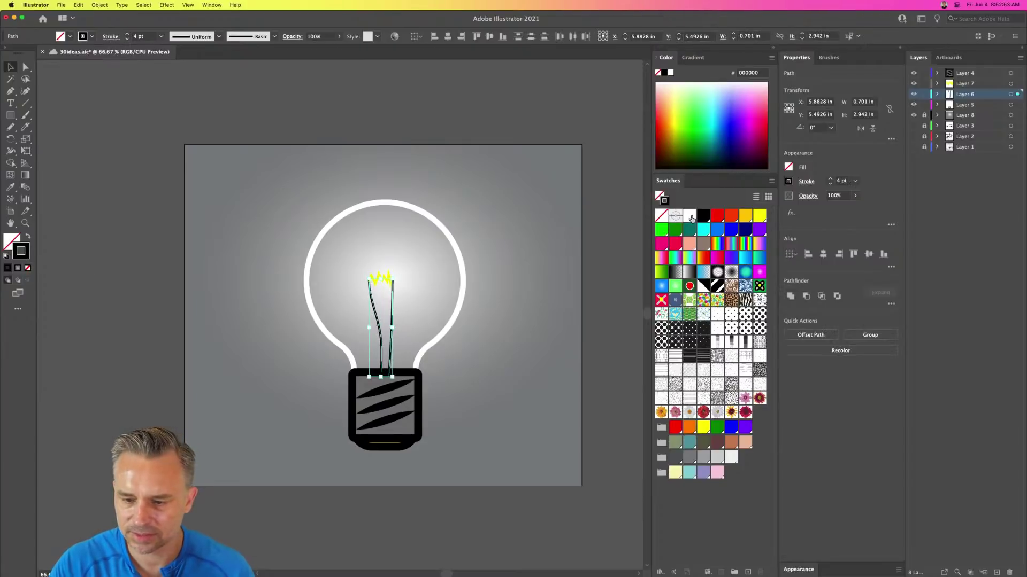
{"action": "left_click", "coordinate": [690, 457]}
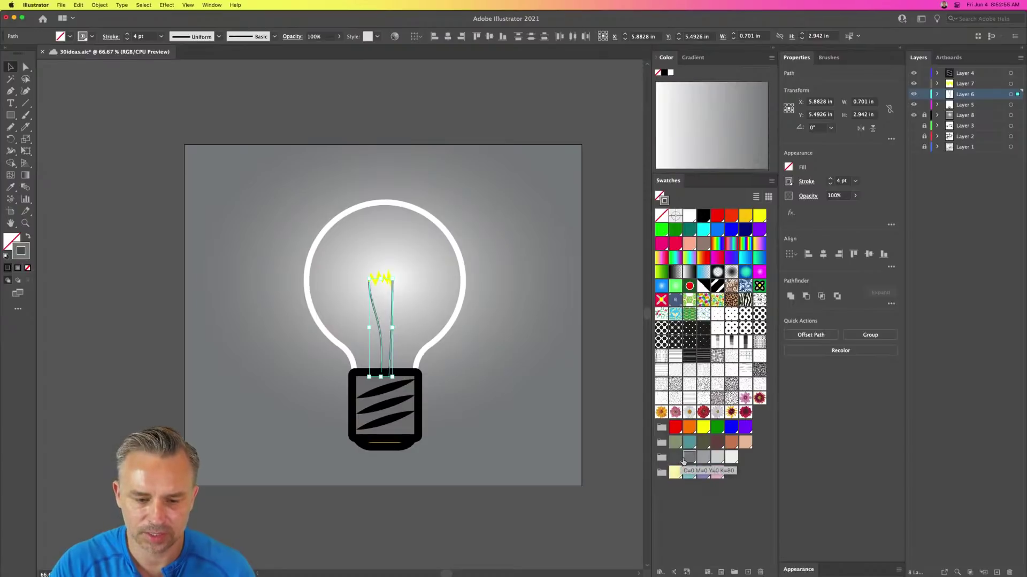
{"action": "left_click", "coordinate": [242, 305]}
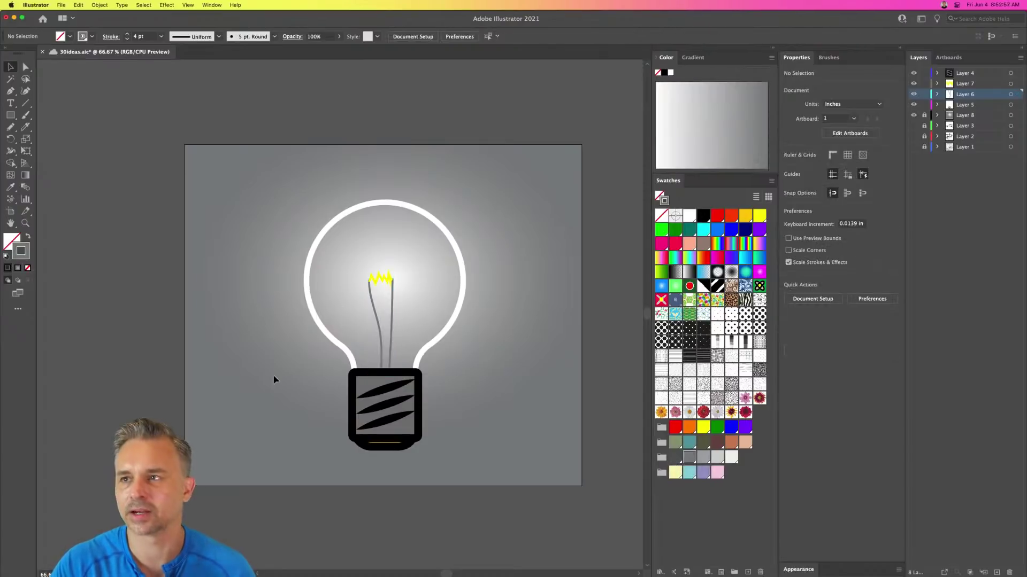
- Recolour the strokes of the screw base rectangle and its three diagonal thread lines to the darkest grey of the grey swatch group
{"action": "left_click", "coordinate": [395, 381]}
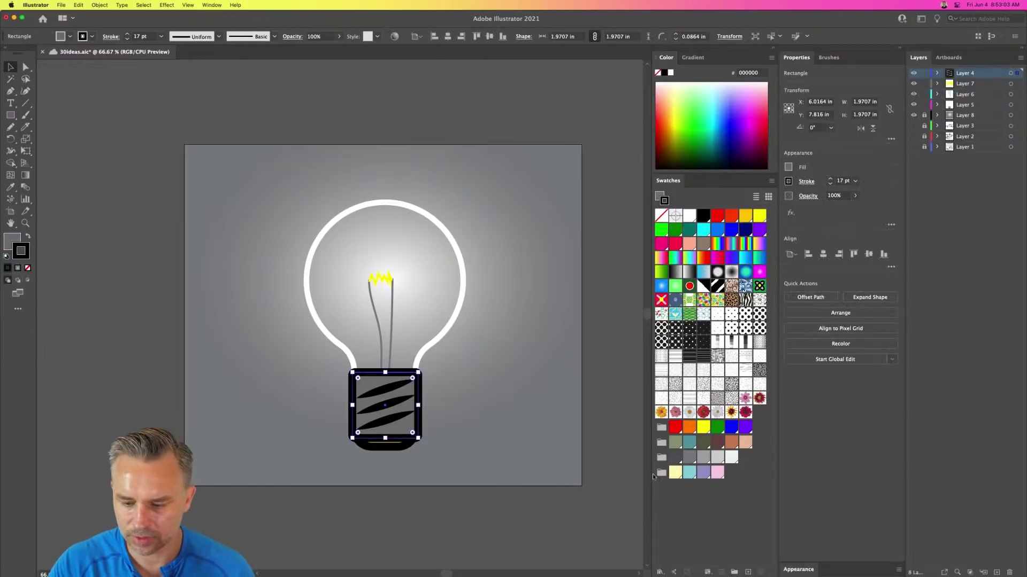
{"action": "left_click", "coordinate": [675, 457]}
{"action": "left_click", "coordinate": [227, 341]}
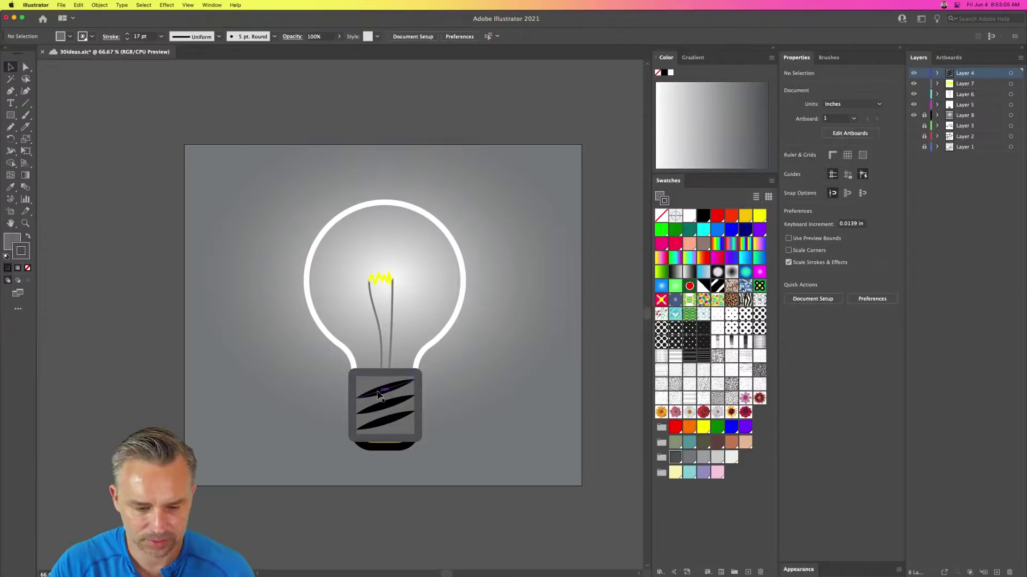
{"action": "left_click", "coordinate": [376, 392]}
{"action": "left_click", "coordinate": [382, 405], "text": "shift"}
{"action": "left_click", "coordinate": [387, 423], "text": "shift"}
{"action": "left_click", "coordinate": [389, 424], "text": "shift"}
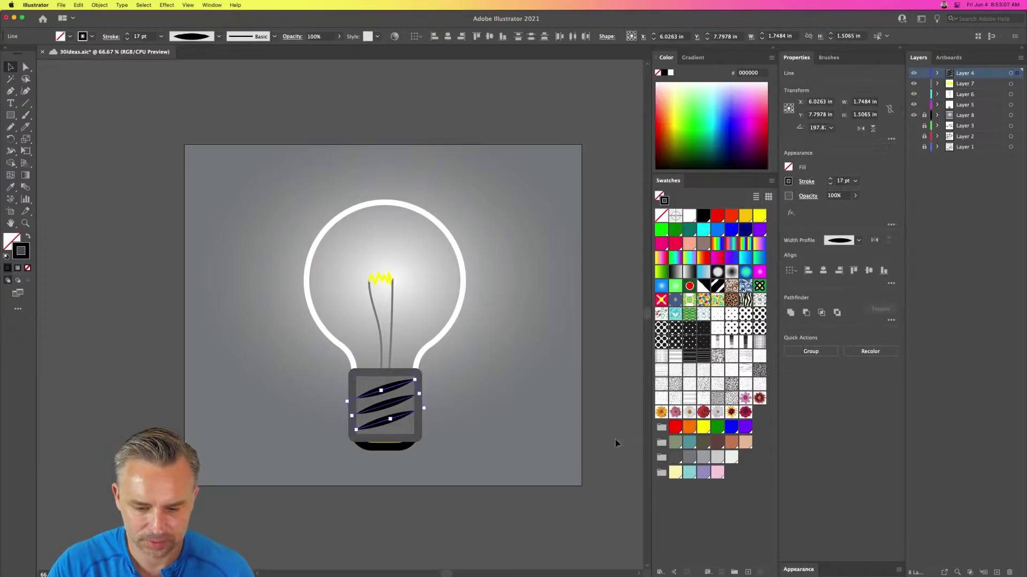
{"action": "left_click", "coordinate": [672, 458]}
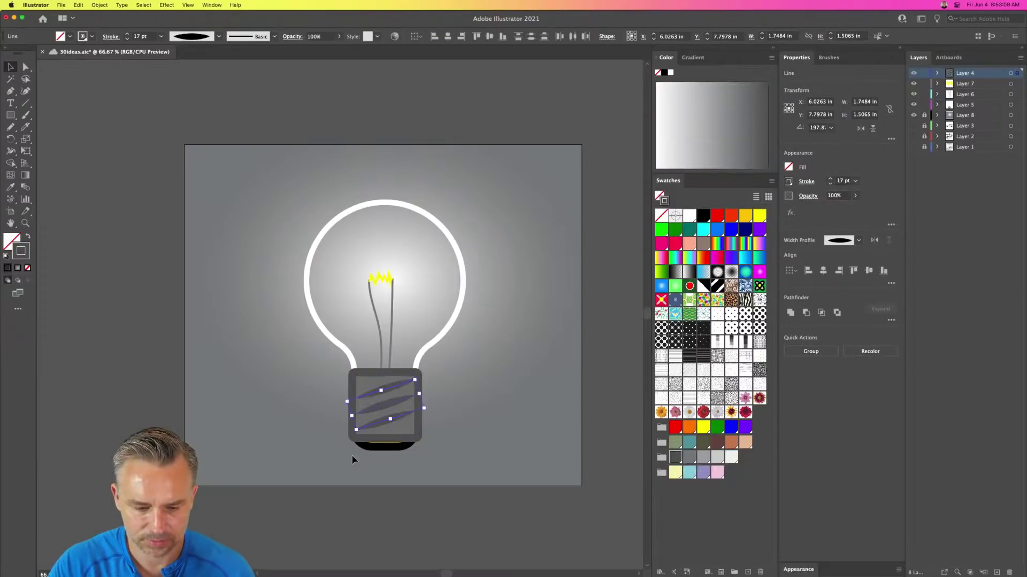
- Recolour the base tip's outline with the same dark grey and nudge the tip slightly down to expose more of its gold fill
{"action": "left_click", "coordinate": [369, 451]}
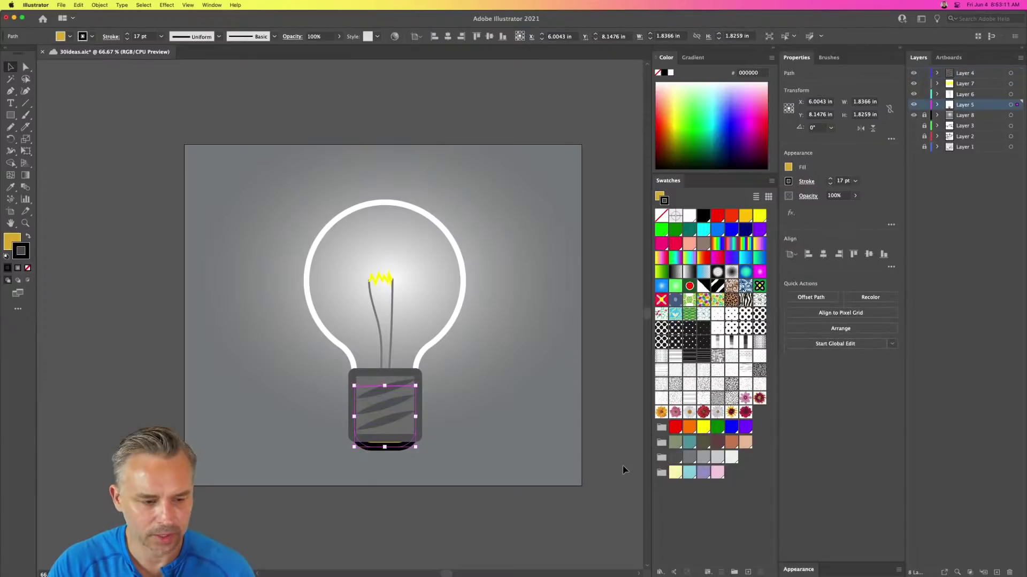
{"action": "left_click", "coordinate": [675, 457]}
{"action": "left_click", "coordinate": [203, 299]}
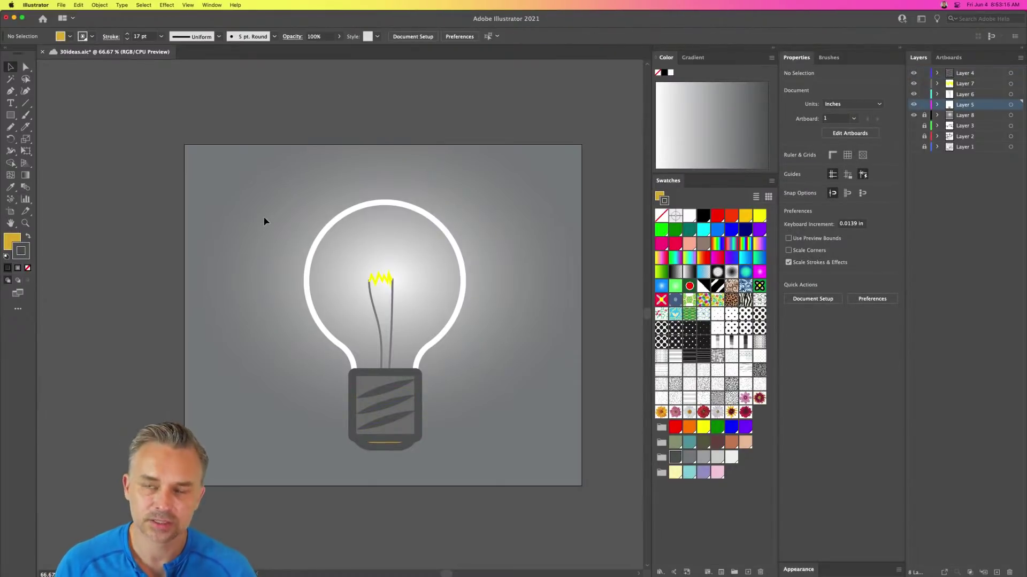
{"action": "left_click", "coordinate": [374, 449]}
{"action": "left_click", "coordinate": [290, 437]}
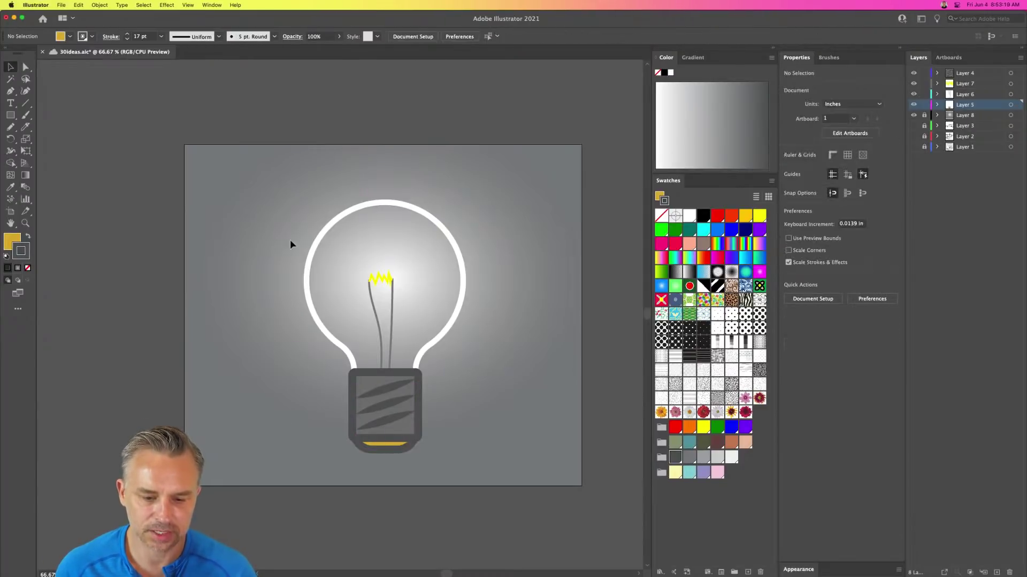
- Recolour the zigzag filament's stroke to the golden yellow swatch
{"action": "left_click", "coordinate": [373, 277]}
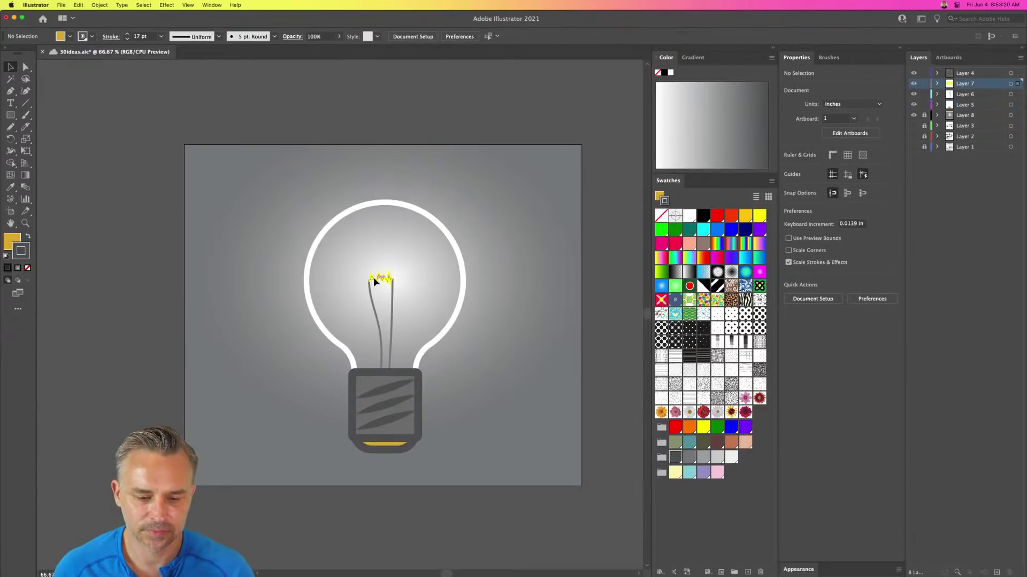
{"action": "left_click", "coordinate": [745, 216]}
{"action": "left_click", "coordinate": [324, 191]}
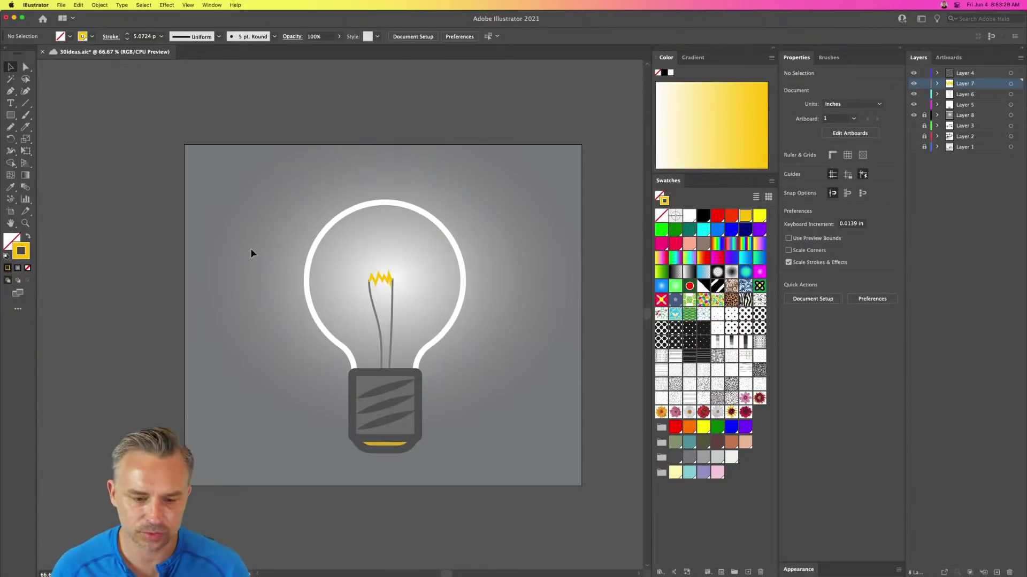
- Give the bulb's glass outline a white fill
{"action": "left_click", "coordinate": [355, 210]}
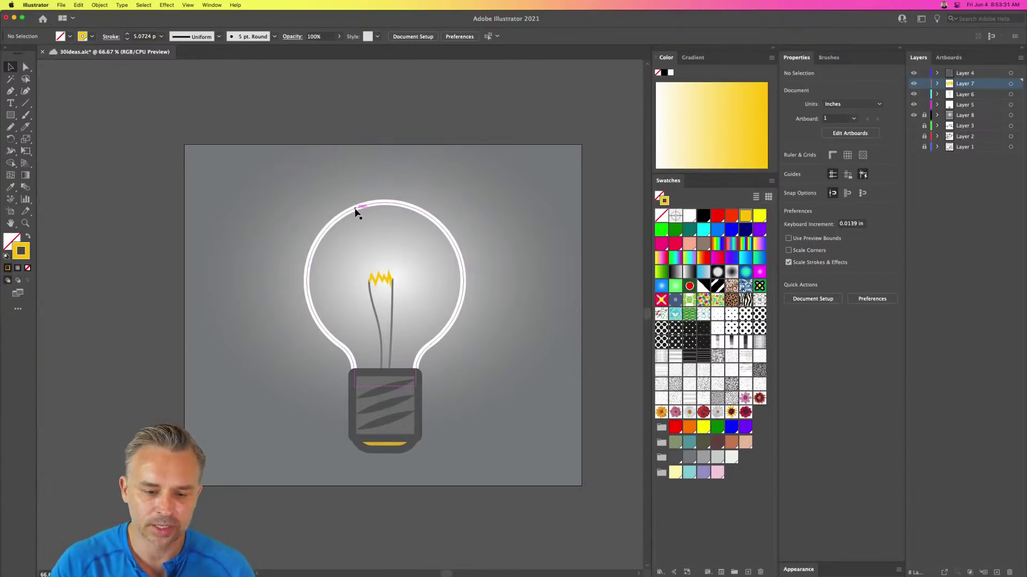
{"action": "double_click", "coordinate": [10, 244]}
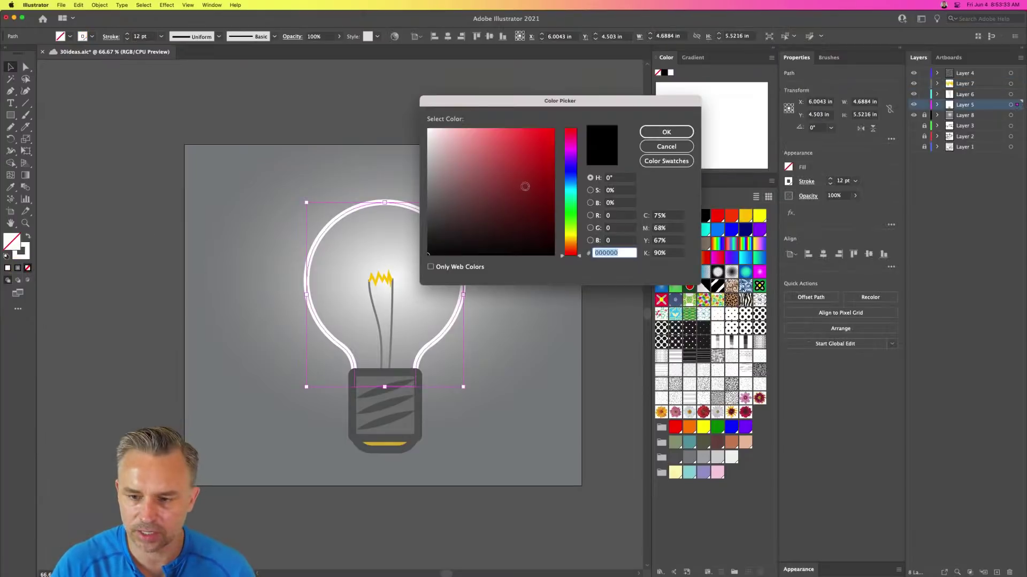
{"action": "key", "text": "Escape"}
{"action": "left_click", "coordinate": [750, 135]}
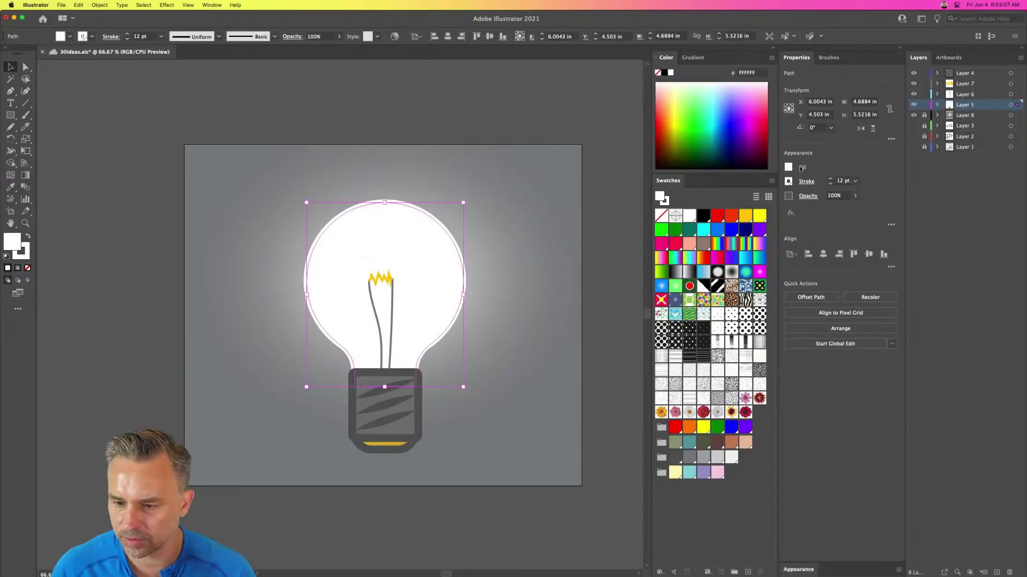
{"action": "left_click", "coordinate": [808, 197]}
{"action": "left_click", "coordinate": [811, 214]}
{"action": "mouse_move", "coordinate": [812, 227]}
{"action": "left_mouse_down"}
{"action": "mouse_move", "coordinate": [776, 230]}
{"action": "mouse_move", "coordinate": [813, 229]}
{"action": "left_mouse_up"}
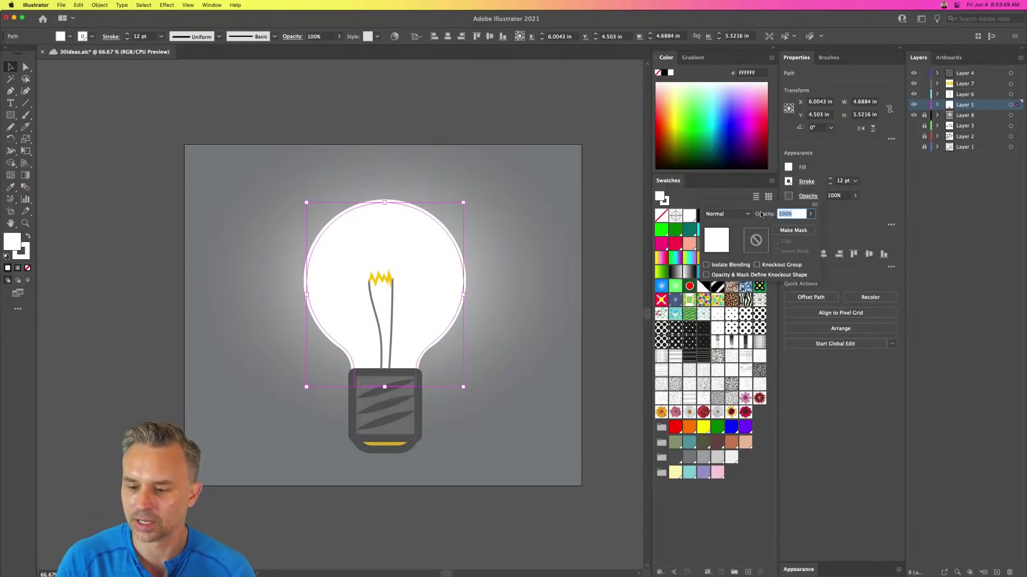
{"action": "left_click", "coordinate": [848, 211]}
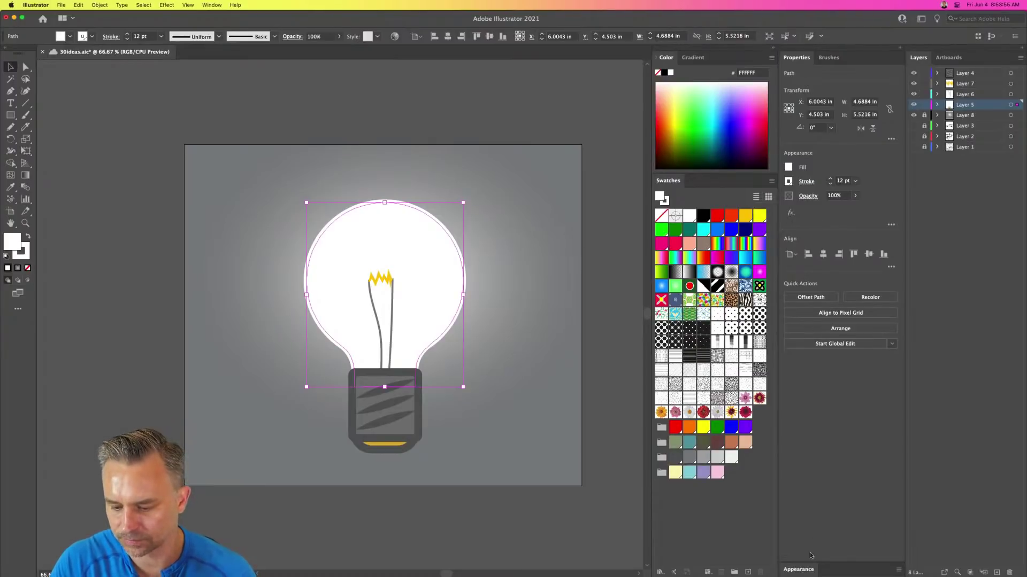
- Float the Appearance panel beside the bulb and reduce the opacity of the glass shape's fill only to 39%
{"action": "mouse_move", "coordinate": [810, 556]}
{"action": "left_mouse_down"}
{"action": "mouse_move", "coordinate": [807, 372]}
{"action": "mouse_move", "coordinate": [487, 229]}
{"action": "mouse_move", "coordinate": [507, 213]}
{"action": "left_mouse_up"}
{"action": "left_click_drag", "start_coordinate": [542, 289], "coordinate": [541, 369]}
{"action": "left_click_drag", "start_coordinate": [543, 212], "coordinate": [539, 229]}
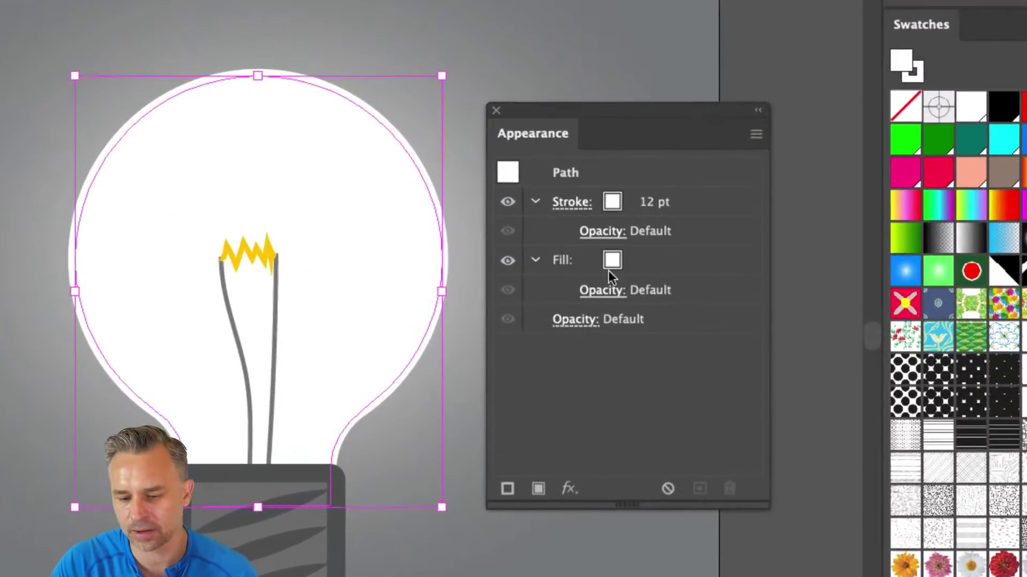
{"action": "left_click", "coordinate": [601, 290]}
{"action": "left_click", "coordinate": [602, 335]}
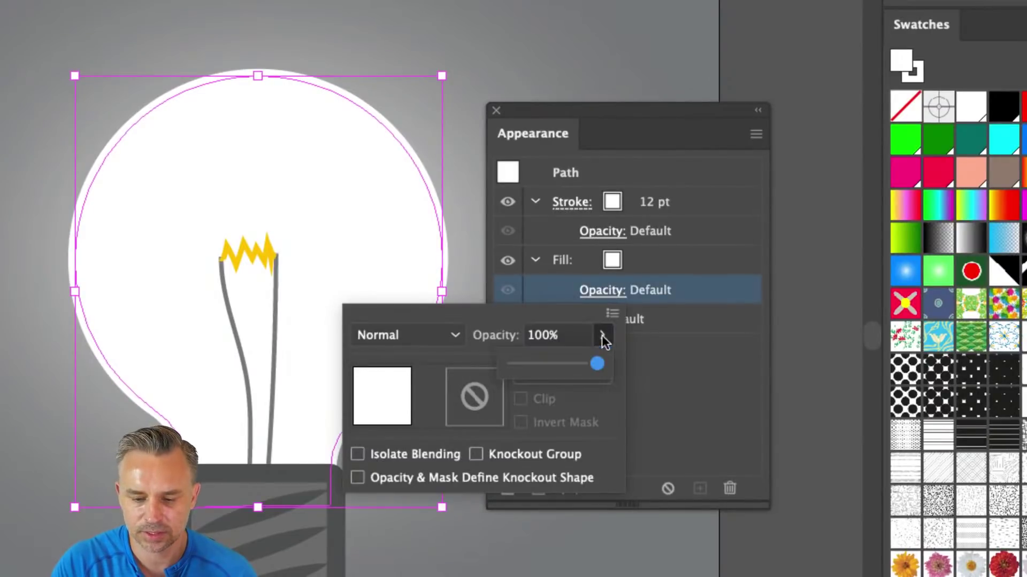
{"action": "left_click_drag", "start_coordinate": [554, 364], "coordinate": [534, 364]}
{"action": "left_click", "coordinate": [544, 364]}
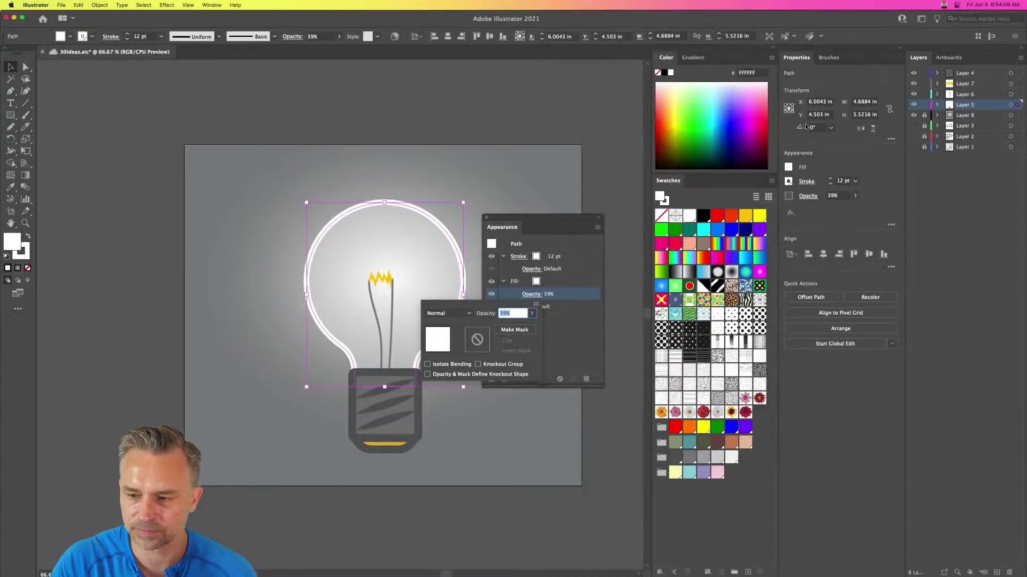
- Move Layer 5 with the glass above the filament's Layer 7 and the wires' Layer 6
{"action": "left_click", "coordinate": [973, 108]}
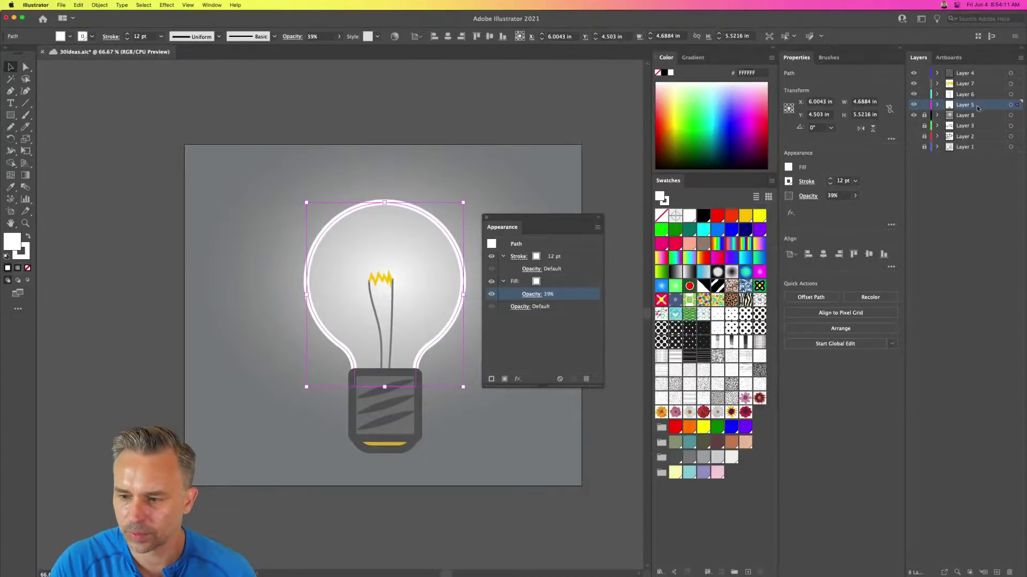
{"action": "left_click_drag", "start_coordinate": [978, 108], "coordinate": [977, 79]}
{"action": "left_click", "coordinate": [402, 107]}
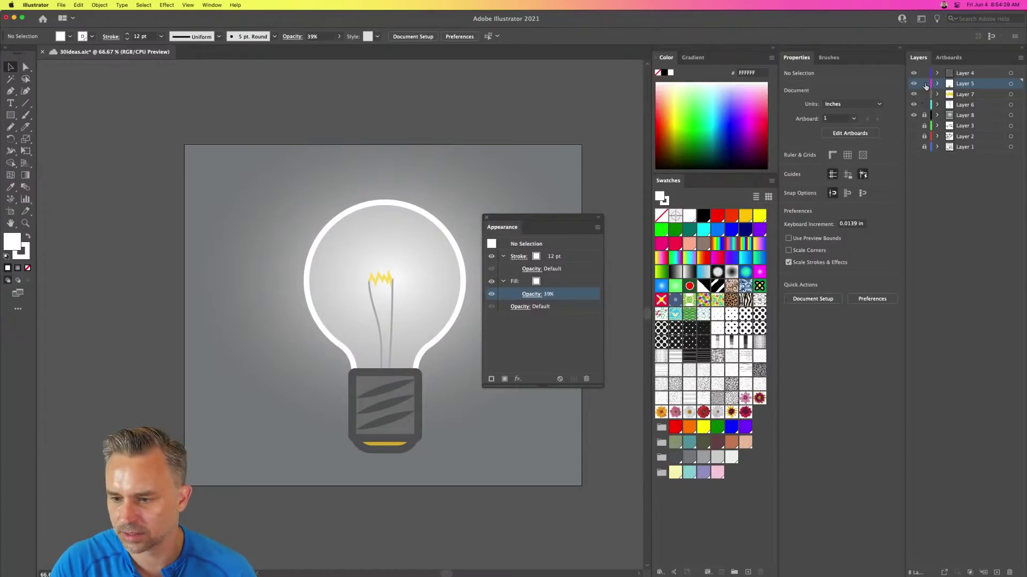
- Lock Layers 5, 7 and 6 and add a new layer above them
{"action": "left_click_drag", "start_coordinate": [925, 86], "coordinate": [923, 111]}
{"action": "left_click", "coordinate": [996, 572]}
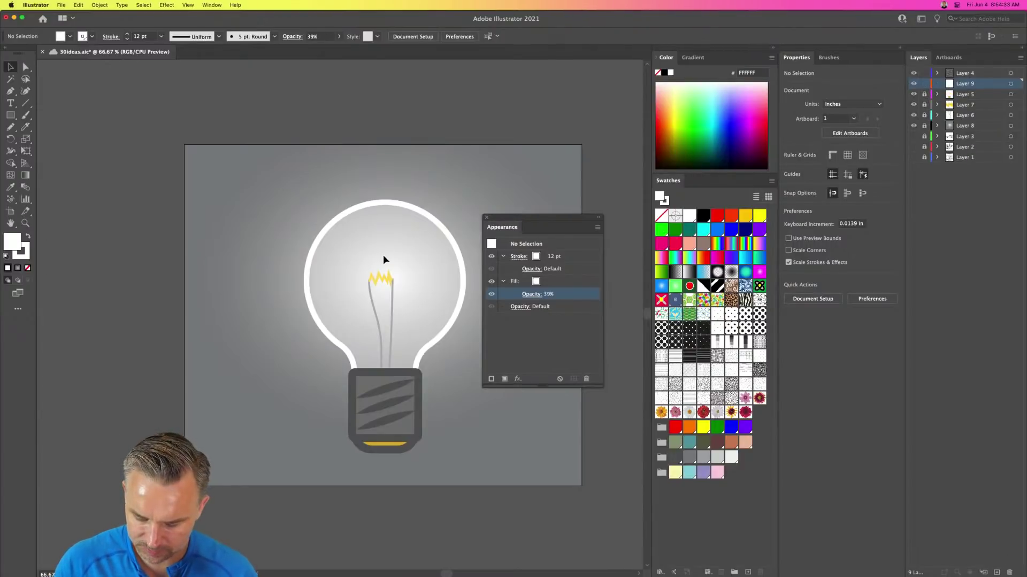
- Draw a white rectangle about 0.92 by 1.40 in beside the bulb's upper left and remove its stroke
{"action": "left_click", "coordinate": [10, 115]}
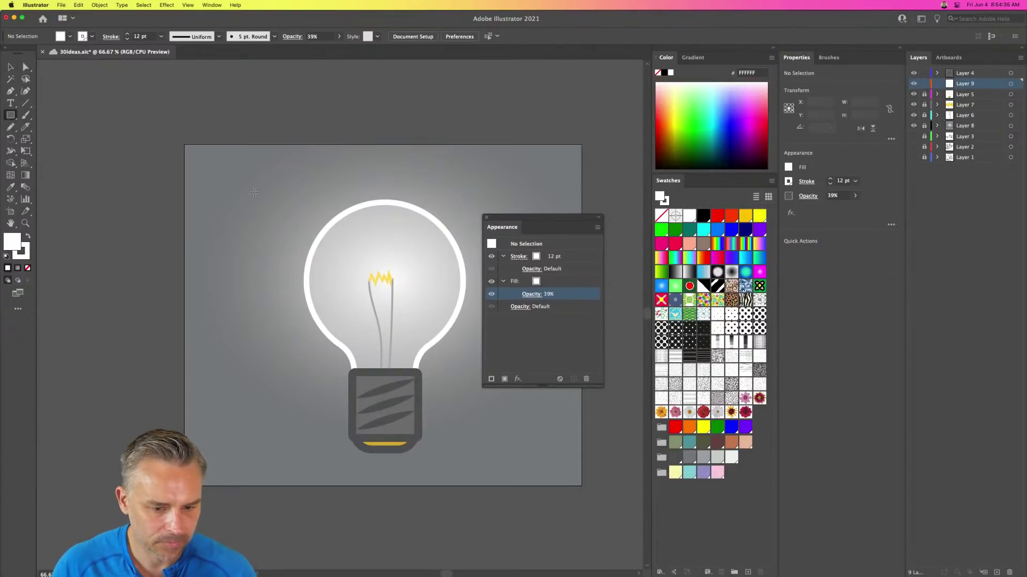
{"action": "mouse_move", "coordinate": [256, 192]}
{"action": "left_mouse_down"}
{"action": "mouse_move", "coordinate": [286, 222]}
{"action": "mouse_move", "coordinate": [288, 241]}
{"action": "left_mouse_up"}
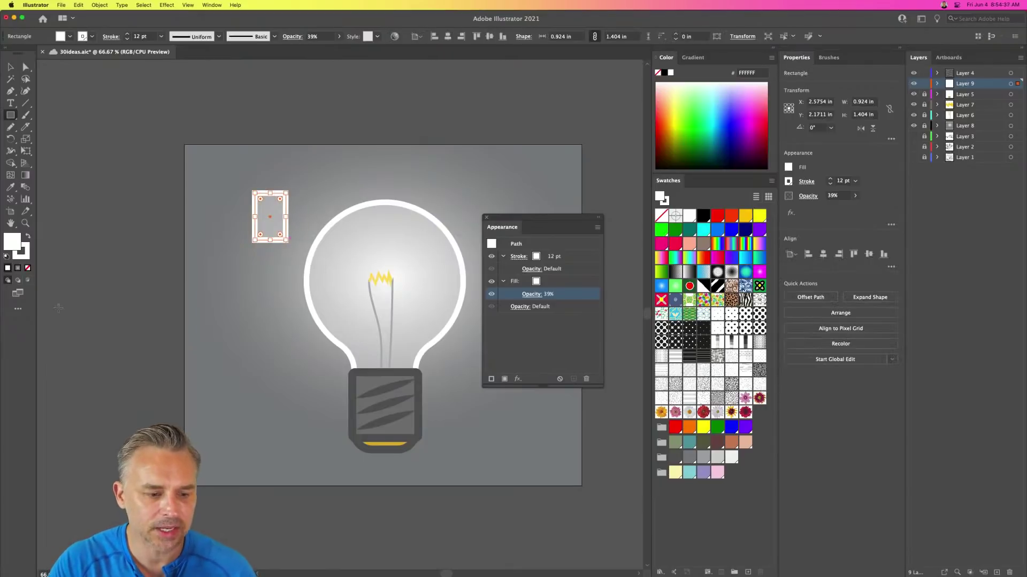
{"action": "left_click", "coordinate": [29, 260]}
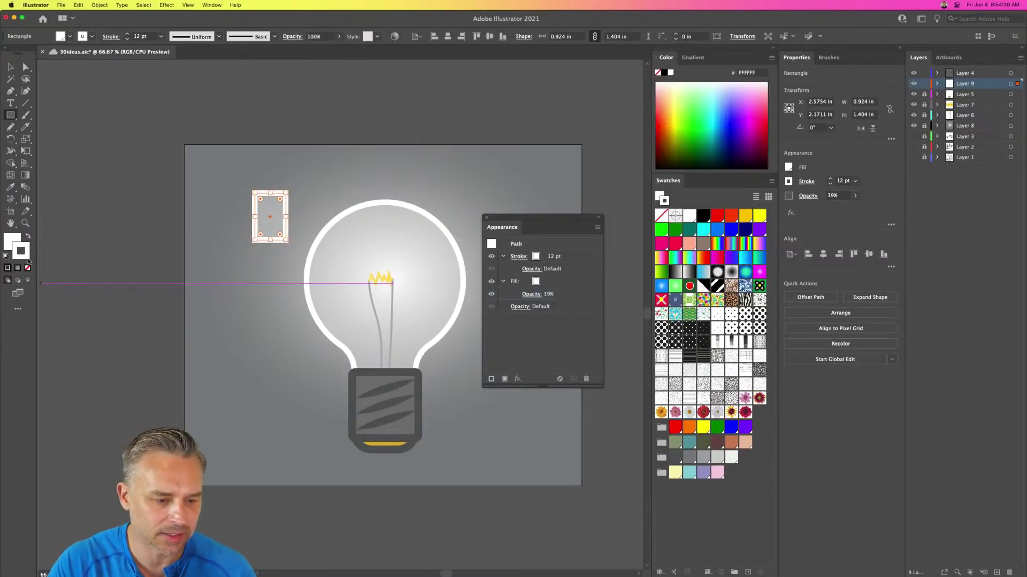
{"action": "left_click", "coordinate": [25, 239]}
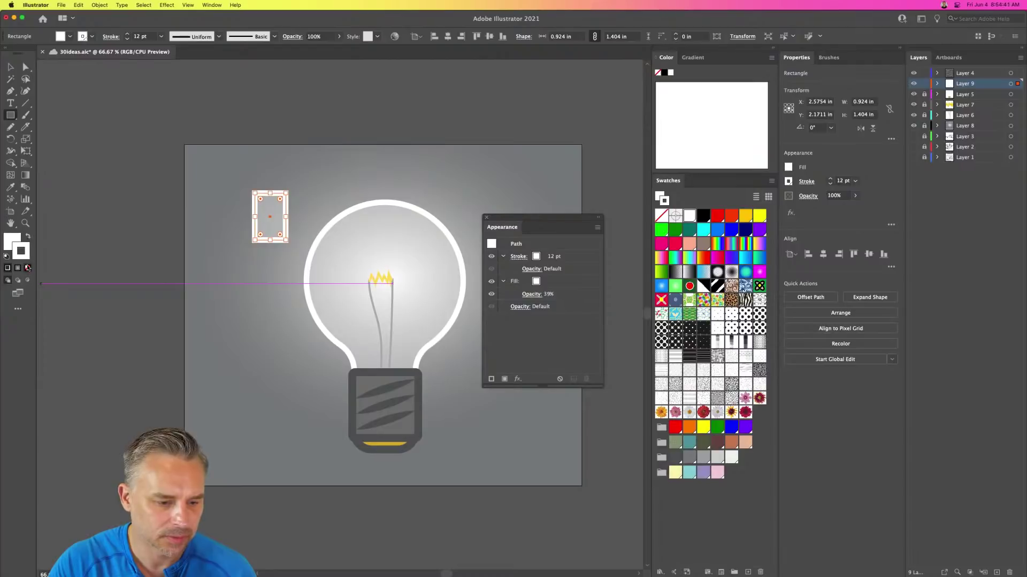
{"action": "left_click", "coordinate": [28, 268]}
{"action": "left_click", "coordinate": [10, 67]}
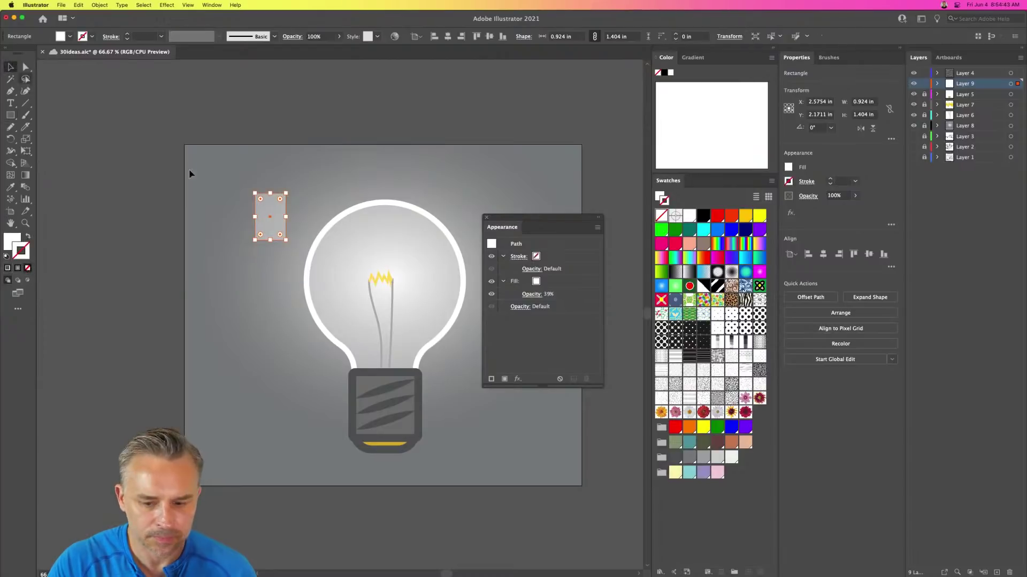
- Set the rectangle's fill opacity to 100% and move it inside the glass, just above and left of the filament
{"action": "left_click", "coordinate": [531, 295]}
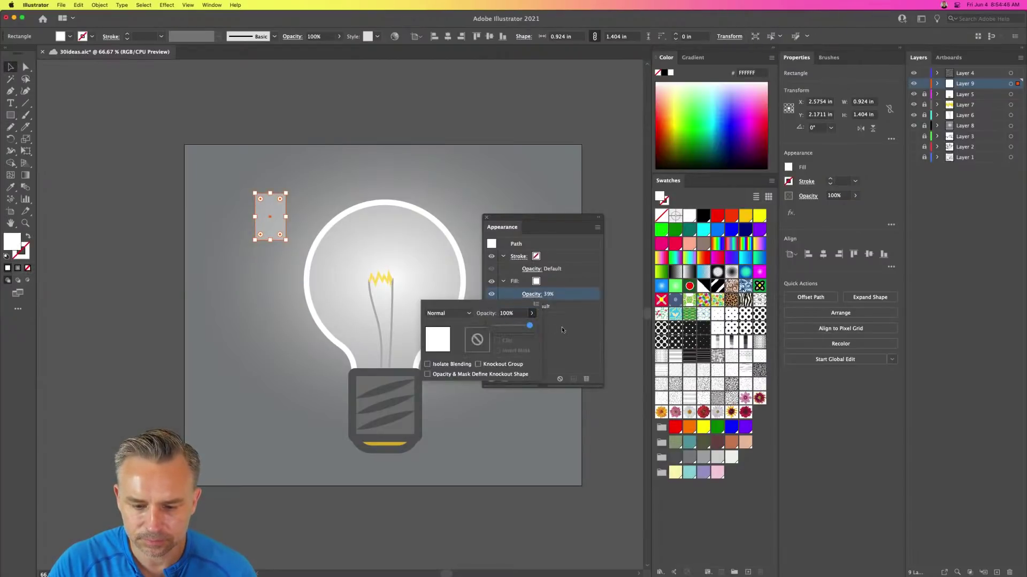
{"action": "left_click", "coordinate": [273, 236]}
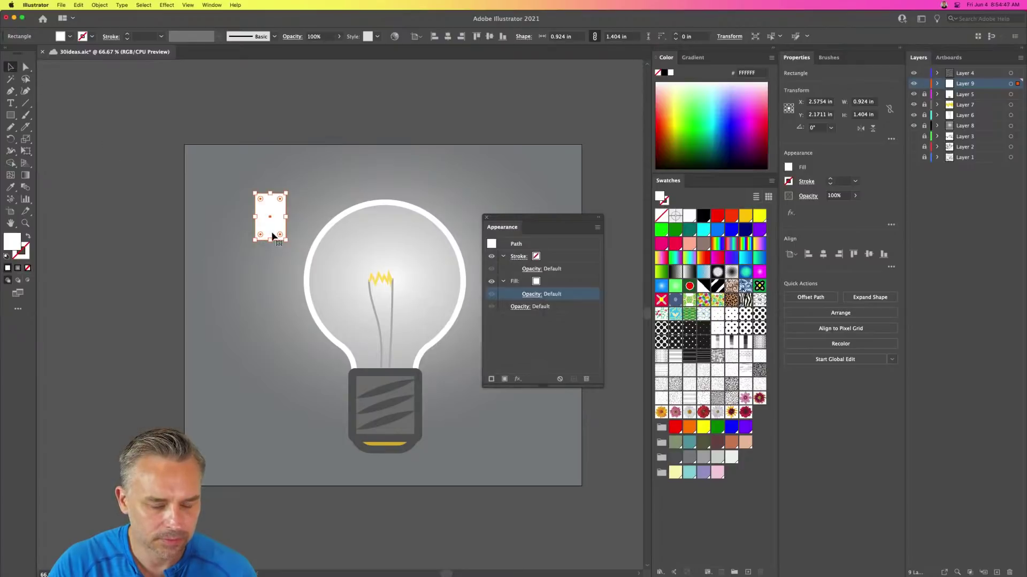
{"action": "left_click_drag", "start_coordinate": [266, 209], "coordinate": [356, 240]}
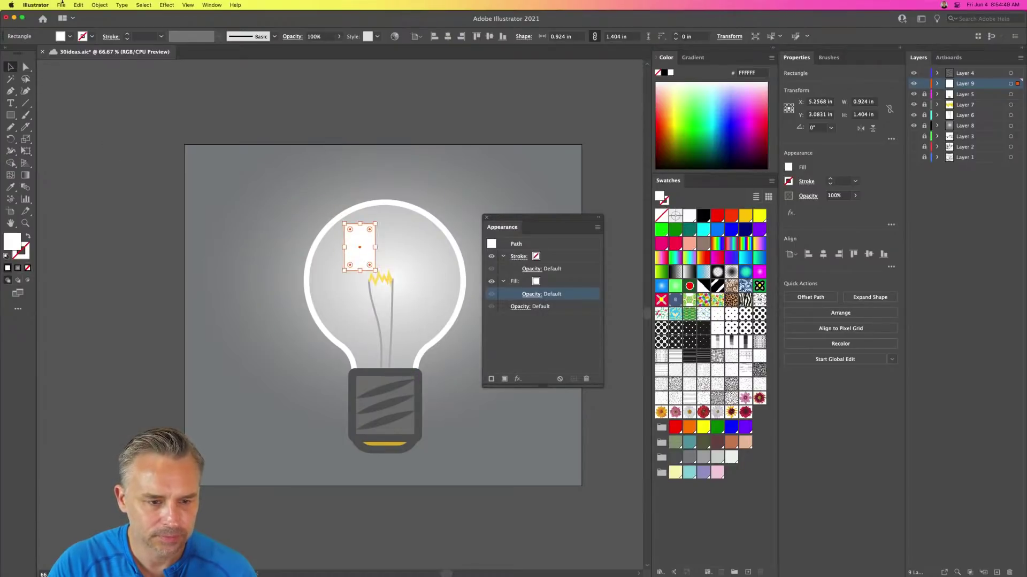
{"action": "left_click", "coordinate": [61, 4]}
{"action": "mouse_move", "coordinate": [100, 5]}
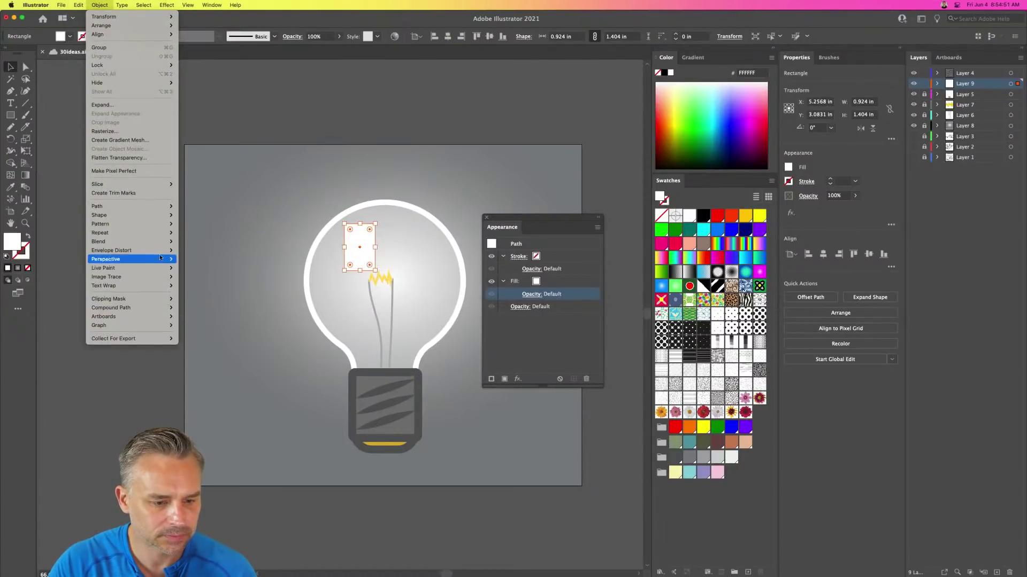
{"action": "mouse_move", "coordinate": [155, 252]}
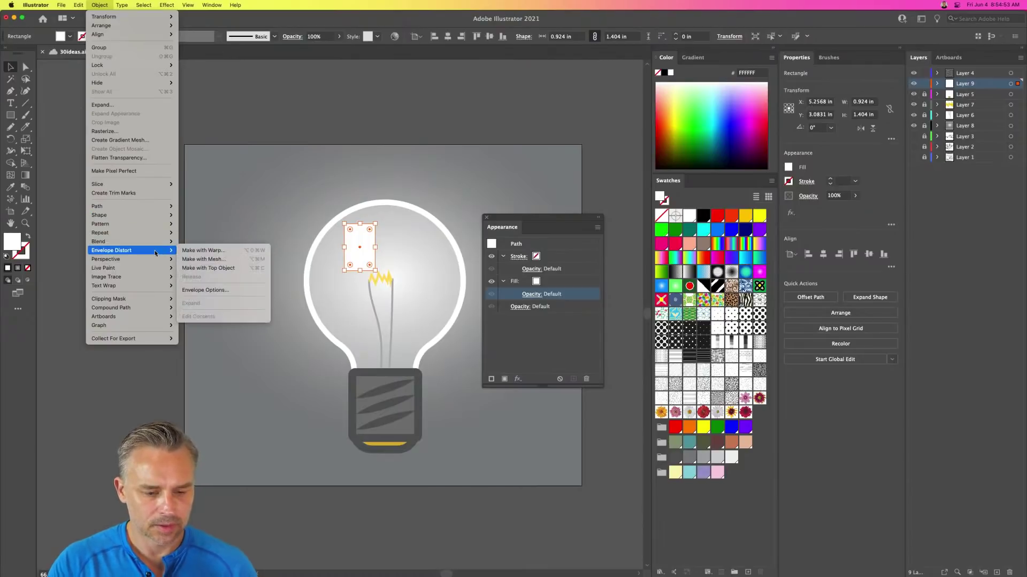
{"action": "left_click", "coordinate": [206, 262]}
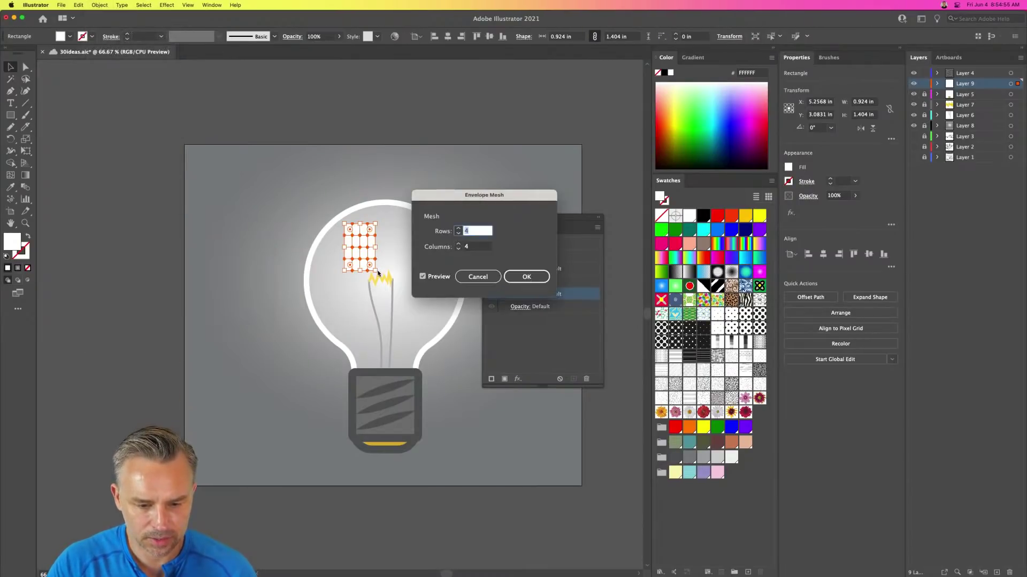
{"action": "key", "text": "Escape"}
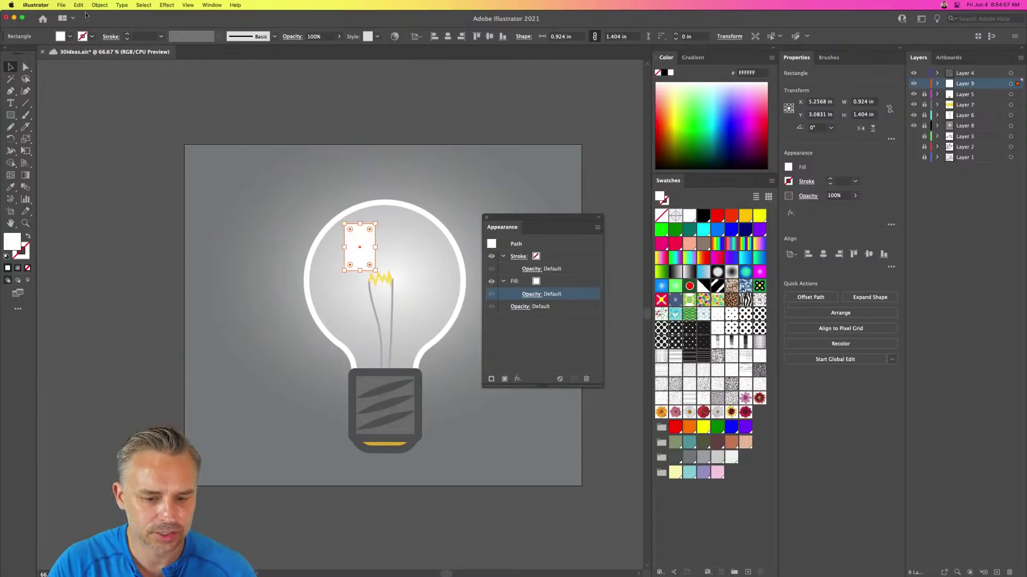
- Reshape the white rectangle inside the glass into a narrow slanted four-sided highlight by repositioning its corner anchor points
{"action": "left_click", "coordinate": [26, 68]}
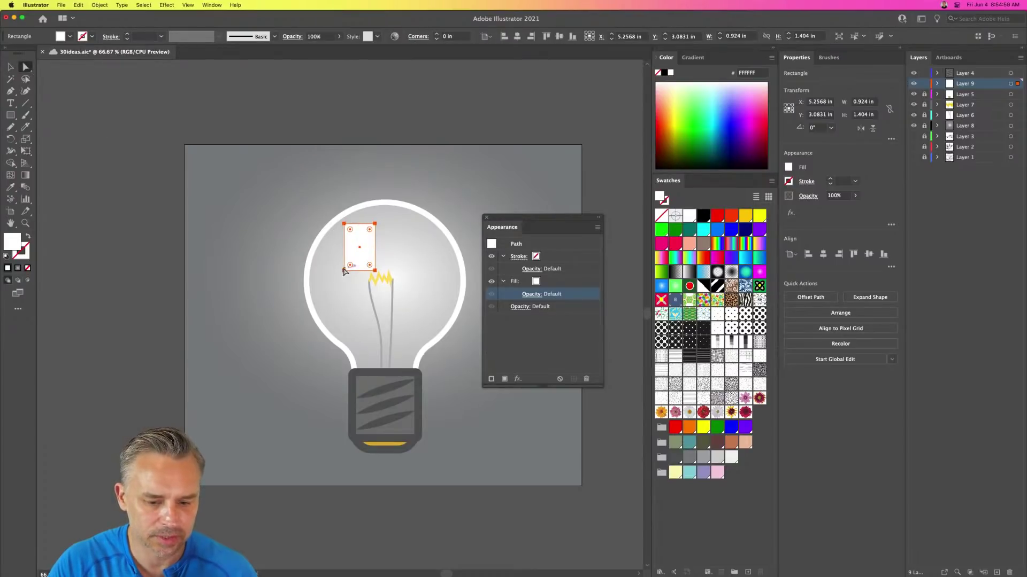
{"action": "mouse_move", "coordinate": [344, 271]}
{"action": "left_mouse_down"}
{"action": "mouse_move", "coordinate": [334, 264]}
{"action": "mouse_move", "coordinate": [354, 260]}
{"action": "left_mouse_up"}
{"action": "left_click", "coordinate": [284, 246]}
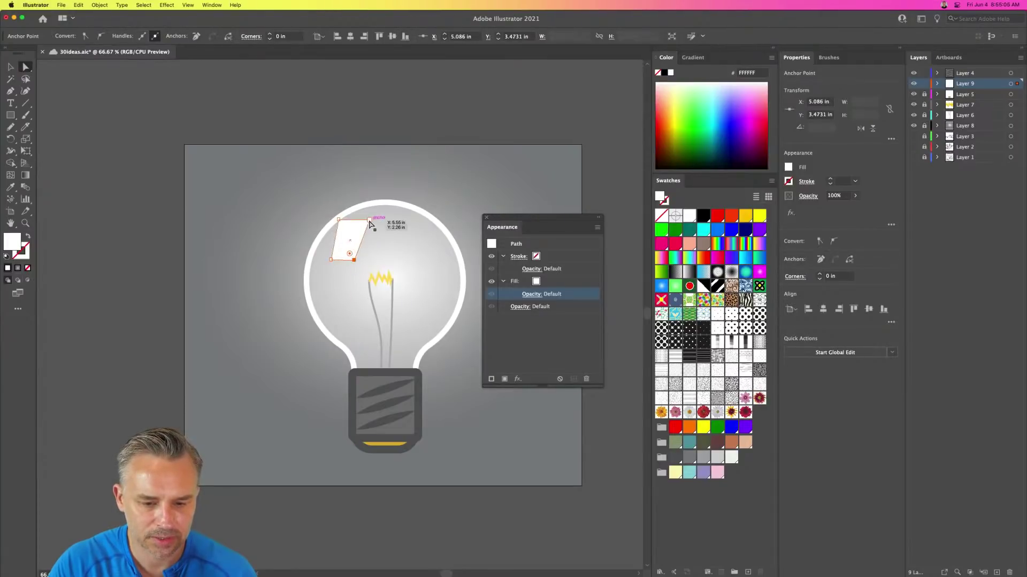
{"action": "left_click", "coordinate": [369, 220]}
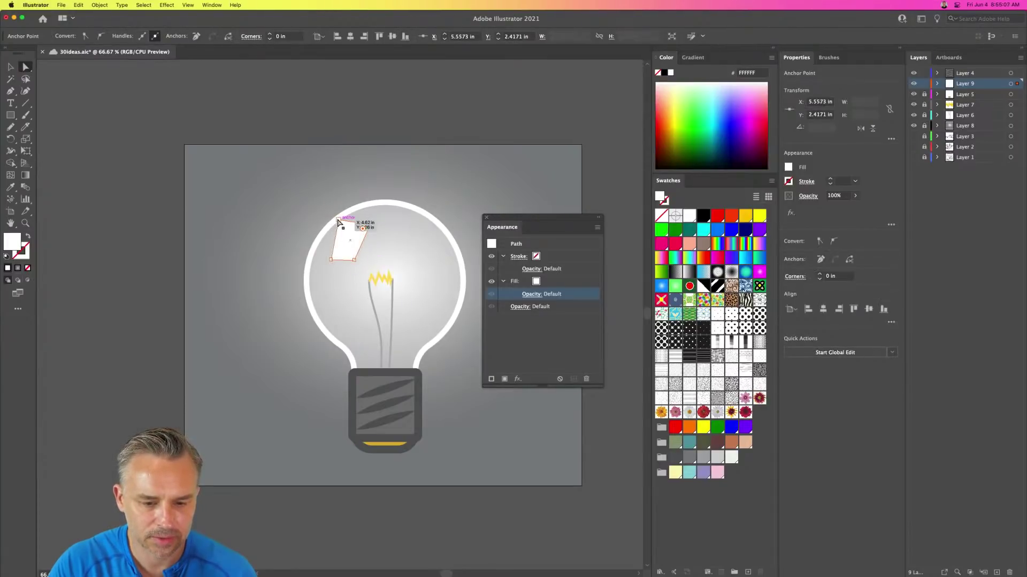
{"action": "left_click_drag", "start_coordinate": [337, 220], "coordinate": [349, 224]}
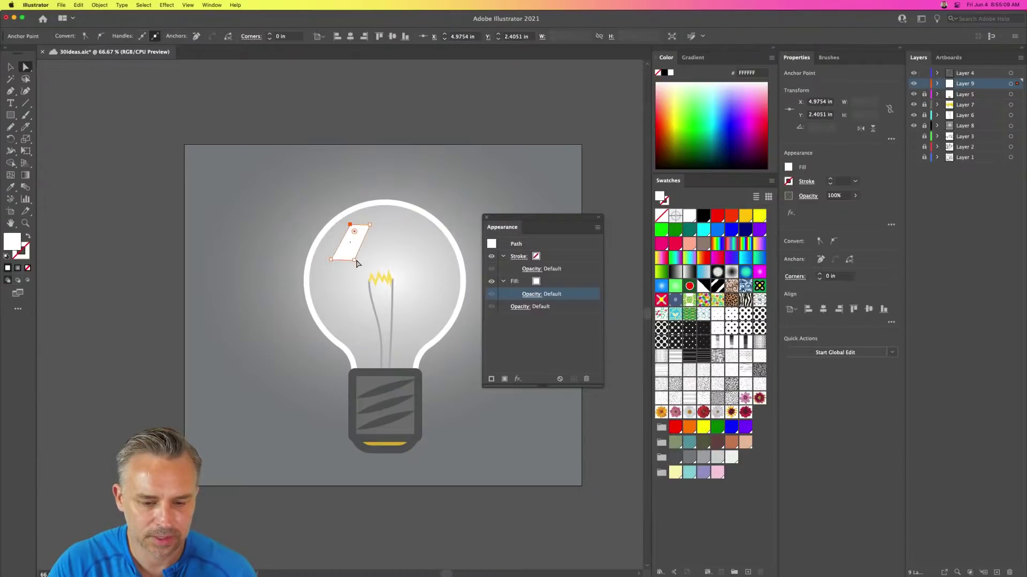
{"action": "mouse_move", "coordinate": [355, 261]}
{"action": "left_mouse_down"}
{"action": "mouse_move", "coordinate": [368, 264]}
{"action": "mouse_move", "coordinate": [355, 239]}
{"action": "mouse_move", "coordinate": [353, 262]}
{"action": "left_mouse_up"}
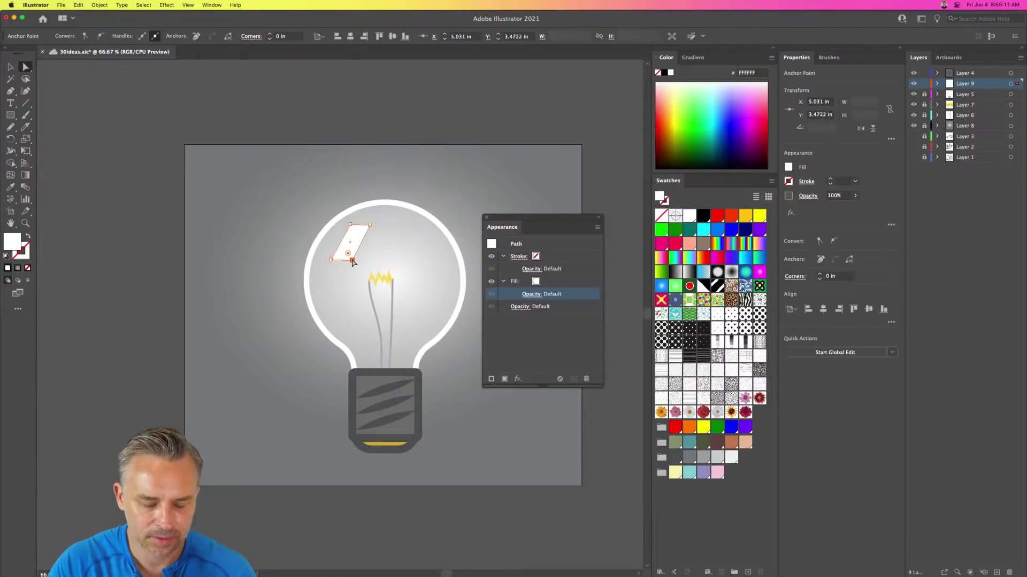
- Bend the highlight's two long sides into curves that follow the bulb's outline, and deselect it
{"action": "key", "text": "shift+c"}
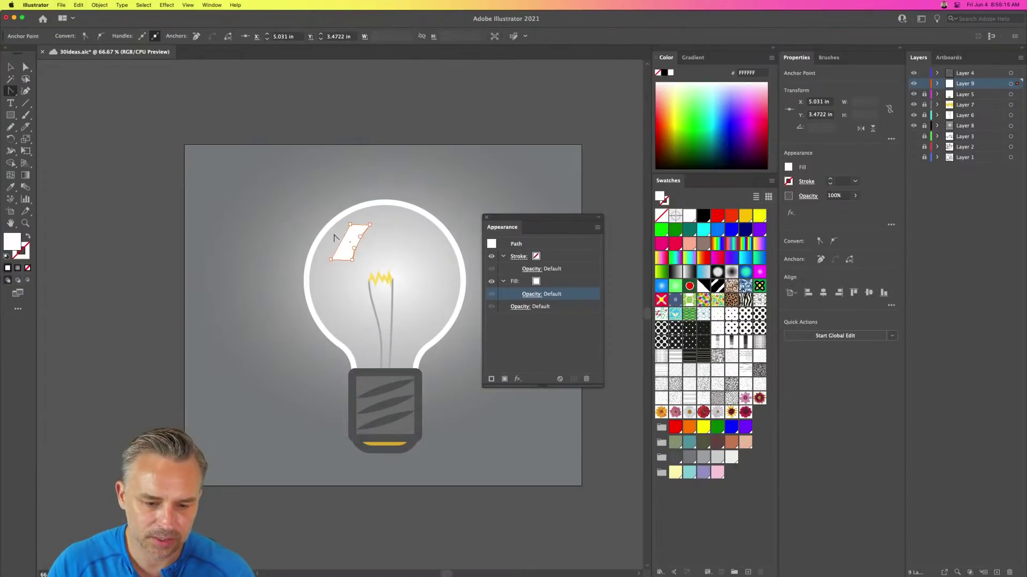
{"action": "left_click", "coordinate": [340, 241]}
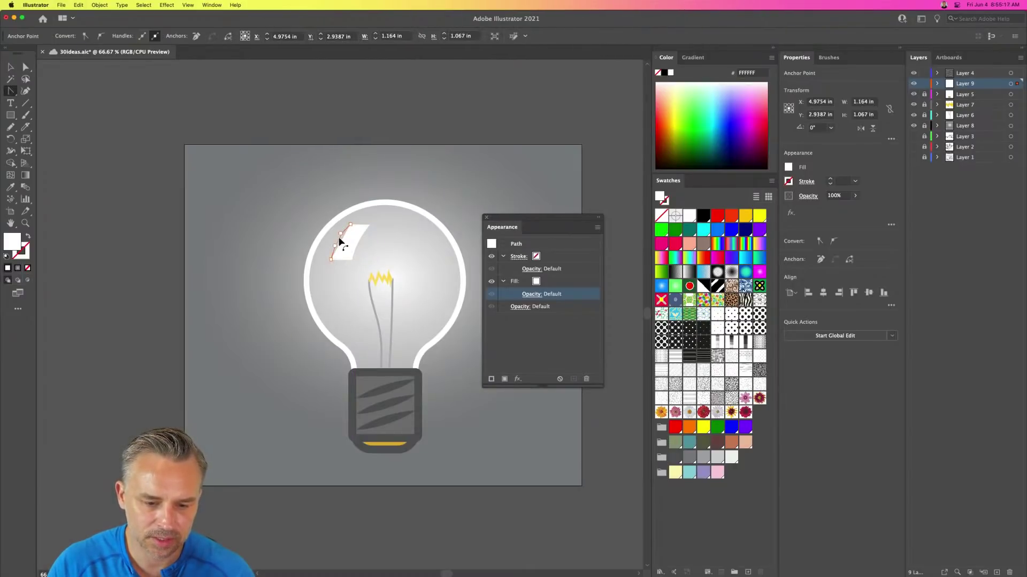
{"action": "left_click_drag", "start_coordinate": [340, 241], "coordinate": [335, 245]}
{"action": "key", "text": "a"}
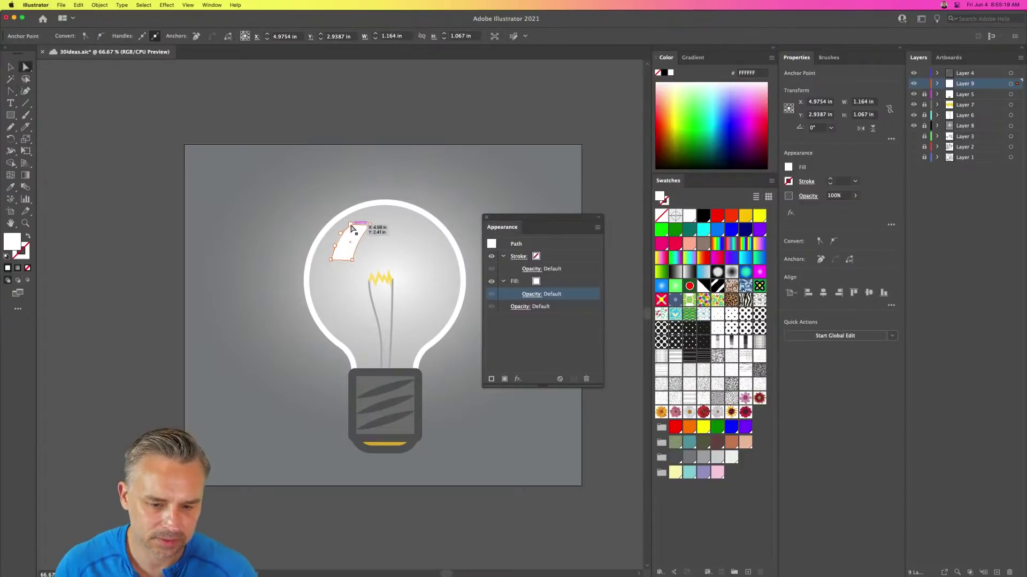
{"action": "left_click", "coordinate": [272, 169]}
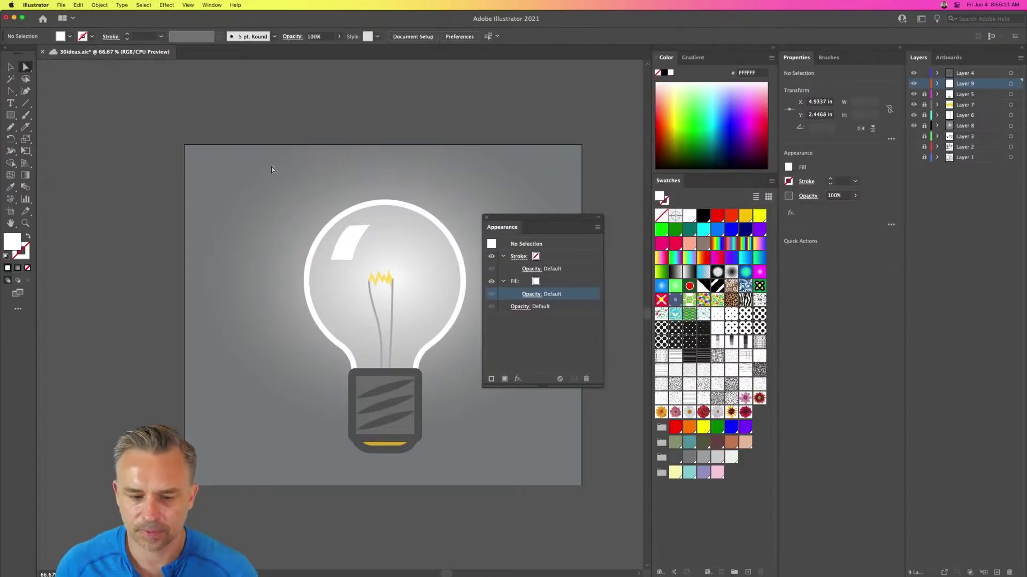
- Hide the bulb layers, show Layers 3, 2 and 1 with the circle drawings, and turn the bulb layers back on
{"action": "left_click", "coordinate": [486, 218]}
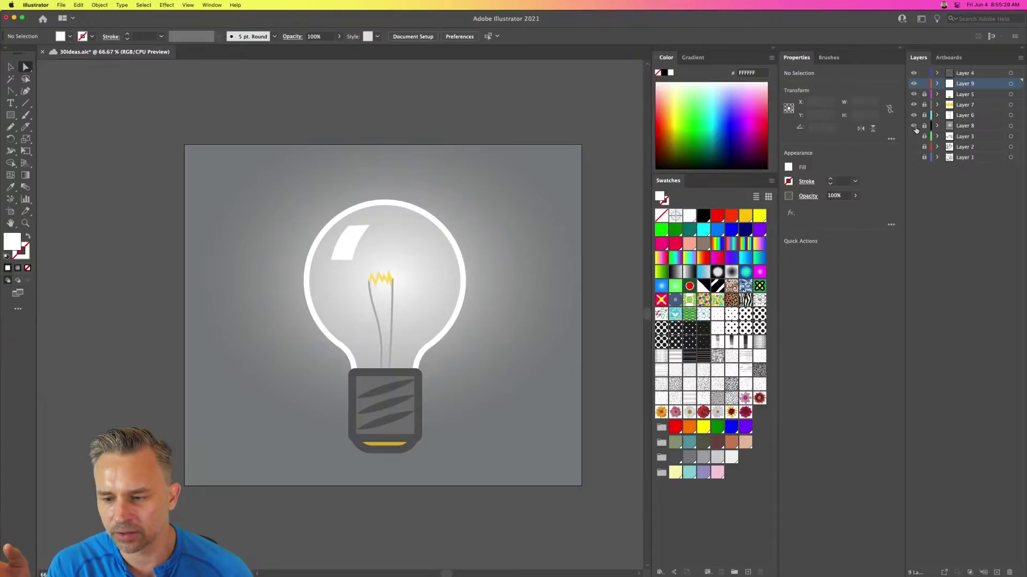
{"action": "left_click_drag", "start_coordinate": [913, 73], "coordinate": [911, 167]}
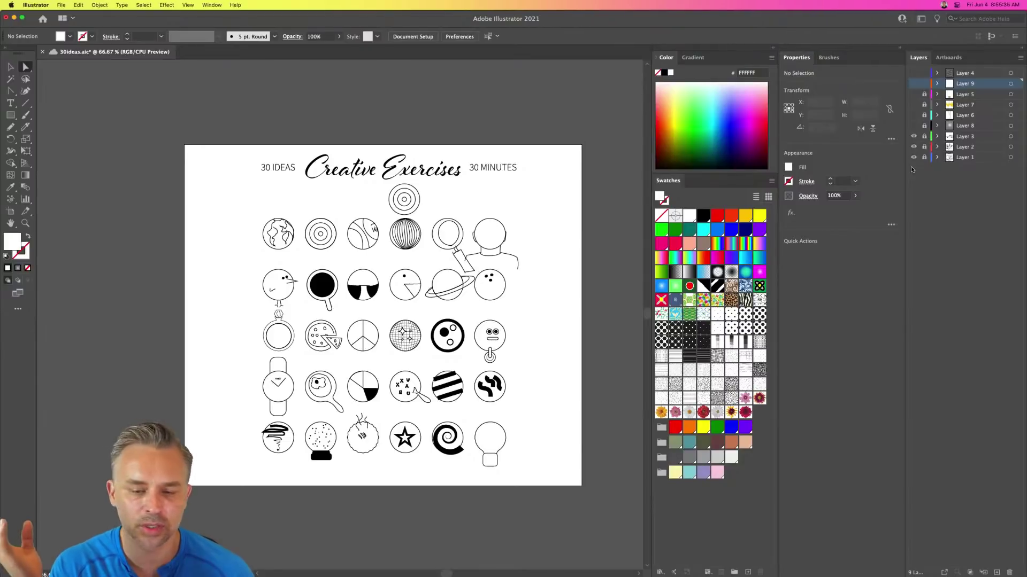
{"action": "left_click_drag", "start_coordinate": [913, 128], "coordinate": [912, 73]}
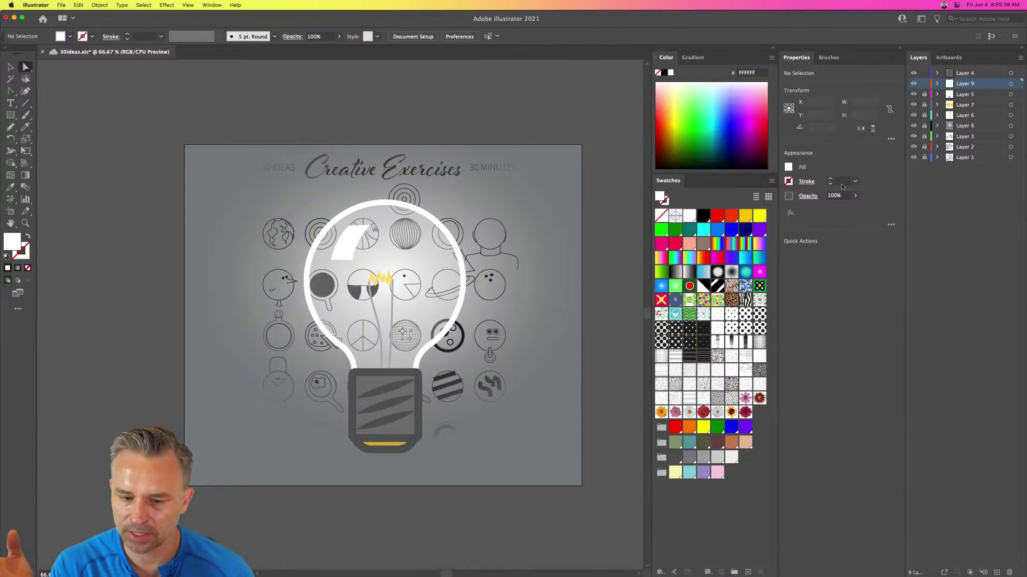
- Switch to Finder, locate Lightbulb.psd in the Desktop's NFT folder and preview the image
{"action": "left_click", "coordinate": [235, 568]}
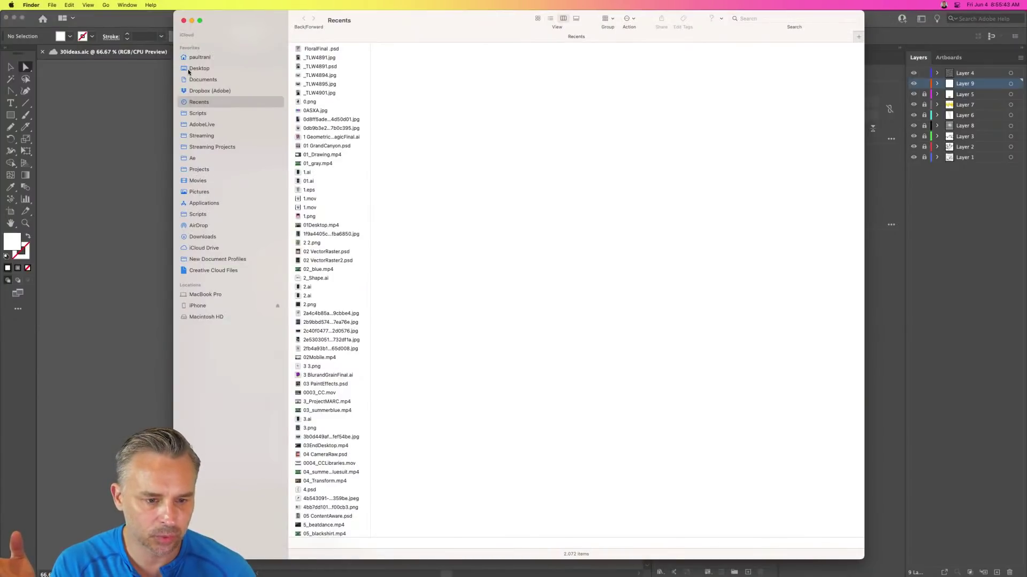
{"action": "left_click", "coordinate": [197, 69]}
{"action": "double_click", "coordinate": [399, 80]}
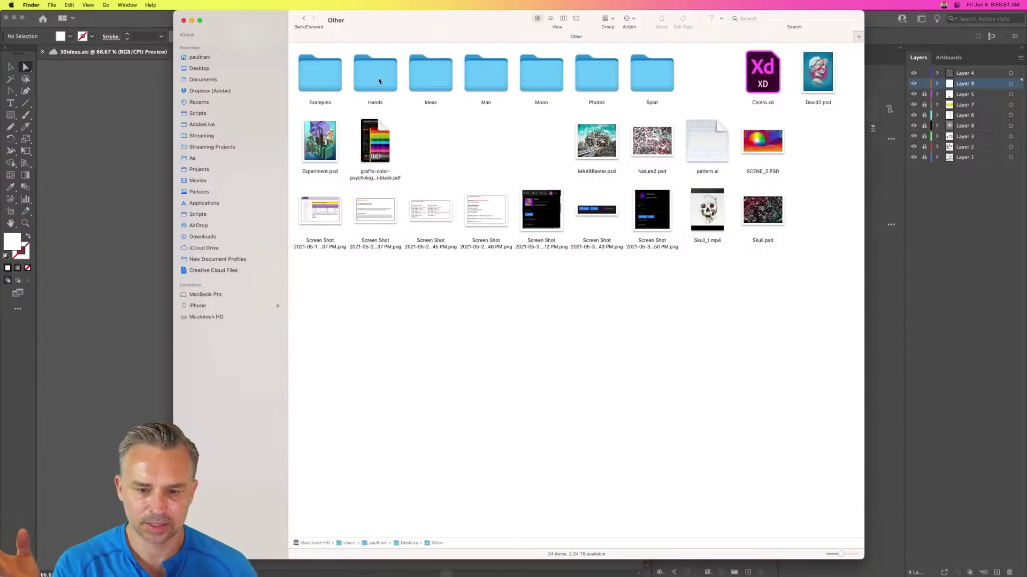
{"action": "left_click", "coordinate": [246, 70]}
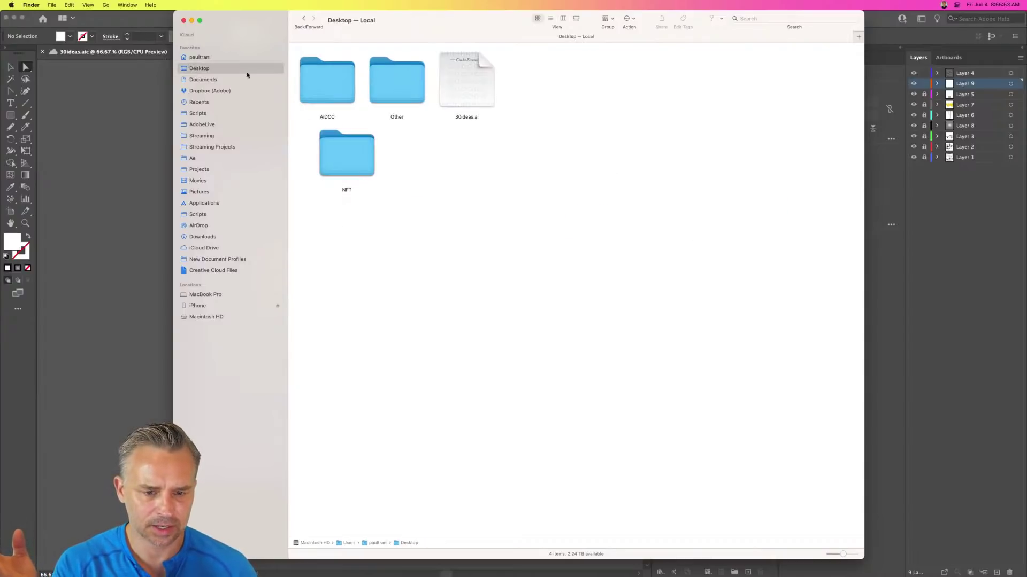
{"action": "double_click", "coordinate": [335, 169]}
{"action": "left_click", "coordinate": [699, 96]}
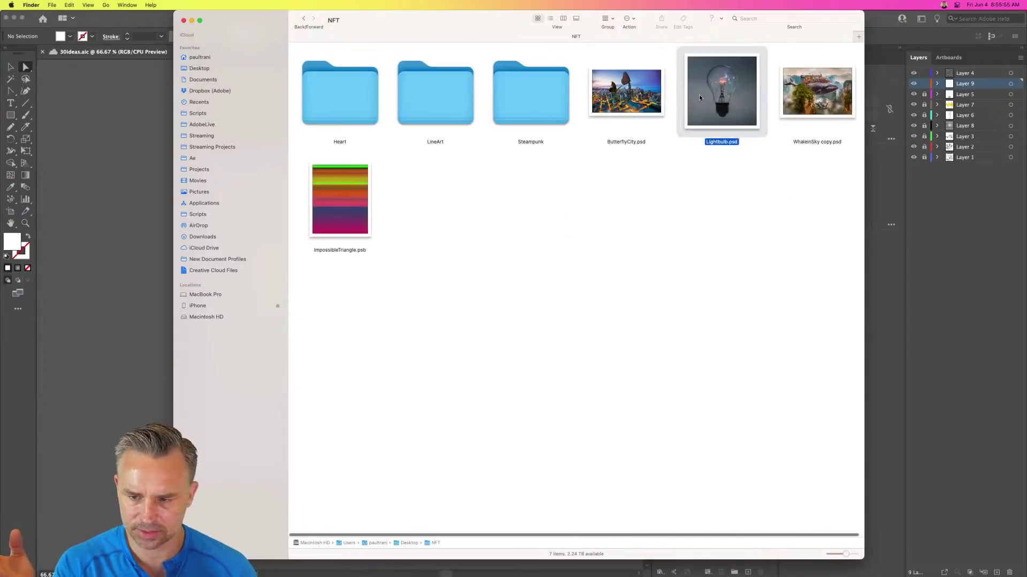
{"action": "key", "text": "space"}
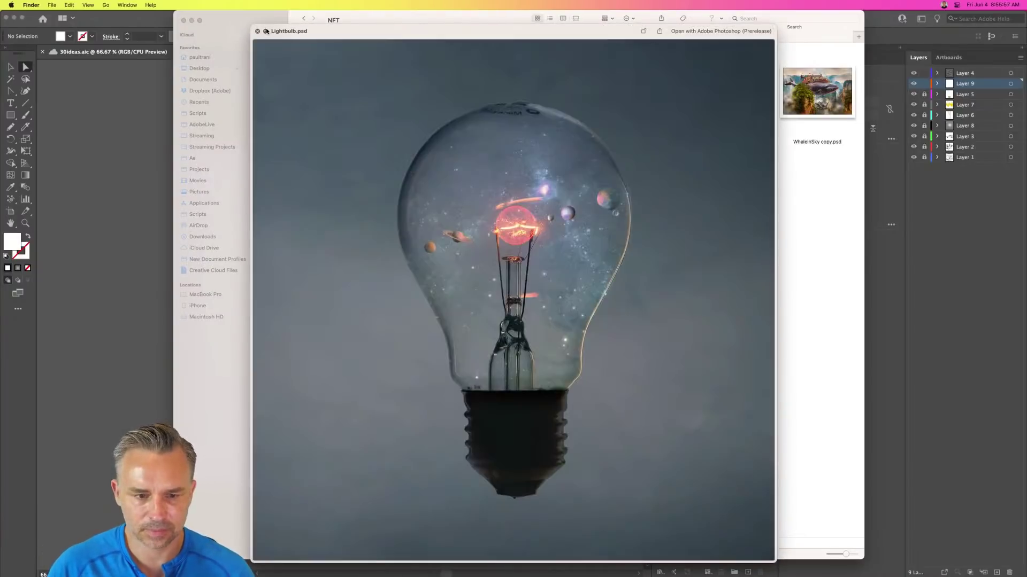